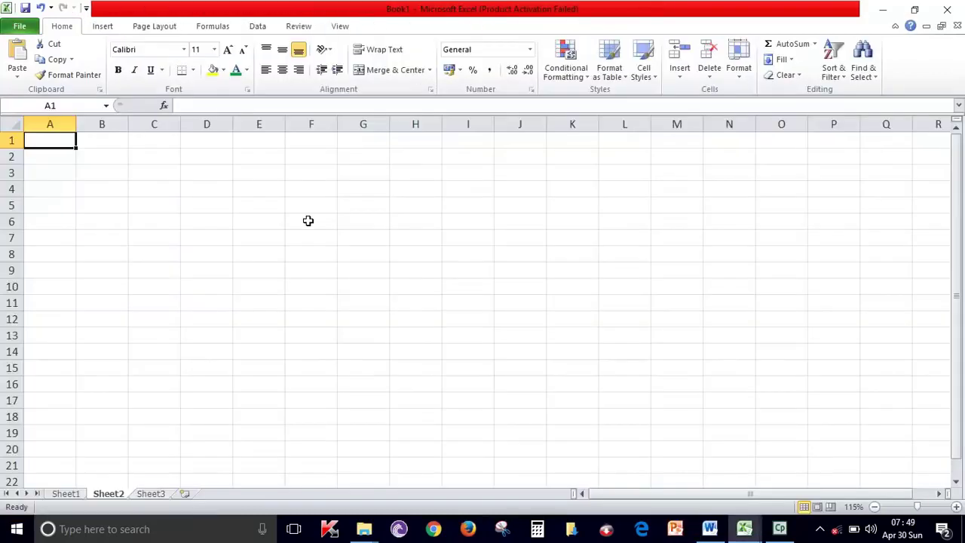
Step: Select columns A–E and rows 2–12, then zoom Sheet2 to 169% and select cell A2
click(66, 125)
click(102, 124)
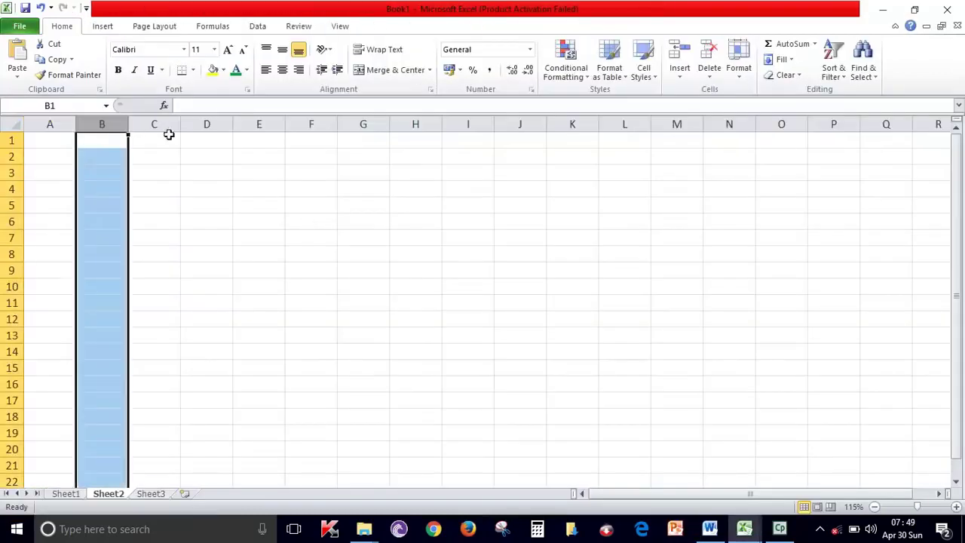
click(170, 124)
click(204, 123)
click(256, 124)
click(175, 208)
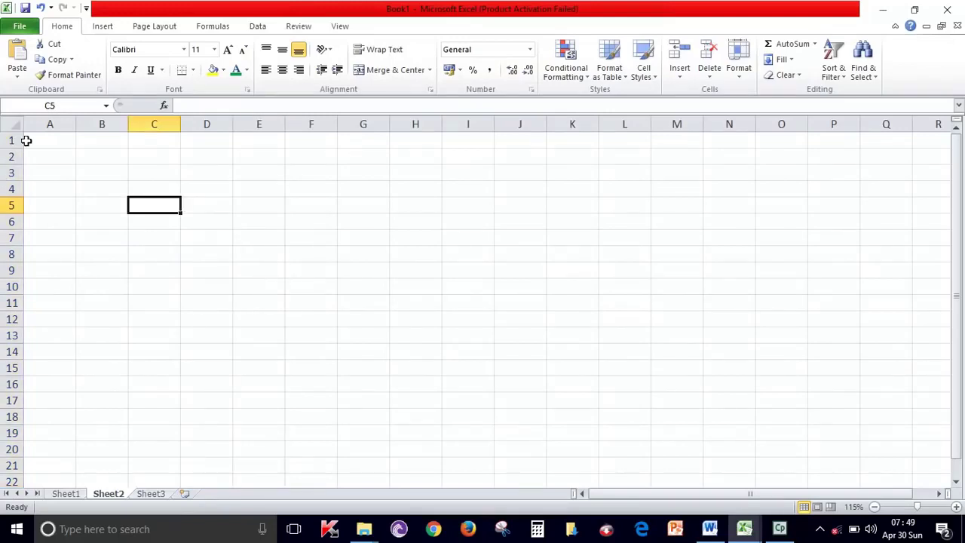
drag(11, 156, 94, 306)
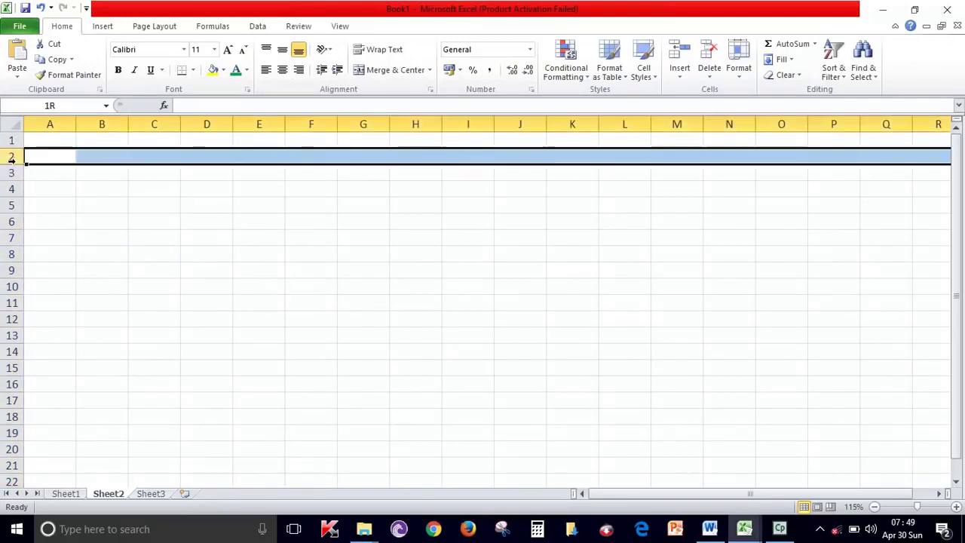
click(172, 282)
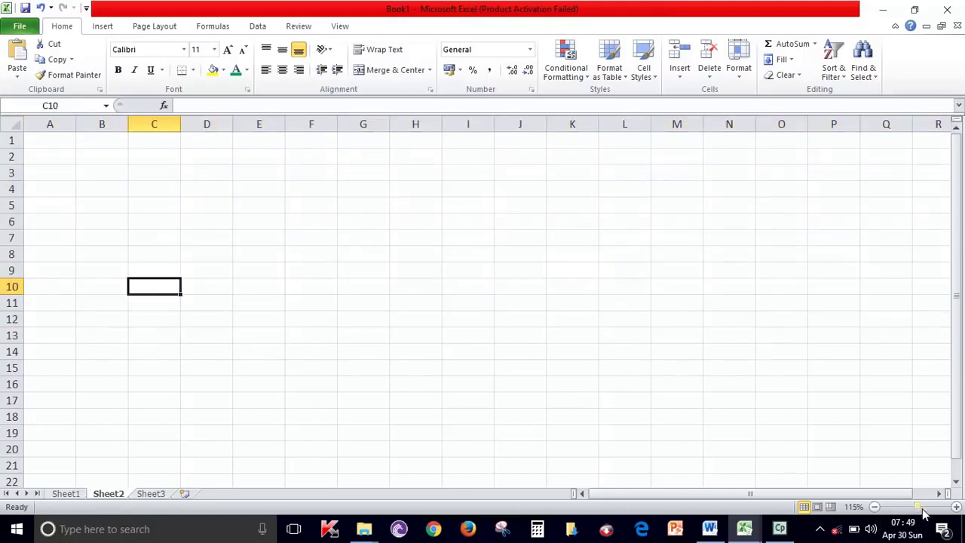
drag(918, 507, 924, 508)
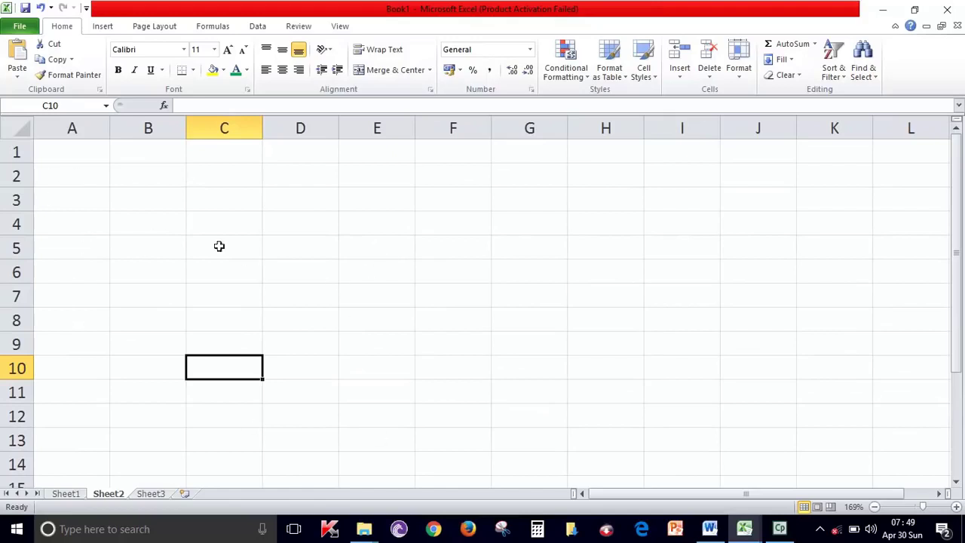
click(81, 179)
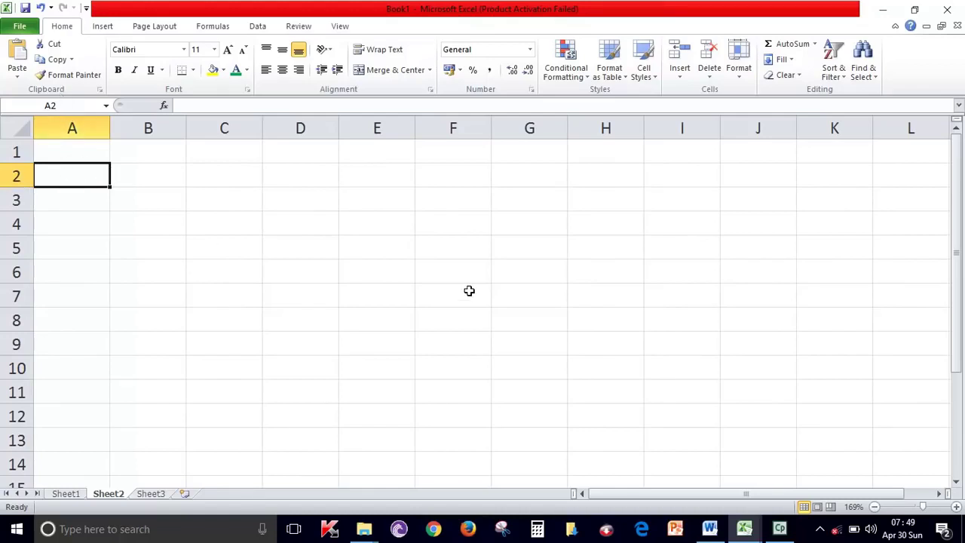
Step: Enter the headers Name and Phone Number in A2:B2 and widen column B
text(Name)
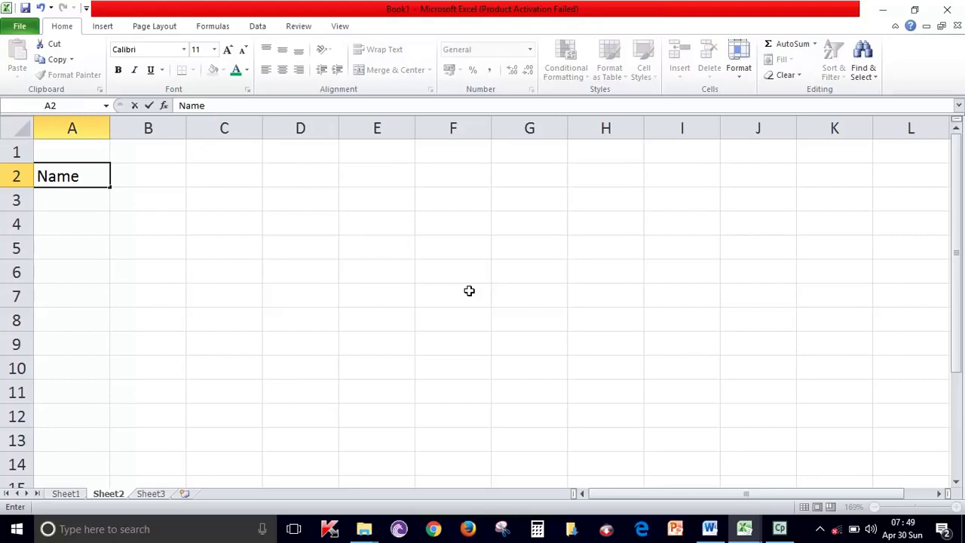
key(Tab)
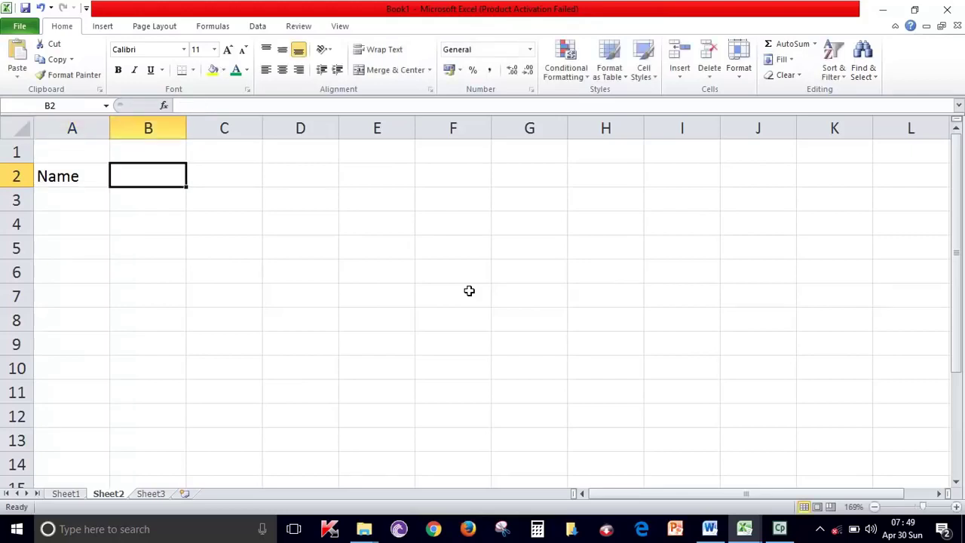
text(Phone Number)
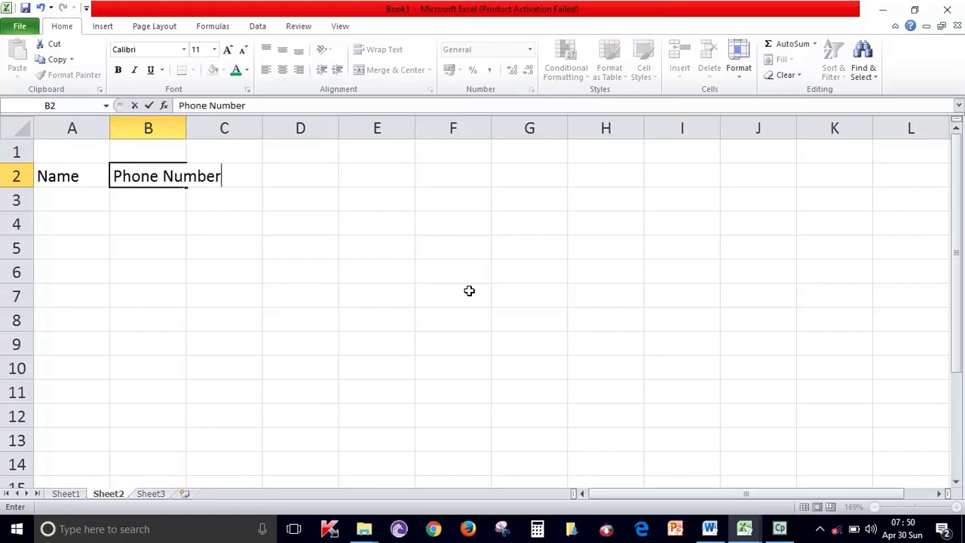
key(F2)
click(255, 210)
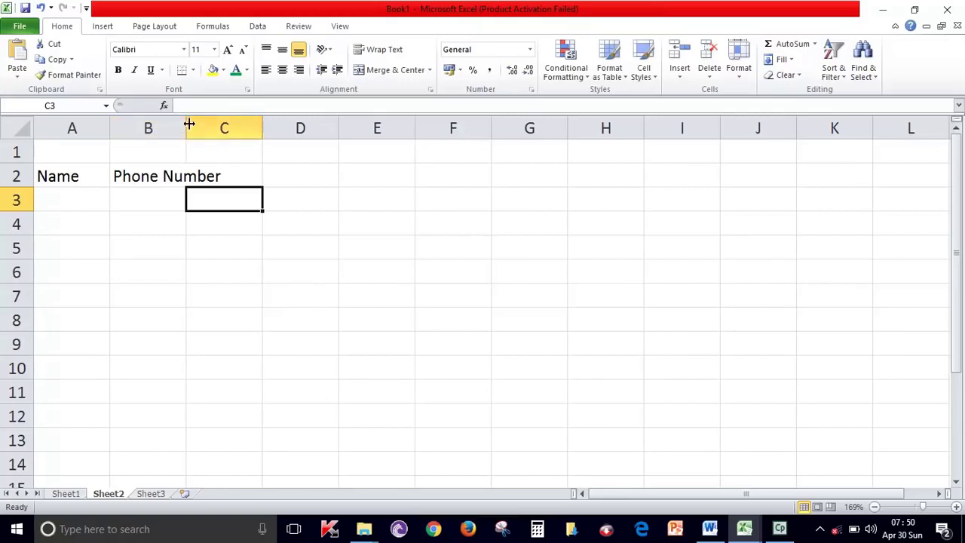
drag(184, 129, 229, 131)
Step: Enter the headers DOB and Basic Salary in C2:D2 and widen column D
click(271, 175)
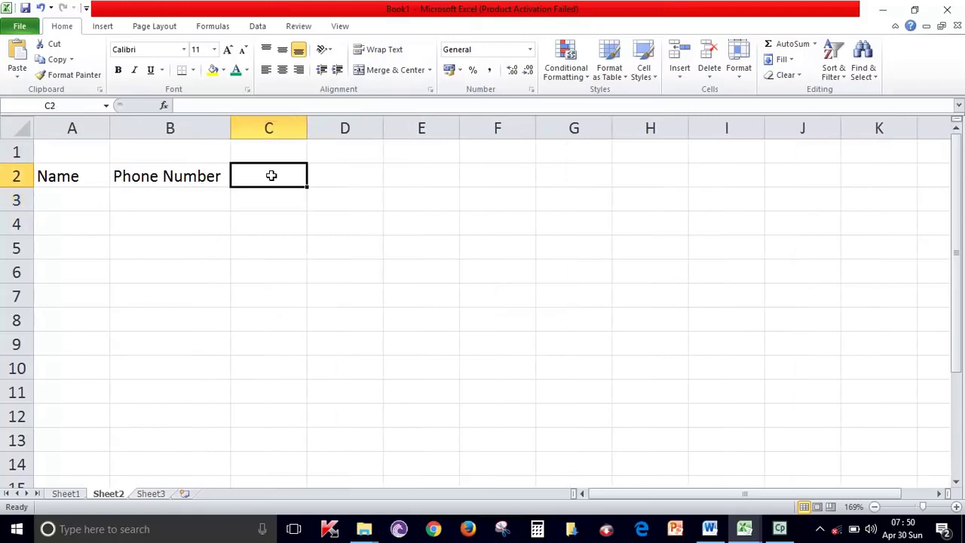
text(DOB)
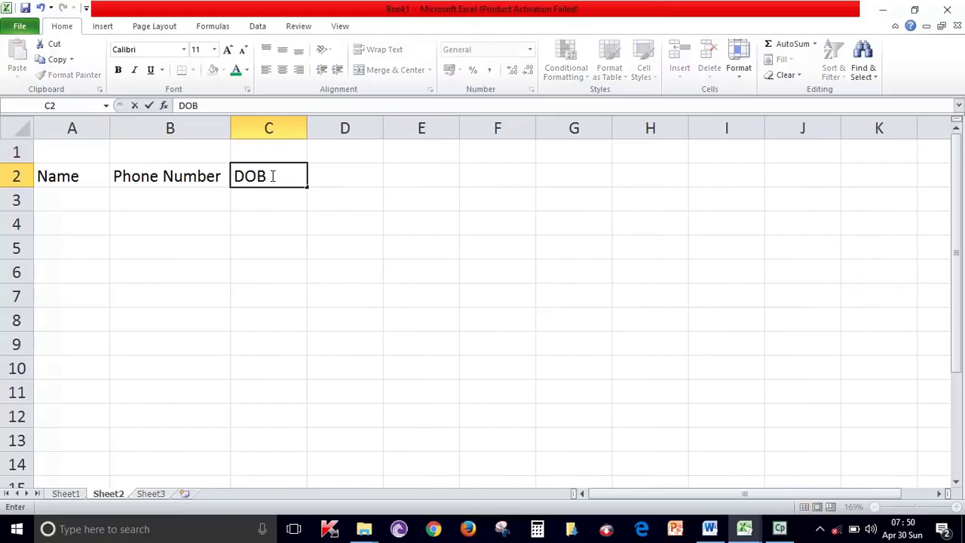
key(Tab)
text(Basic Salary)
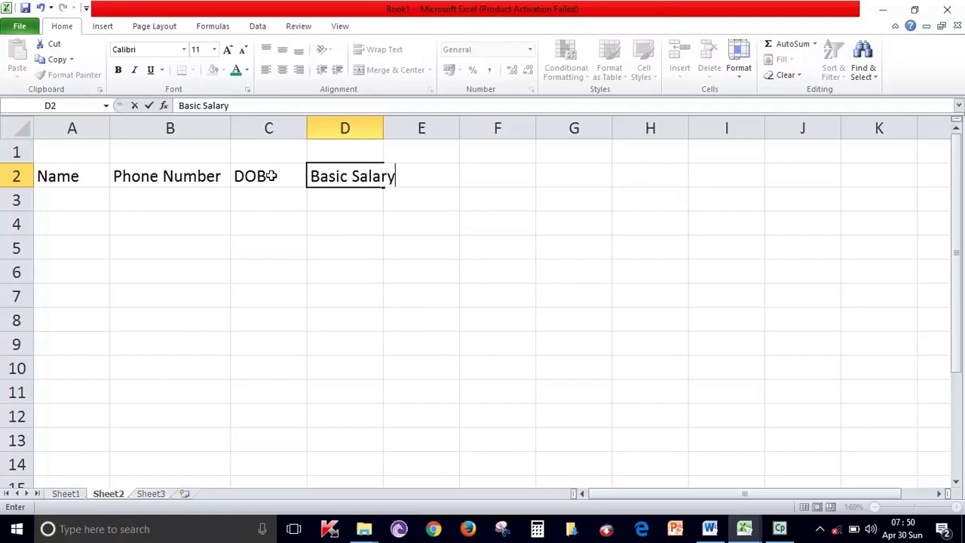
key(Tab)
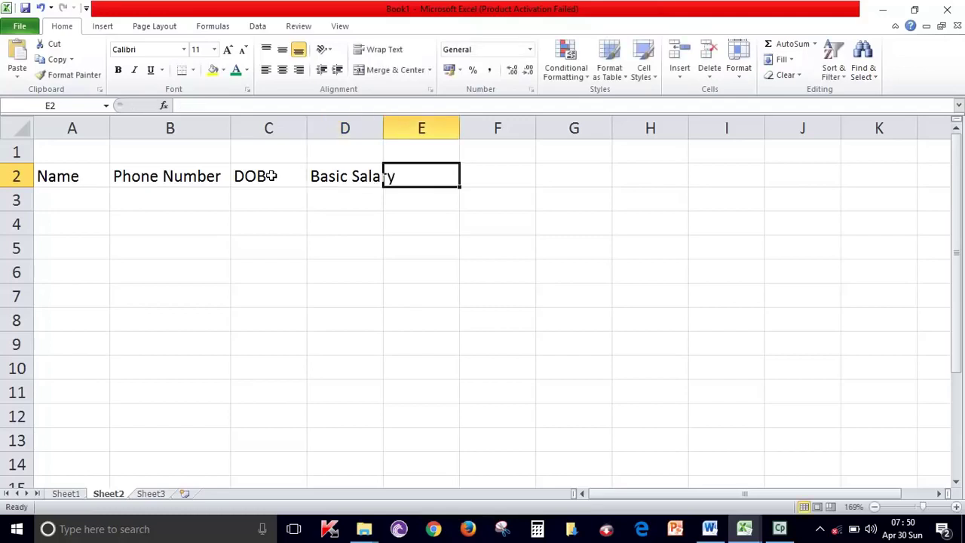
drag(383, 128, 404, 128)
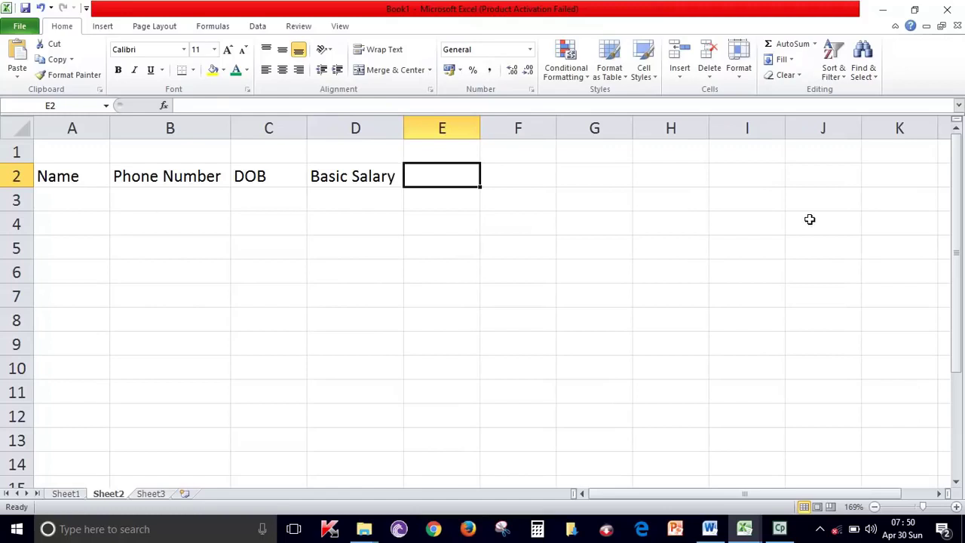
Step: Enter the three employee names down A3:A5, fixing the typos
key(Down)
key(Down)
key(Down)
key(Down)
key(Down)
key(Down)
key(Down)
key(Down)
key(Left)
key(Left)
key(Left)
key(Left)
key(Up)
key(Up)
key(Up)
key(Up)
key(Up)
key(Right)
key(Right)
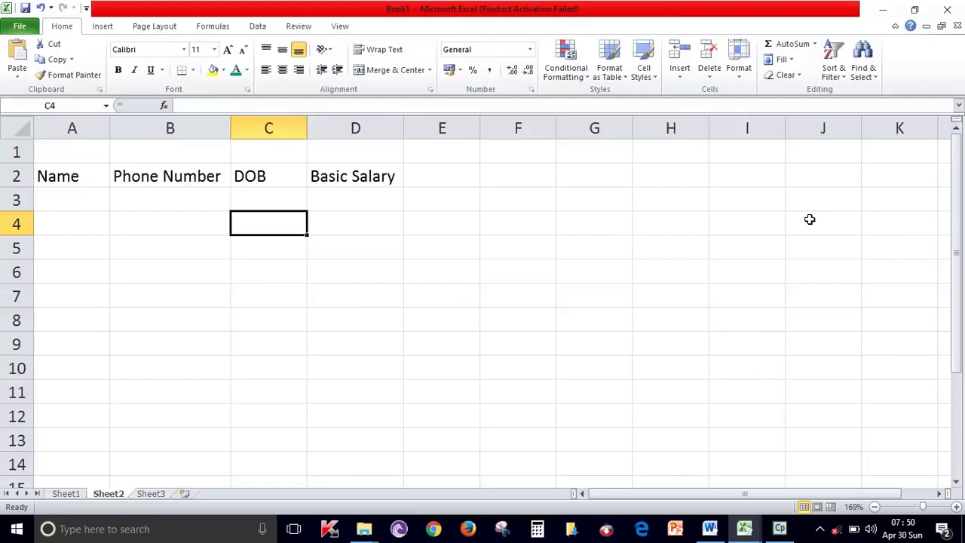
key(Left)
key(Left)
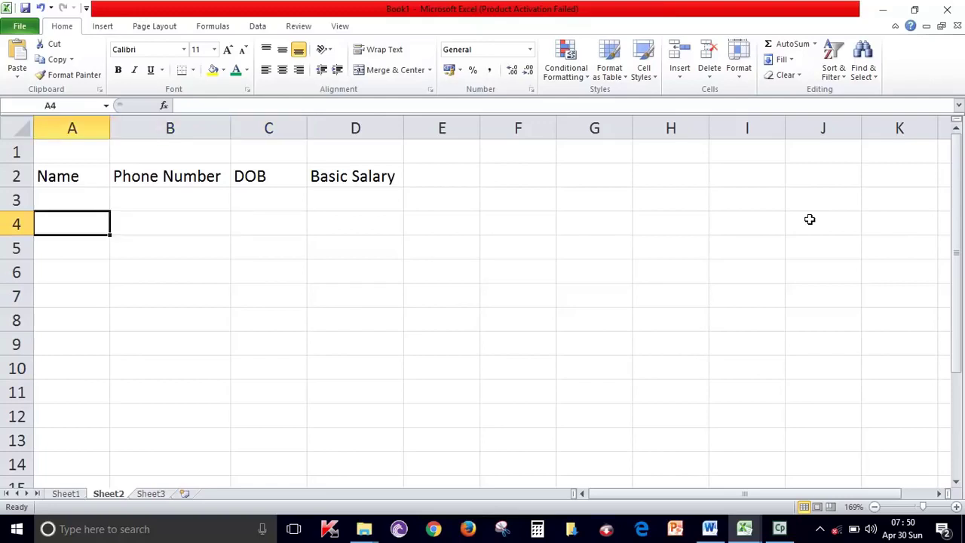
key(Up)
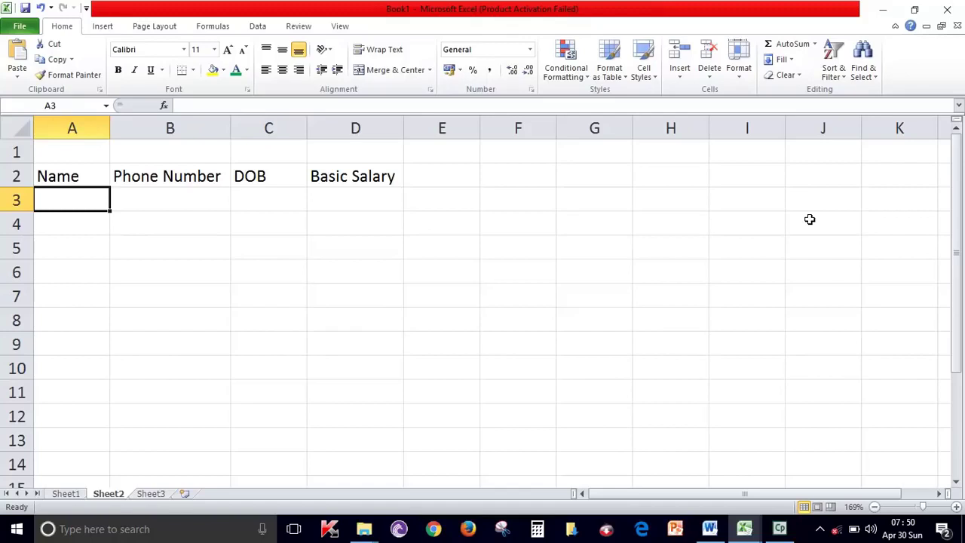
text(Raj)
key(Return)
text(Abdy)
key(BackSpace)
text(ul)
key(Return)
text(Krishana)
key(BackSpace)
key(BackSpace)
key(BackSpace)
text(na)
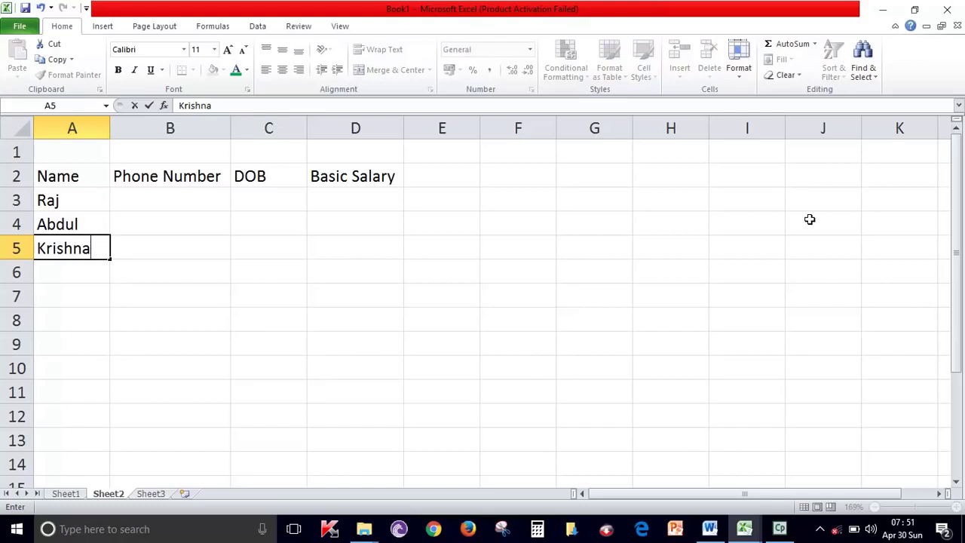
key(Return)
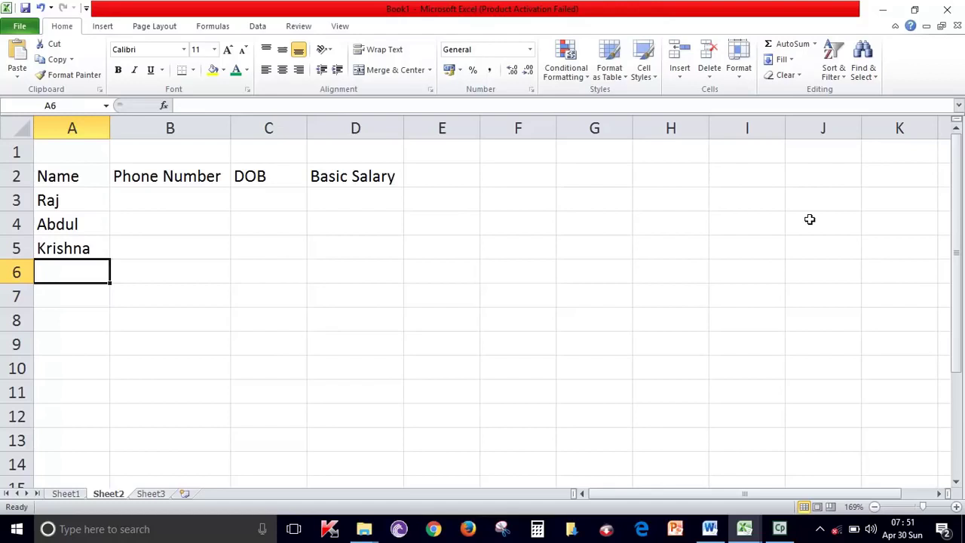
Step: Enter basic salaries 25000, 30000 and 50000 in D3:D5
click(147, 199)
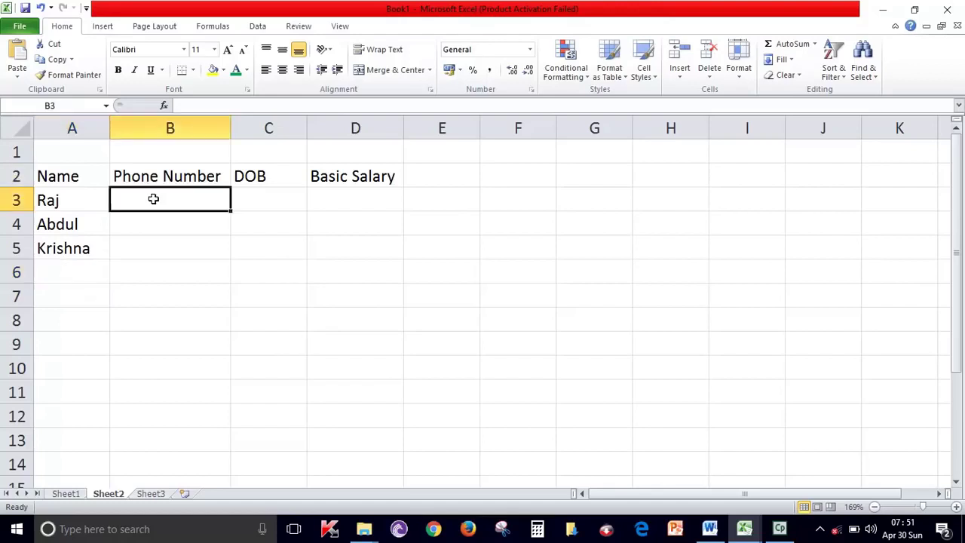
click(303, 206)
click(364, 201)
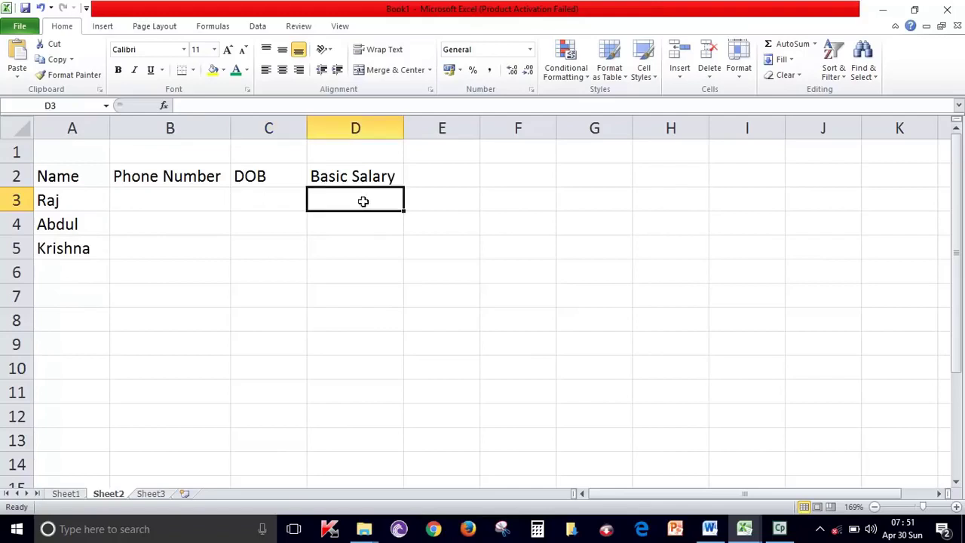
text(25000)
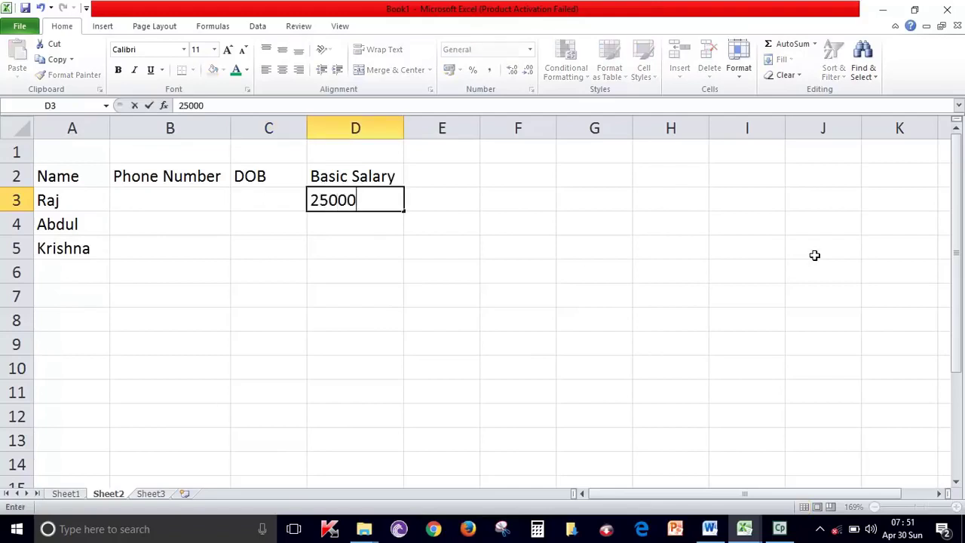
key(Return)
text(30000)
key(Return)
text(50000)
key(Return)
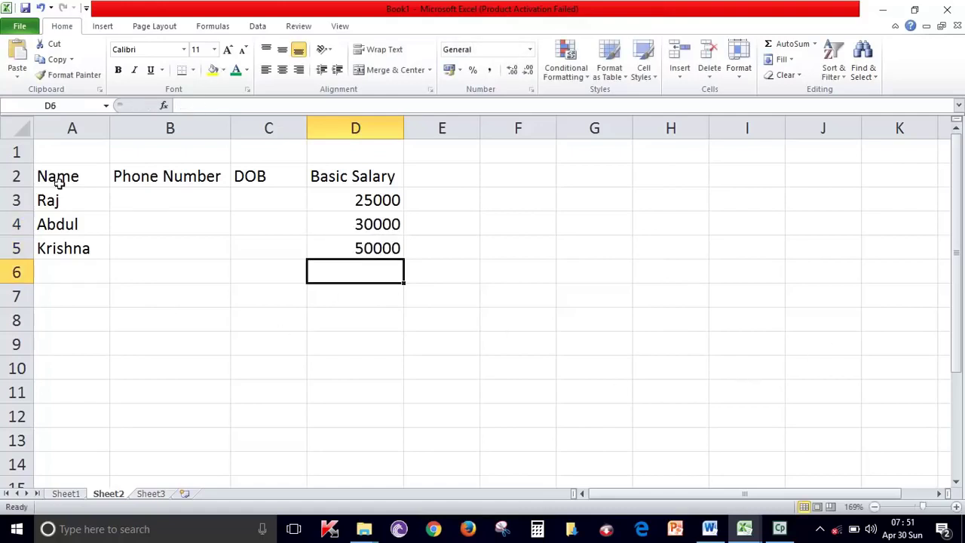
Step: Select the header row A2:D2, briefly enlarging the font size and restoring it
mouse_move(78, 176)
mouse_down()
mouse_move(310, 163)
mouse_move(314, 171)
mouse_up()
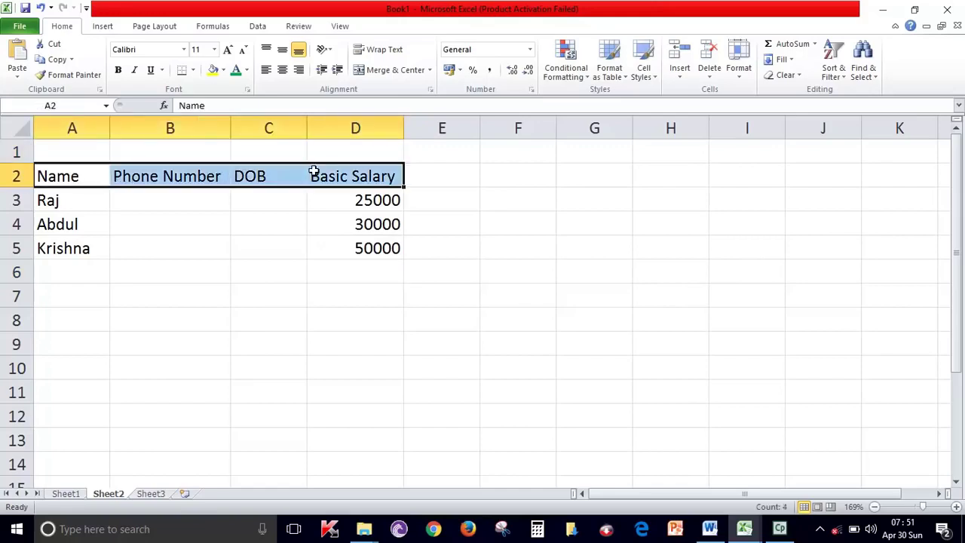
click(280, 202)
click(286, 174)
click(354, 178)
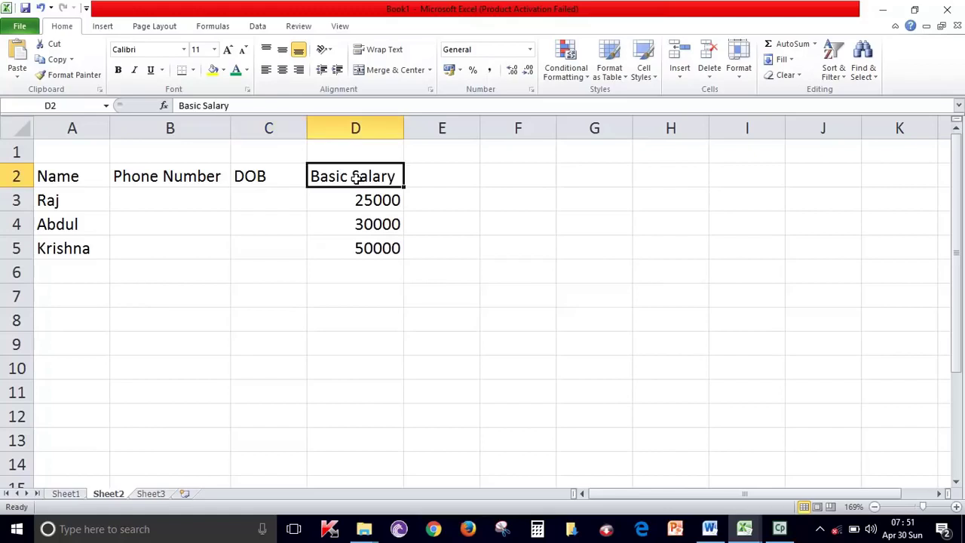
click(369, 208)
click(374, 221)
click(383, 245)
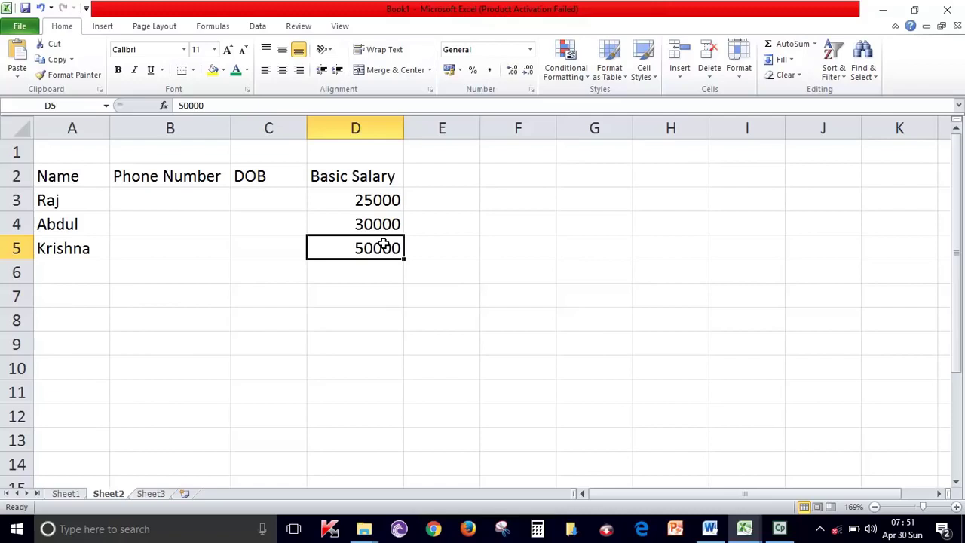
drag(43, 178, 346, 167)
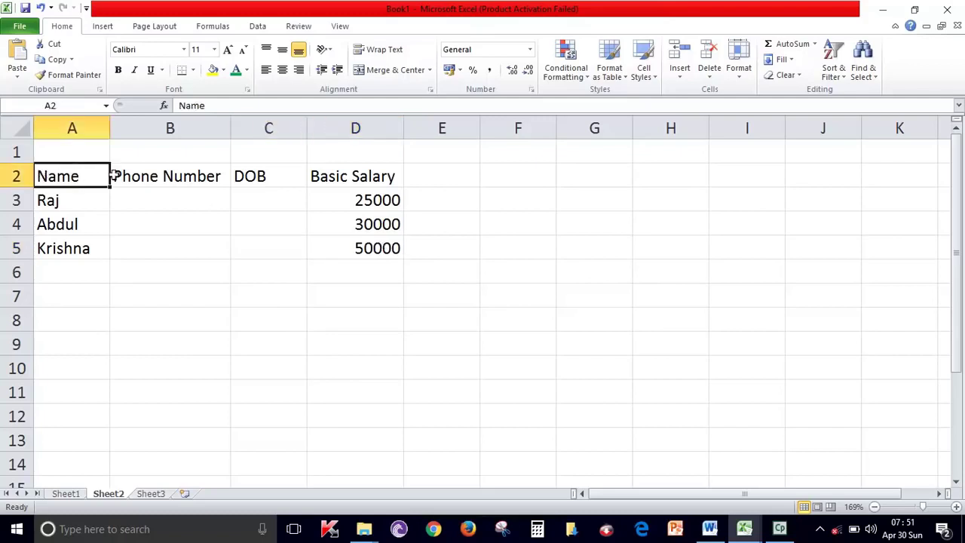
click(227, 50)
click(244, 54)
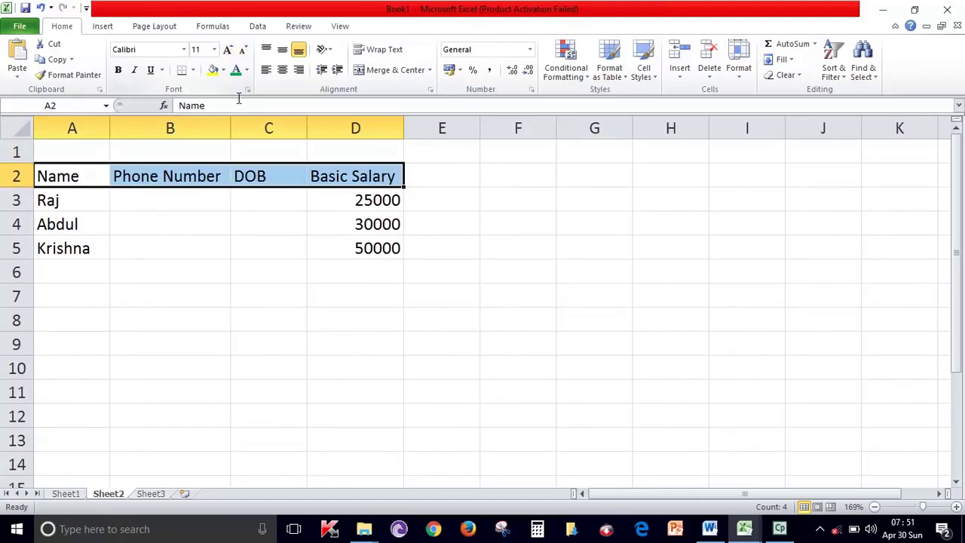
Step: Make the header text green on a dark blue fill
click(246, 70)
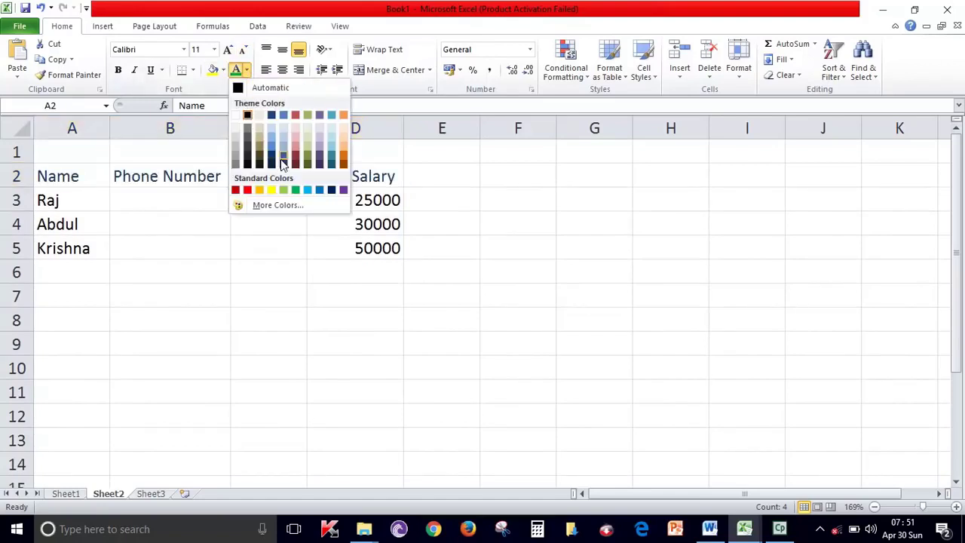
click(295, 189)
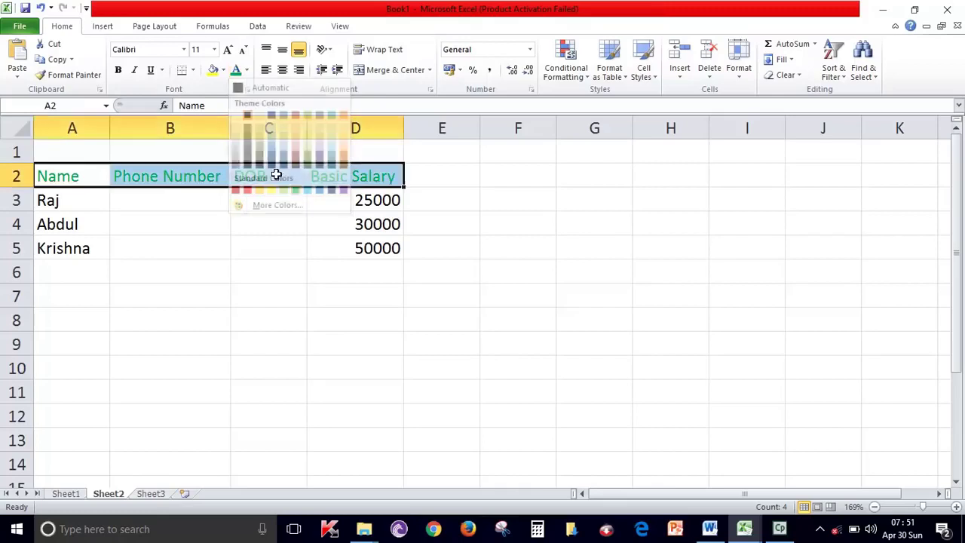
click(223, 69)
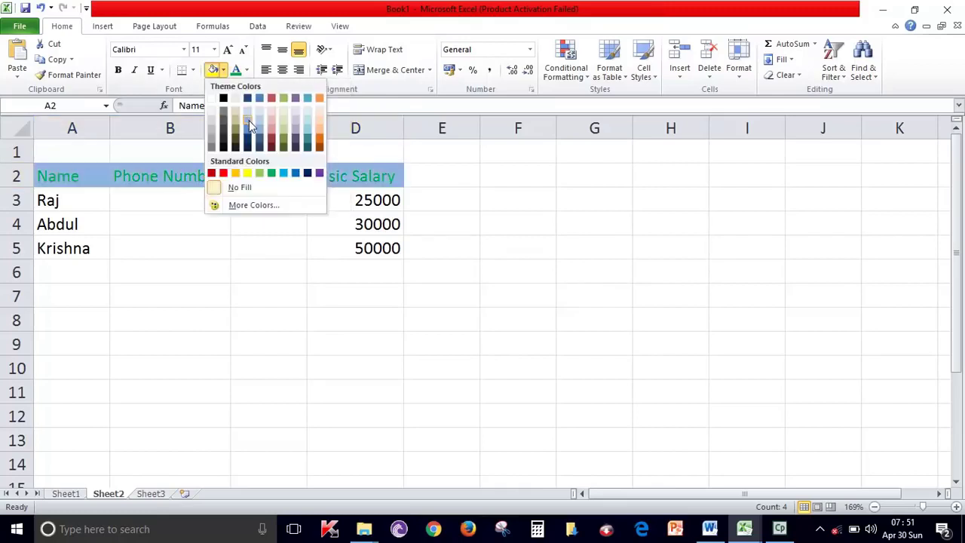
click(248, 98)
click(211, 194)
Step: Apply All Borders to the data rows A3:D5
mouse_move(405, 181)
mouse_down()
mouse_move(103, 191)
mouse_move(321, 248)
mouse_up()
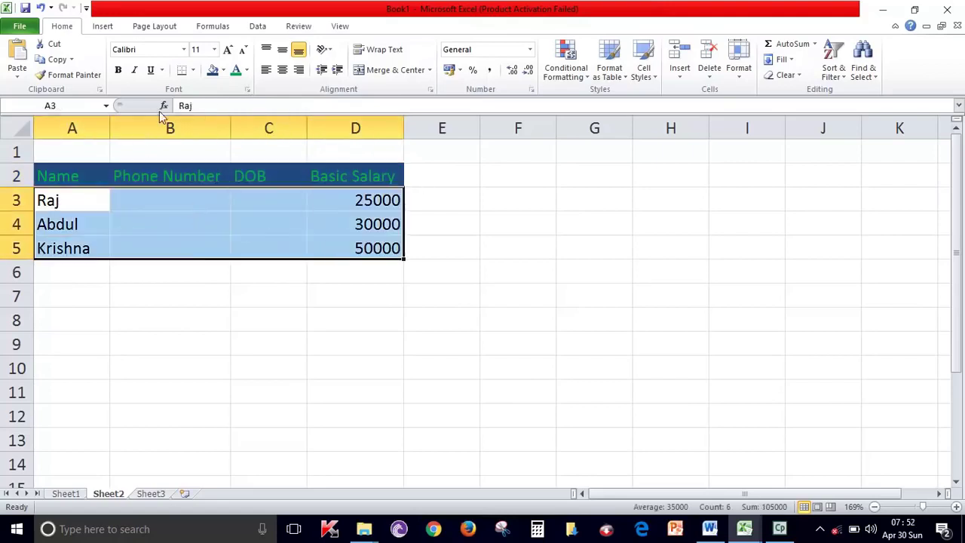
click(195, 72)
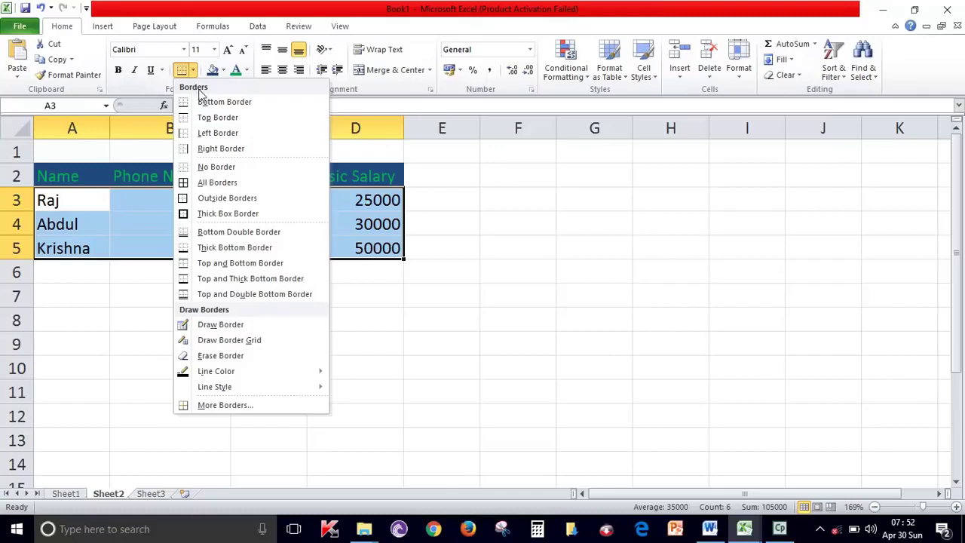
click(220, 190)
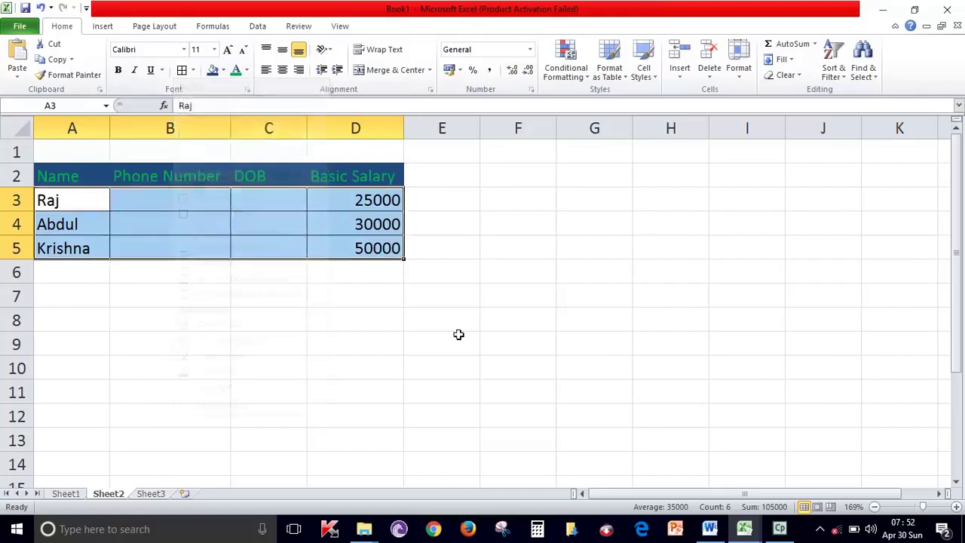
click(343, 316)
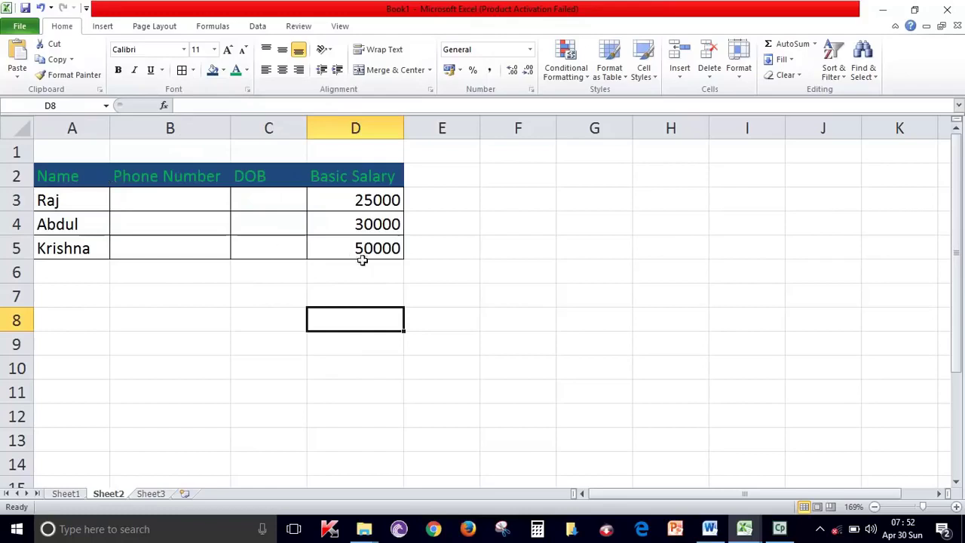
Step: Add a border line to the range D7:F11
drag(396, 294, 493, 381)
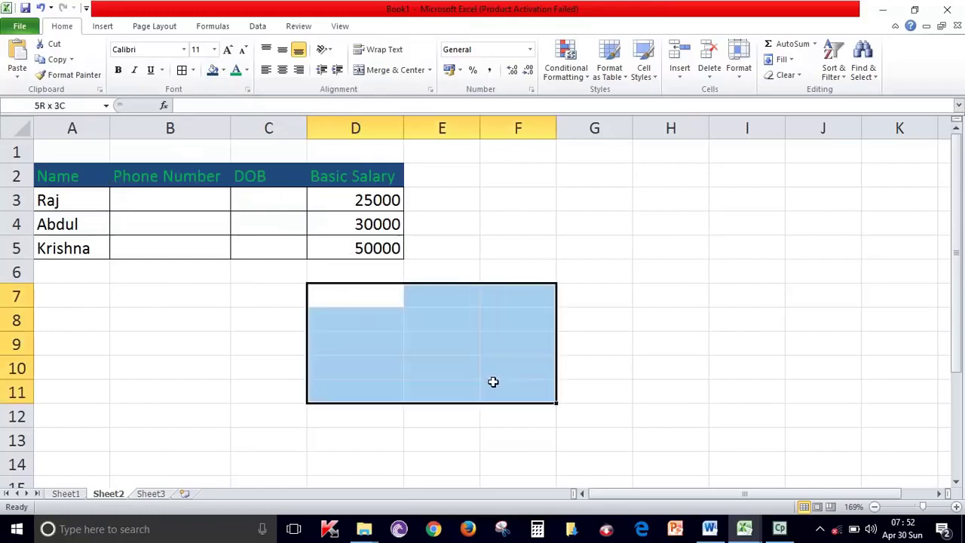
click(194, 70)
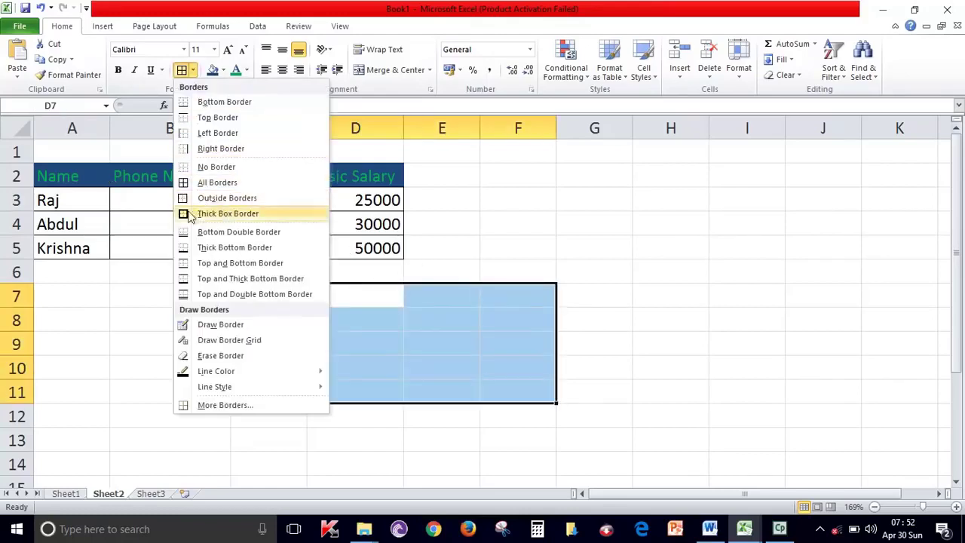
click(218, 132)
click(535, 202)
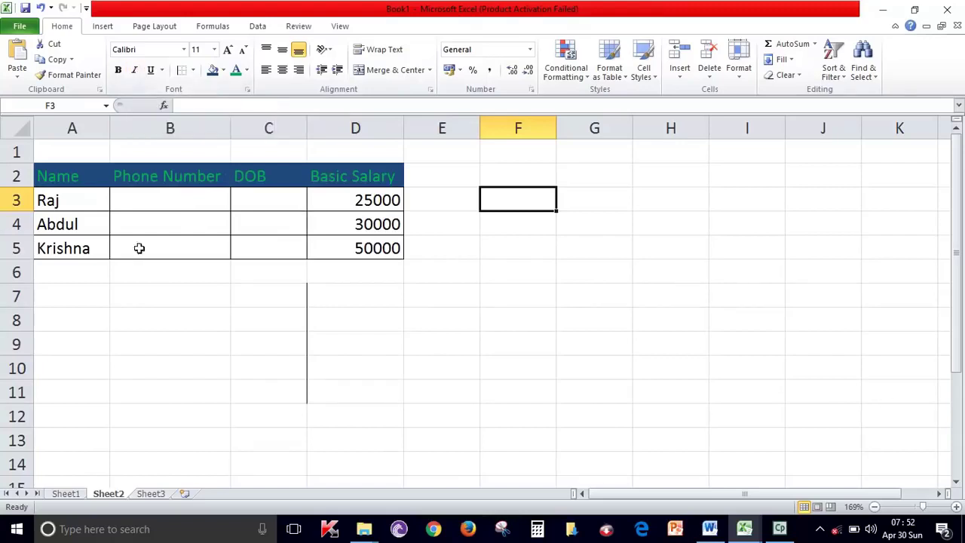
Step: Widen columns A and B and make the table rows taller
drag(110, 129, 130, 129)
drag(250, 129, 263, 129)
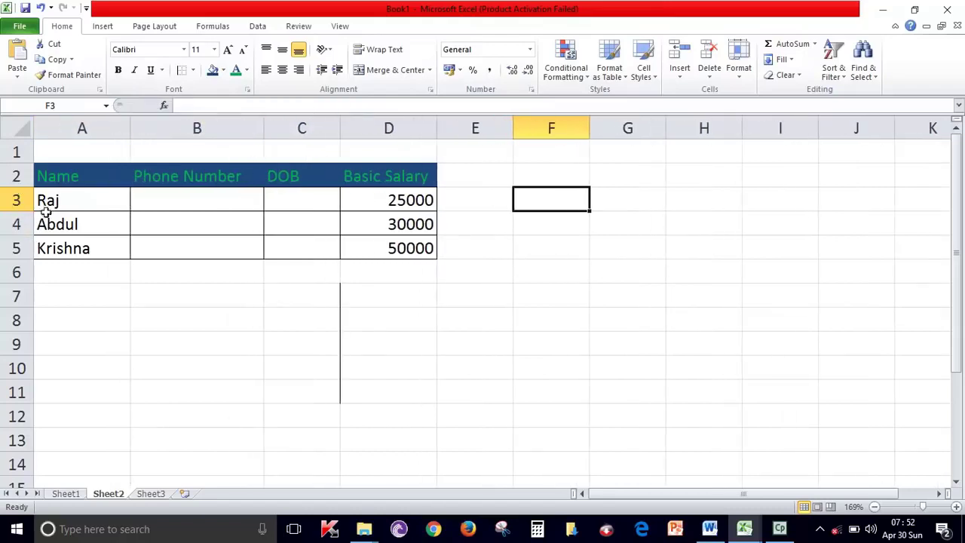
drag(23, 188, 21, 332)
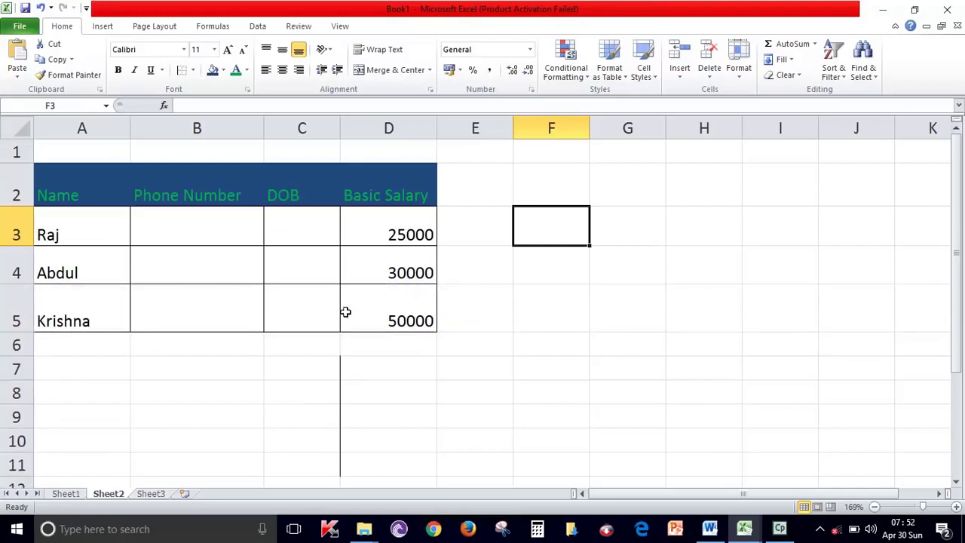
Step: Centre all text in A2:D5 horizontally and vertically
drag(384, 317, 87, 186)
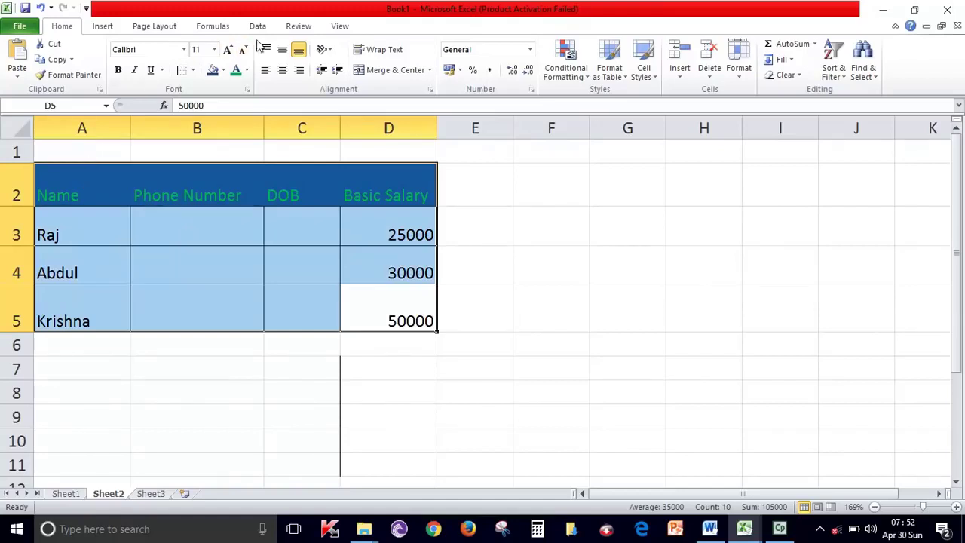
click(282, 70)
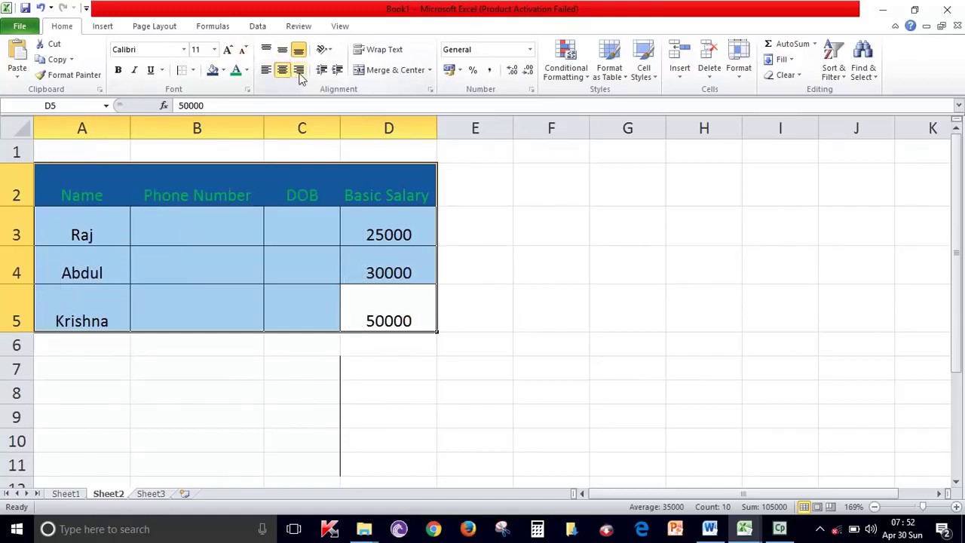
click(299, 72)
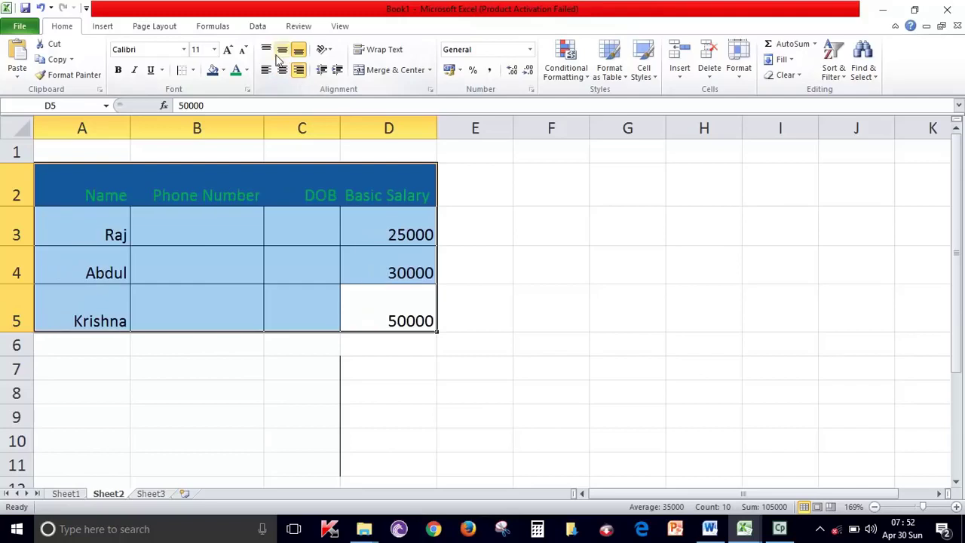
click(282, 69)
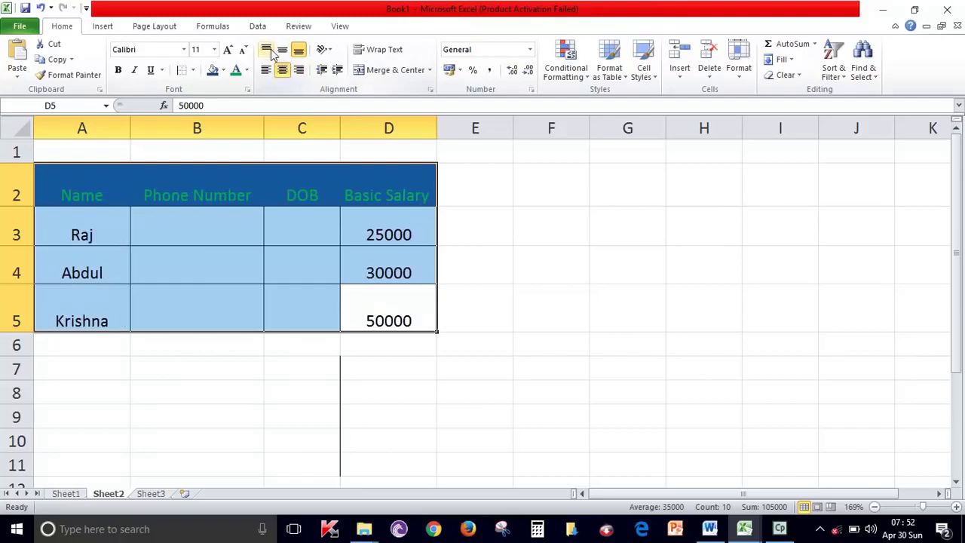
click(268, 51)
click(282, 49)
click(299, 50)
click(282, 50)
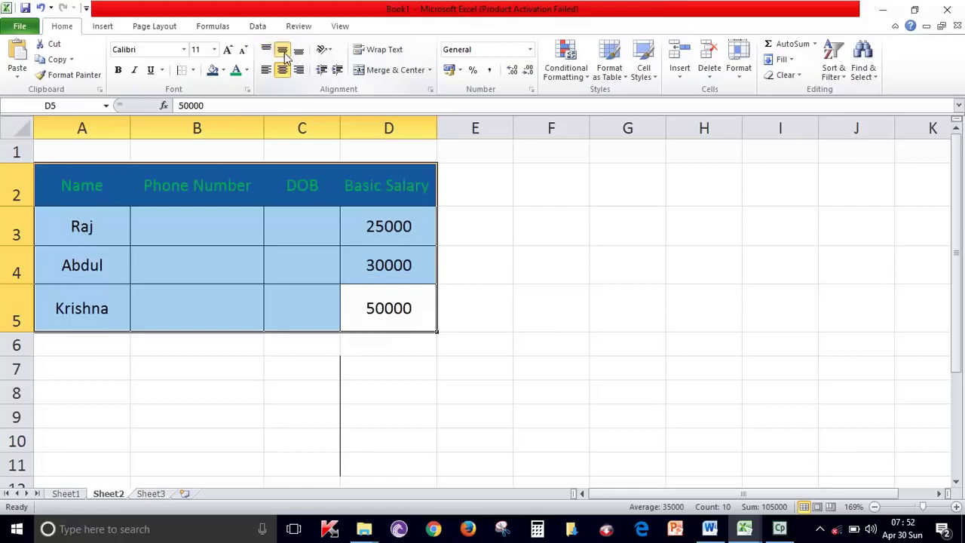
click(479, 415)
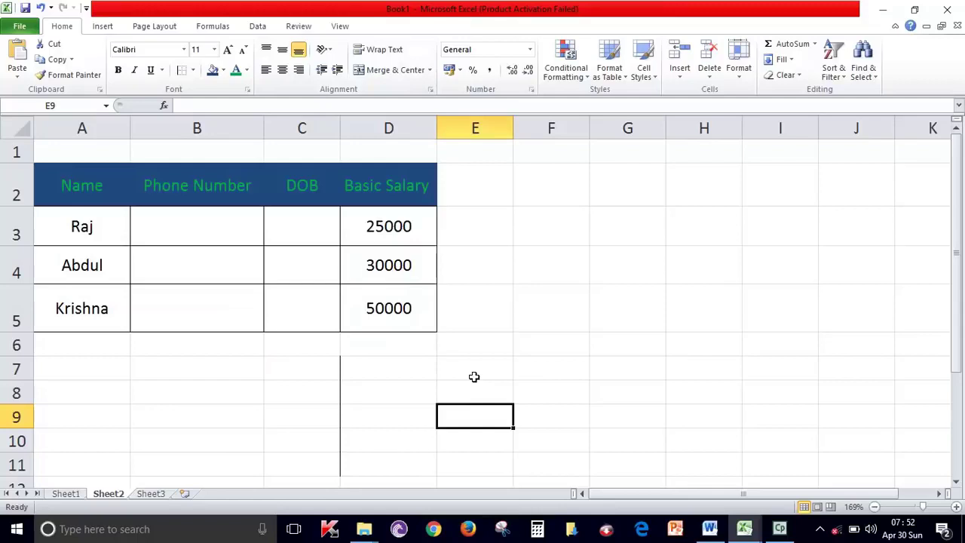
mouse_move(743, 529)
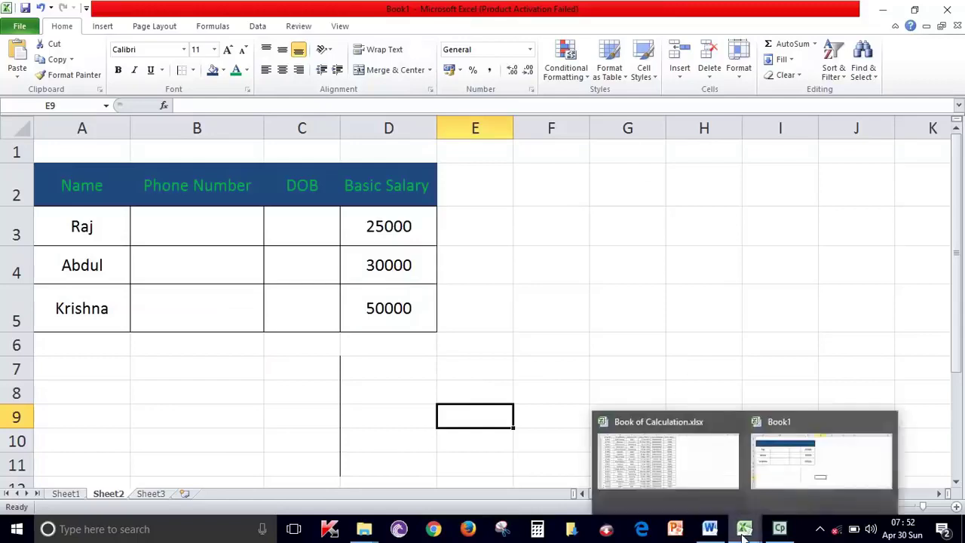
Step: Bring Book of Calculation.xlsx to the front and browse the EmpDB columns and records
click(702, 478)
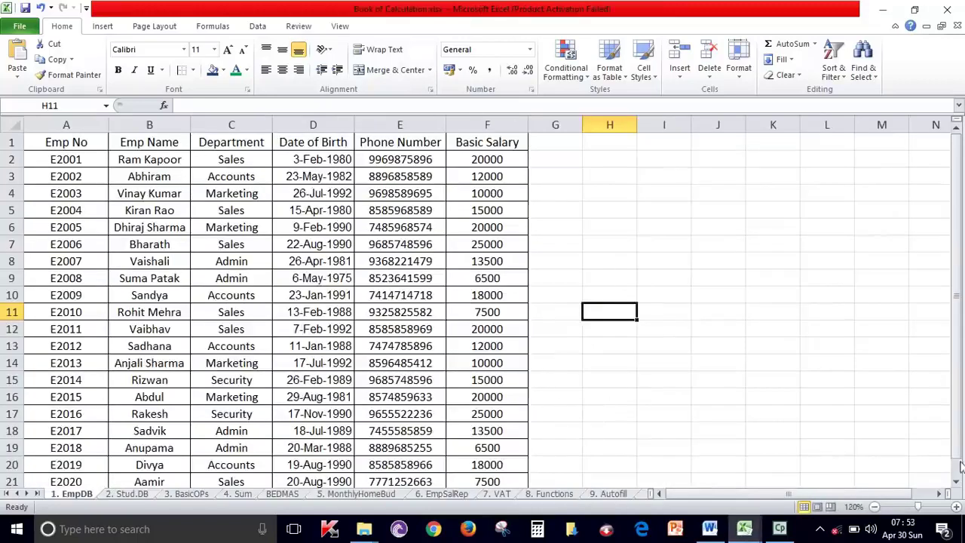
click(57, 124)
click(184, 123)
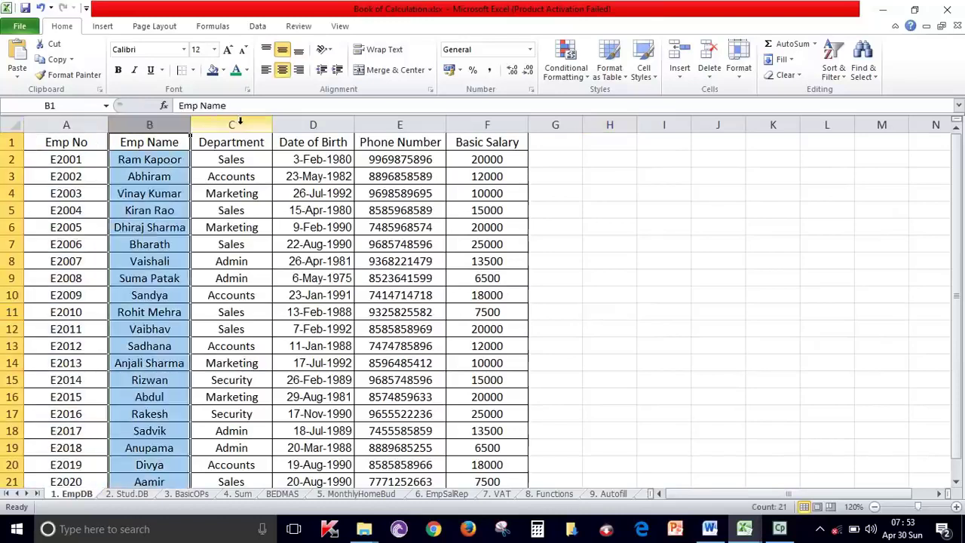
click(240, 123)
click(309, 125)
click(387, 125)
click(511, 124)
click(439, 277)
scroll(437, 278, down, 1)
scroll(434, 313, down, 2)
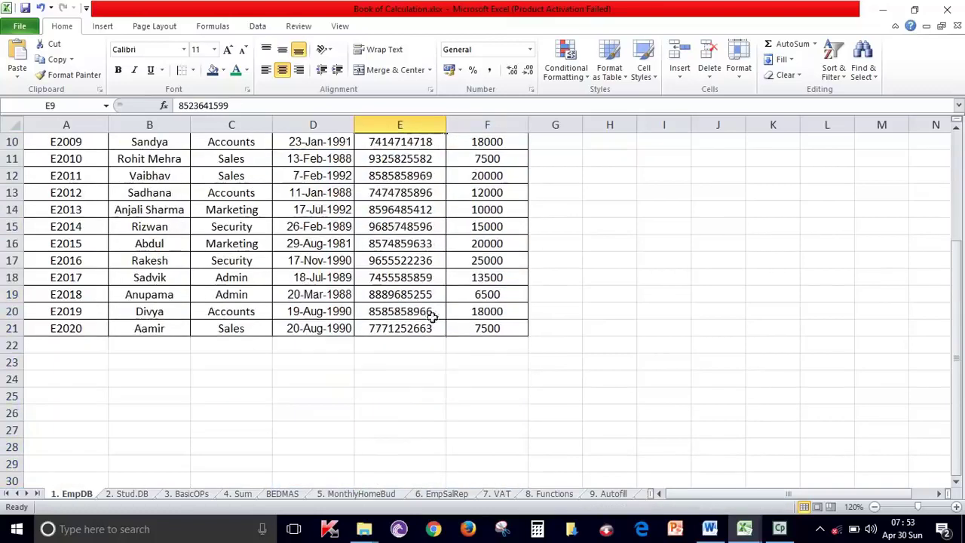
click(85, 328)
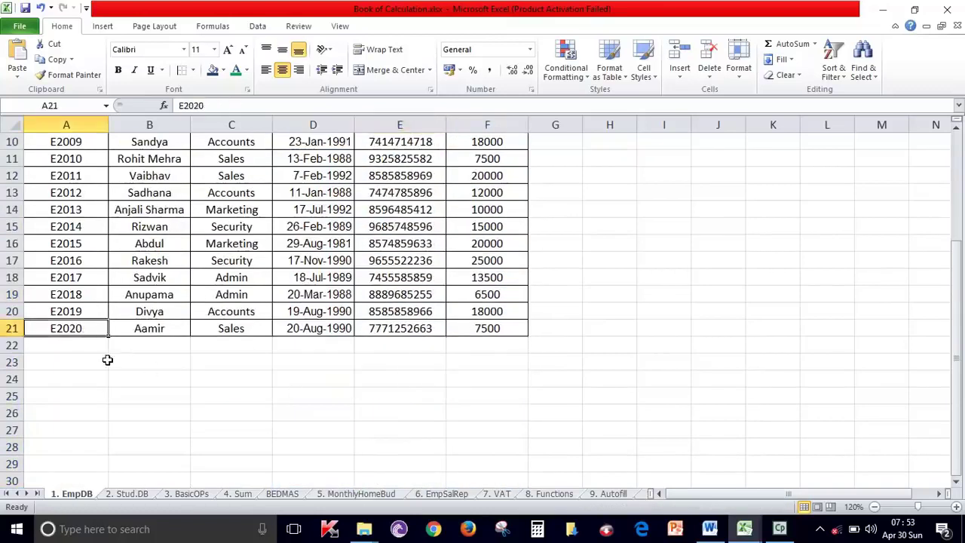
scroll(108, 362, up, 3)
ctrl+scroll(119, 328, up, 1)
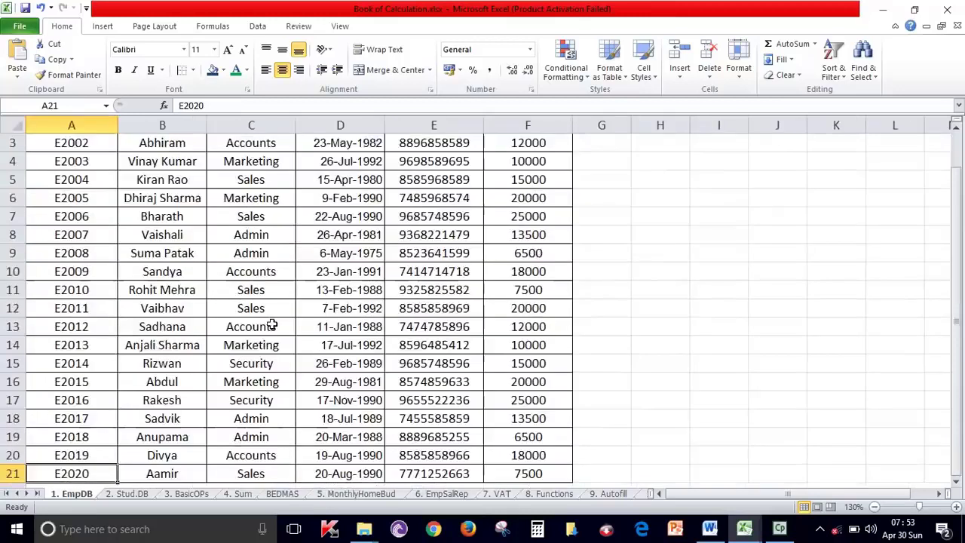
scroll(271, 324, up, 1)
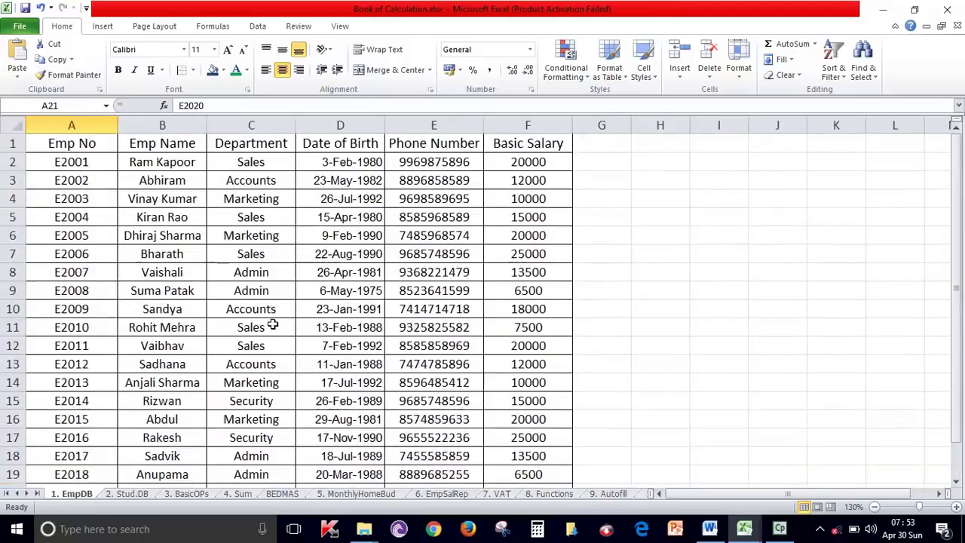
ctrl+scroll(272, 325, down, 5)
ctrl+scroll(272, 324, up, 5)
ctrl+scroll(273, 324, up, 2)
scroll(273, 324, up, 2)
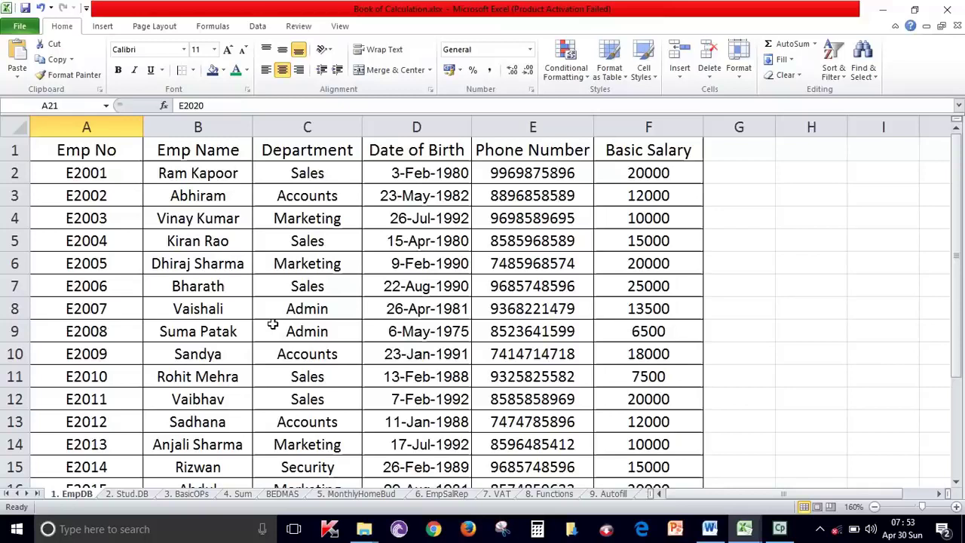
Step: Fill the EmpDB header row A1:F1 dark blue
drag(64, 154, 664, 152)
click(213, 69)
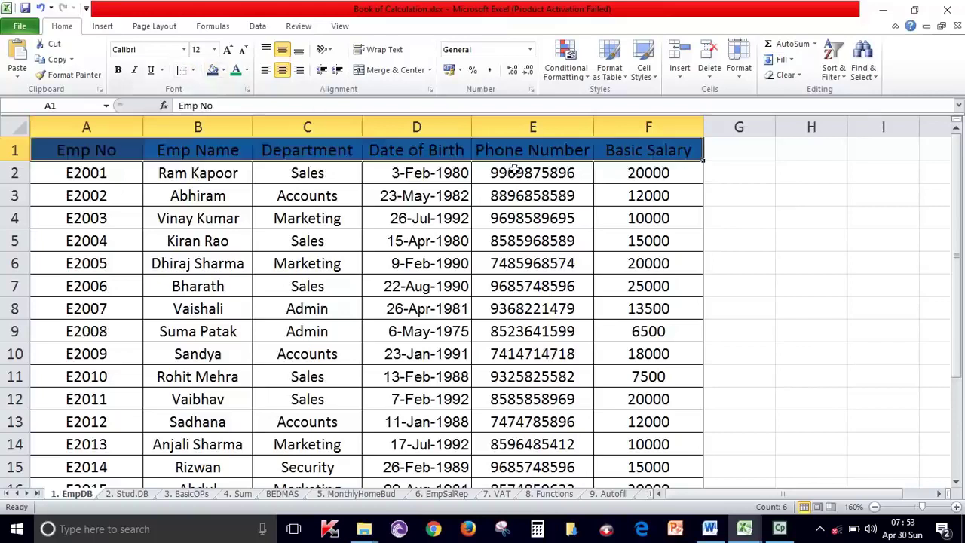
click(554, 181)
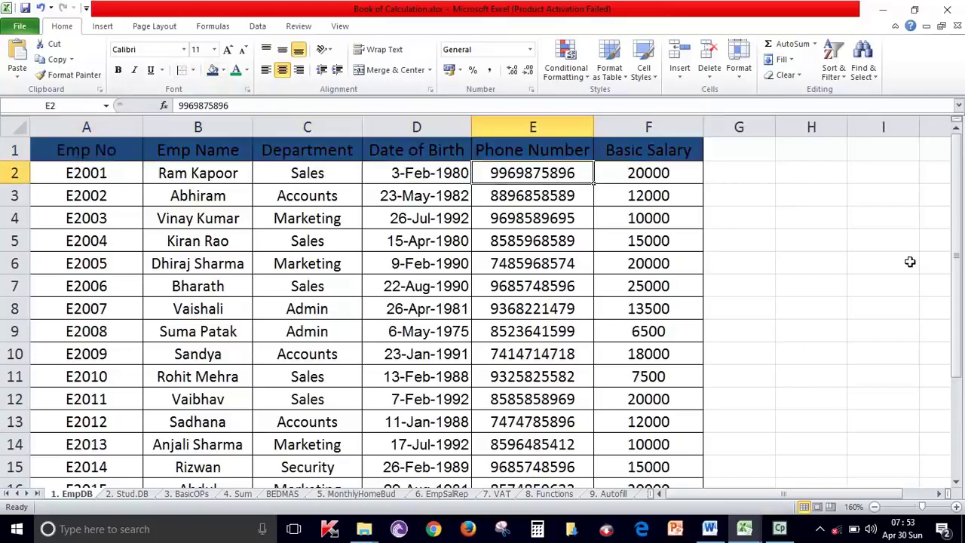
scroll(615, 403, down, 5)
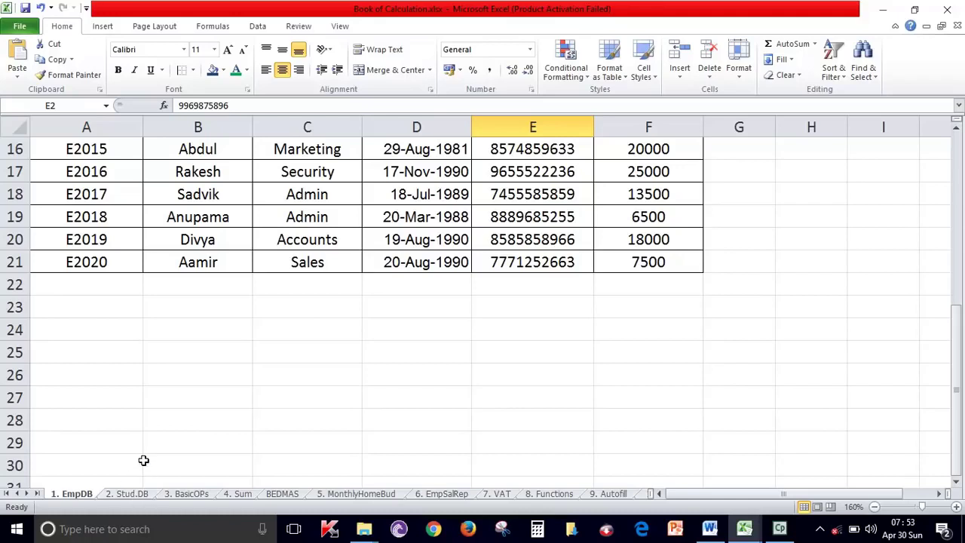
click(127, 494)
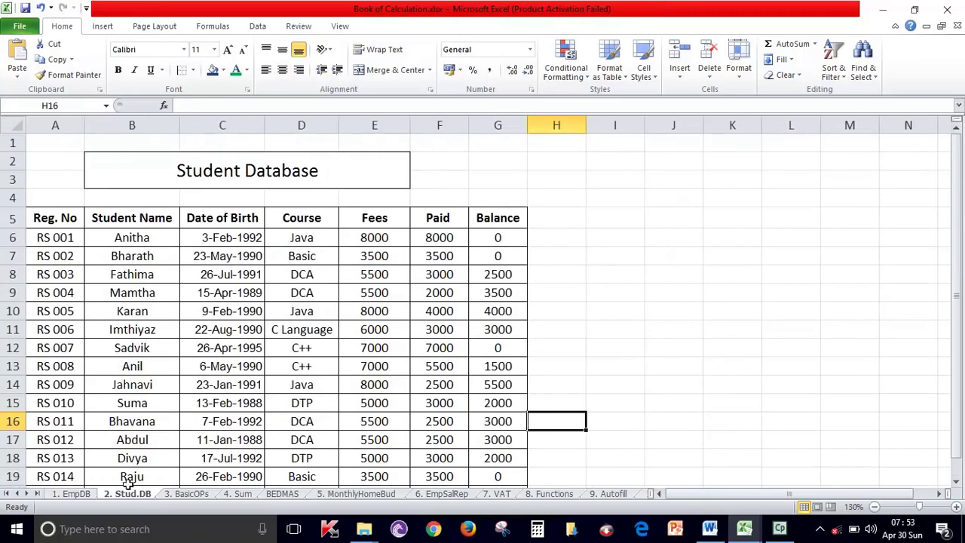
click(75, 494)
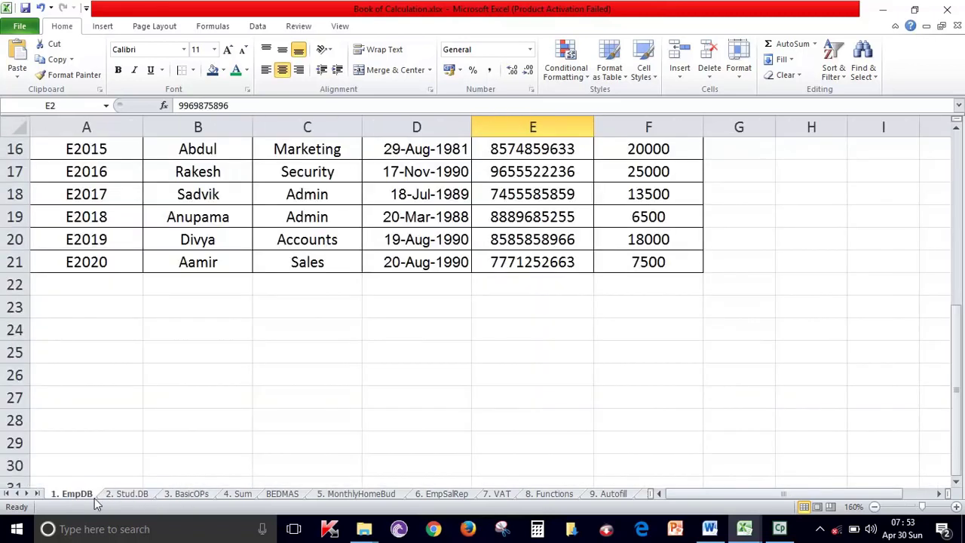
click(128, 494)
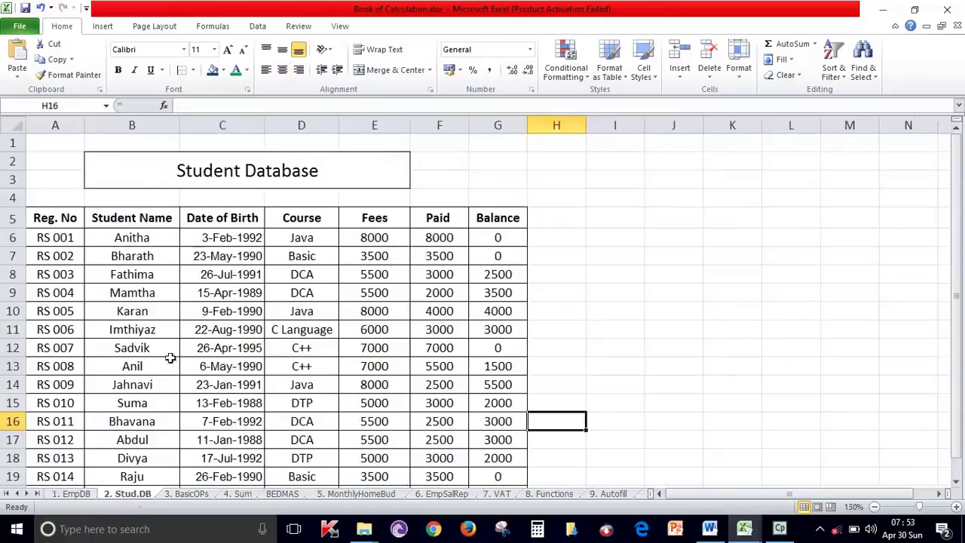
scroll(192, 325, down, 2)
scroll(192, 324, up, 2)
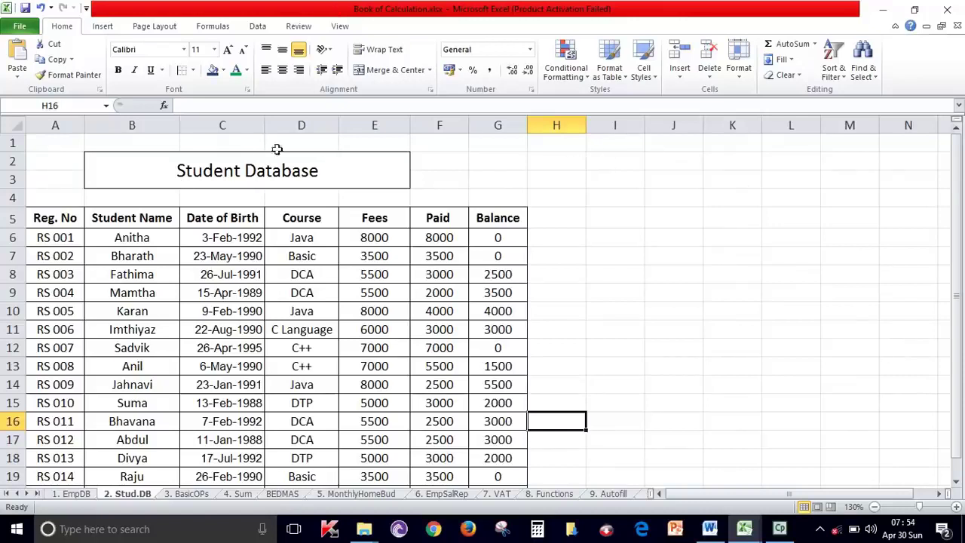
click(110, 166)
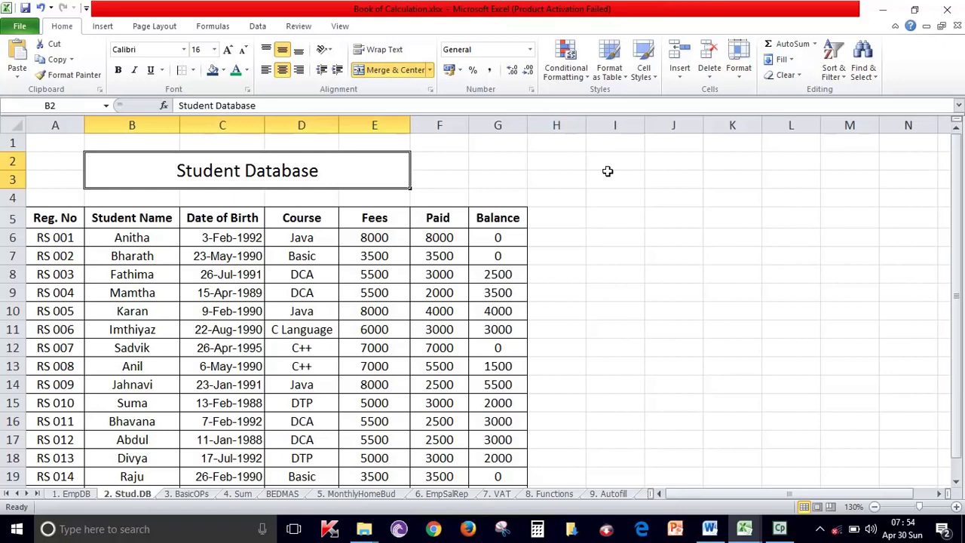
Step: Merge and centre H2:M3 and type the business name as a title
mouse_move(562, 164)
mouse_down()
mouse_move(728, 189)
mouse_move(844, 179)
mouse_up()
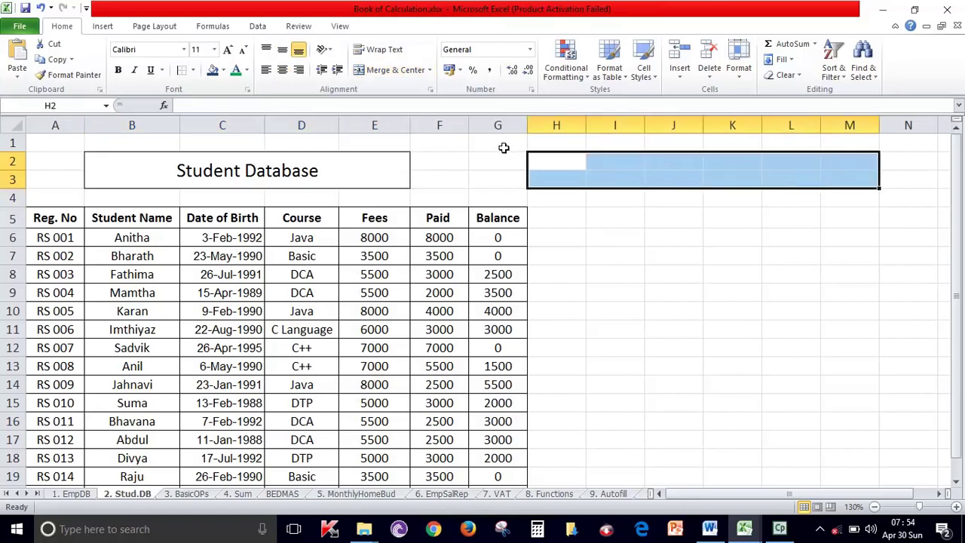
click(392, 71)
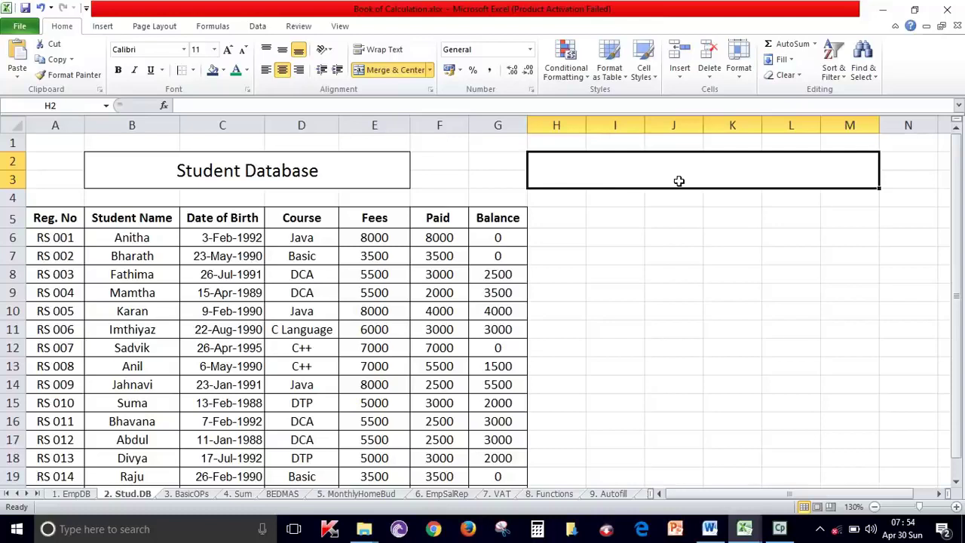
text(Yuvaraj Madha Artifacts)
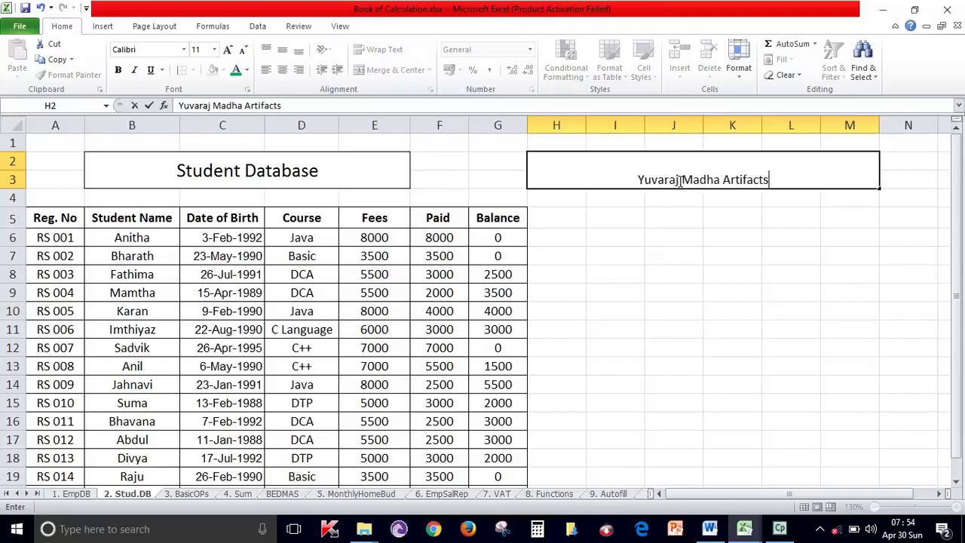
click(735, 215)
click(732, 143)
click(736, 179)
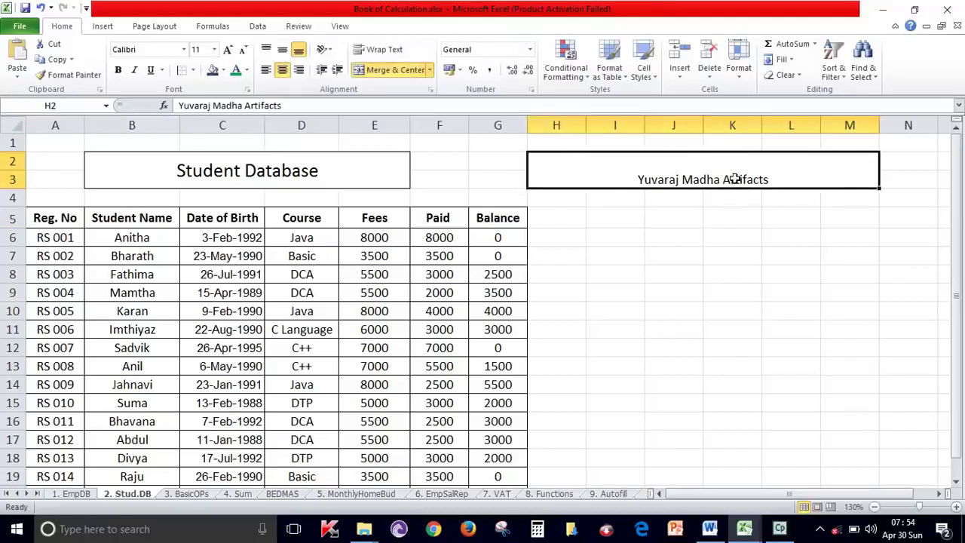
Step: Middle-align the title and set it to Ubuntu font, size 16
click(282, 49)
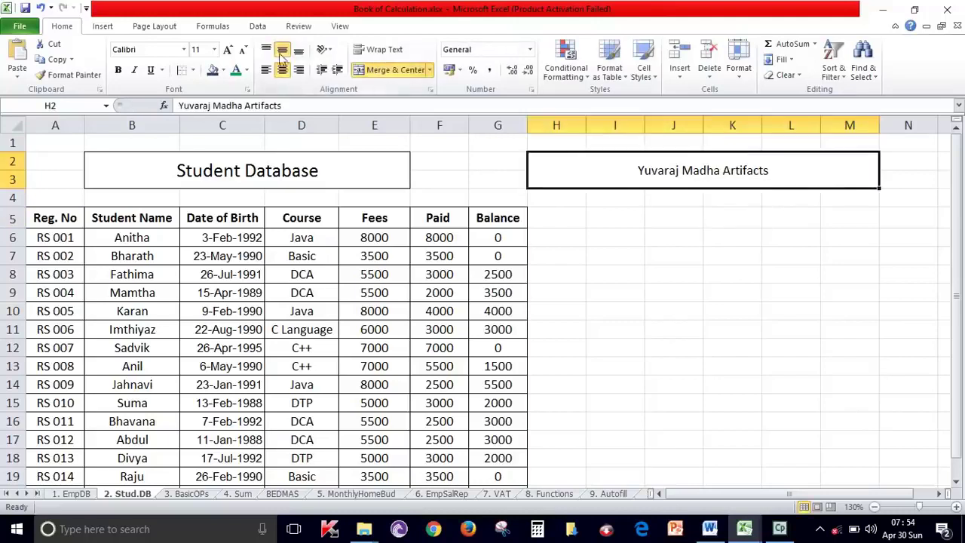
click(228, 49)
click(228, 49)
click(227, 49)
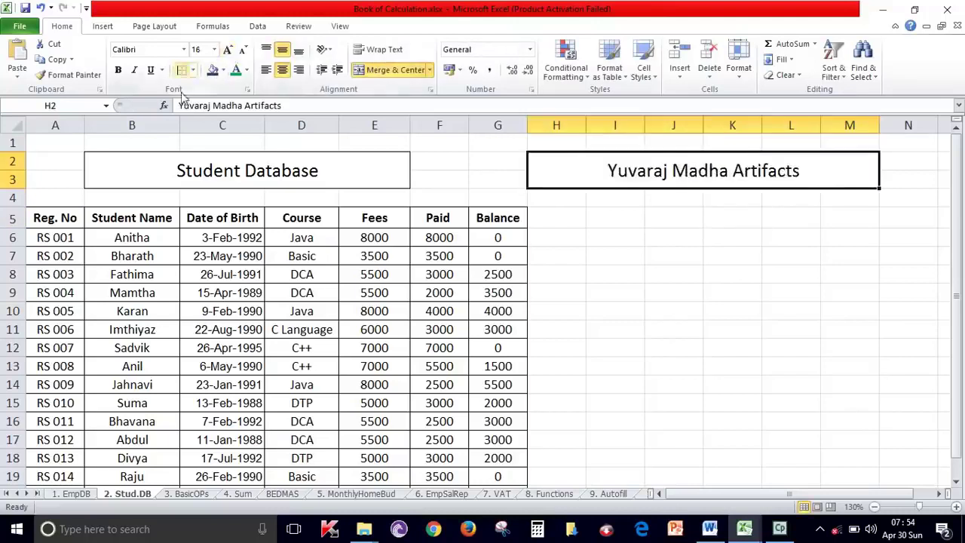
click(183, 50)
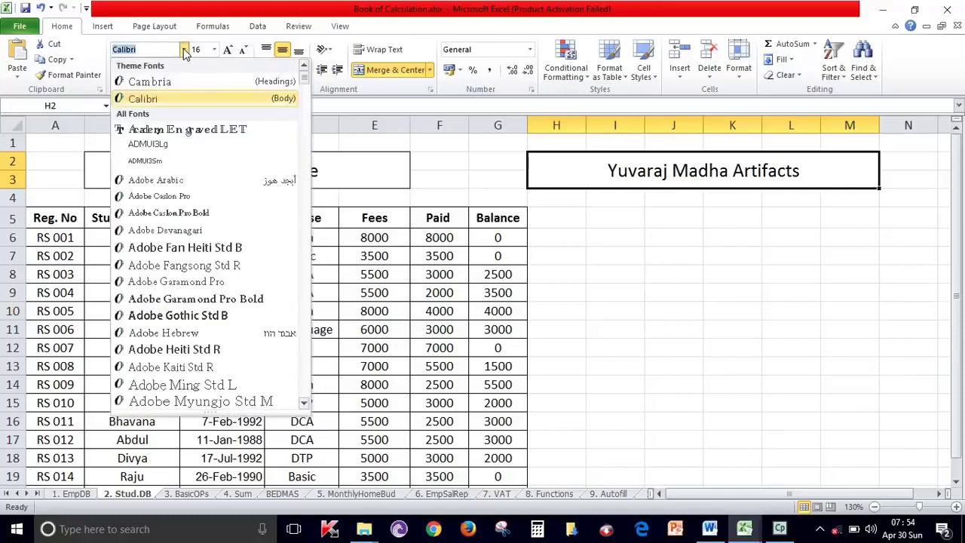
text(Ubuntu)
key(Return)
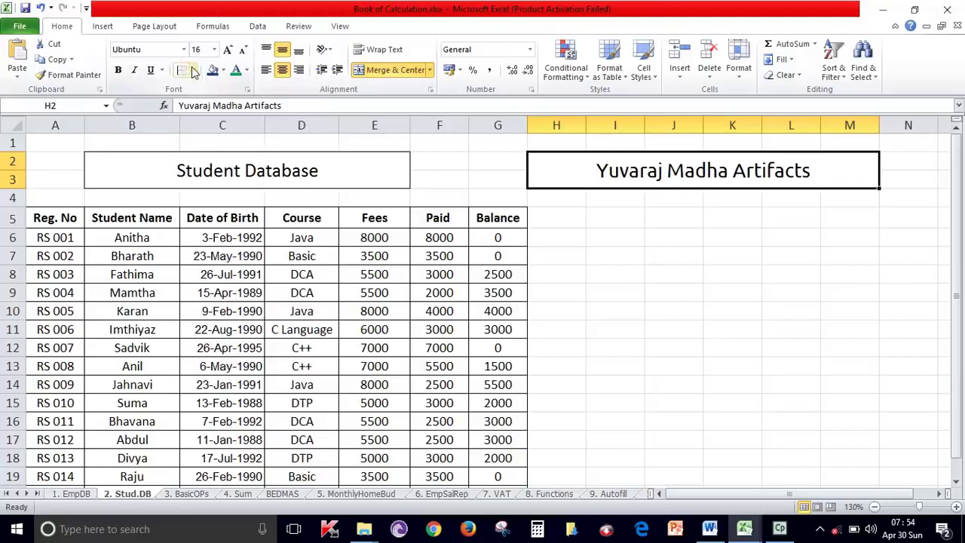
Step: Give the title an outside border, blue fill and dark blue text
click(193, 70)
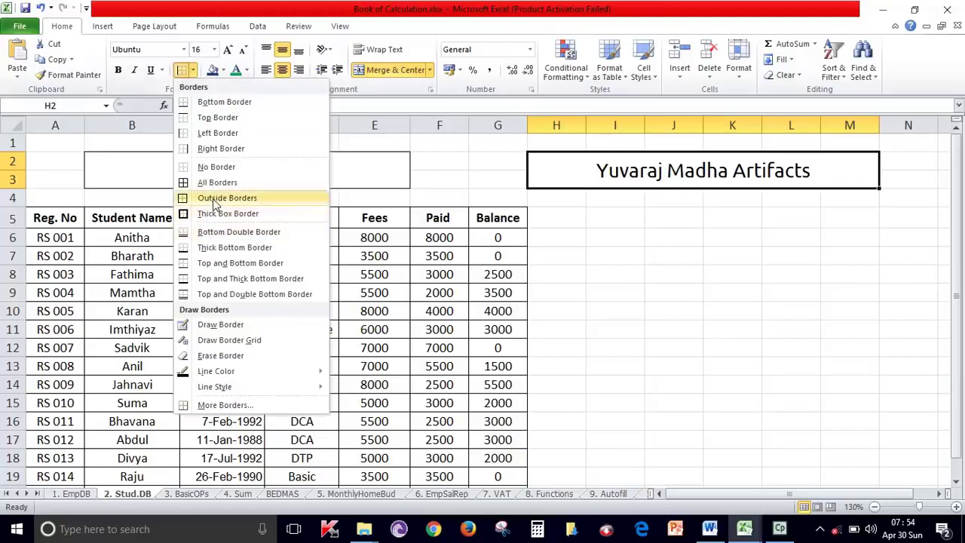
click(217, 202)
click(646, 271)
click(636, 178)
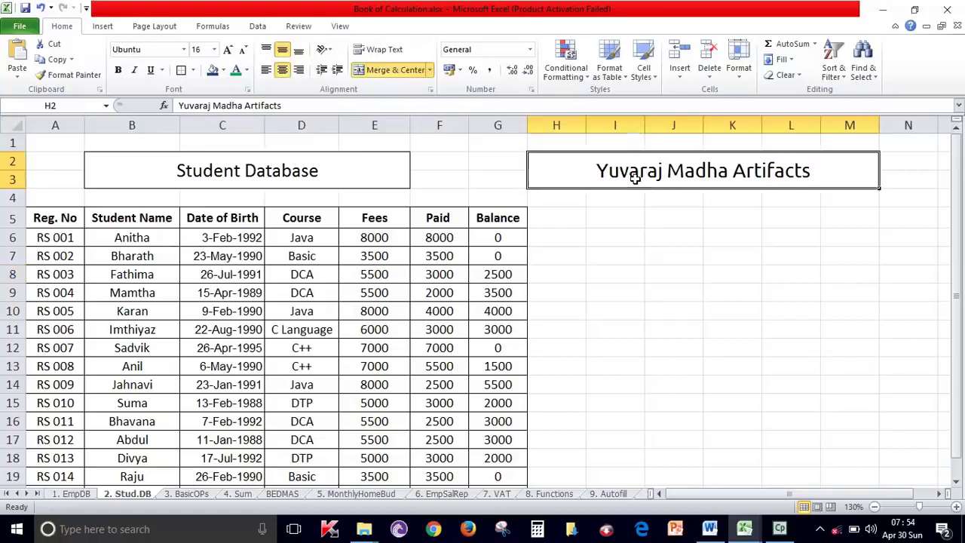
click(223, 70)
click(247, 138)
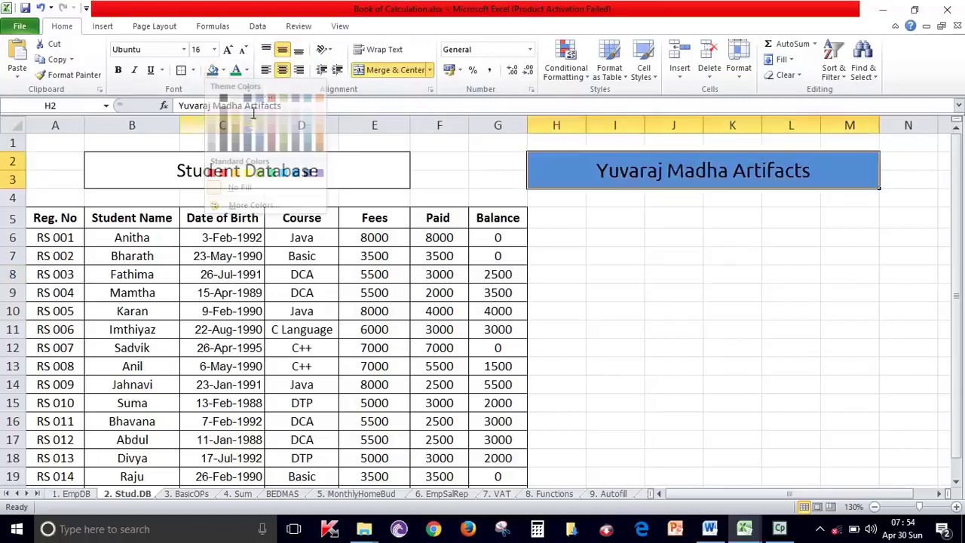
click(248, 70)
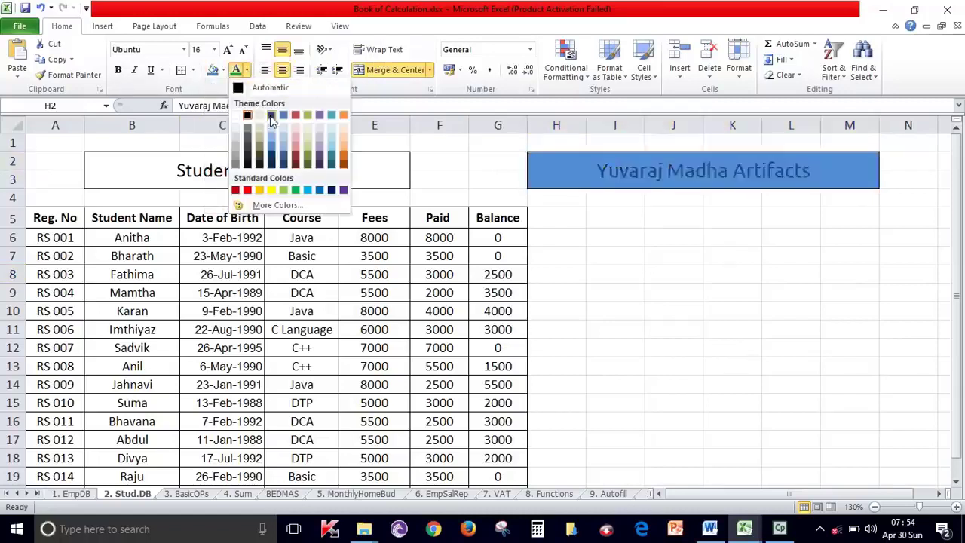
click(272, 165)
click(688, 237)
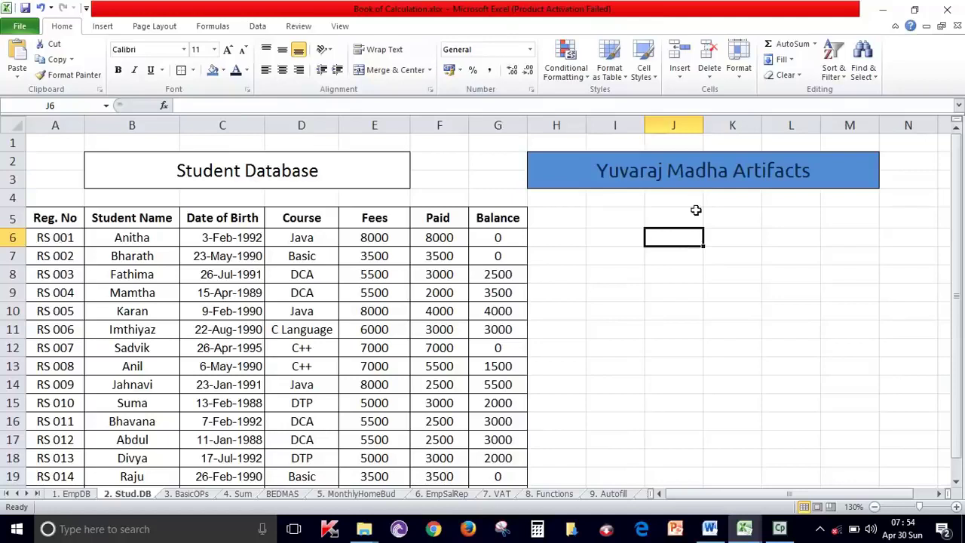
click(538, 170)
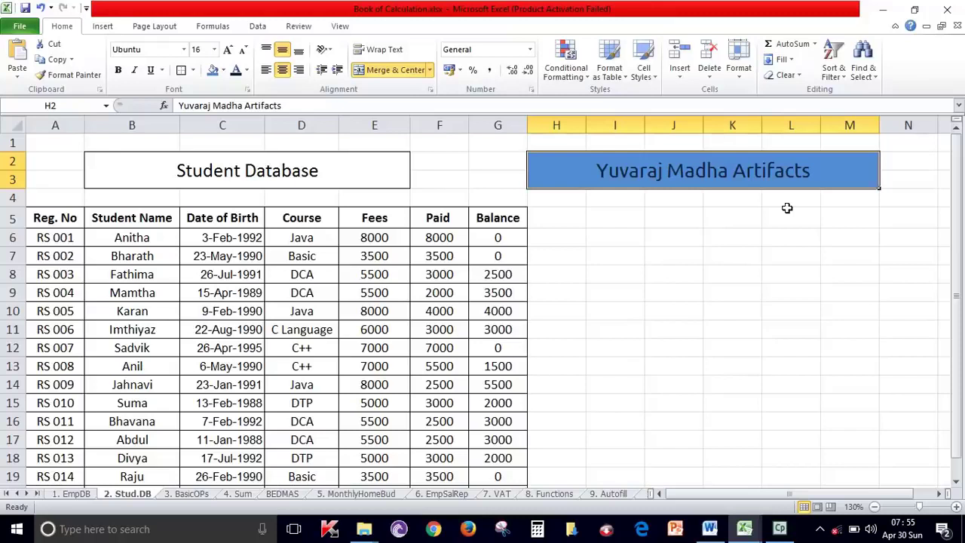
Step: Switch to the 3. BasicOPs sheet and start renaming it, then cancel
click(190, 494)
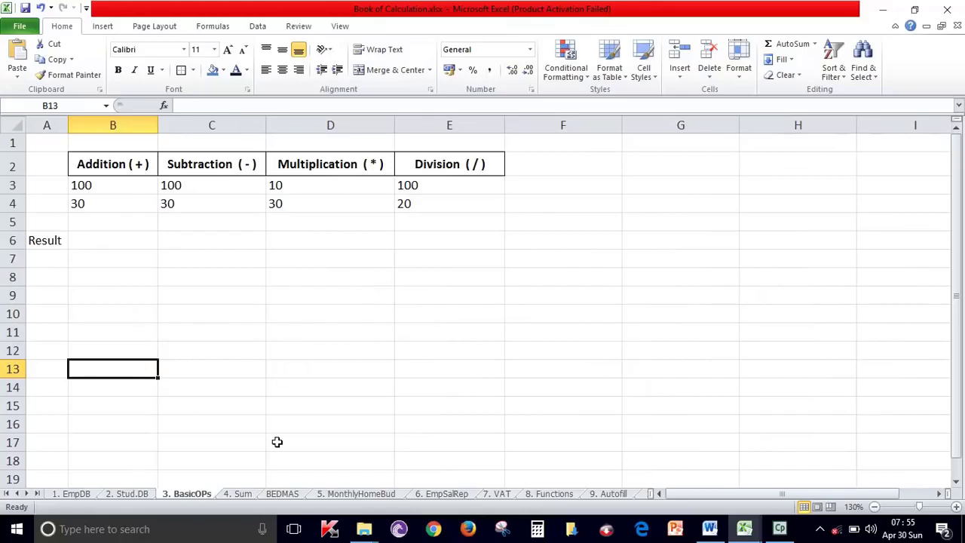
click(212, 404)
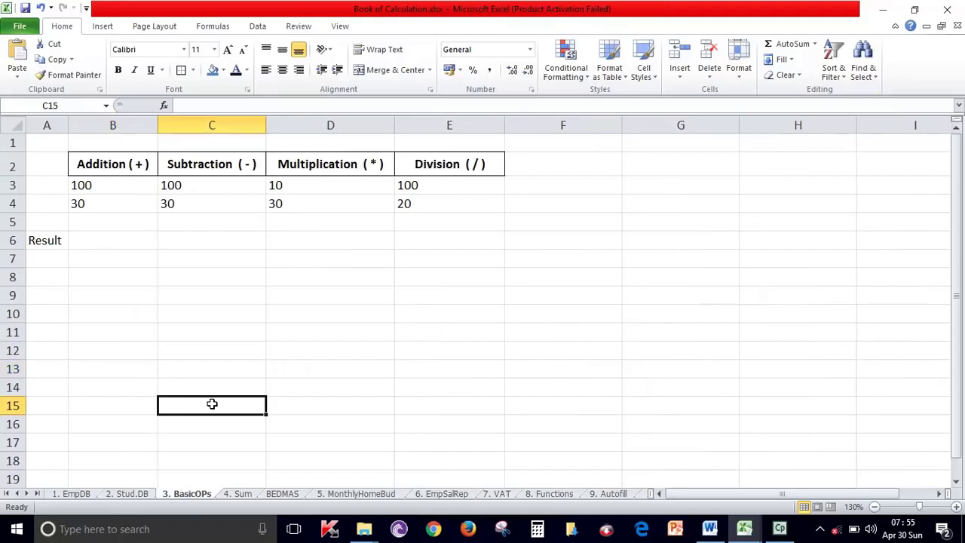
right_click(190, 494)
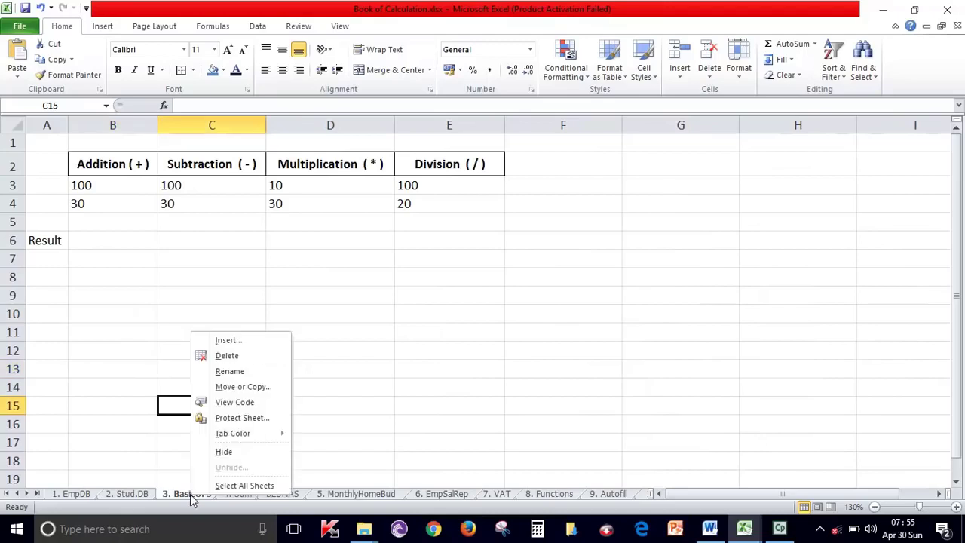
click(253, 372)
key(Escape)
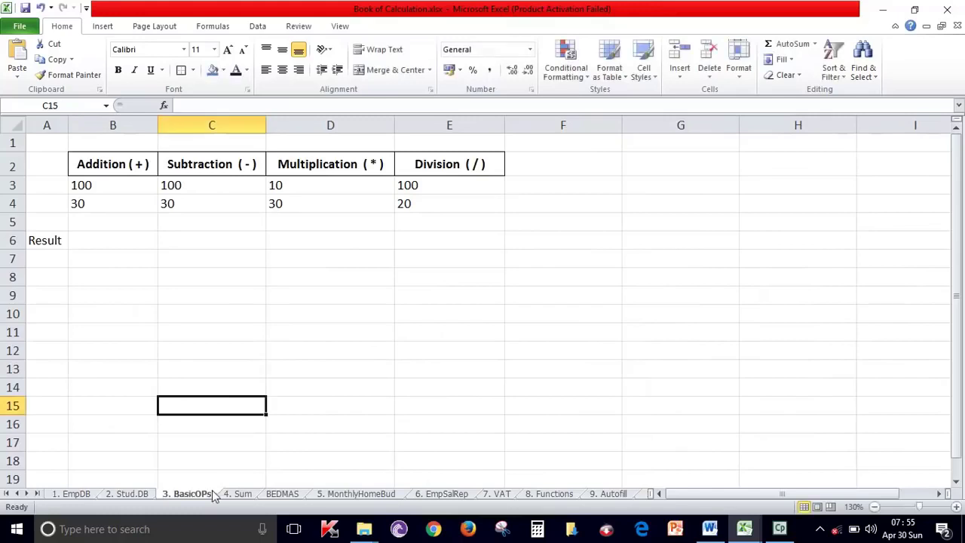
Step: Leave the BasicOPs name and tab colour unchanged, then move to the 4. Sum sheet
right_click(196, 494)
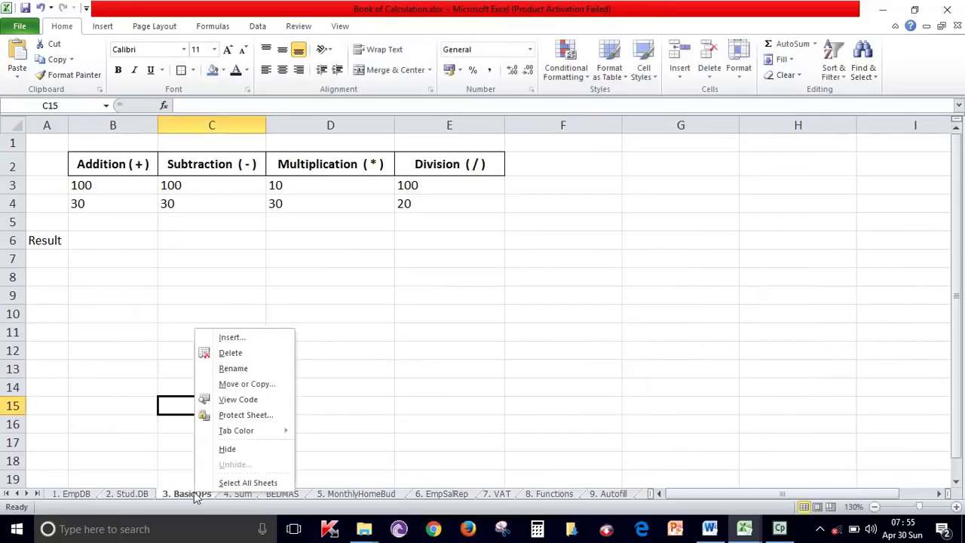
click(240, 369)
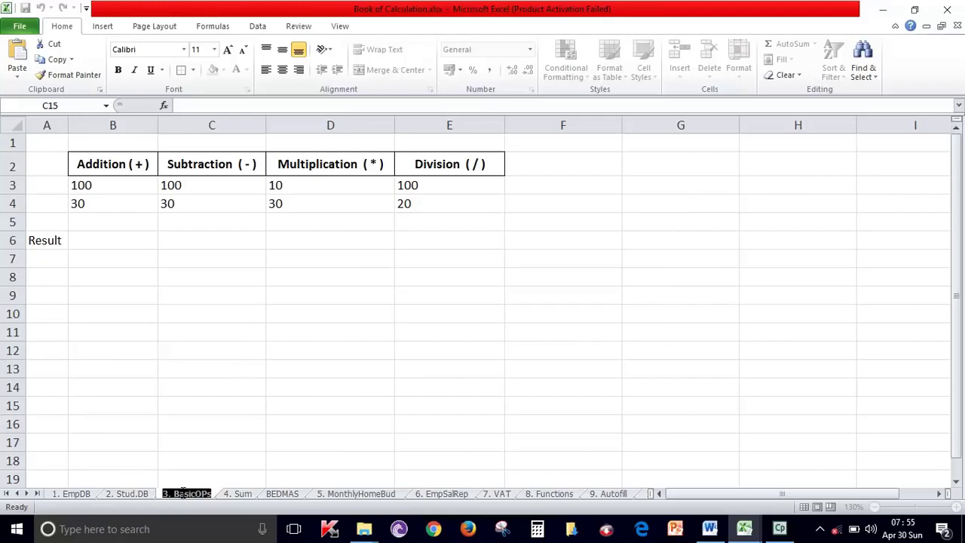
click(228, 463)
right_click(180, 499)
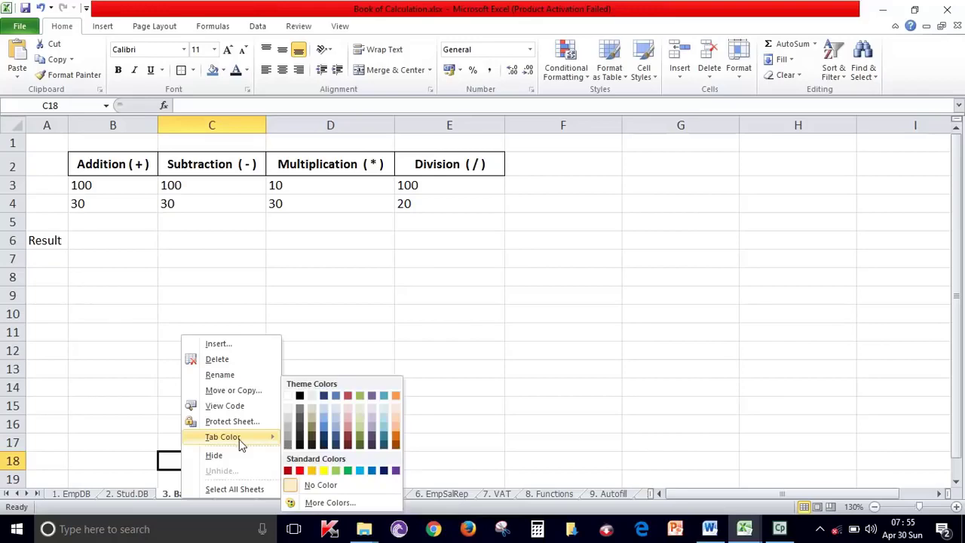
click(311, 344)
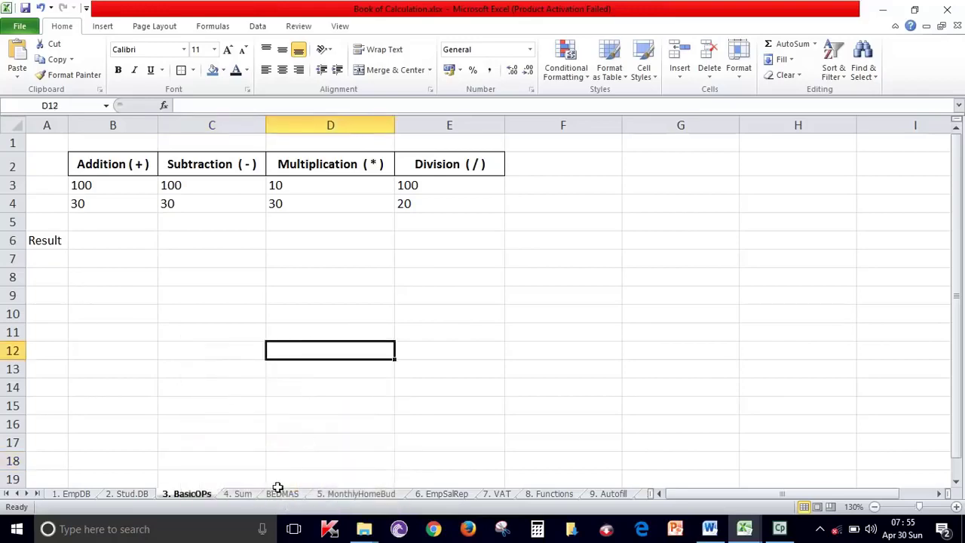
click(243, 494)
click(190, 494)
scroll(216, 221, up, 2)
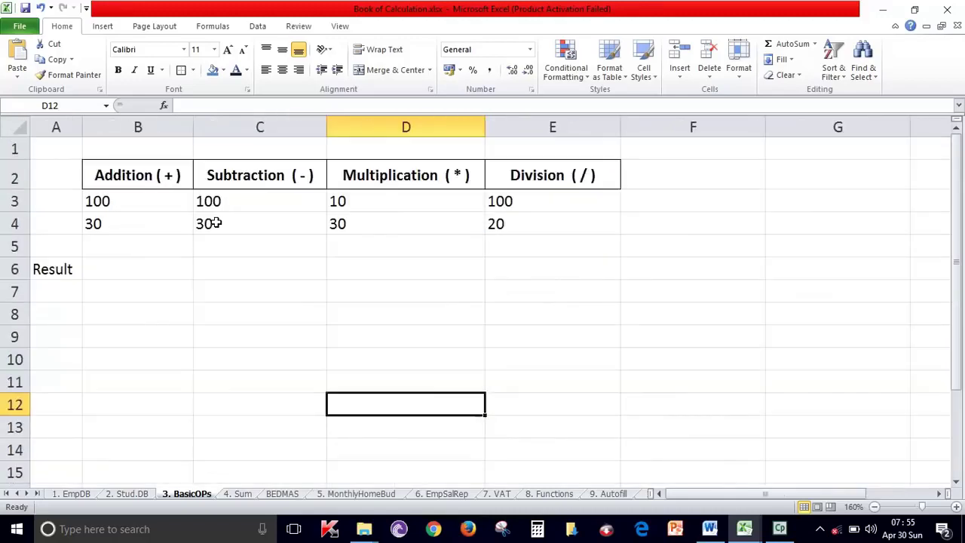
click(117, 270)
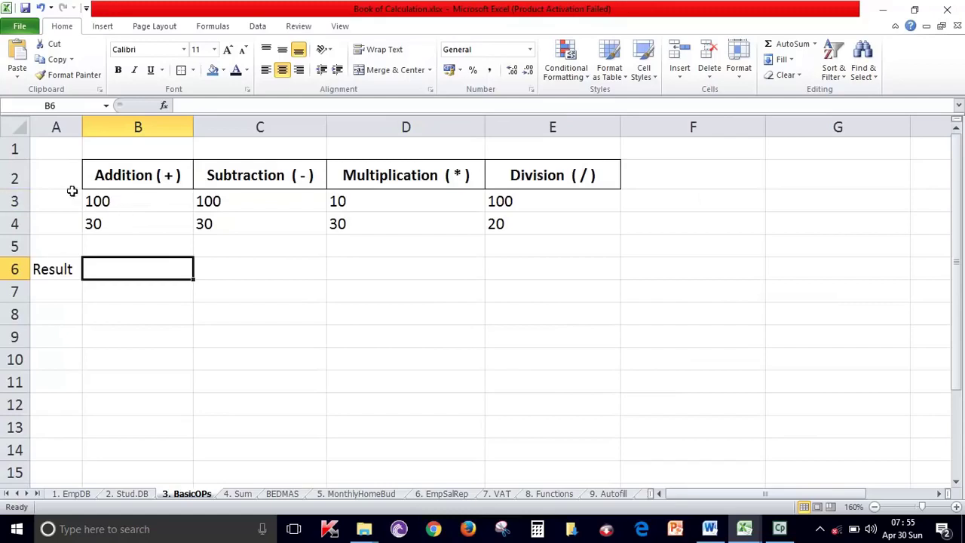
drag(131, 207, 143, 223)
click(286, 202)
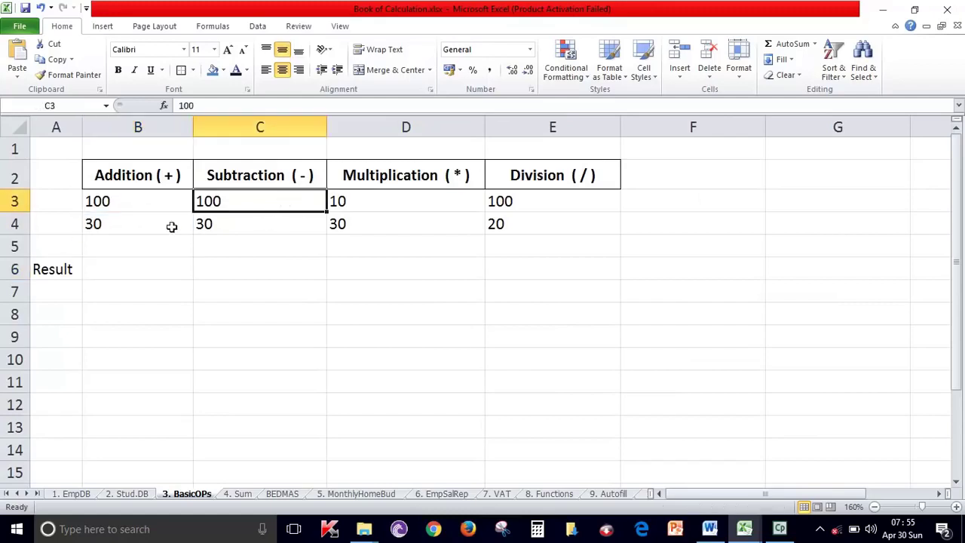
click(128, 205)
click(131, 224)
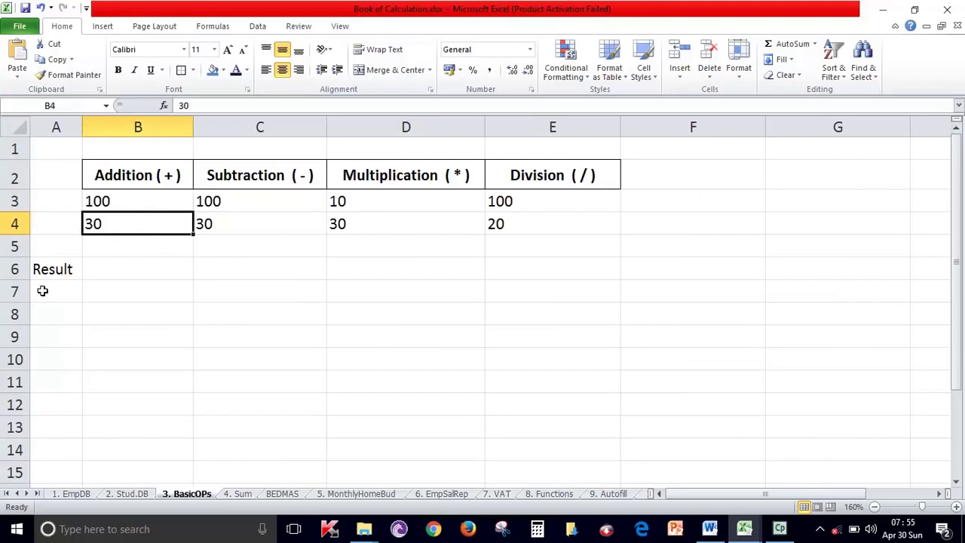
click(173, 205)
click(156, 269)
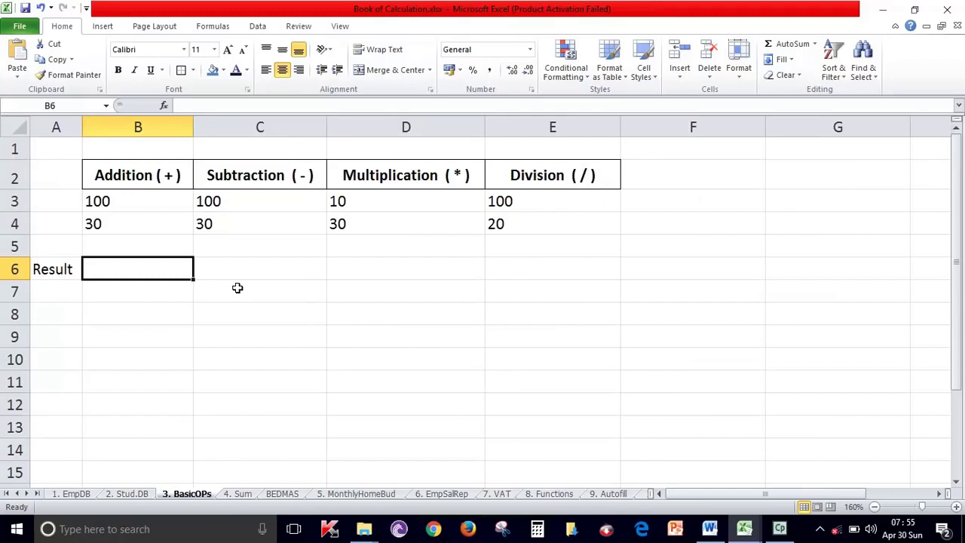
click(148, 340)
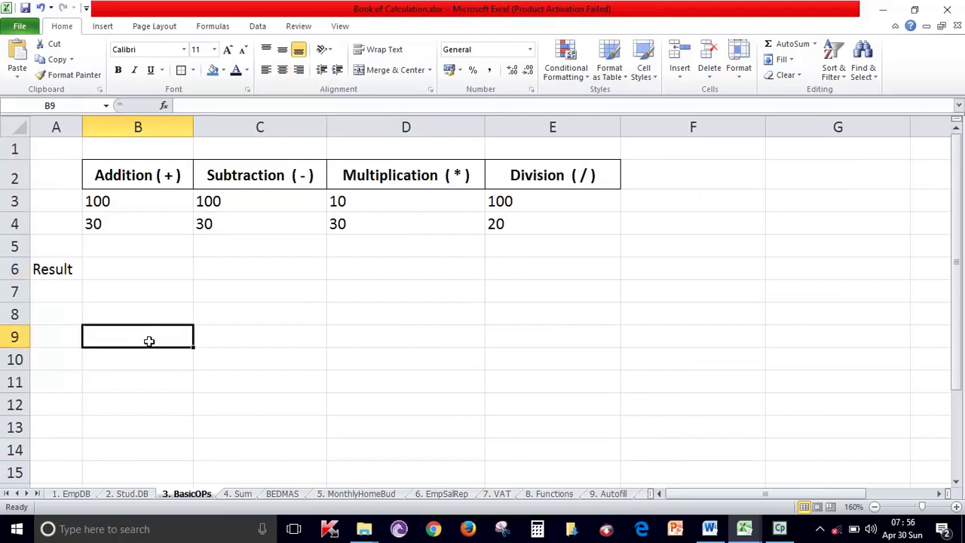
click(149, 265)
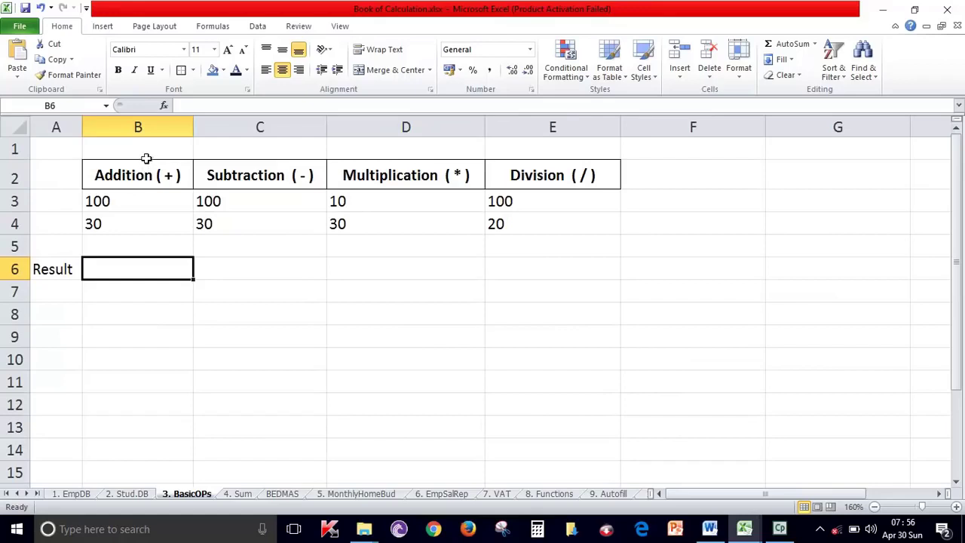
click(149, 127)
click(156, 286)
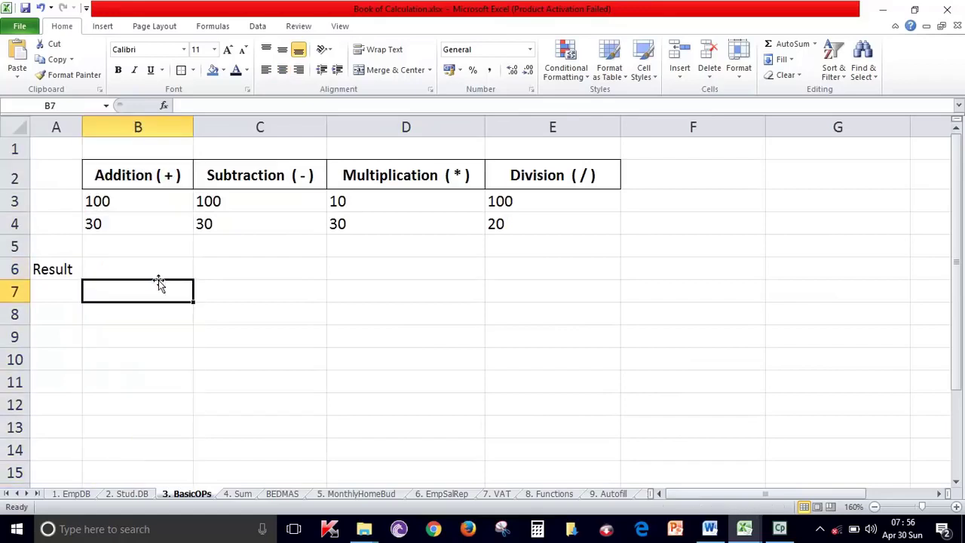
click(125, 173)
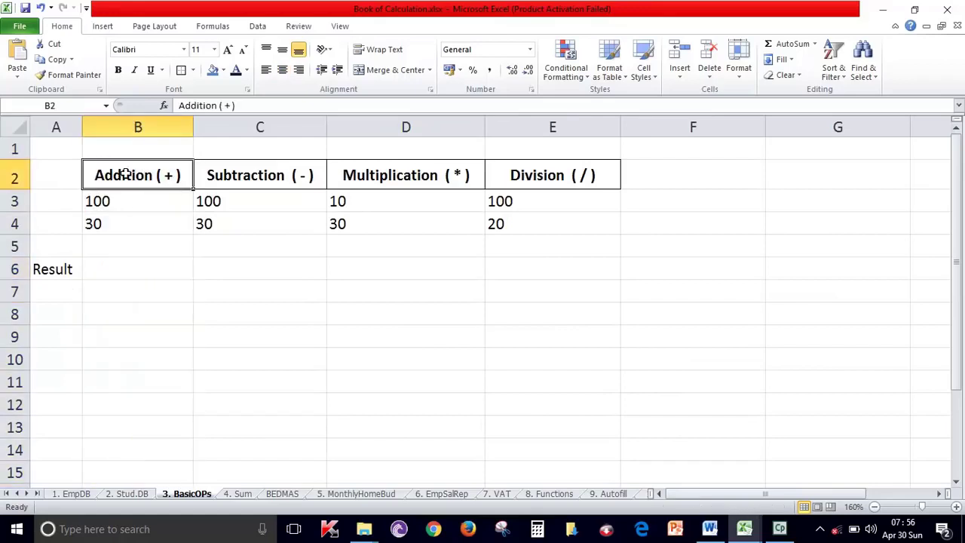
click(151, 262)
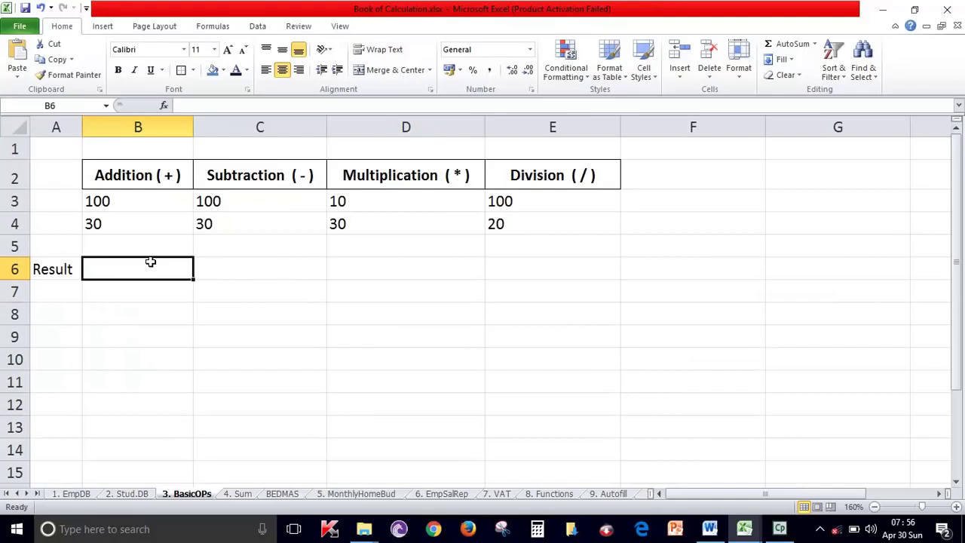
click(113, 209)
click(112, 225)
click(126, 270)
Step: Enter =100+30 in cell B6 and reselect it to view the typed formula
text(=)
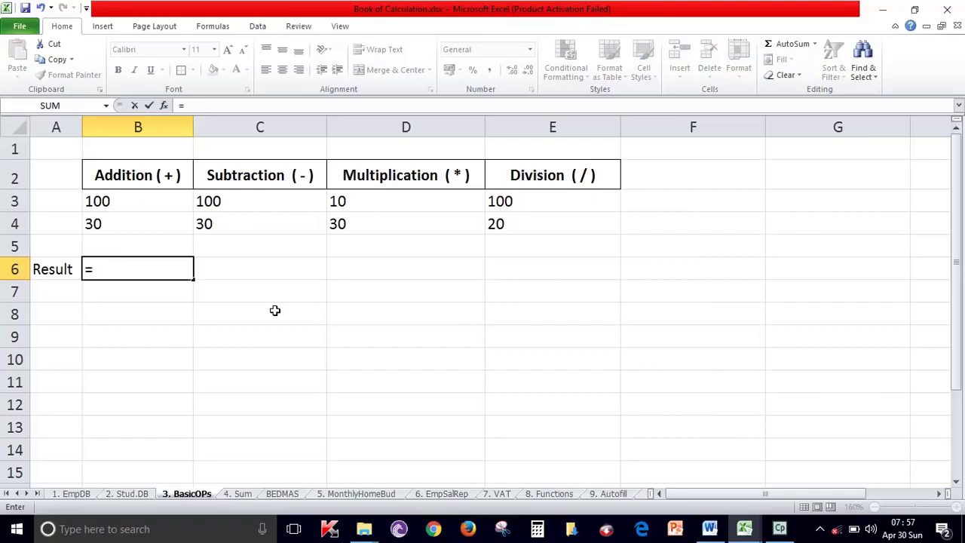
text(100+30)
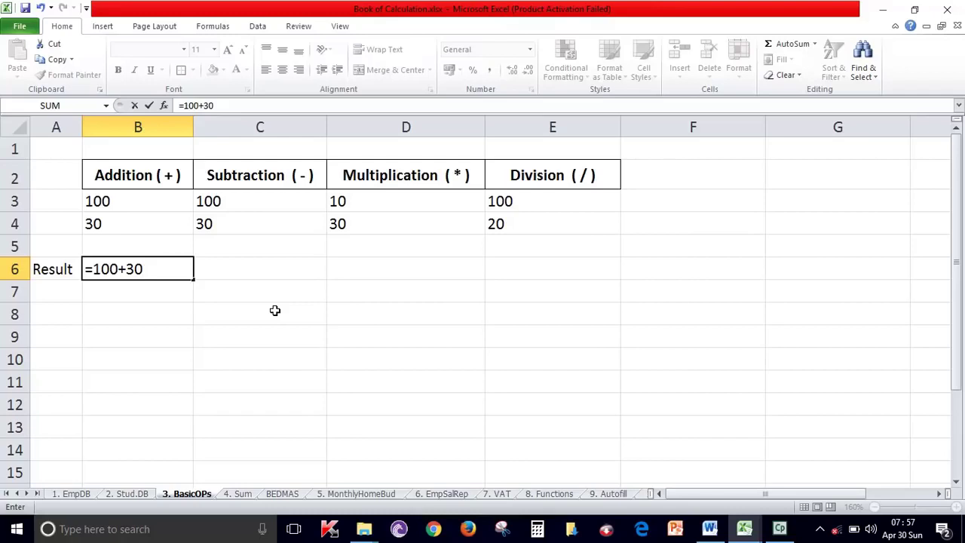
key(Return)
key(Up)
key(Down)
click(115, 269)
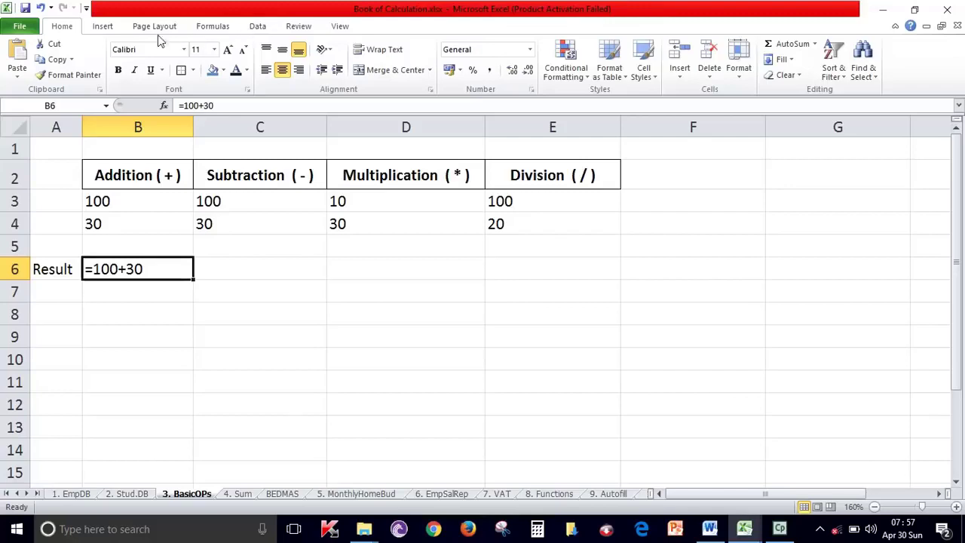
Step: Turn off Show Formulas on the Formulas tab so B6 displays 130
click(213, 30)
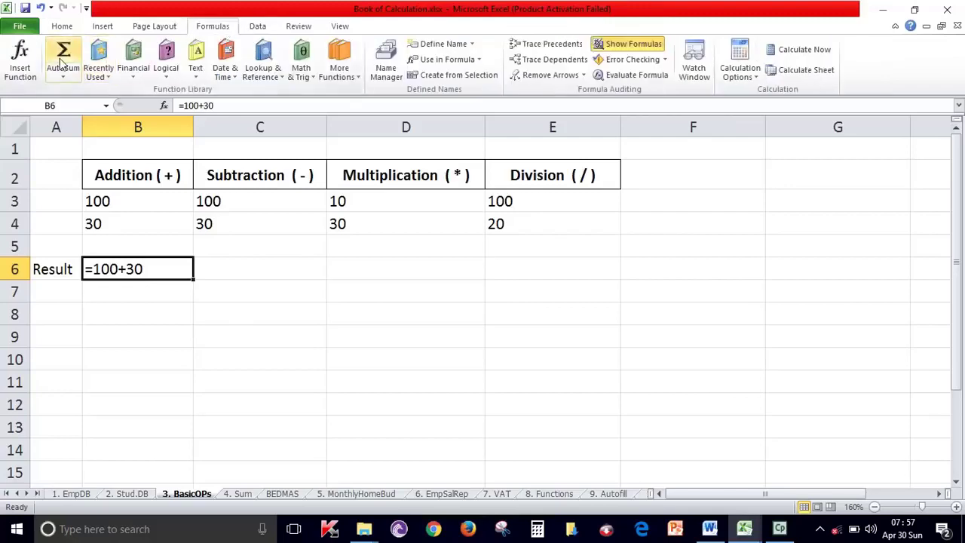
click(297, 27)
click(260, 29)
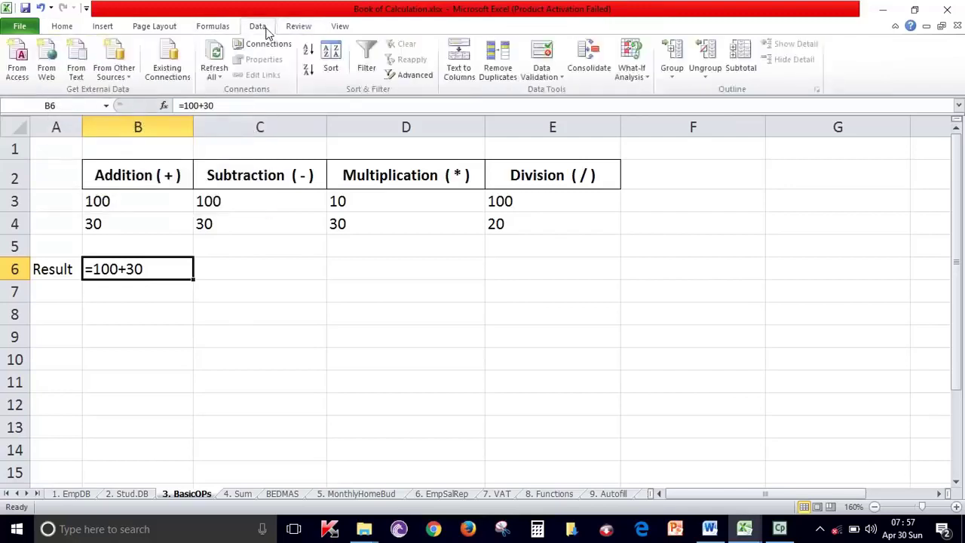
click(152, 27)
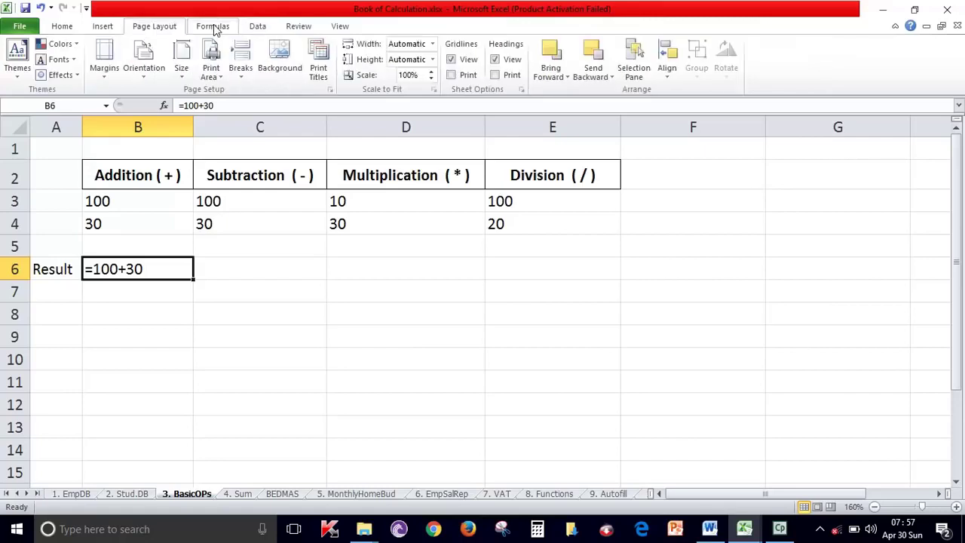
click(215, 27)
click(340, 27)
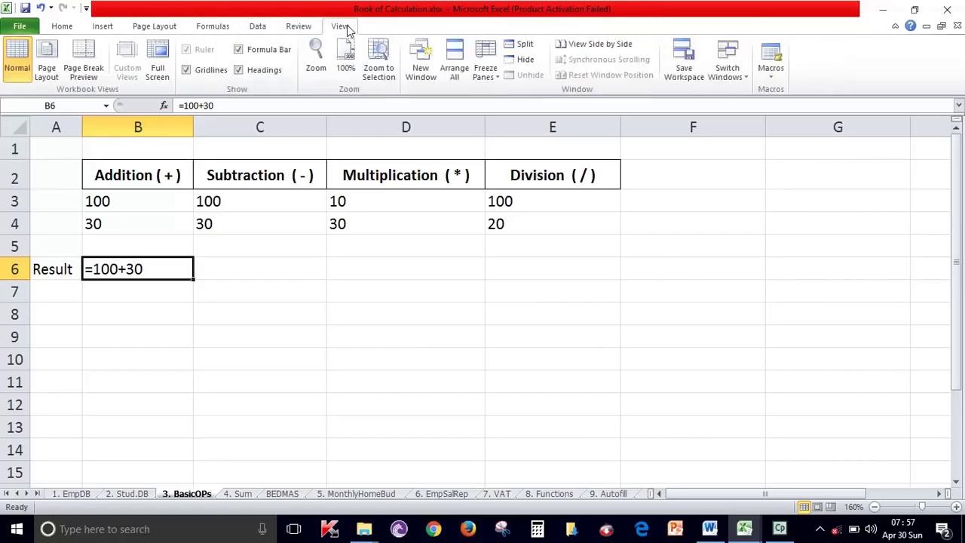
click(200, 28)
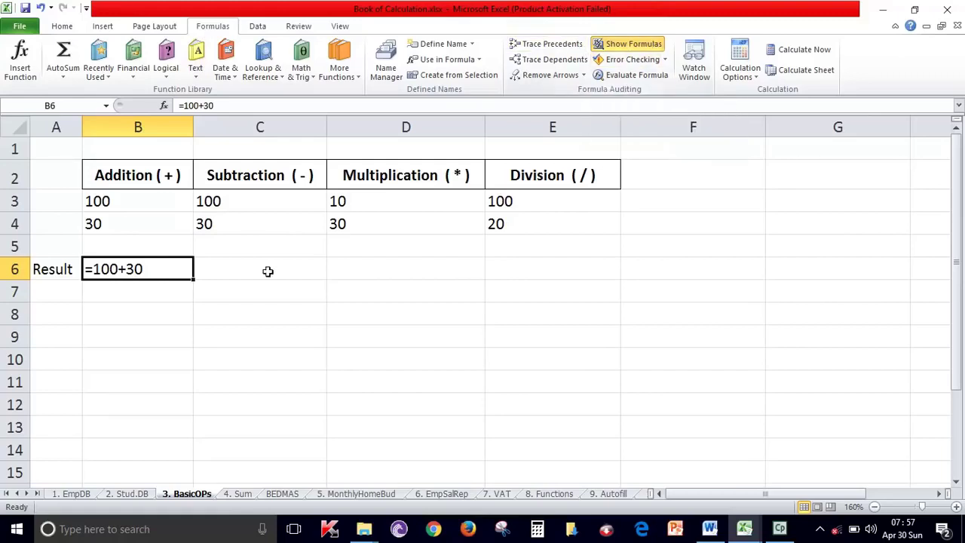
click(637, 46)
Step: Widen columns A, C, D and E to fit Result and the operation headers
drag(56, 126, 193, 128)
drag(254, 129, 304, 128)
drag(383, 128, 431, 129)
drag(498, 129, 553, 128)
drag(431, 128, 447, 128)
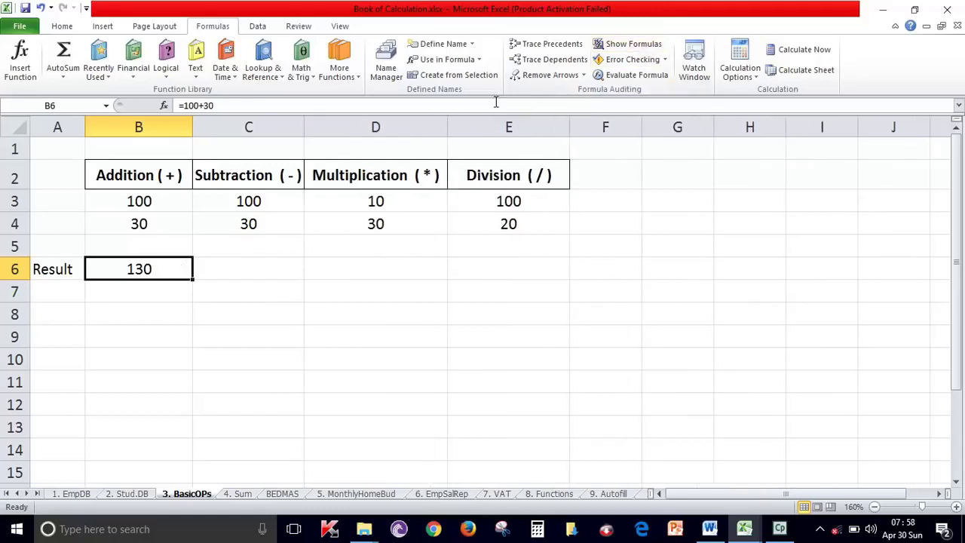
Step: Enter =50+50 in B7 and centre its result of 100
click(62, 27)
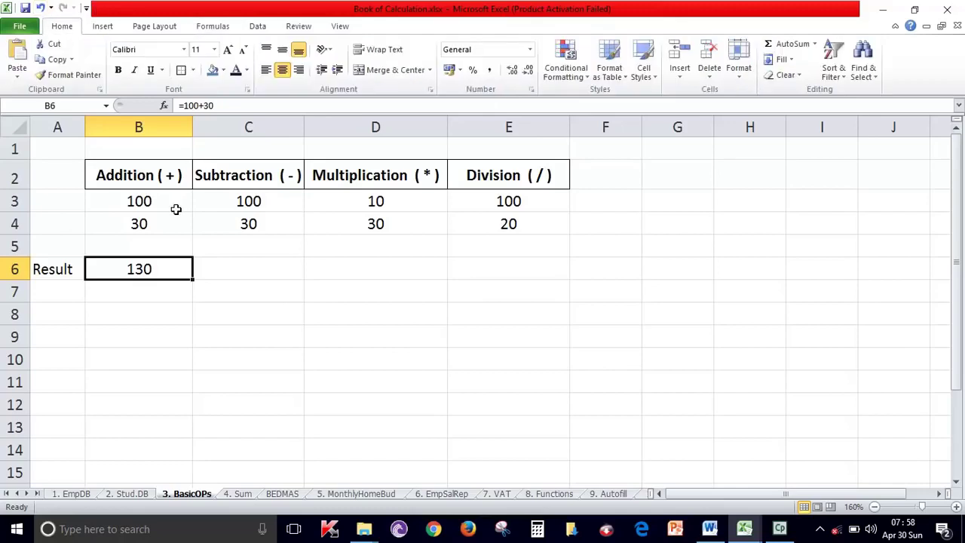
click(142, 294)
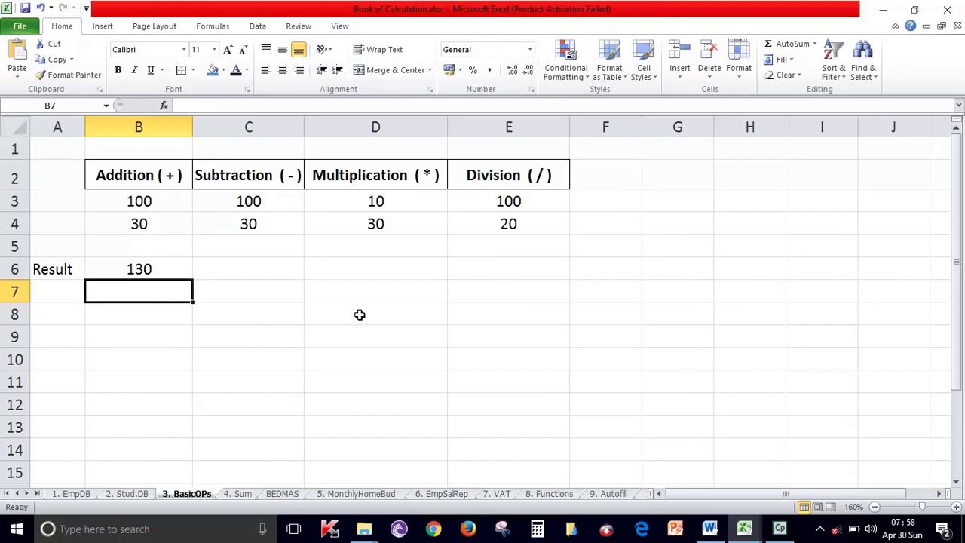
text(=50+50)
key(Return)
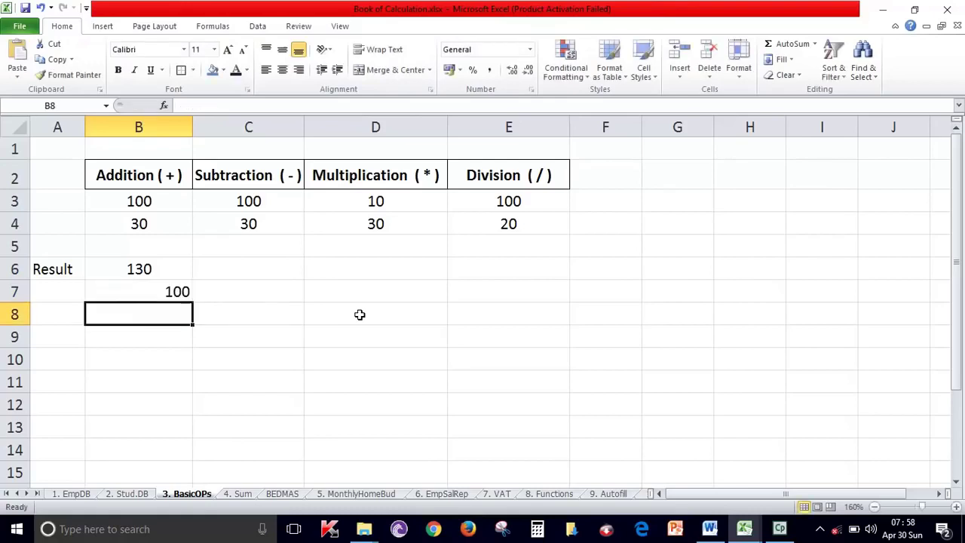
click(132, 276)
click(156, 294)
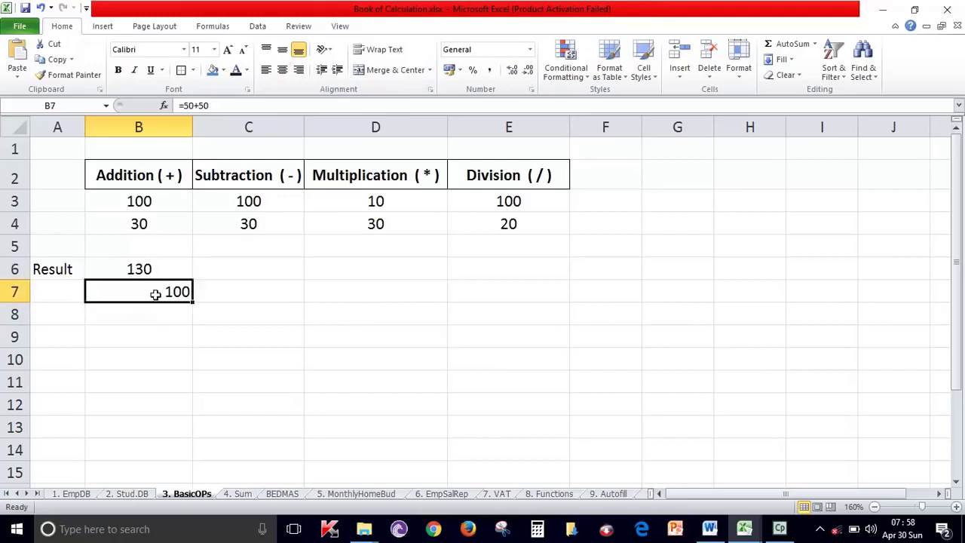
click(282, 70)
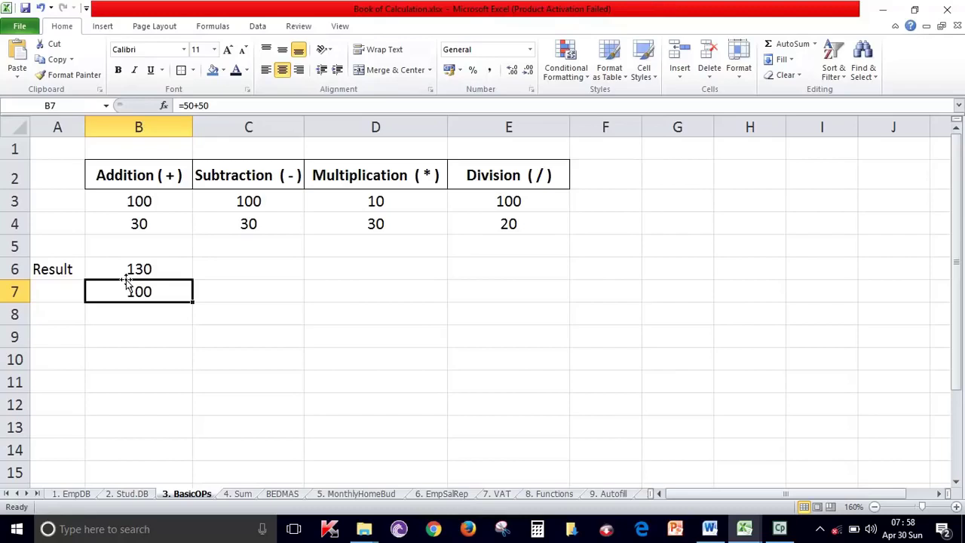
Step: Enter =10+20+30+50+80+60+90+20 in B8 and =50+80+30 in B9, giving 360 and 160
click(150, 322)
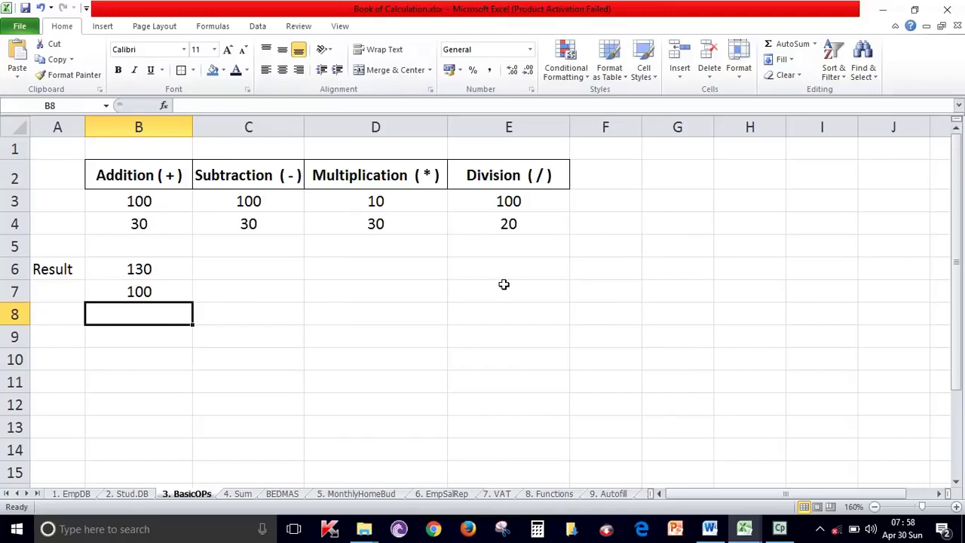
text(=10+20+30+50+80+60+90+20)
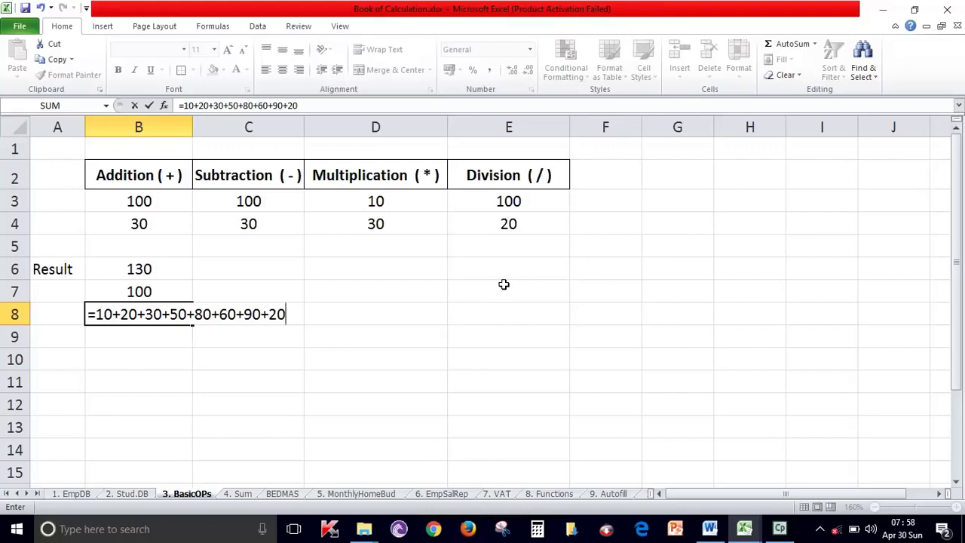
key(Return)
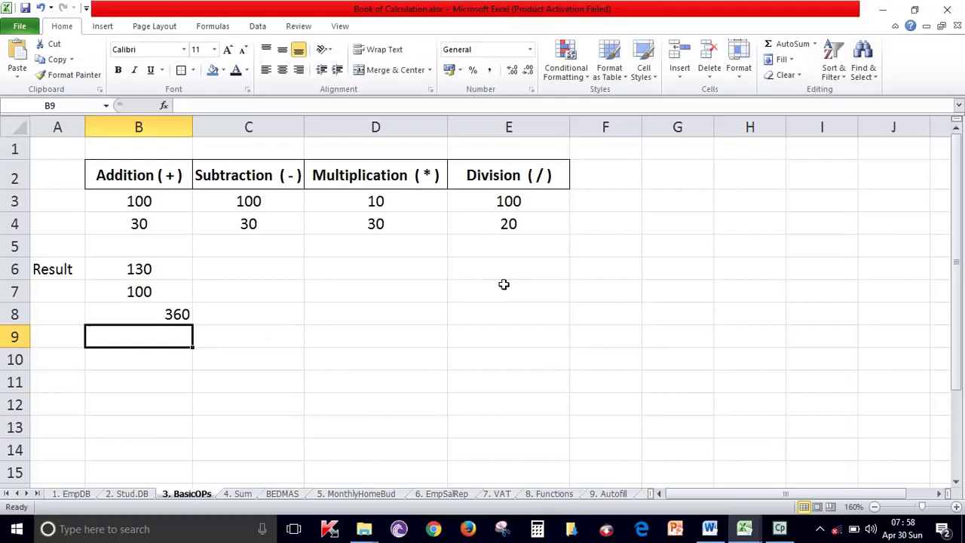
text(=)
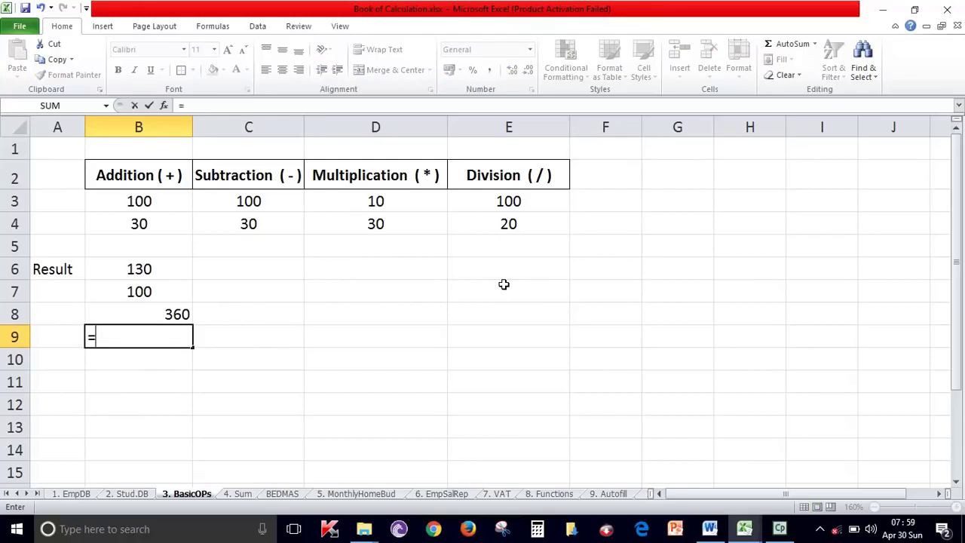
text(50+)
text(80+30)
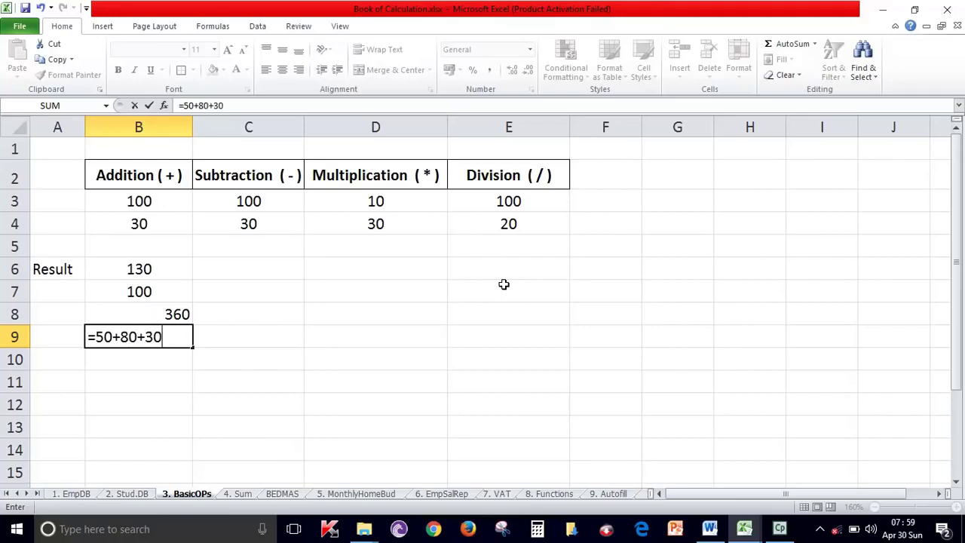
key(Return)
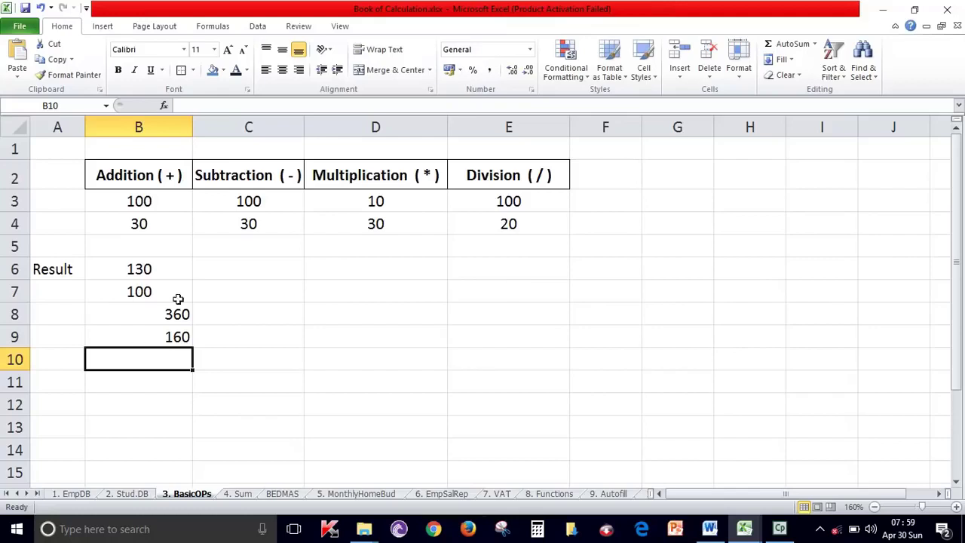
Step: Clear the test sums from B8 and B9
drag(178, 309, 180, 351)
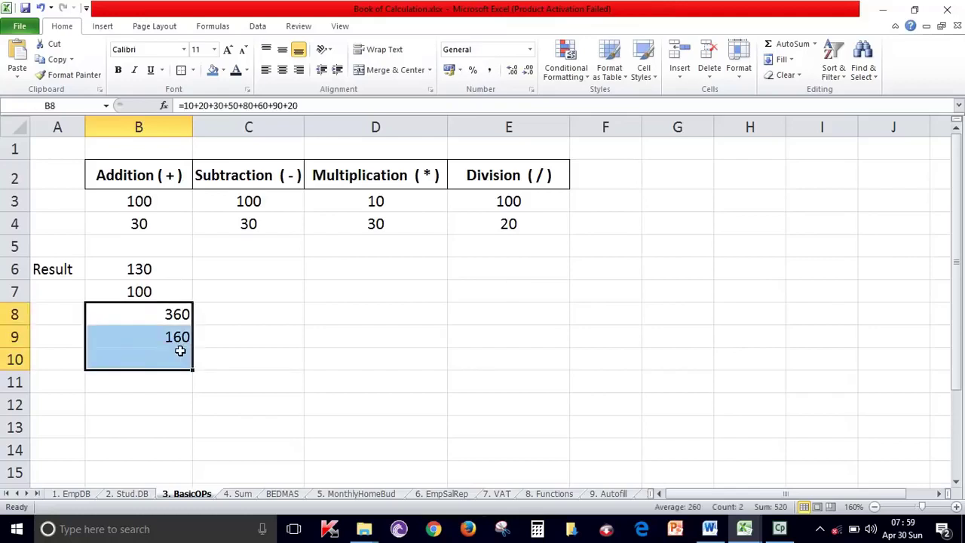
click(156, 419)
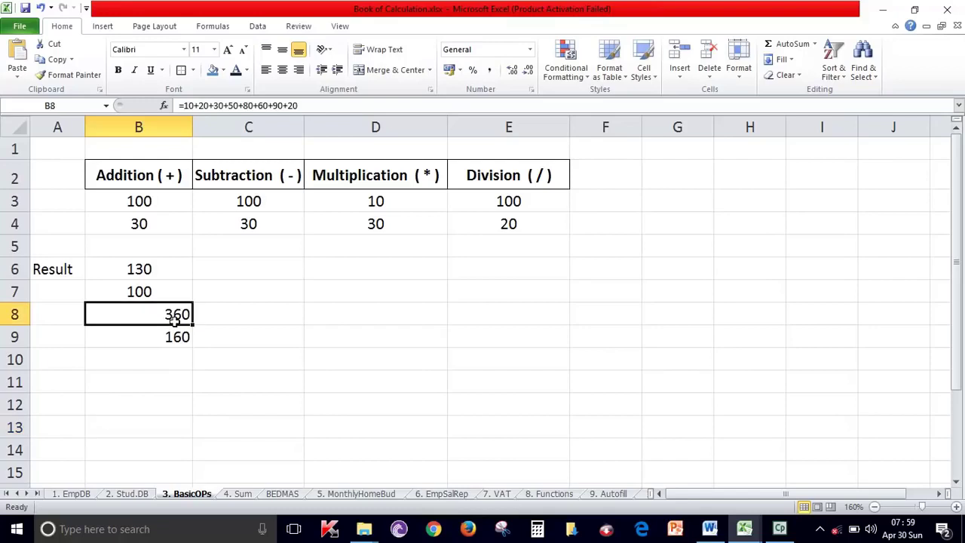
drag(177, 313, 177, 374)
drag(149, 323, 149, 356)
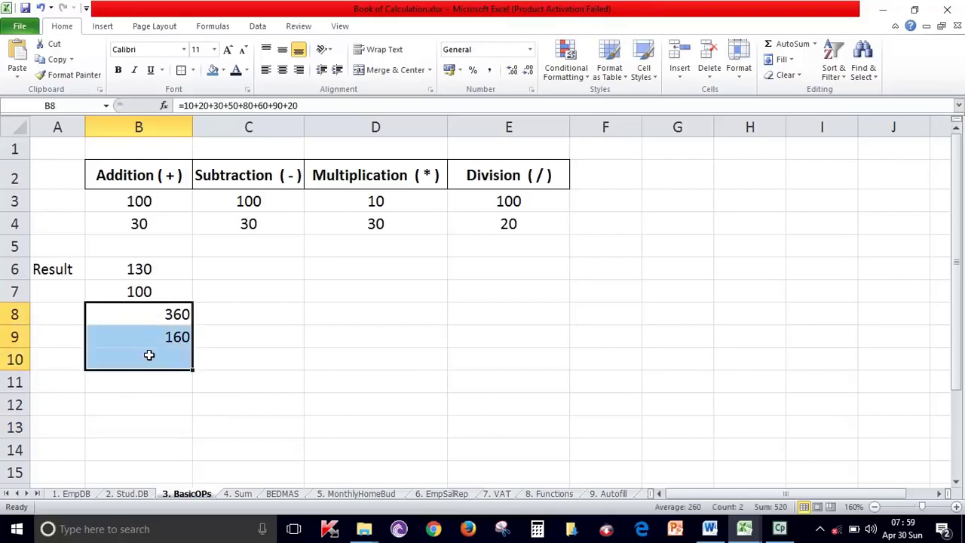
drag(141, 317, 146, 336)
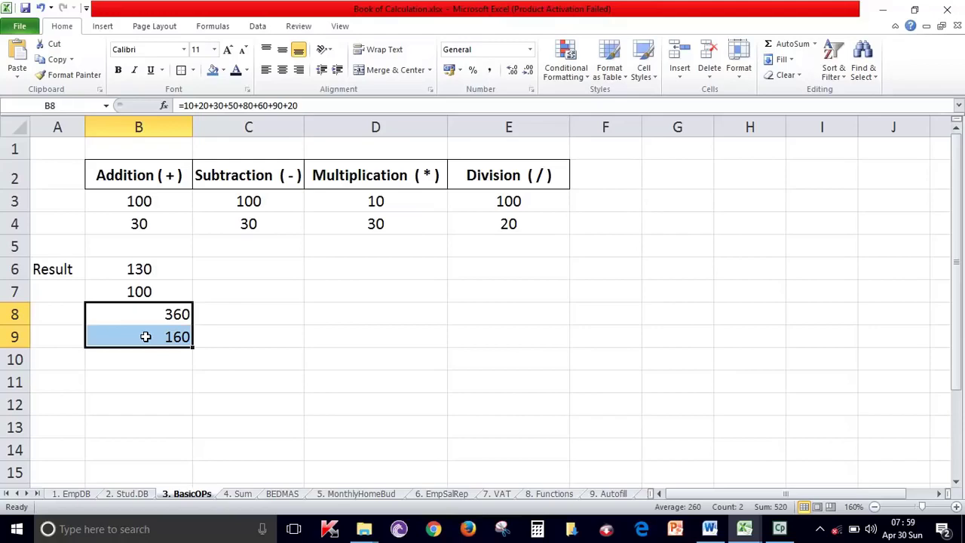
key(Delete)
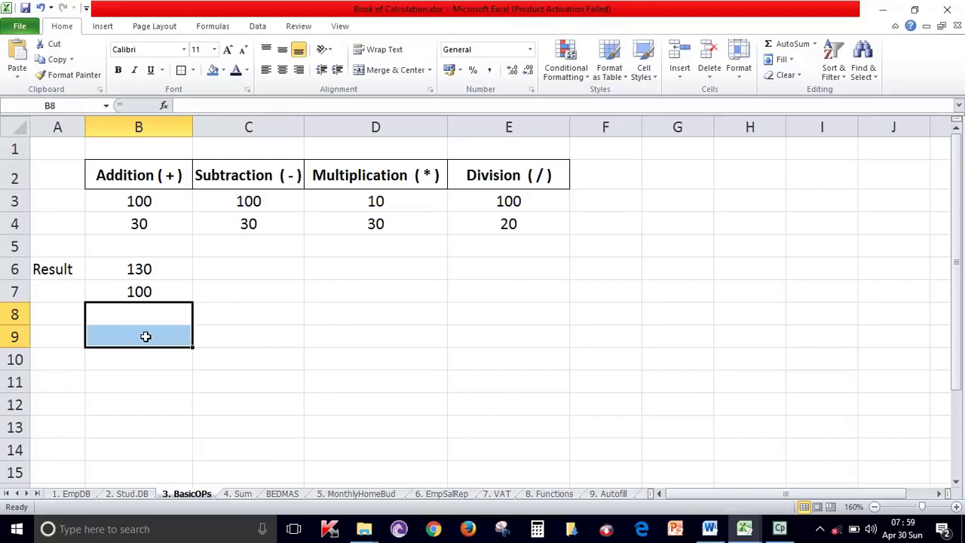
Step: Clear the extra 100 result from B7
click(235, 173)
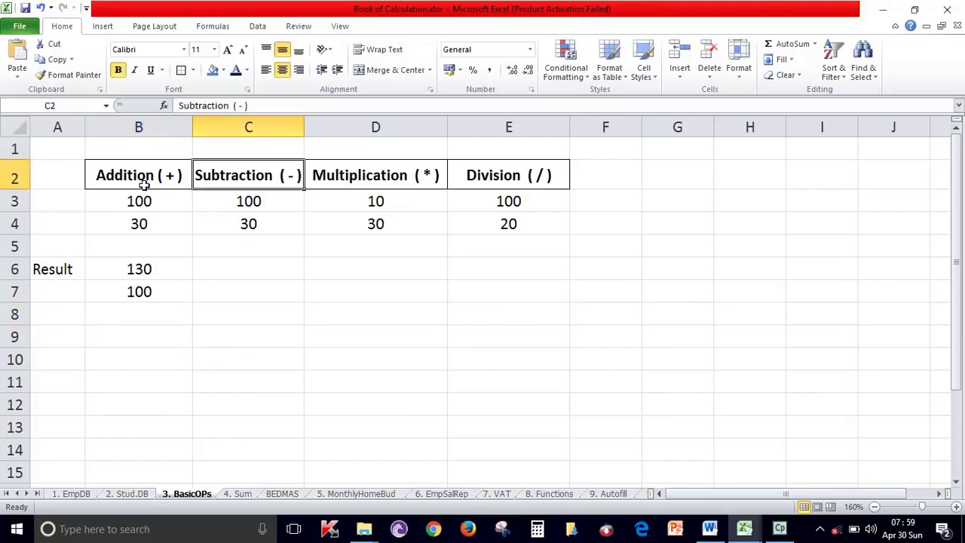
click(154, 218)
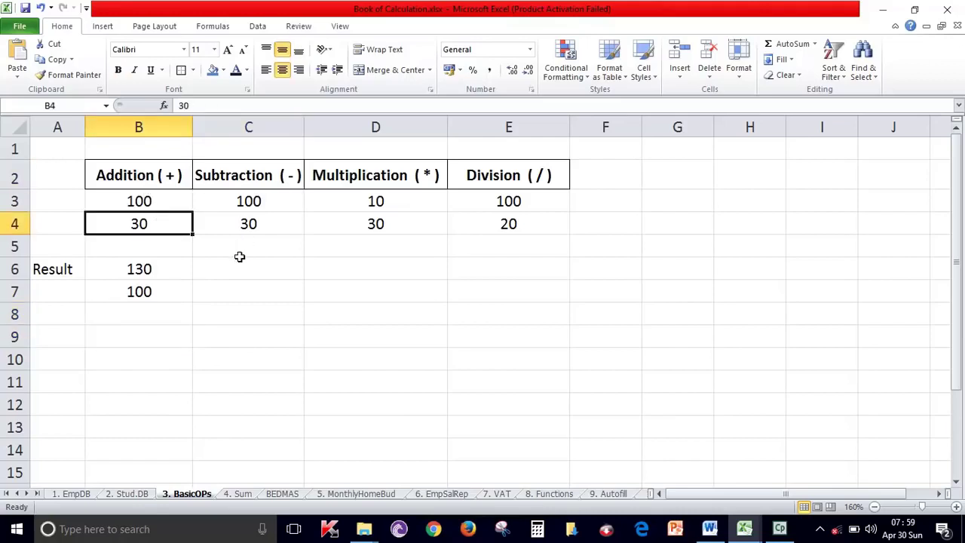
click(151, 294)
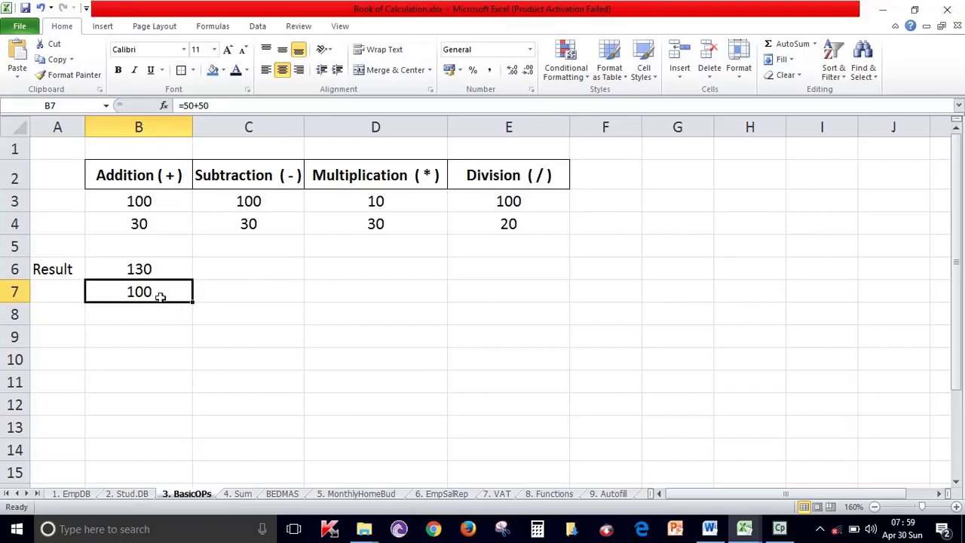
key(Delete)
click(272, 272)
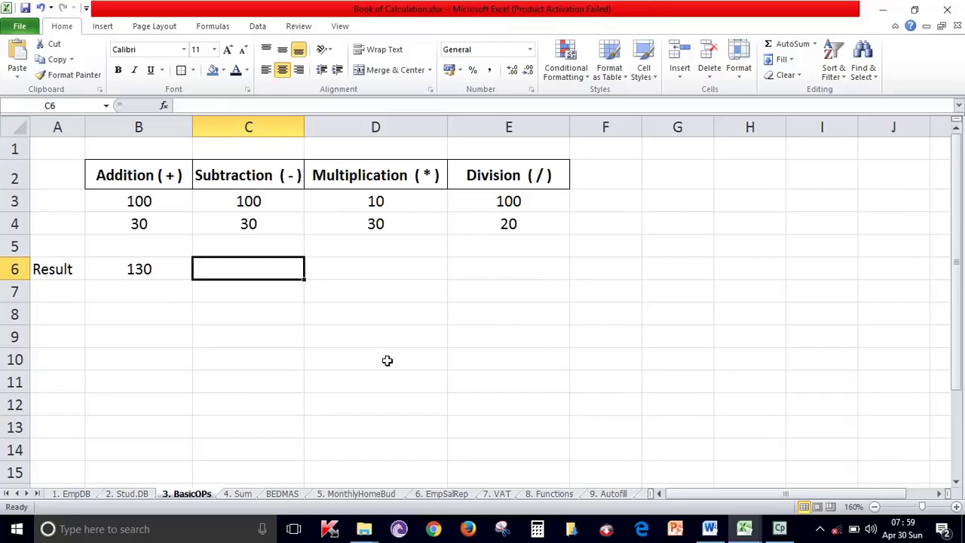
Step: Enter =100-30 in C6, =80-20-10 in C7 and =20-50 in C8, giving 70, 50 and -30
text(=)
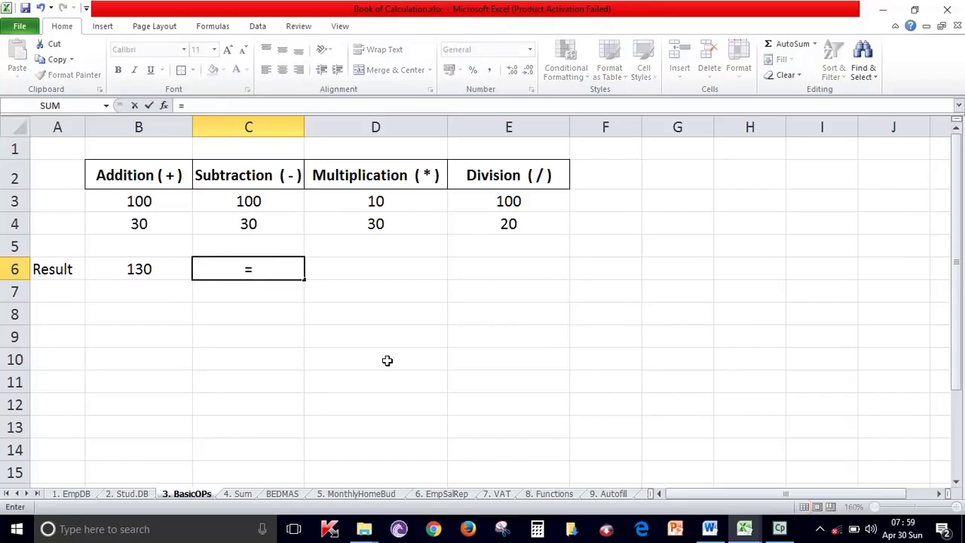
text(100)
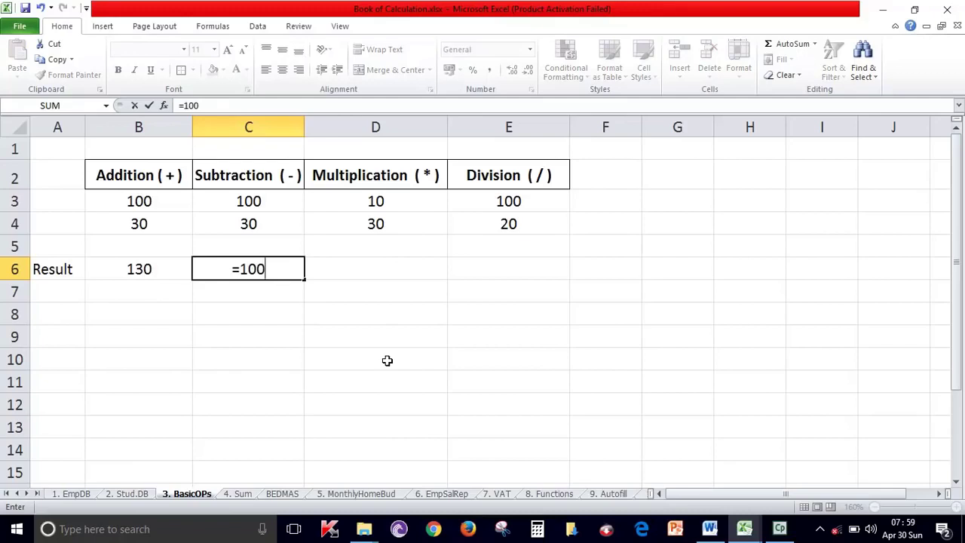
text(-30)
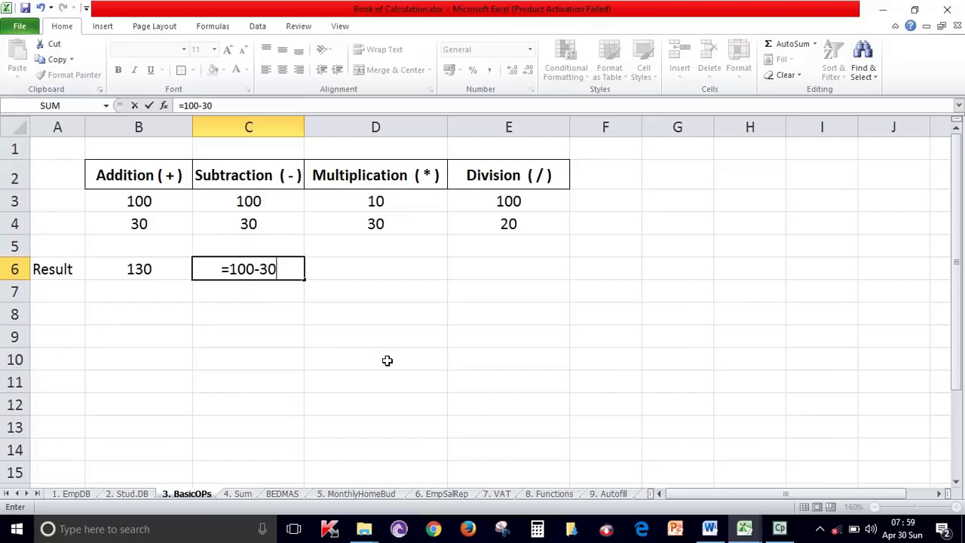
key(Return)
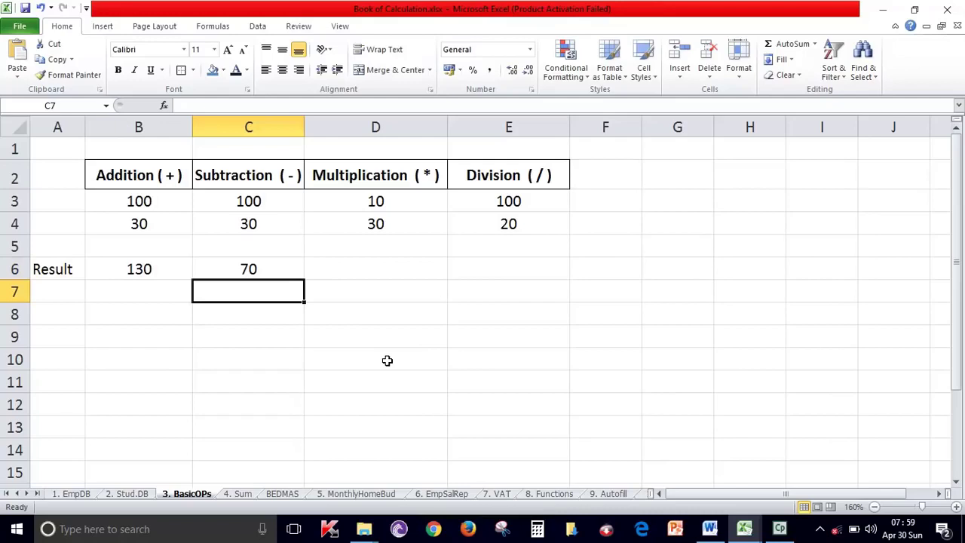
text(=80-20-10)
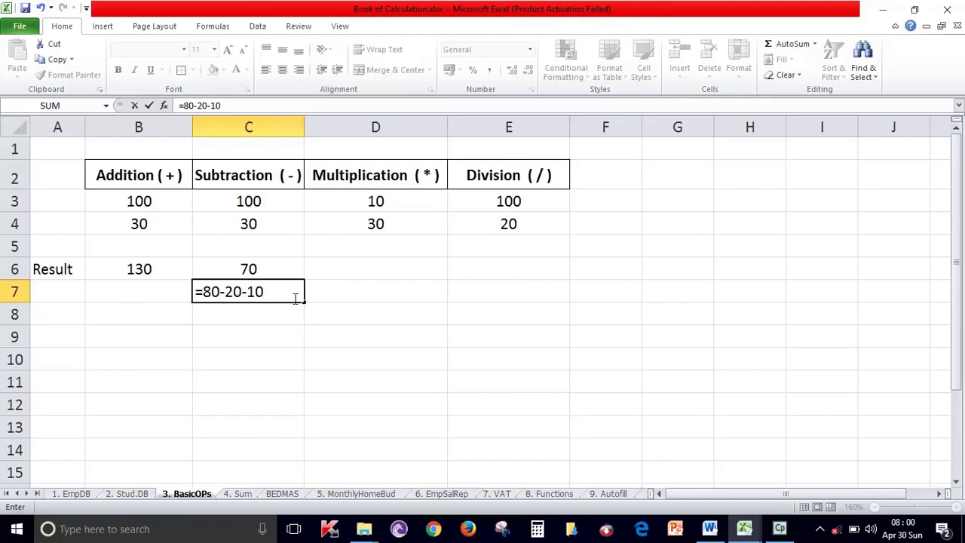
key(Return)
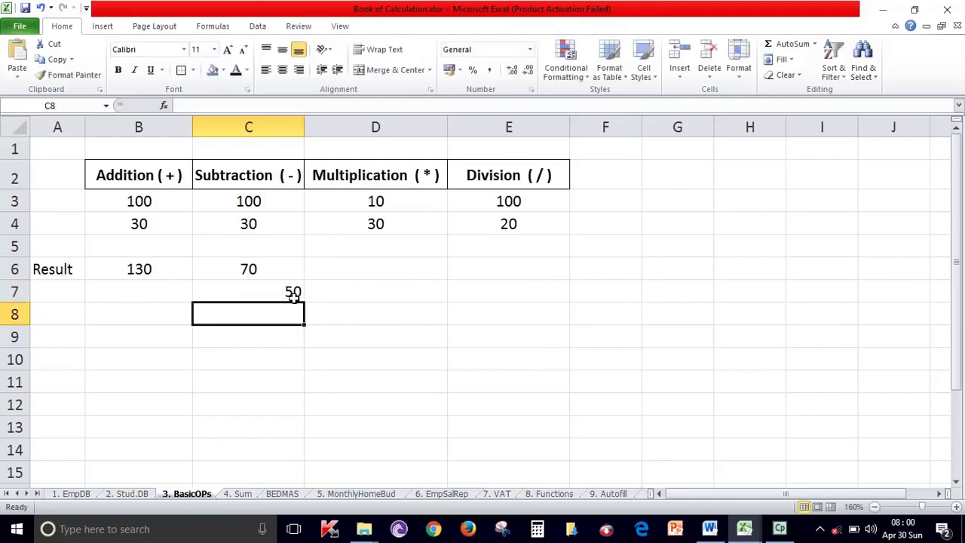
text(=)
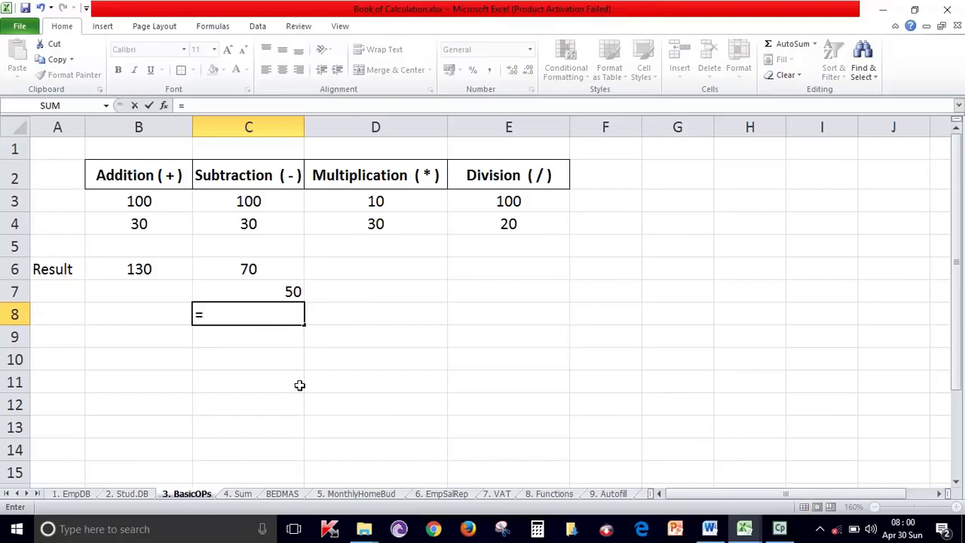
text(20-50)
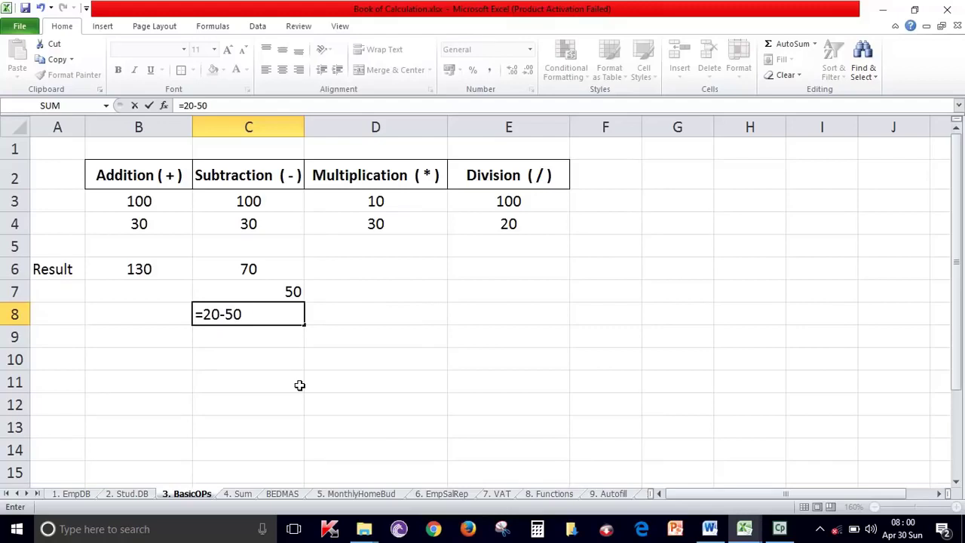
key(Return)
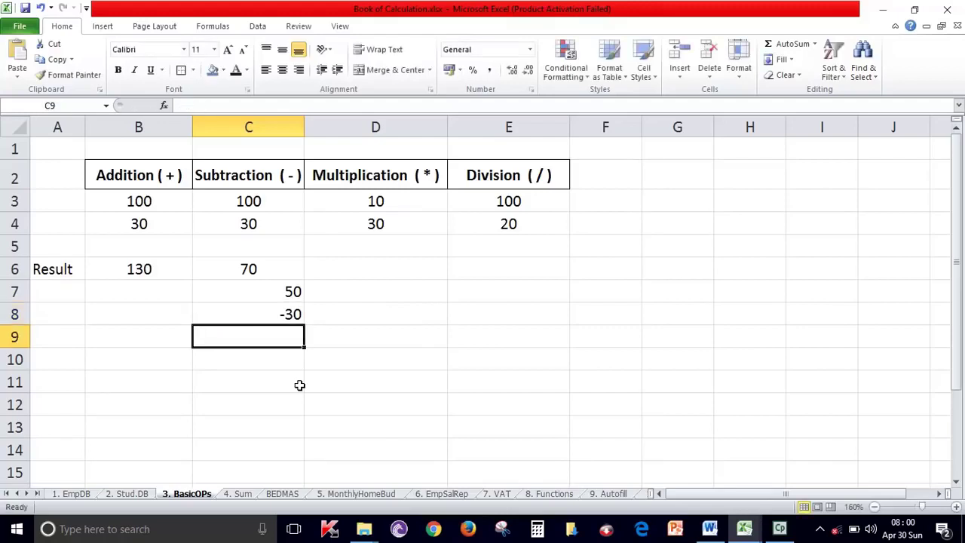
drag(276, 287, 274, 329)
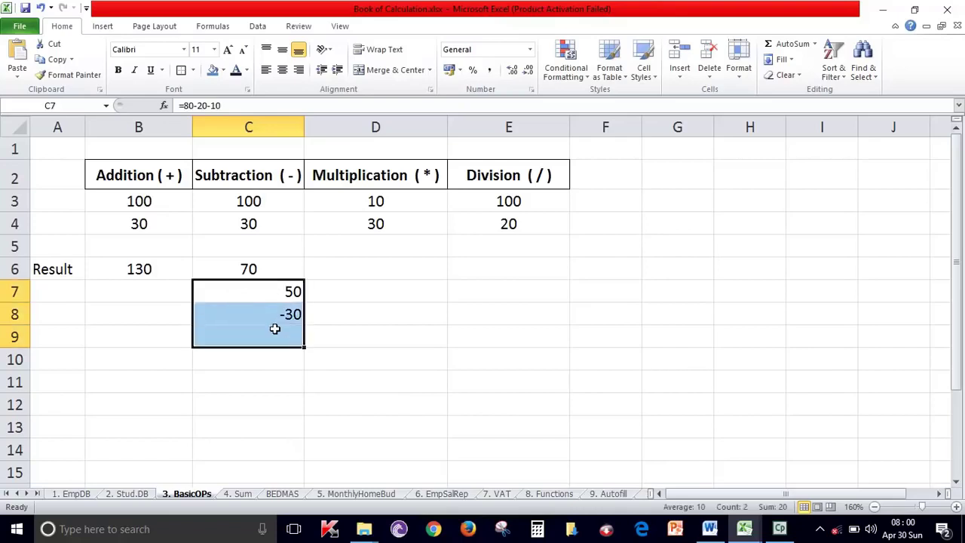
Step: Clear the C7:C8 test results and enter =10*30 in D6 to get 300
key(Delete)
click(366, 264)
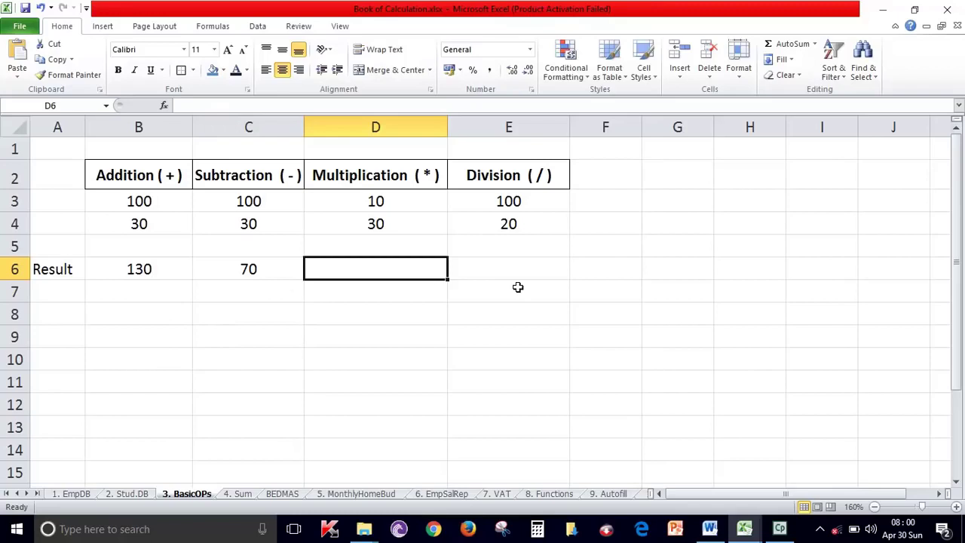
text(=10*30)
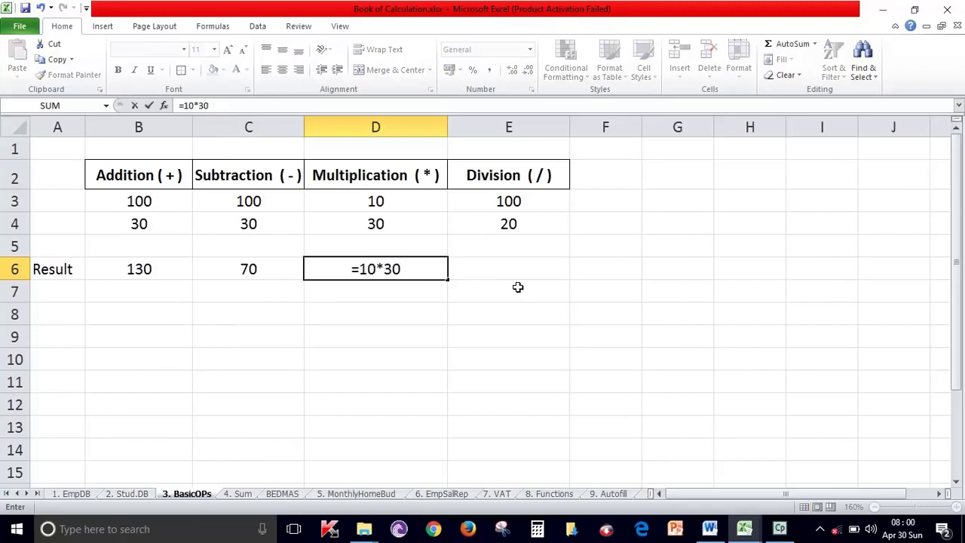
key(Return)
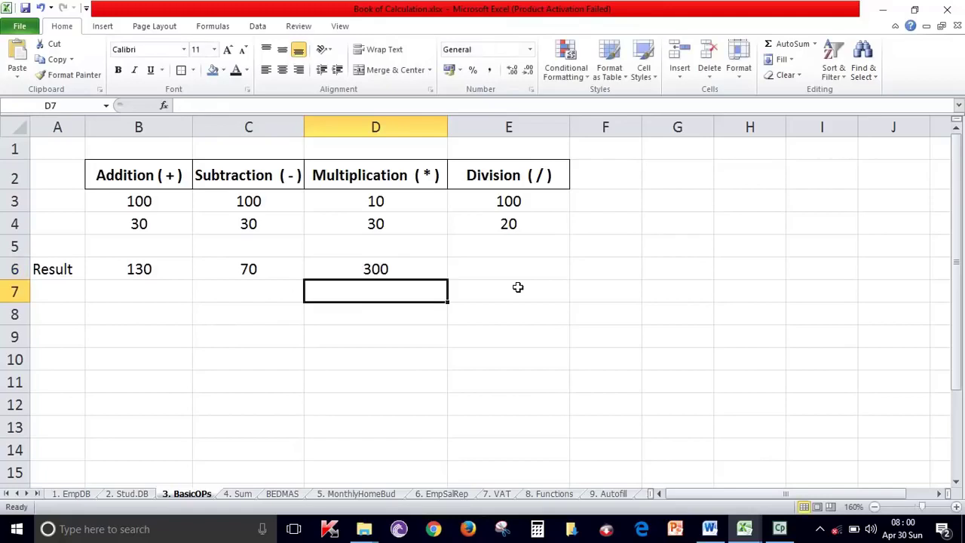
Step: Try =2*5 and =2*2*2*2 in D7 and D8, then clear D7:D9
text(=2*)
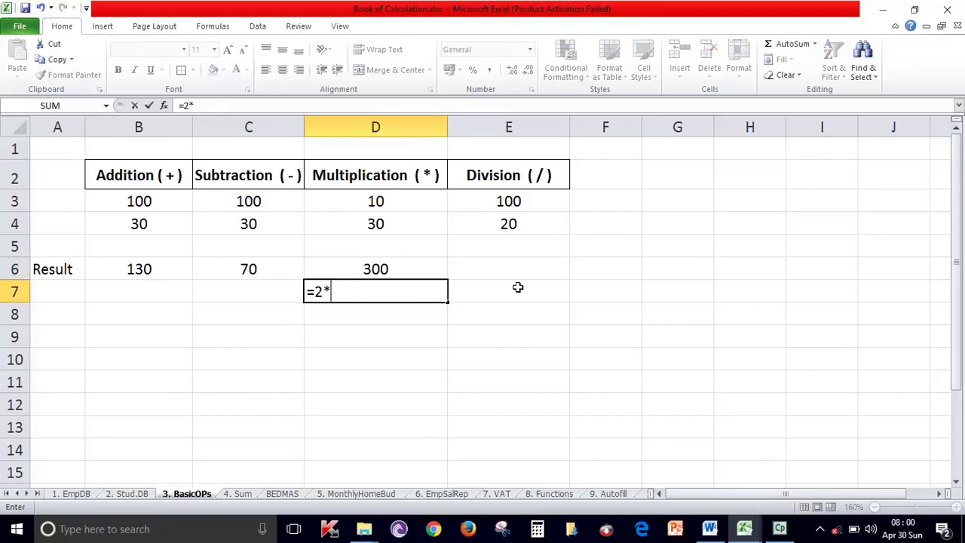
text(5)
key(Return)
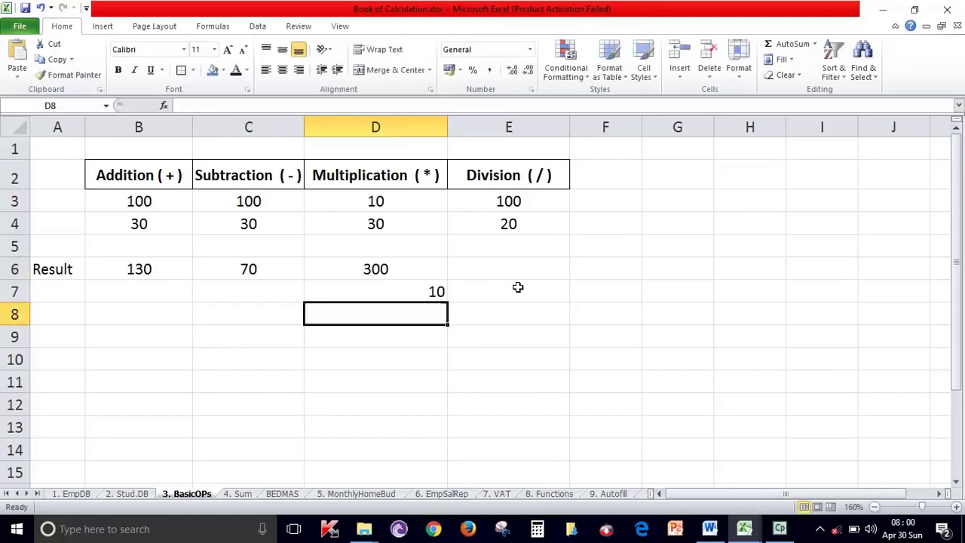
text(=2*2*2*2)
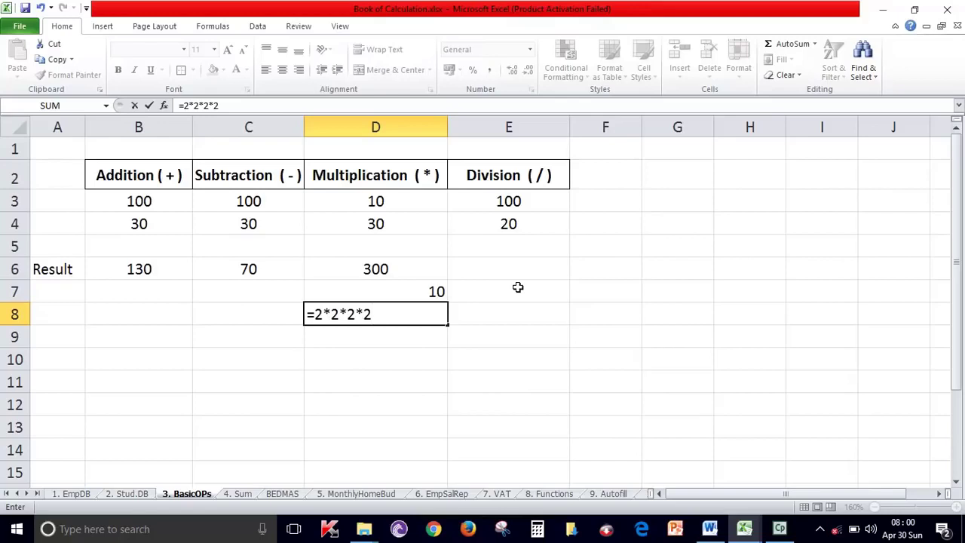
key(Return)
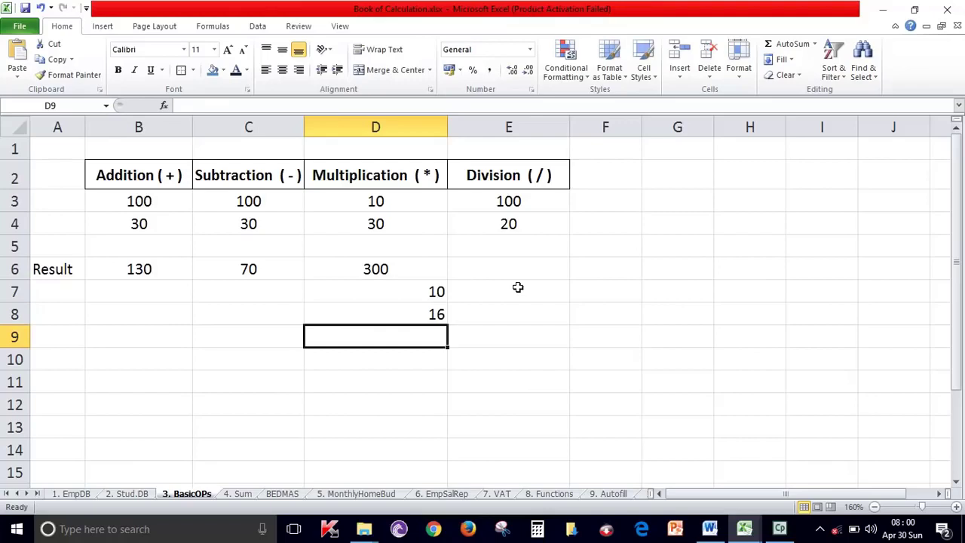
drag(390, 291, 403, 329)
key(Delete)
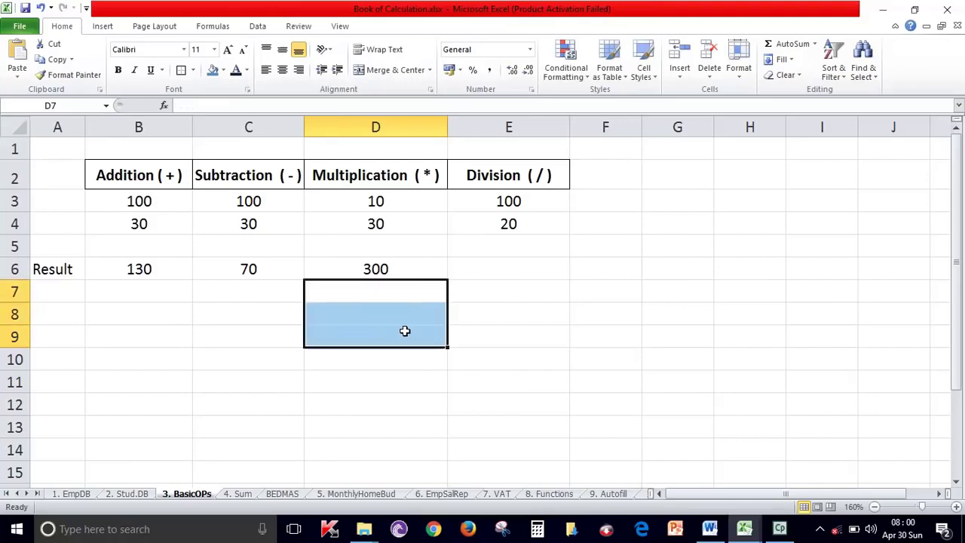
Step: Enter =100/20 in E6 to get 5
click(545, 261)
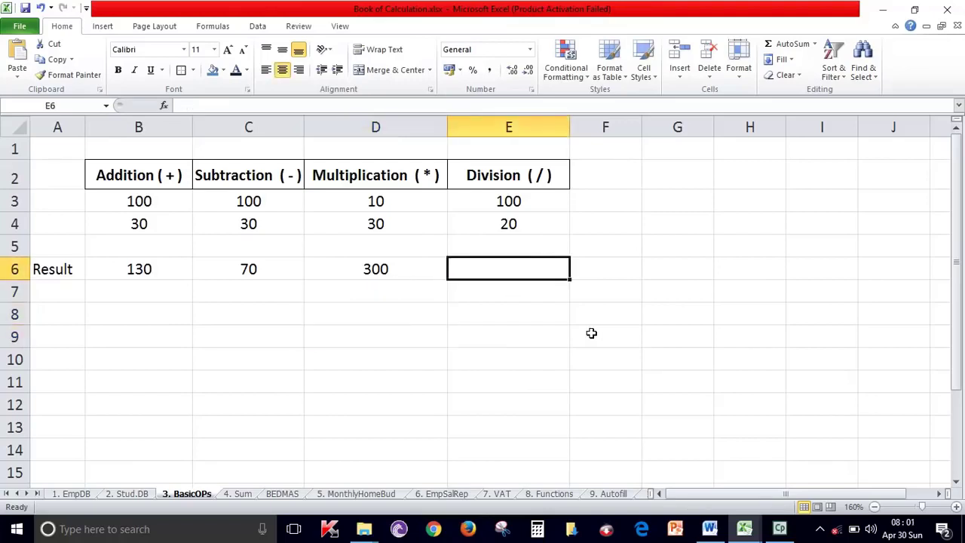
text(=100/20)
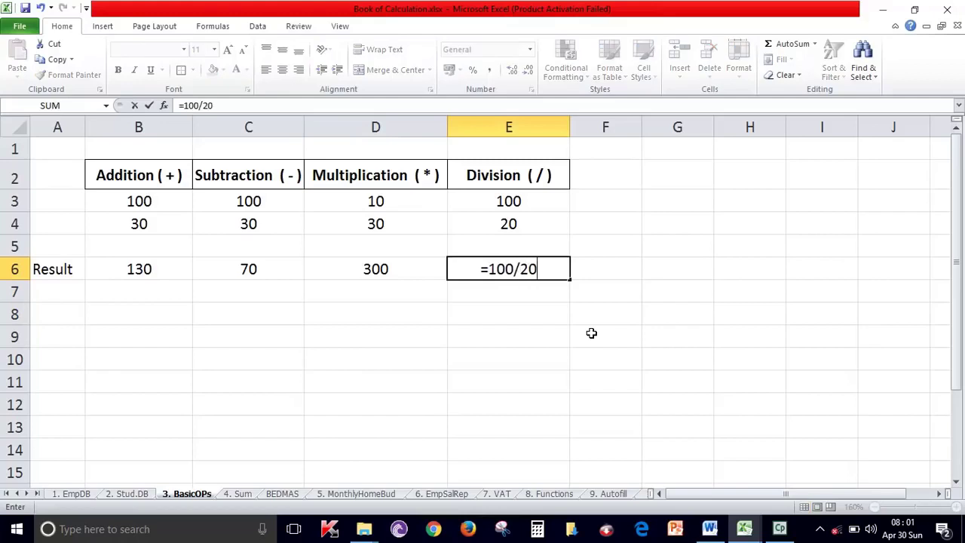
key(Return)
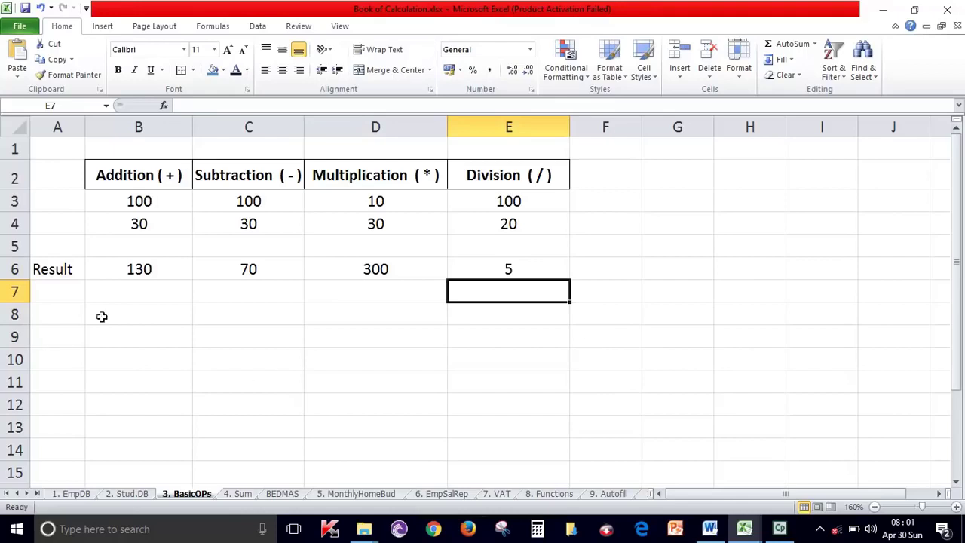
click(133, 330)
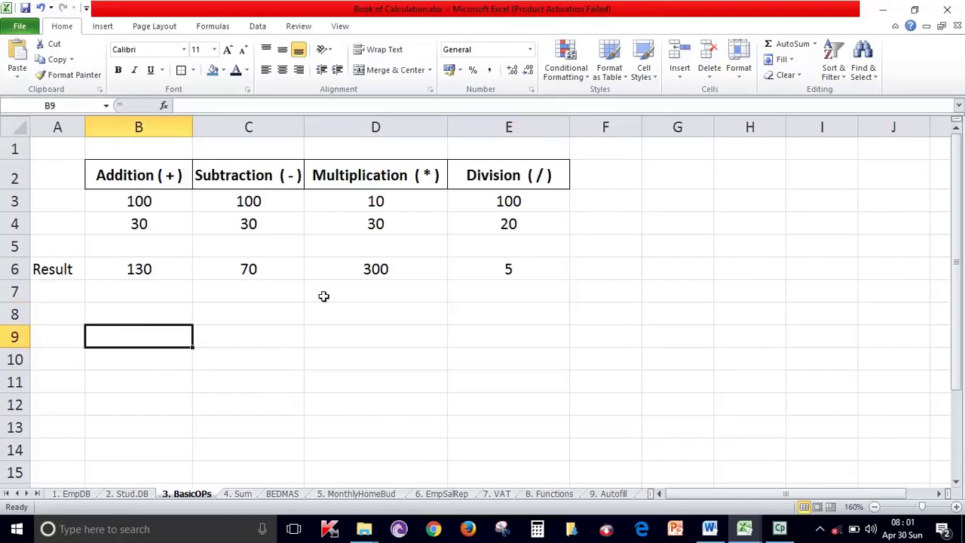
Step: Widen column F and label F6 'Direct Method' and F9 'Reference method'
drag(642, 127, 694, 140)
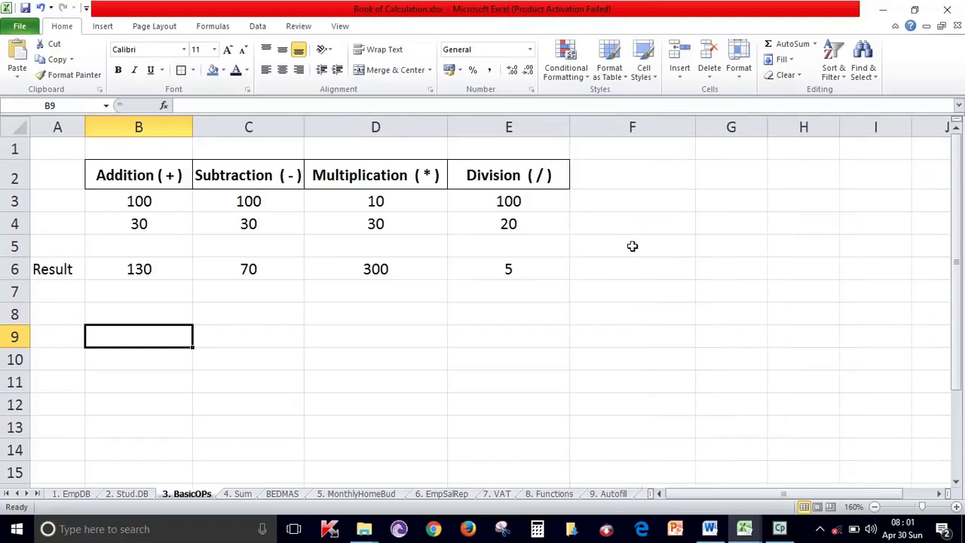
click(628, 270)
text(Direct Method)
key(Return)
click(628, 269)
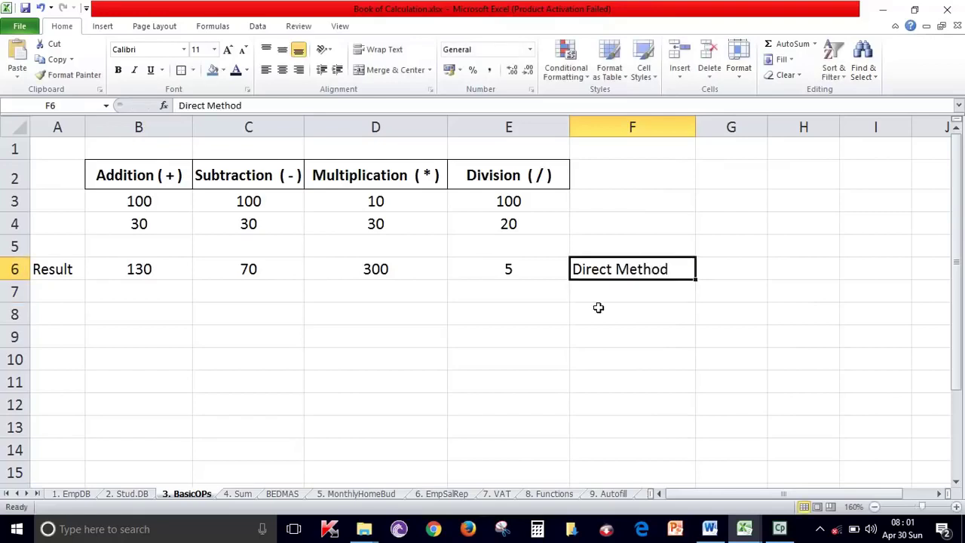
click(616, 332)
text(Reference method)
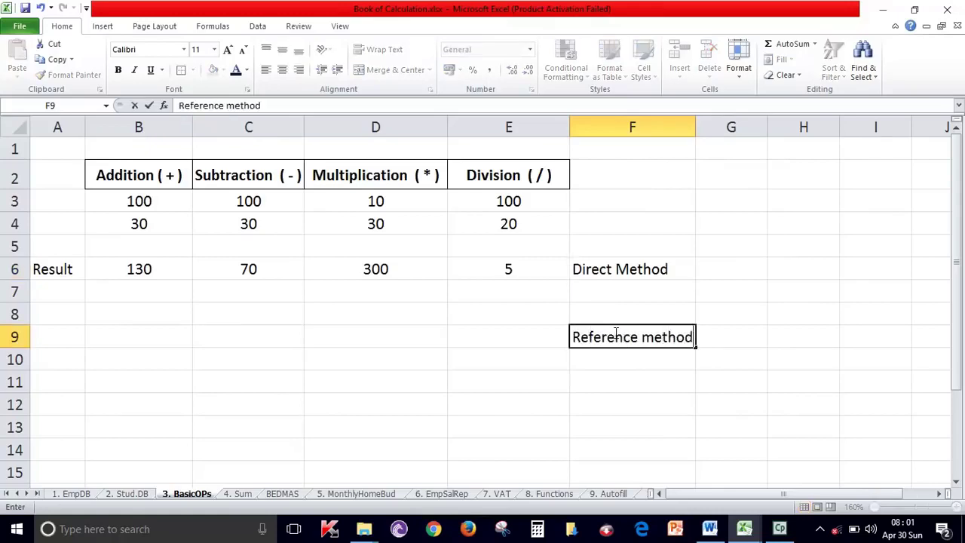
key(Return)
click(138, 335)
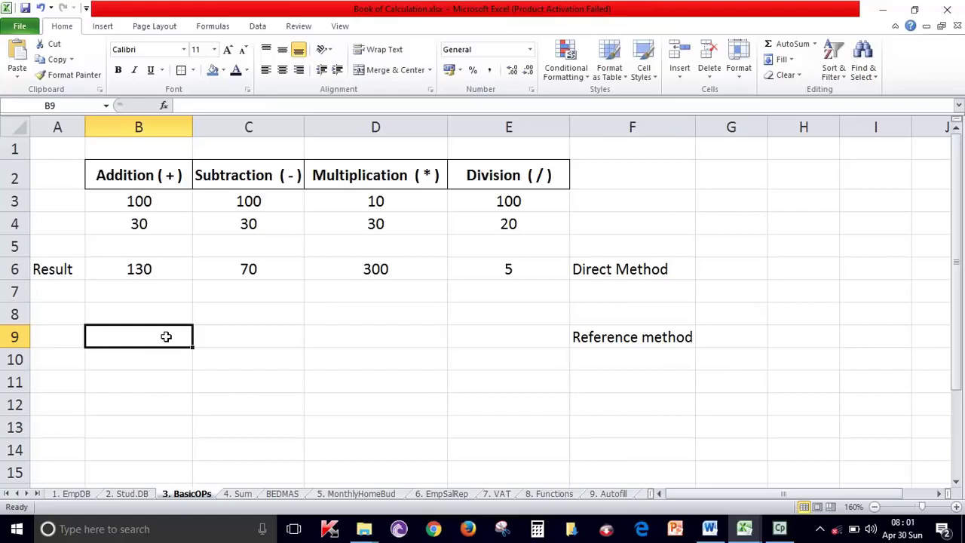
Step: Cancel an unfinished formula in B9 and point out the source values in B3 and B4
text(=)
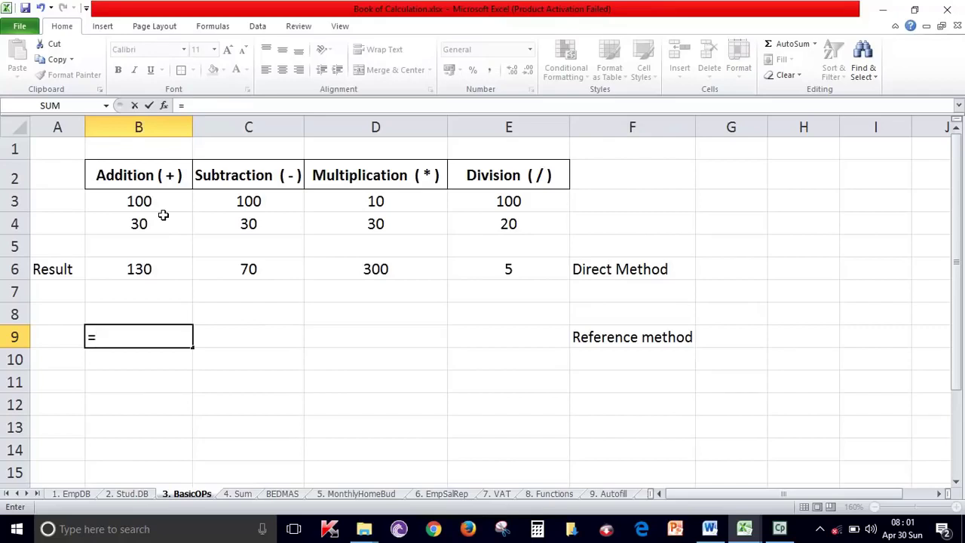
key(Escape)
click(138, 389)
click(139, 337)
click(154, 208)
click(157, 227)
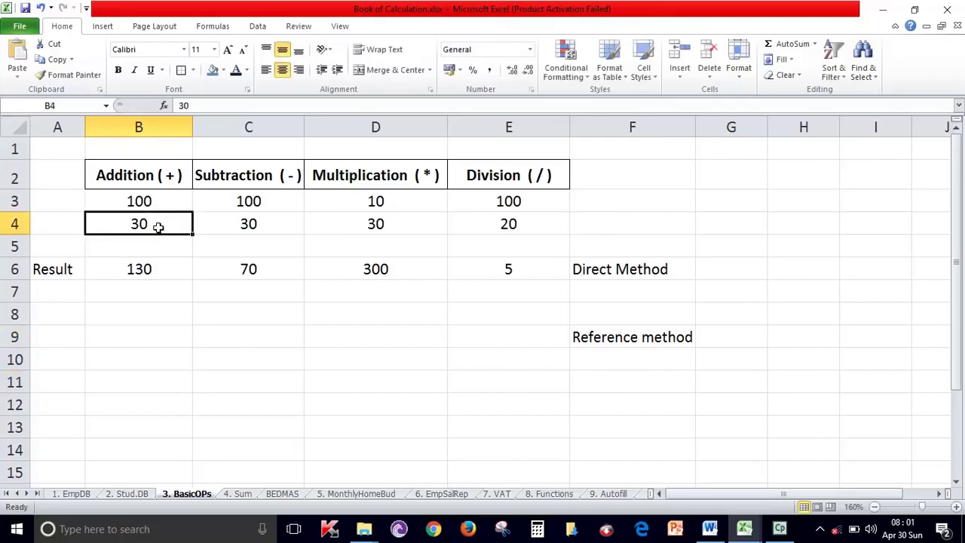
click(160, 344)
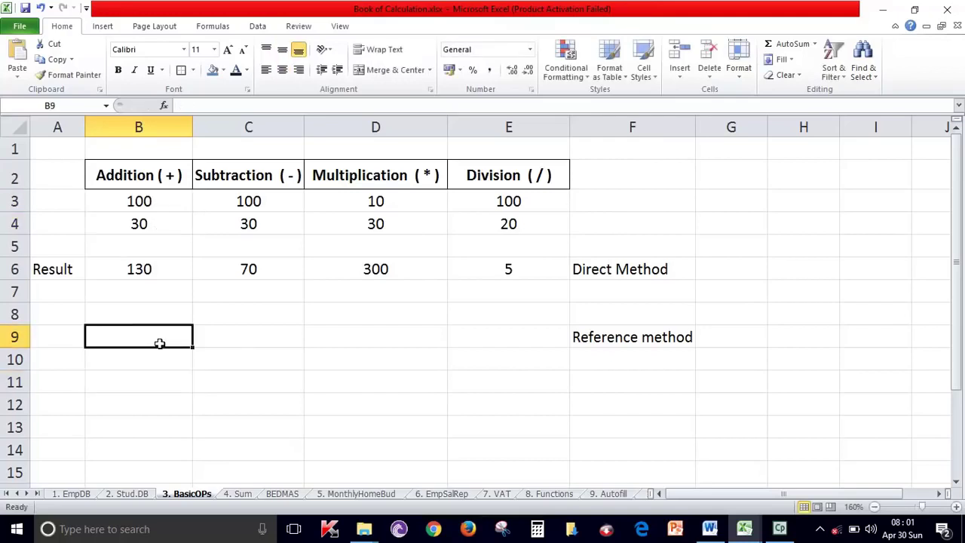
click(173, 201)
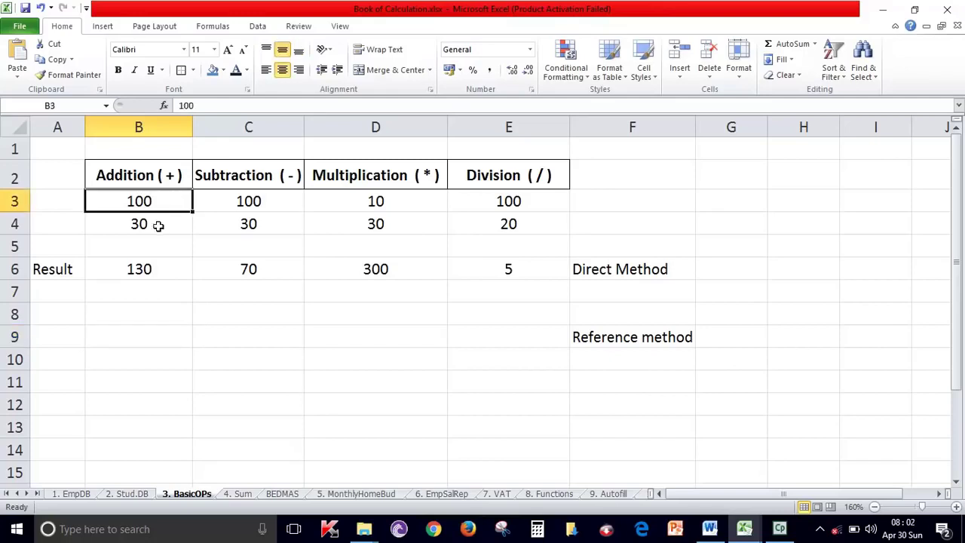
click(173, 225)
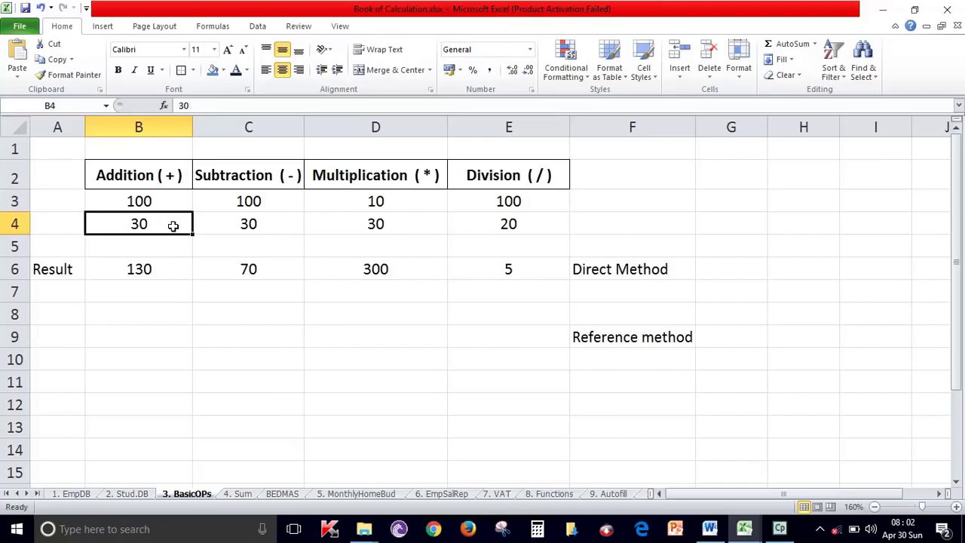
click(141, 336)
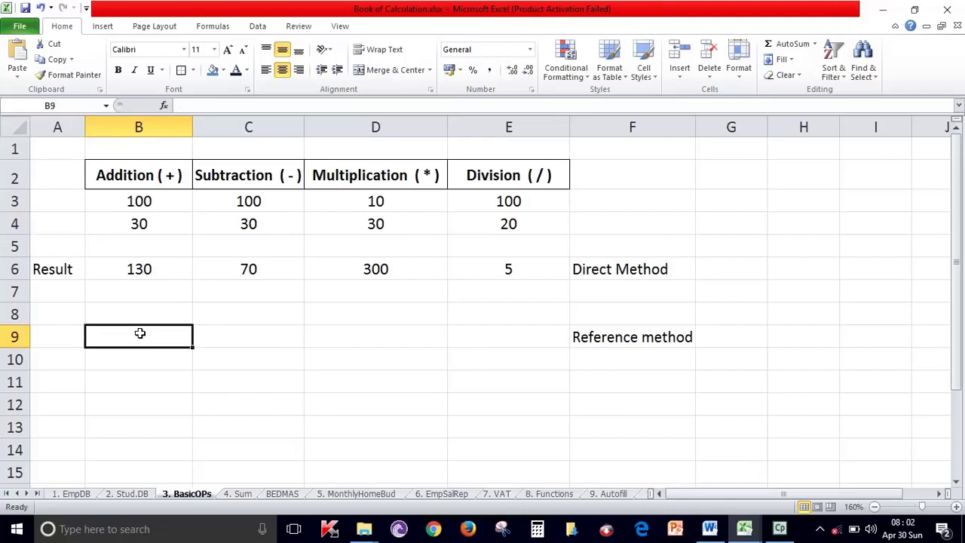
click(156, 200)
click(152, 336)
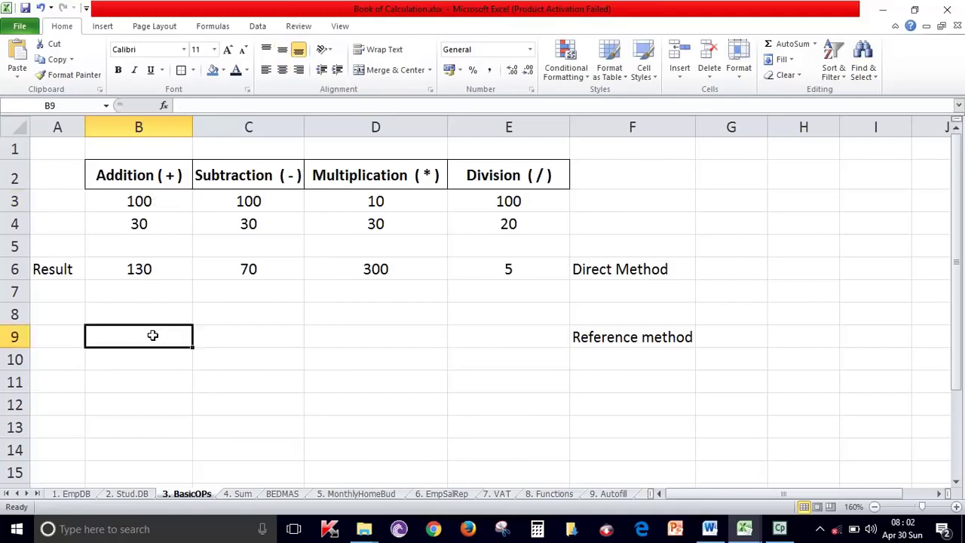
Step: Build =B3+B4 in B9 by clicking the cells, giving 130
text(=)
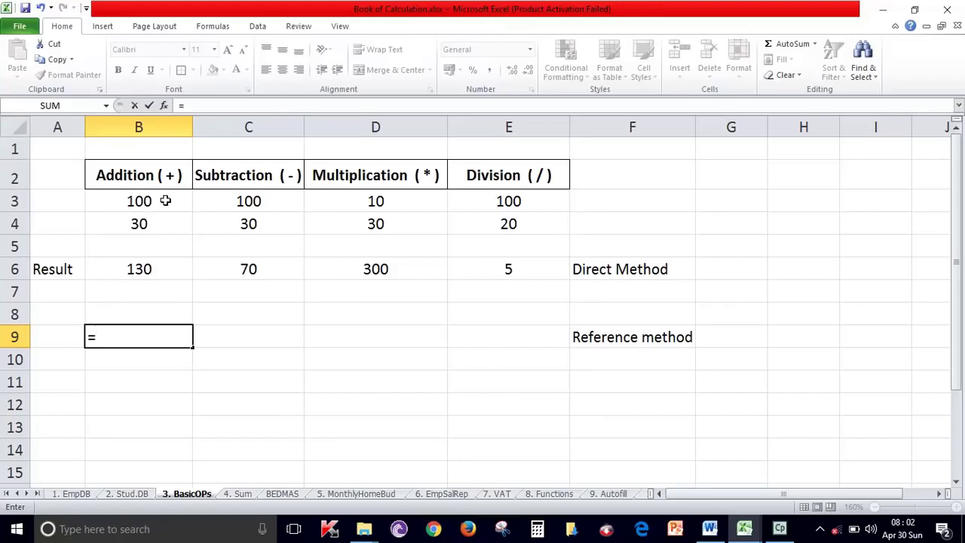
click(156, 201)
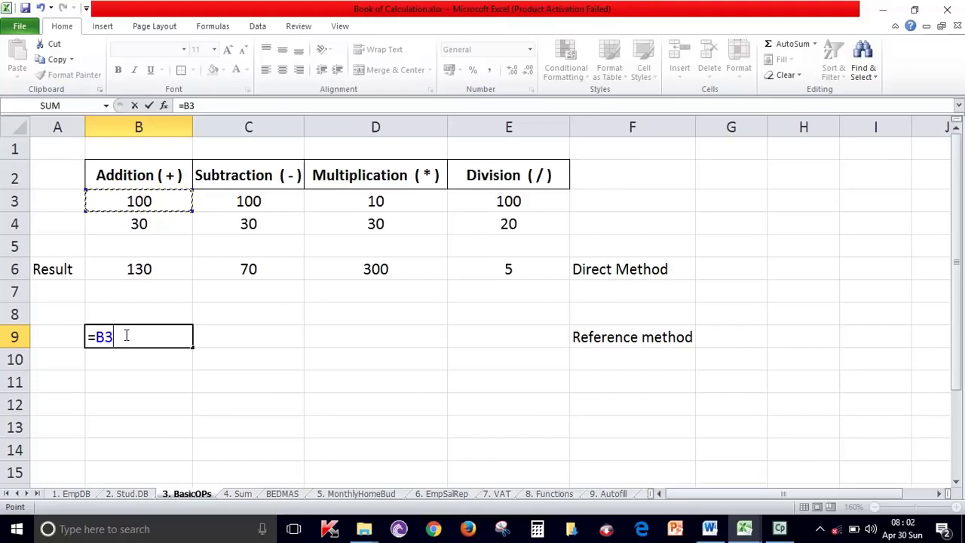
text(+)
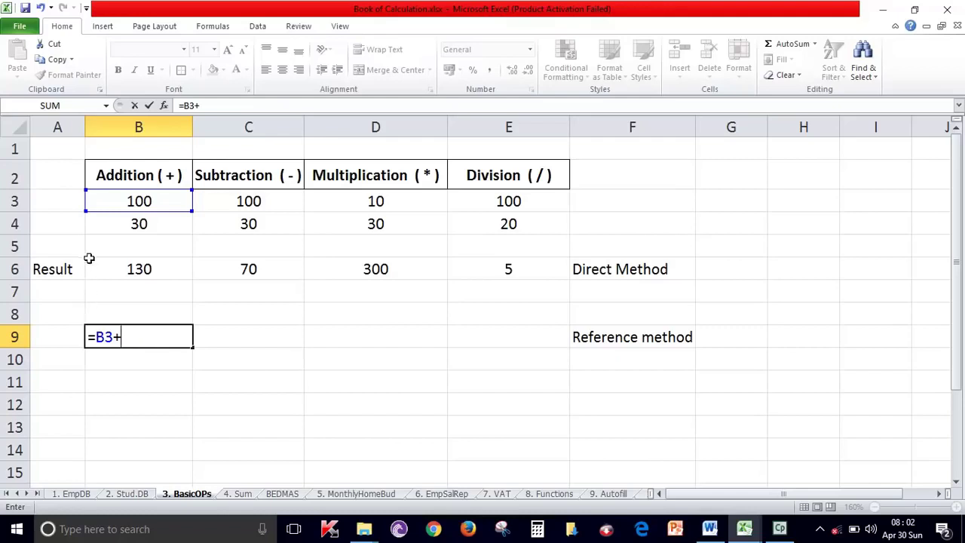
click(139, 224)
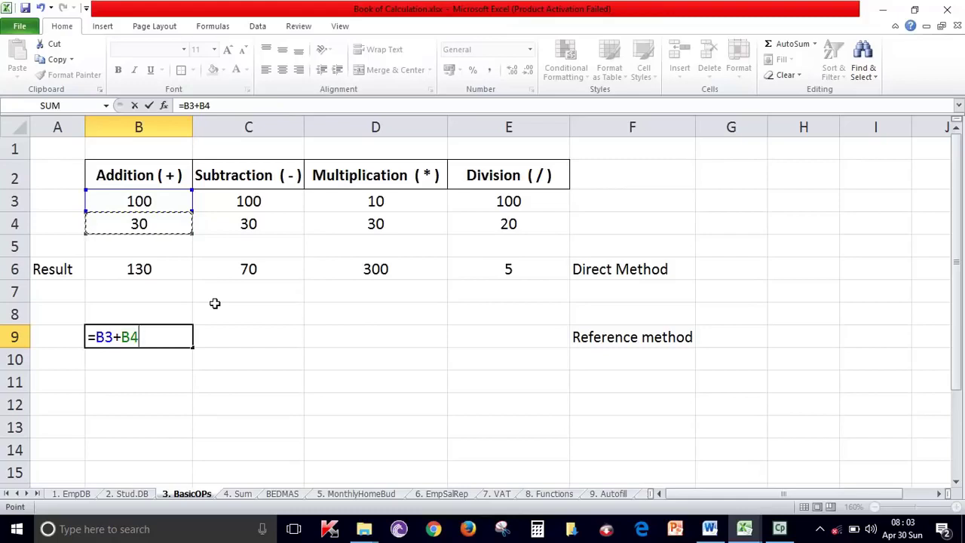
key(Return)
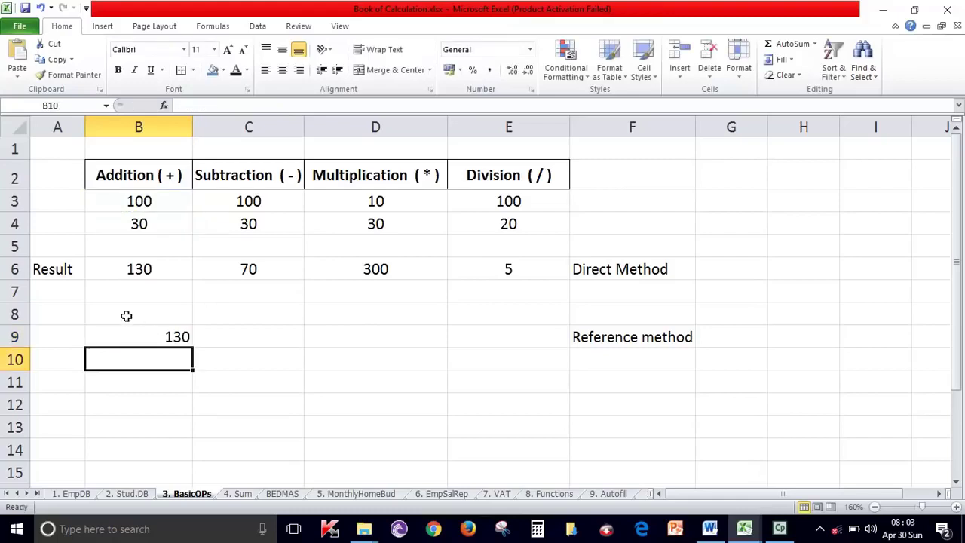
Step: Centre the values in the block B8:E11
drag(123, 315, 517, 380)
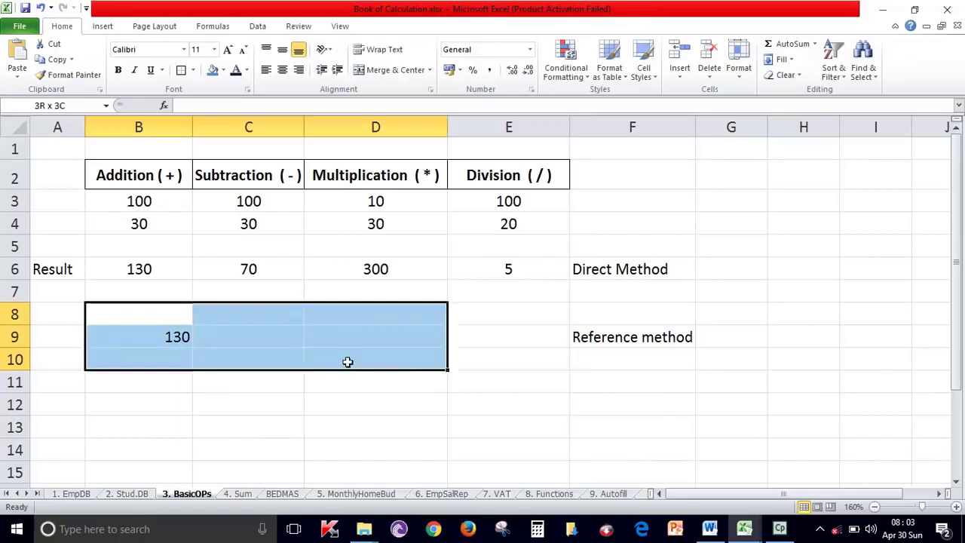
click(282, 69)
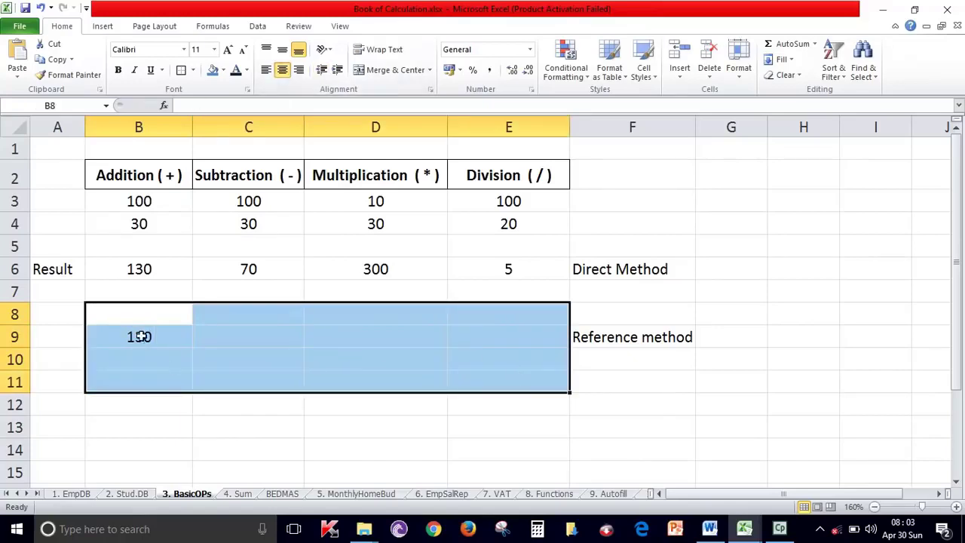
click(129, 363)
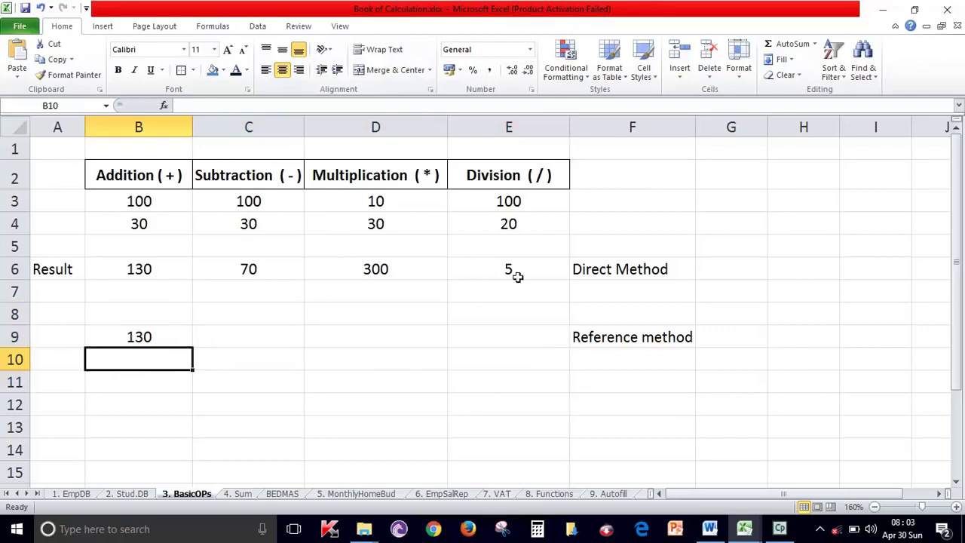
drag(510, 202, 515, 222)
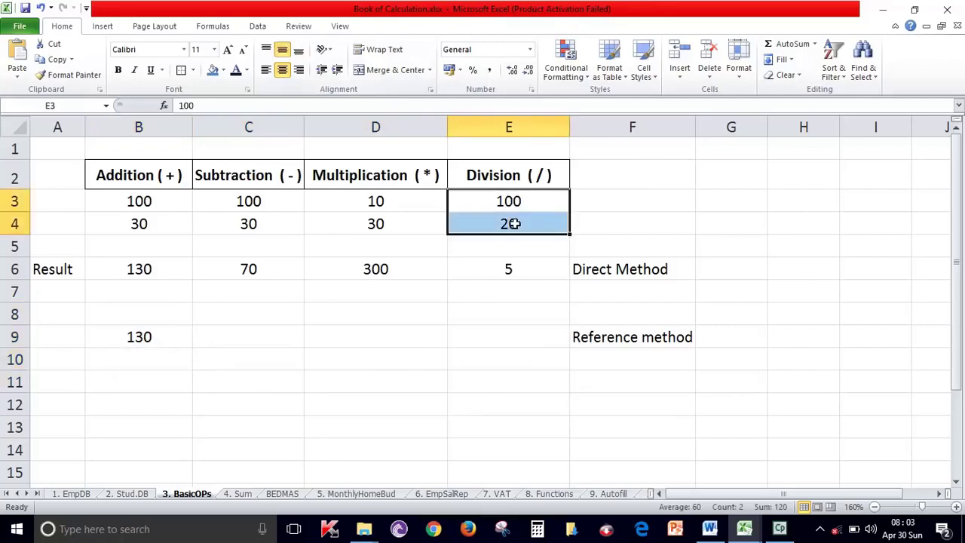
click(159, 361)
Step: Build =E3+E4+D6+C6+B6 in B10 by clicking cells, giving 620
text(=)
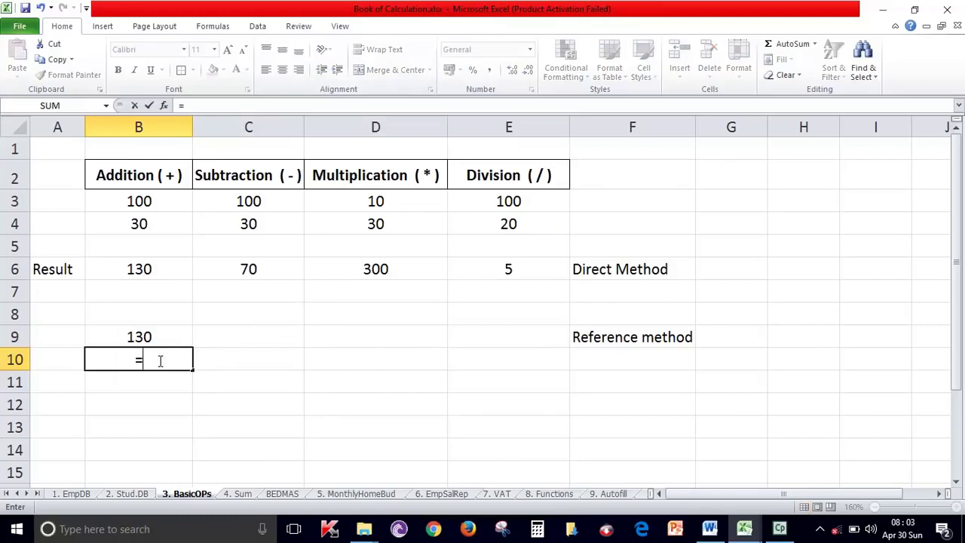
click(497, 201)
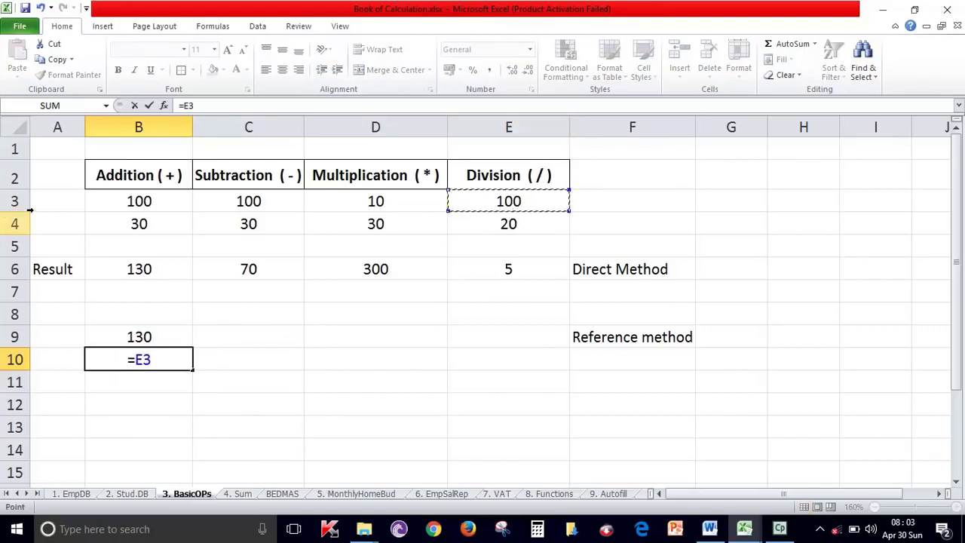
text(+)
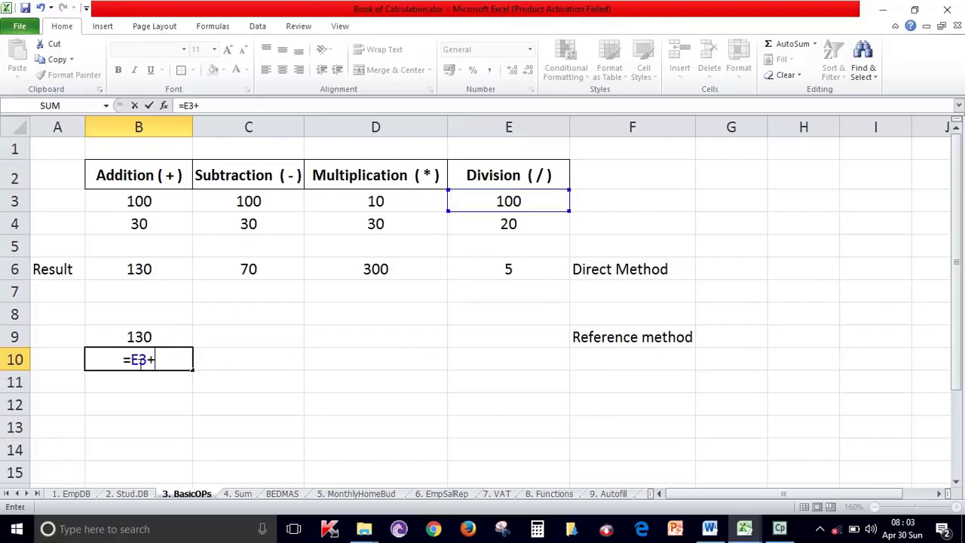
click(482, 226)
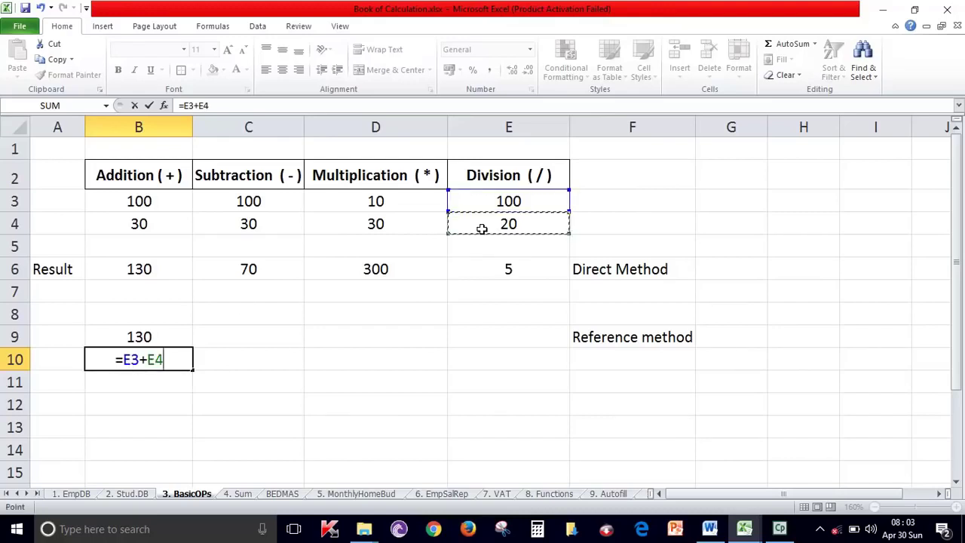
text(+)
click(396, 270)
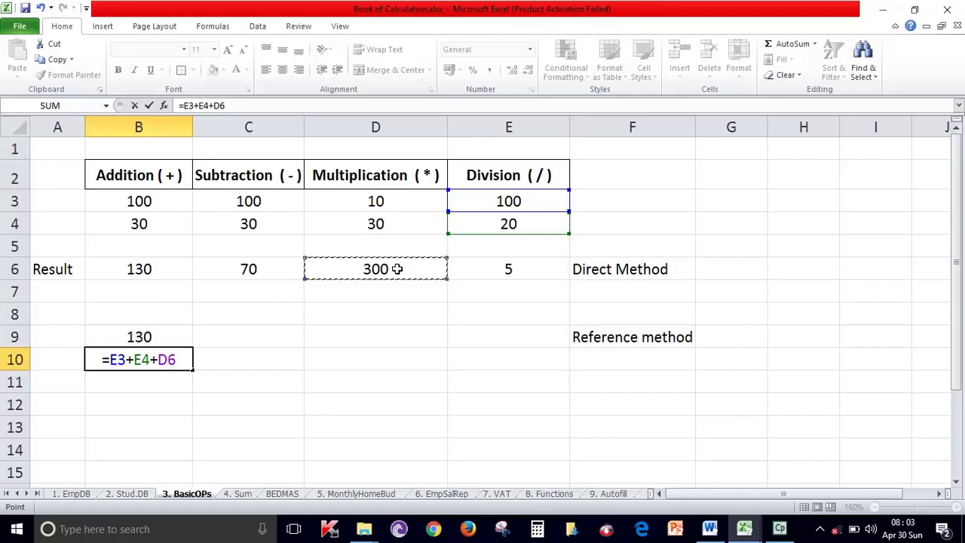
text(+)
click(253, 269)
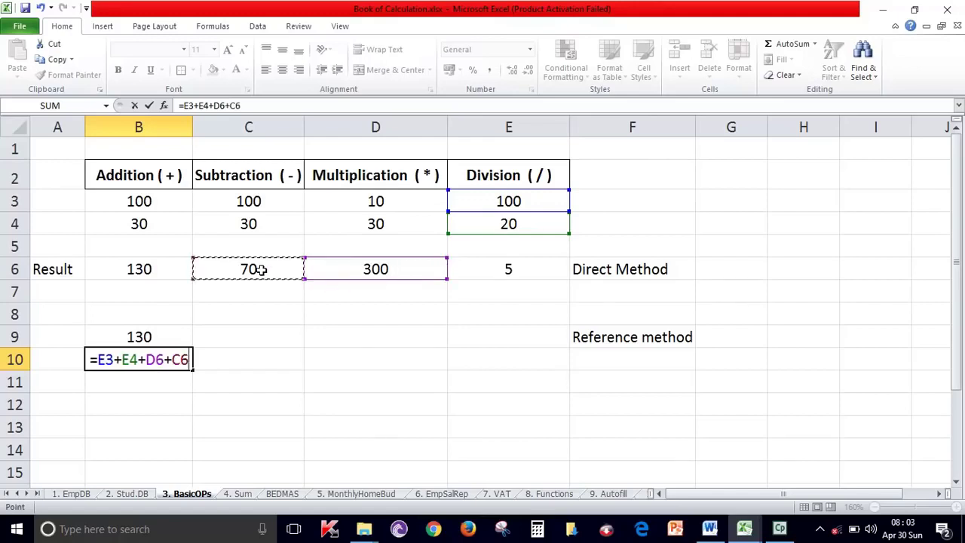
text(+)
click(157, 269)
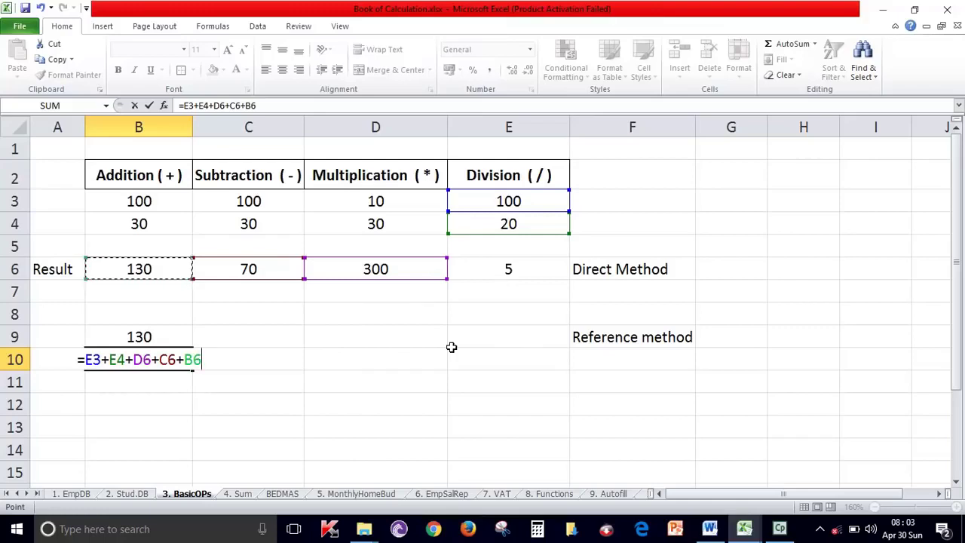
key(Return)
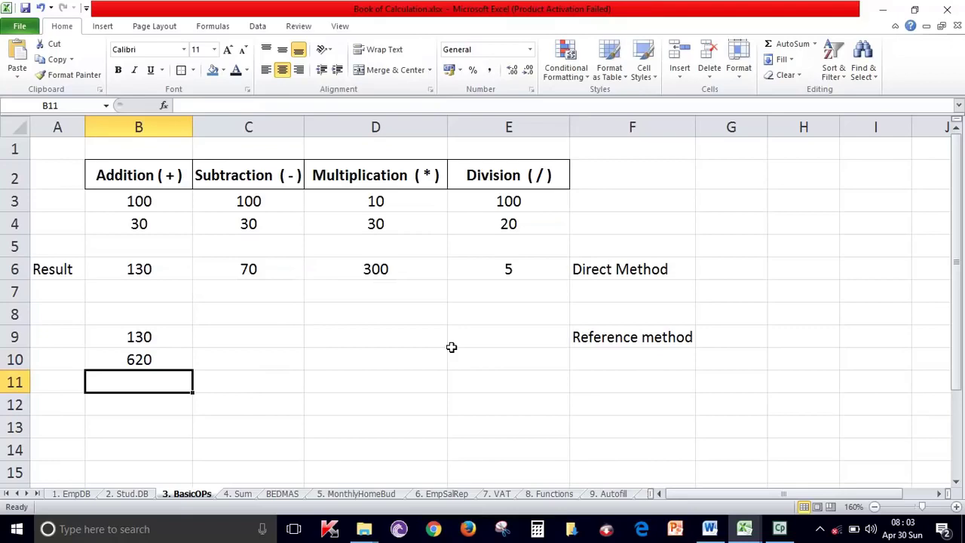
click(296, 339)
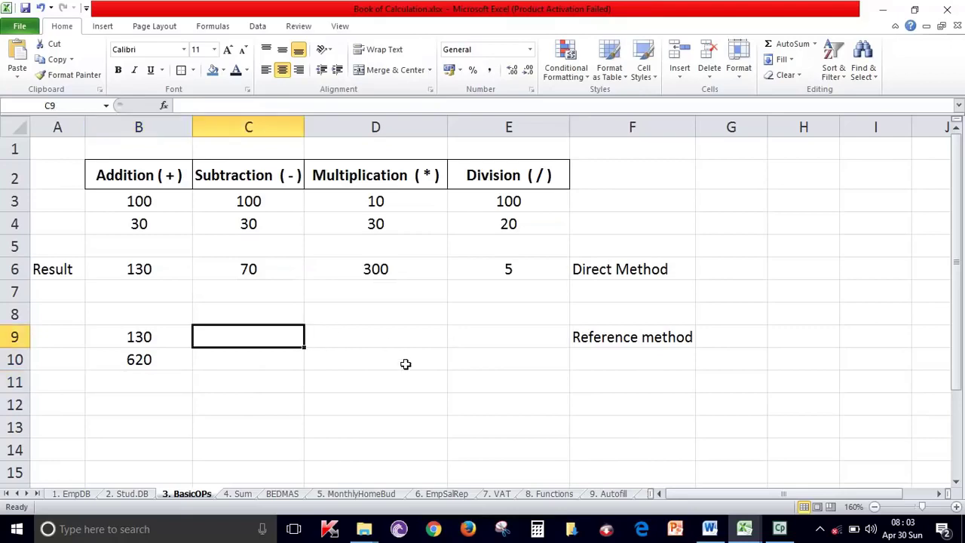
Step: Type =c3-c4 in C9, correcting a mistaken plus, so it shows 70
text(=)
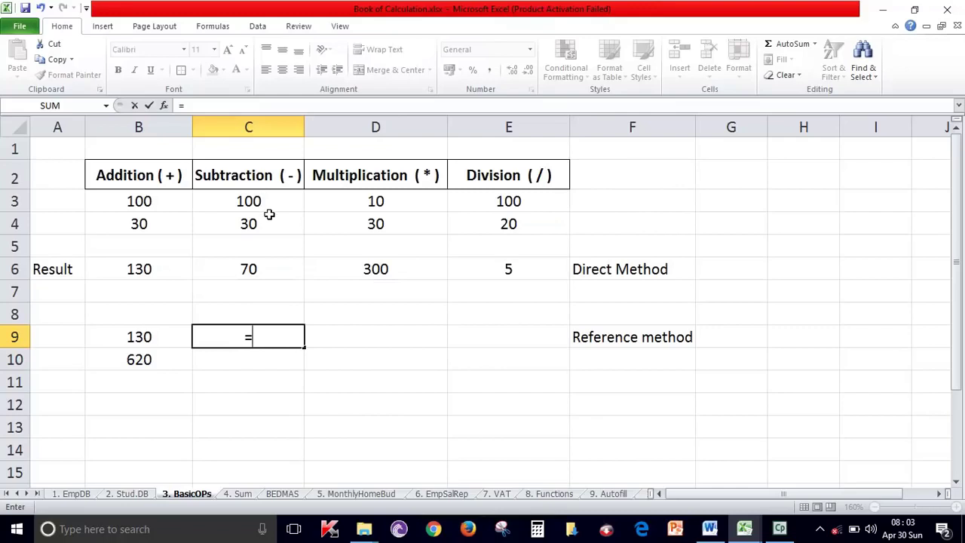
text(c3)
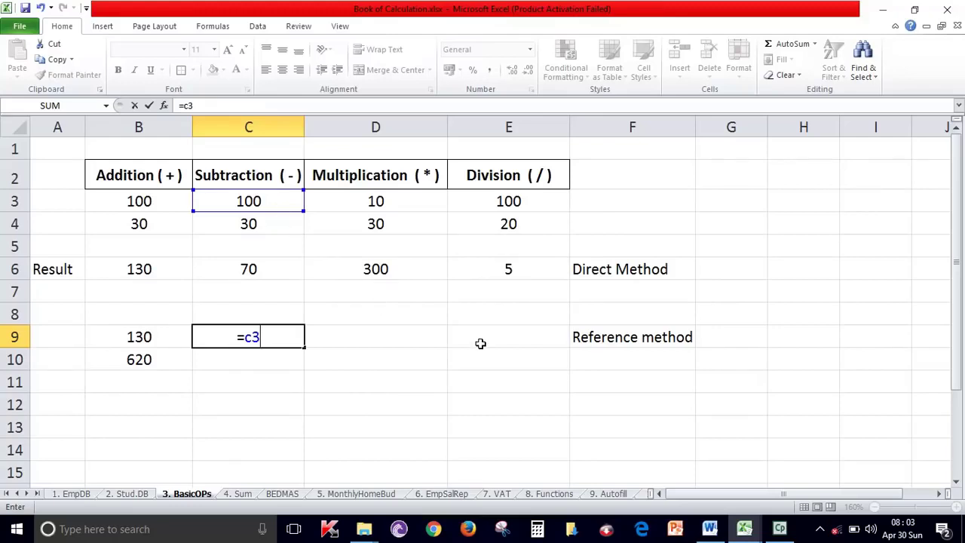
text(+)
text(c4)
key(BackSpace)
key(BackSpace)
key(BackSpace)
text(-)
text(c4)
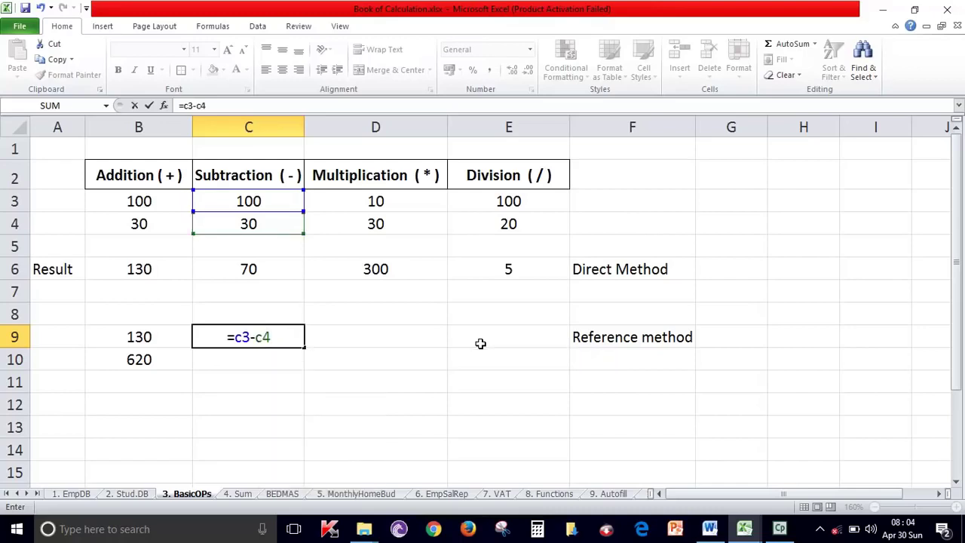
key(Return)
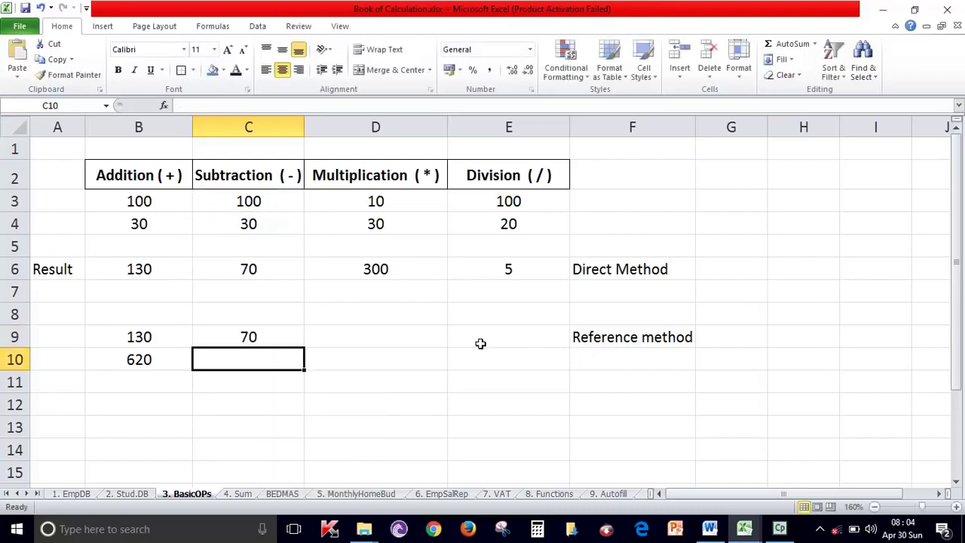
click(261, 337)
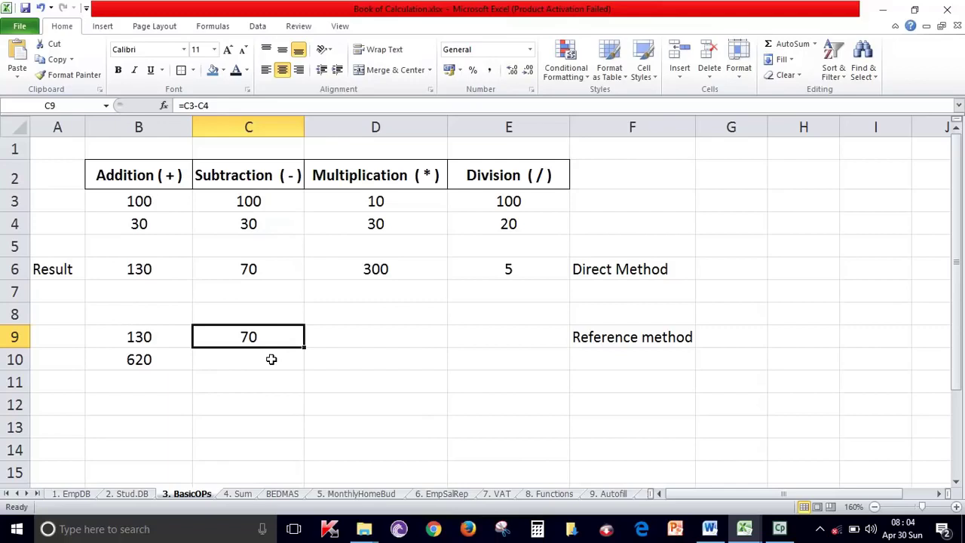
Step: Build =C3-C4 in C10 by clicking C3 and C4, giving 70
click(276, 362)
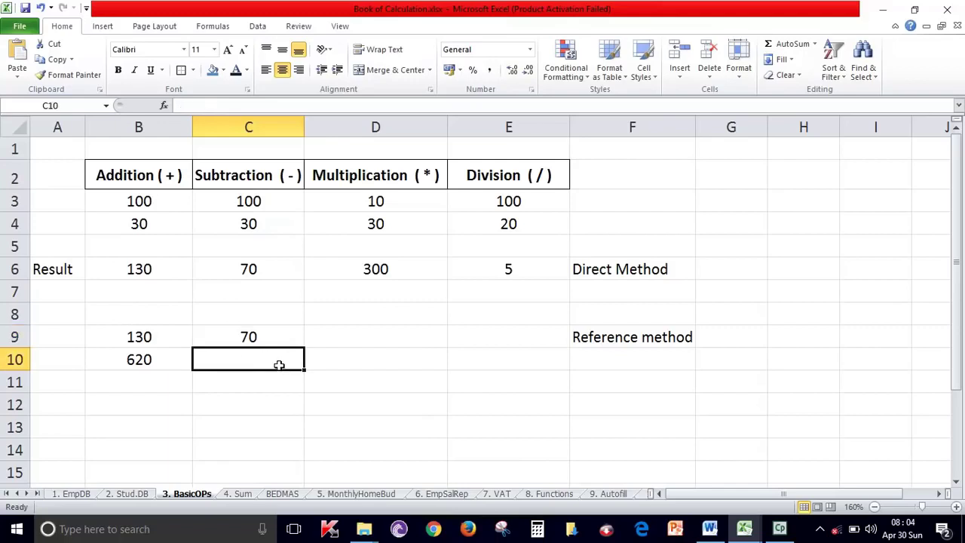
text(=)
click(273, 201)
text(-)
click(267, 223)
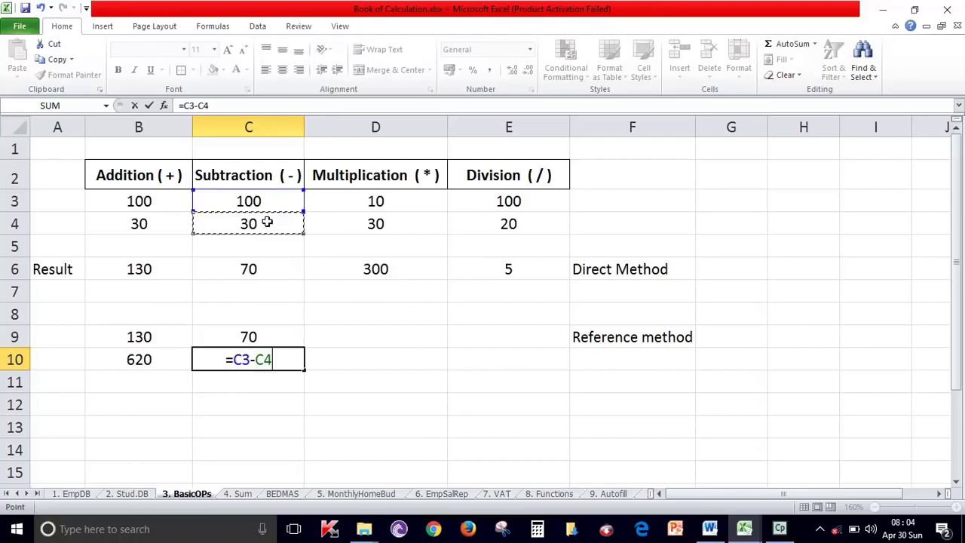
key(Return)
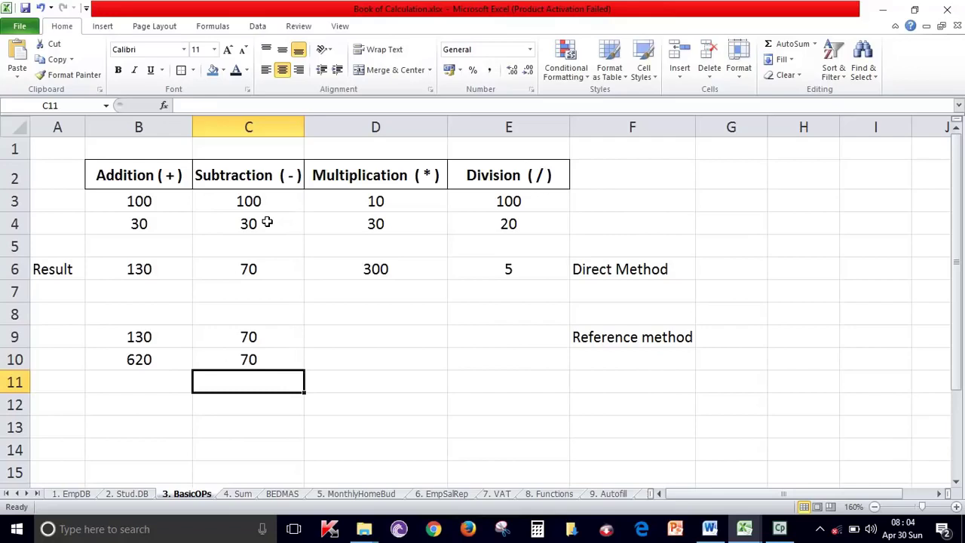
click(267, 221)
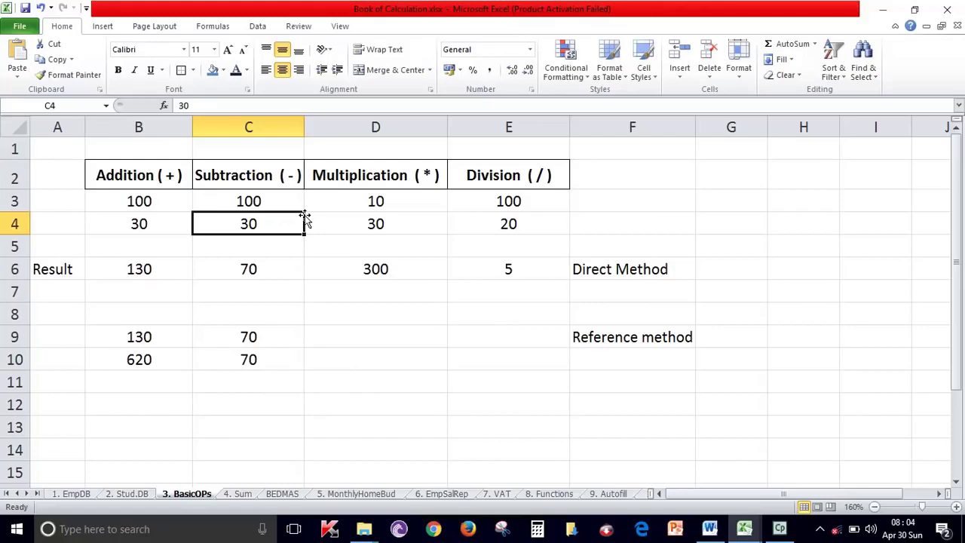
click(438, 340)
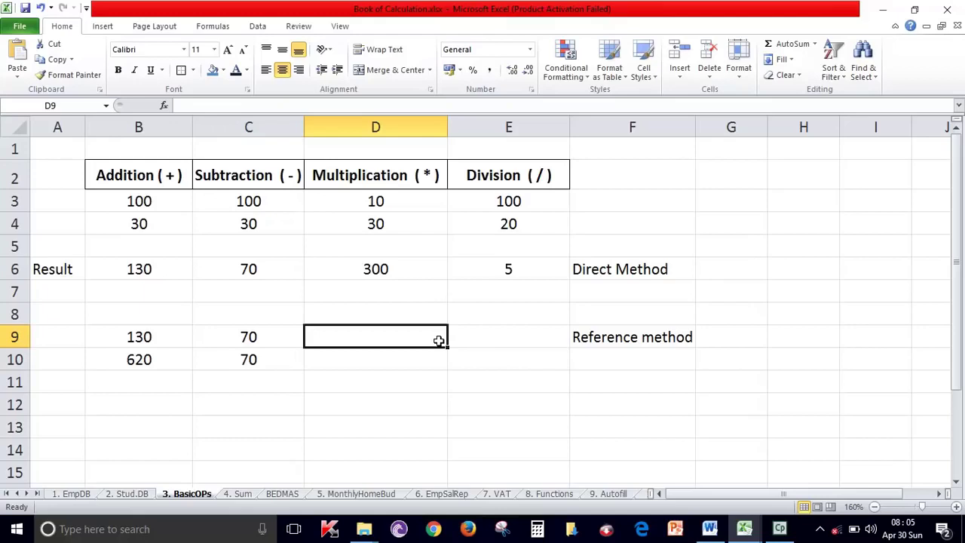
Step: Enter =D3*D4 in D9 by clicking the cells, giving 300
text(=)
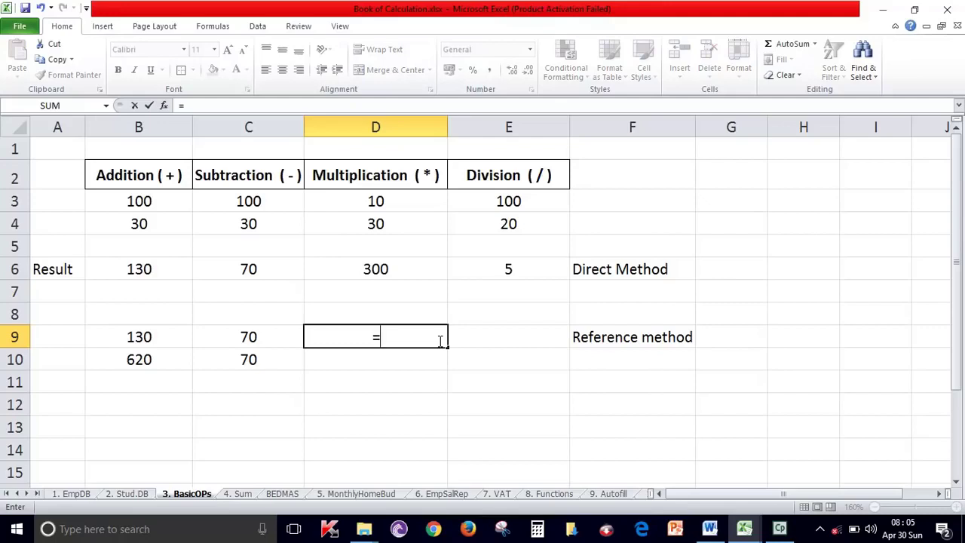
click(417, 203)
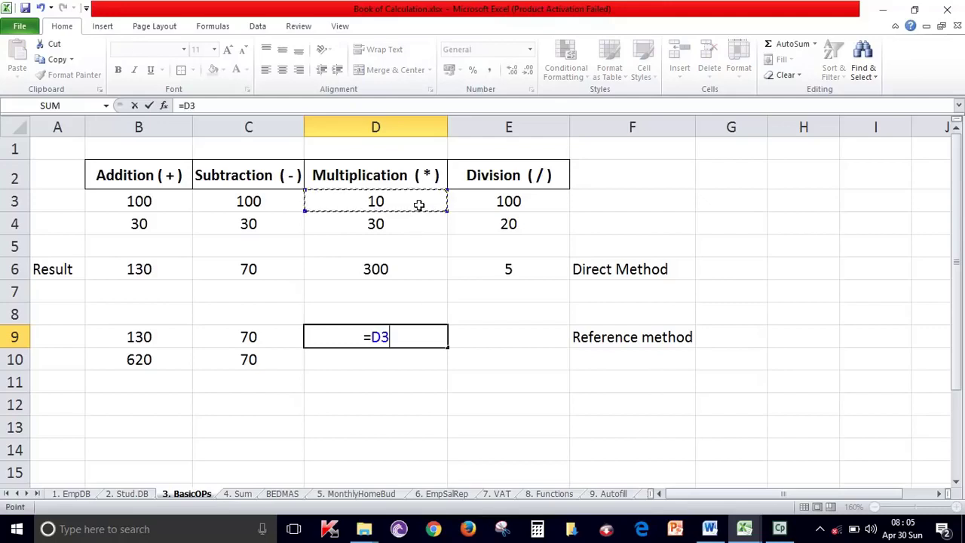
text(*)
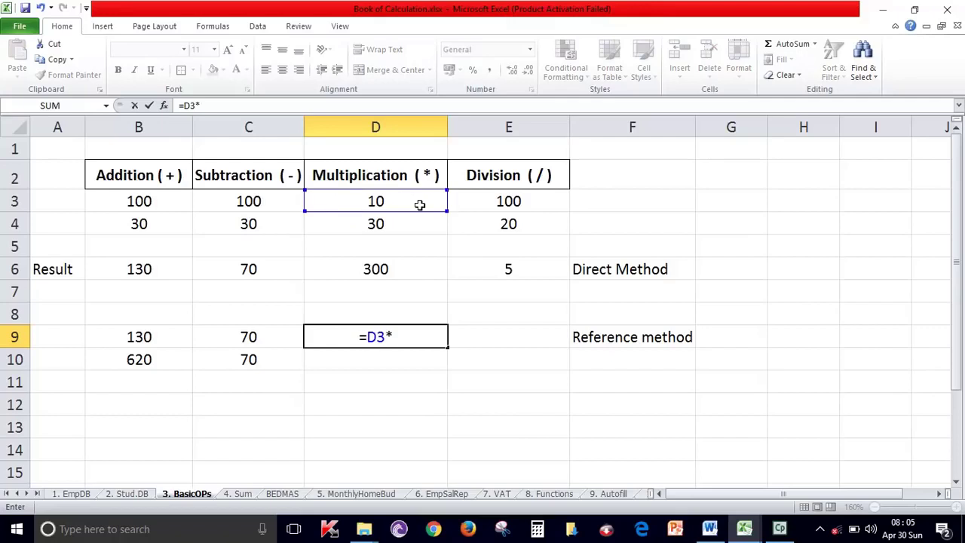
click(419, 224)
key(Return)
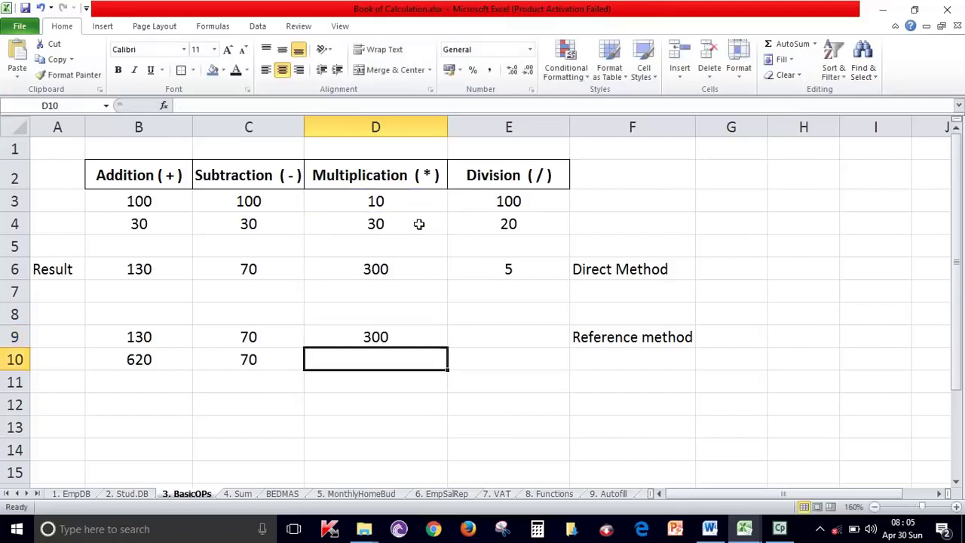
Step: Enter =E3/E4 in E9, giving 5, then switch to the 4. Sum sheet
click(508, 336)
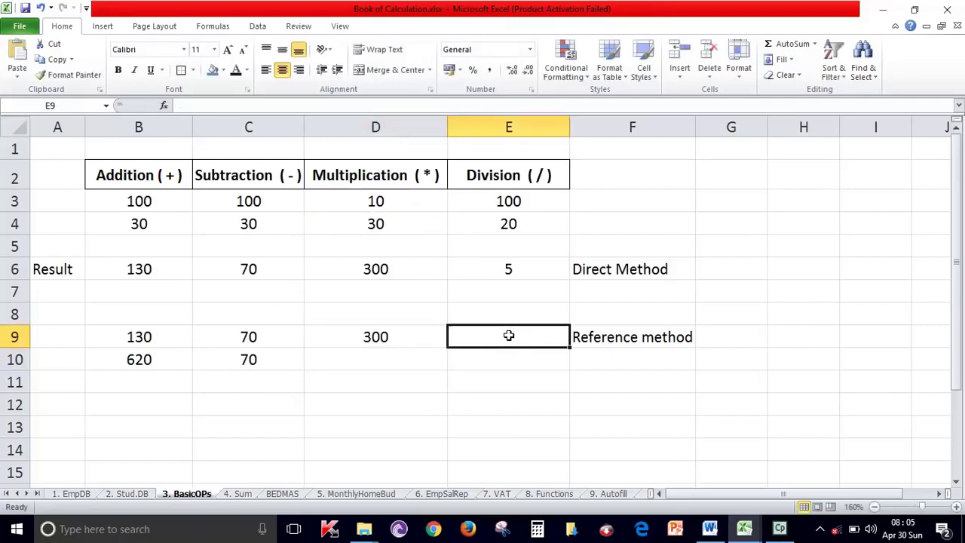
text(=)
click(491, 202)
text(/)
click(500, 229)
key(Return)
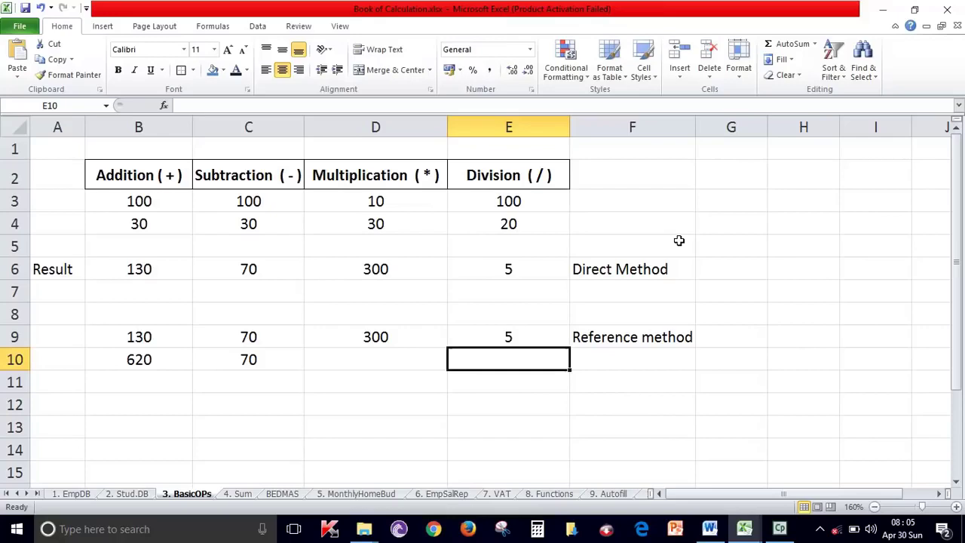
click(237, 494)
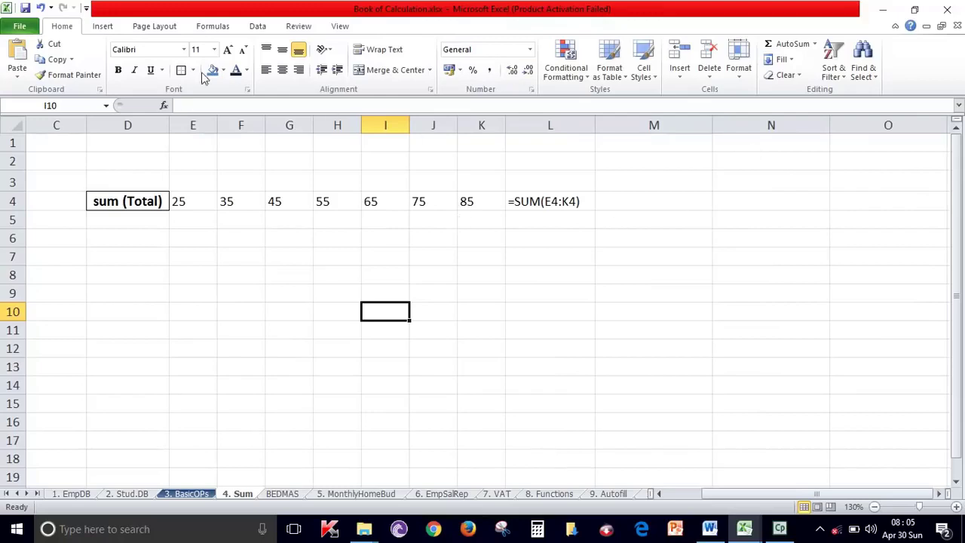
Step: Turn off Show Formulas on the Formulas tab so the sheet displays values
click(260, 28)
click(214, 27)
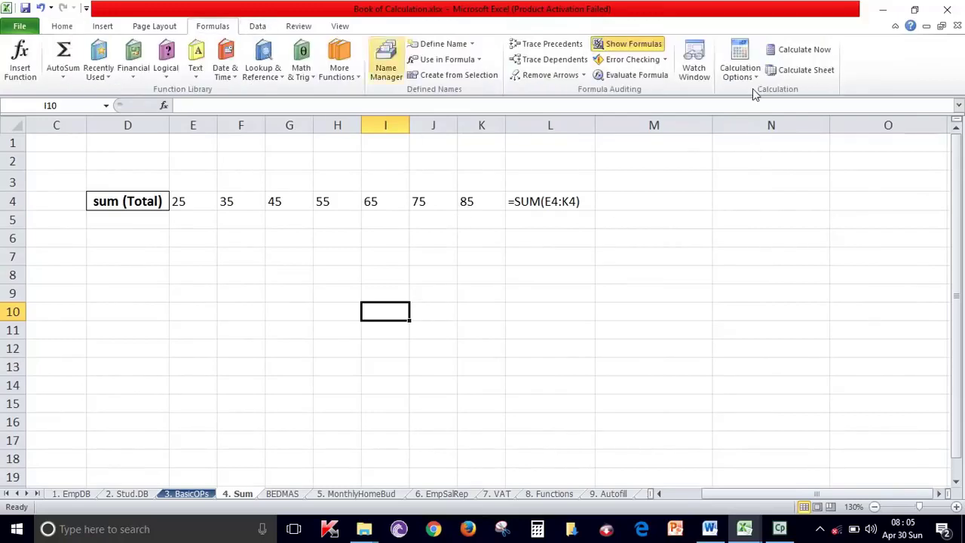
click(646, 47)
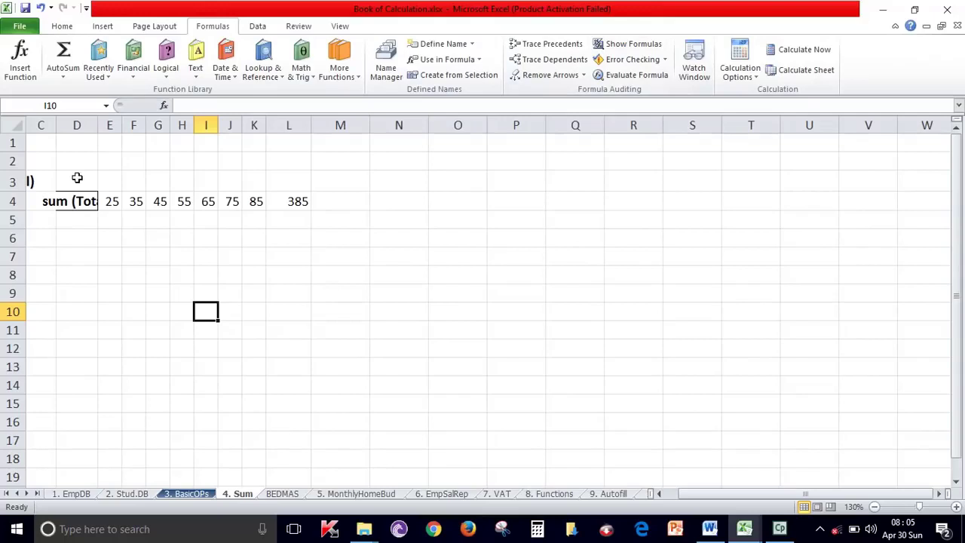
Step: Widen column B to fit its heading and clear the 360 total from B14
drag(739, 493, 674, 493)
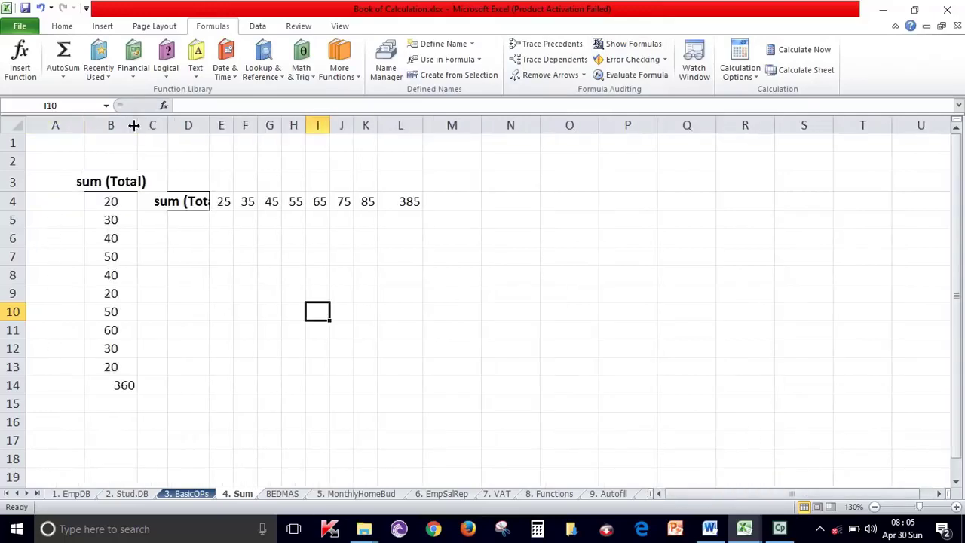
mouse_move(136, 125)
mouse_down()
mouse_move(169, 135)
mouse_move(705, 127)
mouse_move(662, 125)
mouse_up()
click(128, 179)
click(500, 345)
click(138, 385)
key(Delete)
key(Delete)
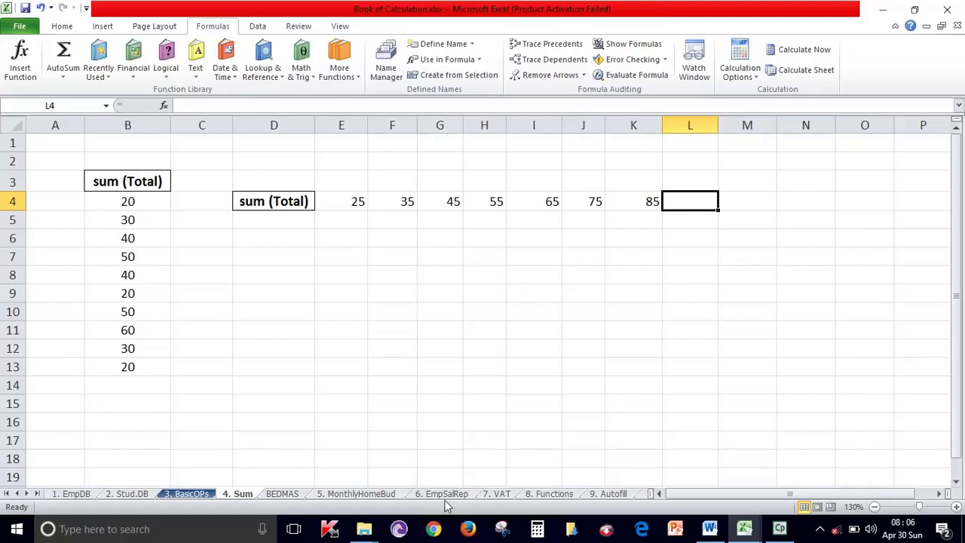
Step: Browse the BEDMAS, 2. Stud.DB and 3. BasicOPs sheets, ending on 4. Sum with the Home tab shown
click(282, 494)
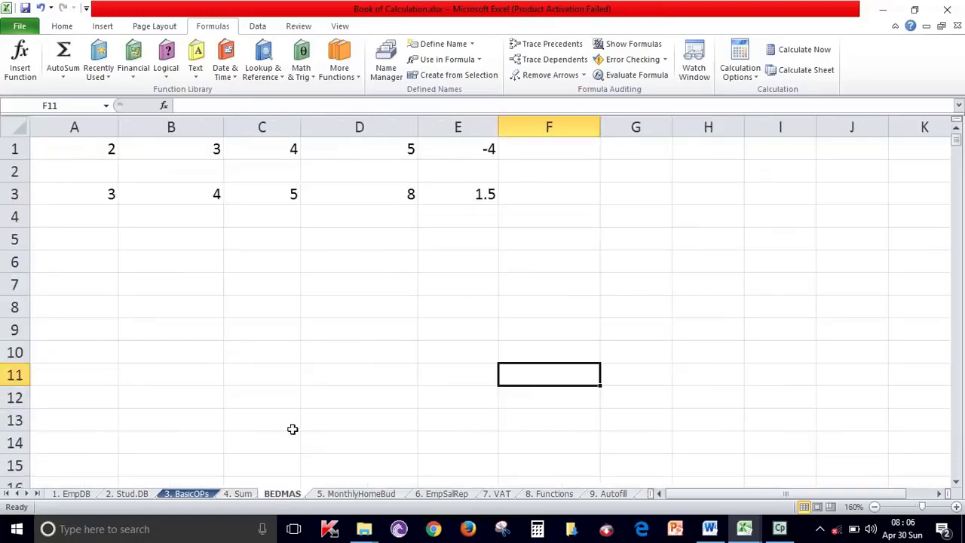
click(237, 494)
click(189, 494)
click(238, 494)
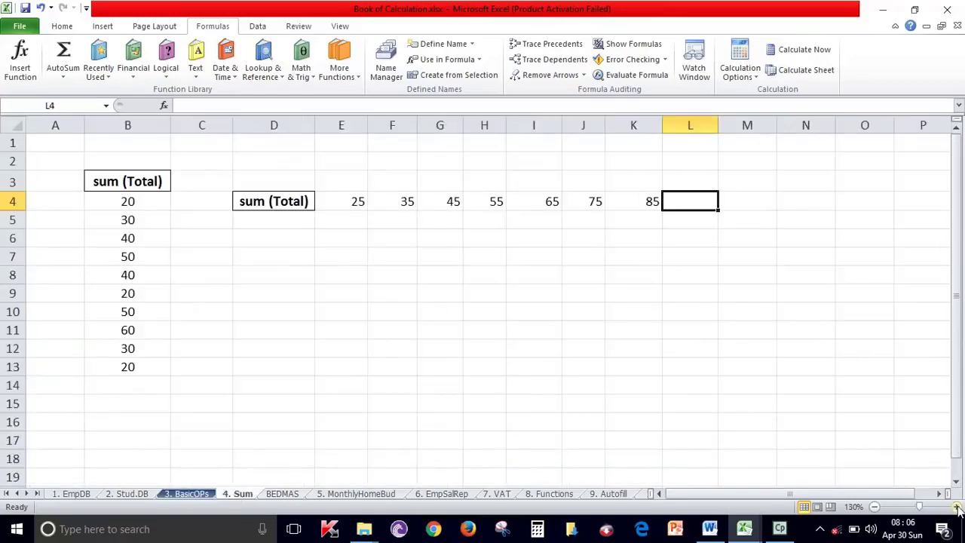
scroll(951, 507, down, 1)
click(399, 289)
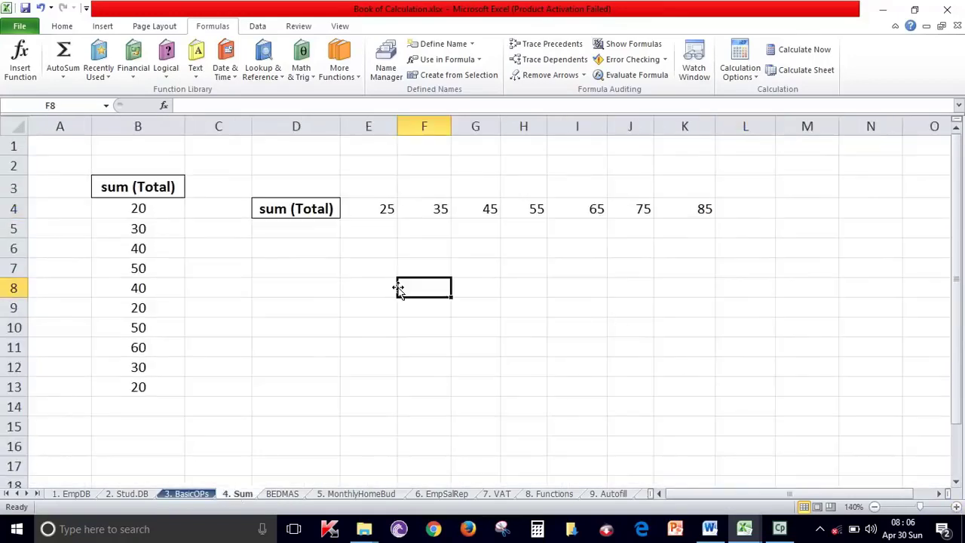
click(63, 27)
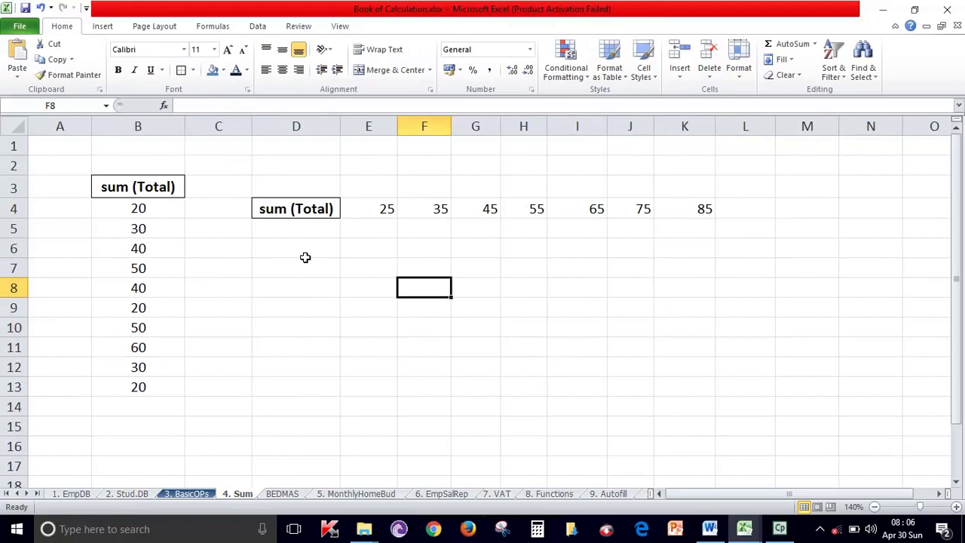
click(140, 495)
click(189, 495)
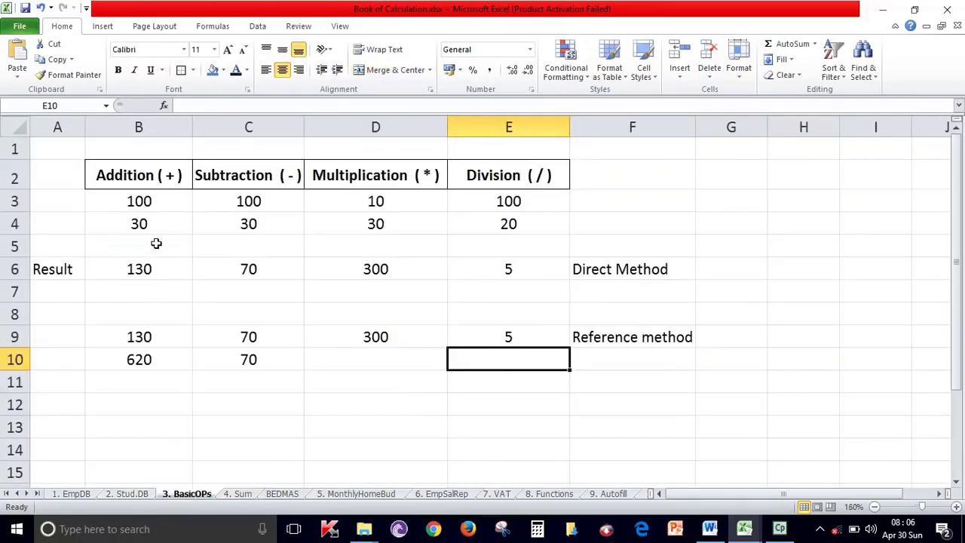
click(240, 495)
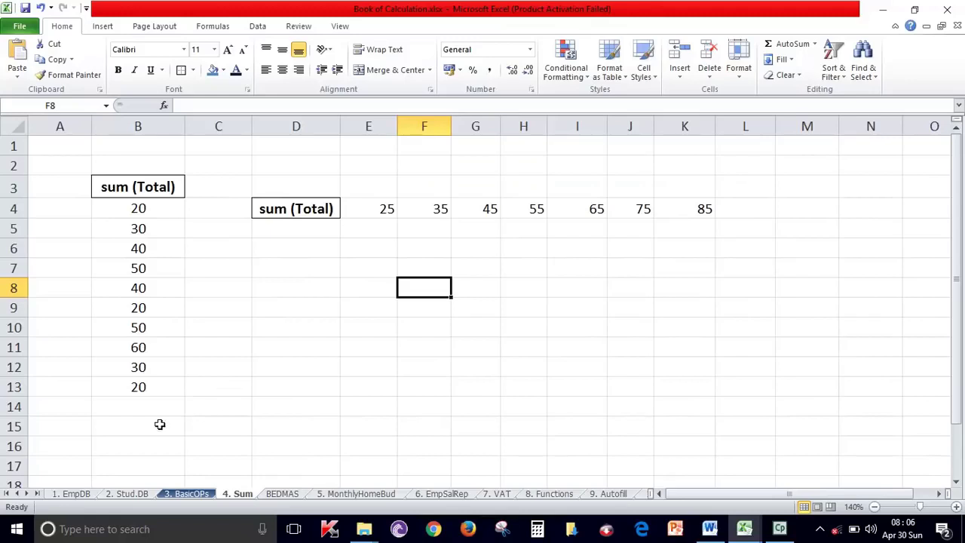
drag(150, 210, 161, 379)
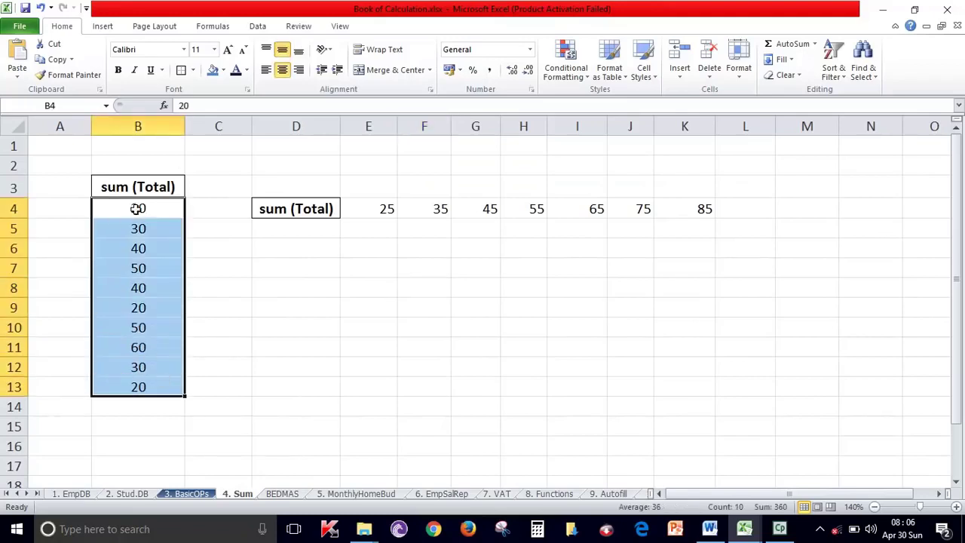
click(136, 405)
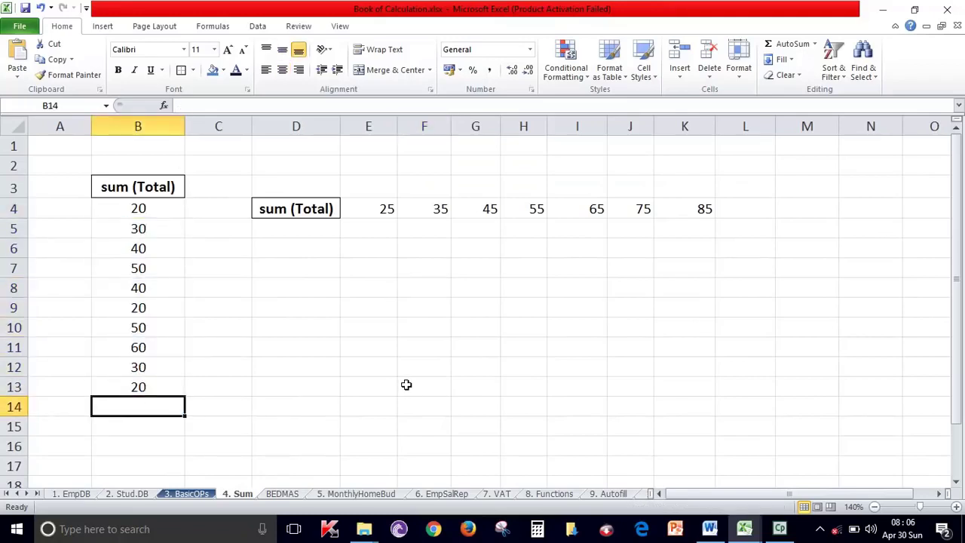
text(=20+30+40+50+)
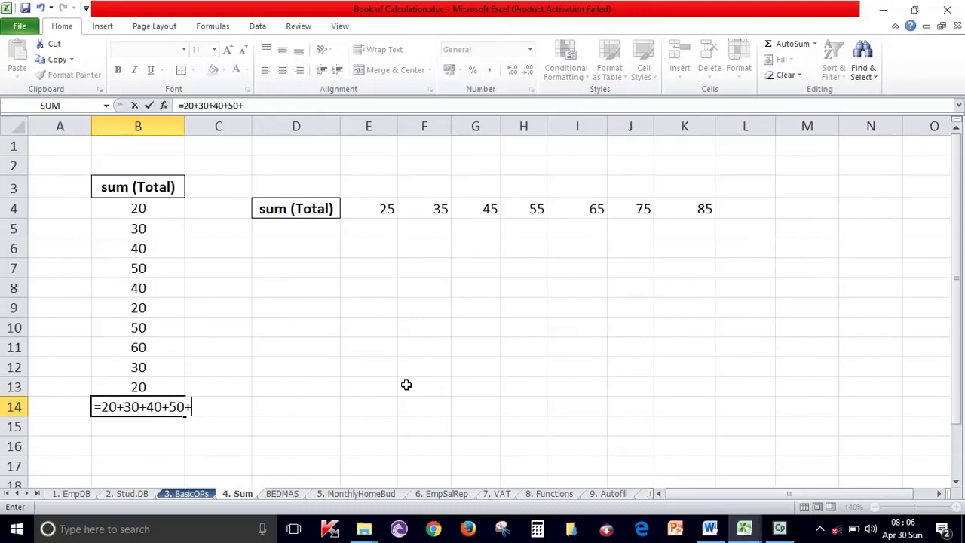
text(40+)
text(20+50+60+30+20)
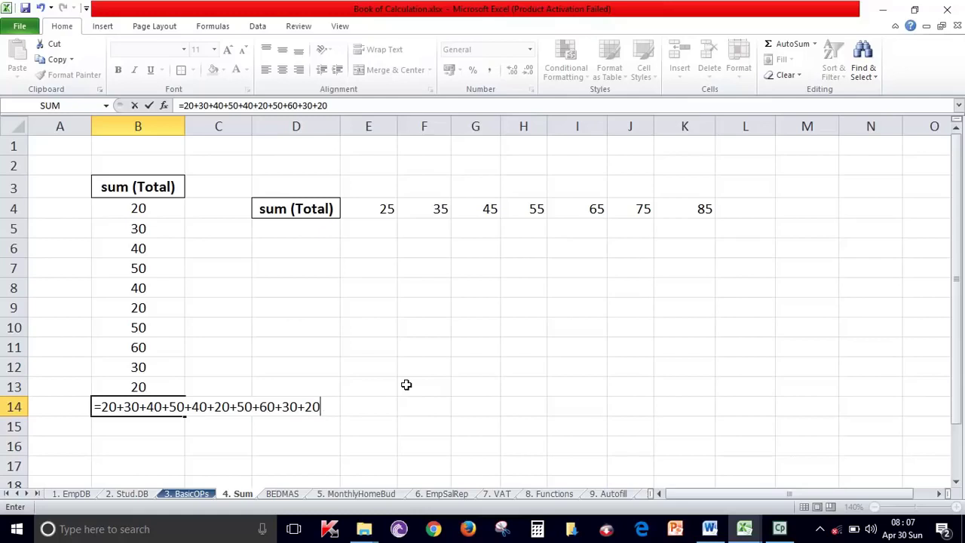
key(Return)
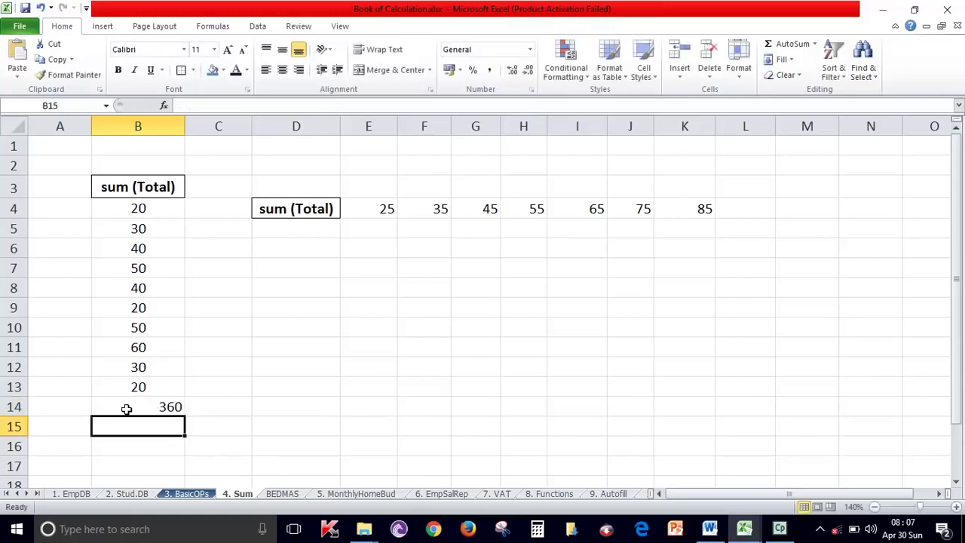
click(127, 409)
key(Delete)
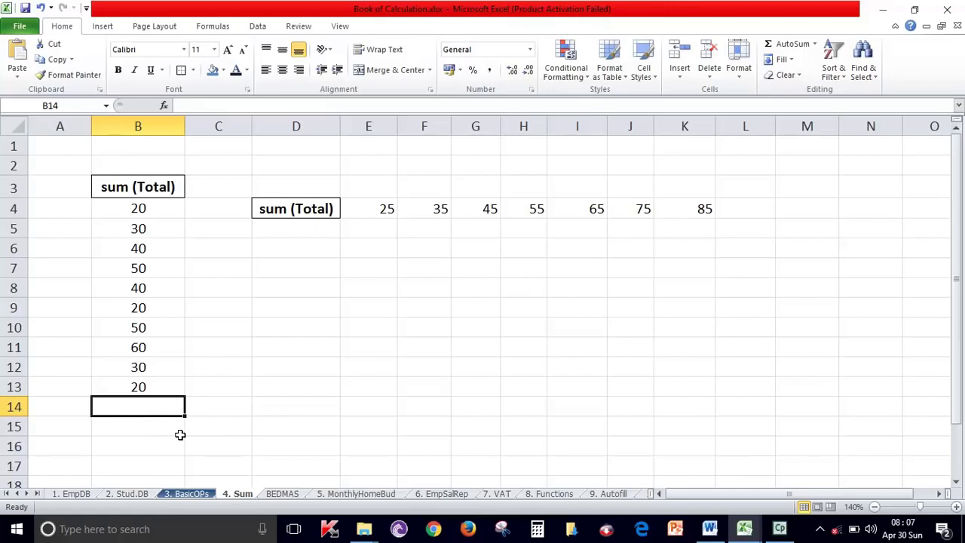
Step: Enter =SUM(B4:B13) in B14 by dragging over the range, totalling 360
text(=)
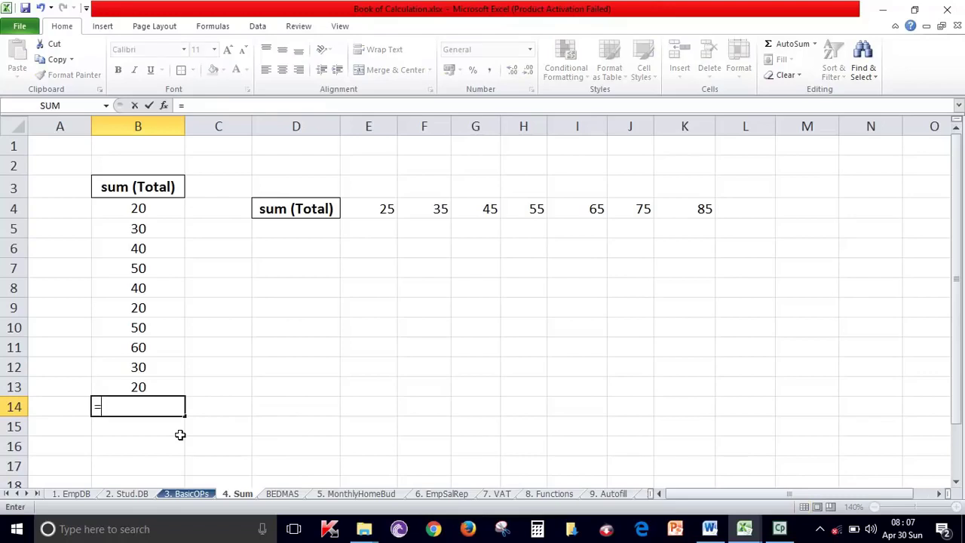
text(sum)
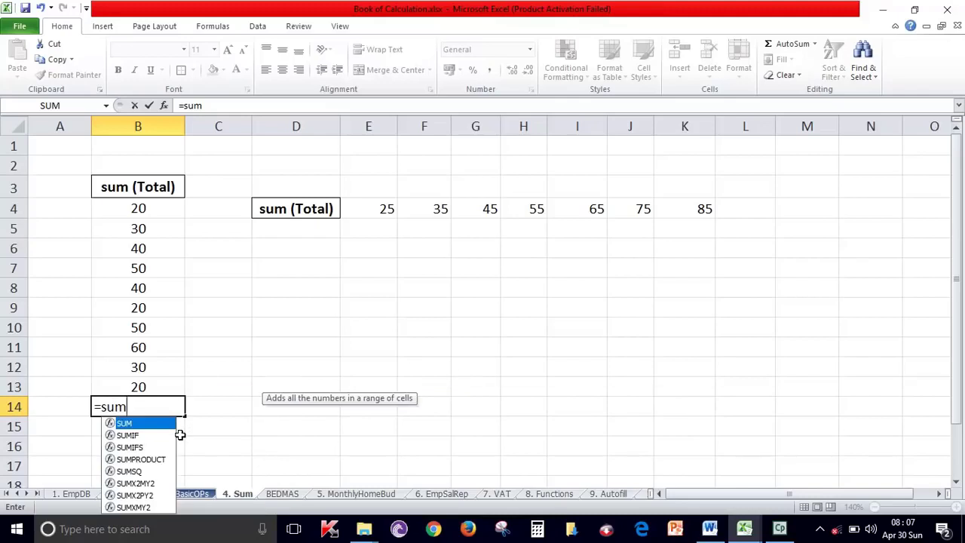
text(()
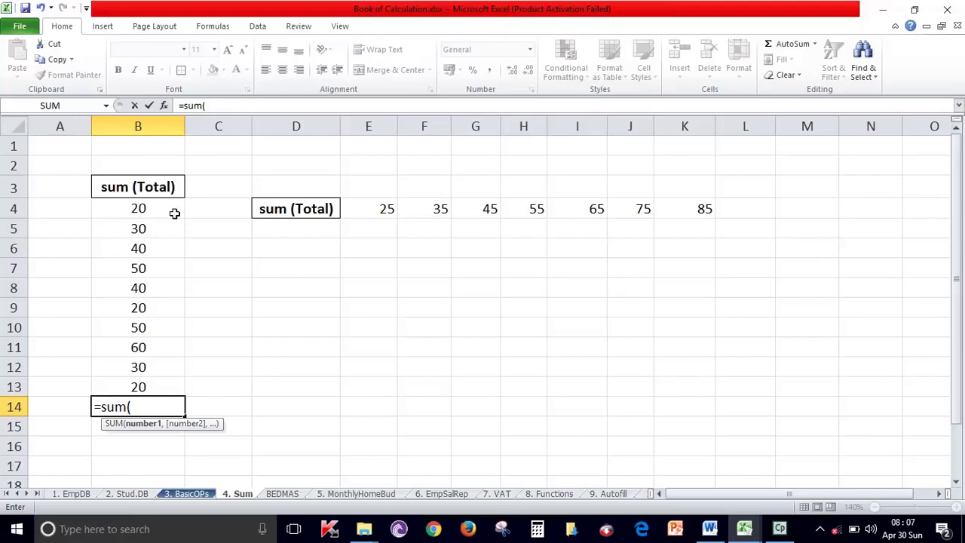
drag(159, 209, 149, 363)
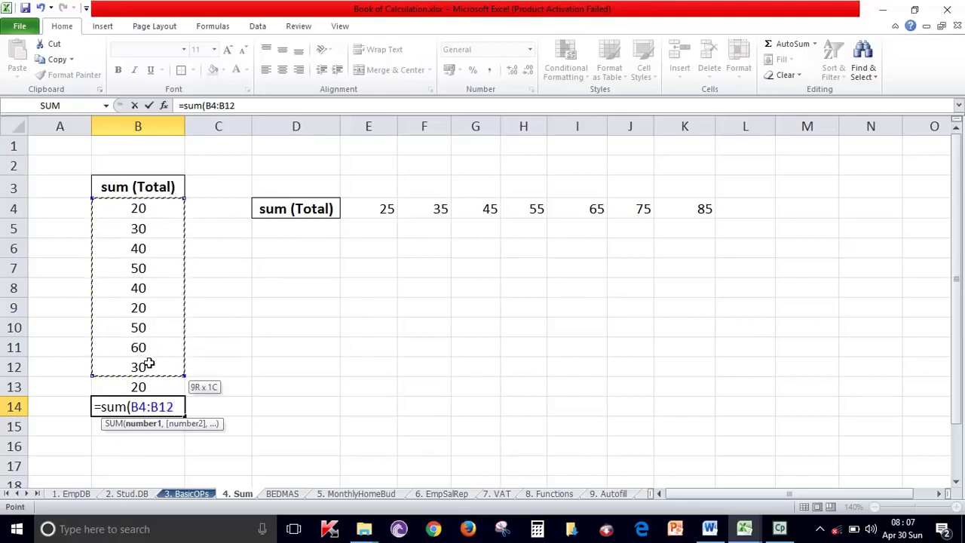
mouse_move(149, 364)
mouse_down()
mouse_move(148, 404)
mouse_move(159, 384)
mouse_up()
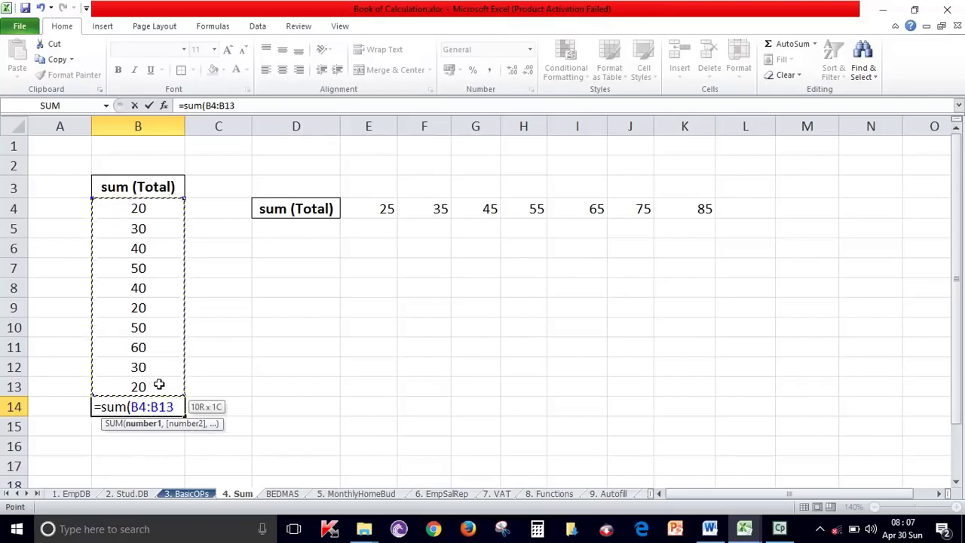
drag(159, 384, 160, 384)
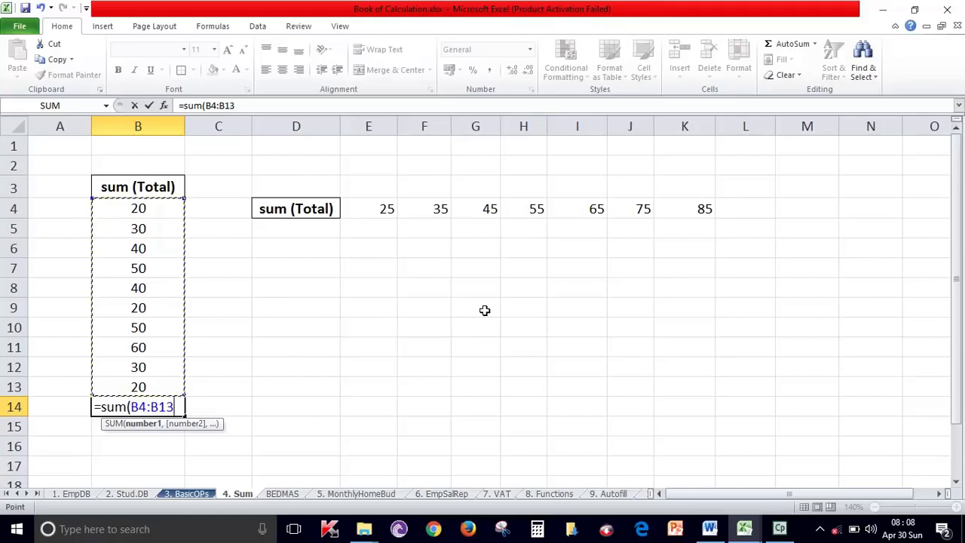
text())
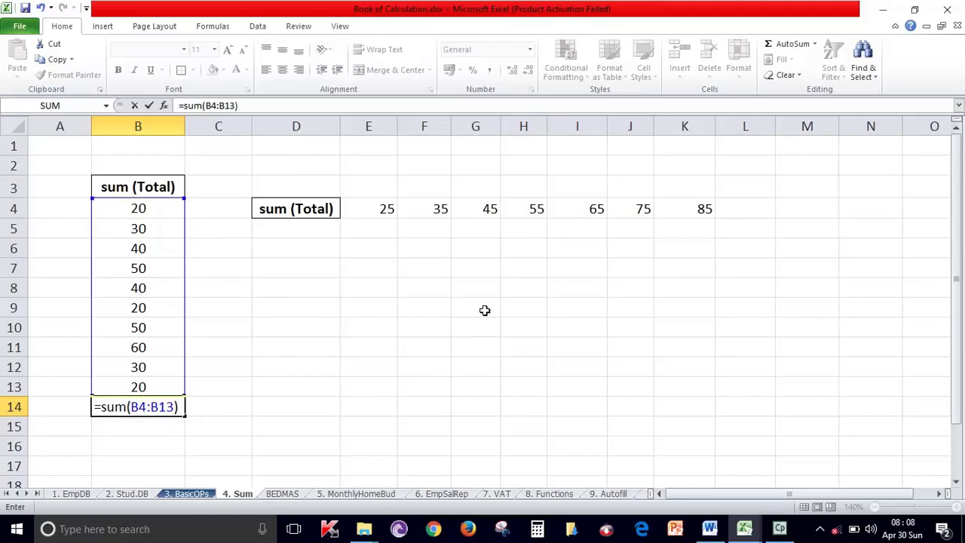
key(Return)
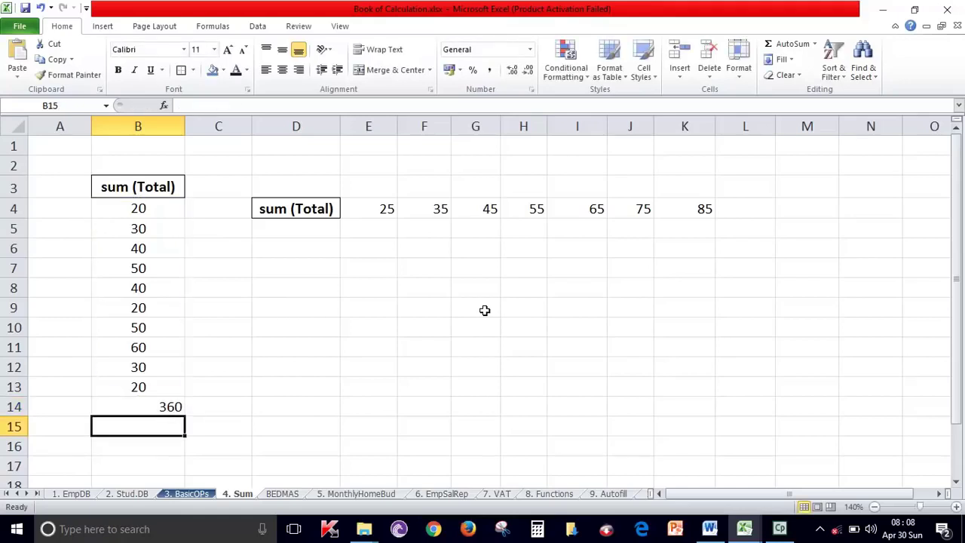
Step: Reopen the B14 formula to display it, committing it unchanged
double_click(154, 406)
click(309, 428)
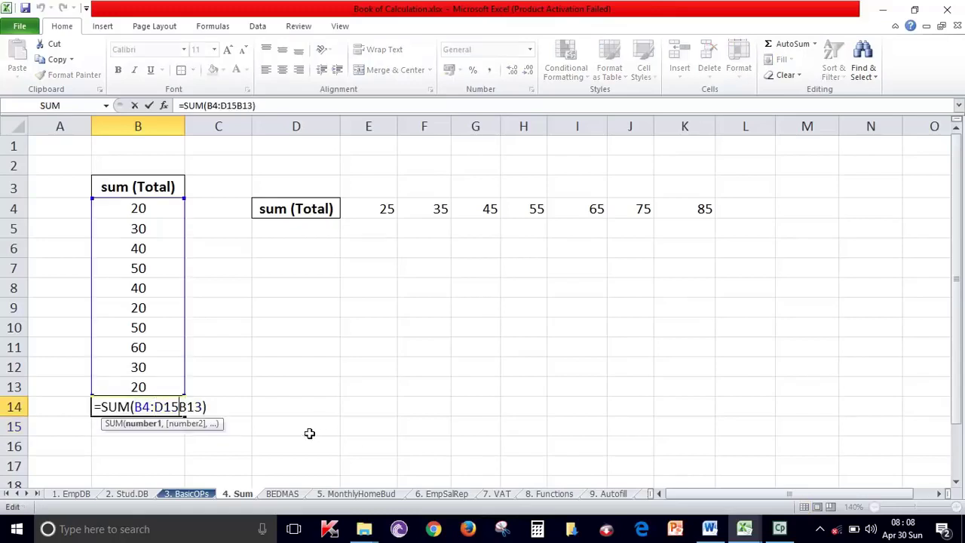
key(BackSpace)
key(BackSpace)
key(BackSpace)
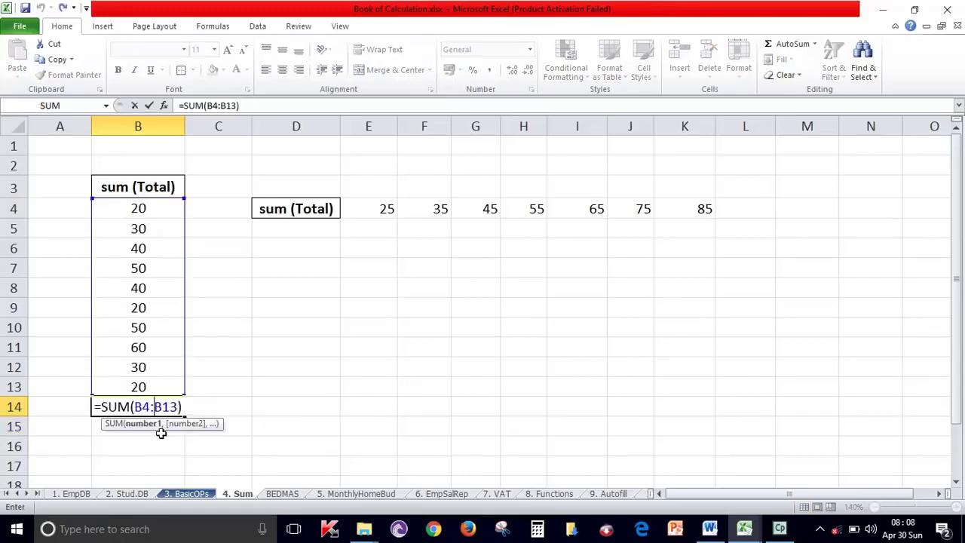
key(Return)
double_click(155, 408)
Step: Commit B14 and type =sum(b4:b13) in B15, also totalling 360
key(Return)
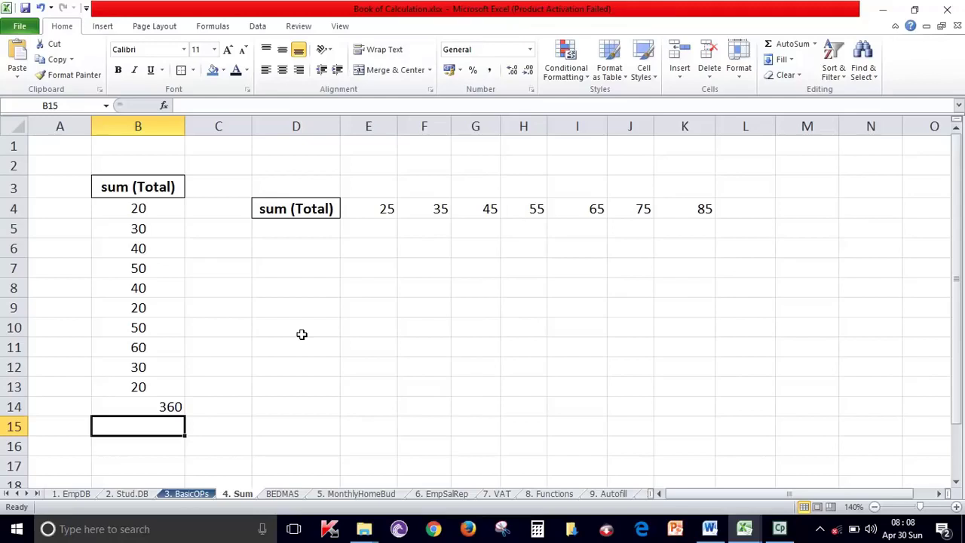
text(=sum)
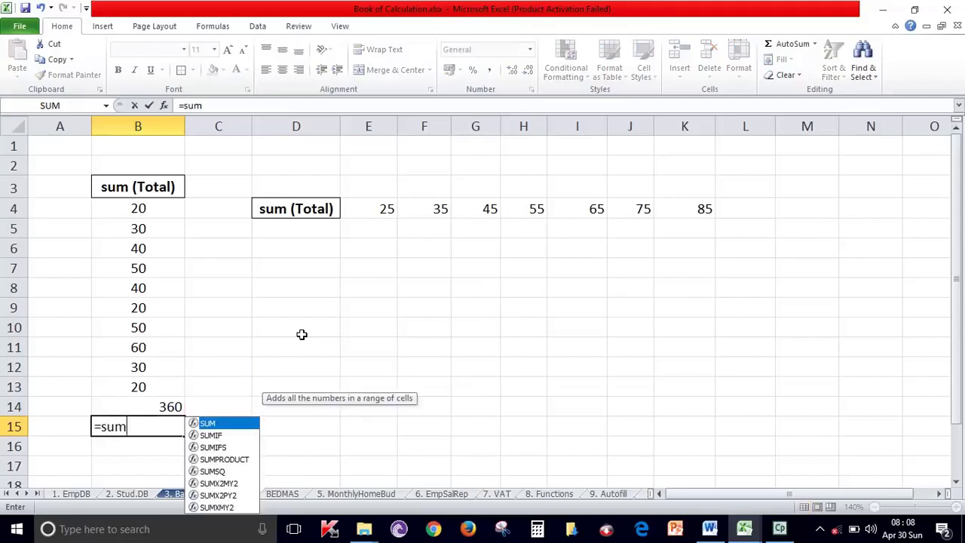
text(()
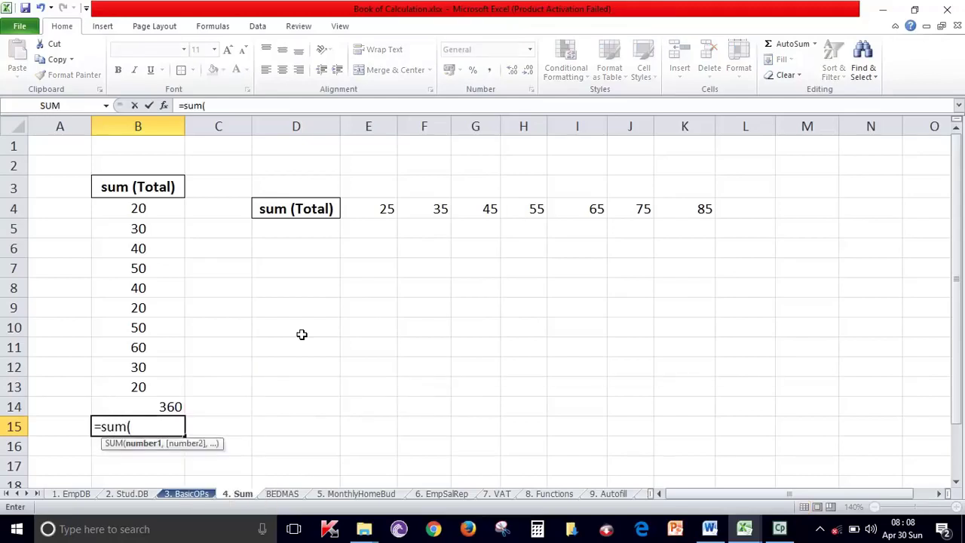
text(b)
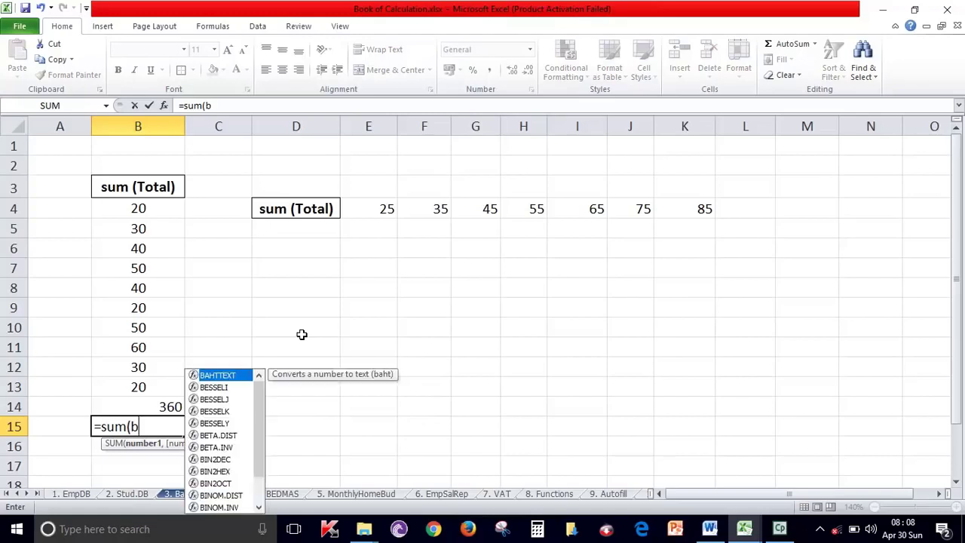
text(4)
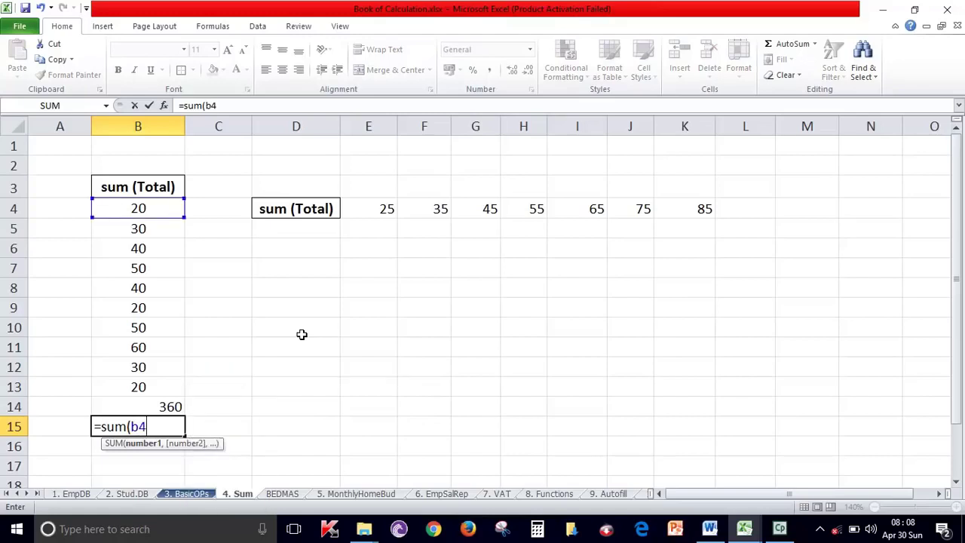
text(:)
text(b)
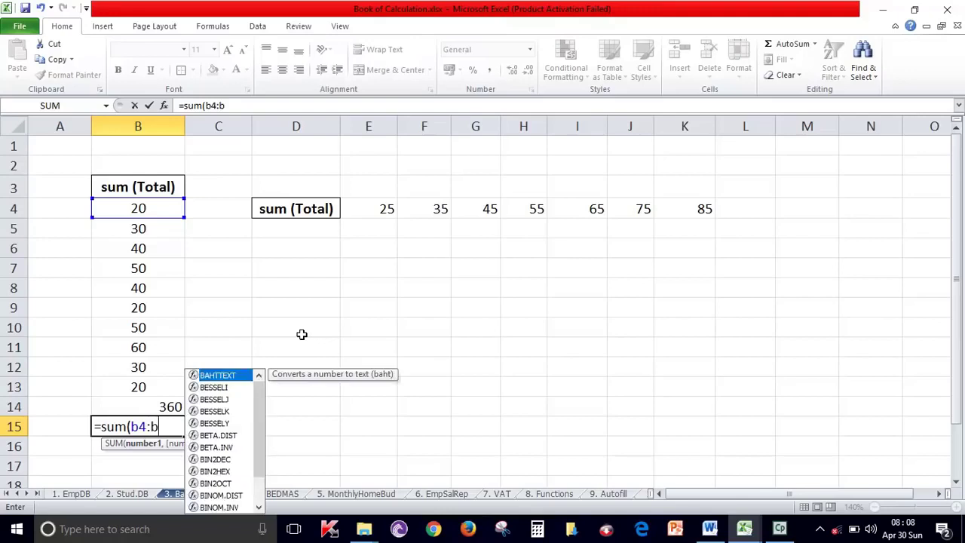
text(13)
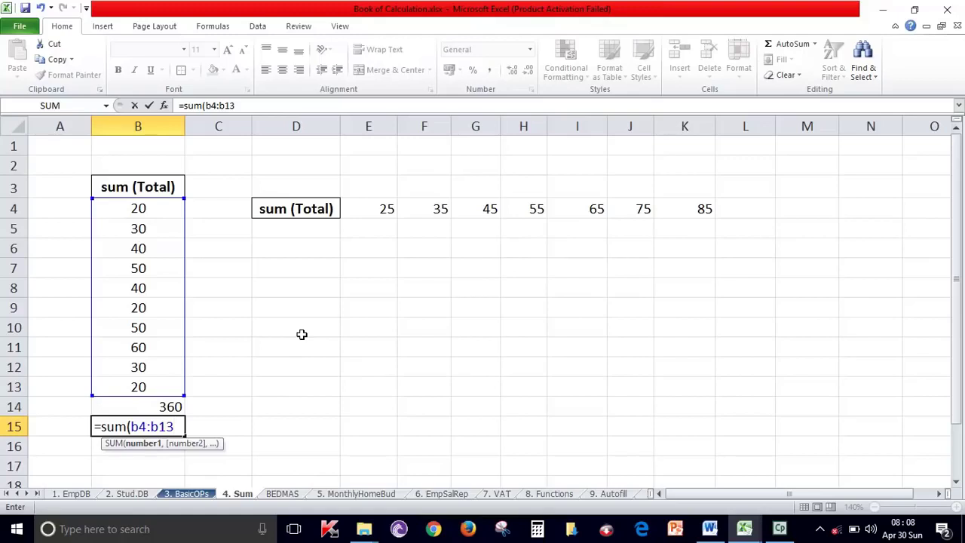
text())
key(Return)
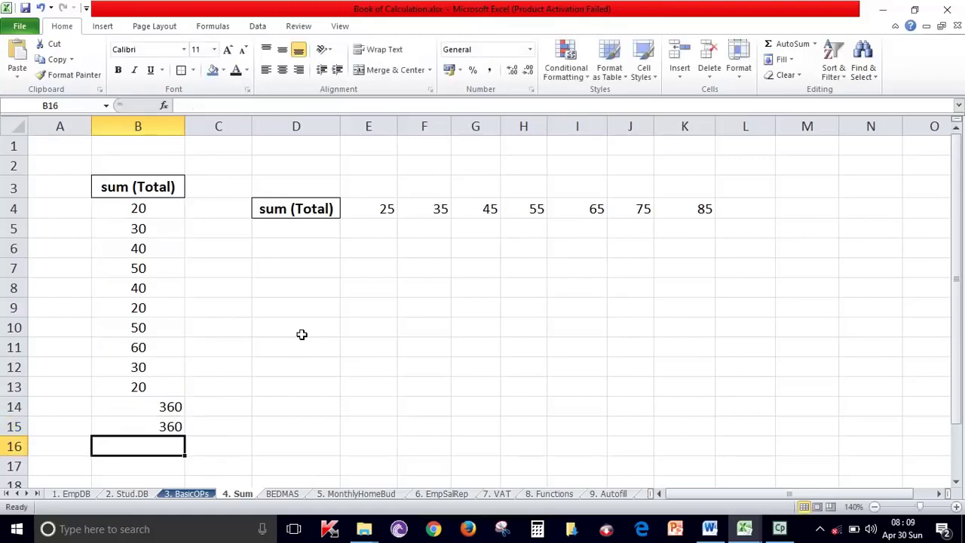
Step: Add another =sum(B4:B13) in B16 by dragging, then clear the three totals in B14:B16
text(=sum()
drag(178, 209, 150, 387)
text())
key(Return)
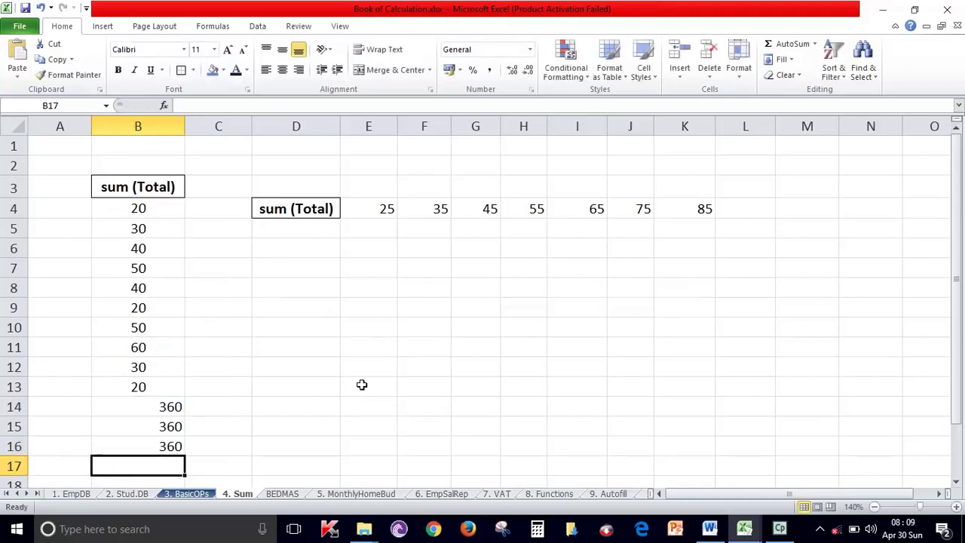
drag(171, 406, 170, 443)
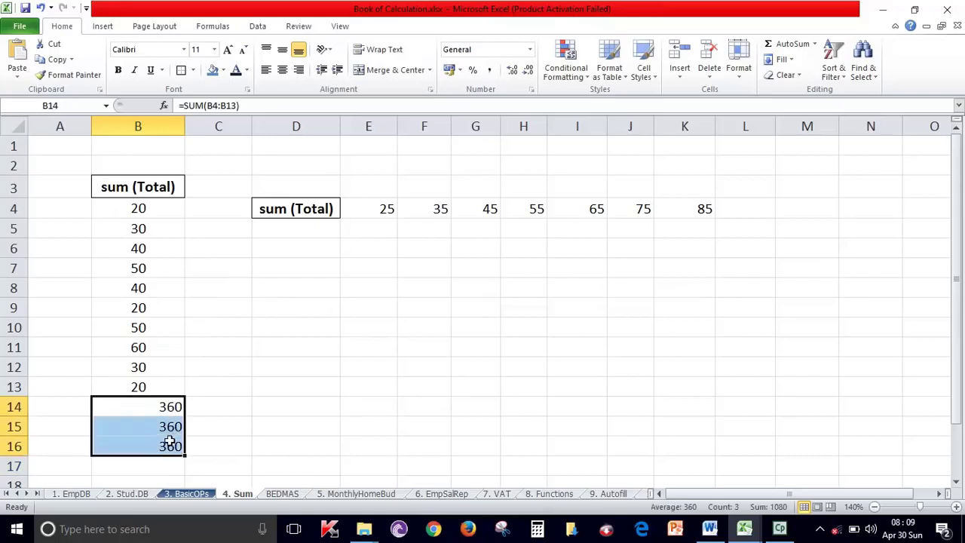
key(Delete)
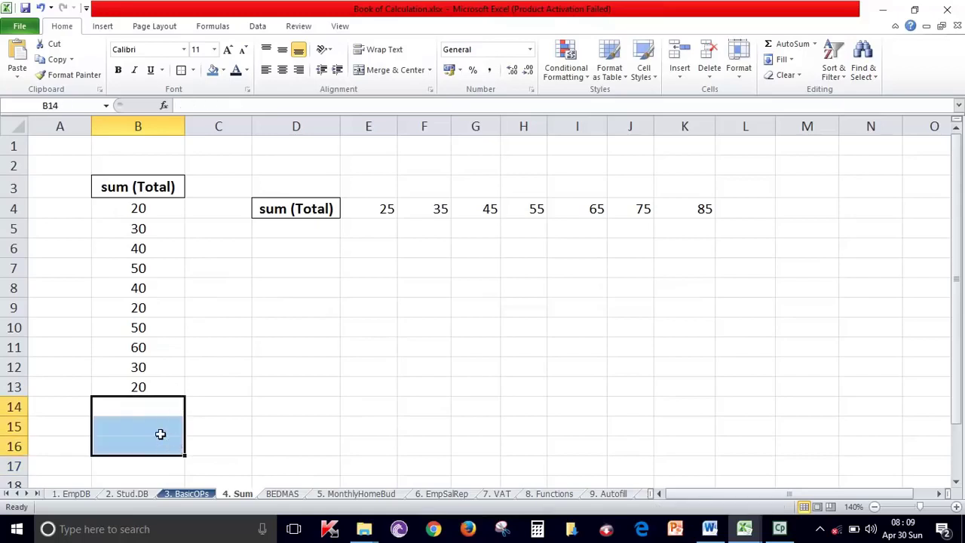
Step: Select B4:B13 and B14, then insert AutoSum > Sum from the Formulas tab
drag(138, 209, 138, 229)
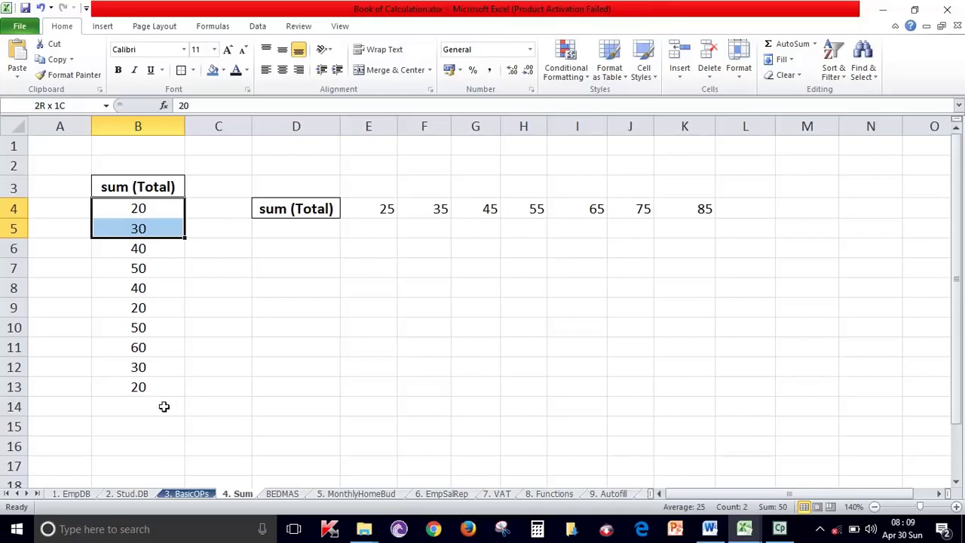
drag(151, 209, 151, 403)
click(151, 403)
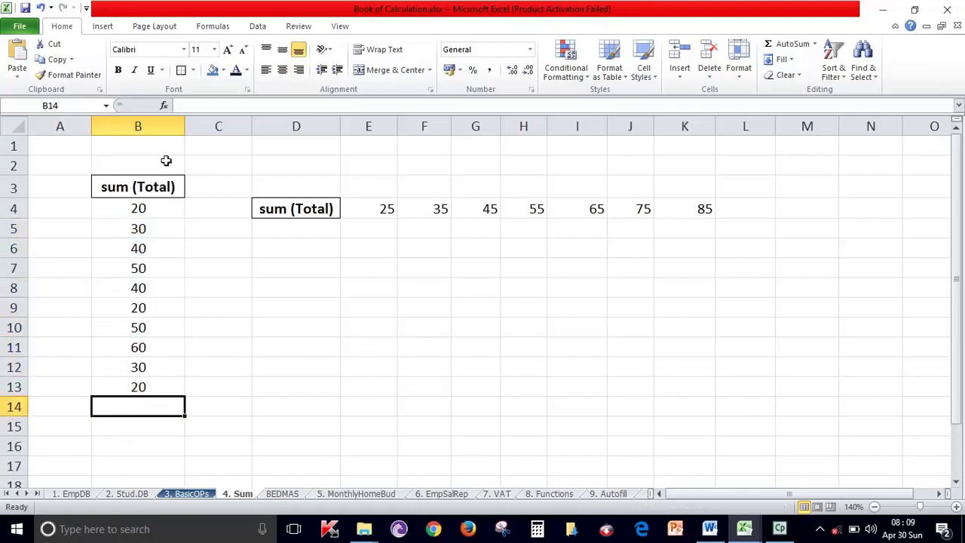
click(214, 27)
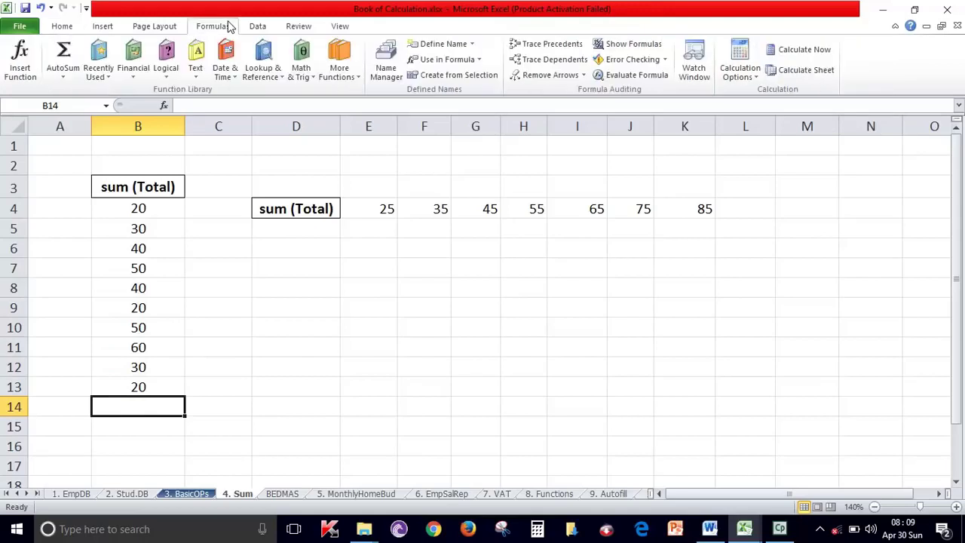
click(65, 82)
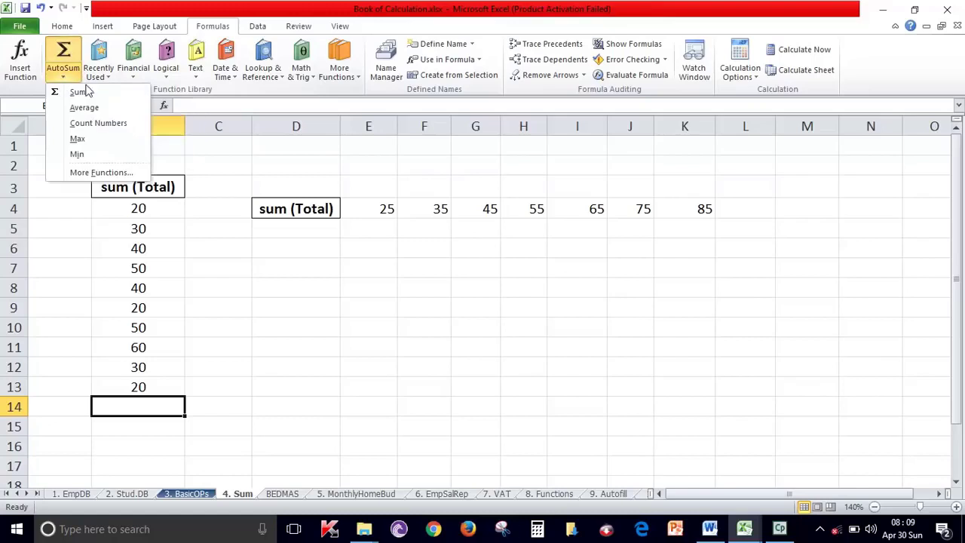
click(130, 95)
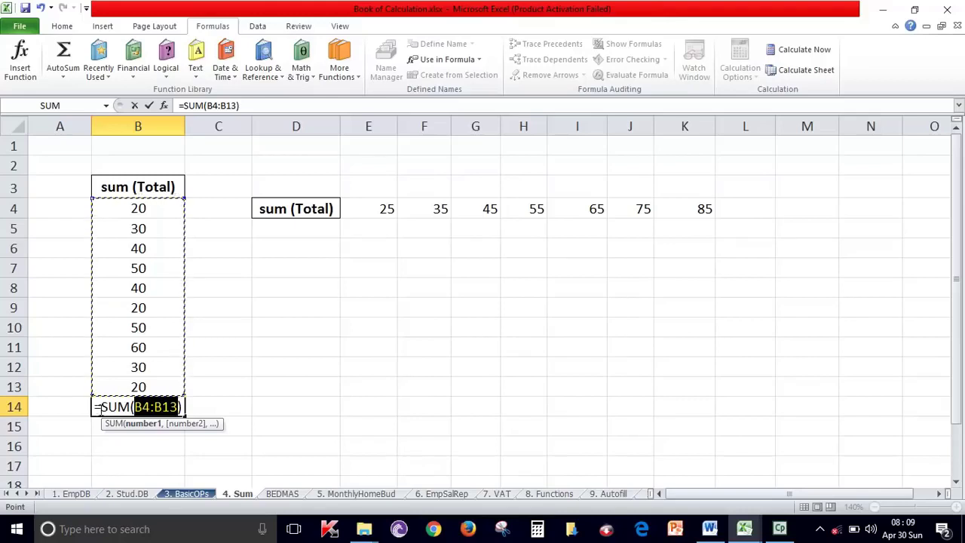
Step: Check the B4:B13 reference in the B14 formula, commit the 360 total and reselect B14
click(164, 407)
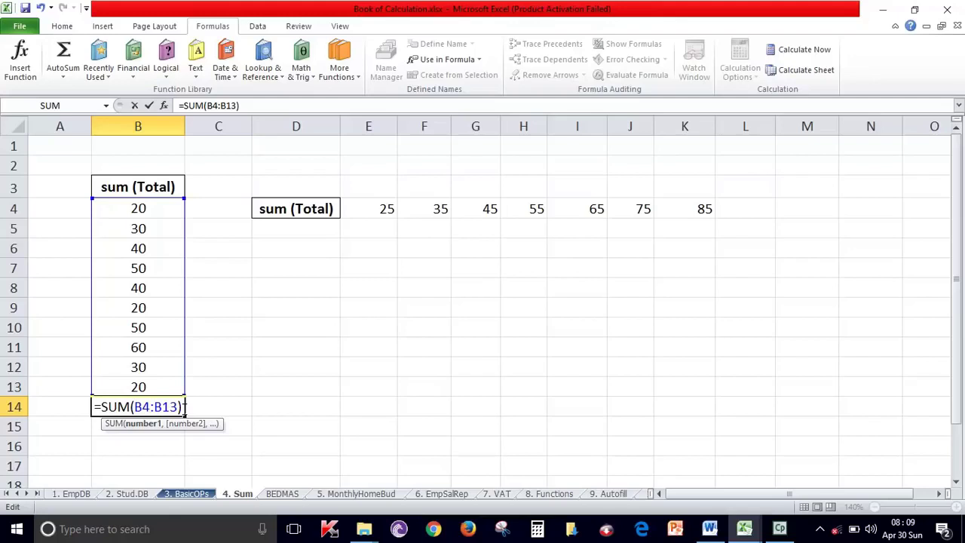
drag(135, 407, 179, 406)
click(180, 407)
key(Return)
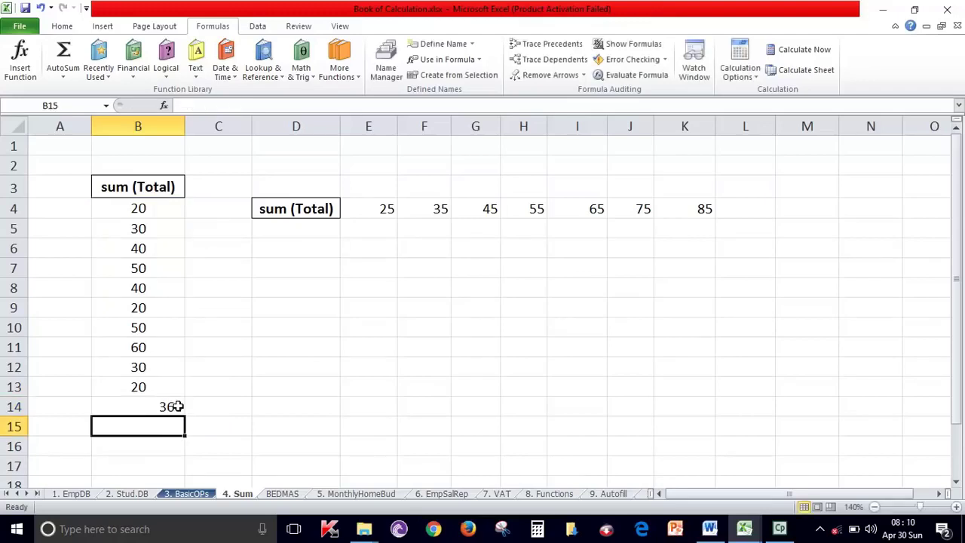
click(174, 406)
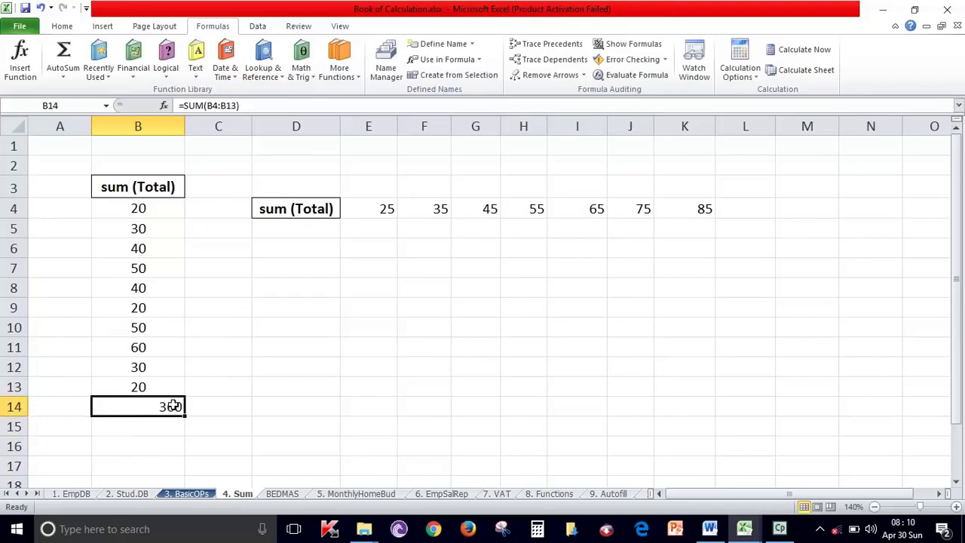
key(Delete)
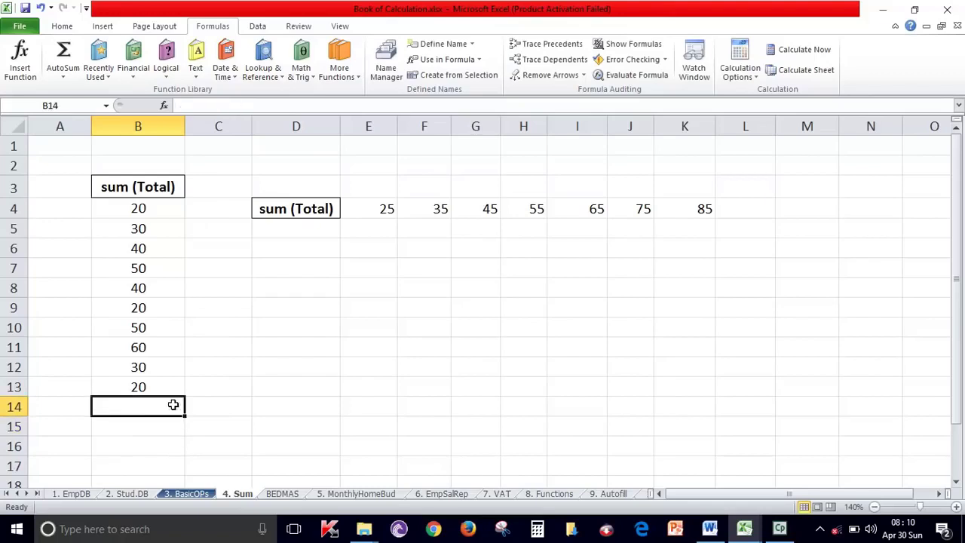
click(66, 29)
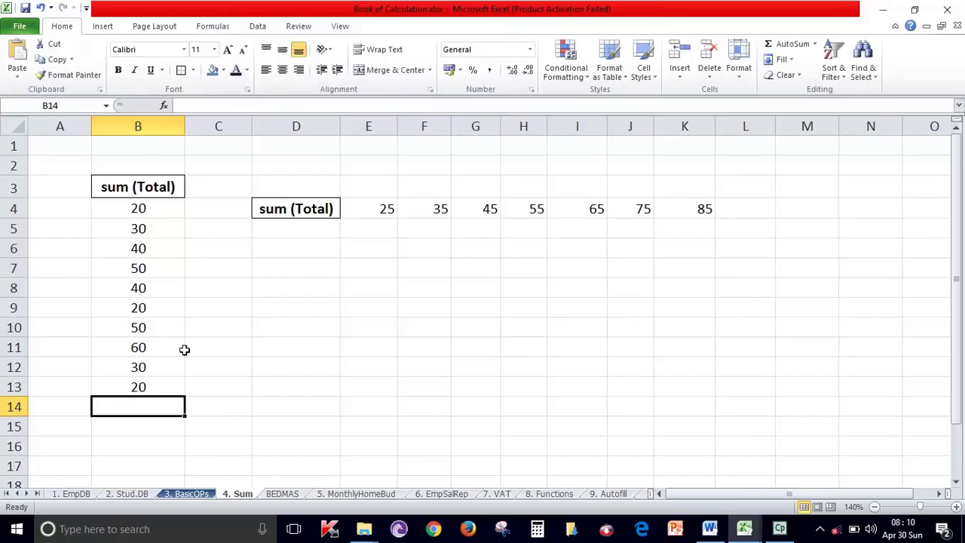
drag(151, 208, 151, 380)
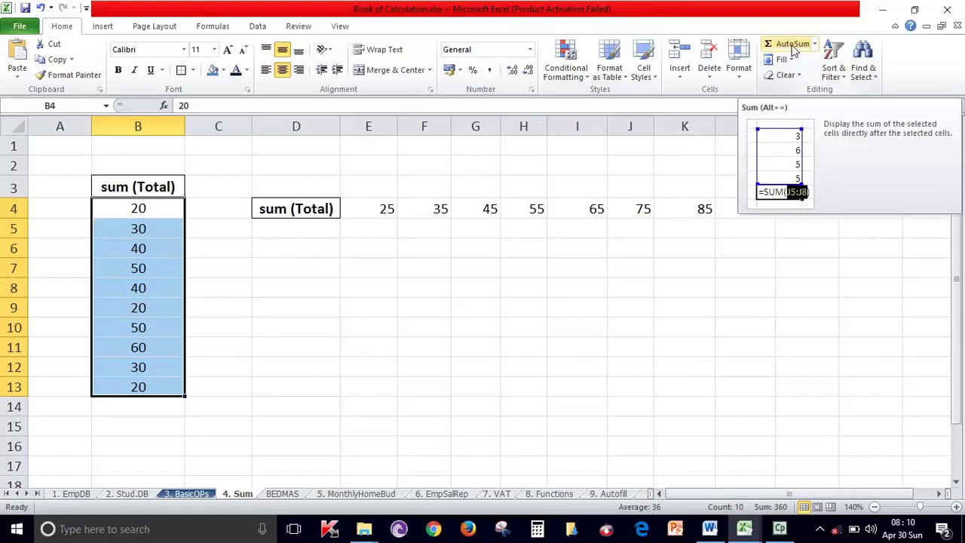
click(794, 50)
click(150, 409)
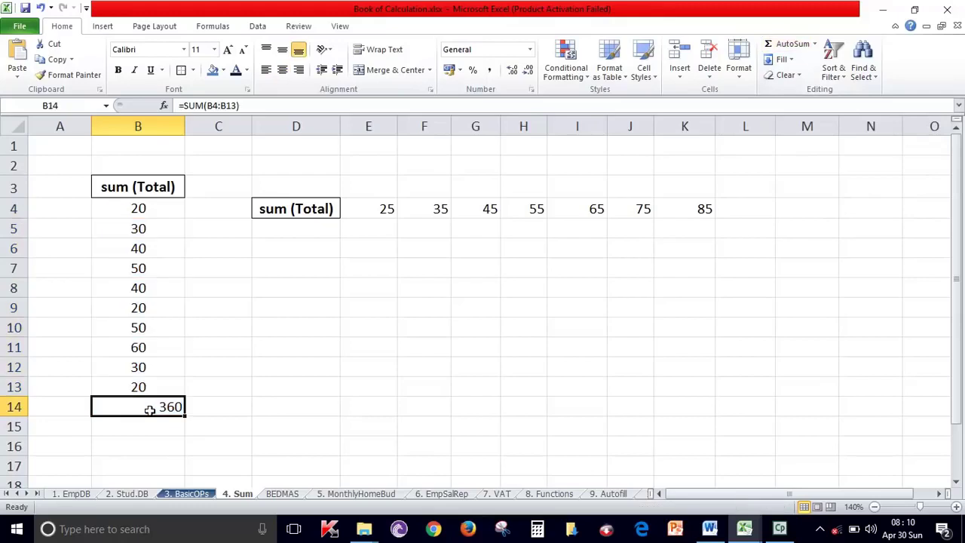
key(Delete)
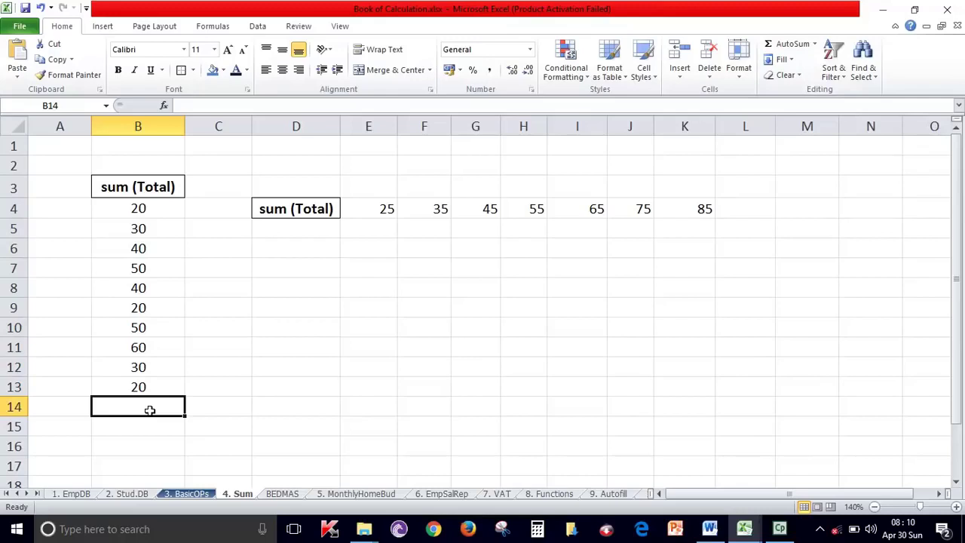
click(206, 27)
click(64, 76)
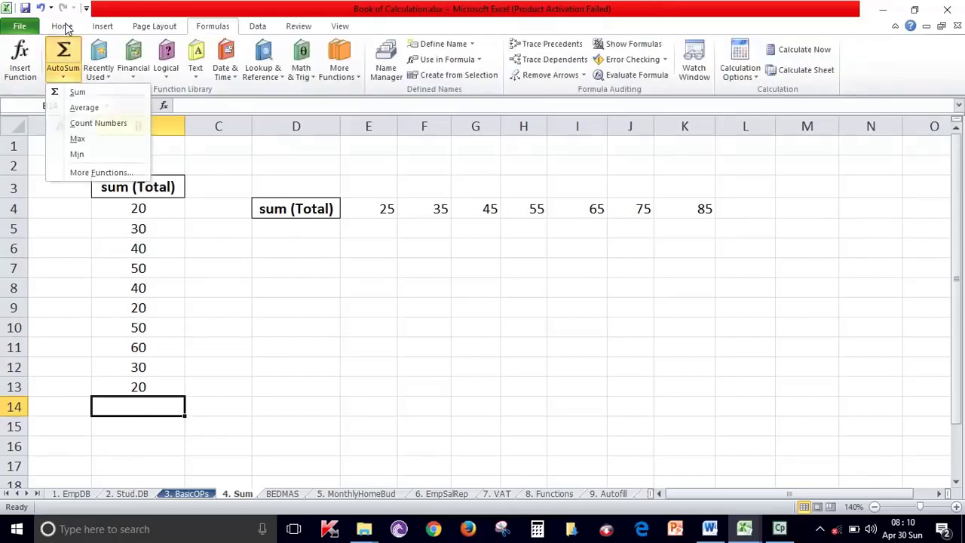
click(67, 27)
drag(166, 209, 159, 388)
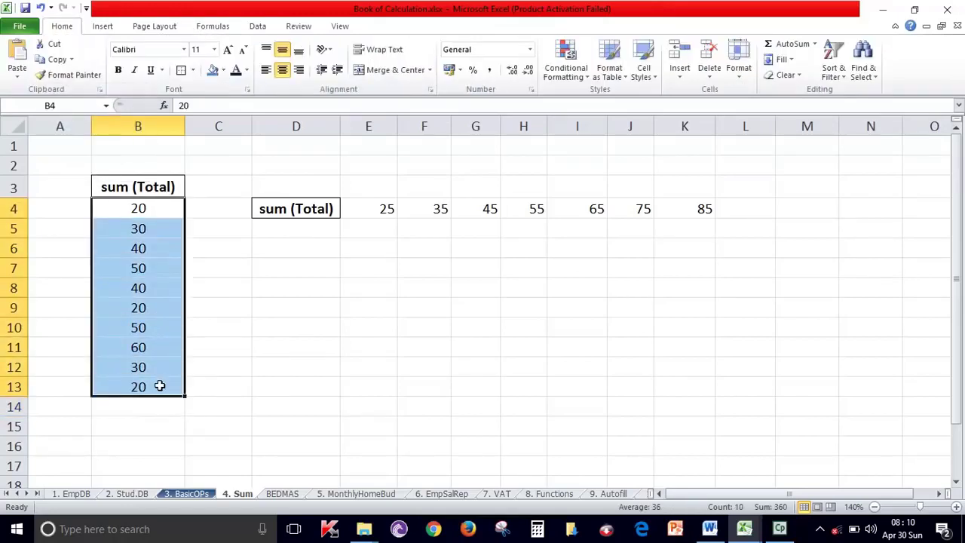
click(784, 45)
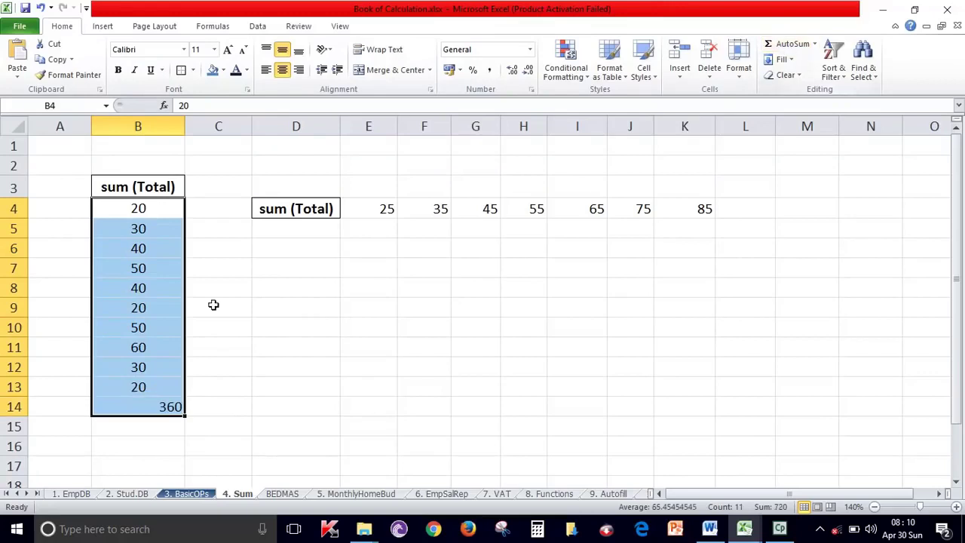
click(143, 406)
key(Delete)
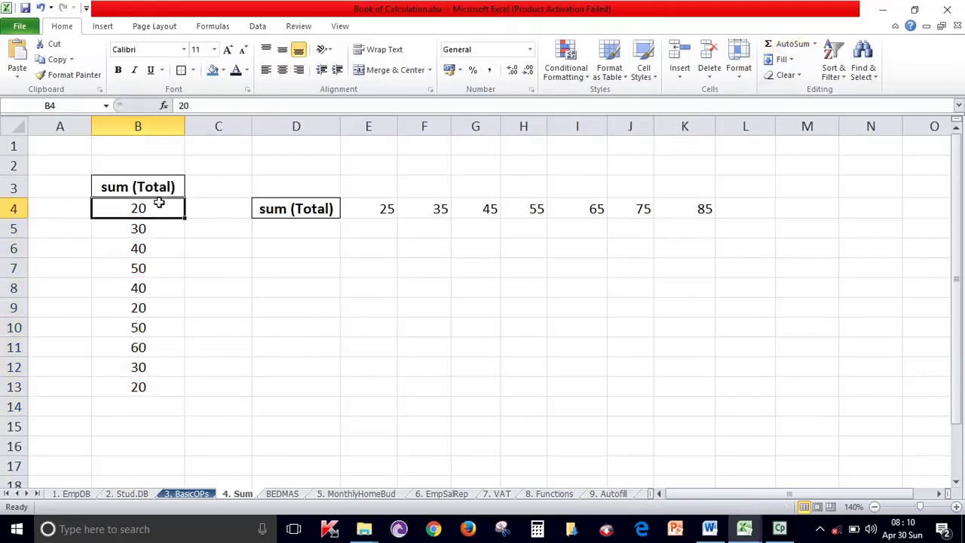
drag(159, 205, 164, 386)
click(320, 349)
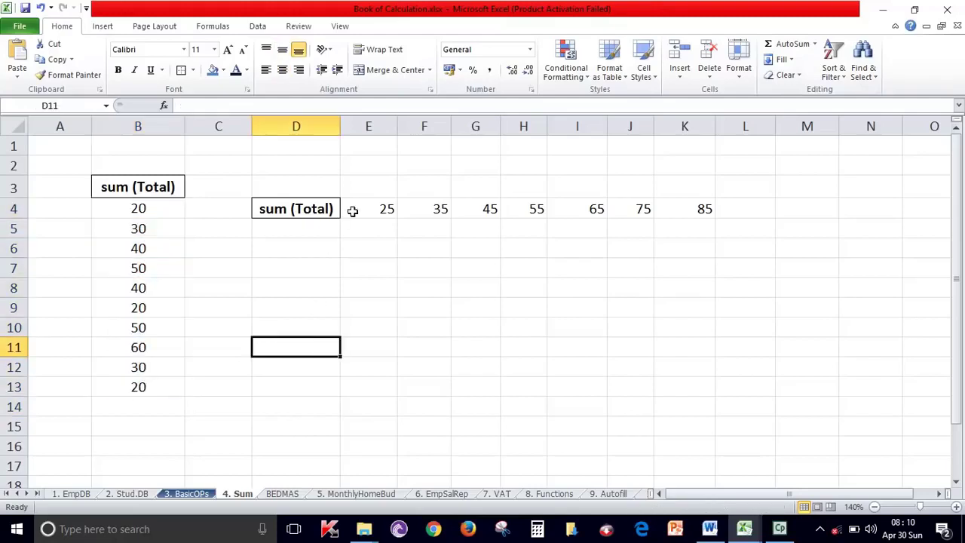
Step: AutoSum the row 4 numbers E4:K4 into L4, giving 385
drag(354, 208, 680, 210)
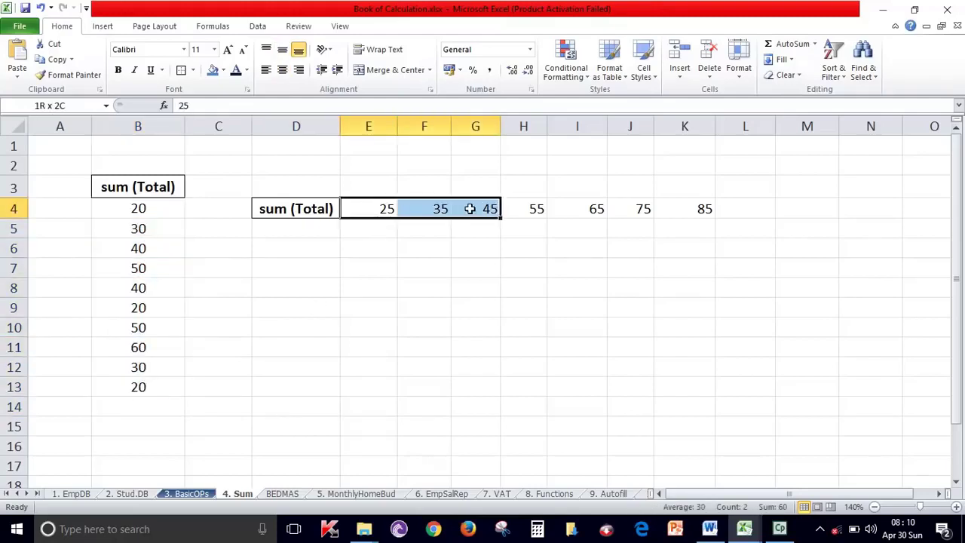
click(743, 211)
drag(368, 210, 701, 210)
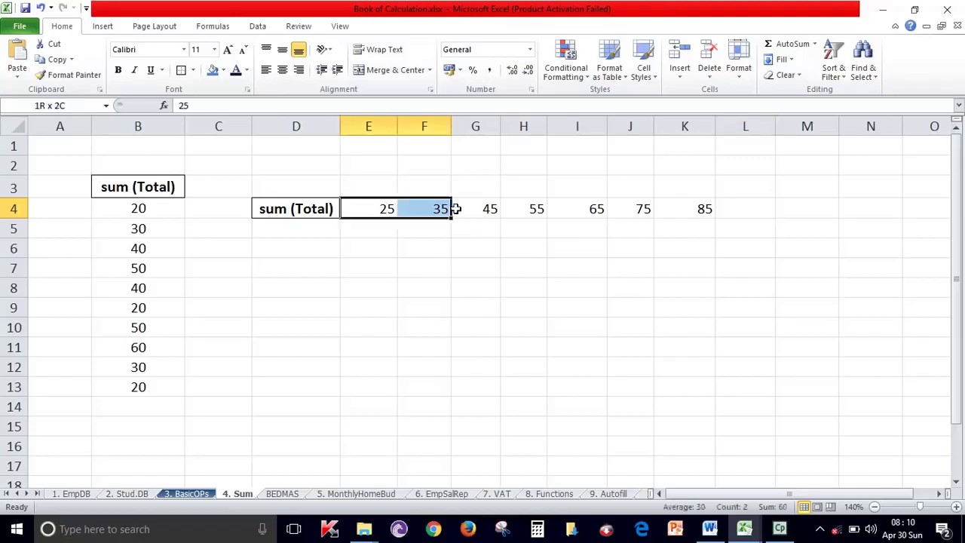
click(788, 43)
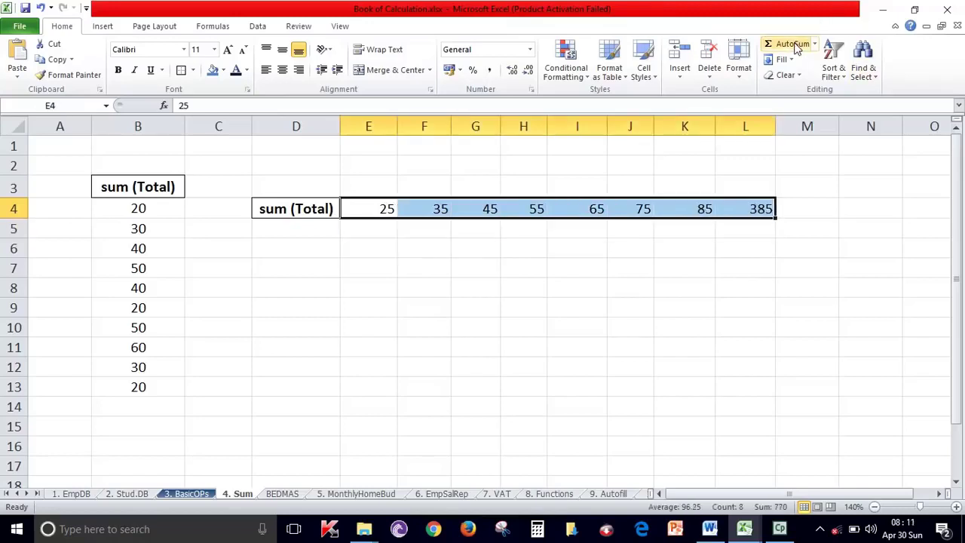
Step: Enter =SUM(E4:L4) in M4 by dragging the range, showing 770
click(815, 208)
text(=sum()
drag(370, 208, 727, 211)
text())
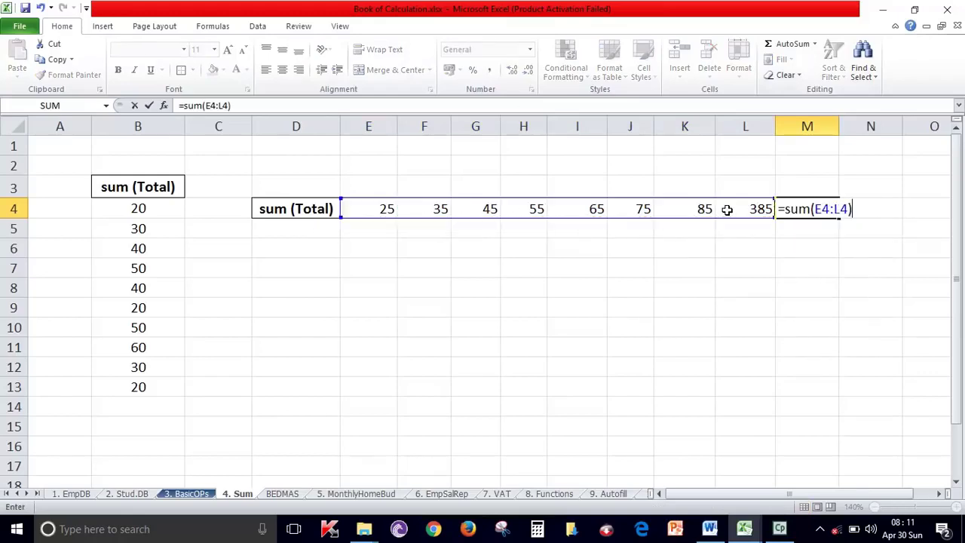
key(Return)
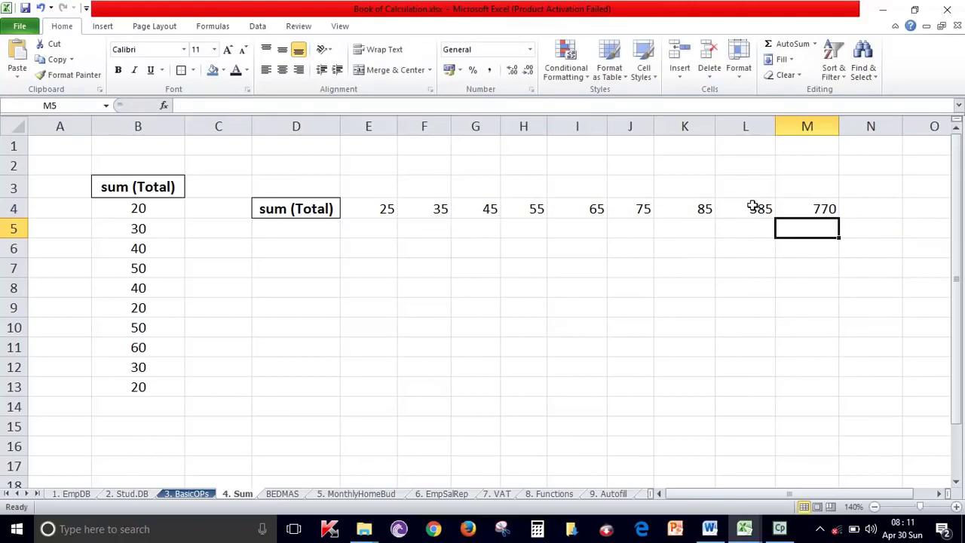
drag(752, 208, 703, 211)
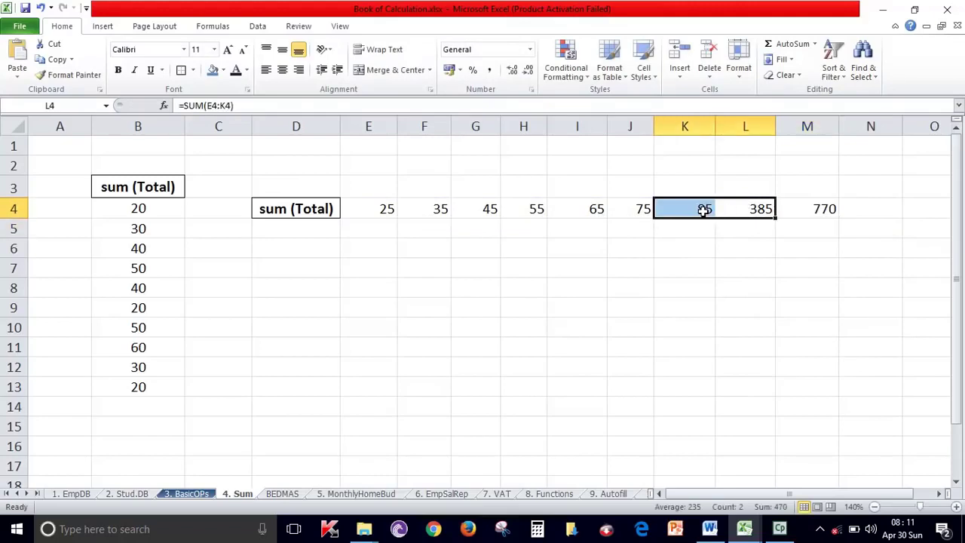
Step: Widen column H slightly and select B14 below the column B numbers
drag(546, 126, 570, 125)
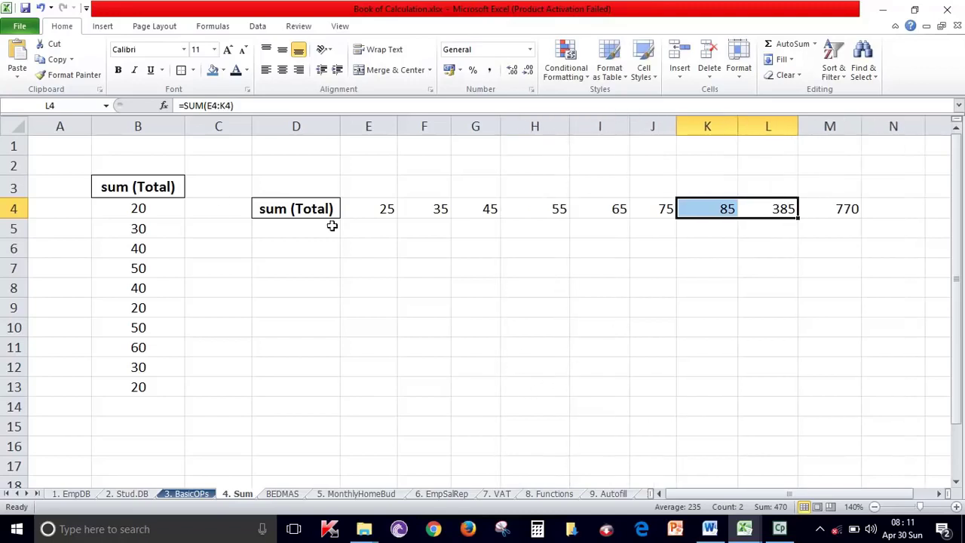
drag(133, 212, 138, 387)
click(141, 405)
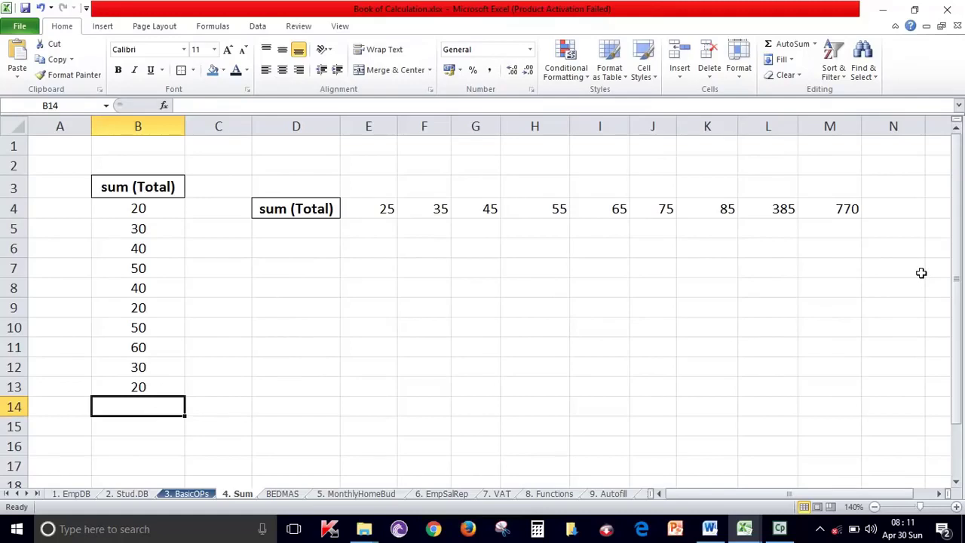
Step: Insert AutoSum > Sum in H13 pointing at B4:B13, showing 360
click(540, 394)
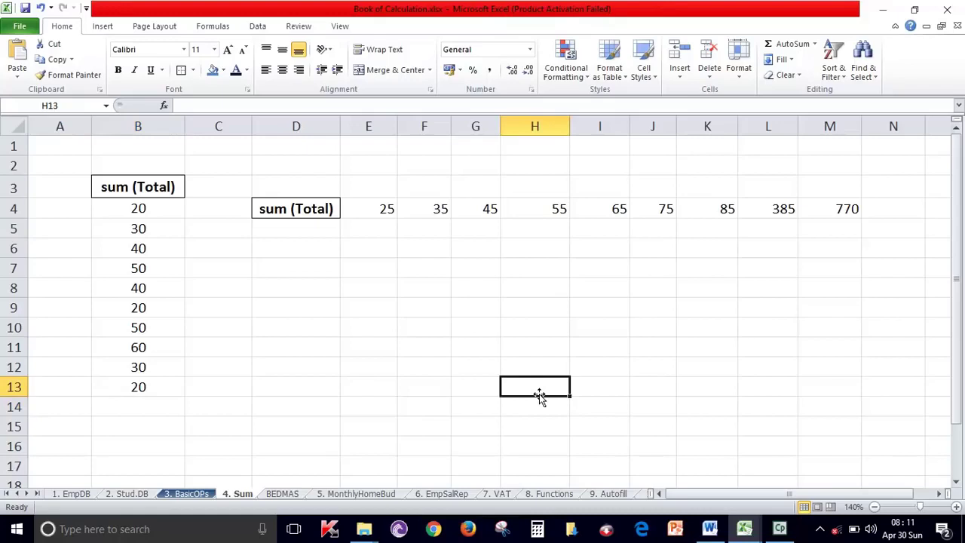
click(215, 26)
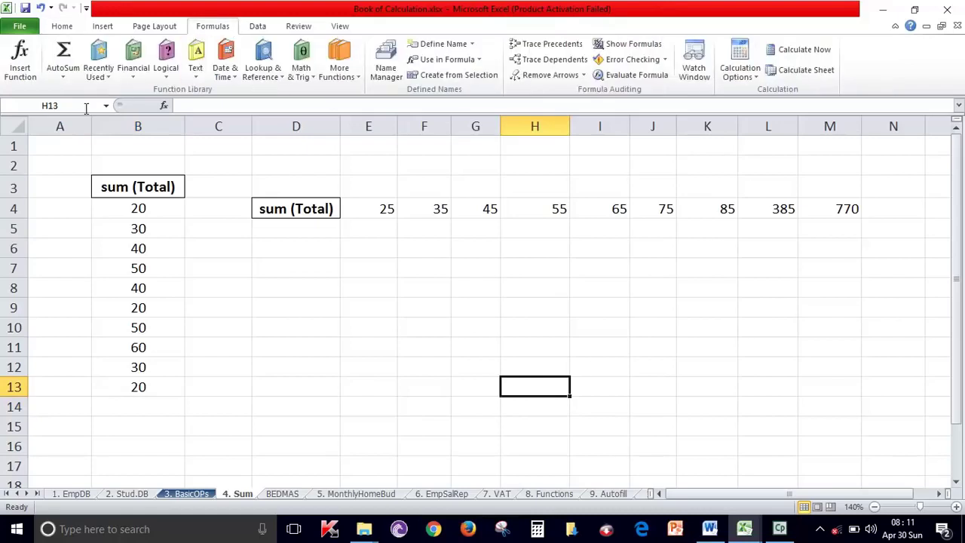
click(69, 78)
click(83, 92)
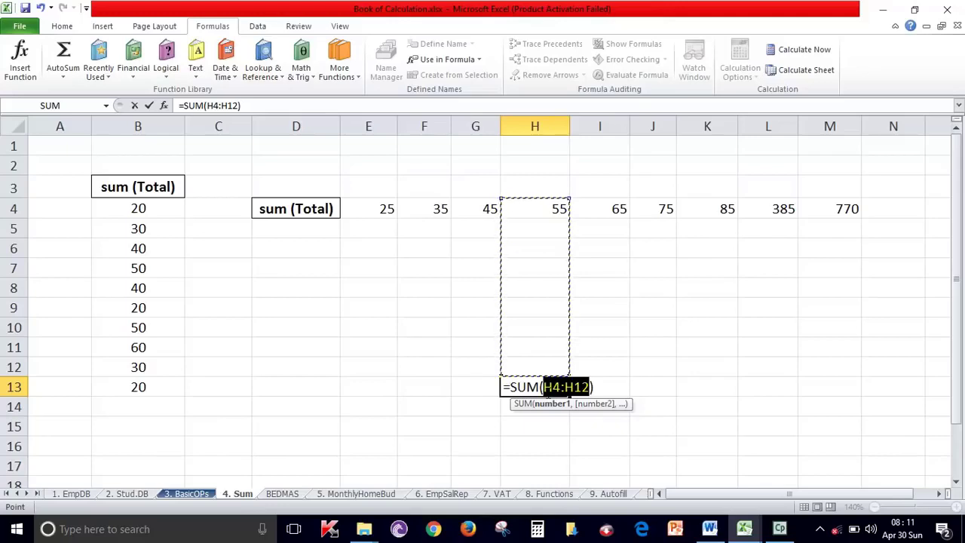
drag(151, 209, 152, 384)
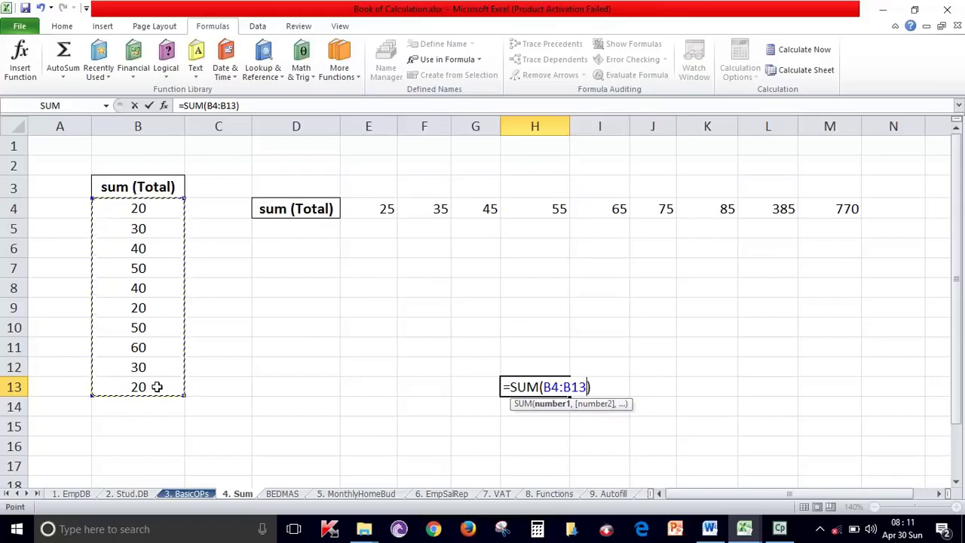
key(Return)
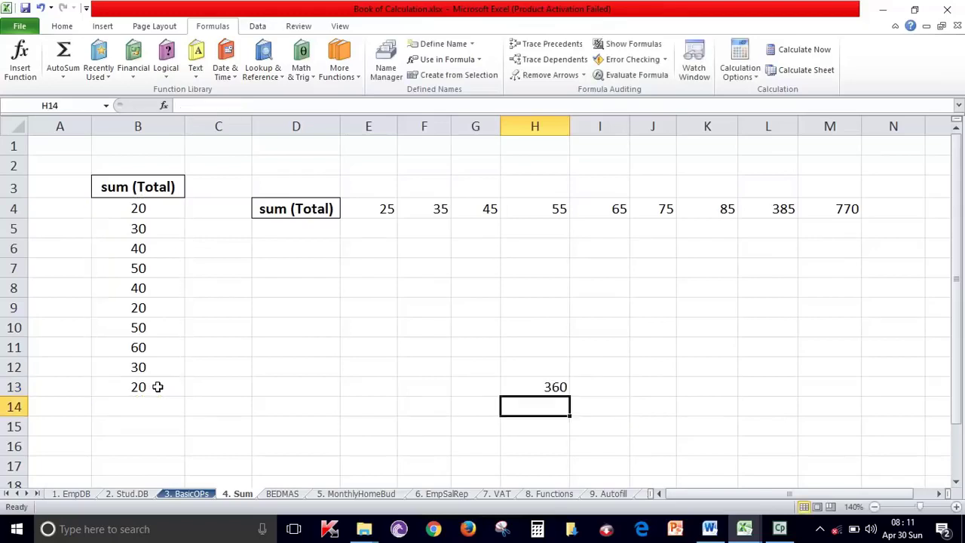
click(551, 388)
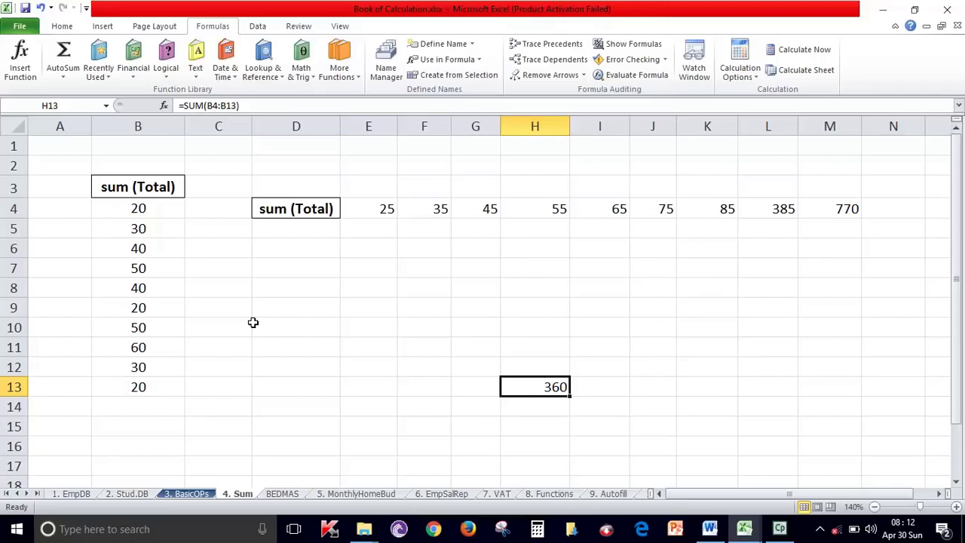
Step: Return to the Home tab and select the column B numbers B4:B13
click(56, 28)
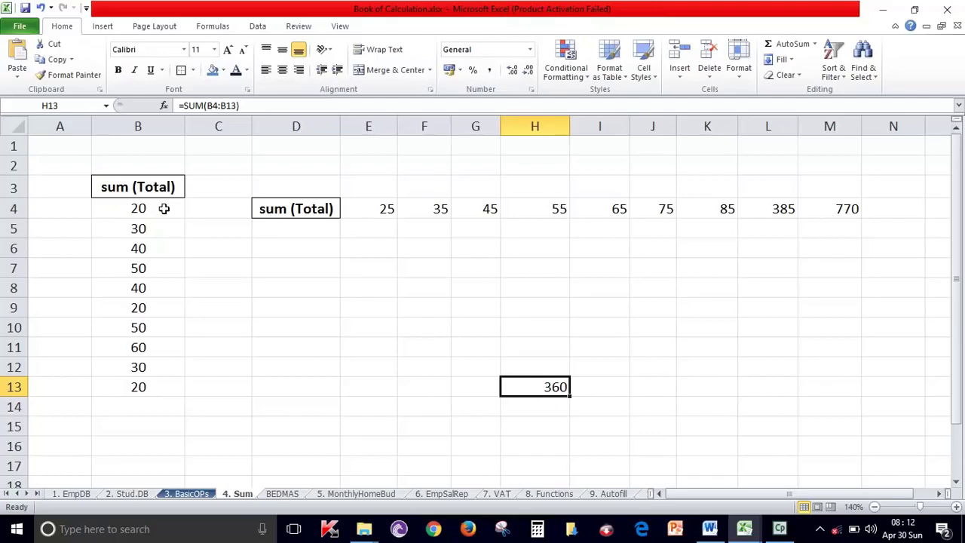
click(213, 269)
click(155, 211)
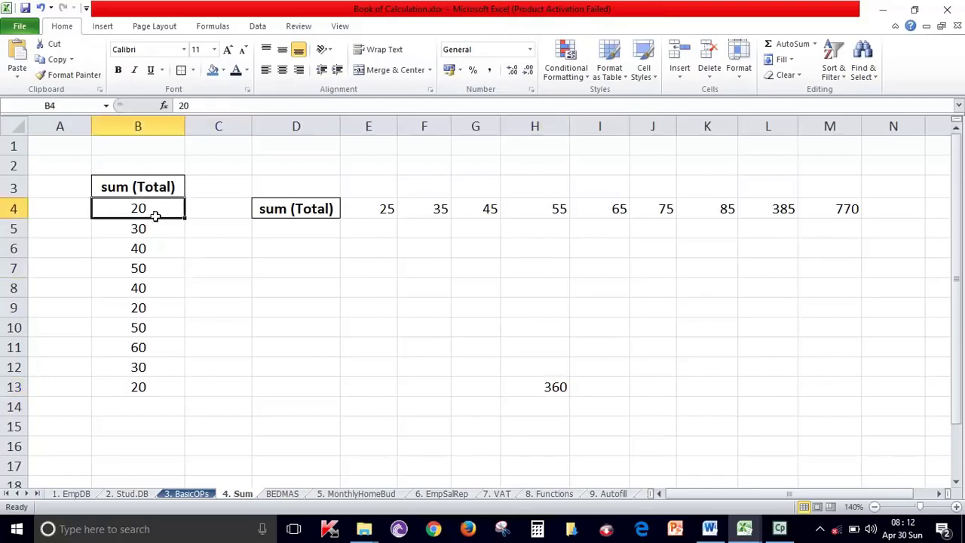
drag(155, 217, 132, 388)
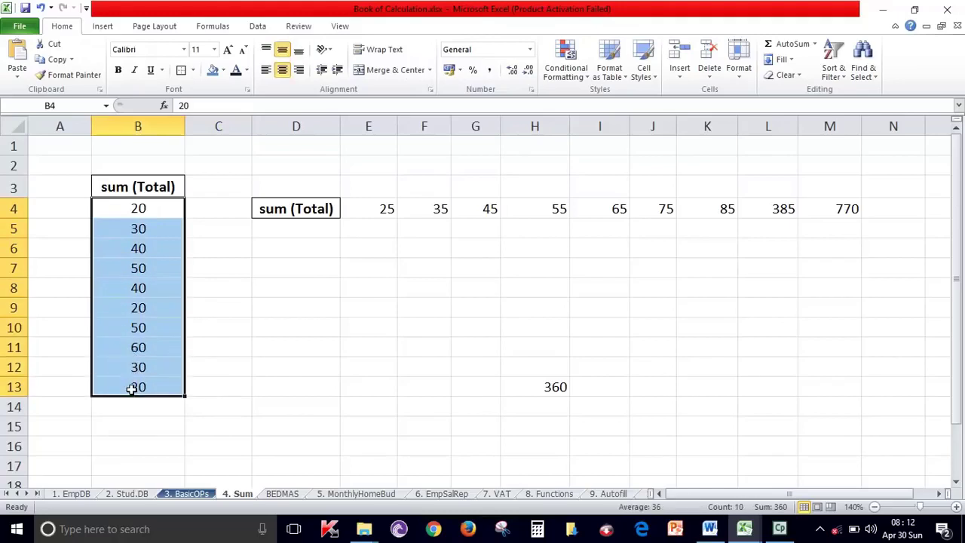
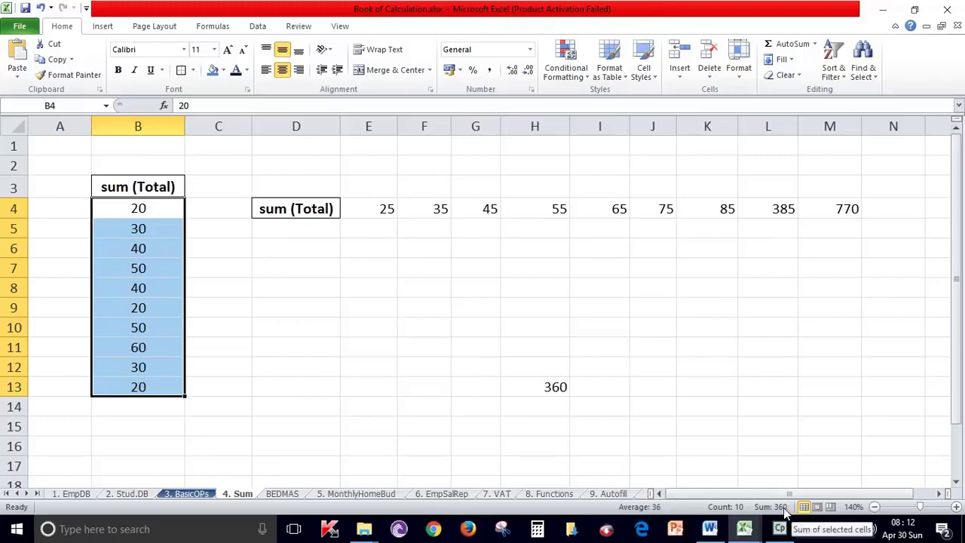
Step: Read the status-bar sums of B4:B5 and B4:B13, then go to the BEDMAS sheet
click(736, 426)
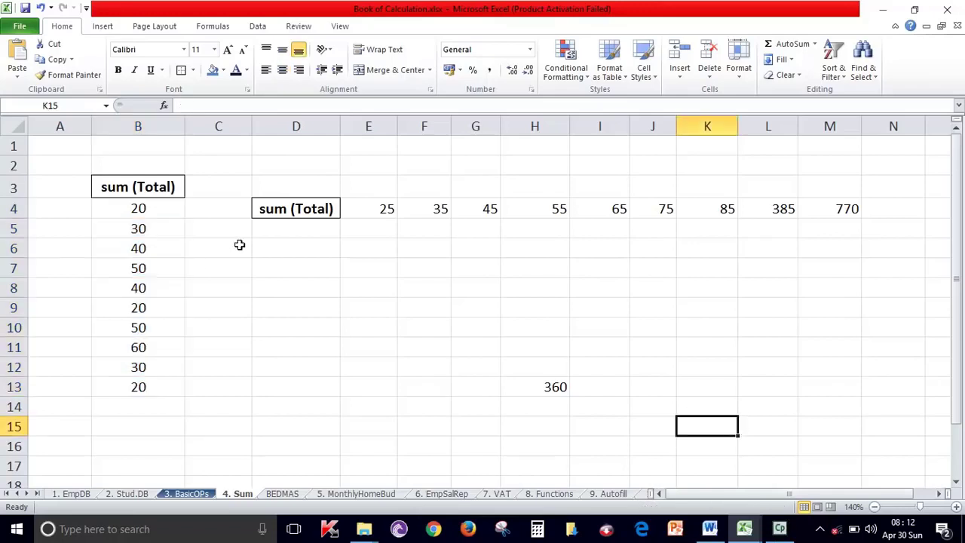
drag(130, 211, 155, 230)
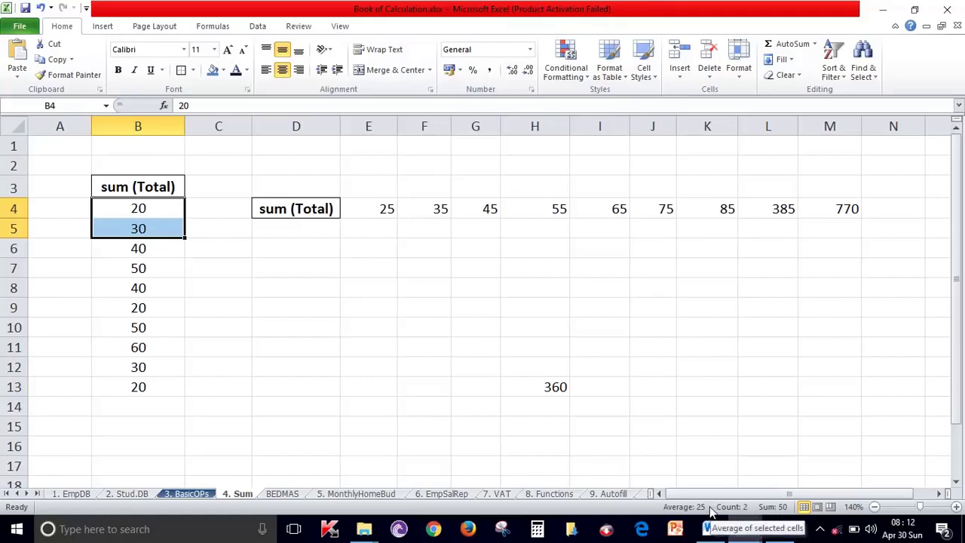
click(320, 300)
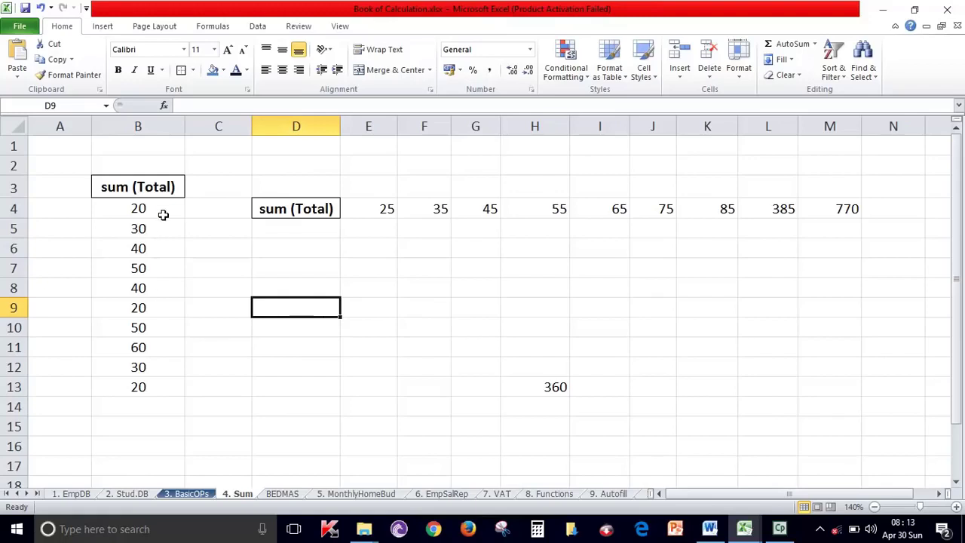
drag(163, 215, 136, 385)
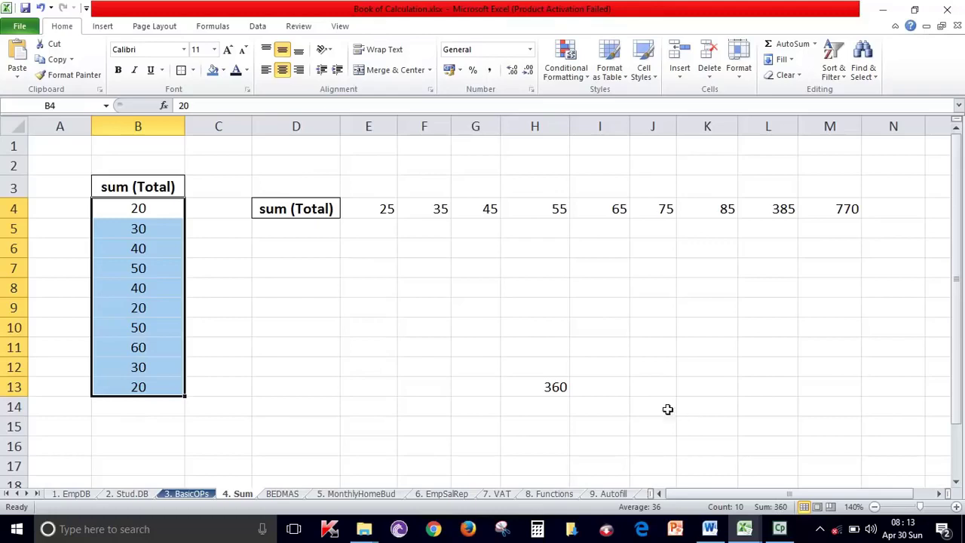
click(317, 345)
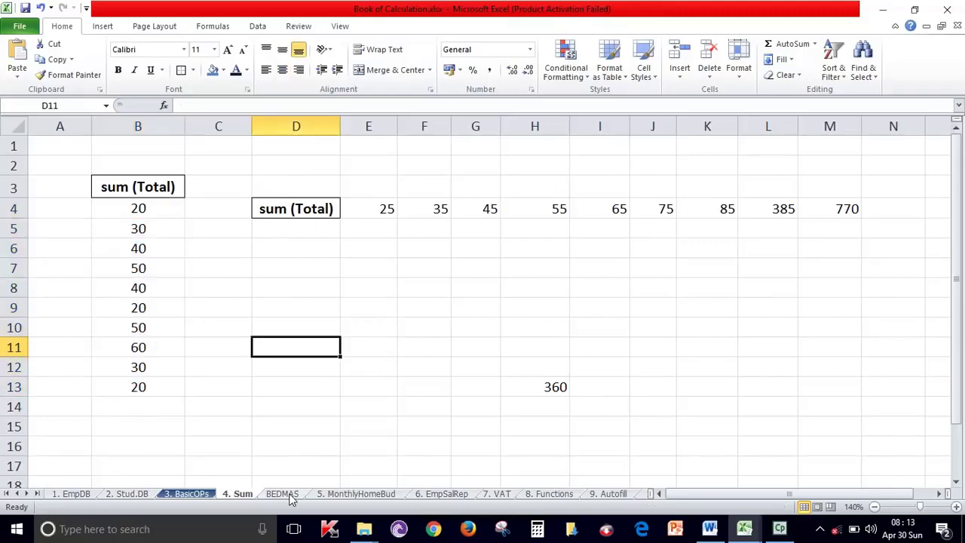
click(290, 494)
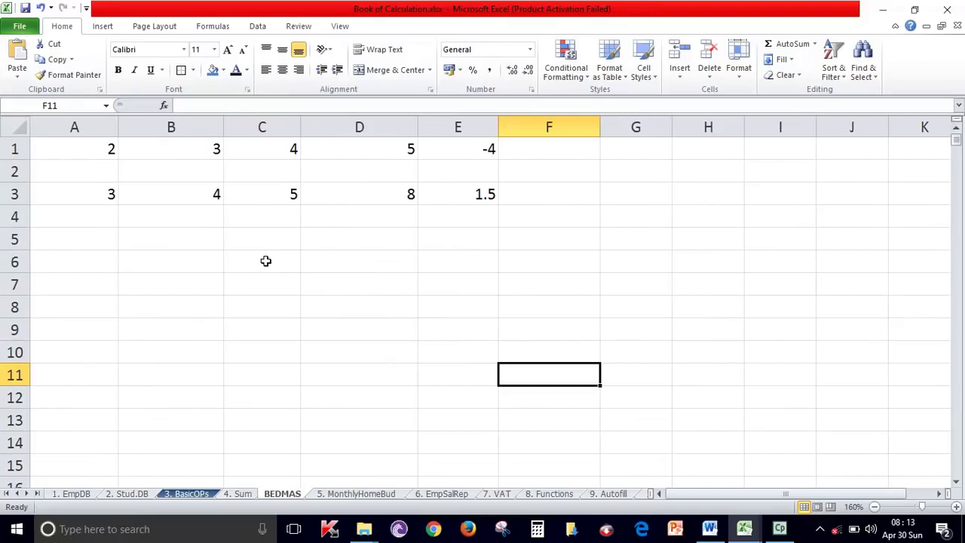
Step: Enter =5+6*2 in D8 so it shows 17, and check the formula
click(310, 313)
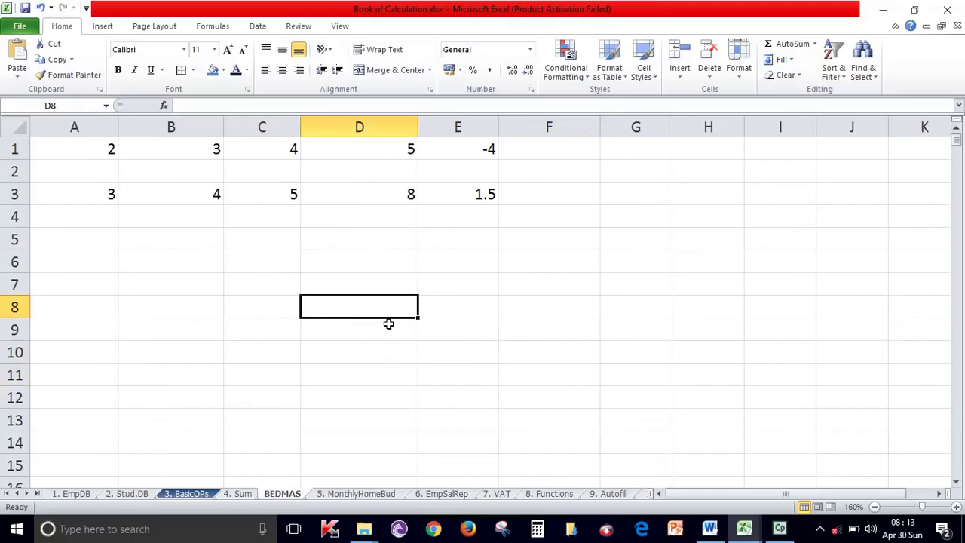
text(=5+)
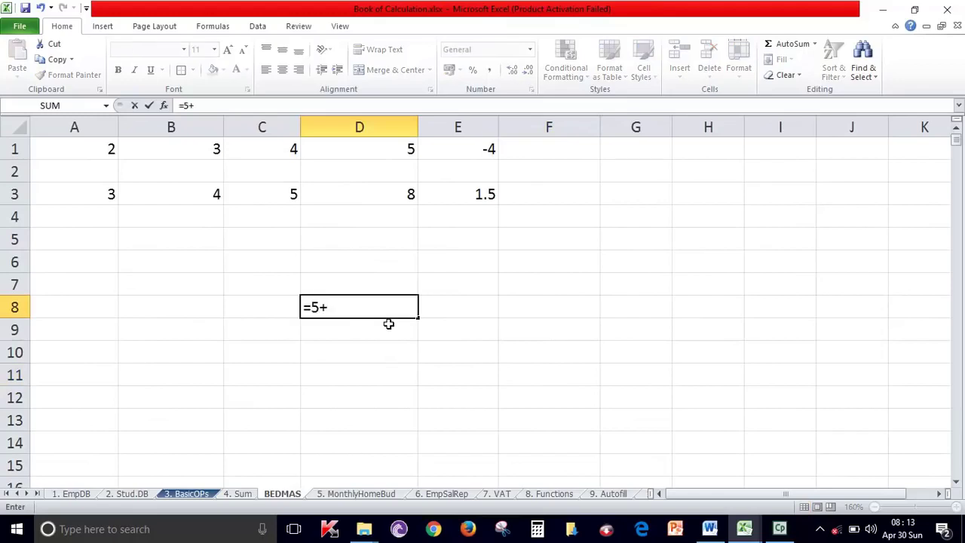
text(6*2)
key(Return)
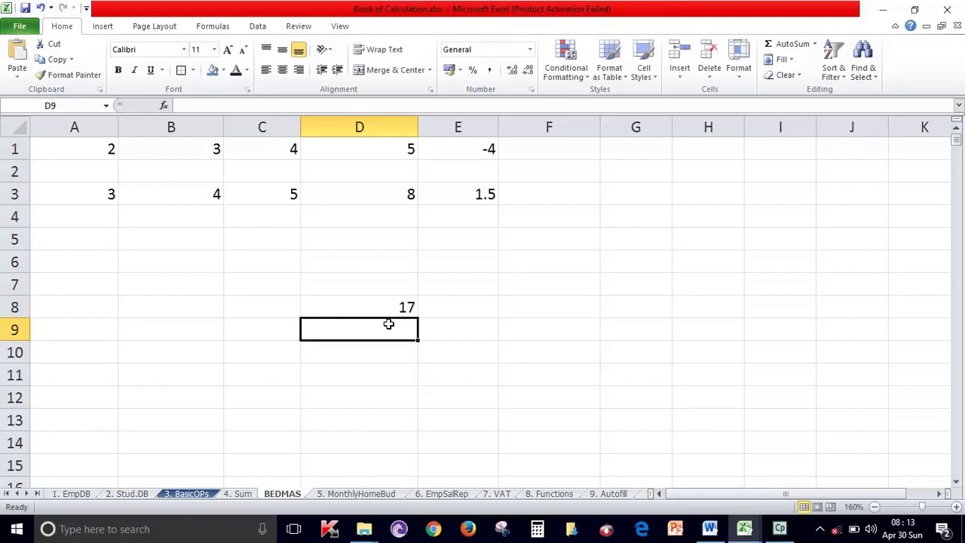
double_click(393, 306)
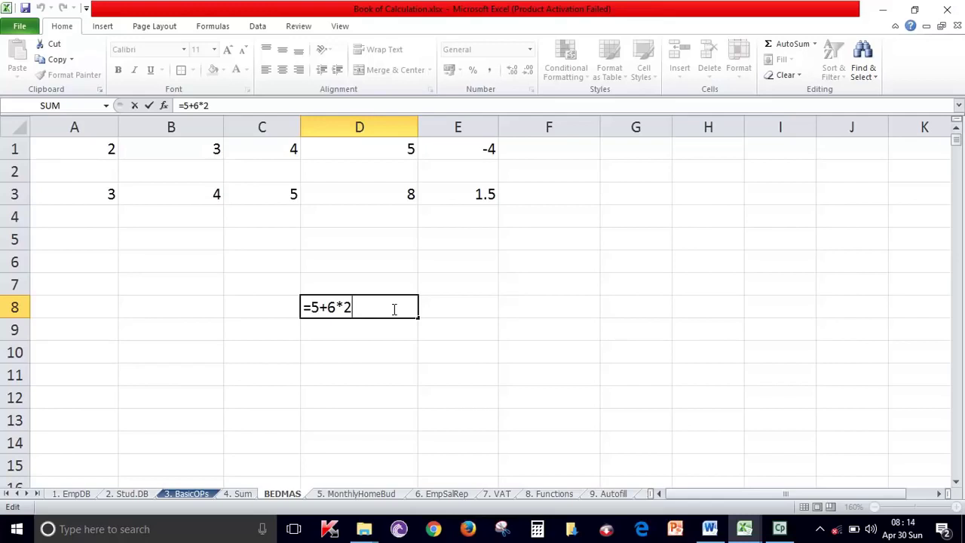
click(363, 368)
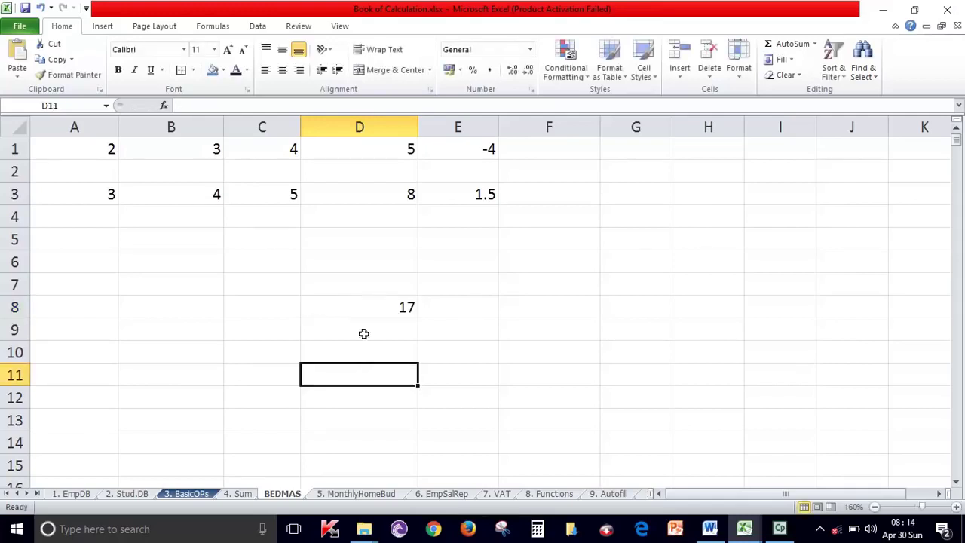
scroll(204, 339, down, 5)
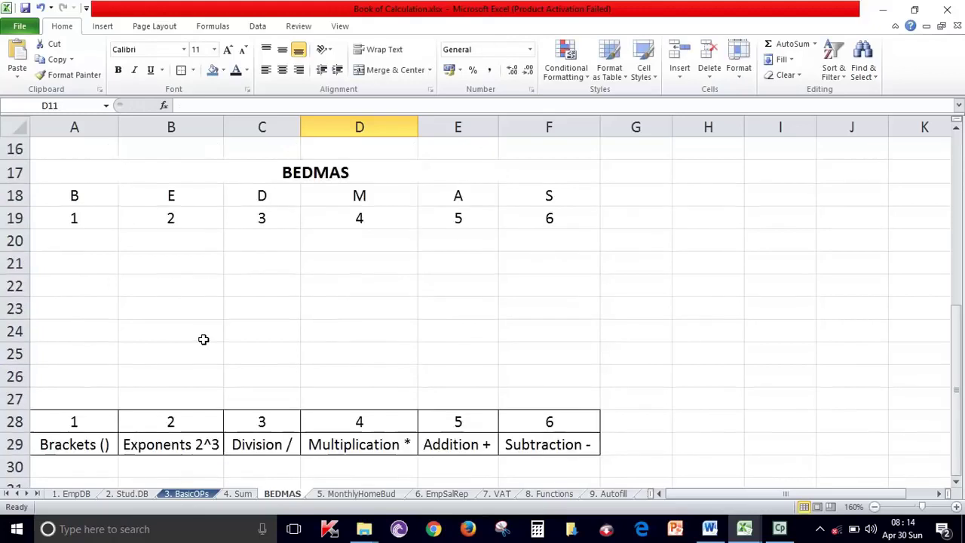
Step: Walk through the precedence table: Brackets, Exponents, Division with Multiplication, Addition, Subtraction
scroll(204, 339, down, 1)
scroll(568, 420, down, 1)
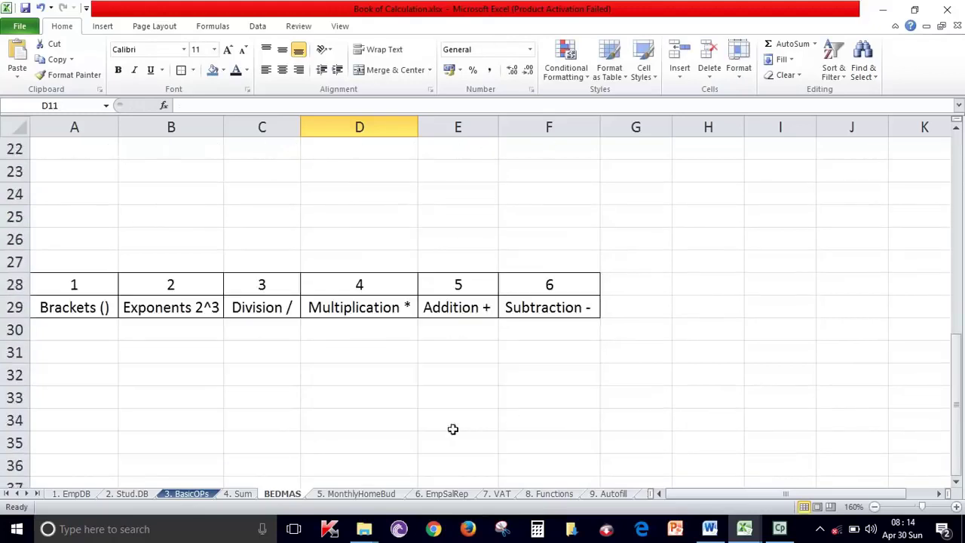
click(99, 310)
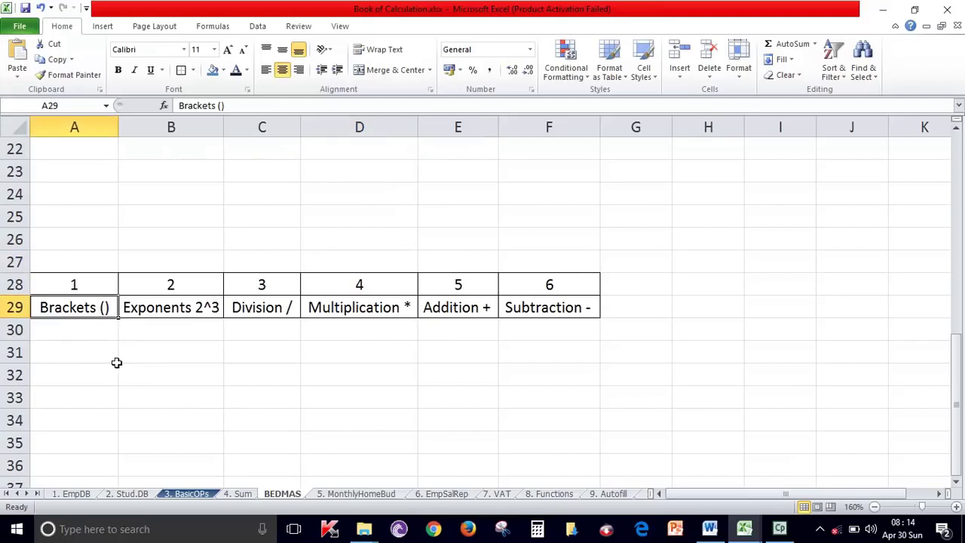
click(156, 303)
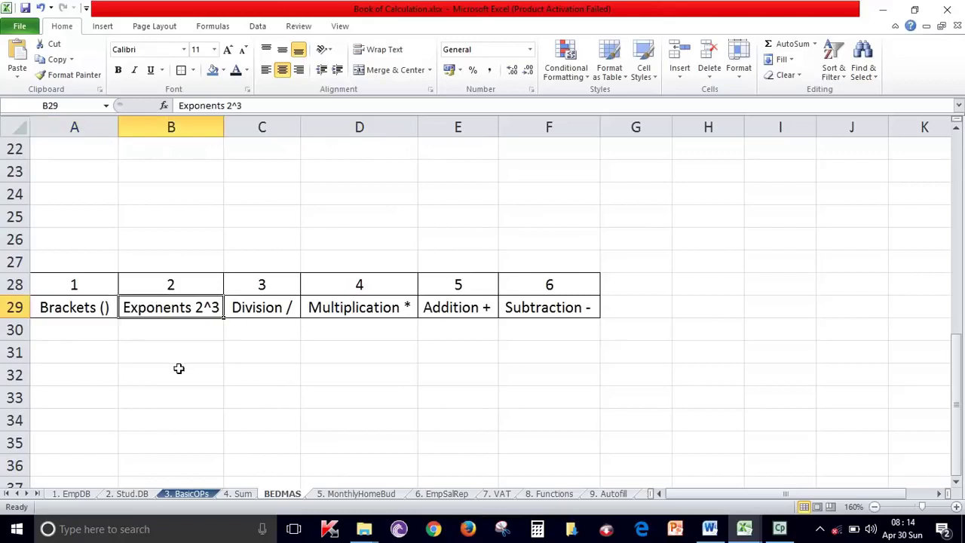
click(254, 310)
click(341, 305)
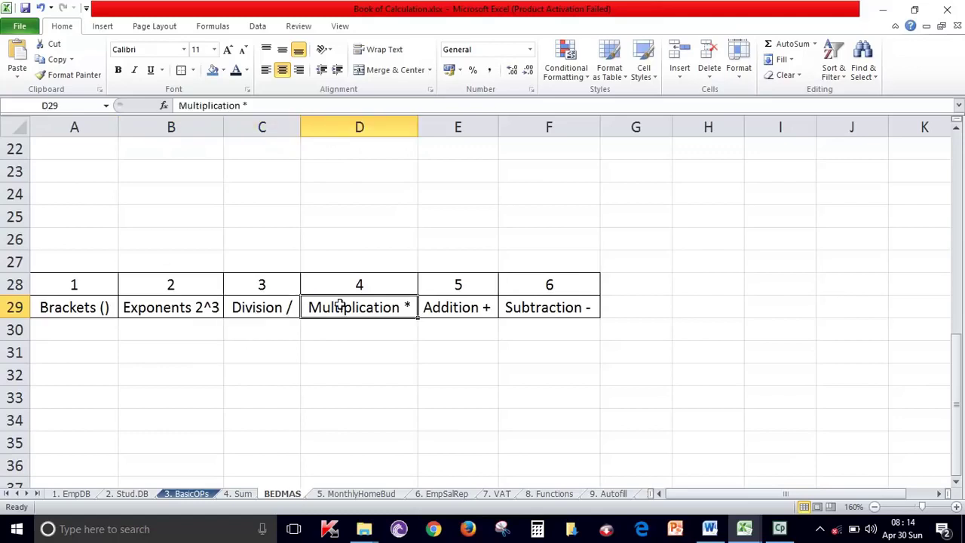
drag(271, 308, 353, 307)
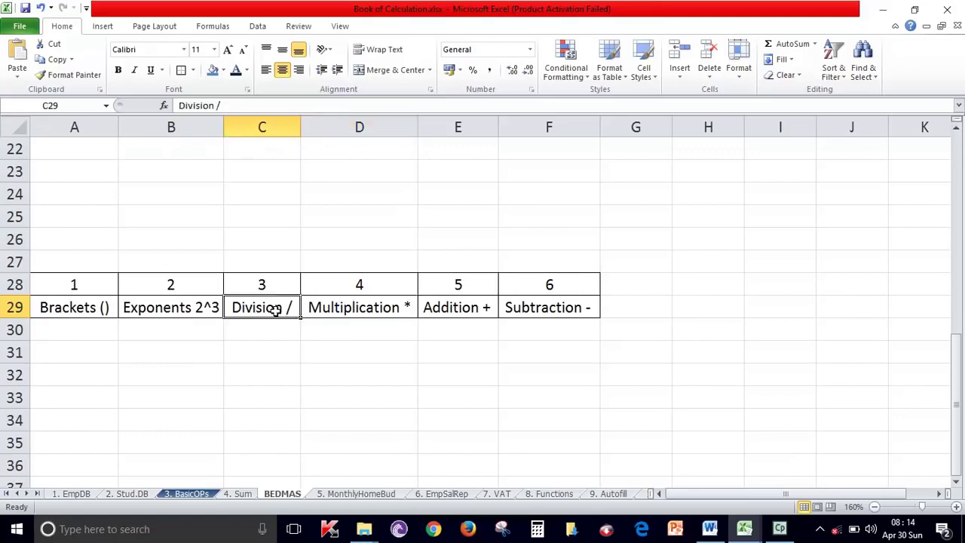
click(485, 309)
click(532, 307)
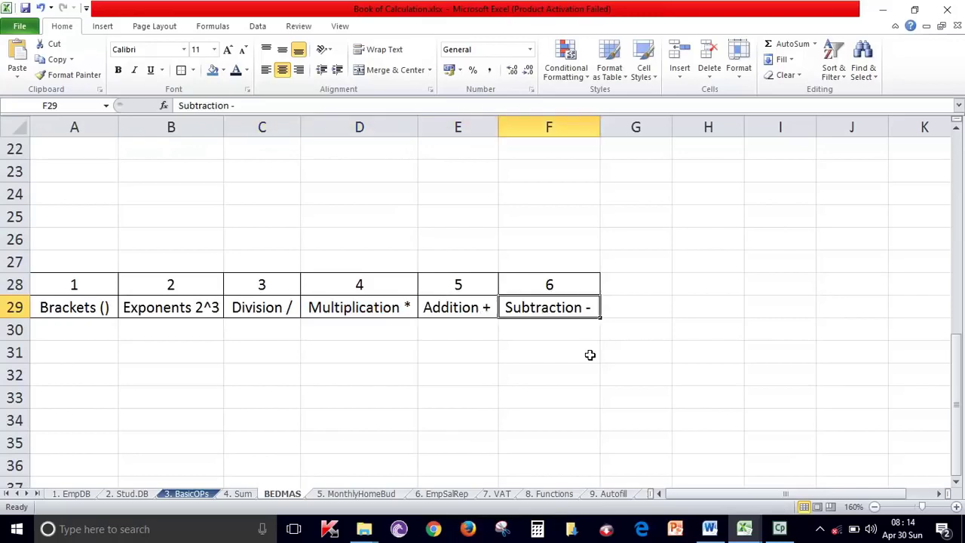
Step: Point out each letter of BEDMAS: B, E, D, M, A, S
scroll(590, 355, up, 2)
scroll(590, 355, up, 1)
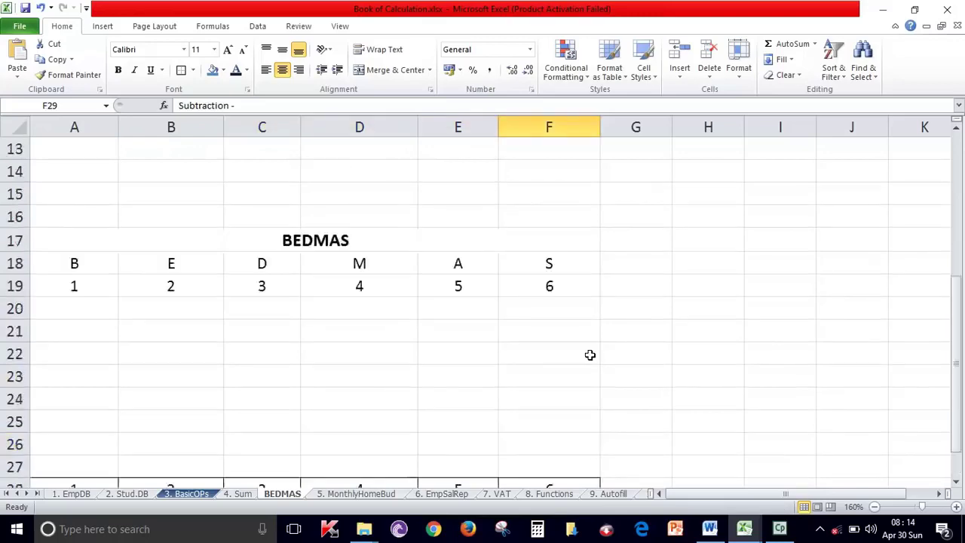
scroll(528, 340, up, 1)
drag(70, 331, 520, 324)
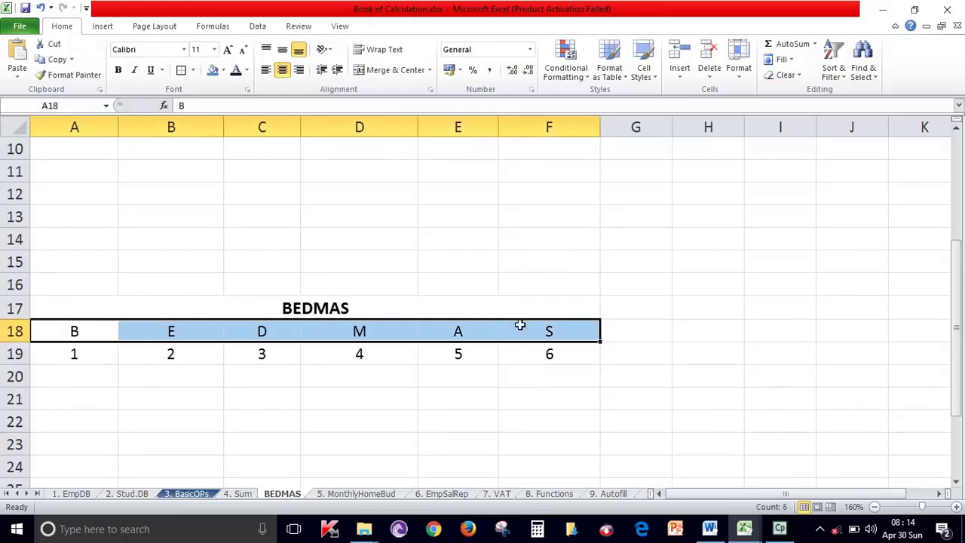
click(83, 337)
click(178, 330)
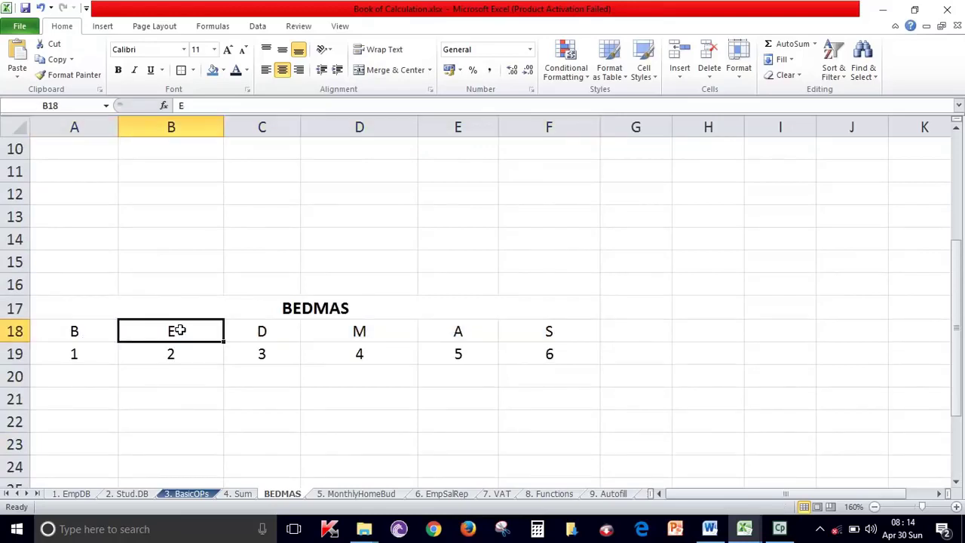
click(267, 332)
scroll(267, 332, down, 3)
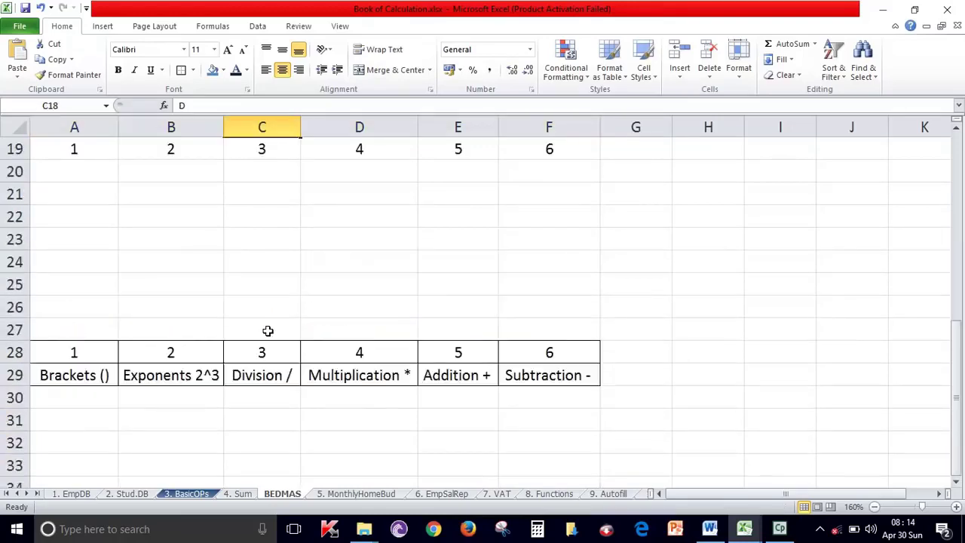
scroll(267, 332, up, 2)
click(359, 264)
click(450, 258)
scroll(469, 324, down, 1)
scroll(469, 325, up, 2)
click(540, 326)
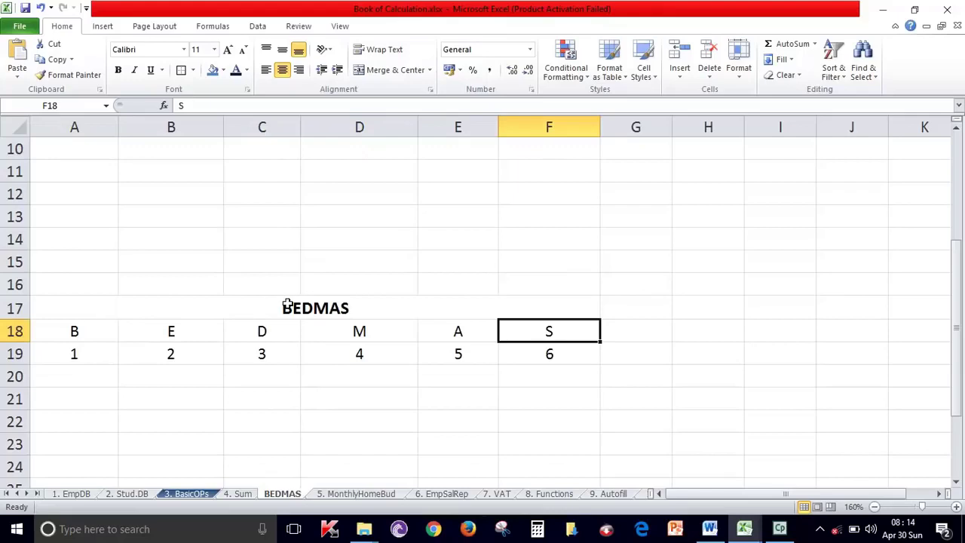
Step: Return to the top and reopen the D8 formula =5+6*2 for editing
scroll(351, 307, up, 2)
scroll(345, 306, up, 1)
click(351, 306)
double_click(356, 307)
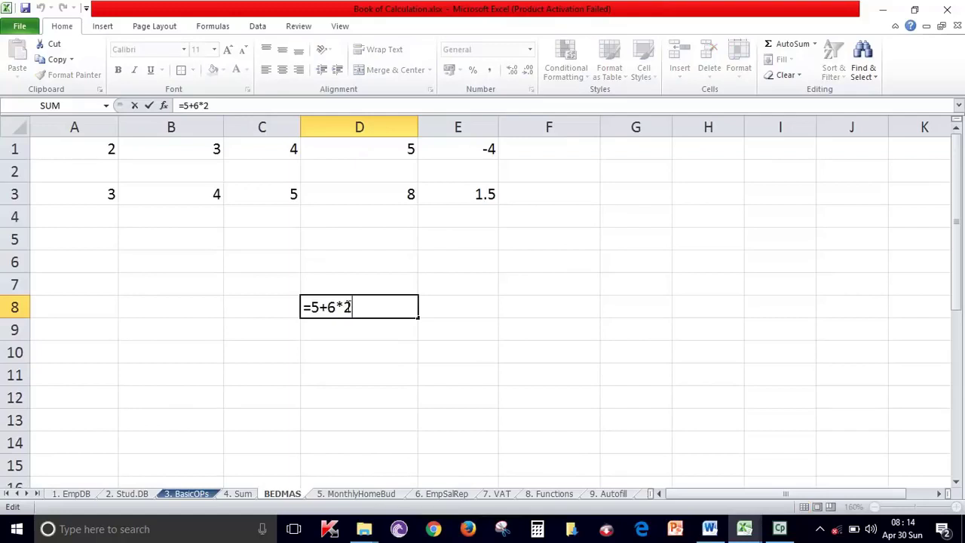
Step: Highlight the 6*2 part of D8's formula, then commit it unchanged, still showing 17
drag(328, 307, 365, 305)
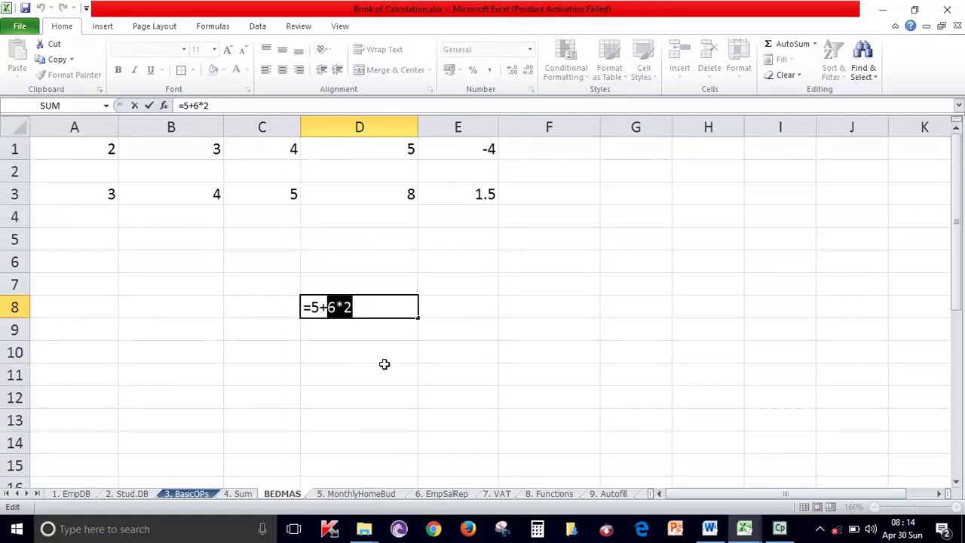
scroll(383, 364, down, 4)
scroll(383, 364, down, 2)
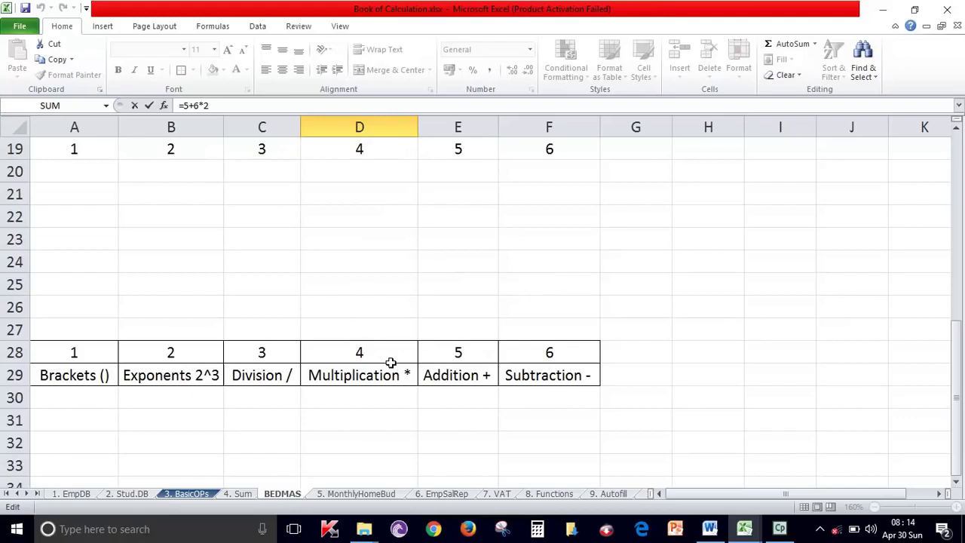
scroll(391, 363, up, 6)
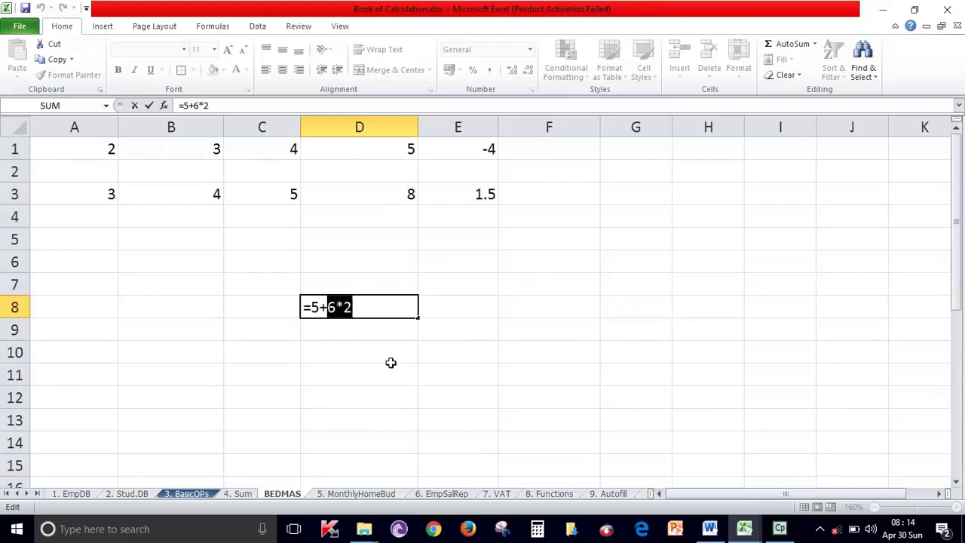
click(359, 305)
drag(330, 307, 362, 305)
key(Return)
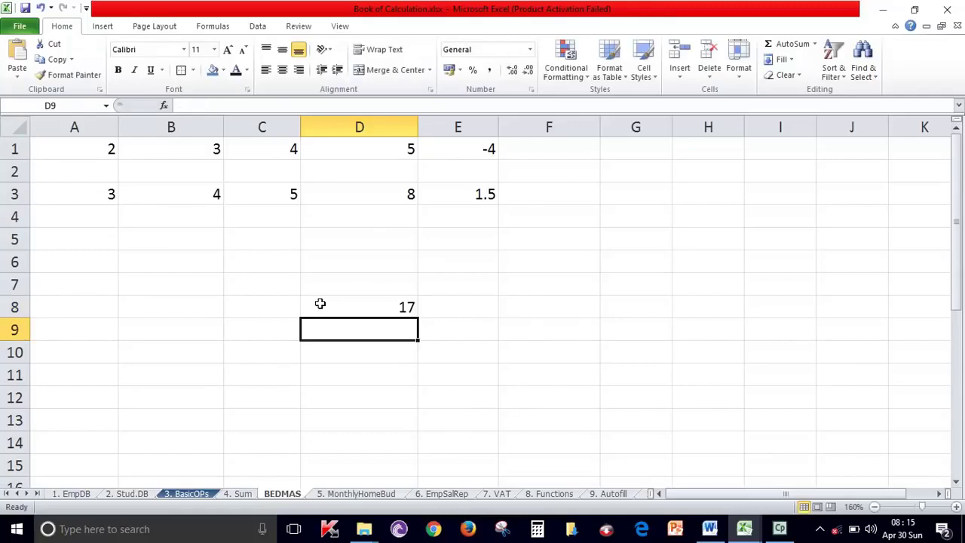
scroll(340, 340, down, 3)
scroll(342, 341, down, 2)
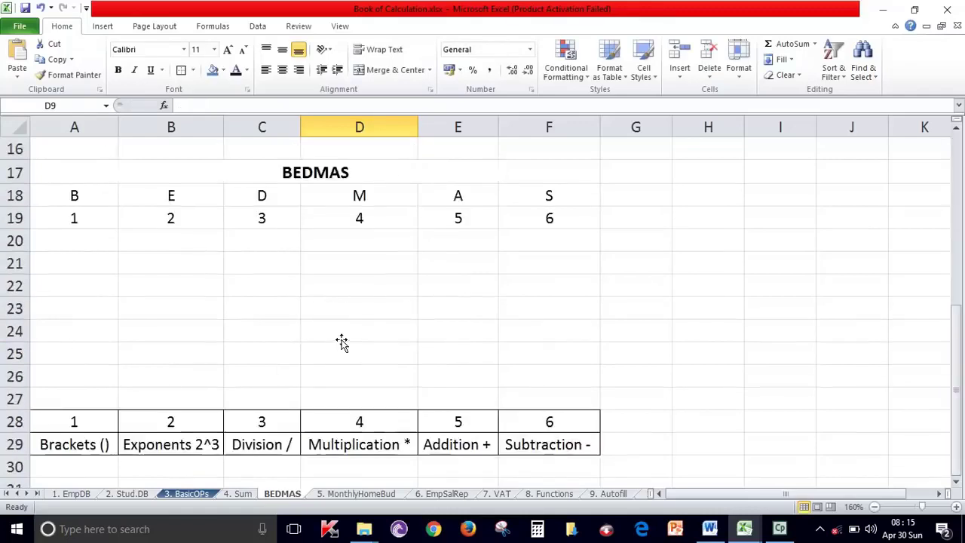
scroll(342, 342, down, 2)
scroll(451, 352, down, 1)
Step: Enter =2+2-(2+2)*2 in D33, highlighting the bracketed parts, to get -4
click(335, 333)
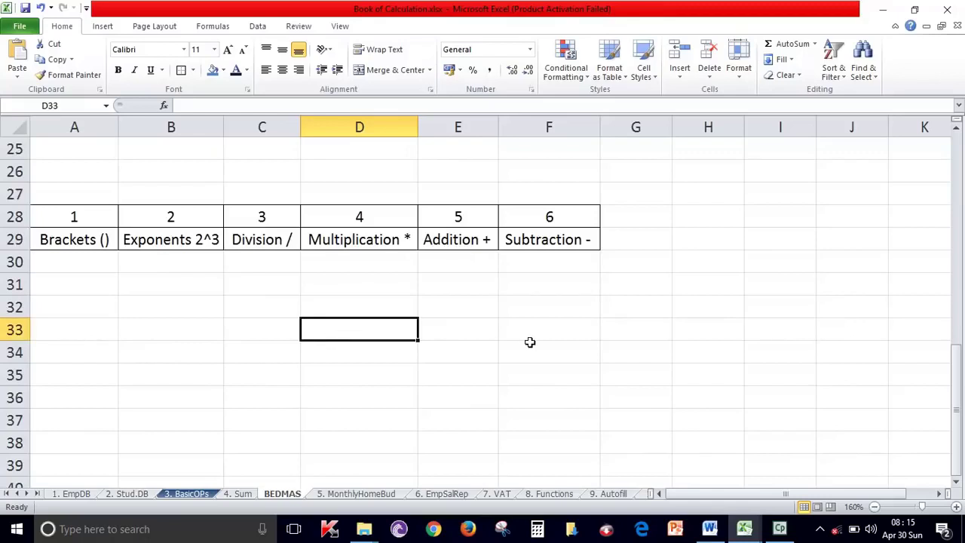
text(=)
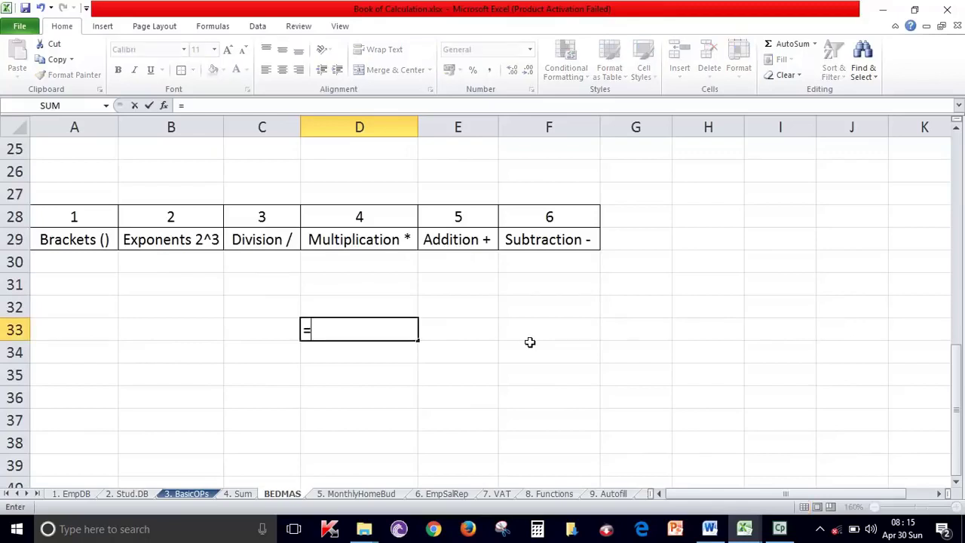
text(2+)
text(2()
key(BackSpace)
text(-()
text(2+)
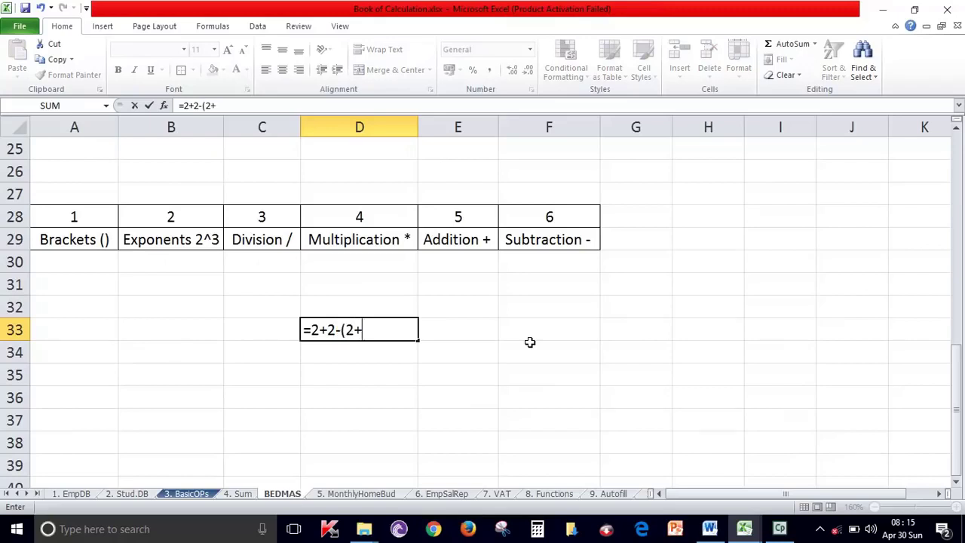
text(2))
text(*)
text(2)
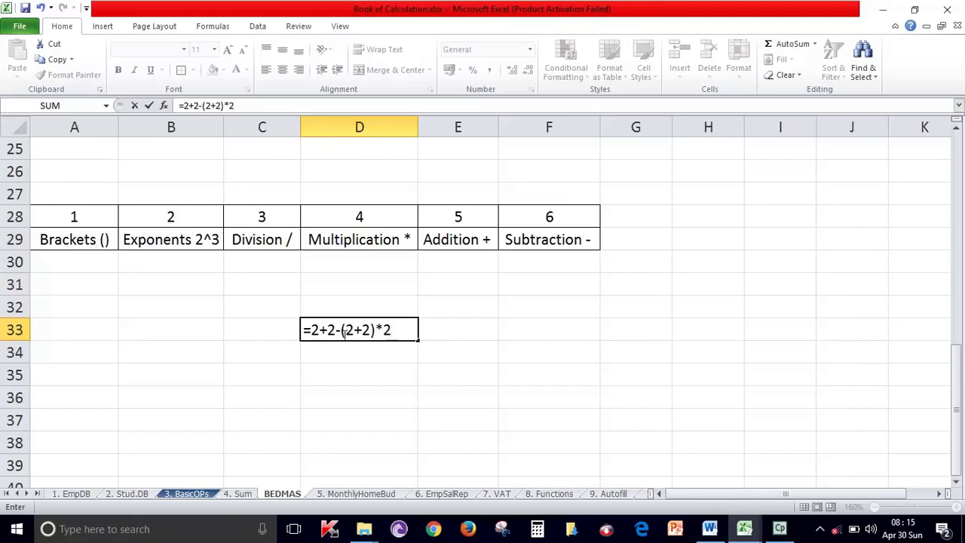
drag(341, 330, 375, 330)
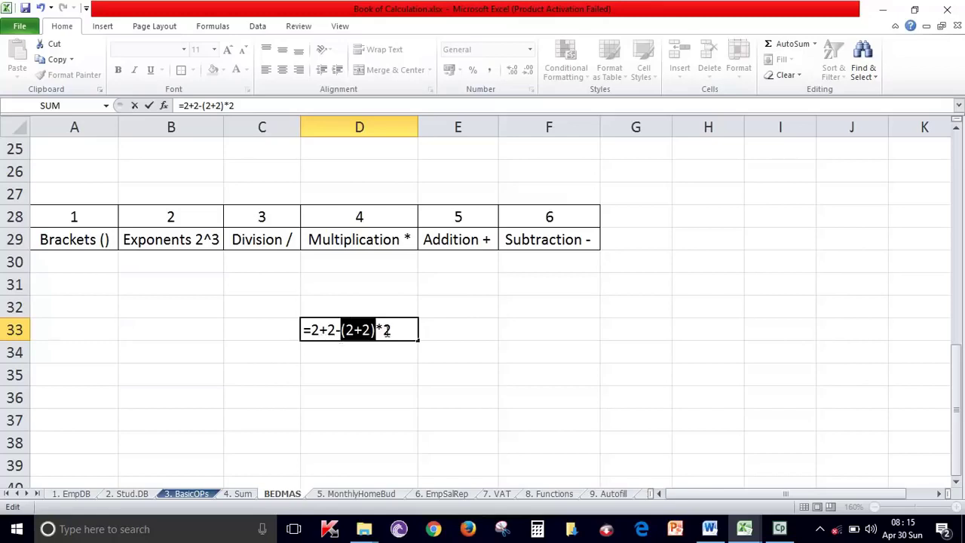
drag(392, 330, 341, 330)
click(398, 329)
key(Return)
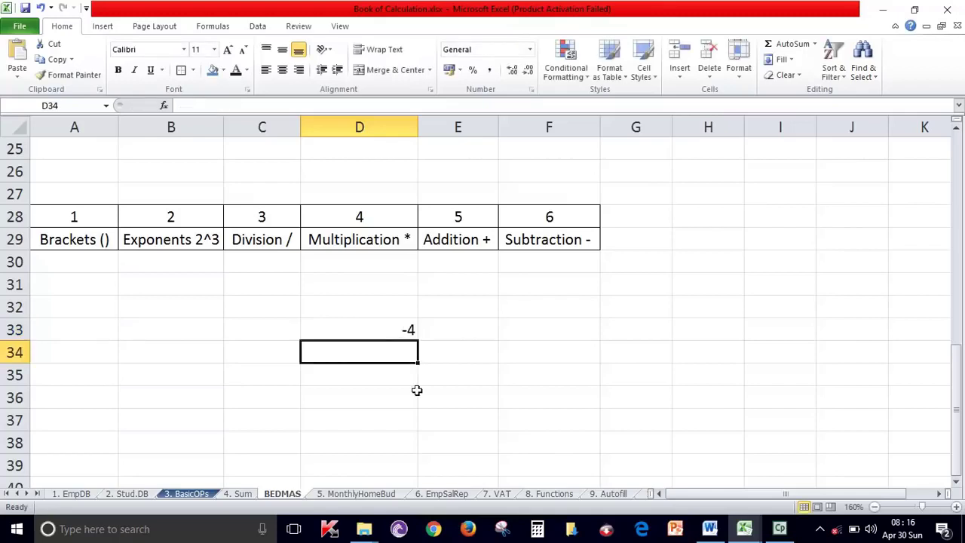
click(171, 245)
click(391, 377)
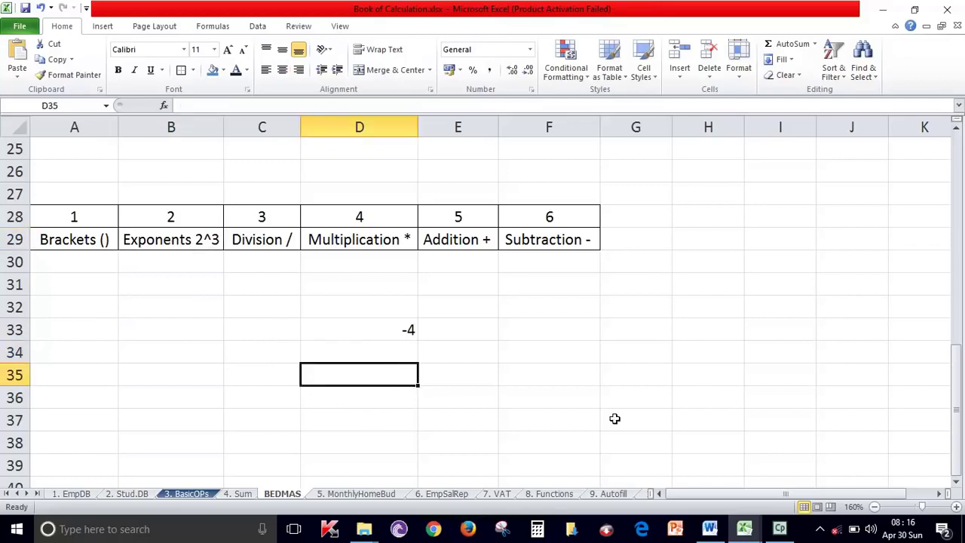
Step: Enter =2^2 in D35 so it displays 4
text(=)
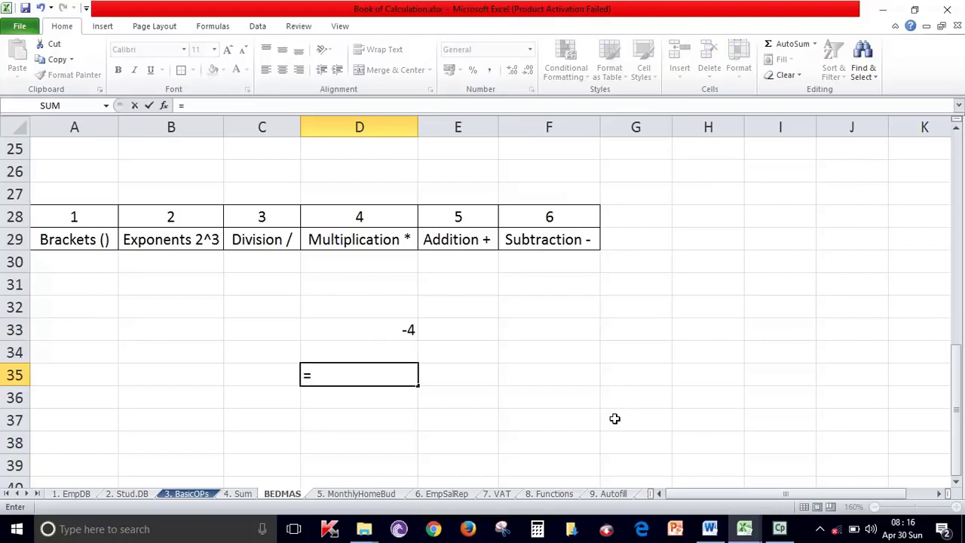
text(2)
text(^2)
key(Return)
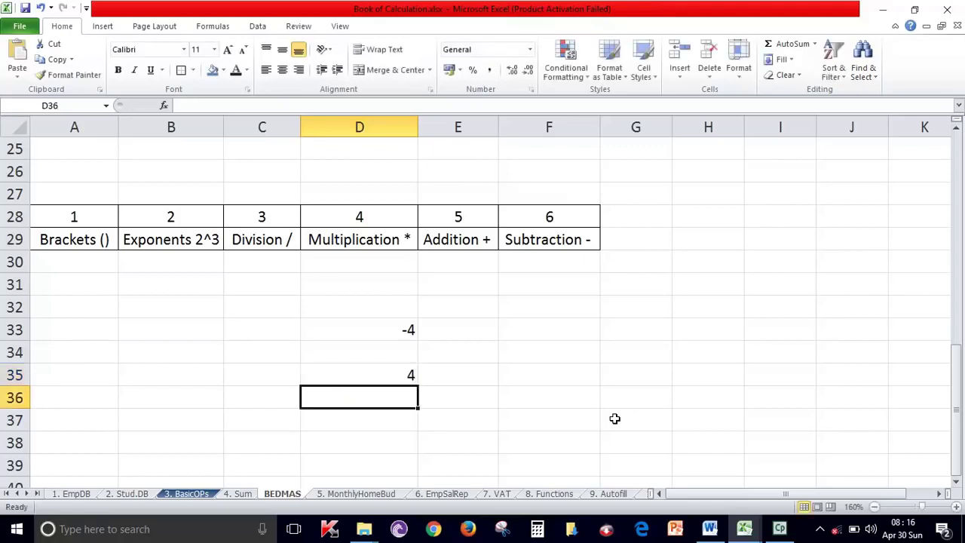
double_click(409, 374)
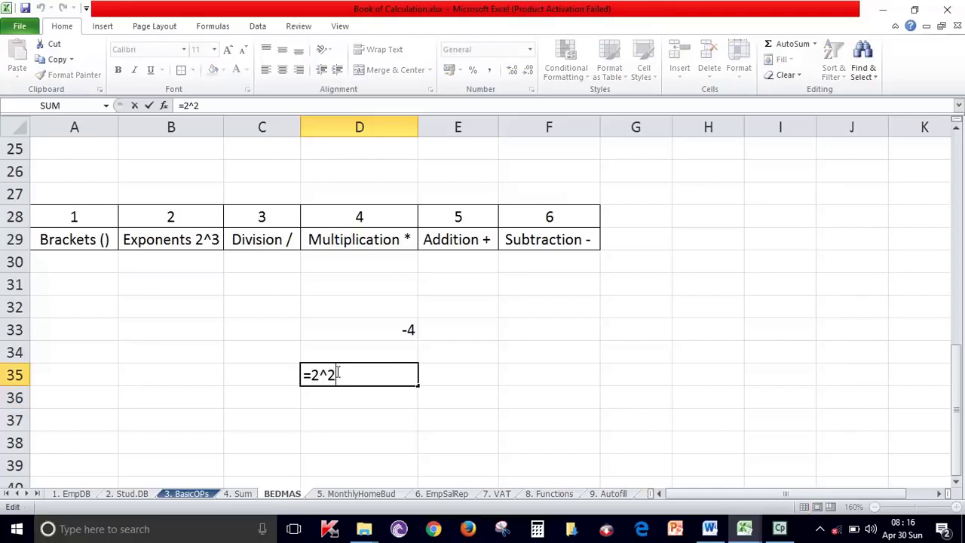
click(400, 401)
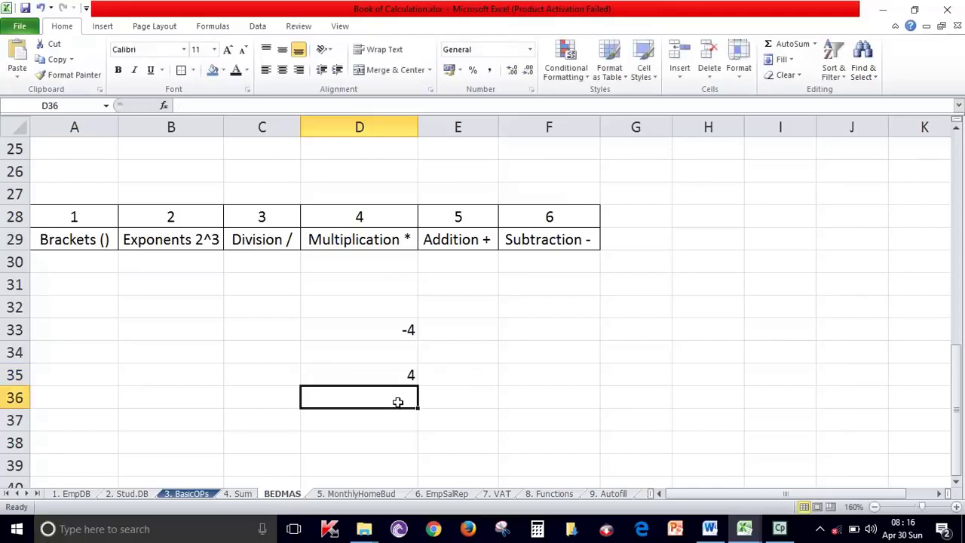
Step: Enter =6^2 in D36, then select its formula text for removal
text(=)
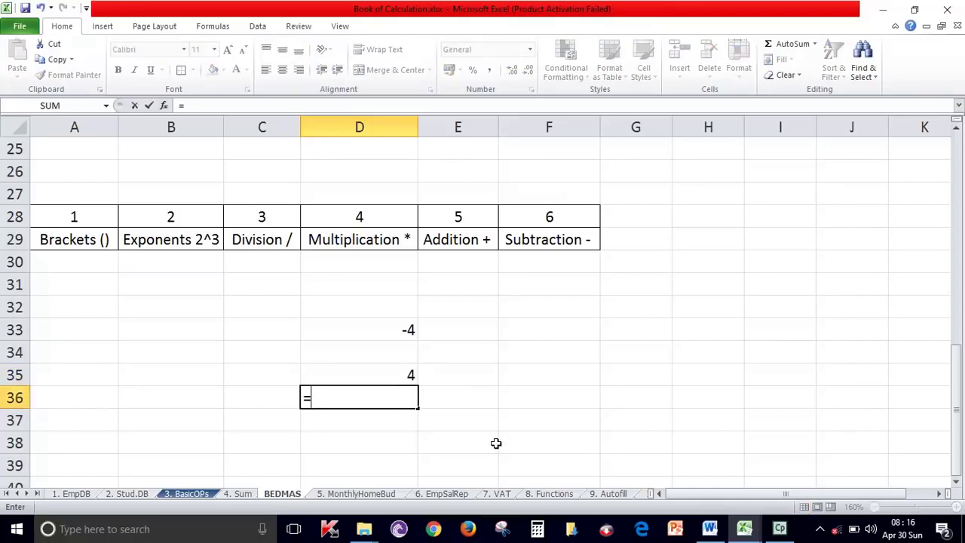
text(6^)
text(2)
key(Return)
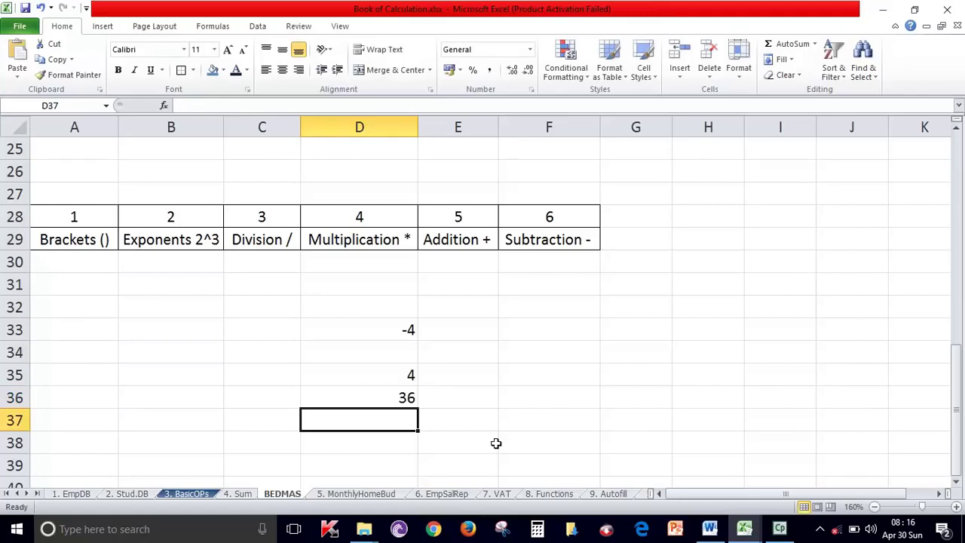
click(375, 398)
double_click(375, 398)
key(shift+Left)
key(shift+Left)
key(shift+Left)
key(shift+Left)
key(shift+Right)
key(shift+Right)
key(shift+Left)
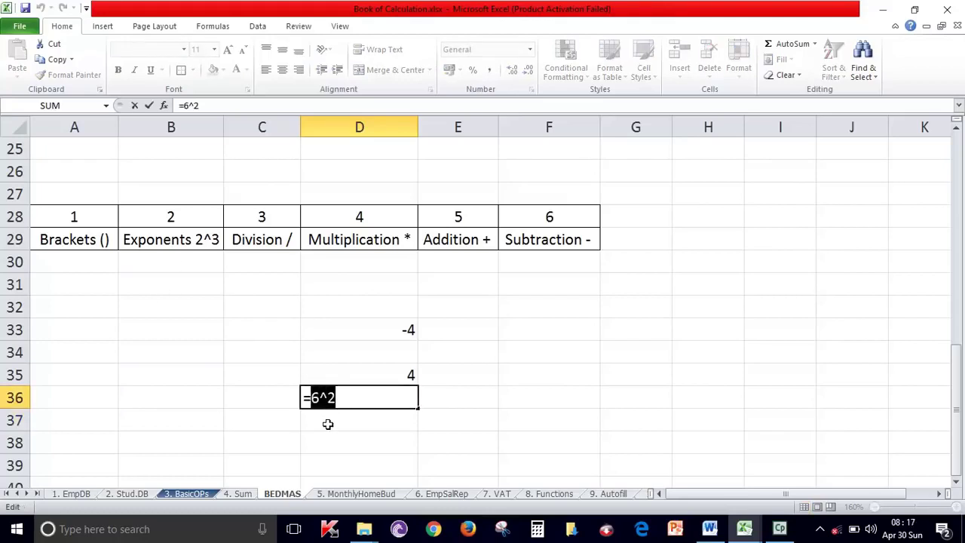
click(241, 309)
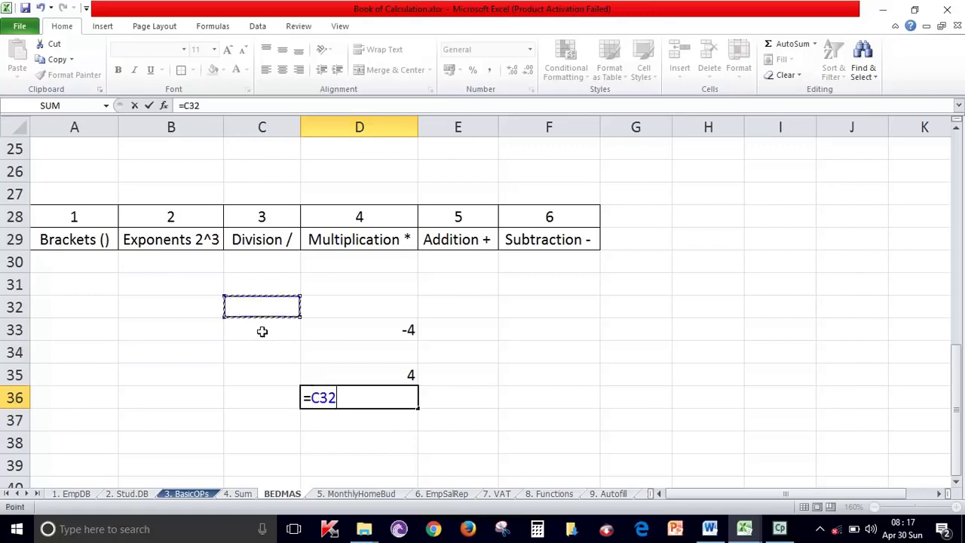
drag(347, 398, 291, 394)
Step: Clear D36 and move to the 5. MonthlyHomeBud sheet
key(BackSpace)
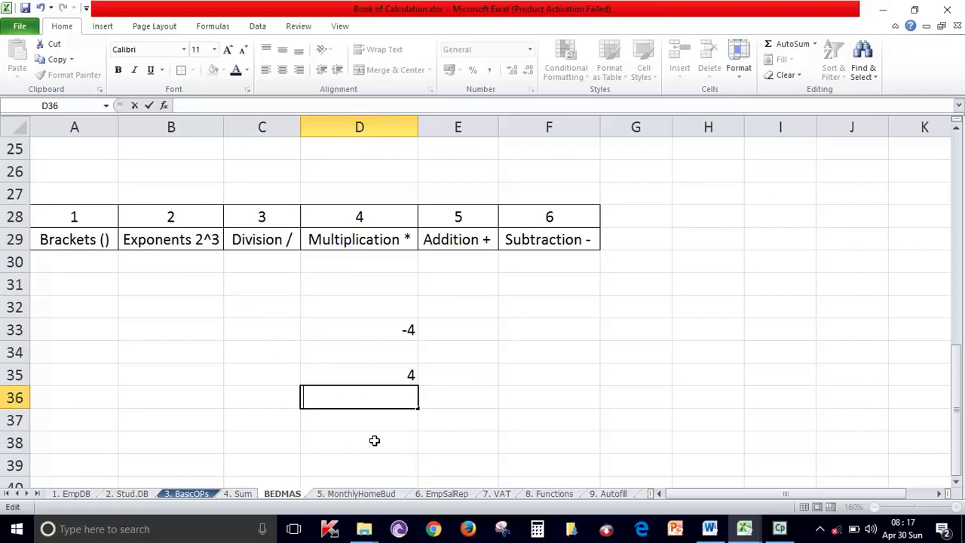
click(374, 440)
click(379, 489)
scroll(414, 467, down, 1)
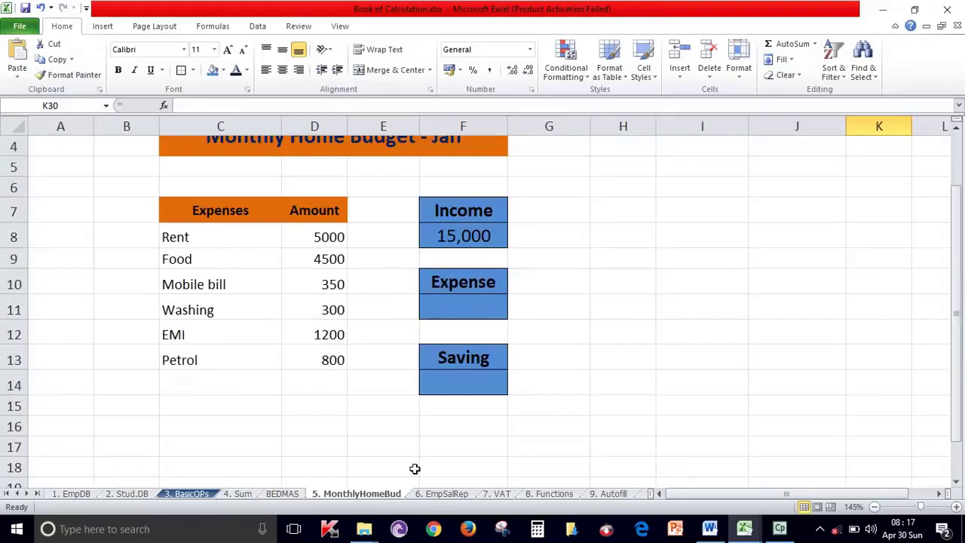
scroll(414, 467, down, 2)
scroll(414, 467, up, 3)
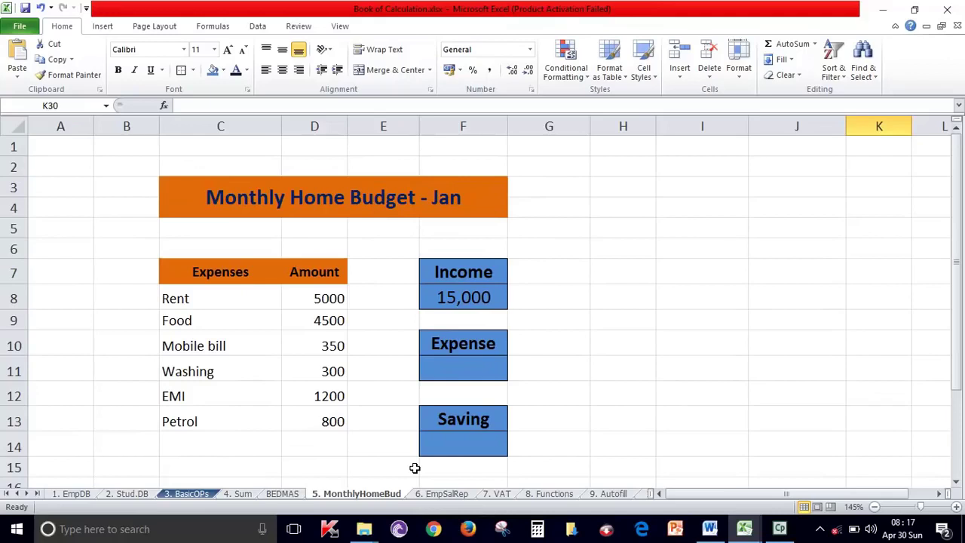
Step: Highlight the Income of 15,000, the budget title, and the Expenses and Amount columns
drag(436, 273, 439, 295)
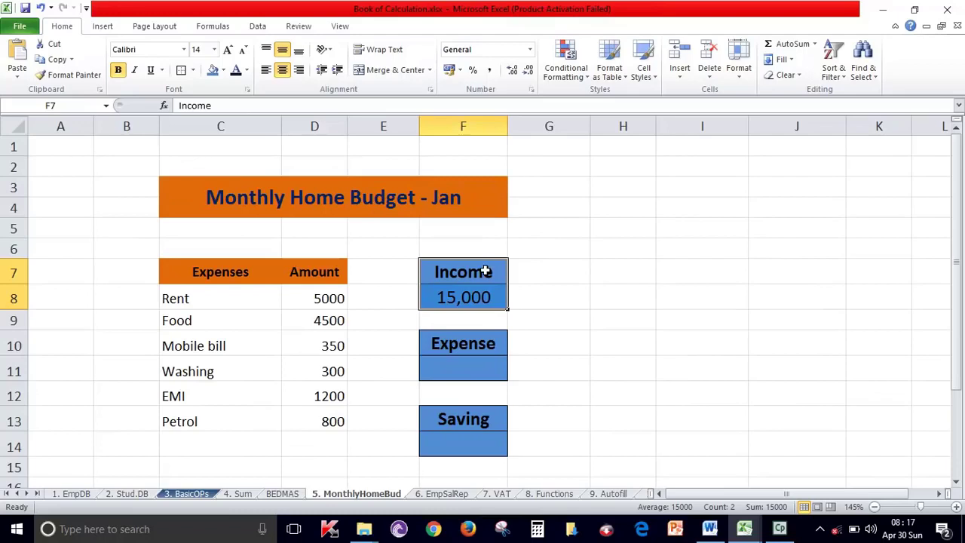
drag(485, 271, 485, 300)
drag(176, 201, 509, 206)
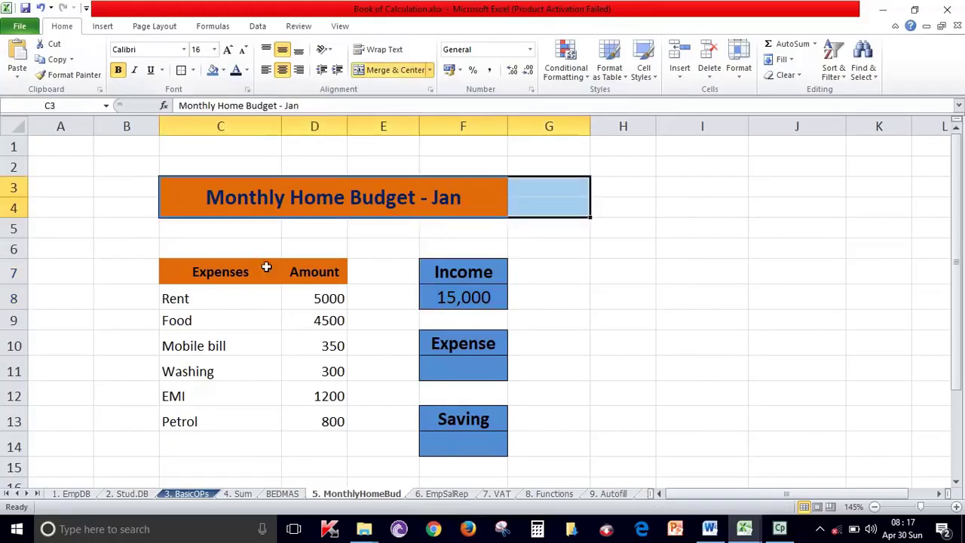
drag(212, 273, 199, 419)
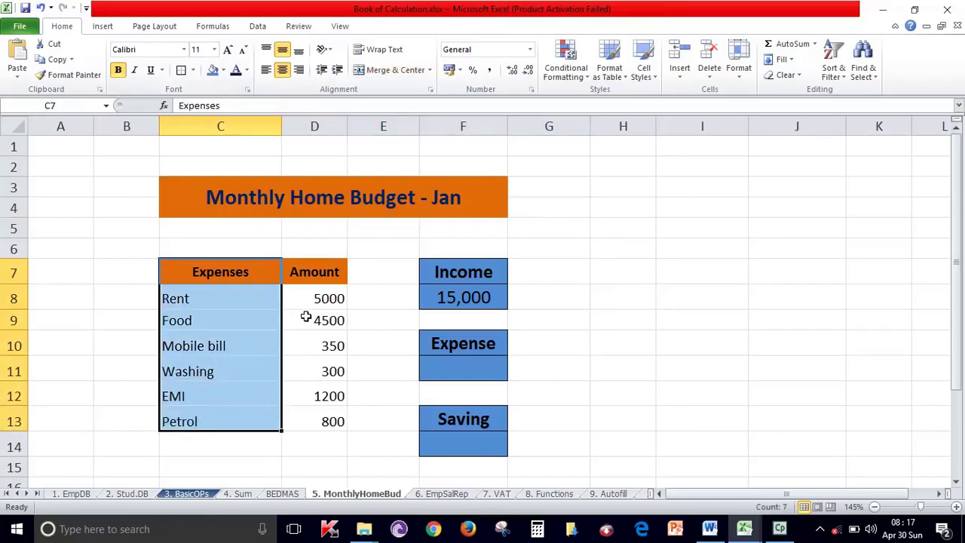
drag(322, 269, 312, 420)
click(184, 298)
mouse_move(185, 298)
mouse_down()
mouse_move(329, 289)
mouse_move(246, 300)
mouse_move(308, 316)
mouse_up()
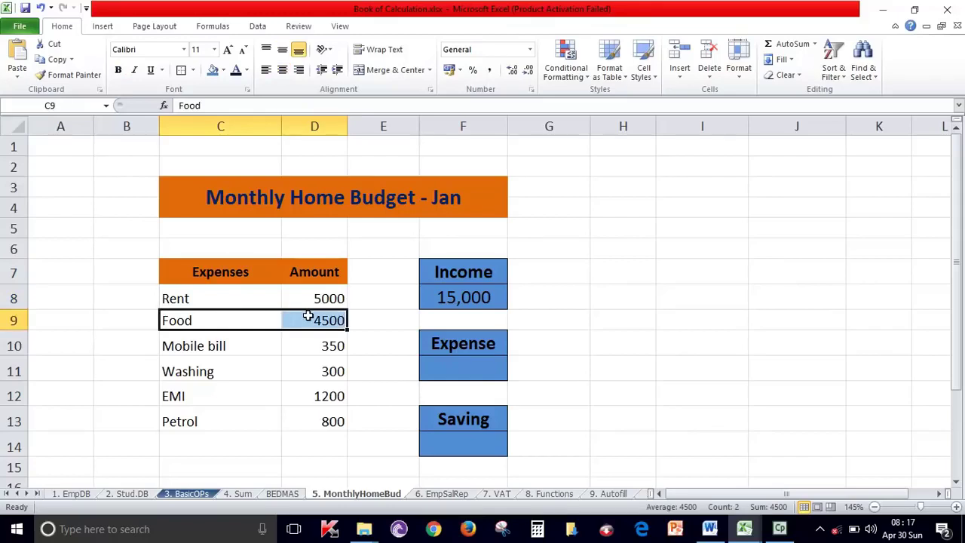
click(465, 367)
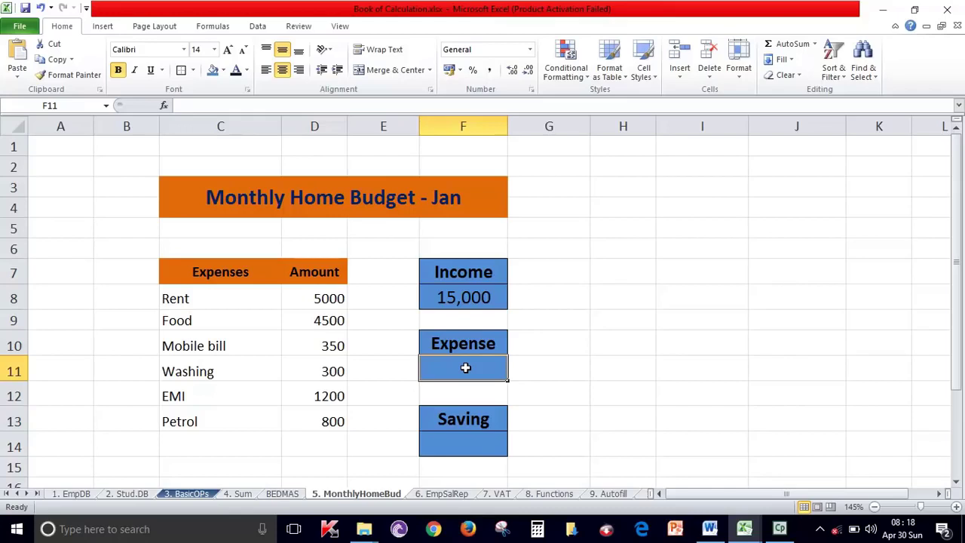
click(480, 450)
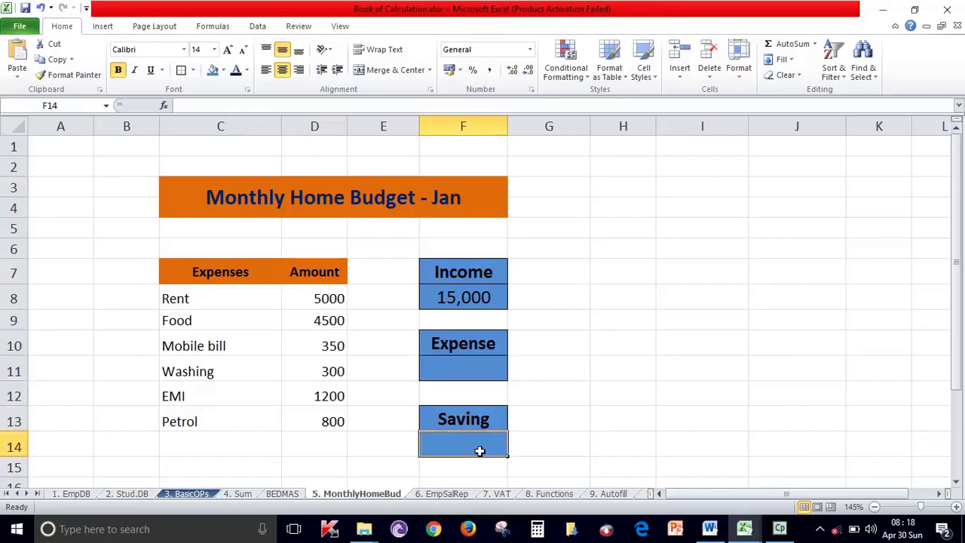
click(462, 298)
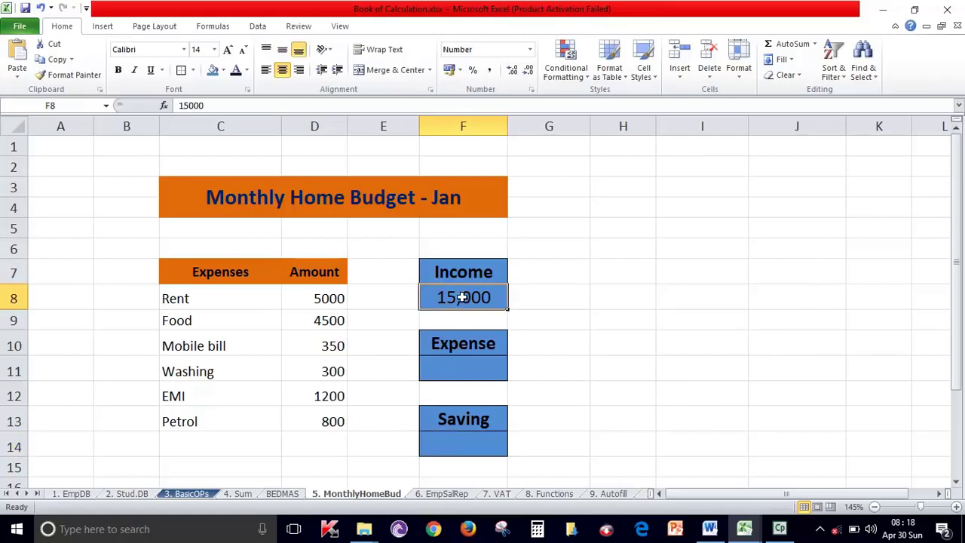
click(465, 369)
click(465, 448)
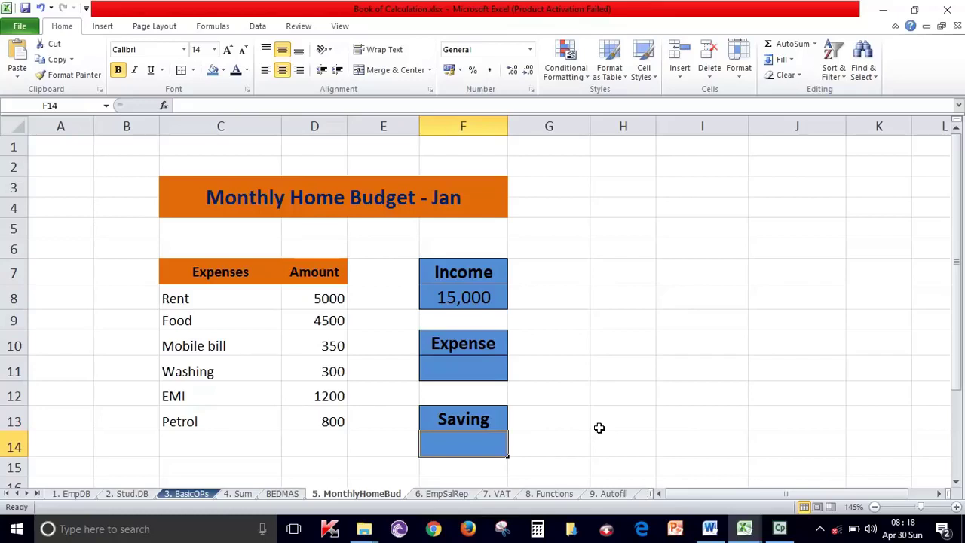
click(485, 370)
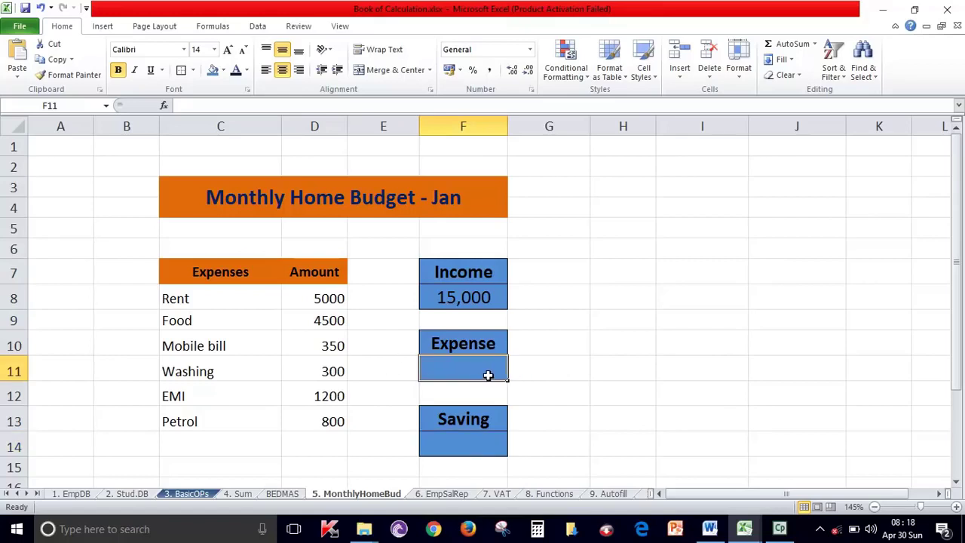
drag(315, 298, 317, 422)
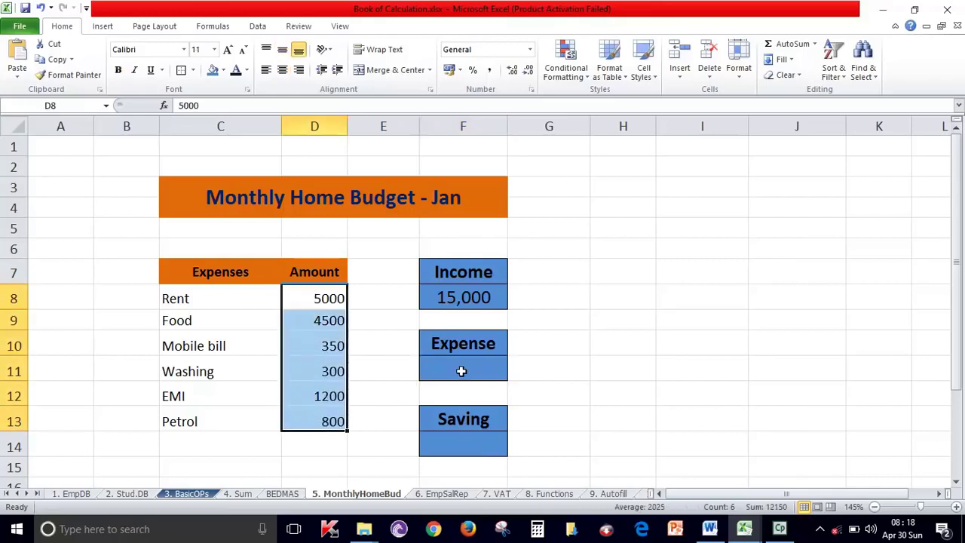
click(461, 371)
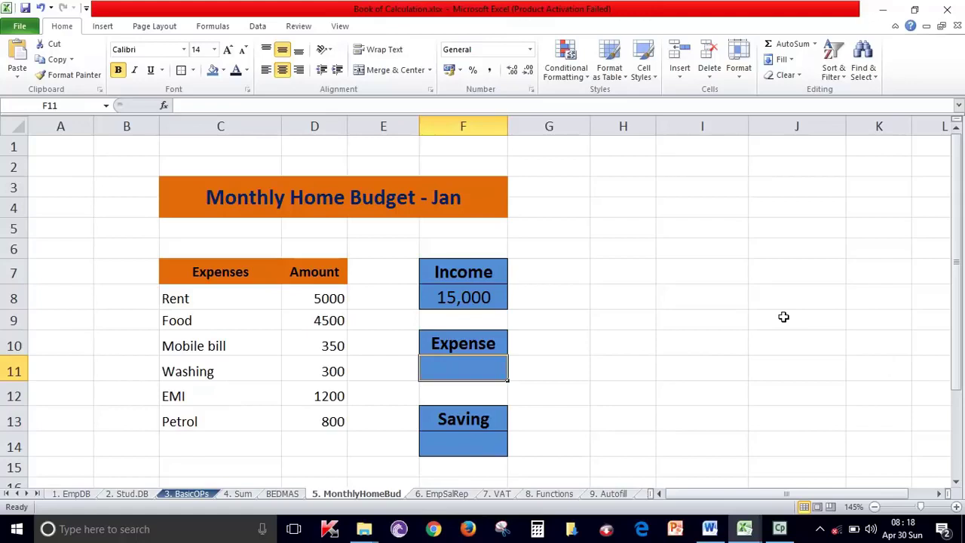
Step: Total D8:D13 in the Expense box F11 with =sum(D8:D13), giving 12150
text(=sum)
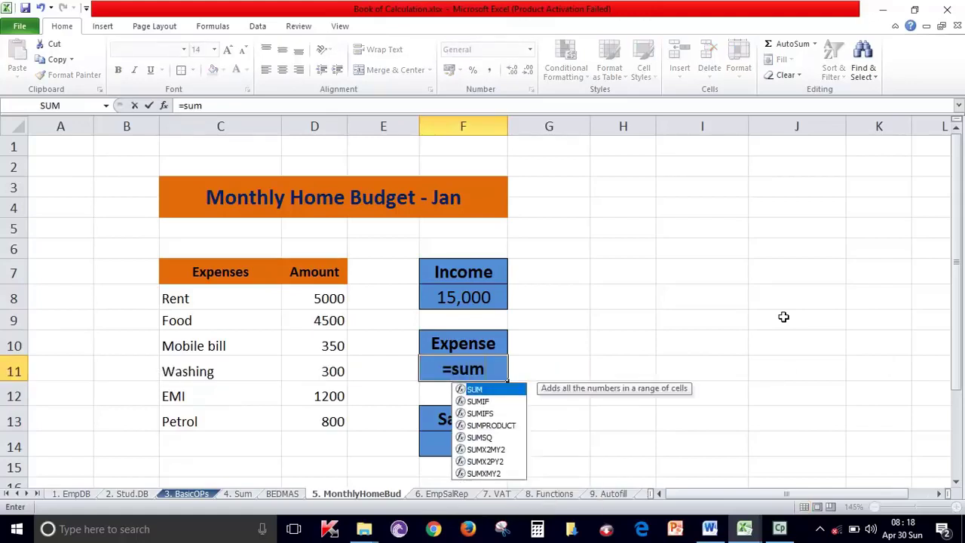
text(()
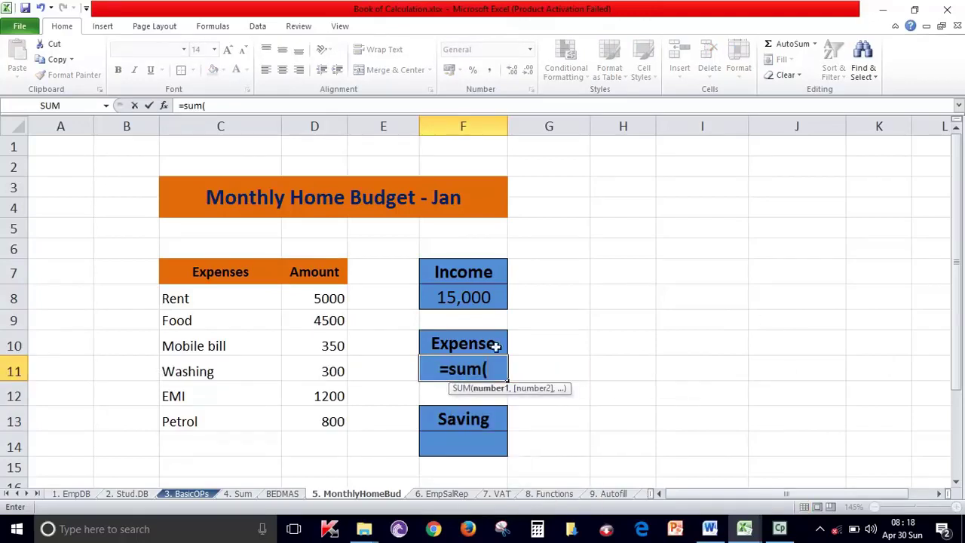
drag(325, 296, 331, 420)
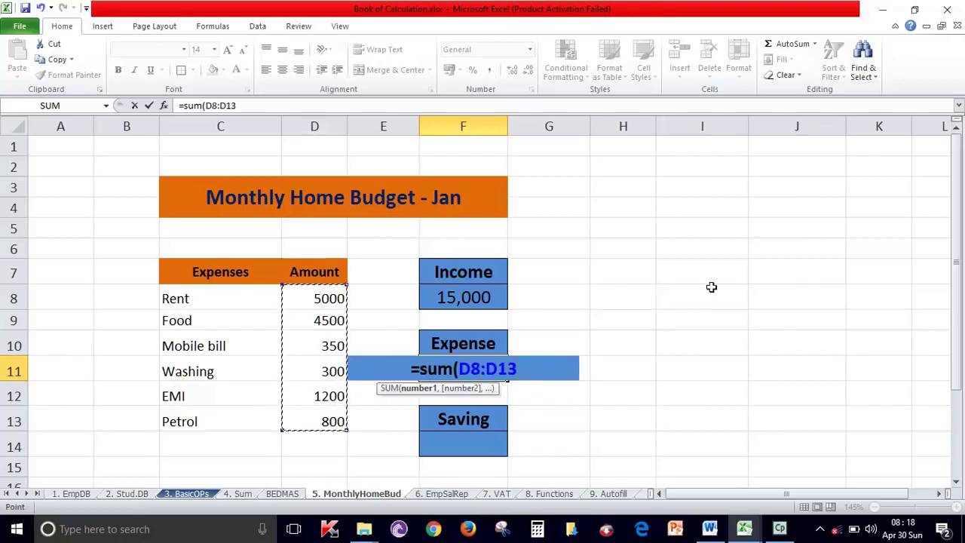
text())
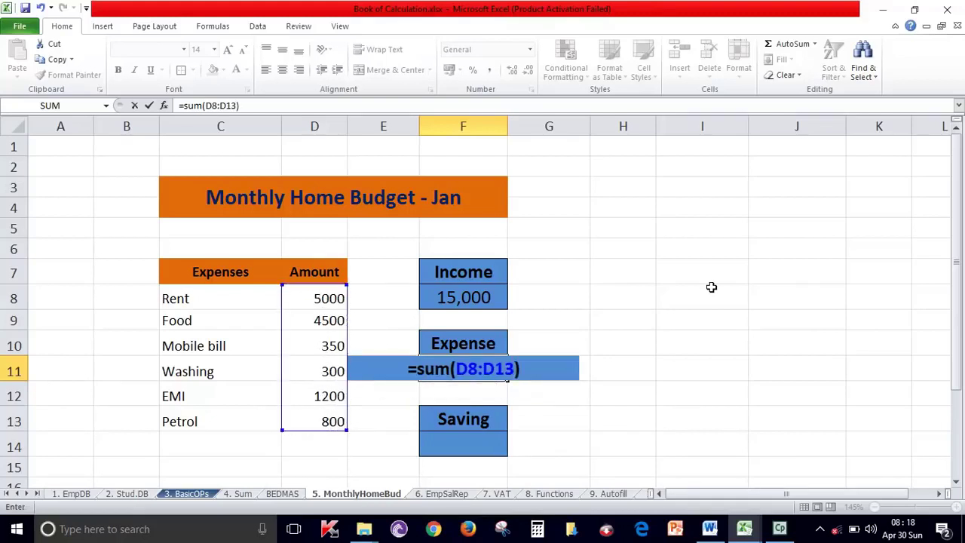
key(Return)
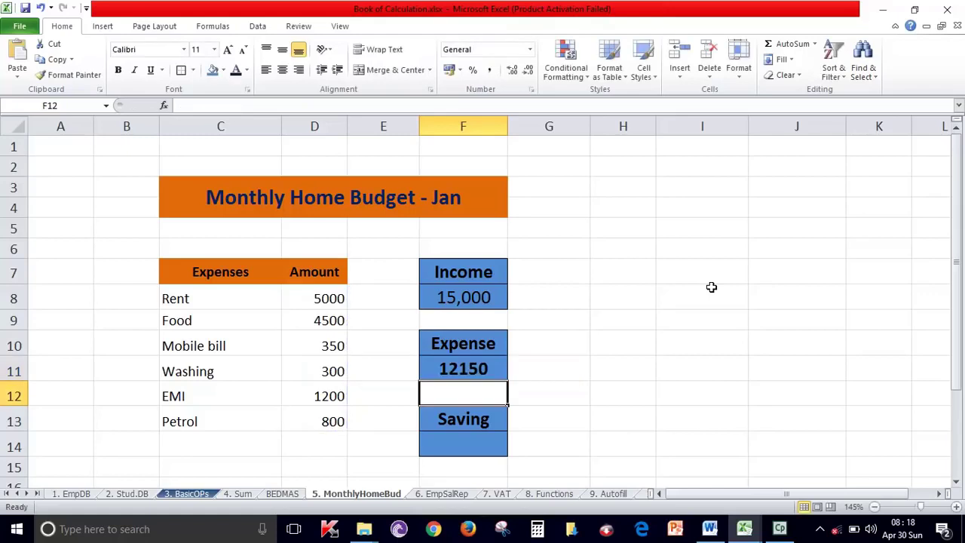
click(484, 368)
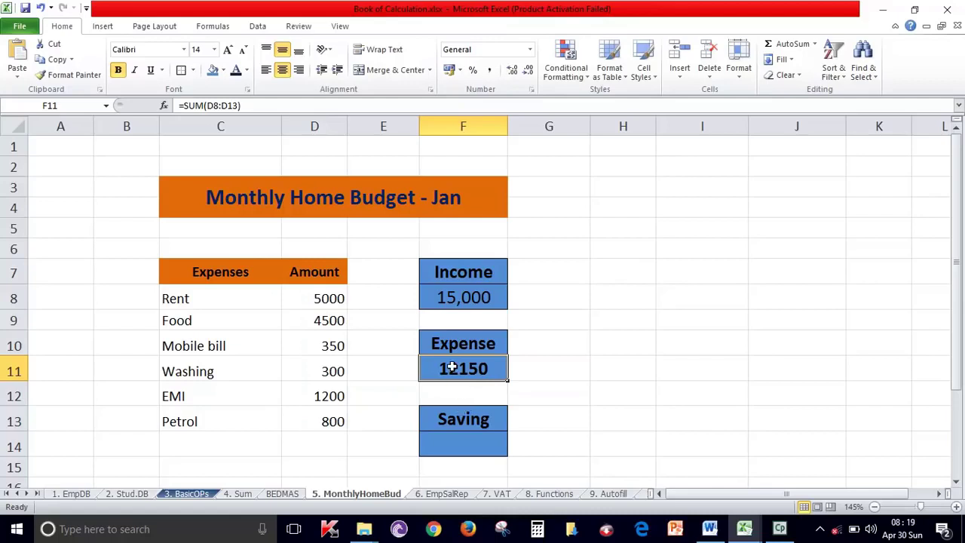
Step: Give the Expense cells F10:F11 a red fill and white text
click(451, 451)
drag(474, 345, 463, 381)
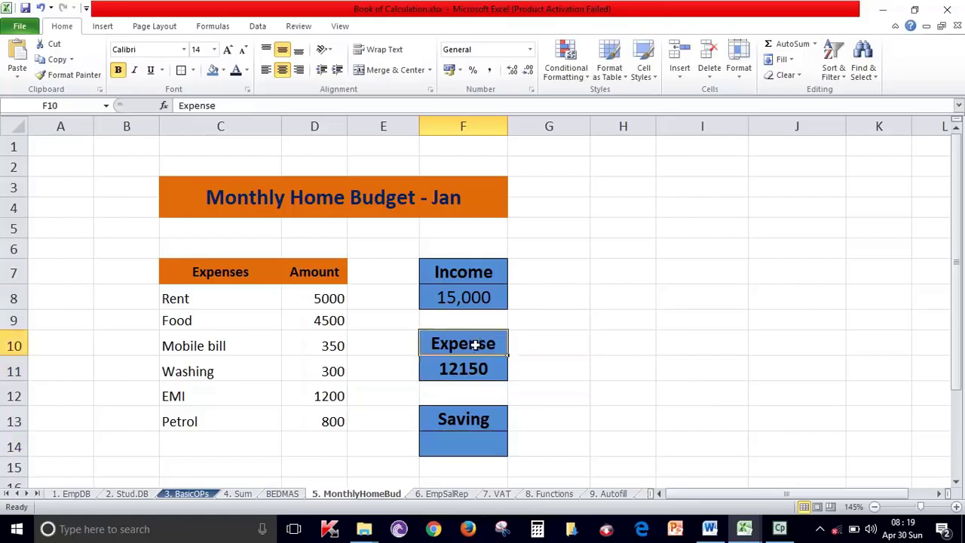
click(223, 70)
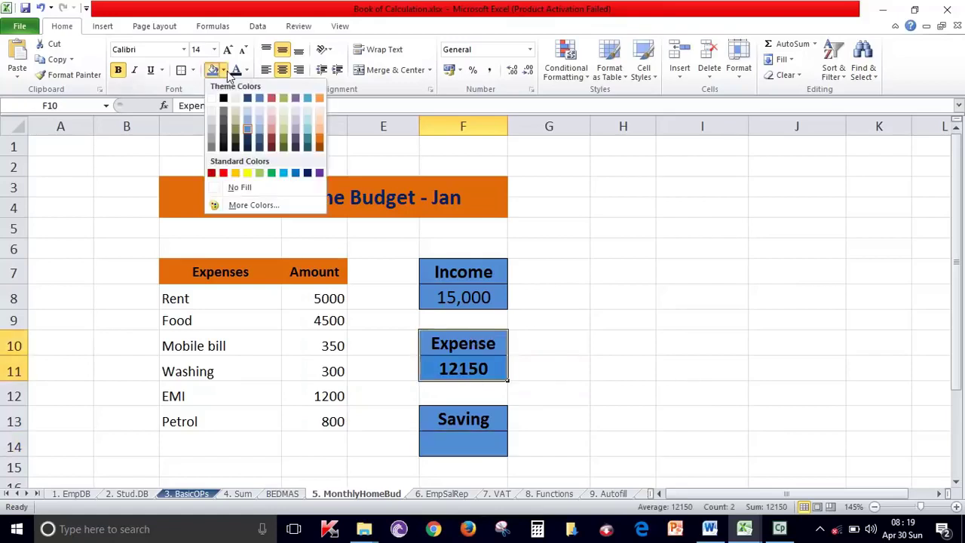
click(223, 173)
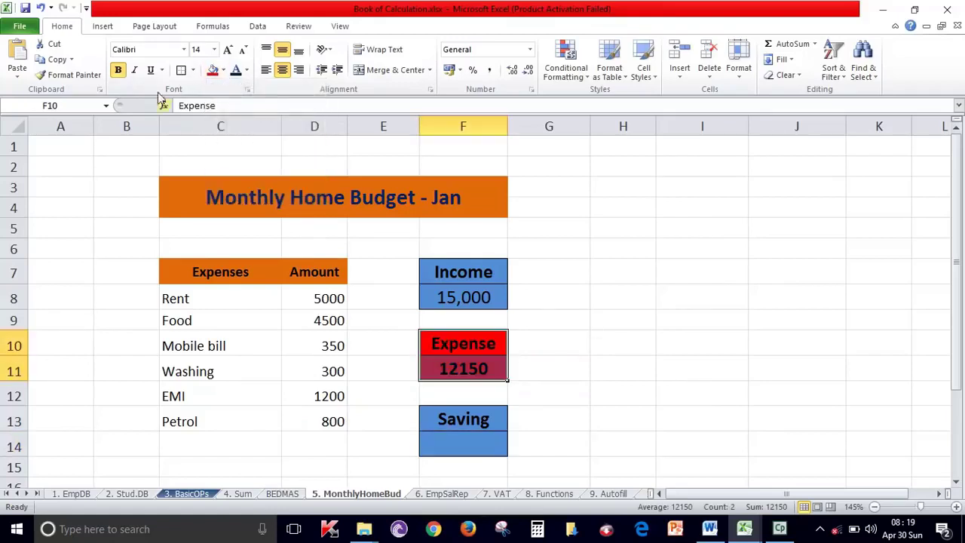
click(247, 70)
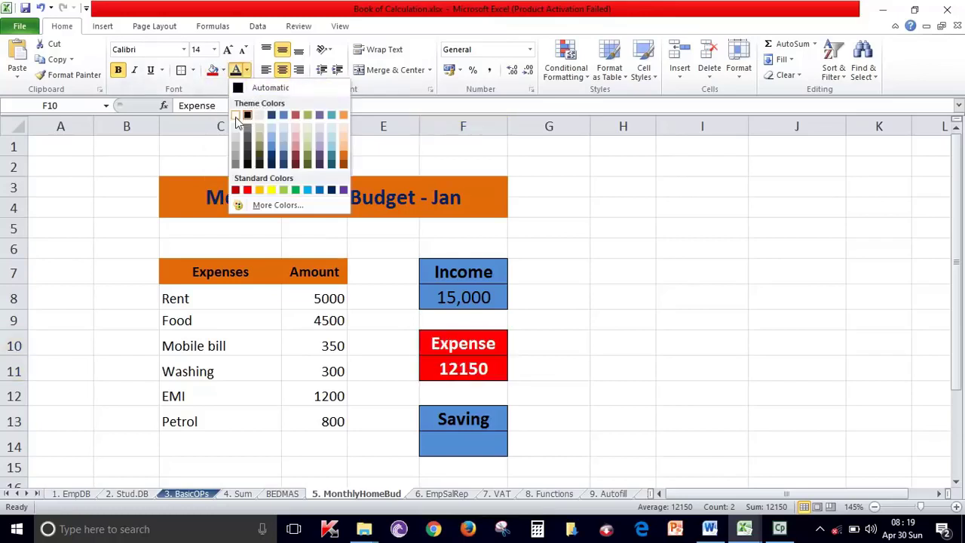
click(657, 295)
click(636, 359)
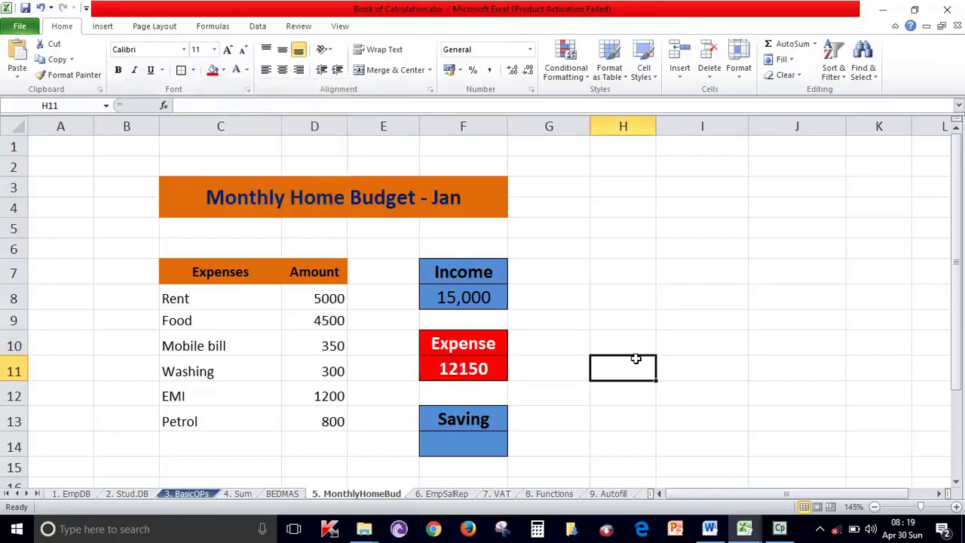
Step: Give the Saving cells F13:F14 a green fill and white text
click(487, 420)
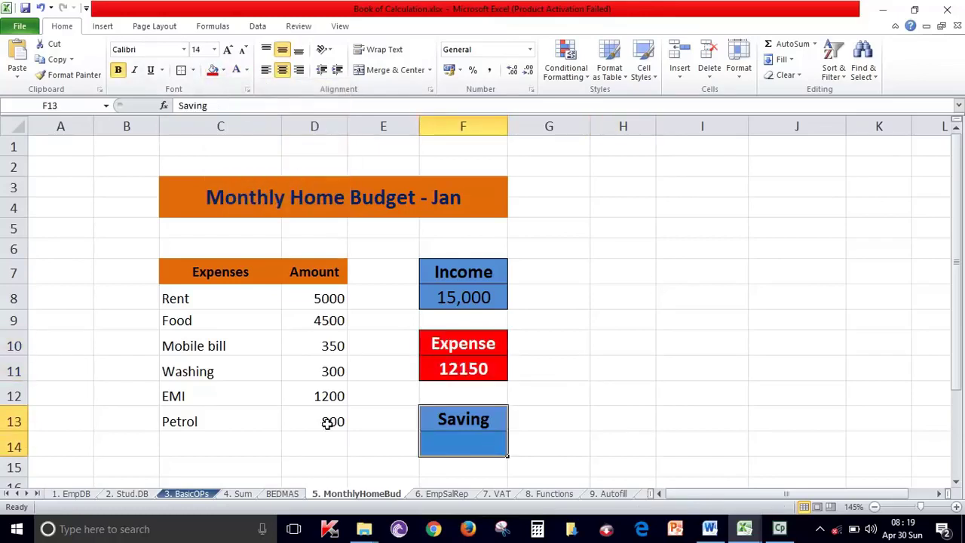
click(224, 71)
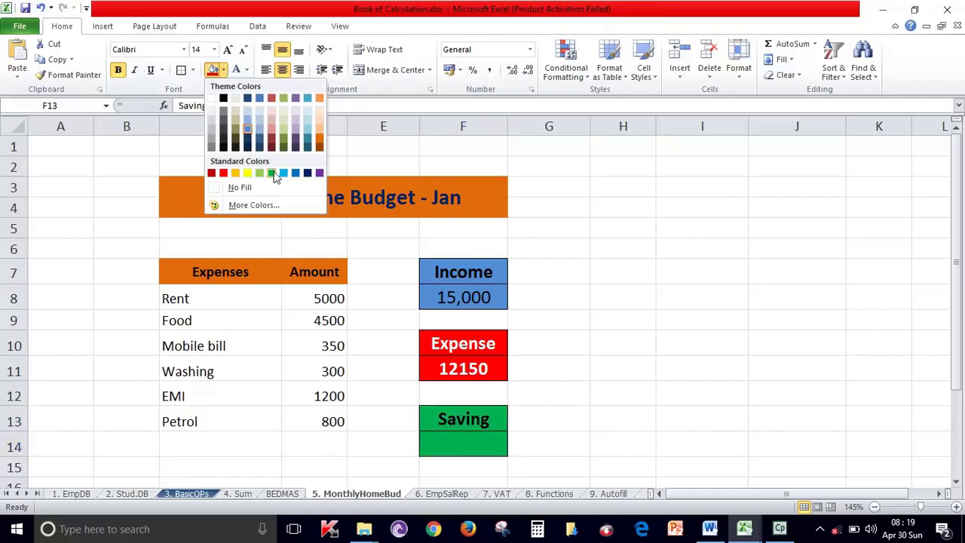
click(272, 174)
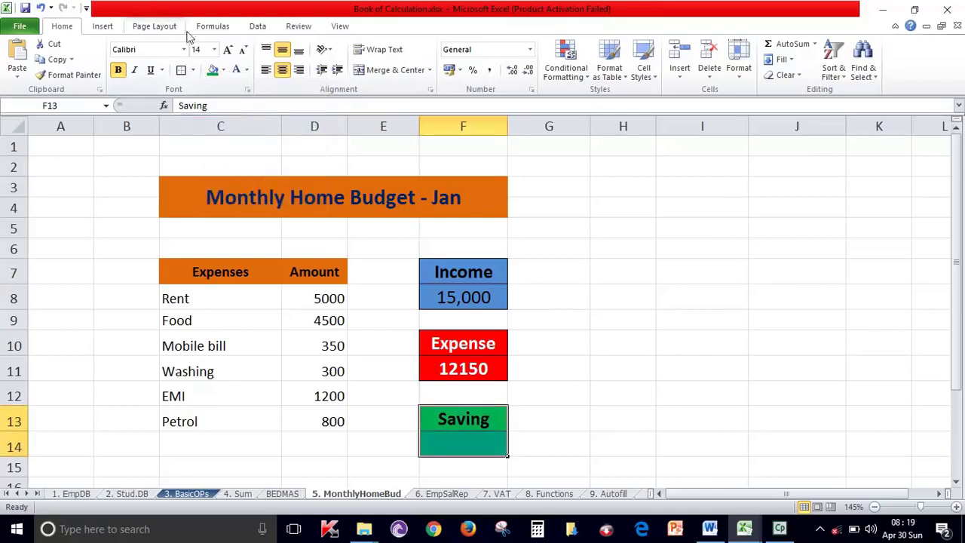
click(237, 71)
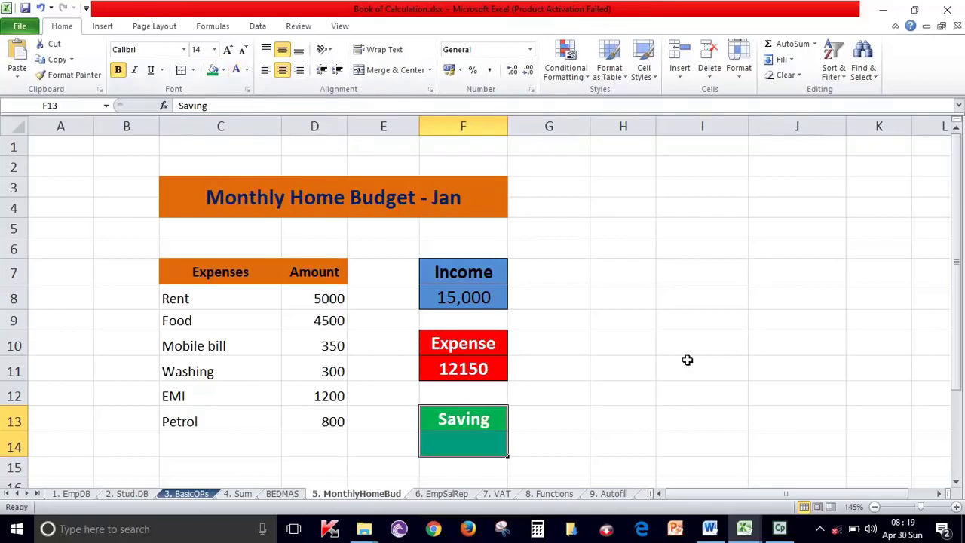
click(480, 447)
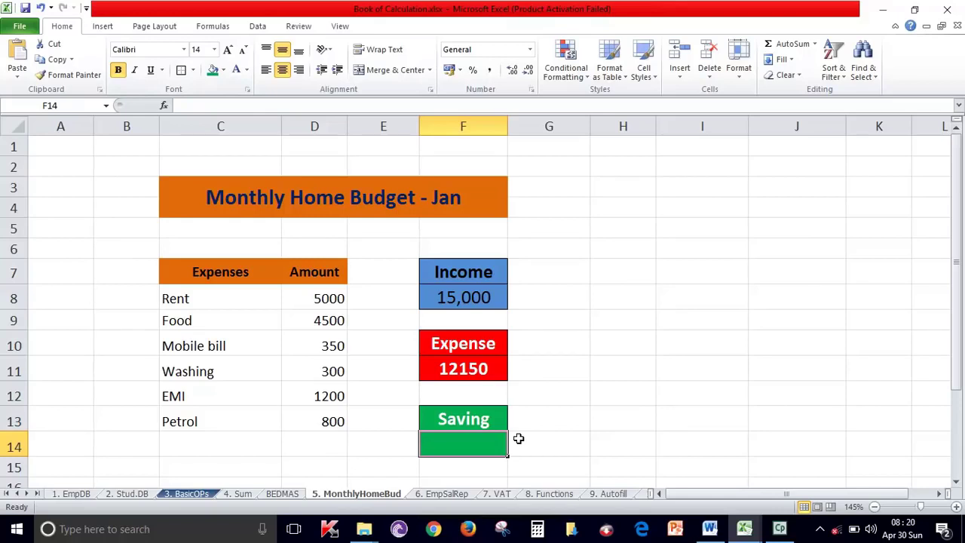
scroll(519, 438, down, 1)
click(457, 428)
click(471, 392)
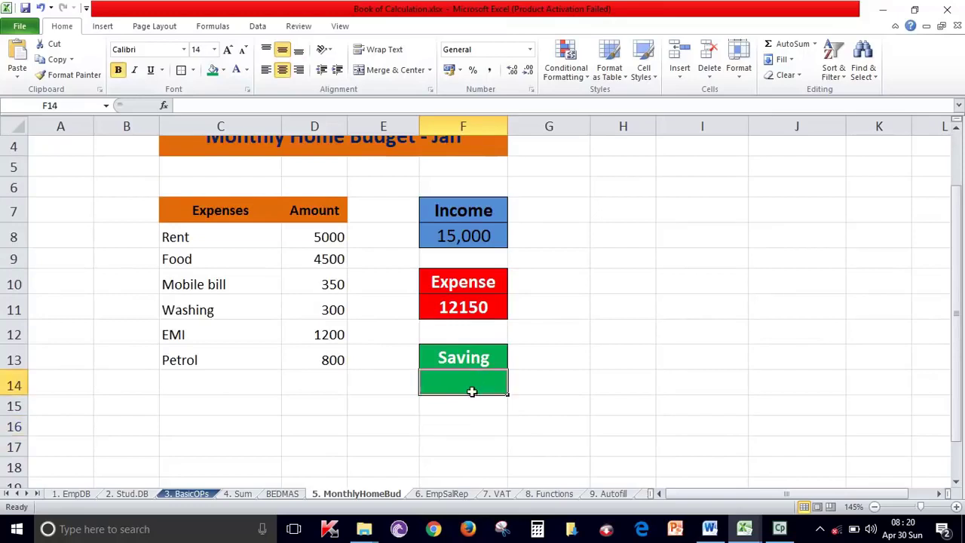
click(479, 243)
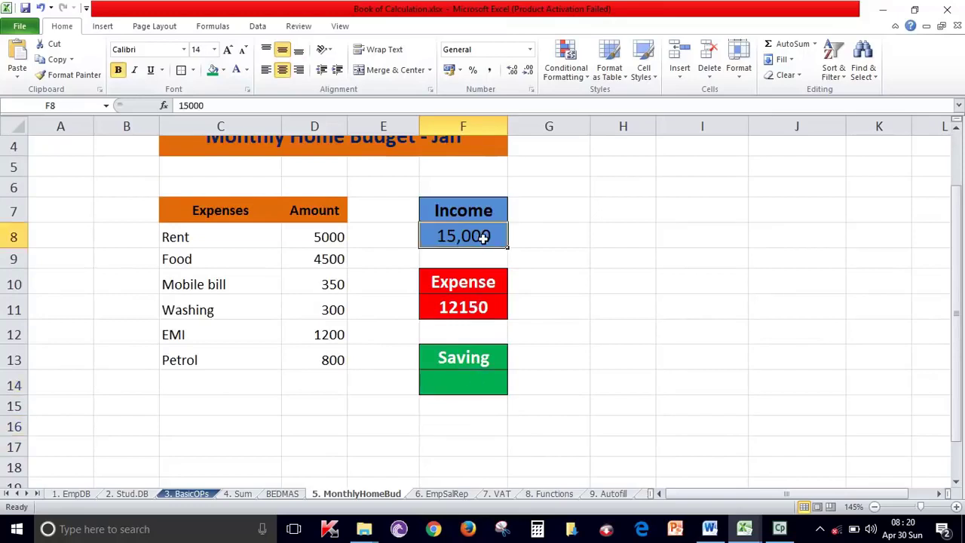
click(482, 307)
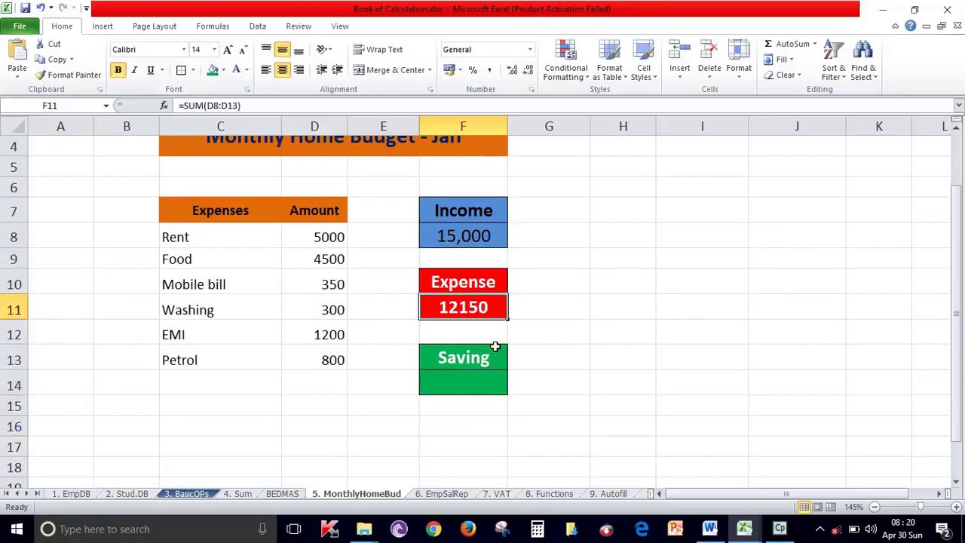
click(465, 393)
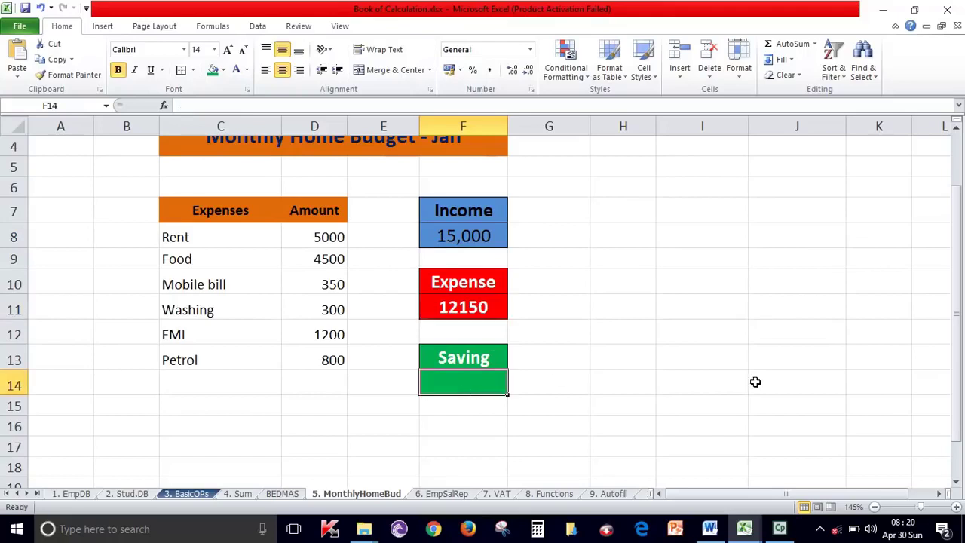
Step: Enter =F8-F11 in the Saving cell F14 so it shows 2,850
text(=)
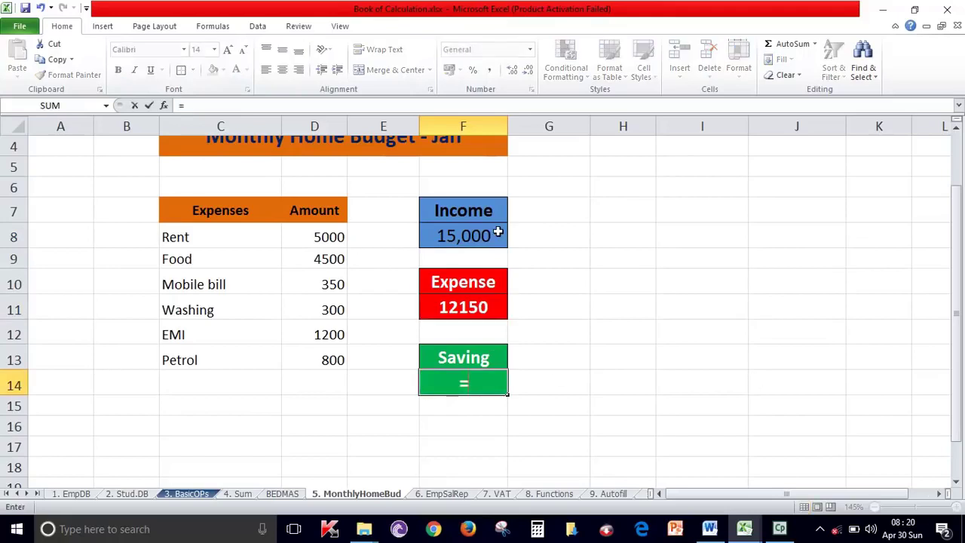
click(497, 232)
text(-)
click(487, 310)
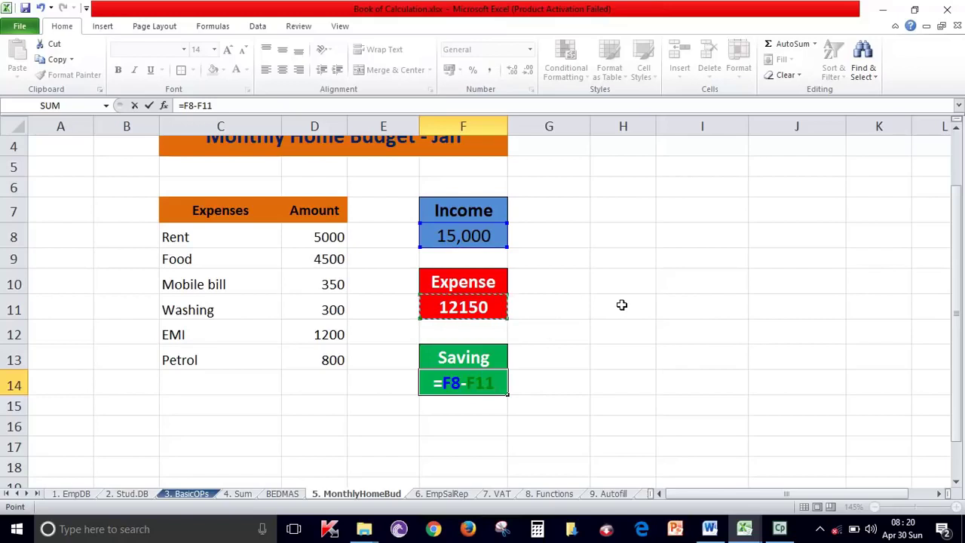
key(Return)
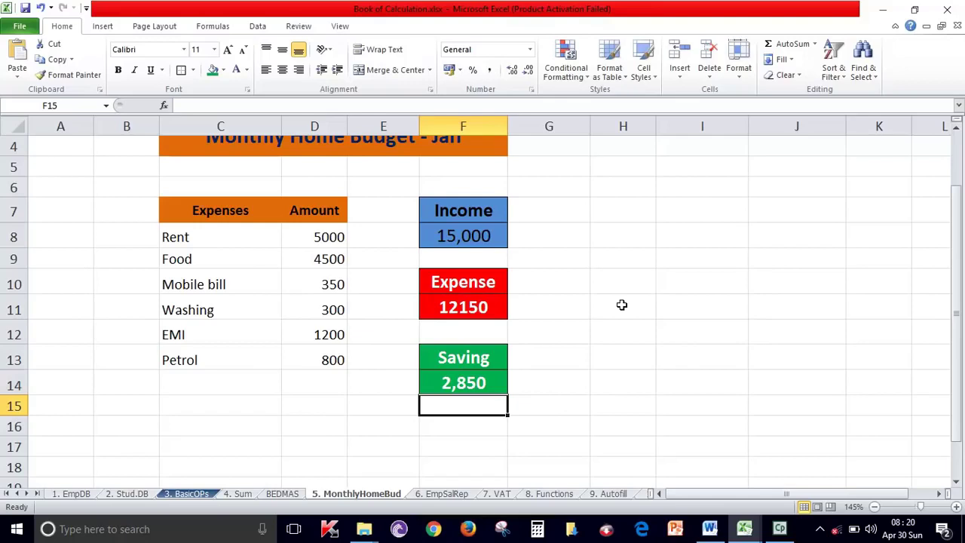
click(474, 386)
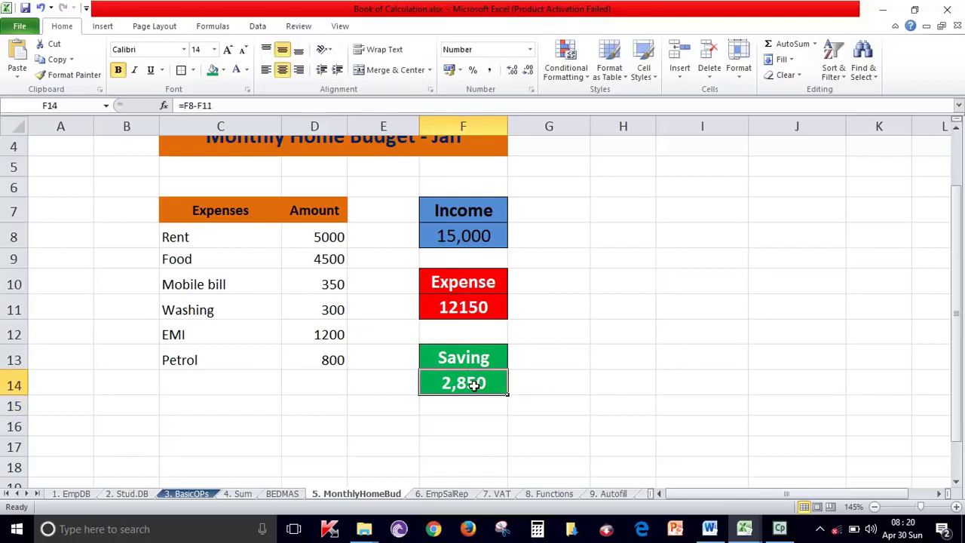
click(311, 400)
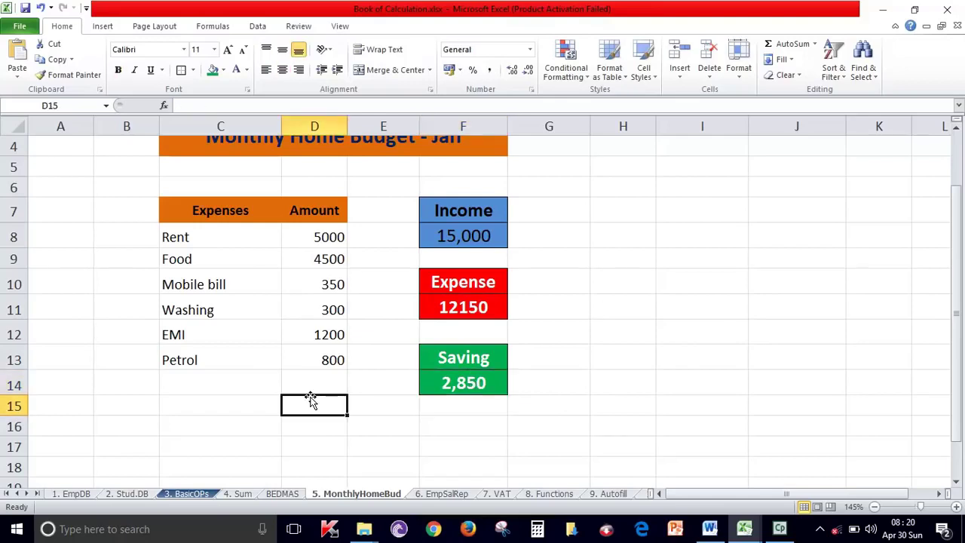
Step: Change the Mobile bill amount to 200 and check the updated Expense and Saving totals
click(324, 287)
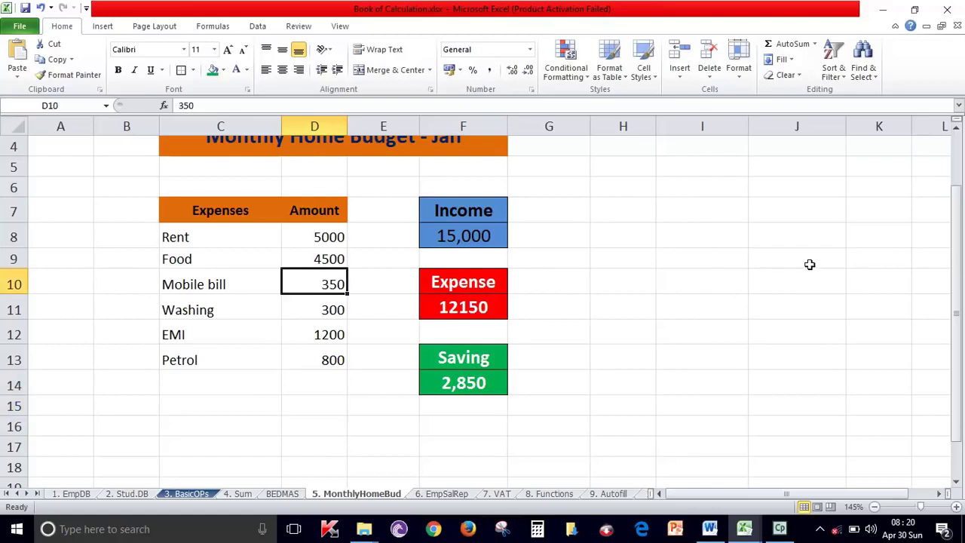
text(200)
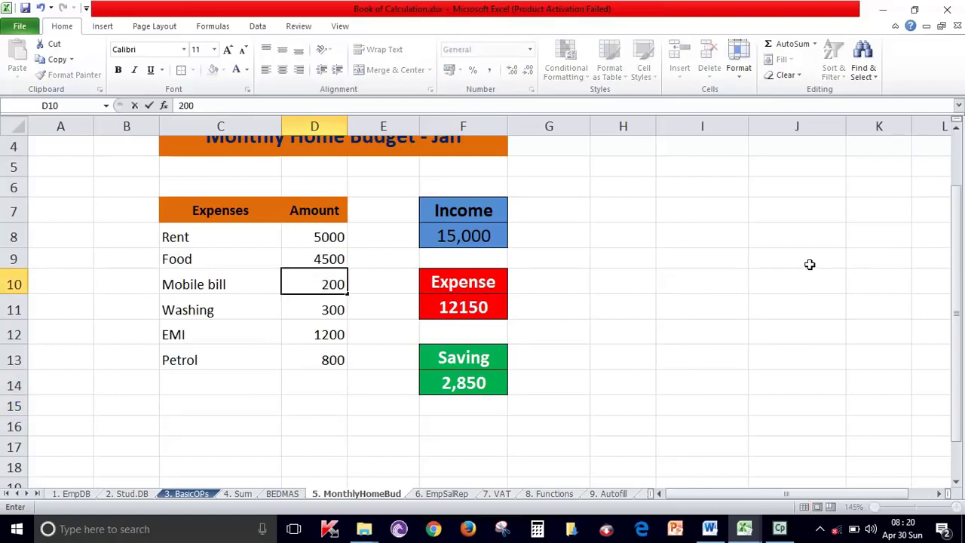
key(Return)
click(460, 308)
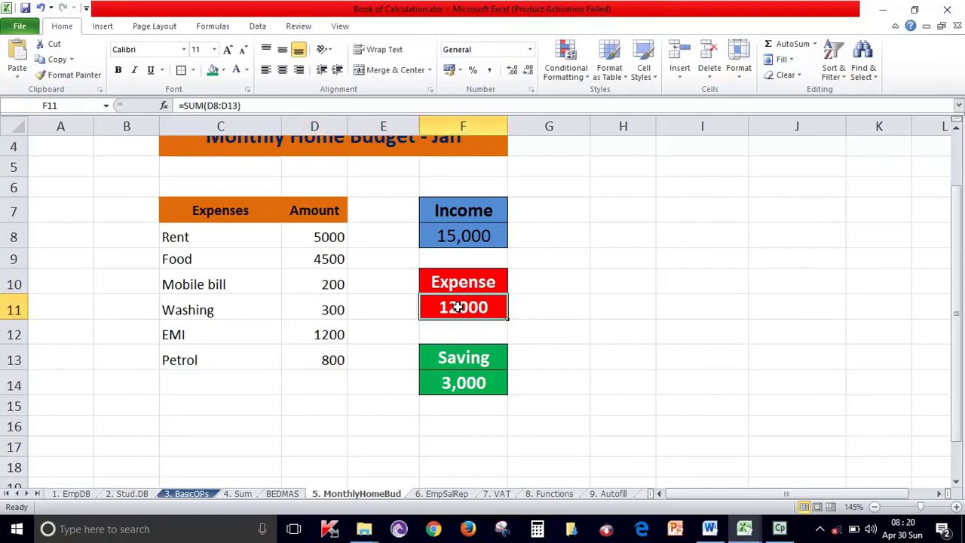
click(329, 285)
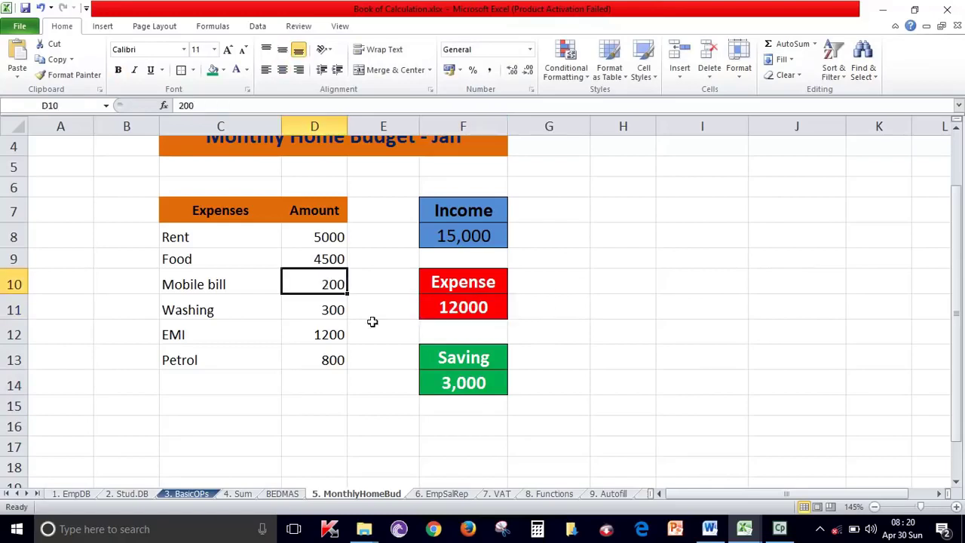
click(468, 383)
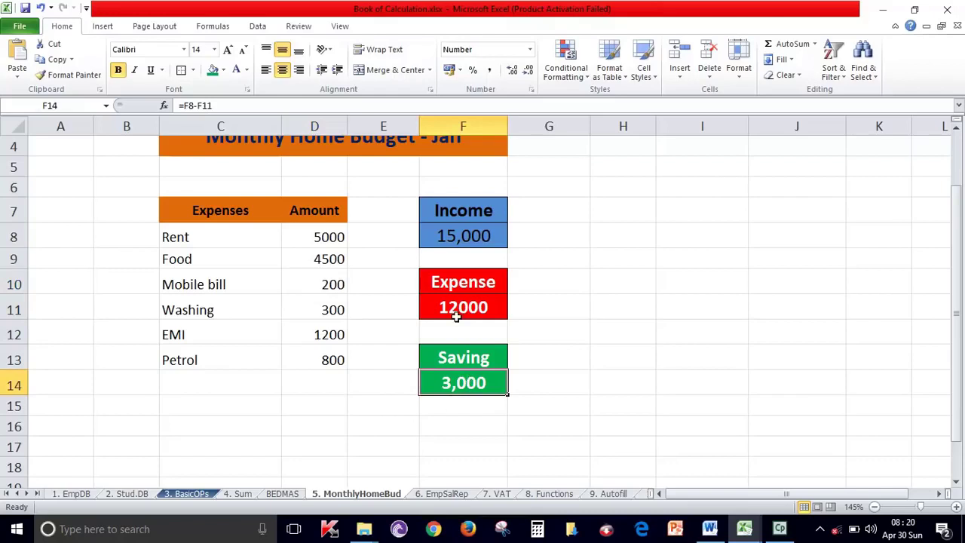
drag(340, 239, 344, 364)
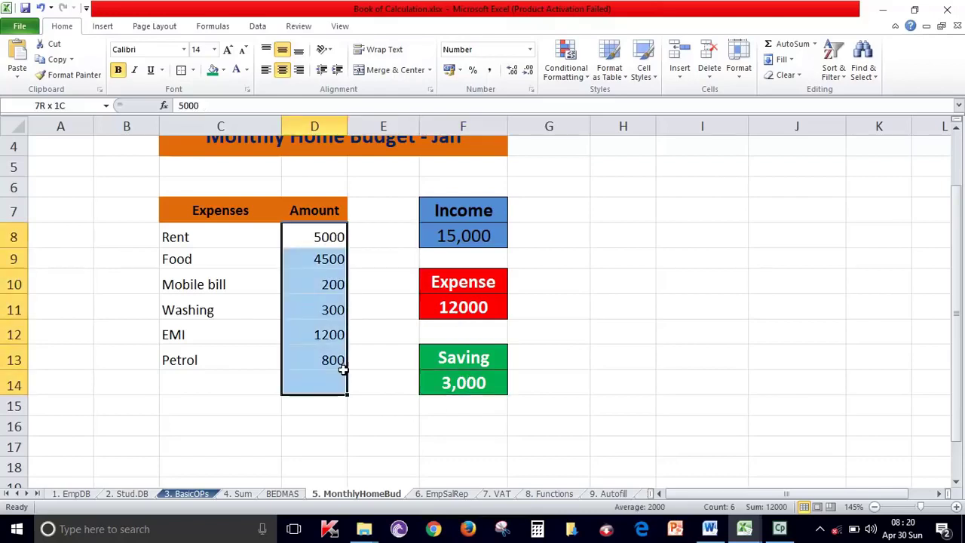
drag(319, 239, 317, 352)
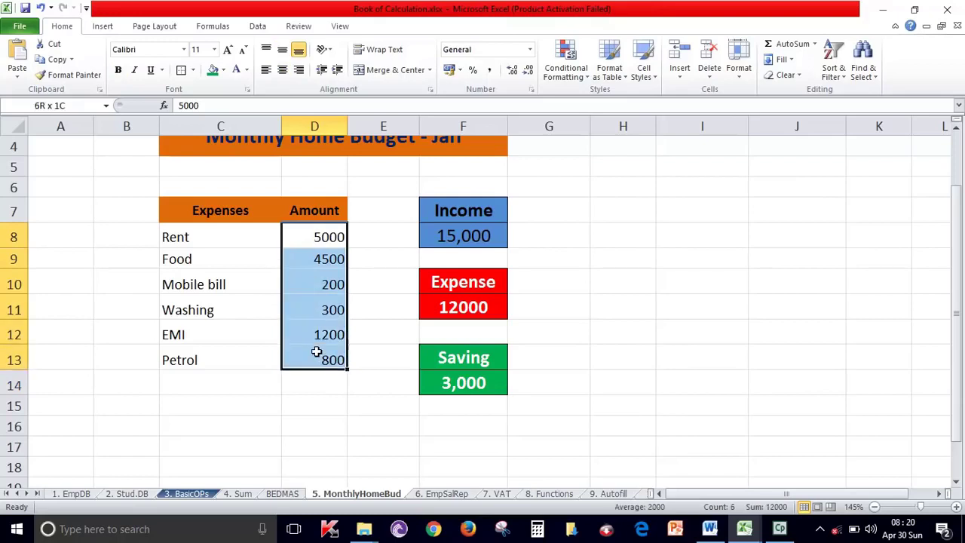
click(501, 320)
click(586, 320)
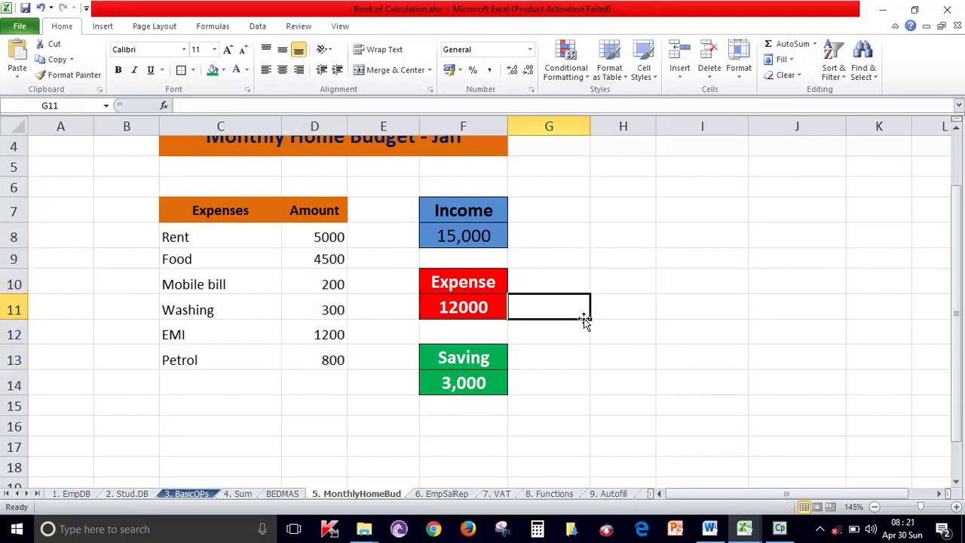
Step: Raise the Income to 16000 and check the recalculated Saving
click(443, 234)
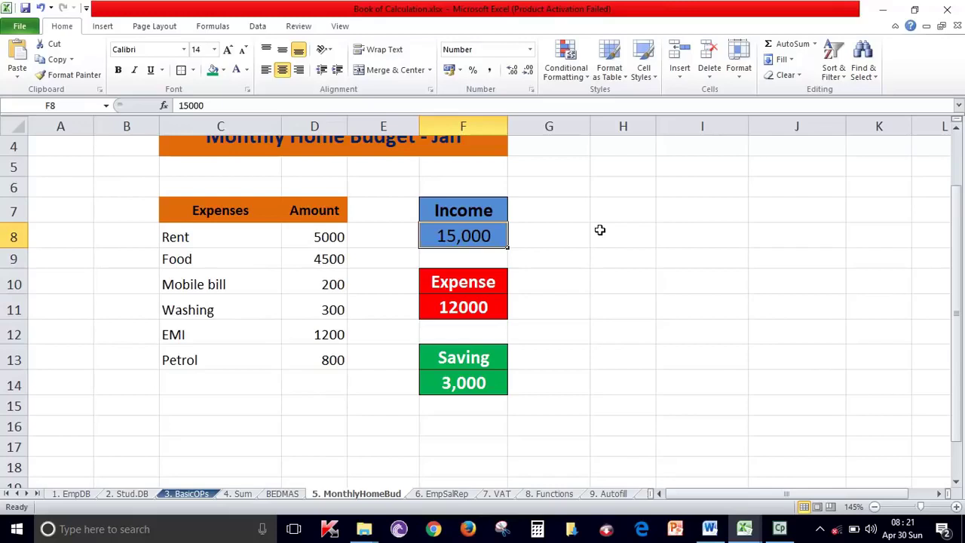
text(16000)
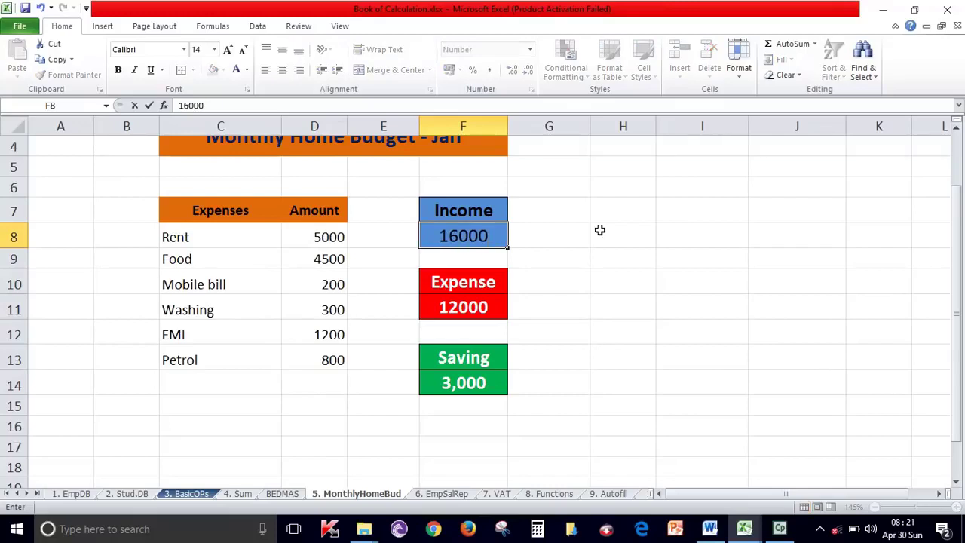
key(Return)
click(480, 308)
click(485, 388)
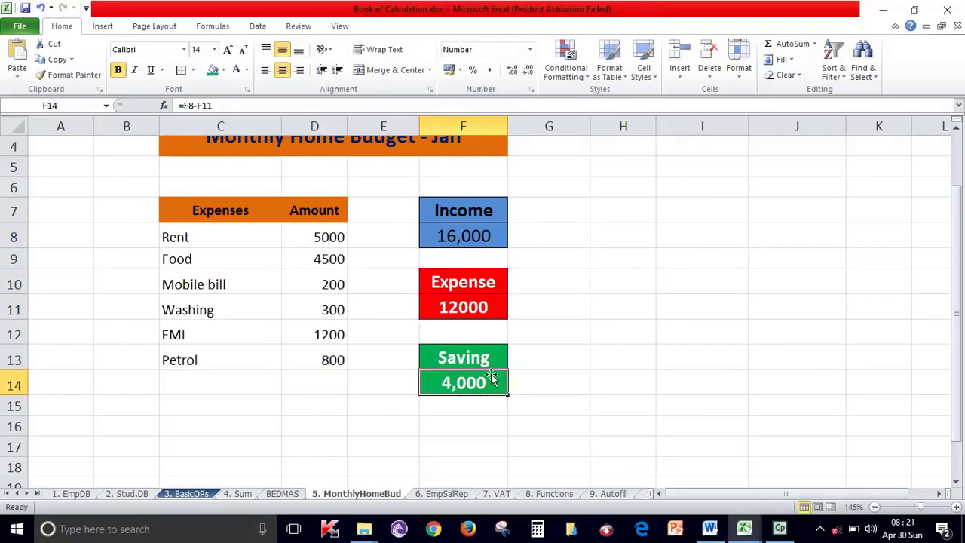
Step: Enter 500 for Petrol in D13, then switch to the 6. EmpSalRep sheet
click(329, 360)
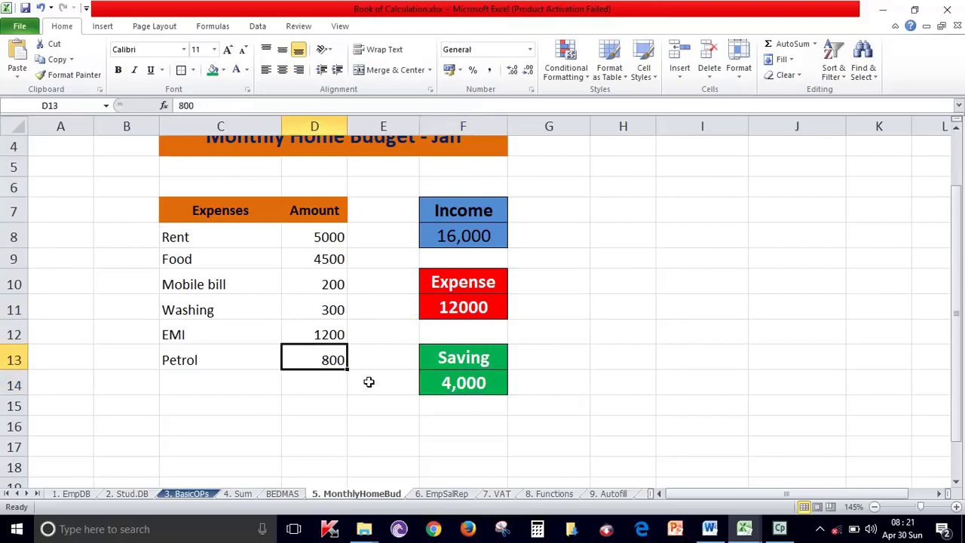
text(500)
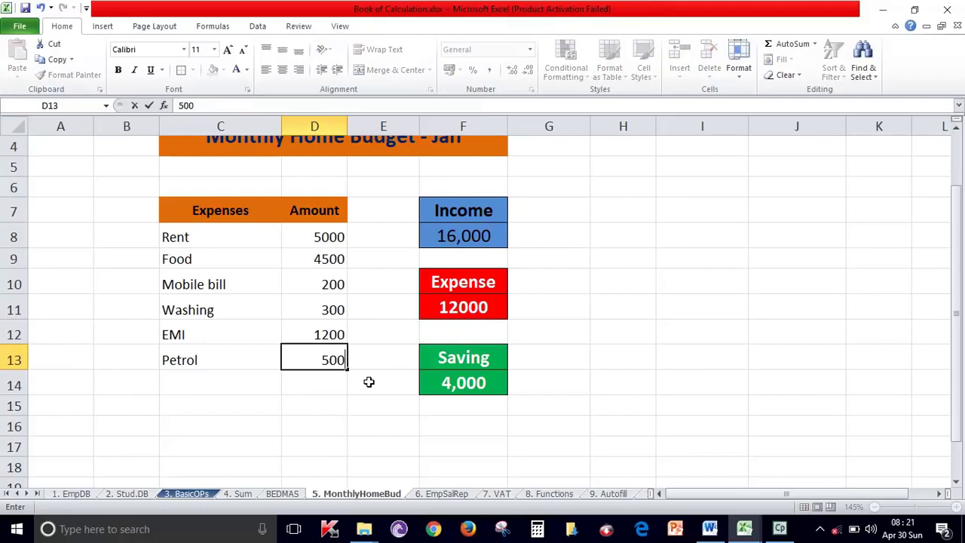
key(Return)
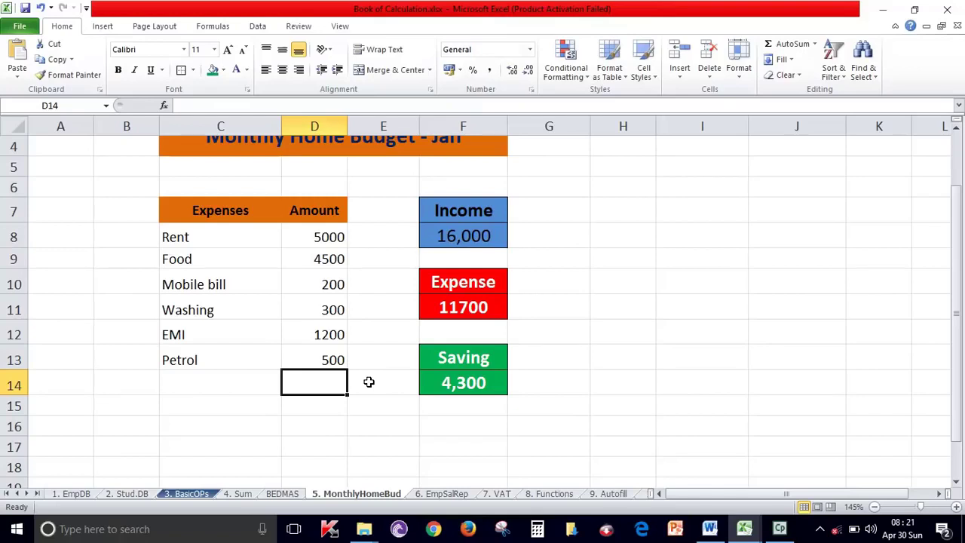
scroll(369, 383, up, 1)
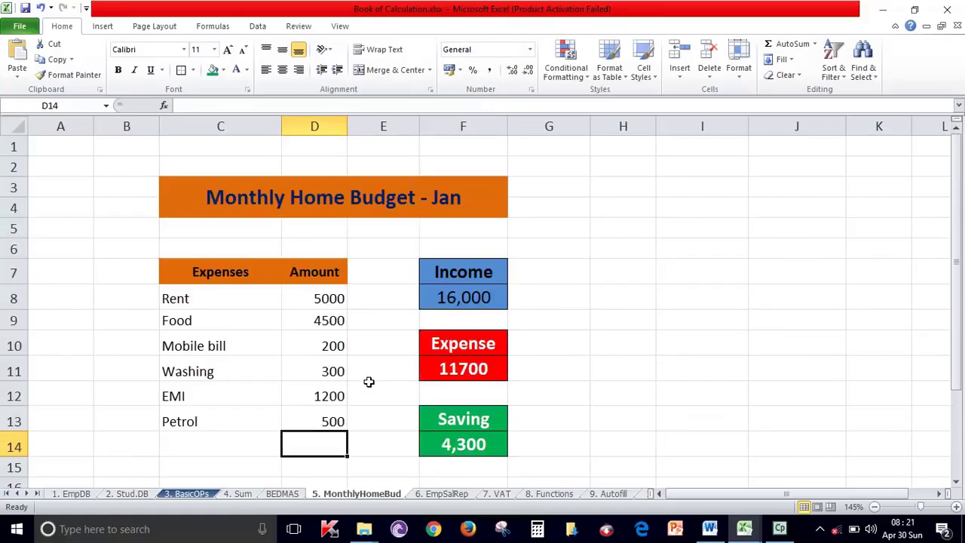
click(436, 494)
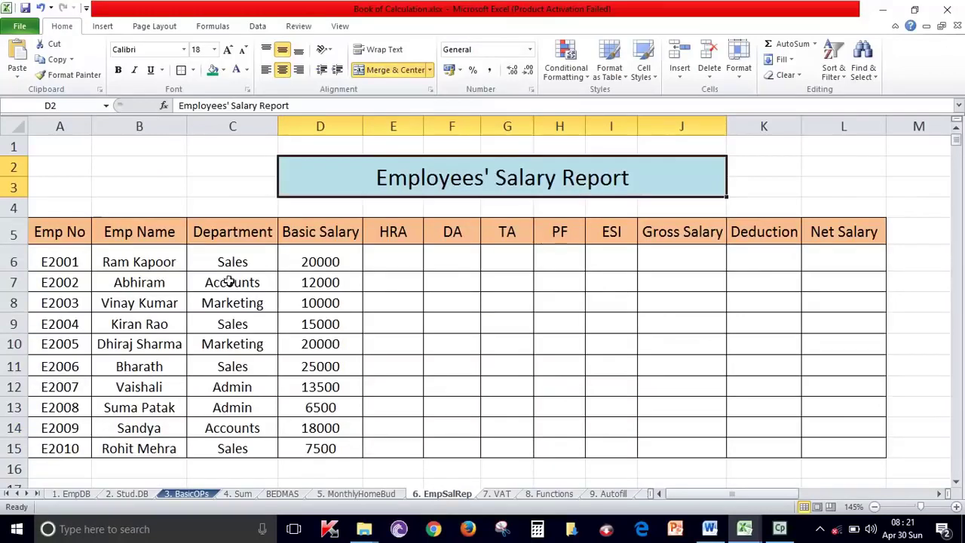
click(64, 126)
drag(150, 233, 144, 470)
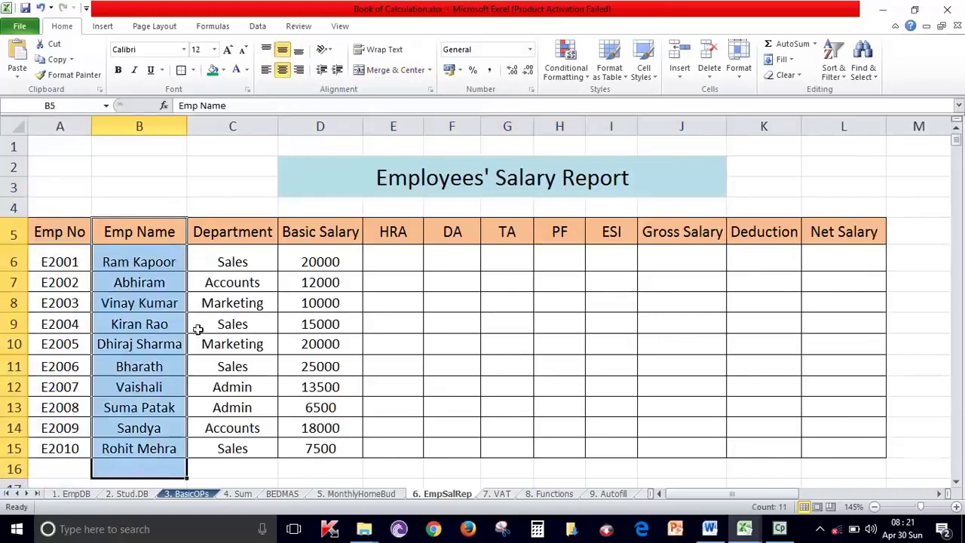
drag(227, 236, 226, 446)
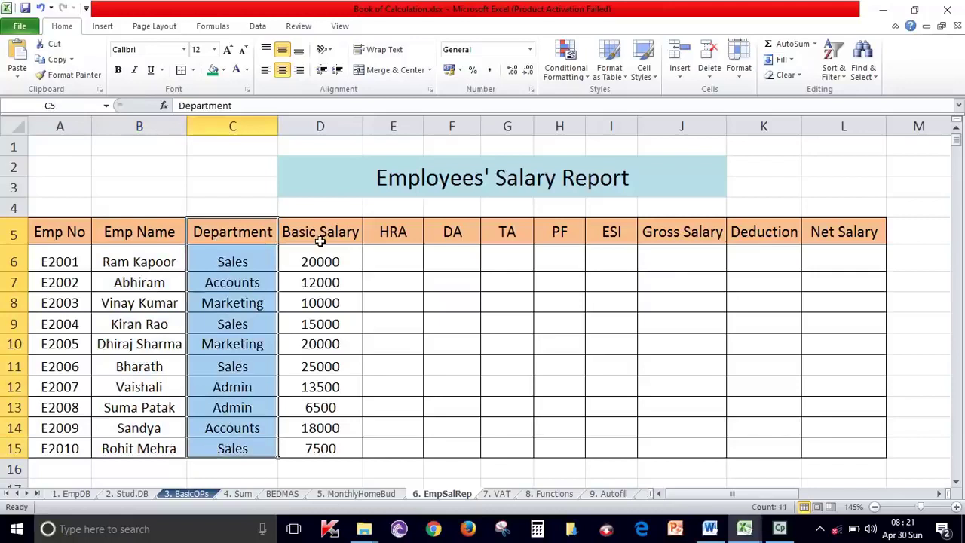
drag(329, 229, 335, 448)
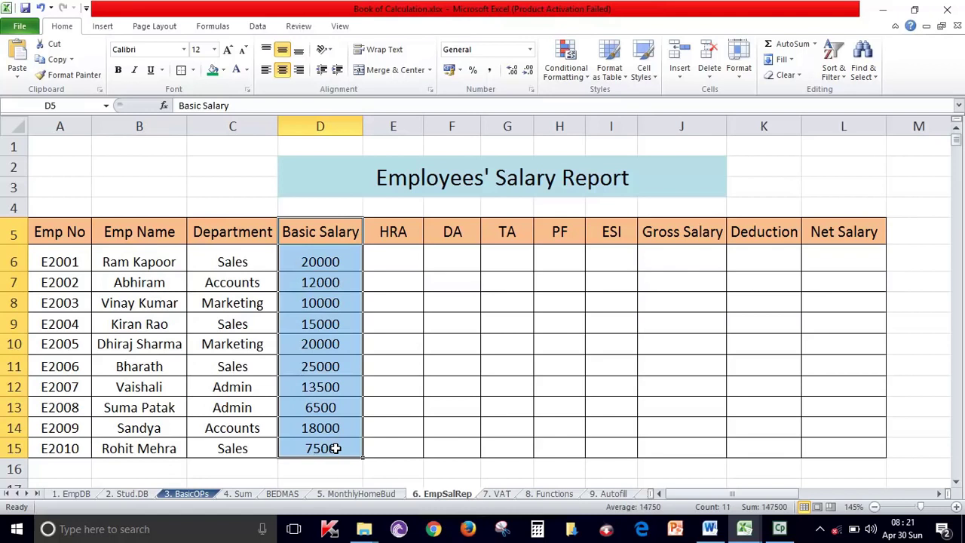
drag(401, 234, 604, 233)
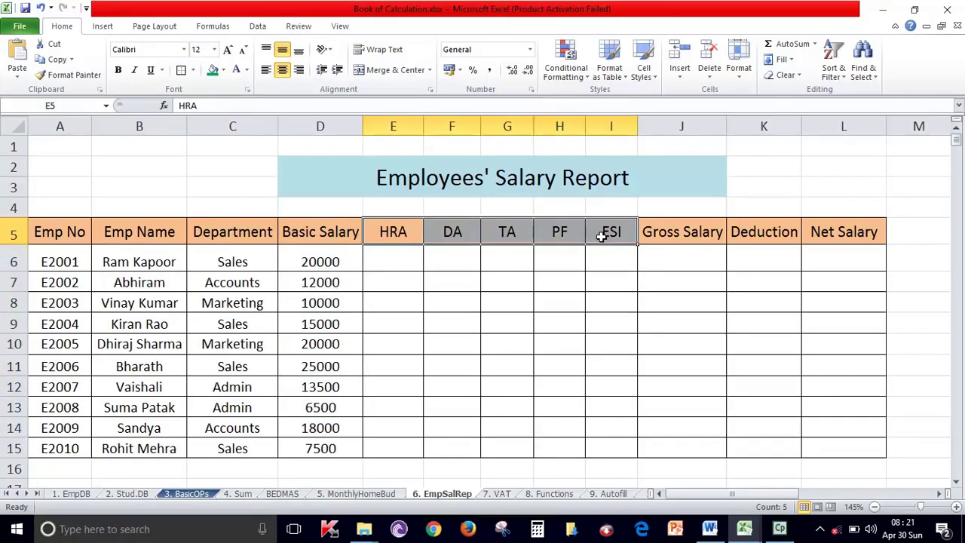
click(410, 240)
scroll(420, 343, down, 2)
scroll(427, 390, down, 5)
scroll(427, 390, down, 4)
scroll(427, 390, up, 7)
scroll(427, 390, up, 4)
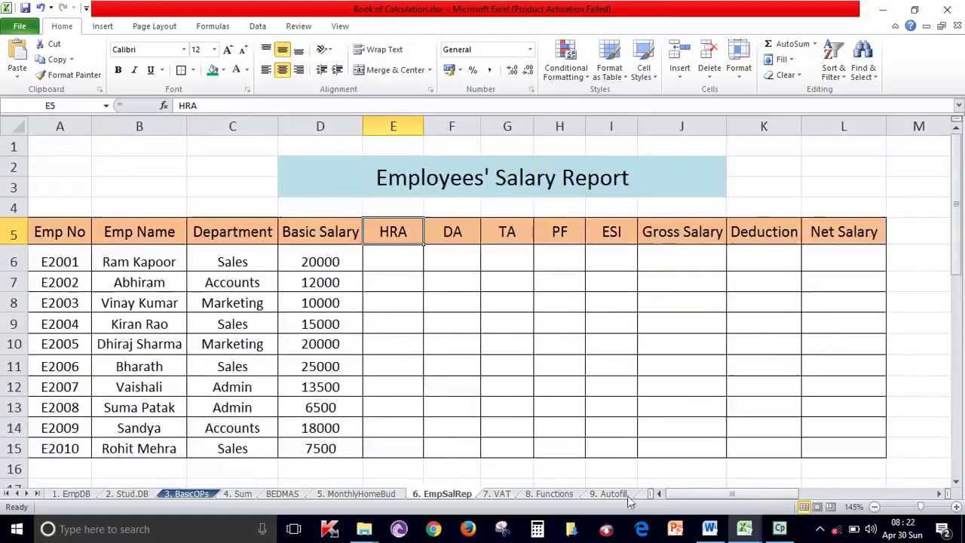
click(717, 485)
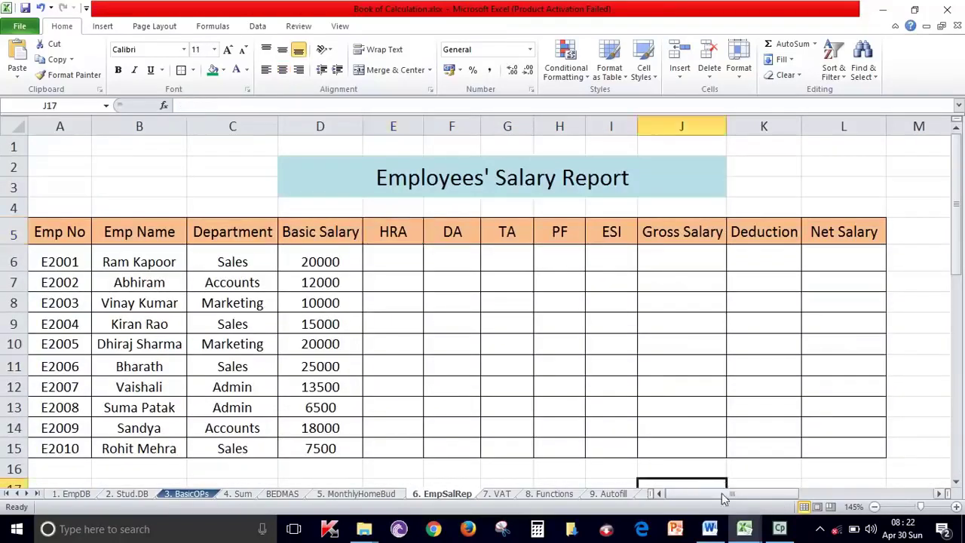
drag(721, 493, 852, 494)
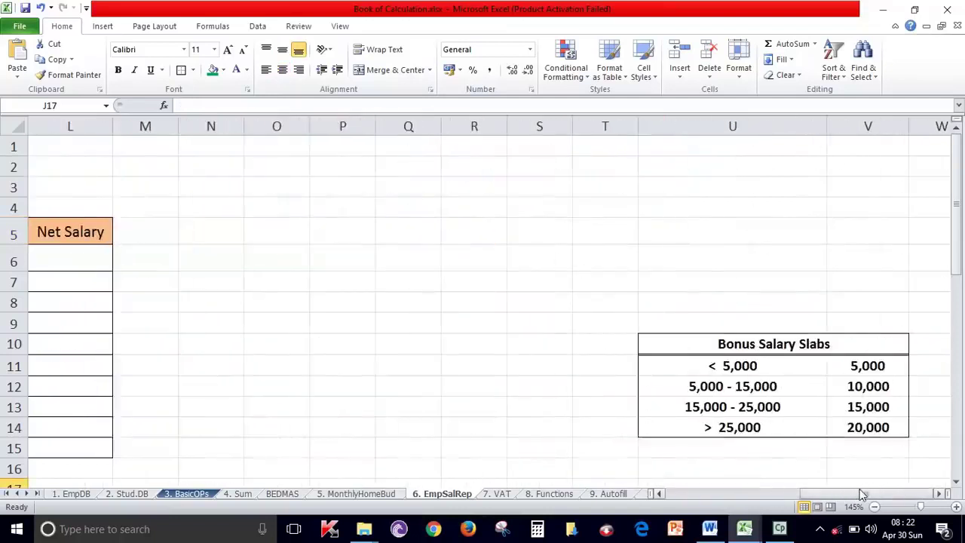
scroll(856, 494, down, 3)
scroll(860, 494, down, 2)
scroll(862, 494, up, 5)
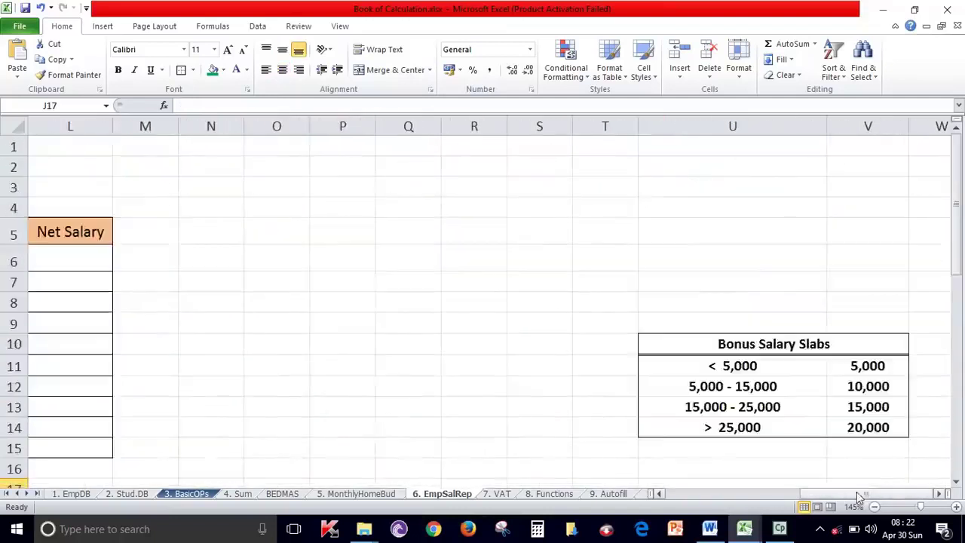
drag(856, 492, 724, 493)
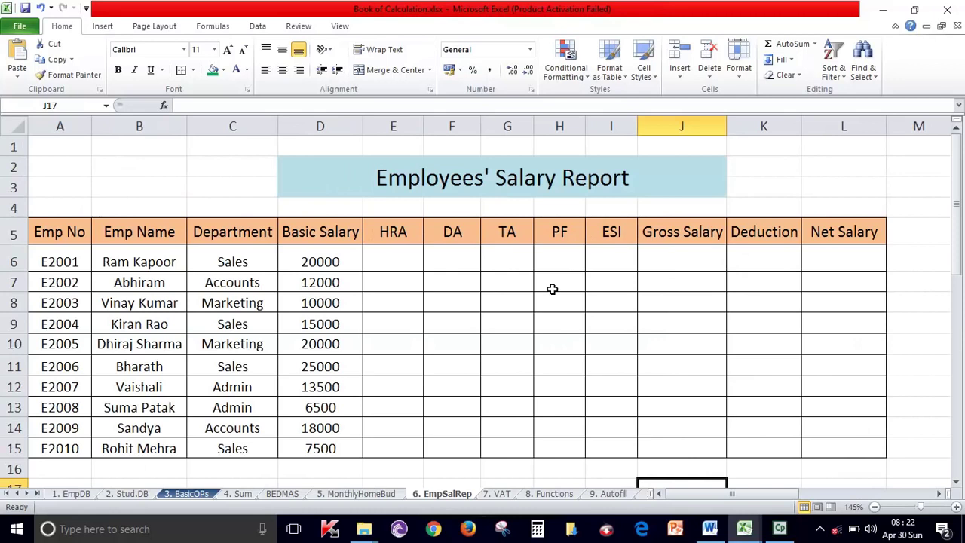
drag(381, 235, 490, 231)
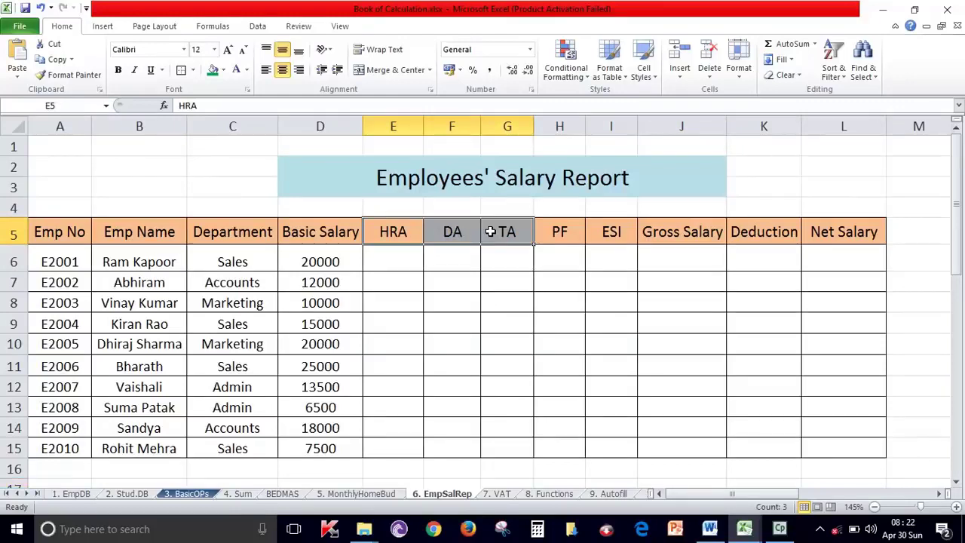
click(340, 262)
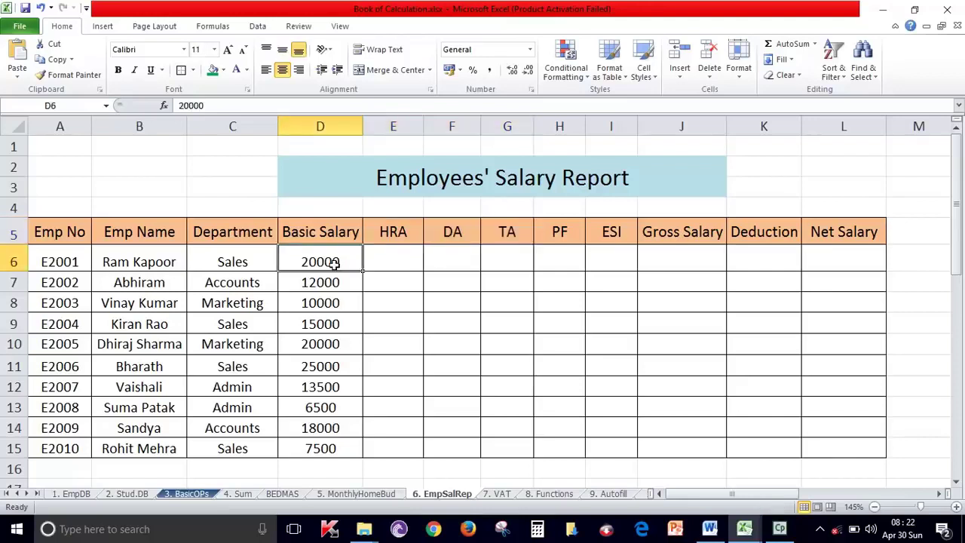
click(395, 226)
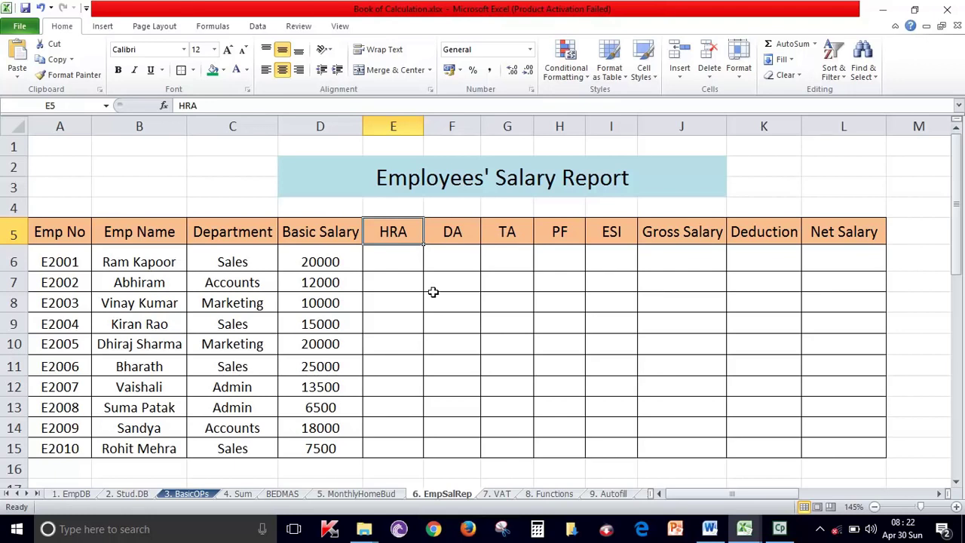
click(474, 235)
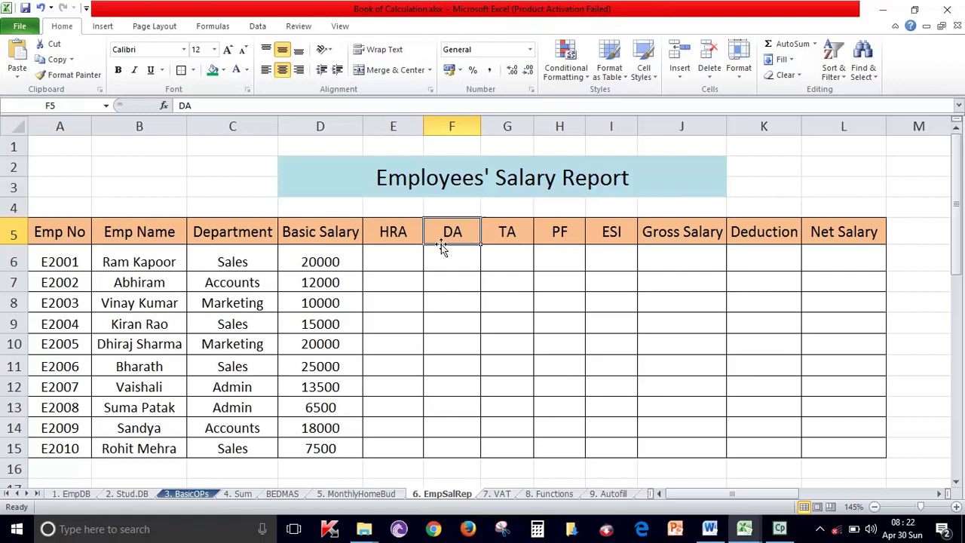
click(323, 261)
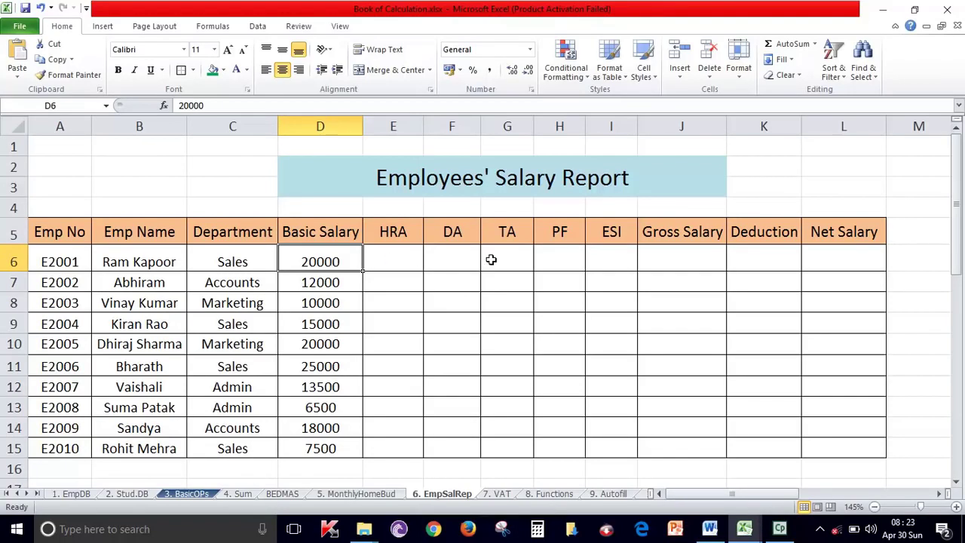
click(515, 260)
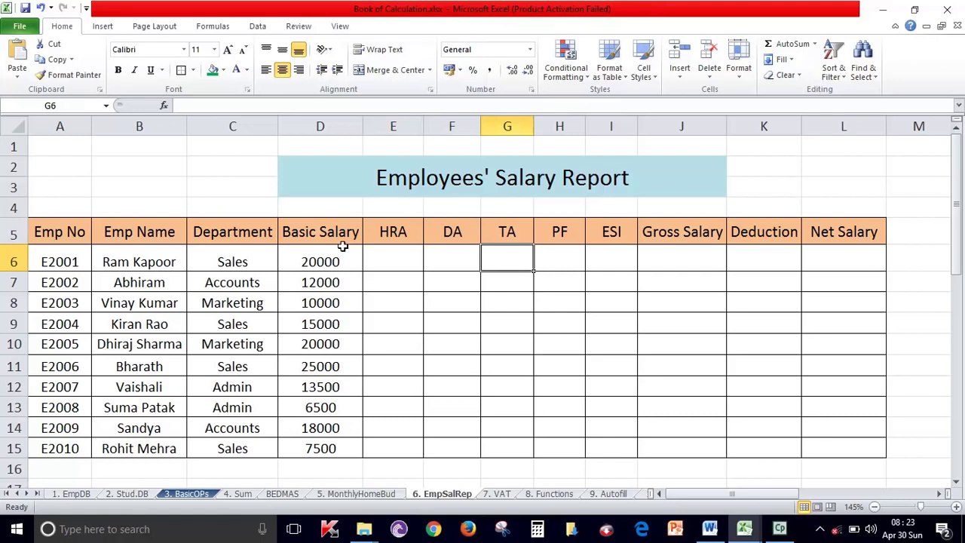
mouse_move(340, 230)
mouse_down()
mouse_move(368, 245)
mouse_move(498, 260)
mouse_up()
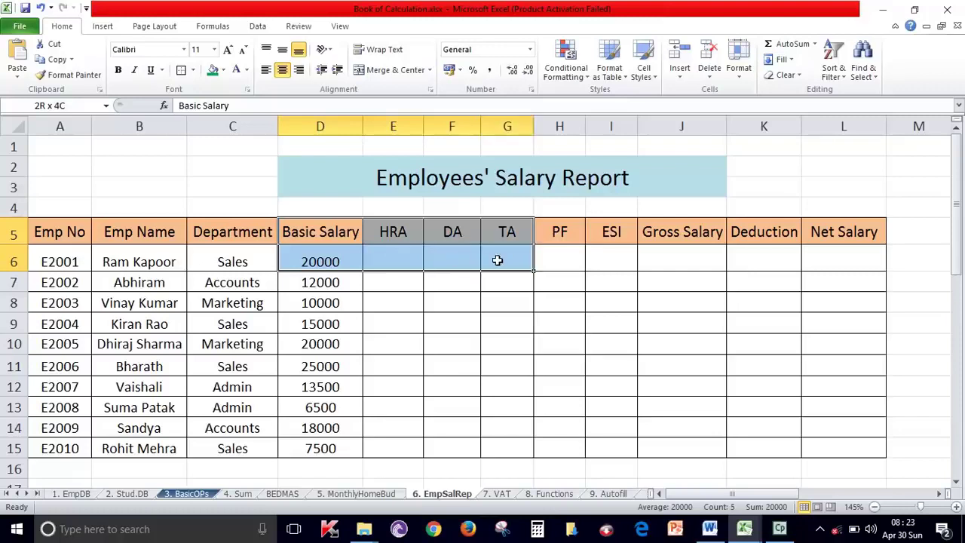
click(498, 260)
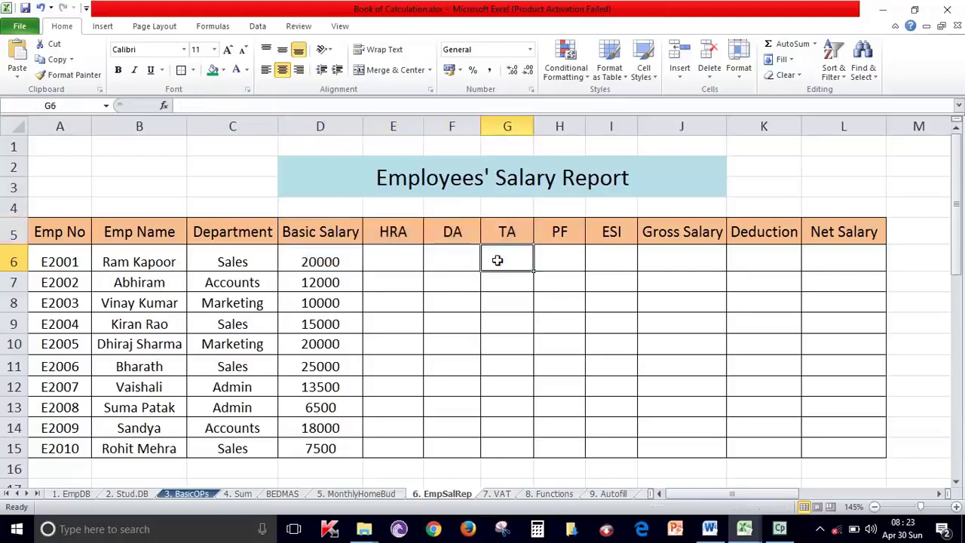
drag(577, 239, 587, 253)
drag(289, 220, 491, 256)
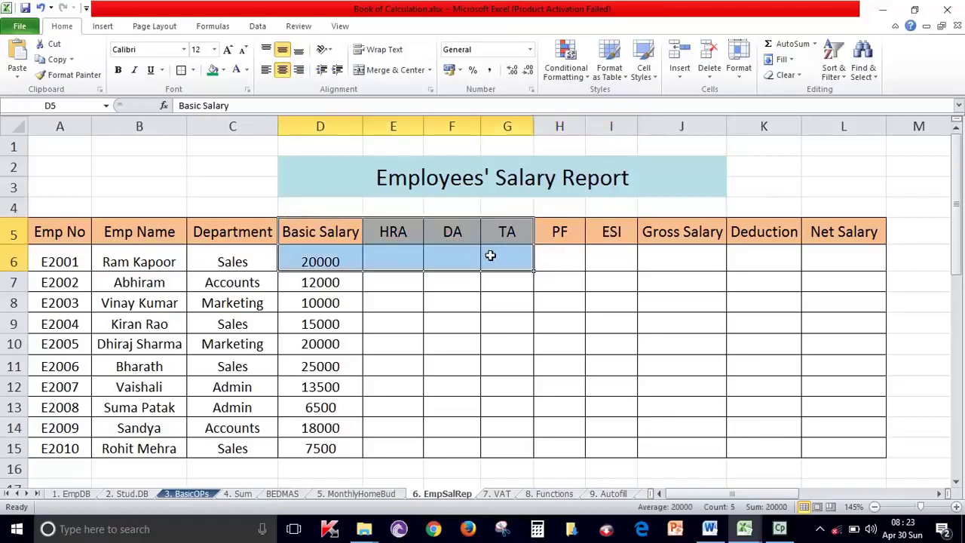
click(571, 236)
click(621, 231)
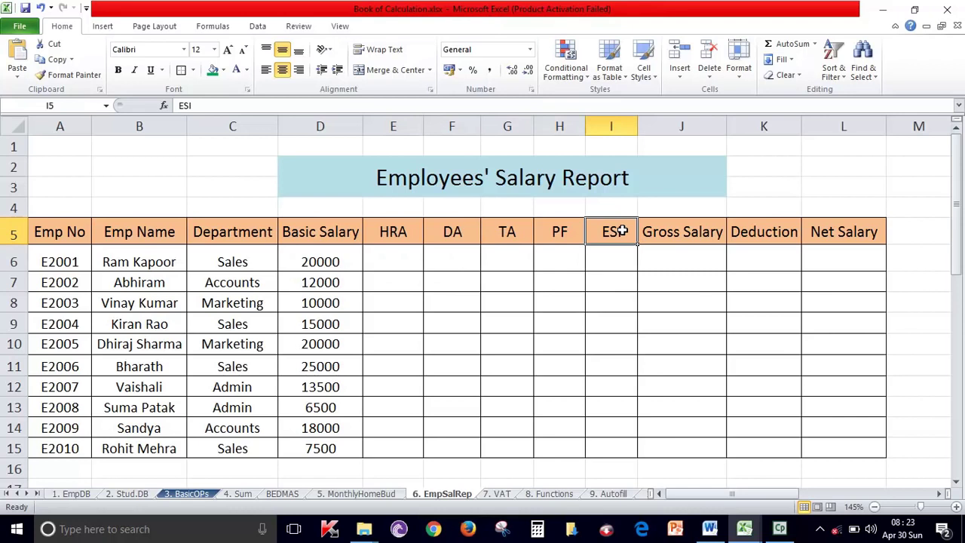
click(703, 234)
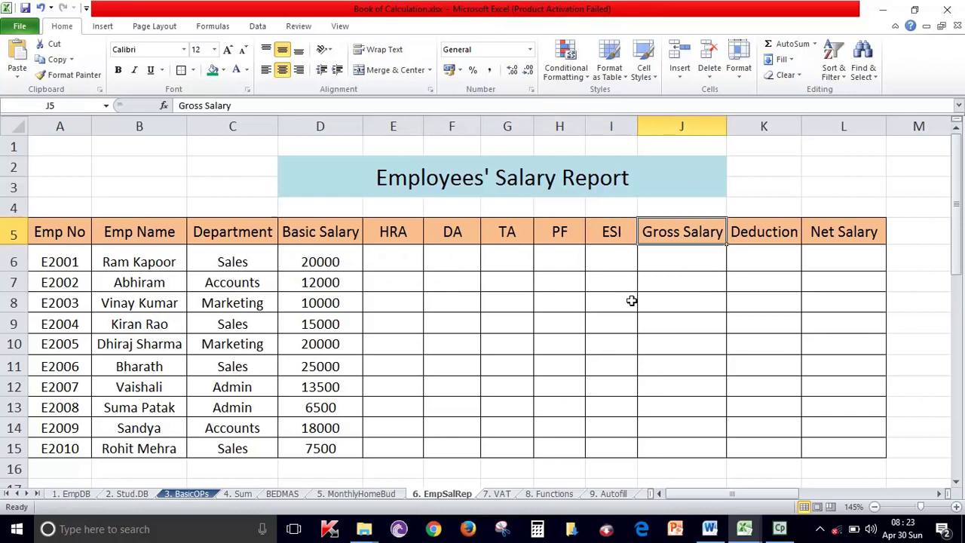
click(706, 257)
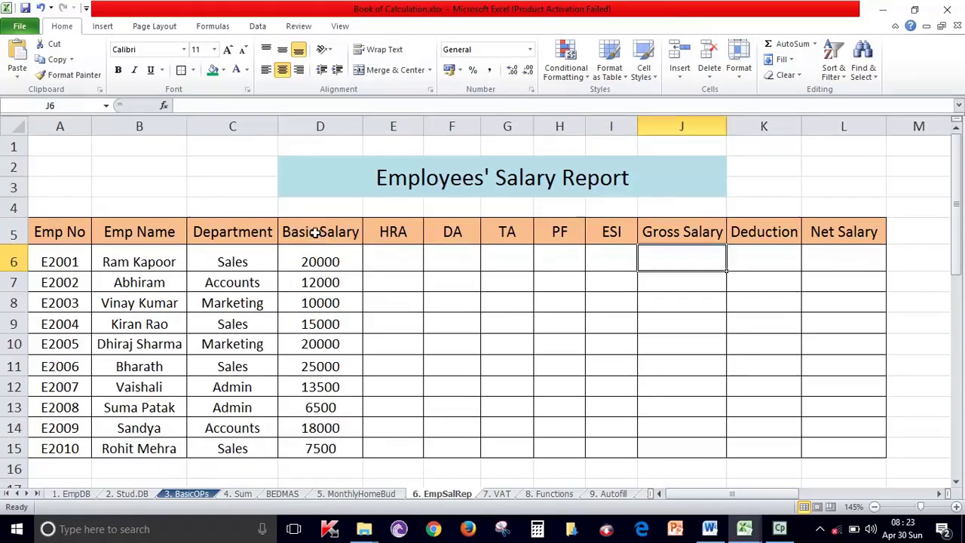
drag(315, 233, 500, 263)
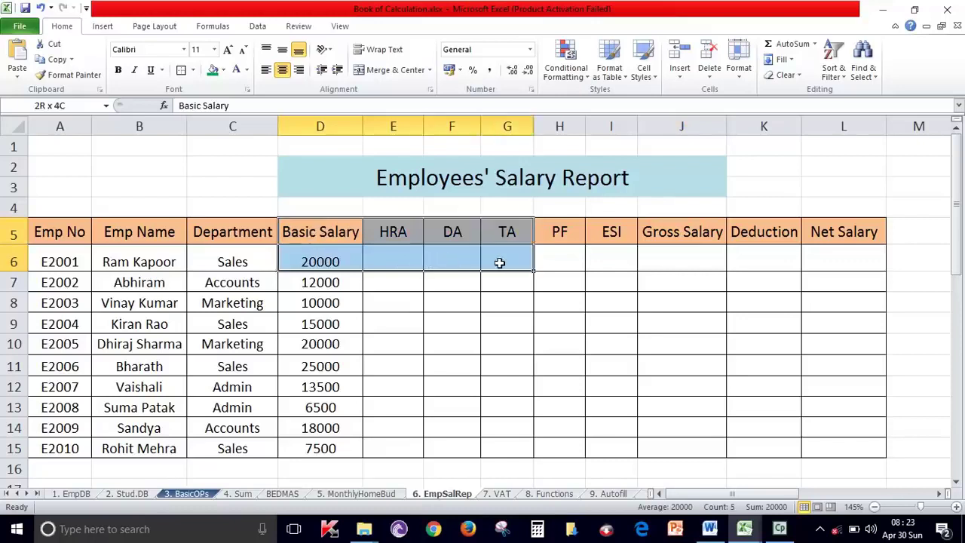
click(702, 261)
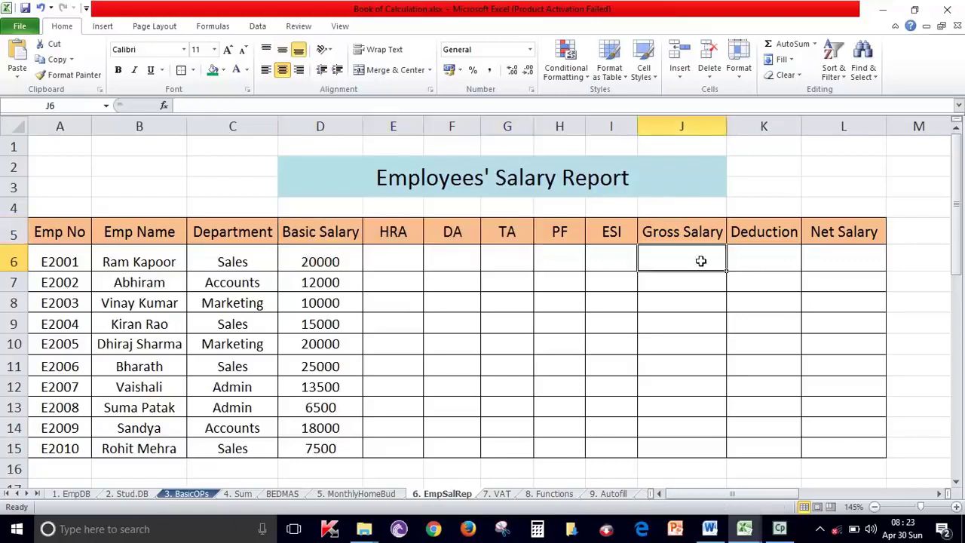
click(770, 232)
click(551, 233)
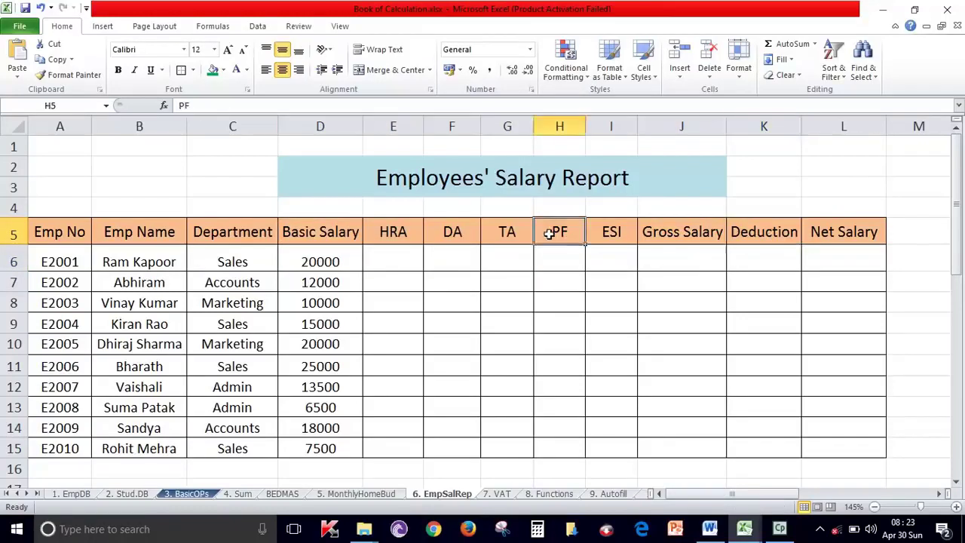
drag(550, 234, 608, 251)
click(797, 262)
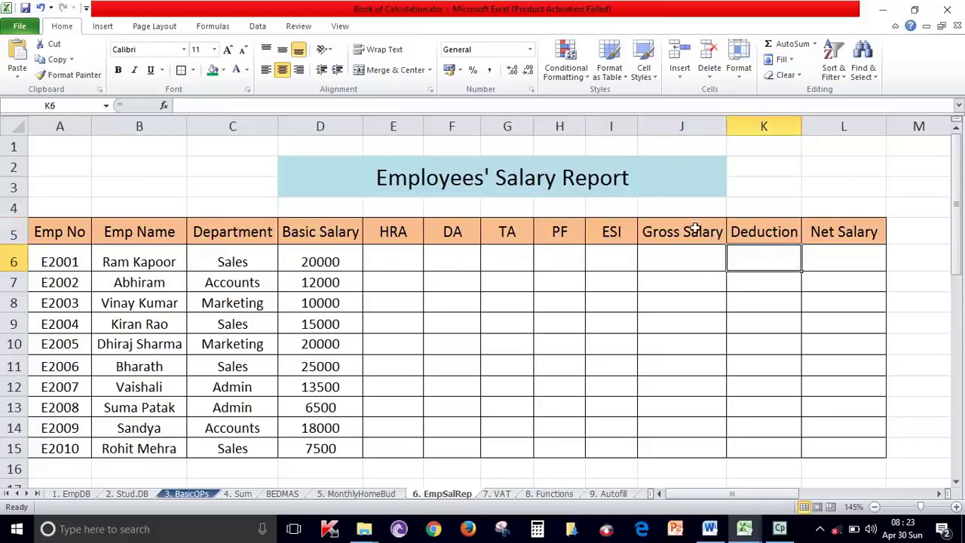
drag(688, 224, 709, 447)
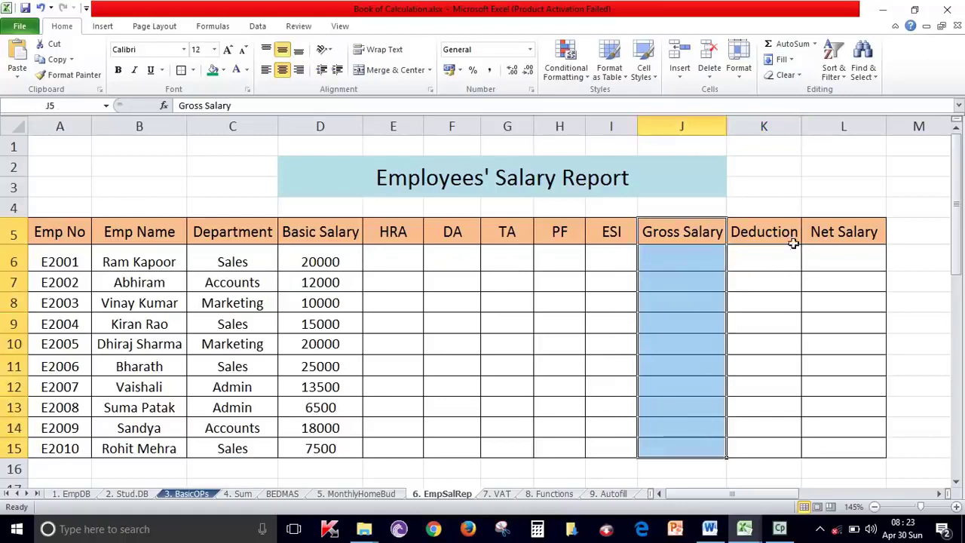
drag(793, 243, 771, 446)
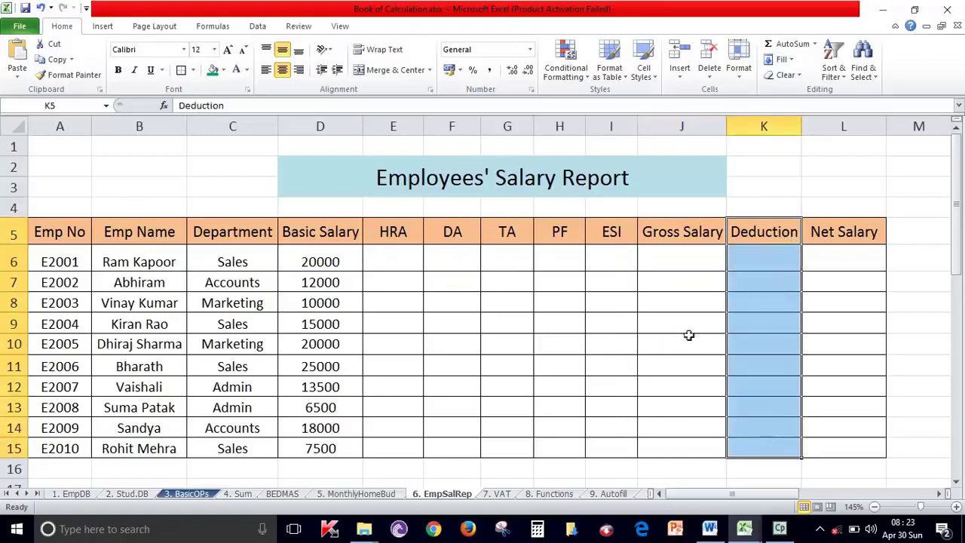
drag(573, 238, 604, 235)
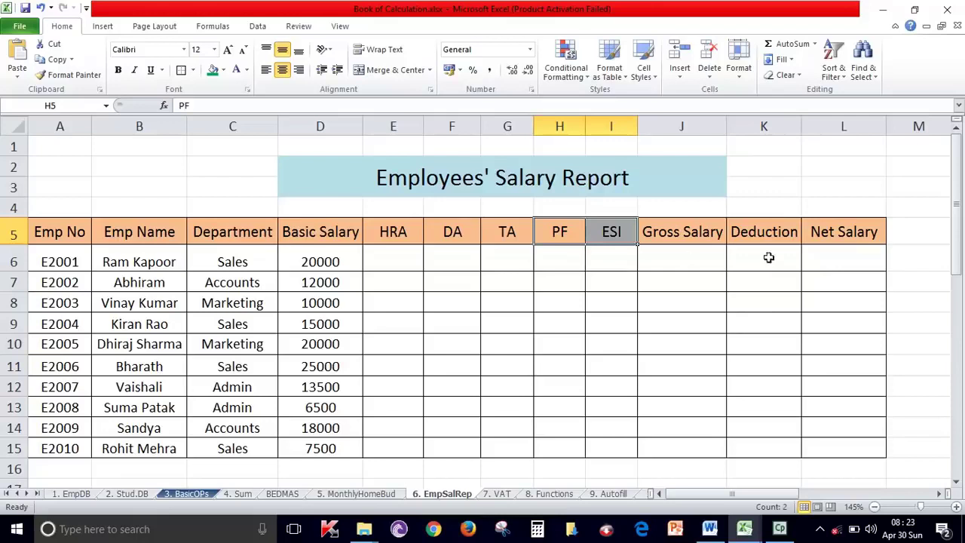
drag(767, 261, 750, 364)
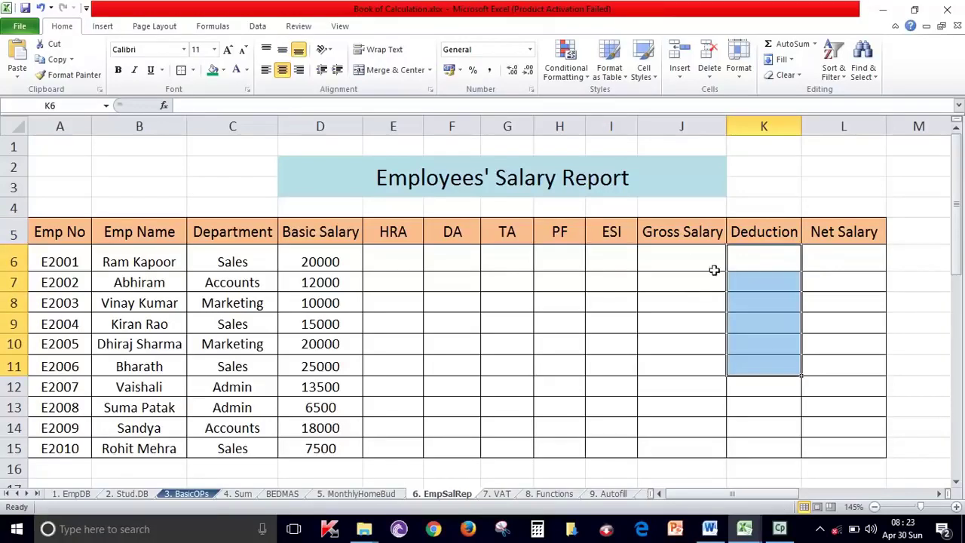
drag(682, 258, 688, 410)
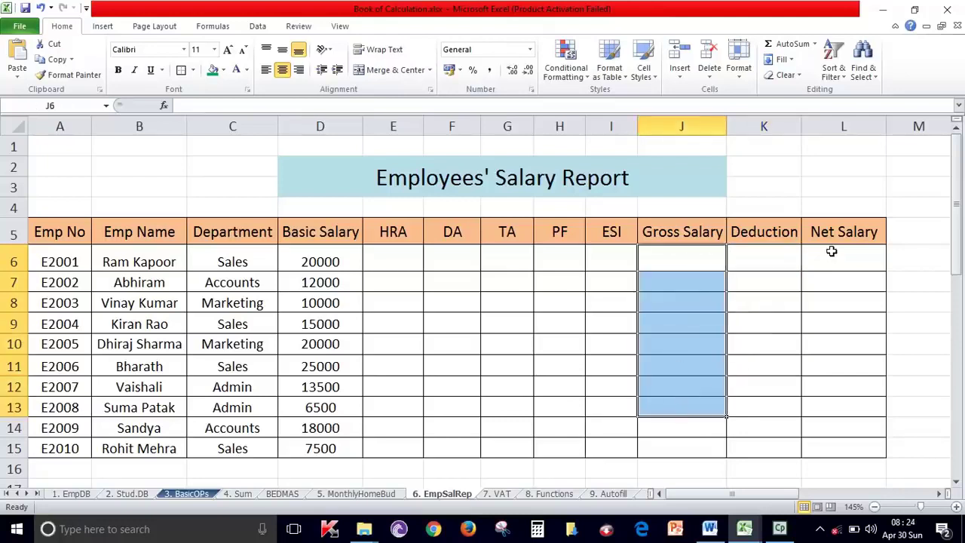
drag(832, 252, 815, 447)
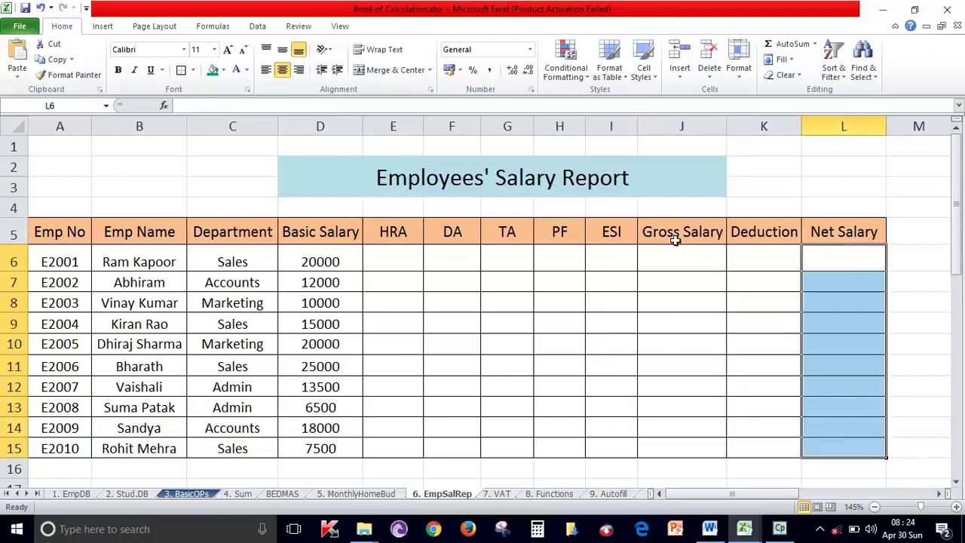
drag(683, 256, 682, 407)
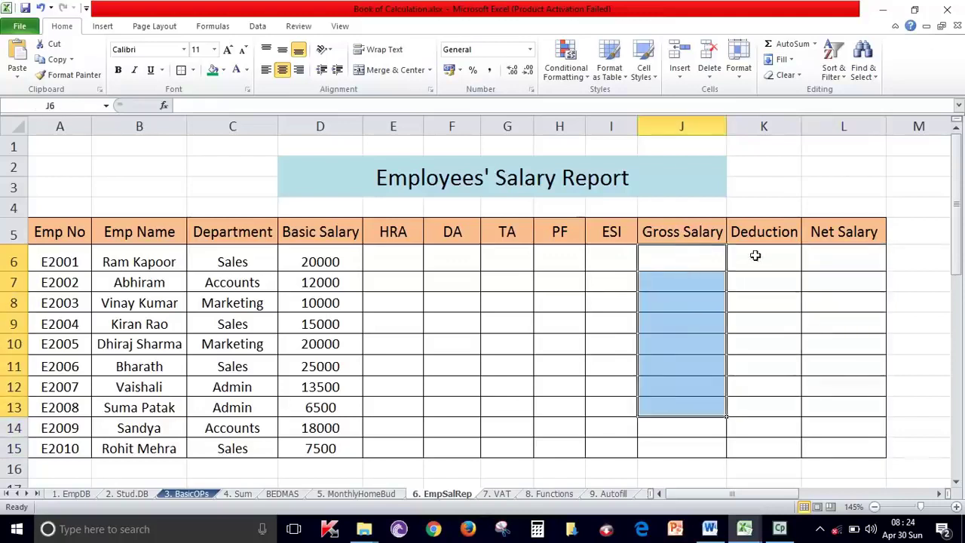
drag(755, 256, 750, 400)
drag(842, 254, 813, 420)
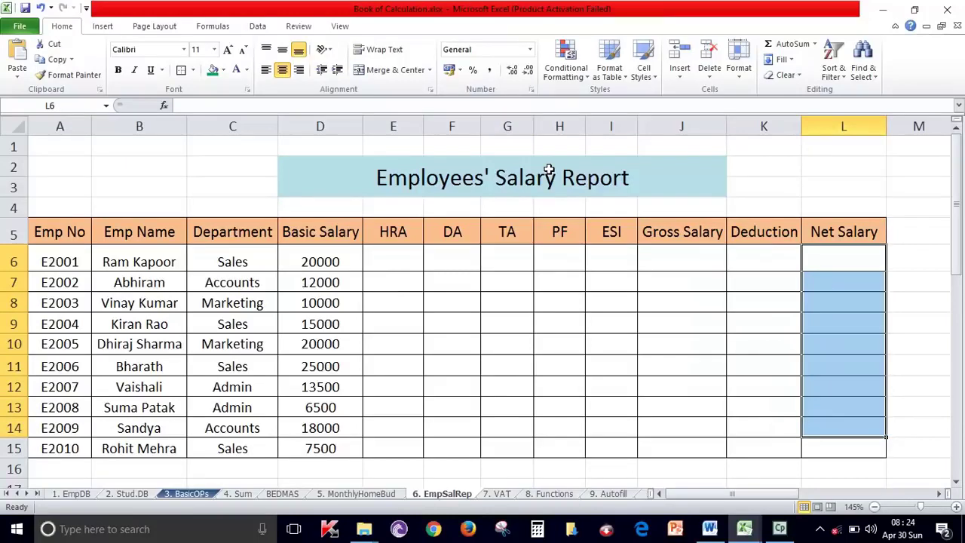
Step: Enter the rates 2%, 3%, 4%, 5% and 1% in E4:I4 above HRA, DA, TA, PF and ESI
click(410, 210)
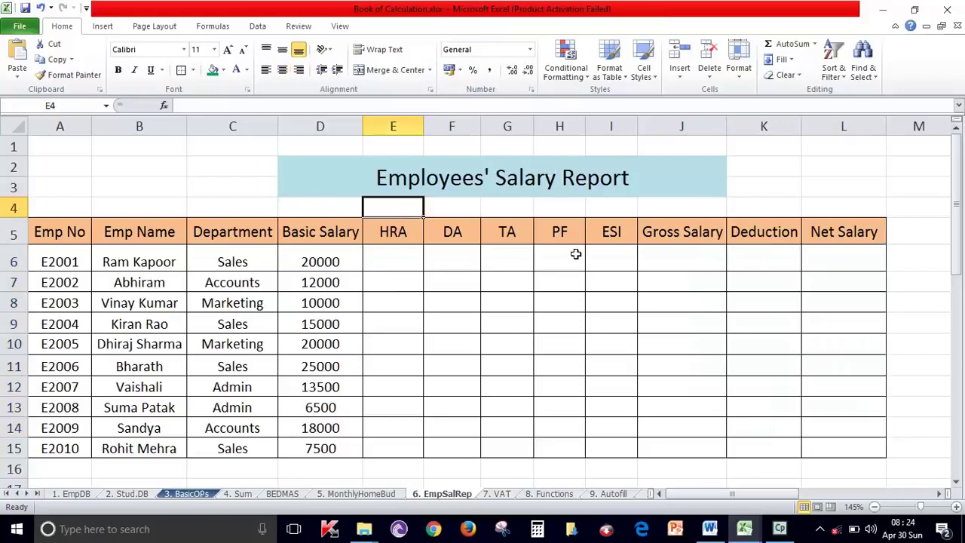
text(2%)
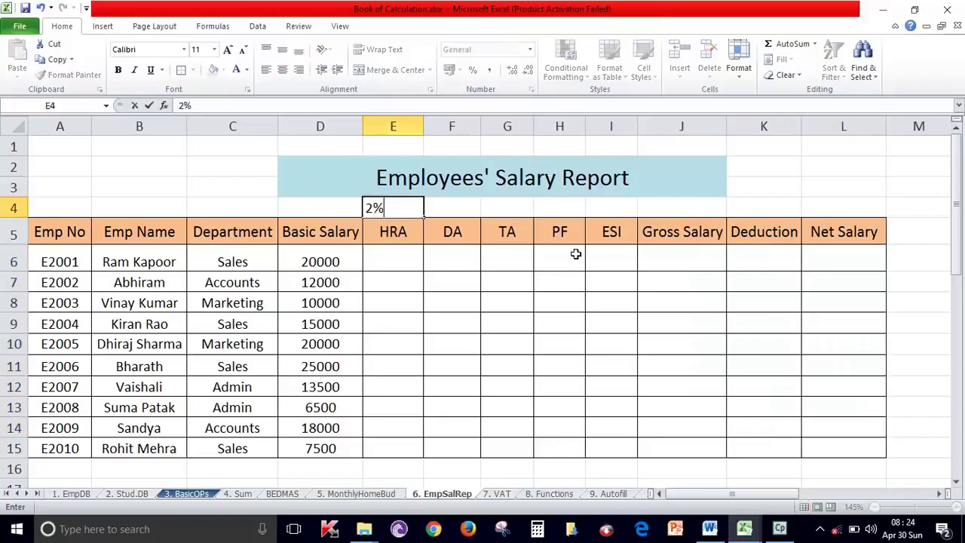
click(456, 209)
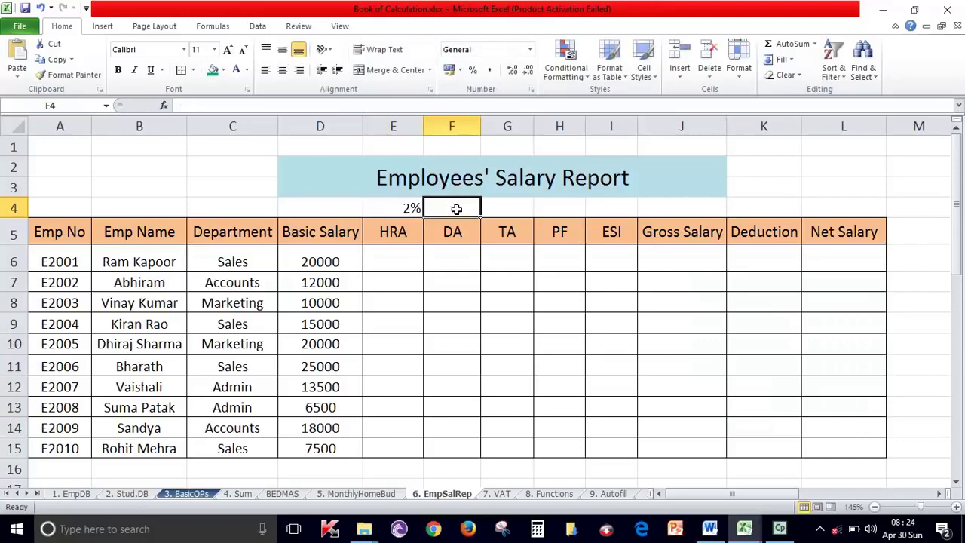
text(3)
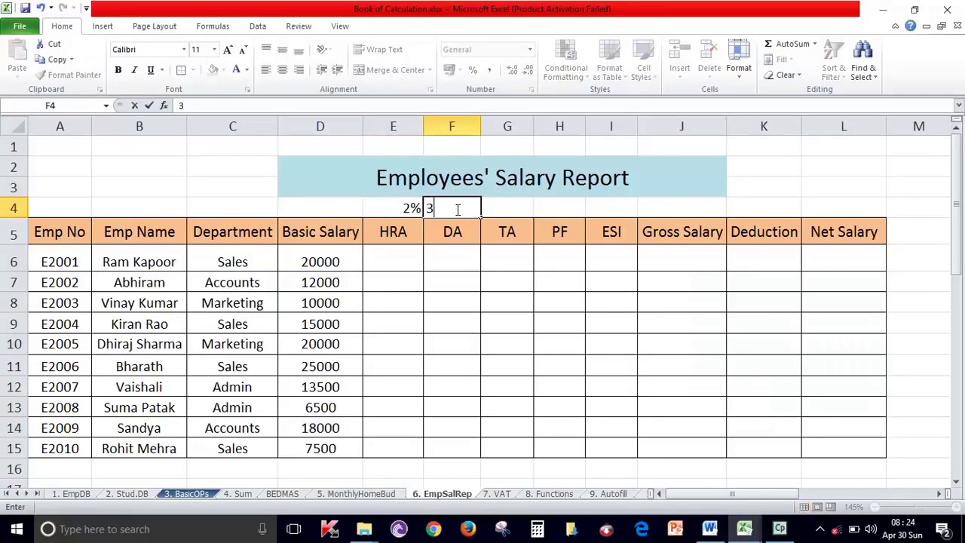
text(%)
click(511, 210)
text(4)
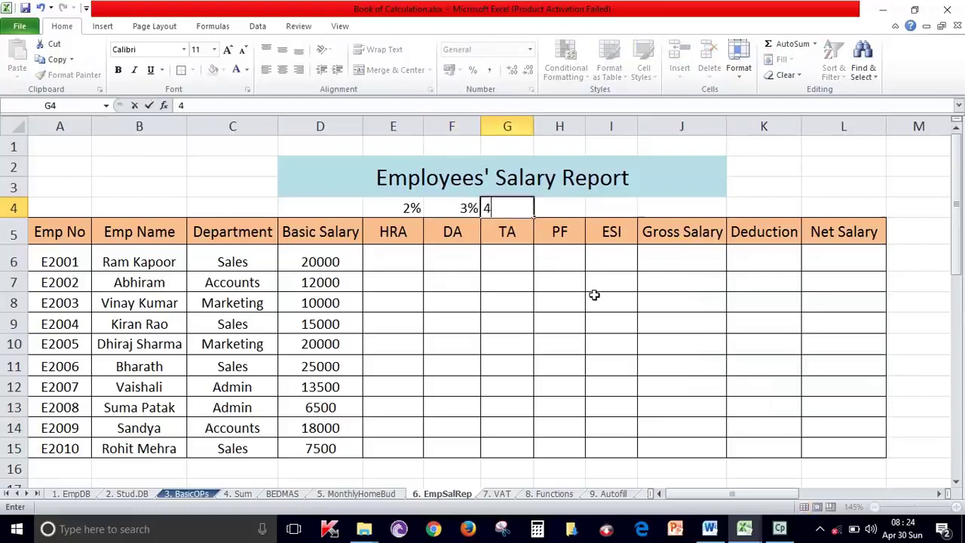
text(%)
click(564, 211)
text(5)
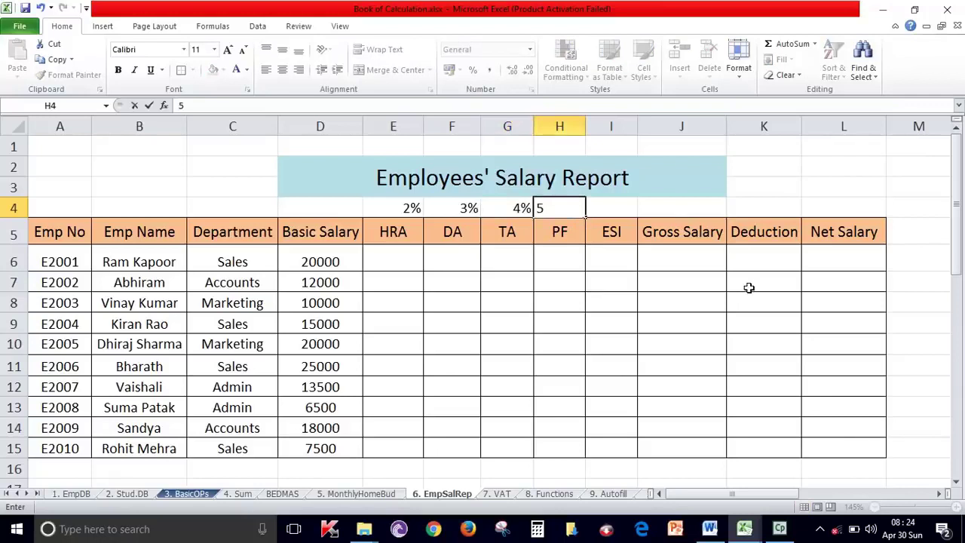
text(%)
click(620, 216)
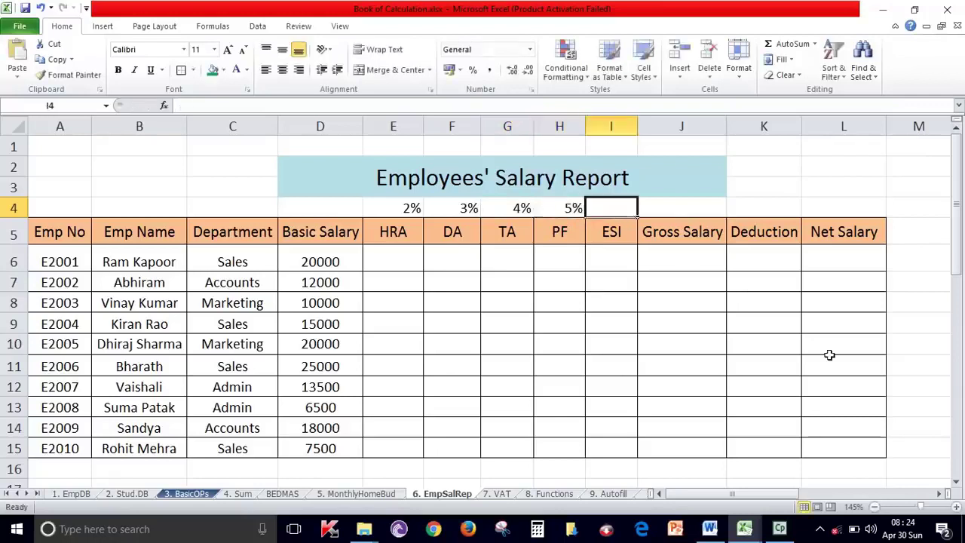
text(1%)
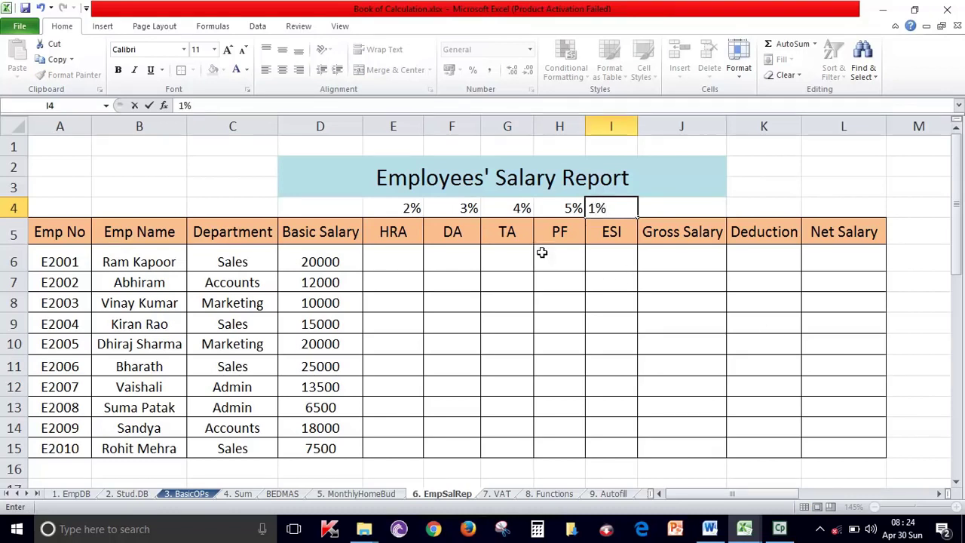
click(562, 252)
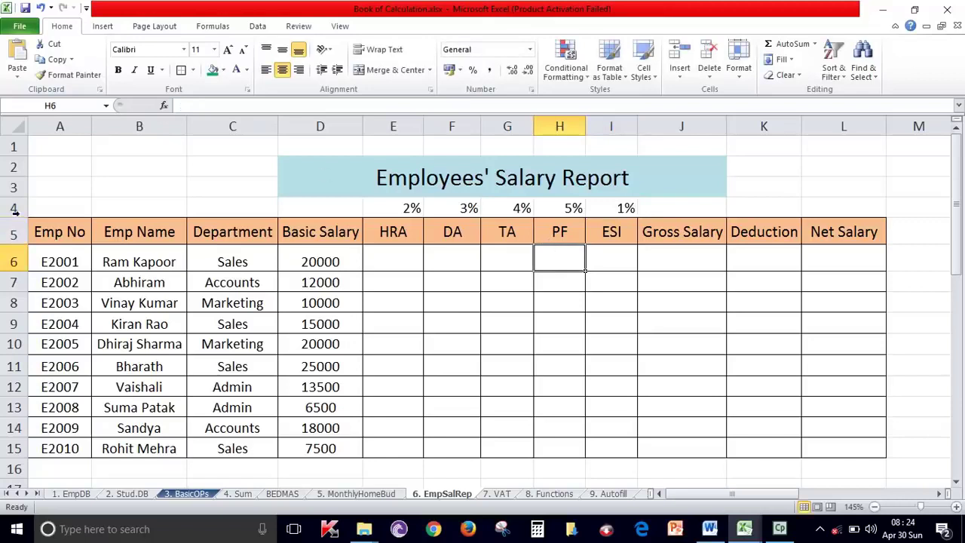
Step: Make row 4 taller and center the E4:I4 rates both horizontally and vertically
drag(13, 213, 13, 225)
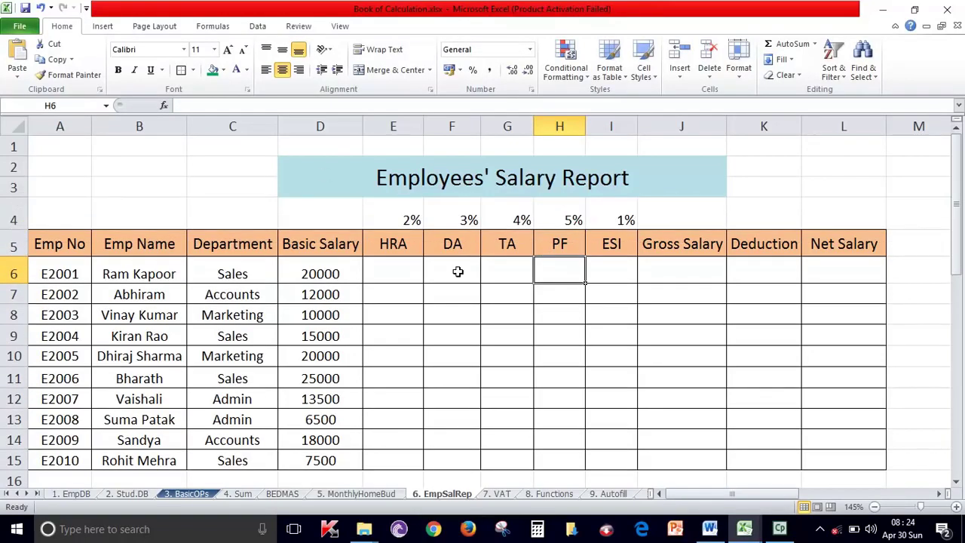
drag(394, 211, 604, 214)
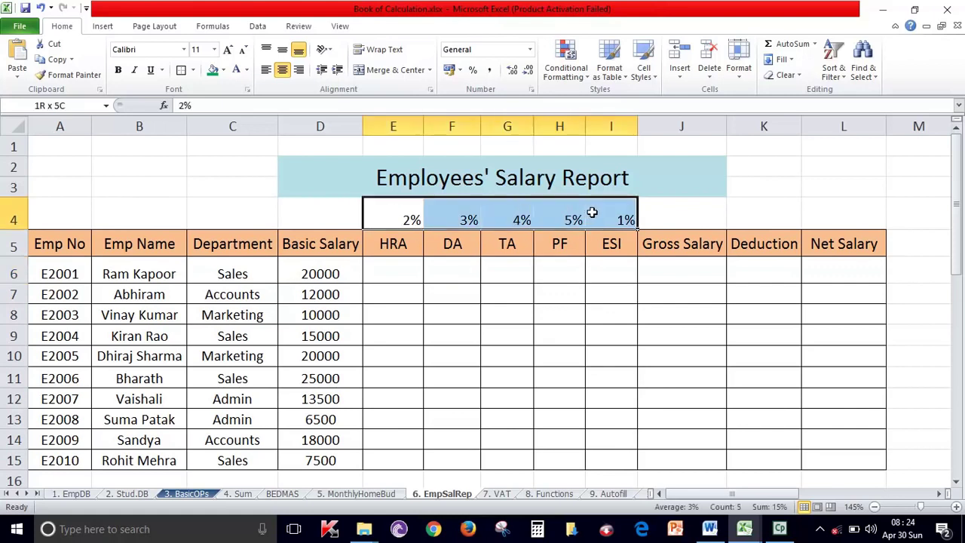
click(282, 69)
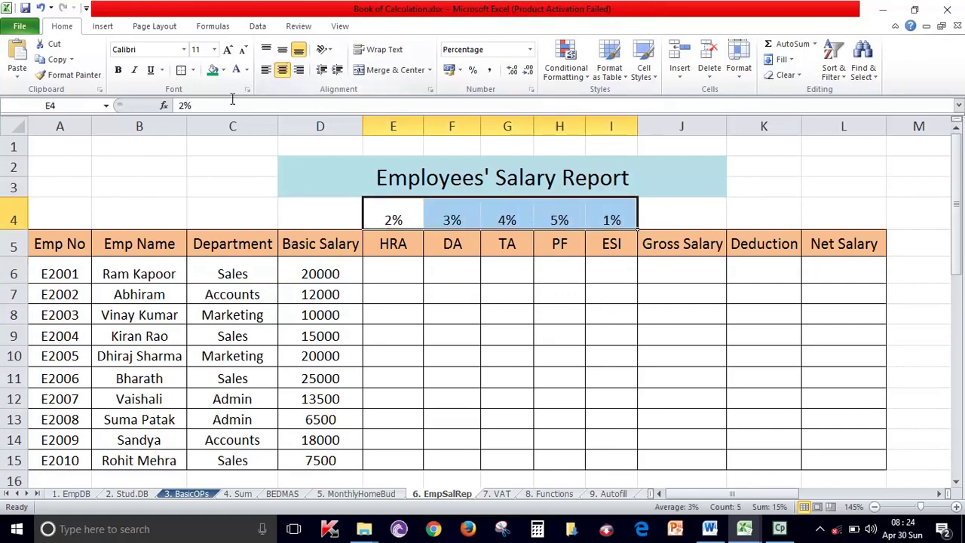
click(283, 50)
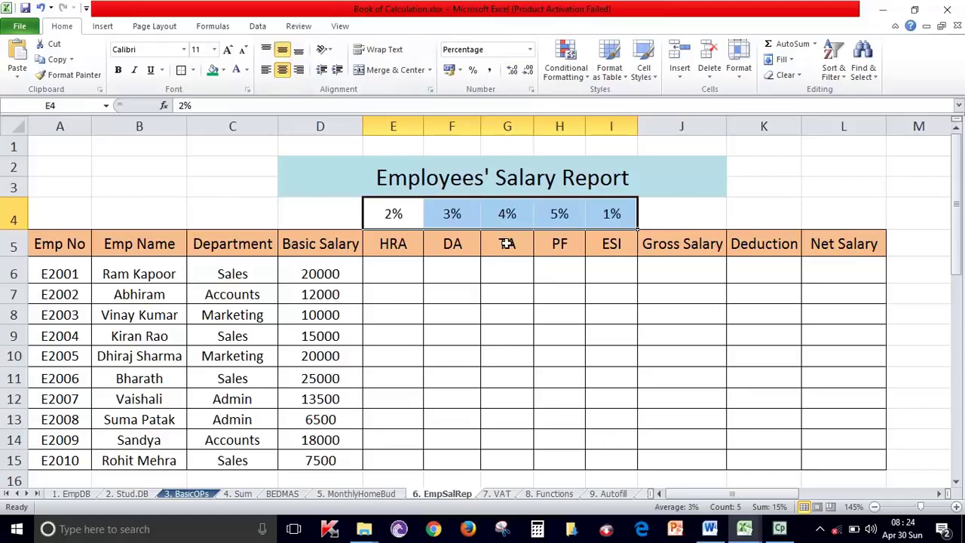
click(504, 356)
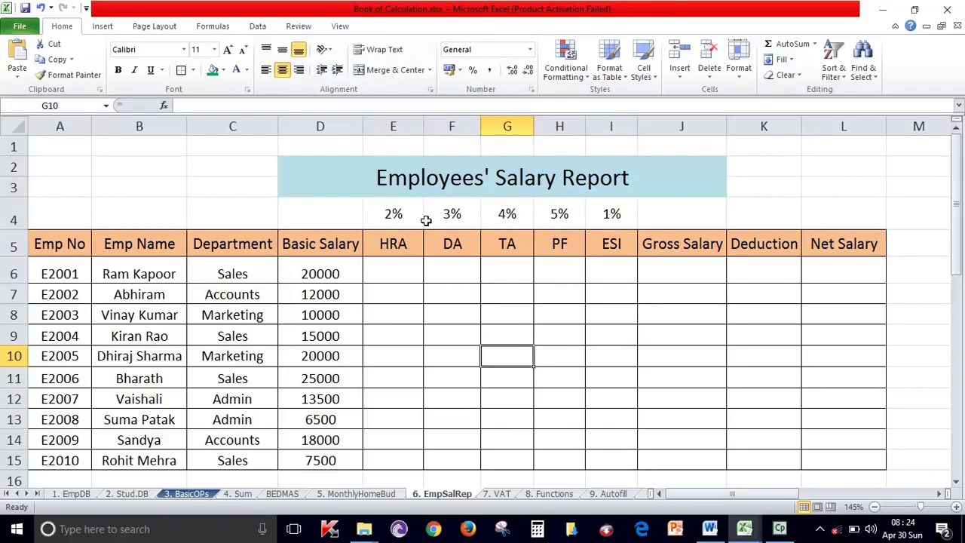
click(402, 215)
drag(402, 215, 595, 204)
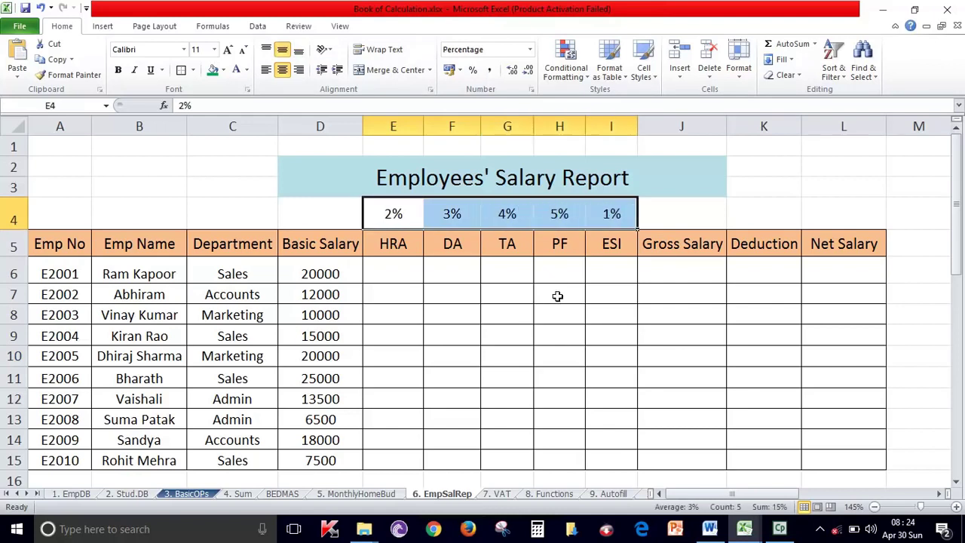
click(410, 279)
click(324, 272)
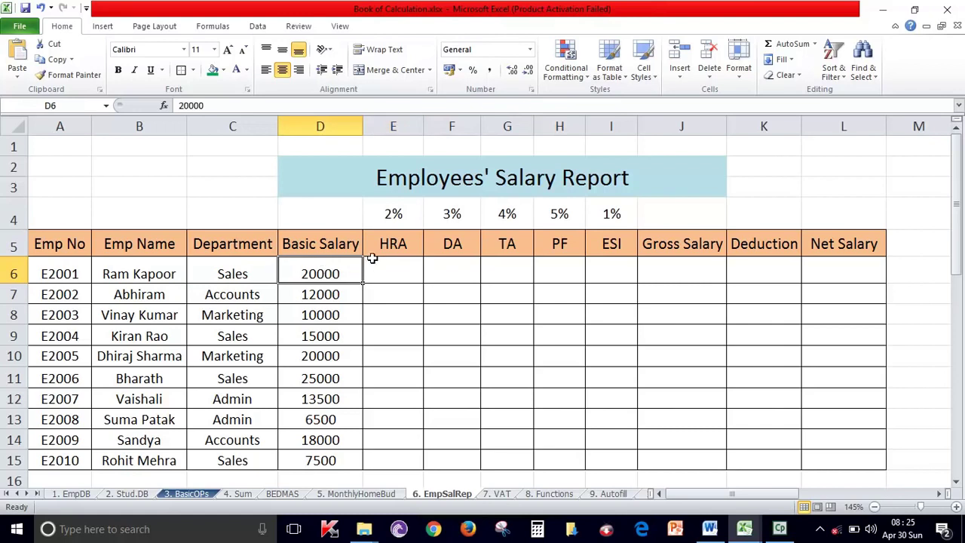
Step: Select HRA cell E6, relating it to the 2% rate, and widen column E
click(400, 271)
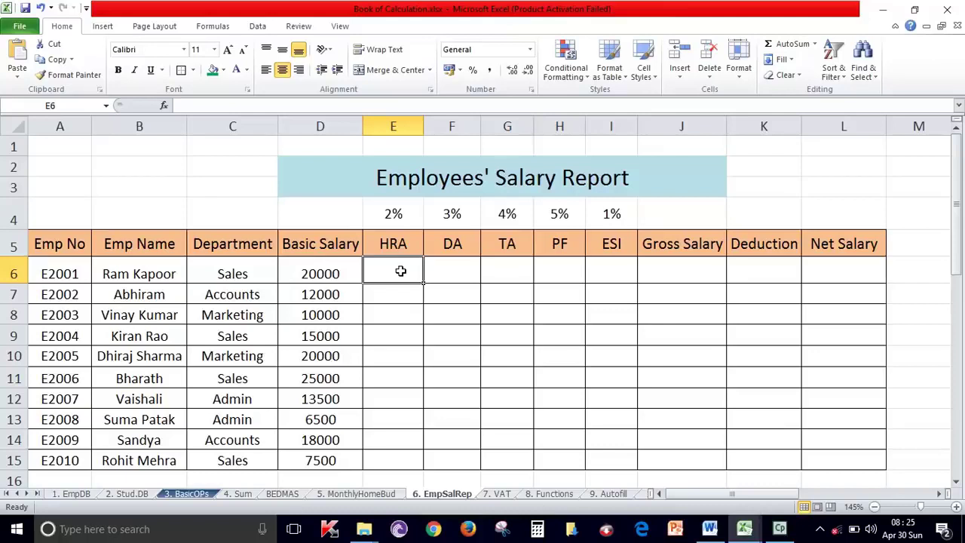
click(341, 274)
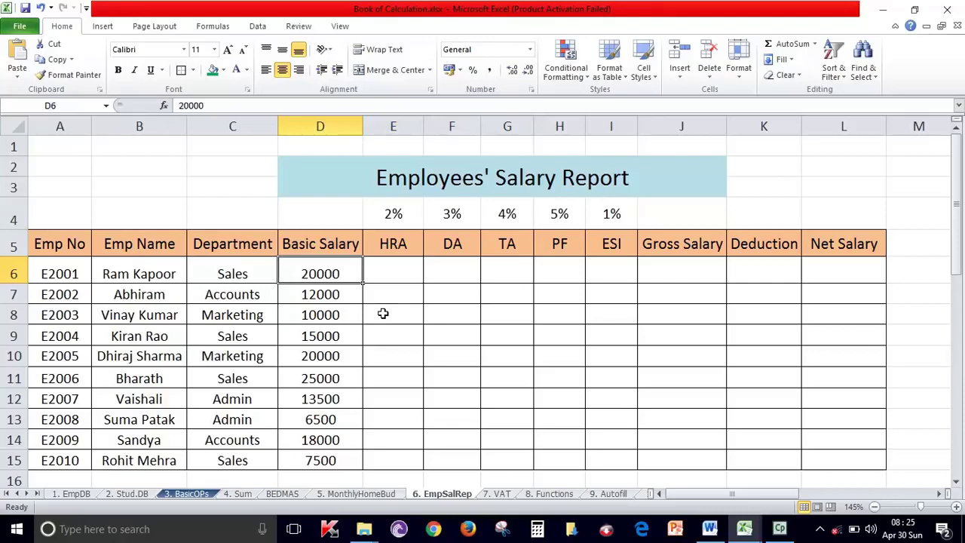
click(407, 269)
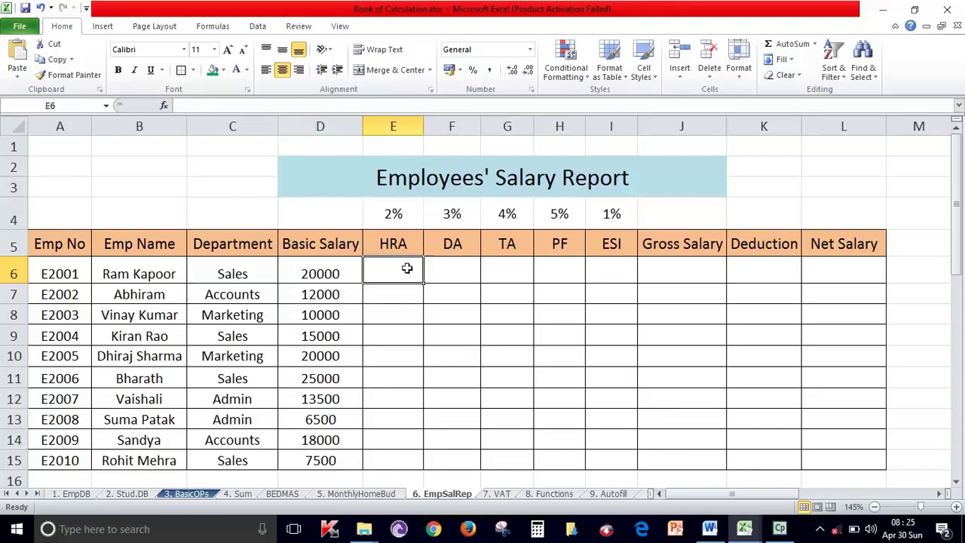
mouse_move(380, 219)
mouse_down()
mouse_move(374, 275)
mouse_move(442, 267)
mouse_up()
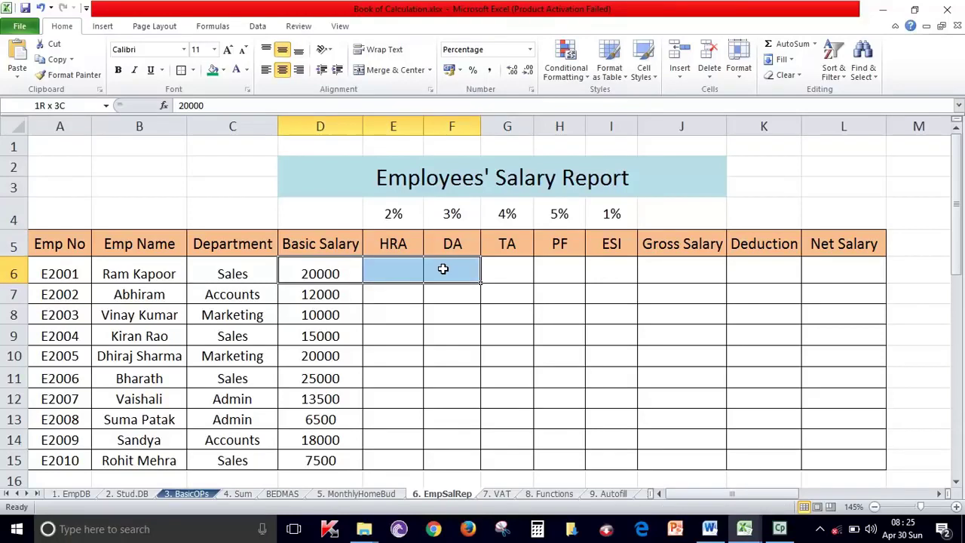
click(403, 272)
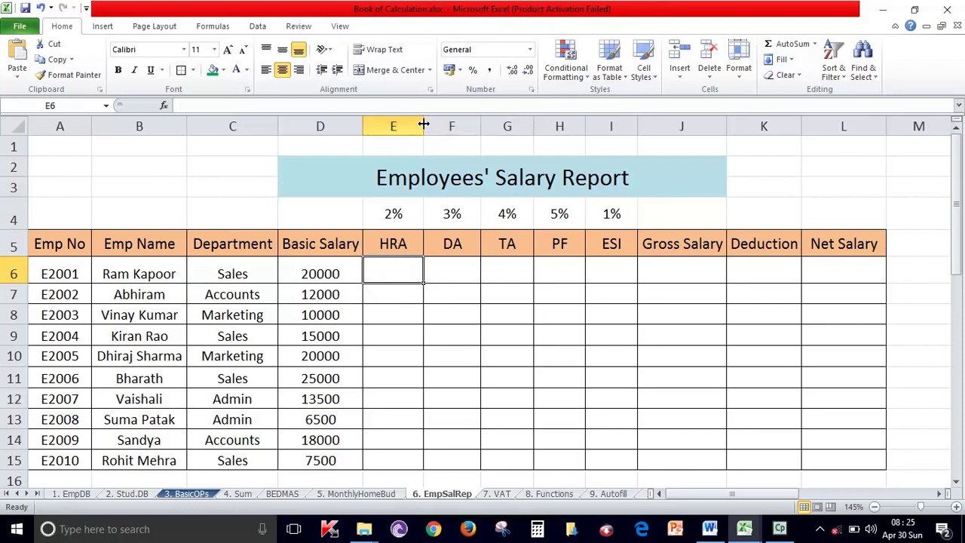
drag(424, 125, 444, 125)
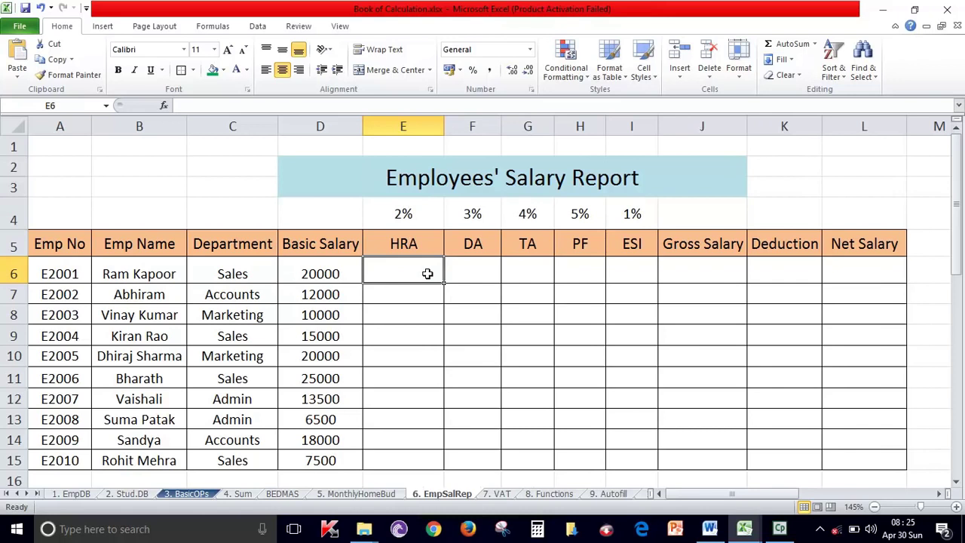
Step: Enter =D6*2% in E6 for the first employee's HRA (400) and check its references
text(=)
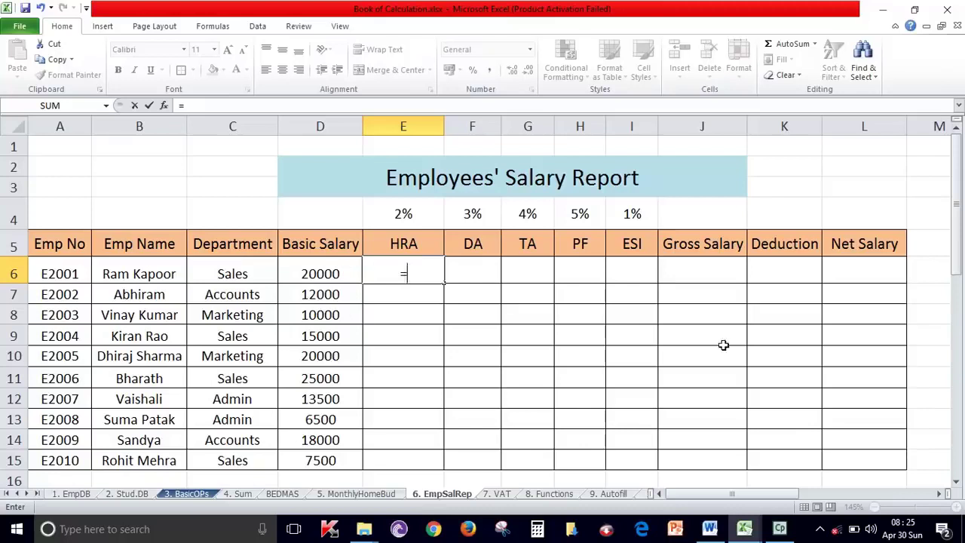
click(333, 273)
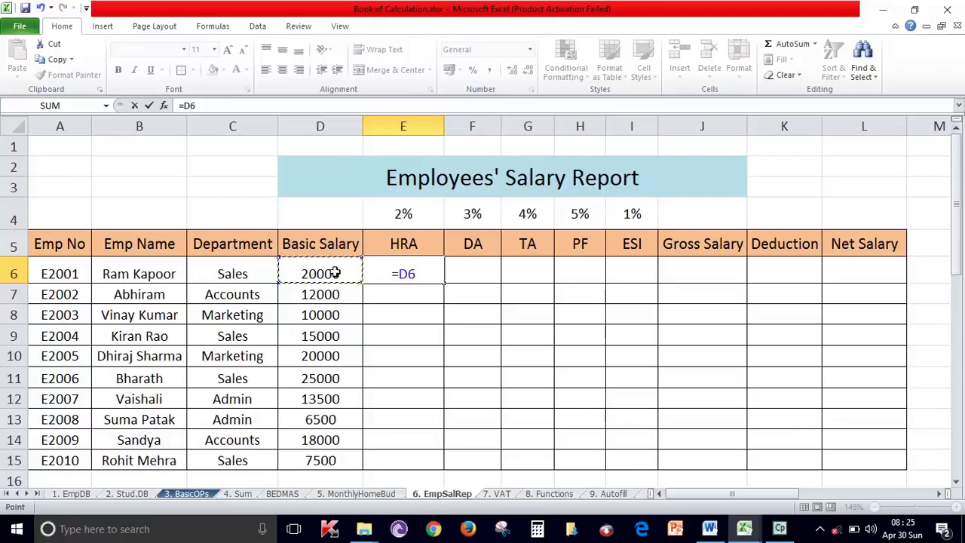
text(*)
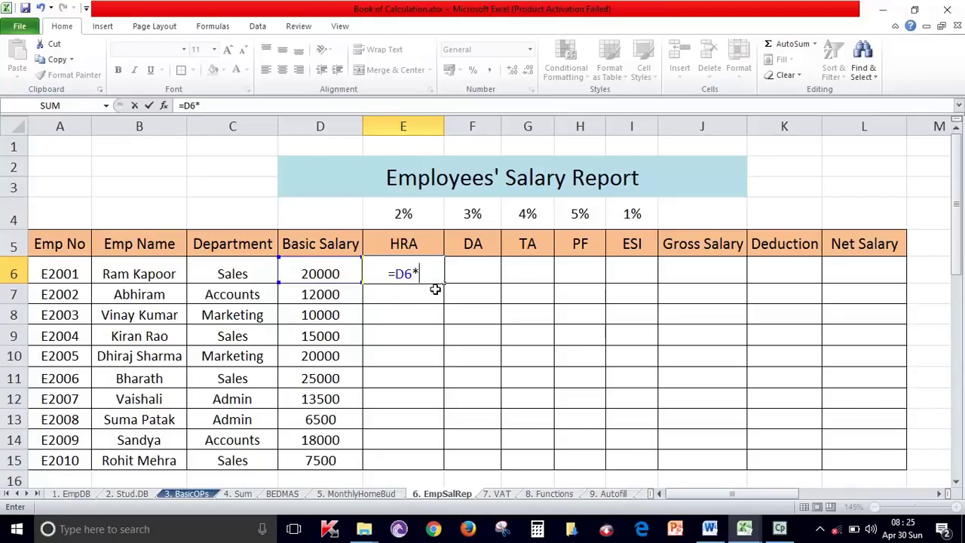
text(2%)
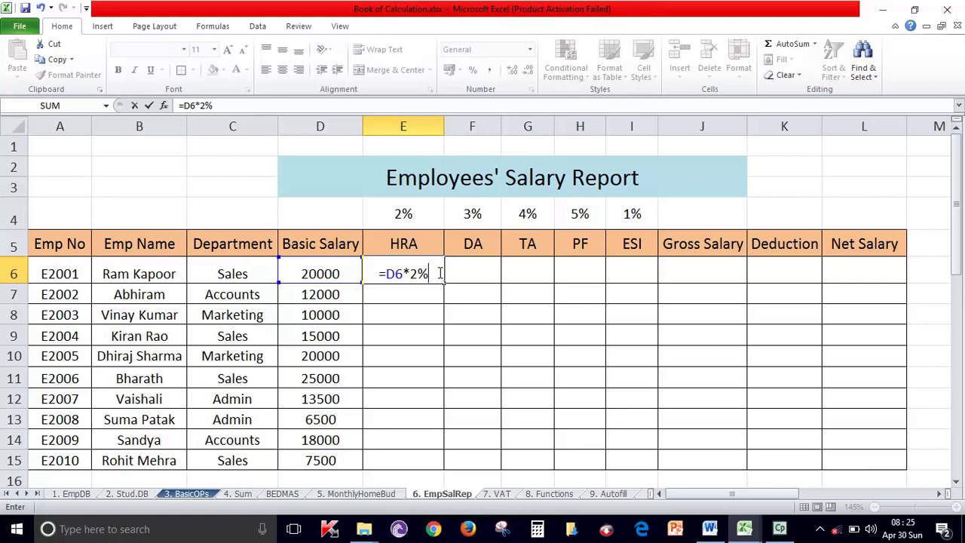
key(Return)
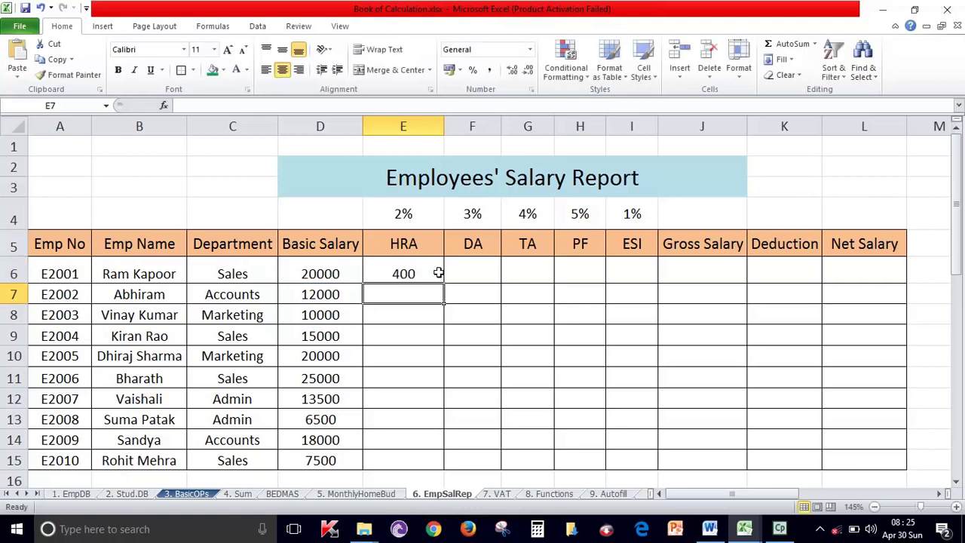
click(438, 273)
click(319, 276)
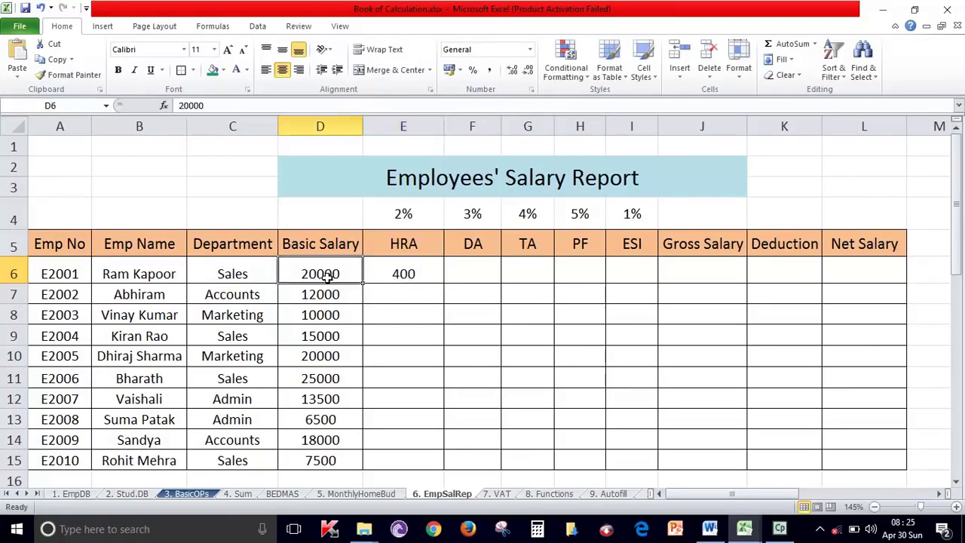
click(414, 224)
click(404, 274)
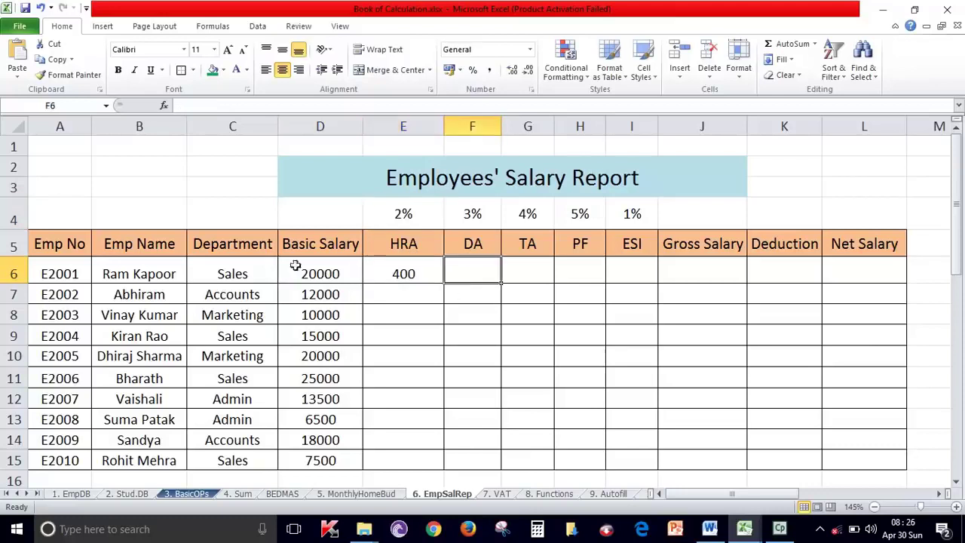
Step: Enter =D6*3% in F6 as the first employee's DA, giving 600
text(=)
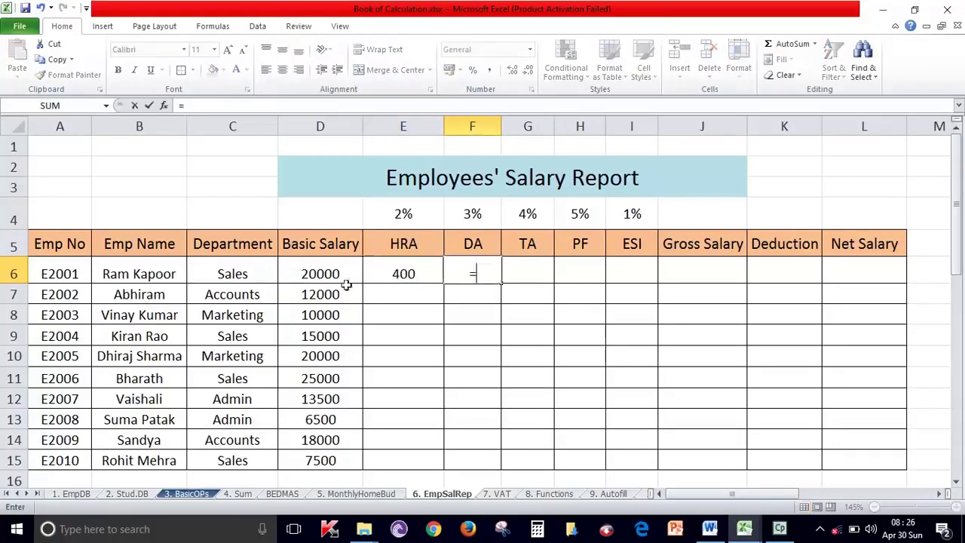
click(340, 274)
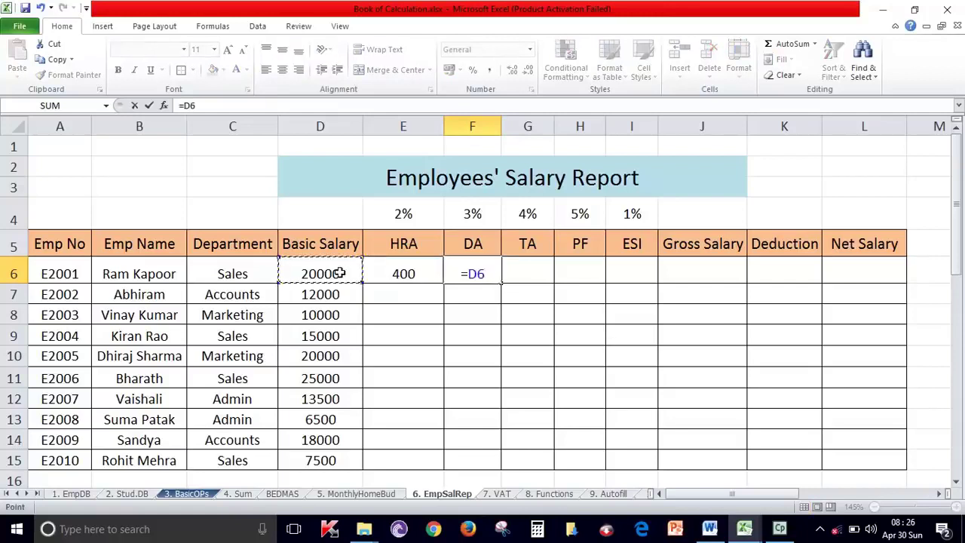
text(*3)
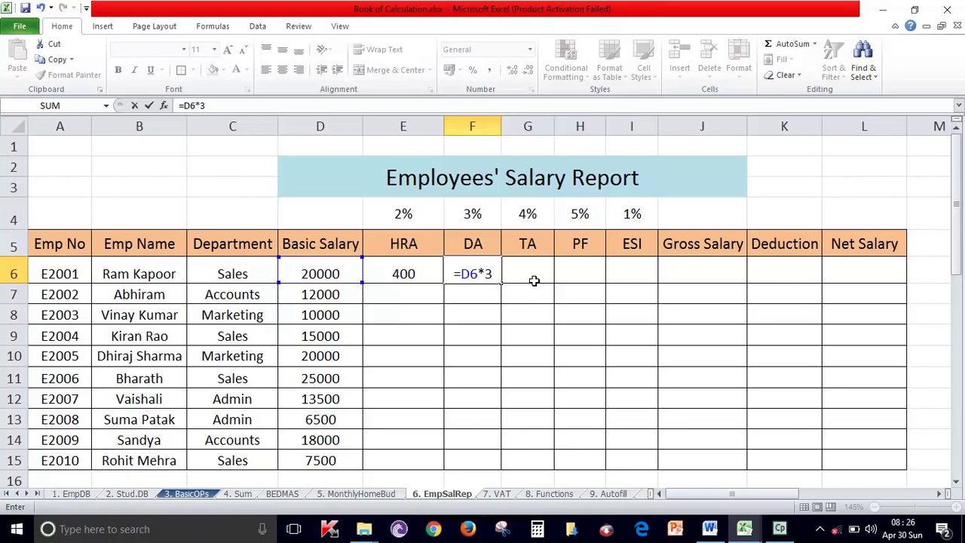
text(%)
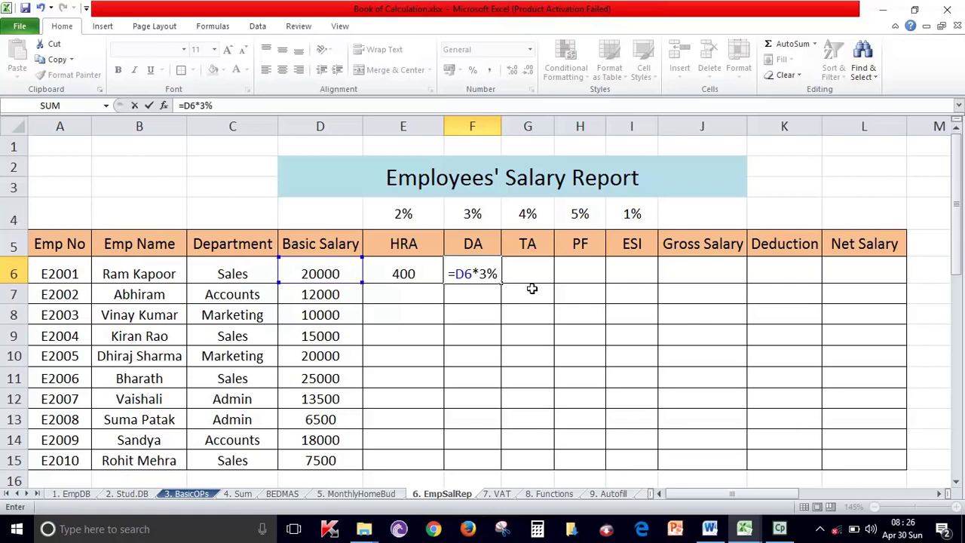
key(Return)
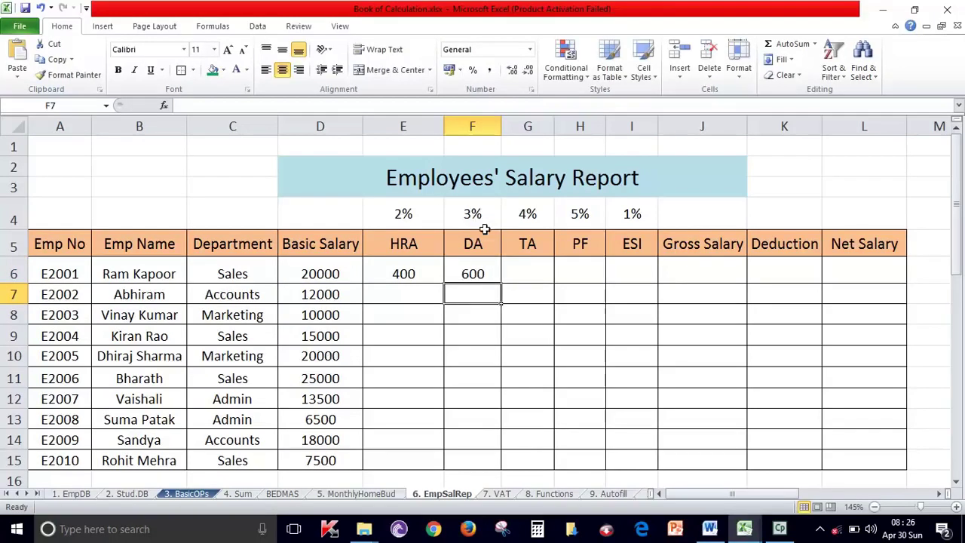
Step: Enter =D6*4% in G6 for the first employee's TA (800) and widen column G
click(528, 270)
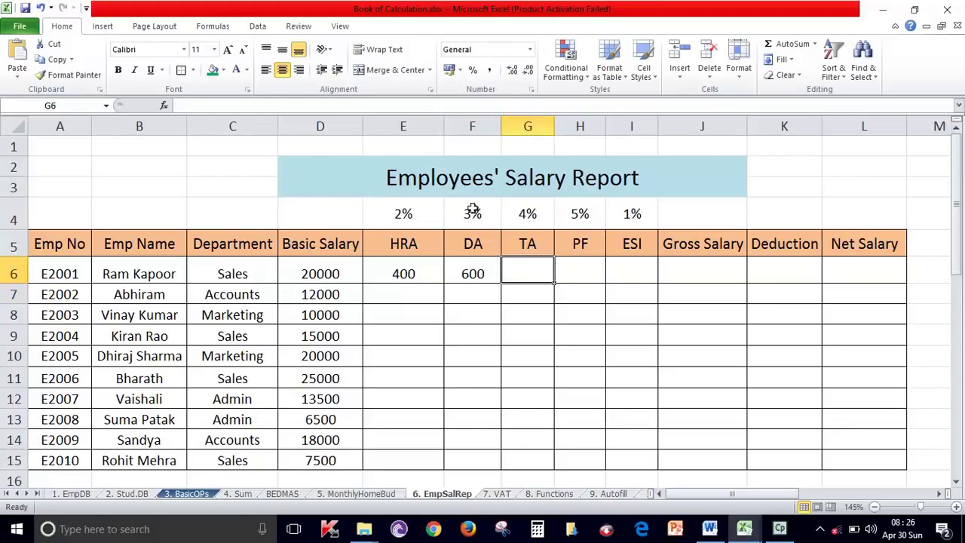
text(=)
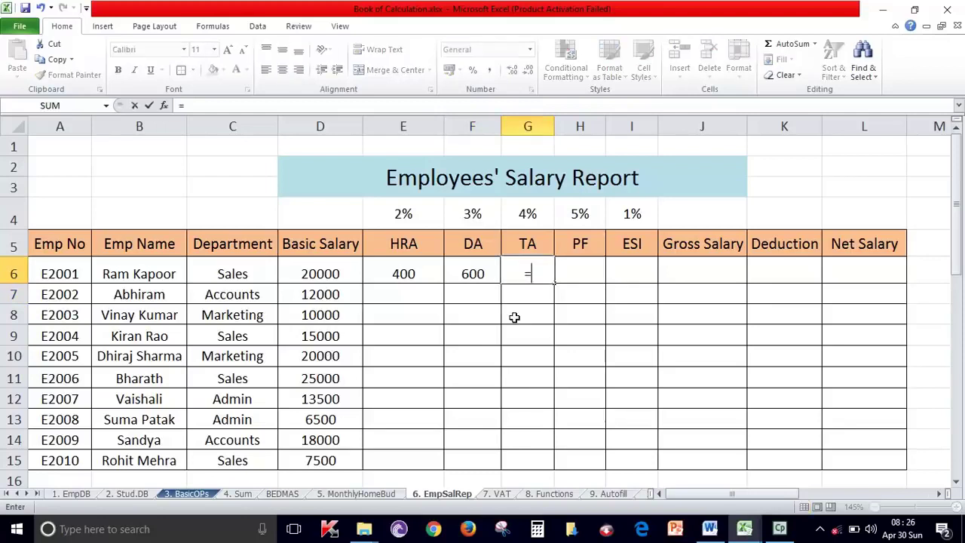
click(334, 273)
text(*4%)
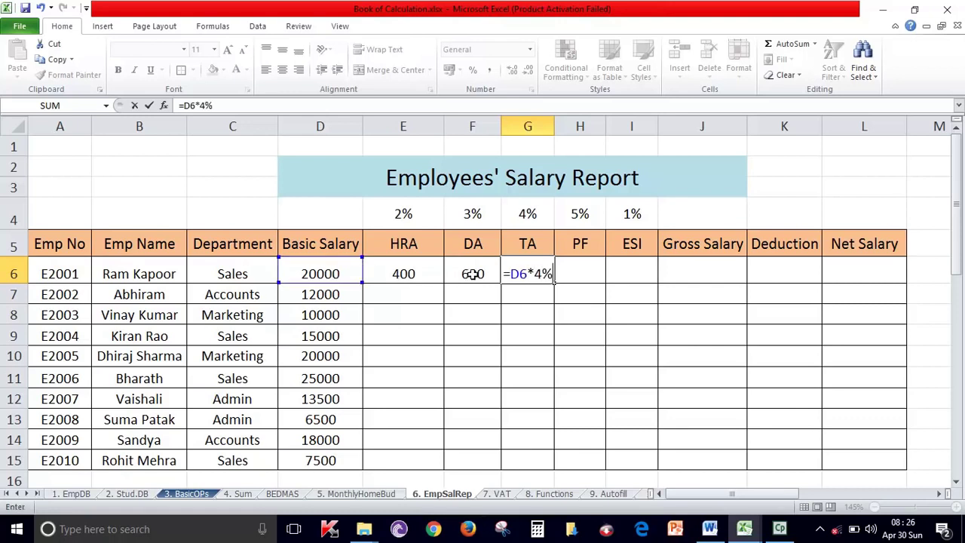
key(Return)
drag(555, 126, 638, 127)
Step: Enter =D6*5% in H6 for PF (1000) and =D6*1% in I6 for ESI (200)
click(615, 269)
text(=)
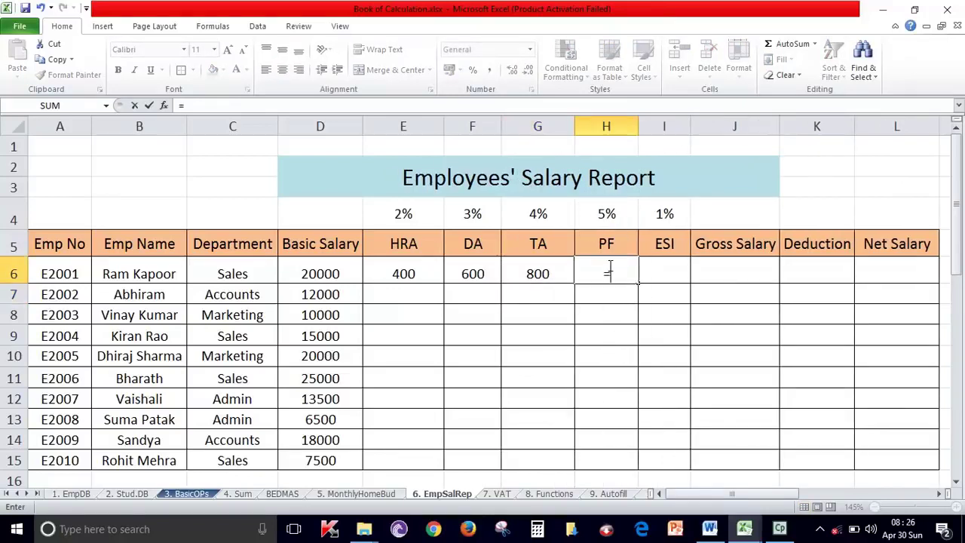
click(321, 272)
text(*5%)
key(Return)
click(678, 273)
text(=)
click(352, 274)
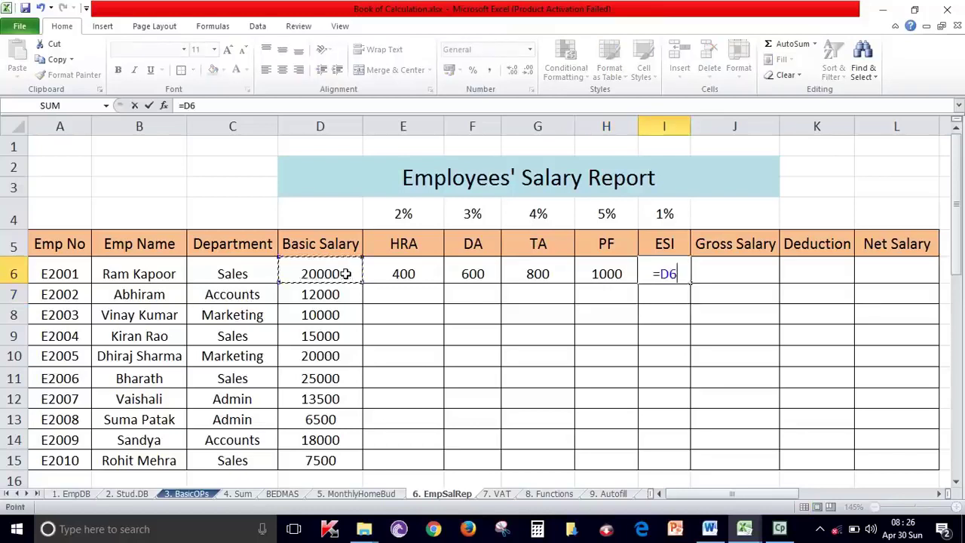
text(*1)
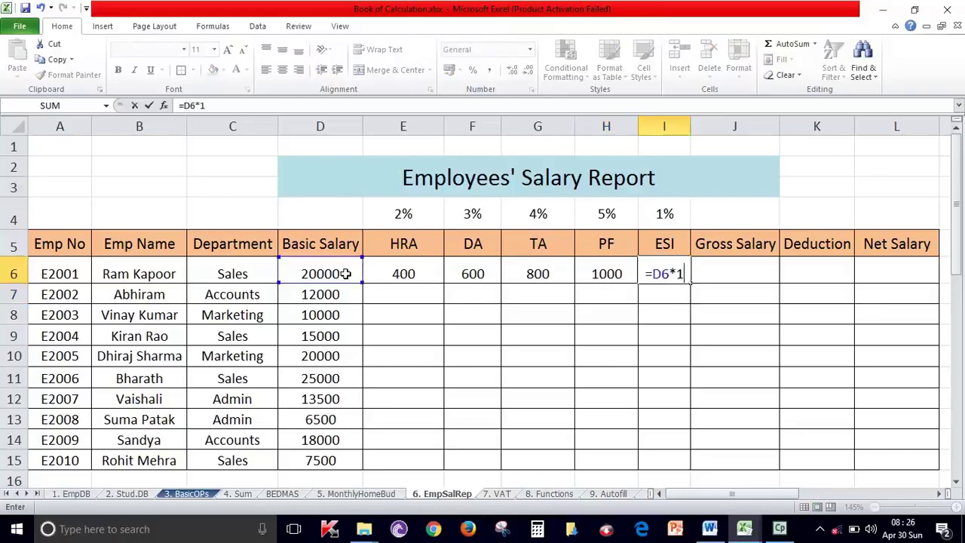
text(%)
key(Return)
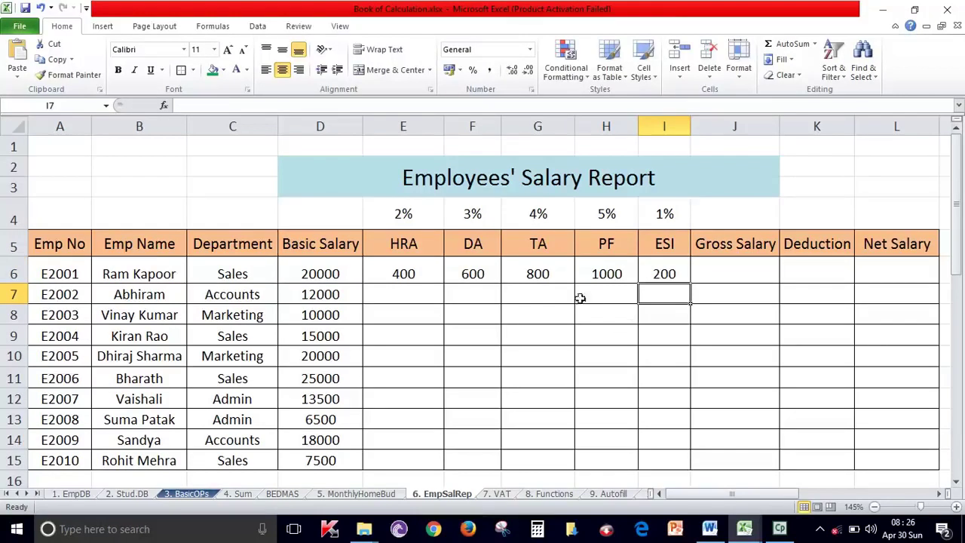
Step: Apply No Border to the E6:I15 allowance block
drag(129, 274, 693, 277)
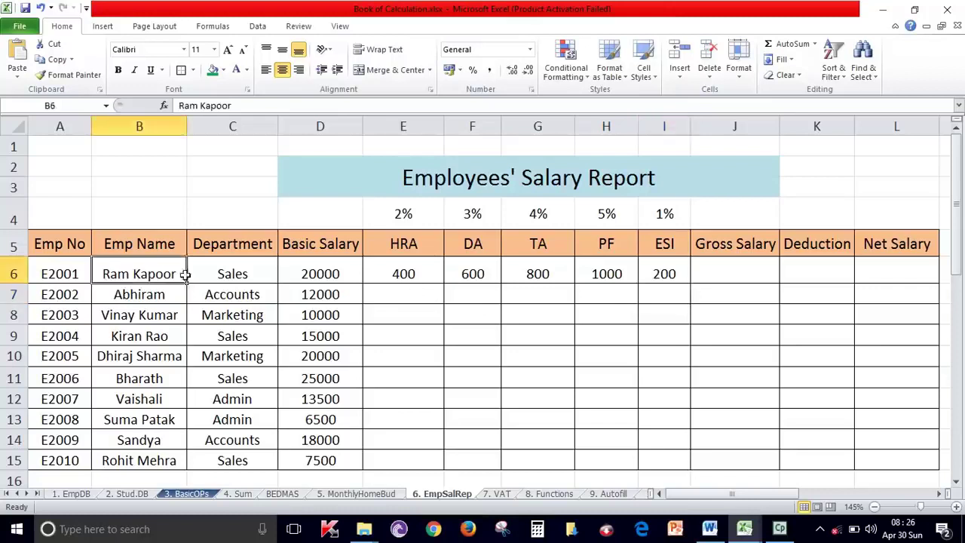
mouse_move(130, 298)
mouse_down()
mouse_move(363, 286)
mouse_move(677, 294)
mouse_up()
click(416, 295)
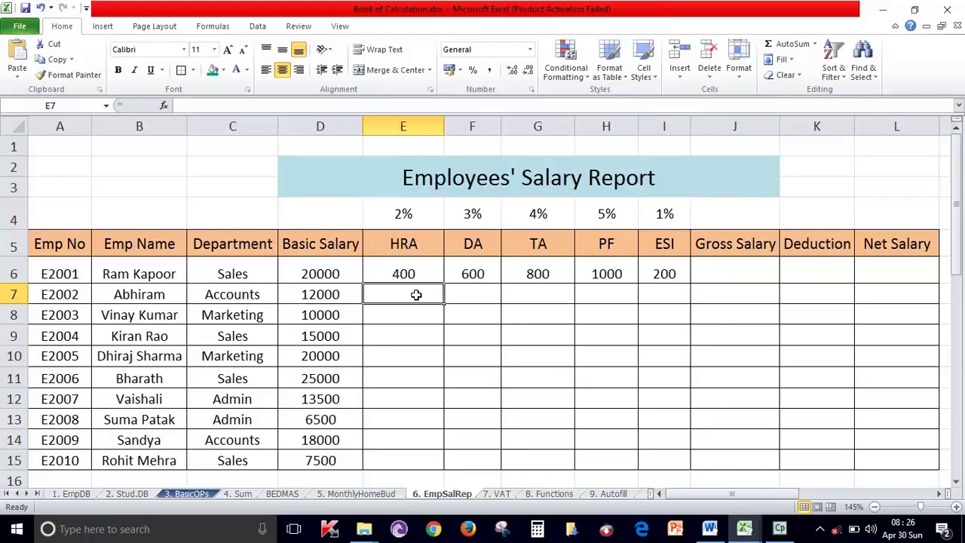
click(421, 269)
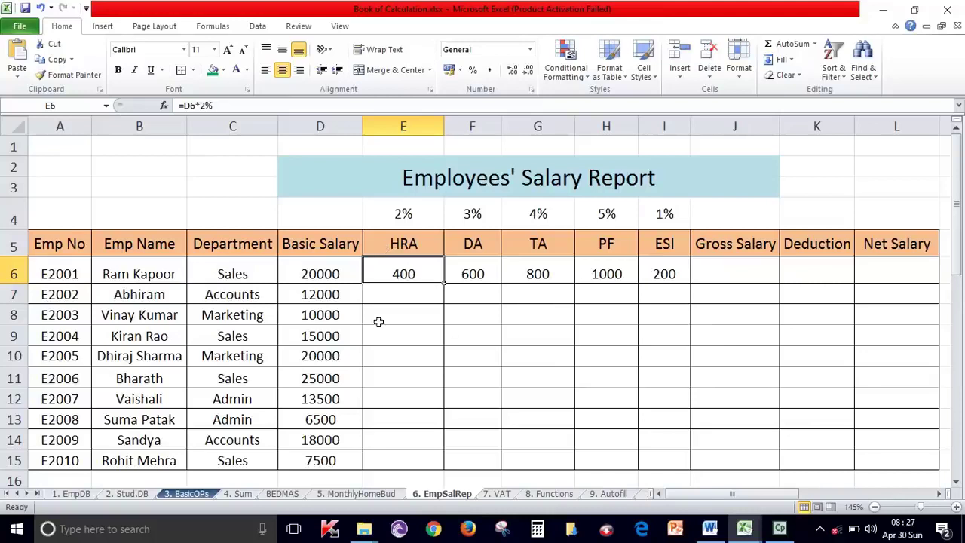
drag(405, 261, 657, 465)
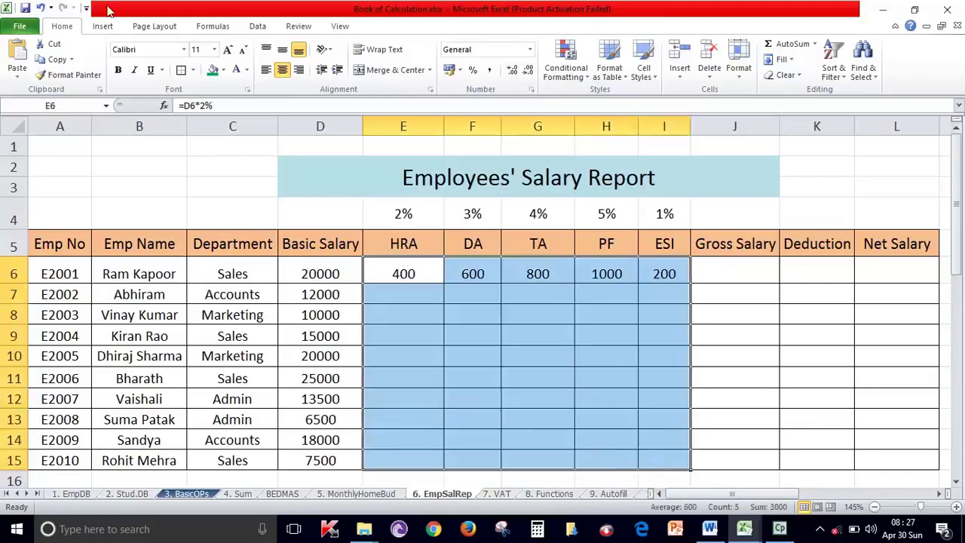
click(193, 70)
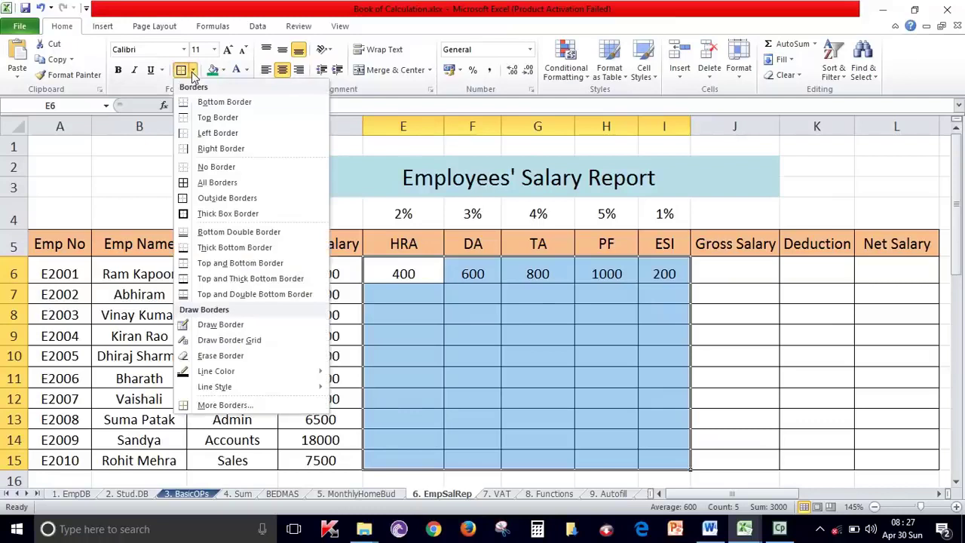
click(221, 169)
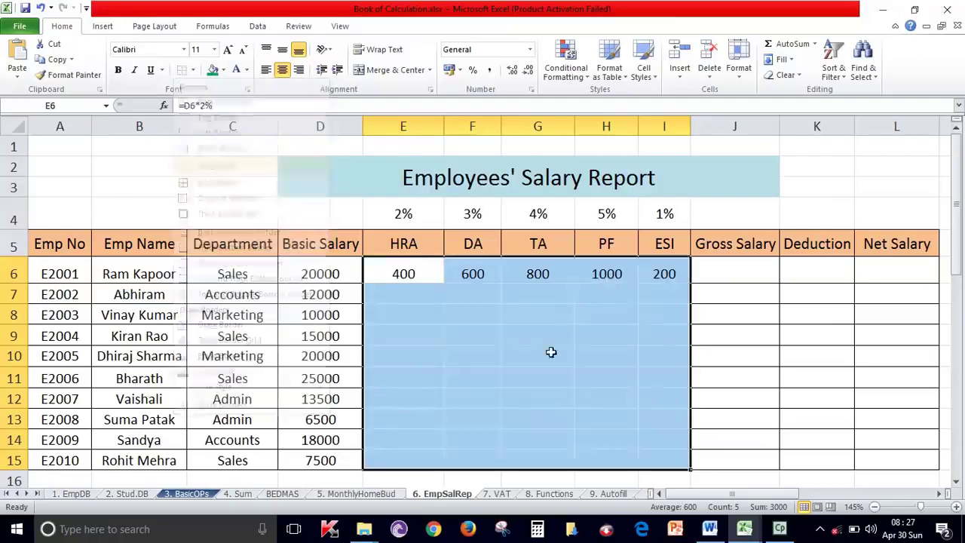
click(550, 351)
click(442, 274)
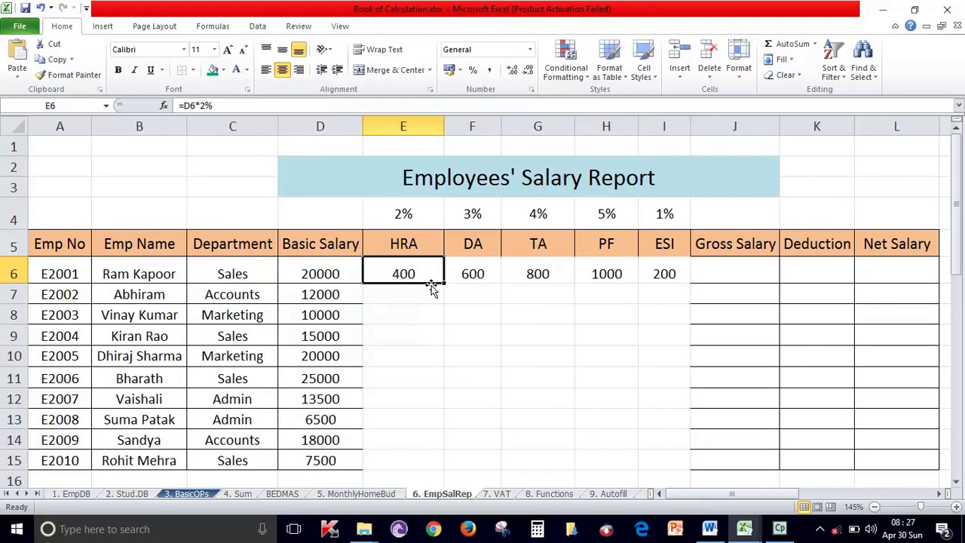
click(407, 291)
click(416, 317)
double_click(405, 294)
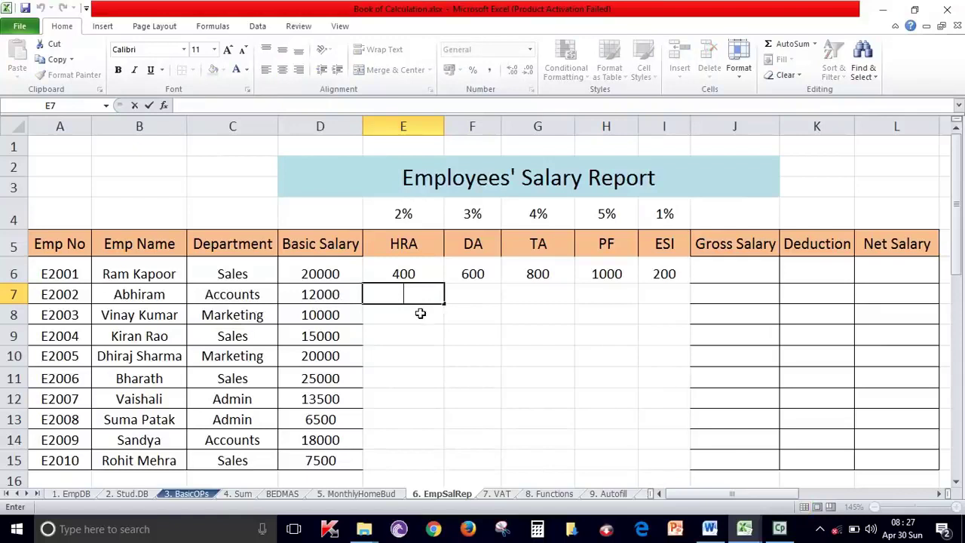
click(412, 311)
click(341, 310)
click(401, 313)
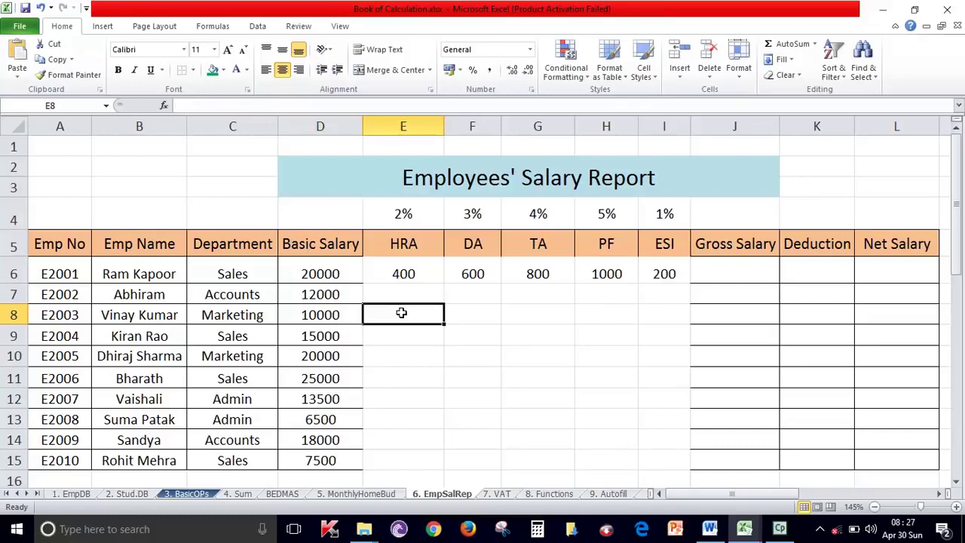
click(406, 330)
click(307, 333)
click(393, 339)
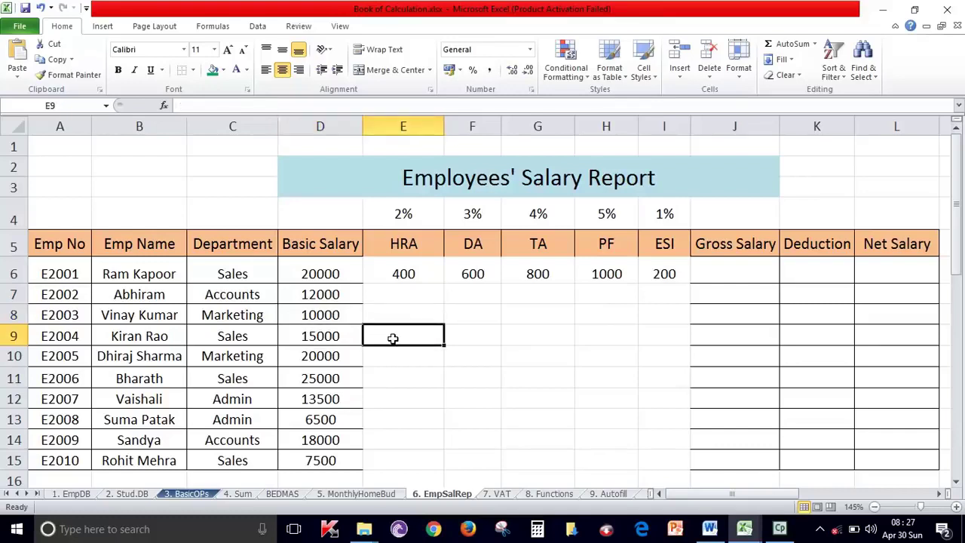
drag(407, 295, 403, 457)
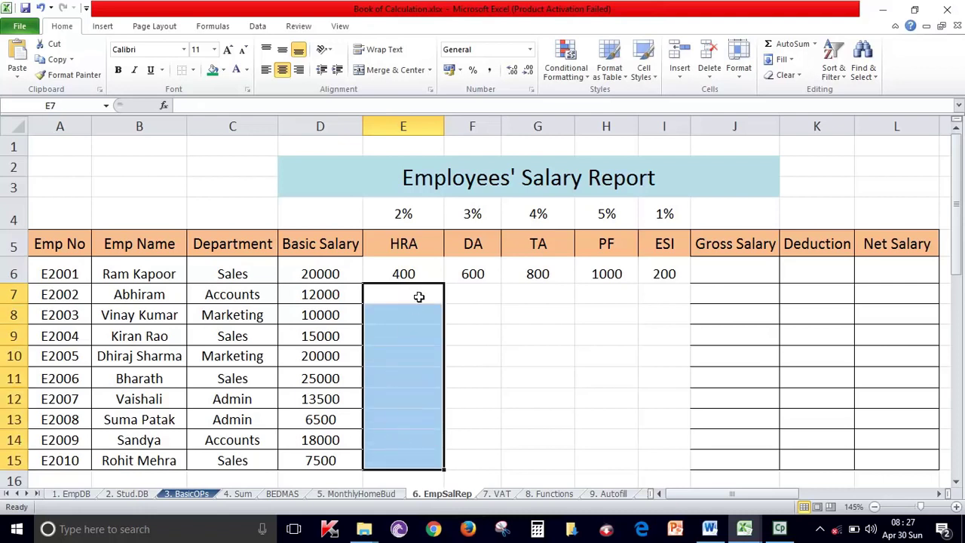
click(423, 277)
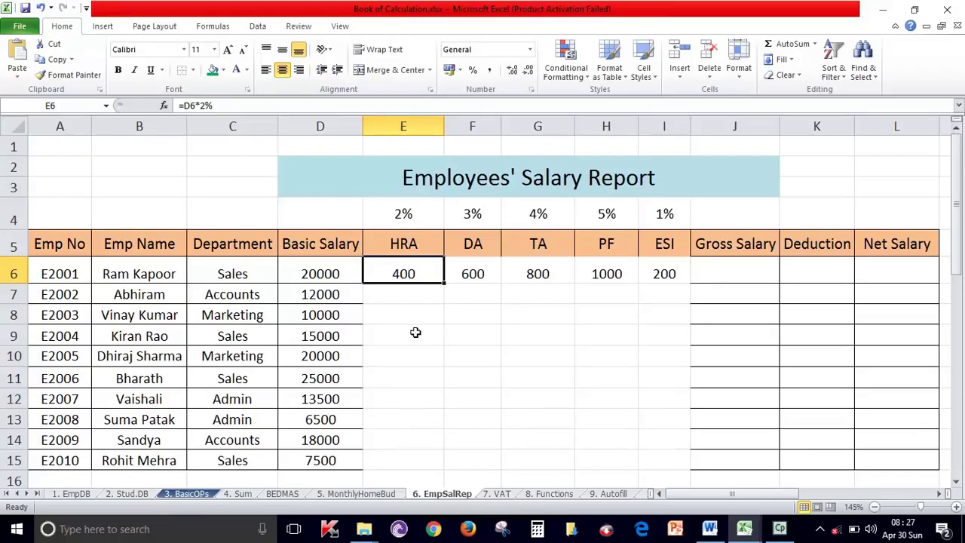
click(425, 289)
click(414, 274)
drag(451, 276, 415, 278)
click(415, 277)
Step: Fill the E6 HRA formula down to E11 and verify the copy in E7 against D7
drag(444, 284, 444, 283)
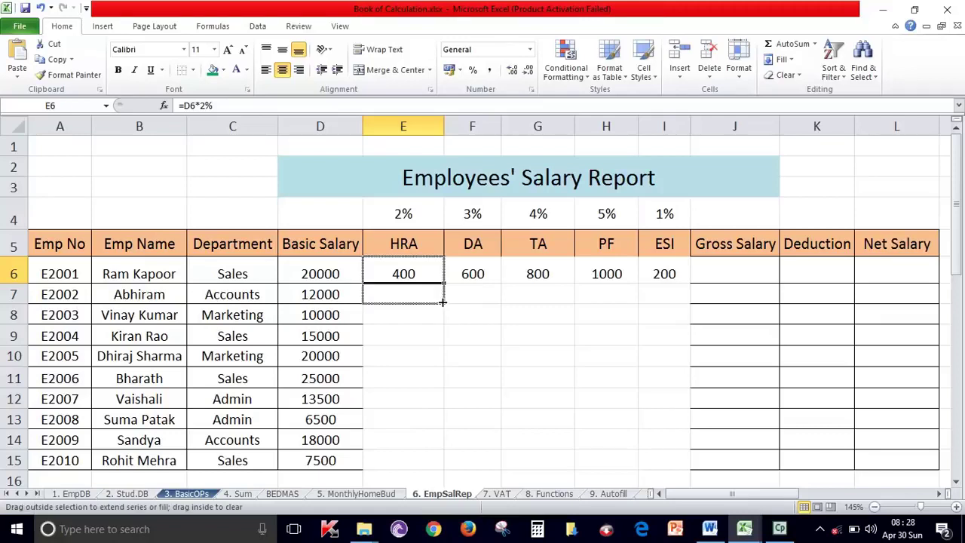
drag(443, 285, 439, 383)
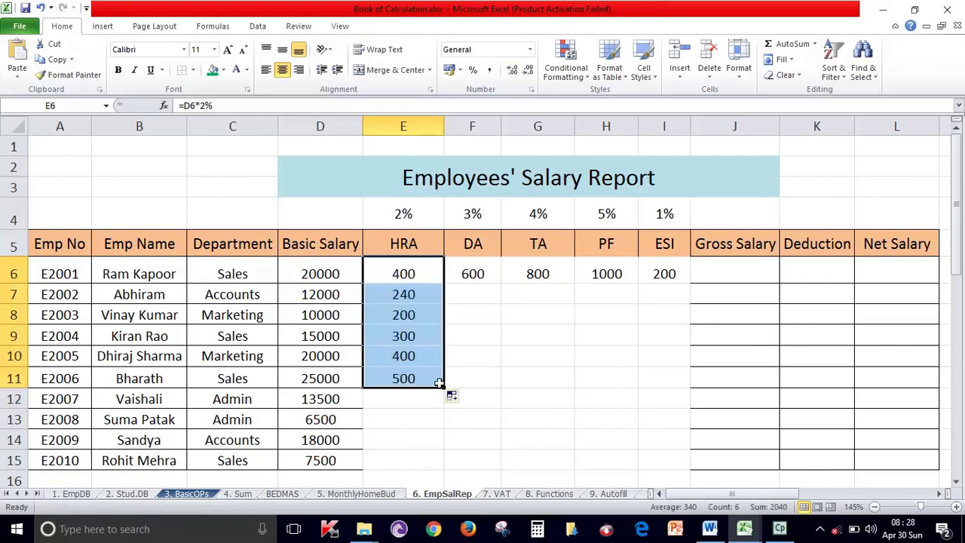
click(430, 397)
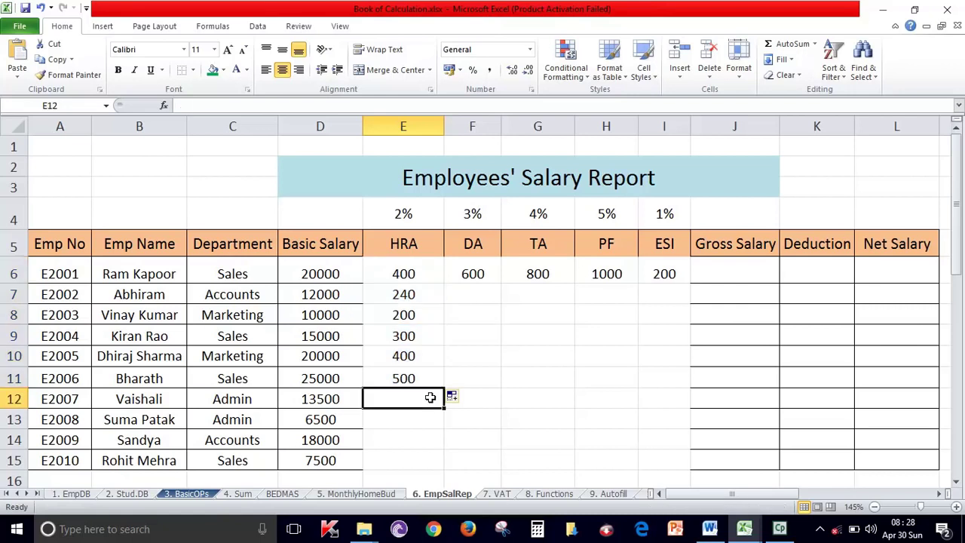
click(412, 293)
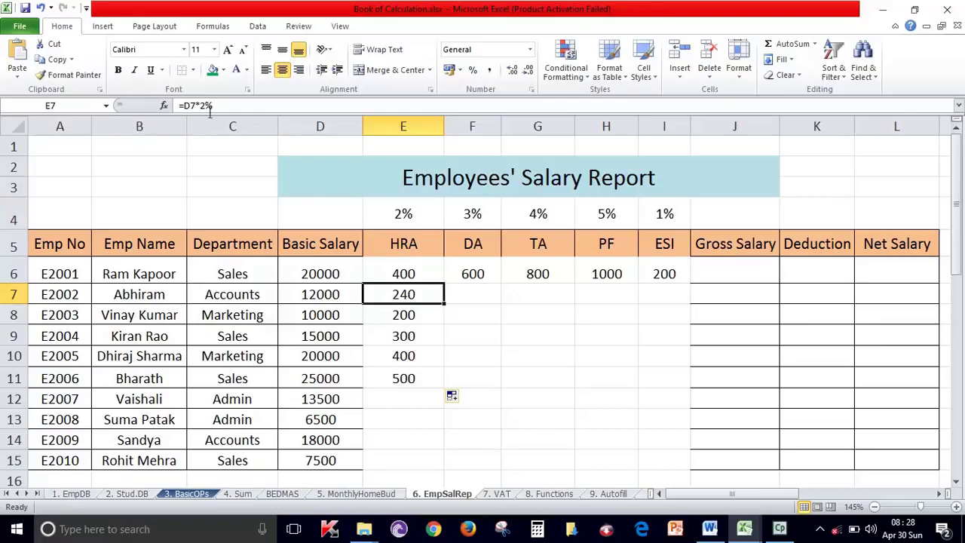
click(334, 295)
click(413, 298)
click(426, 274)
double_click(425, 275)
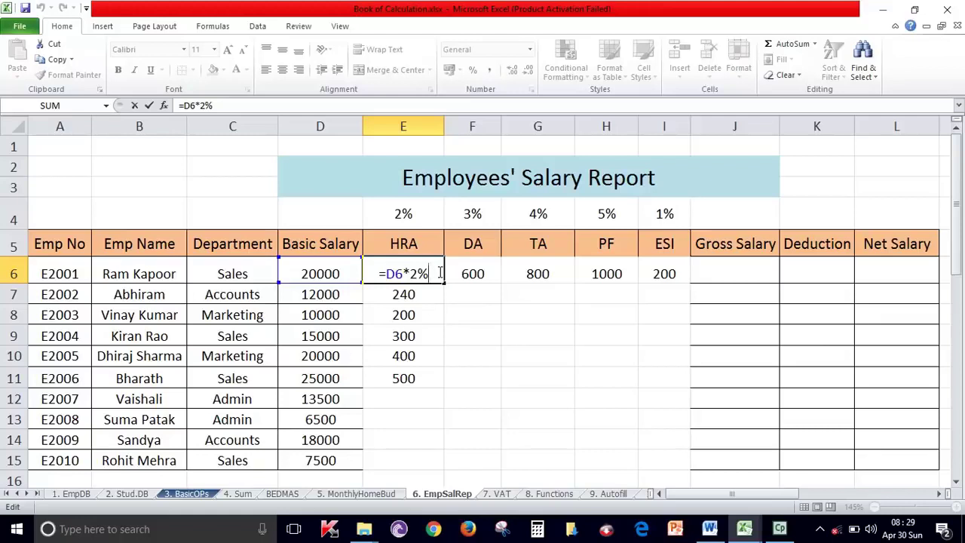
Step: Extend HRA to E15 and fill the DA, TA, PF and ESI formulas down to row 15
key(Return)
click(416, 381)
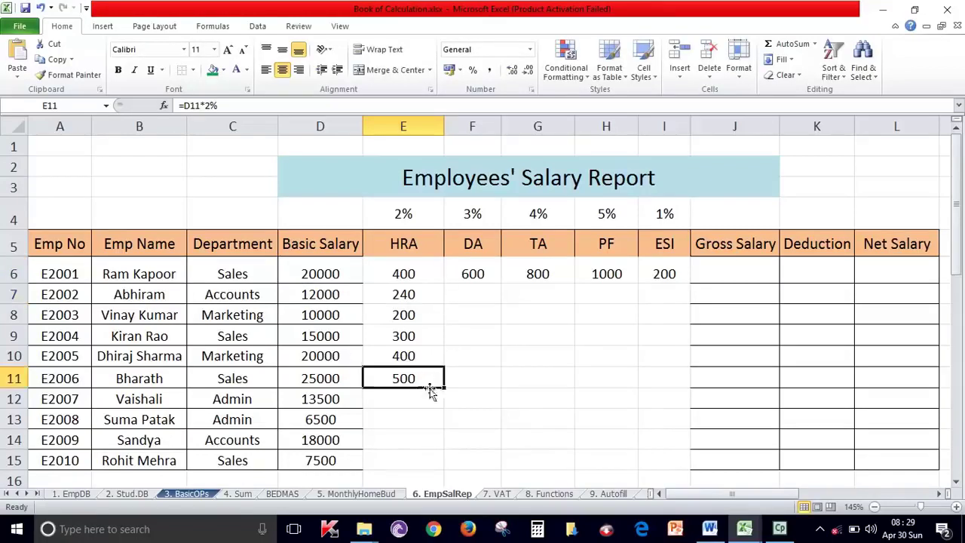
drag(446, 403, 443, 463)
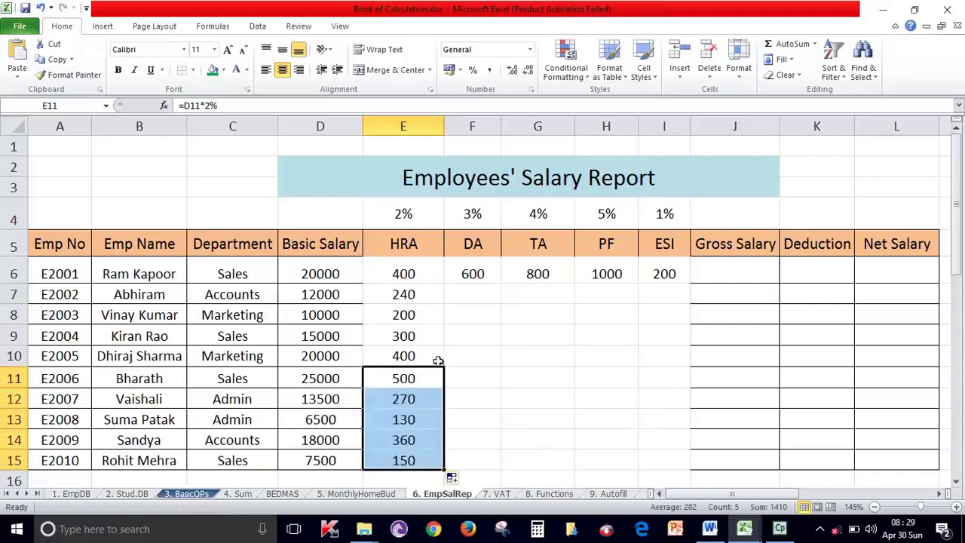
click(489, 271)
drag(501, 285, 509, 478)
click(562, 272)
drag(575, 285, 577, 468)
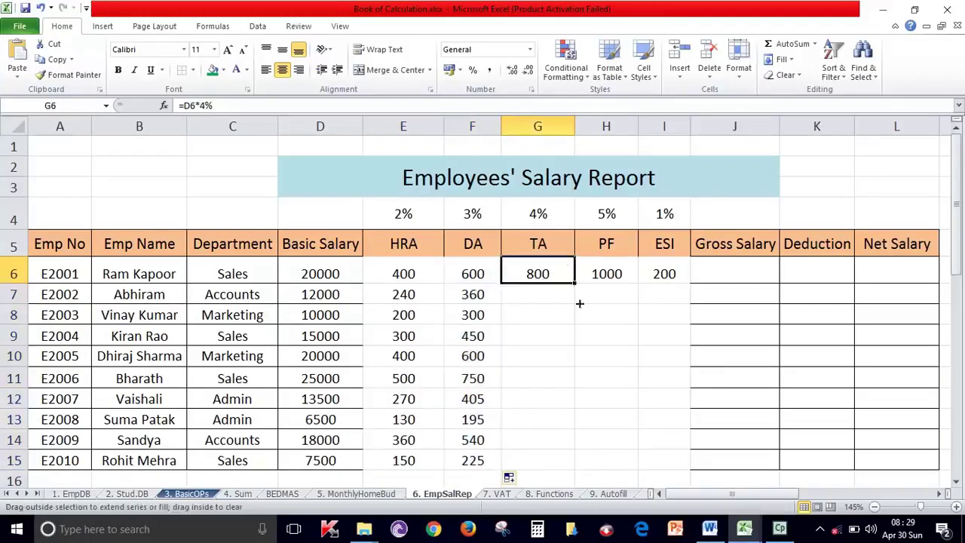
click(617, 278)
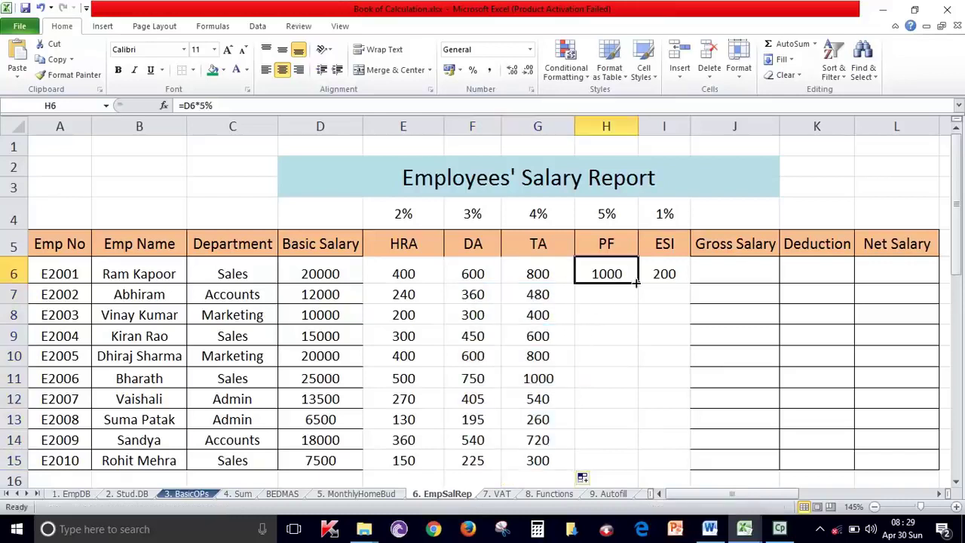
drag(637, 284, 626, 462)
click(661, 272)
drag(689, 285, 693, 467)
Step: Give E6:I15 All Borders and widen column I slightly
drag(652, 460, 390, 265)
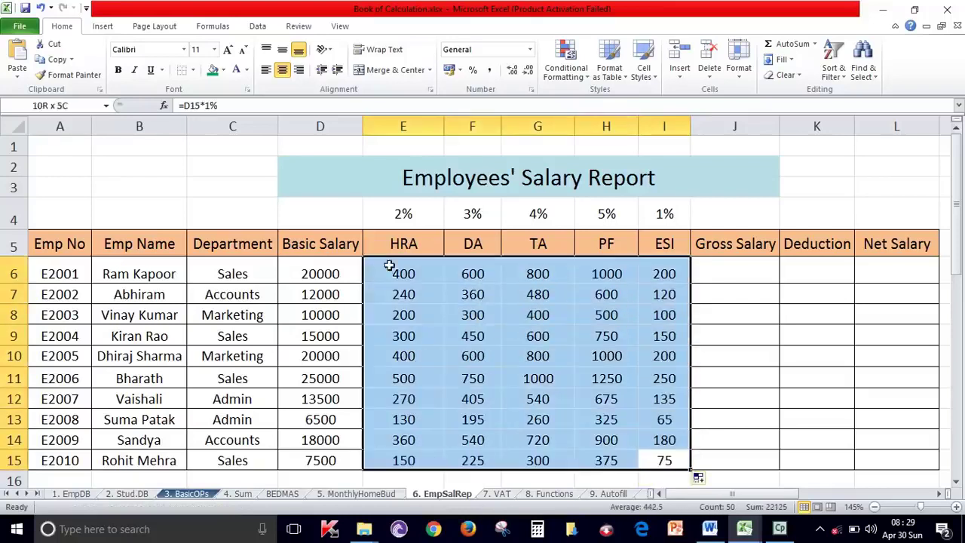
click(193, 69)
click(204, 186)
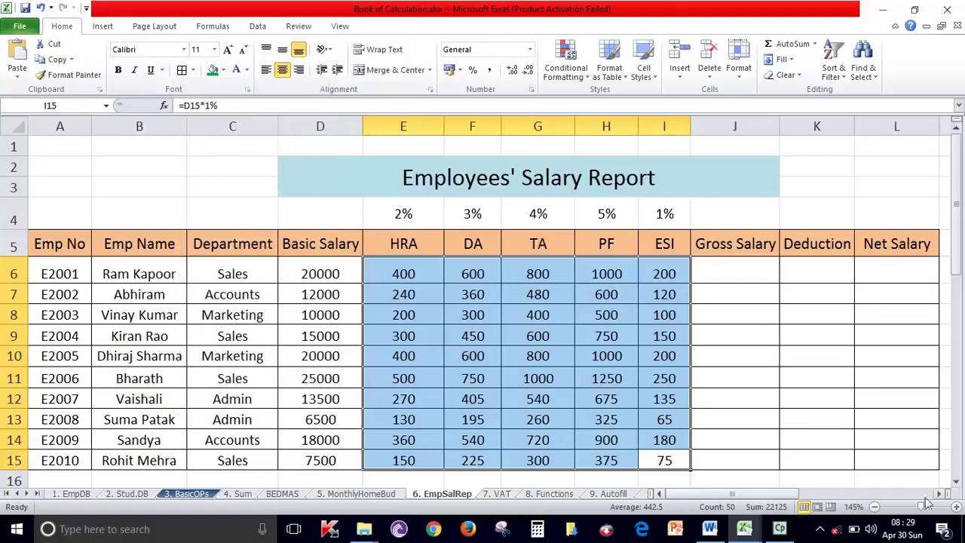
click(939, 493)
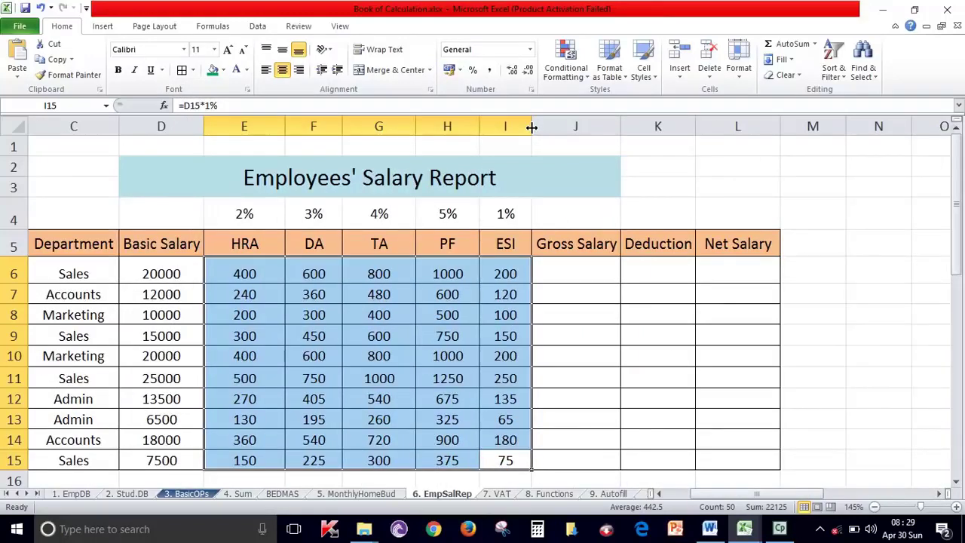
drag(531, 127, 550, 127)
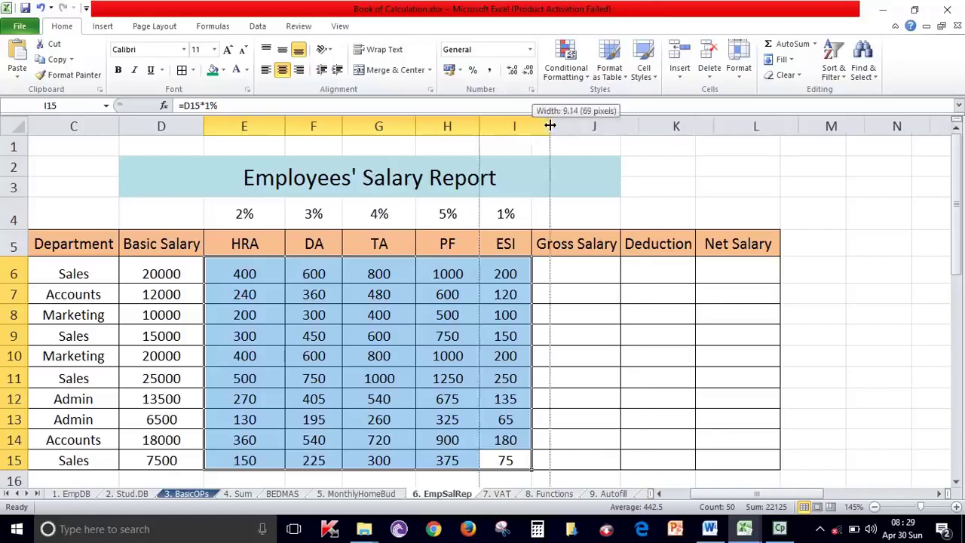
click(603, 265)
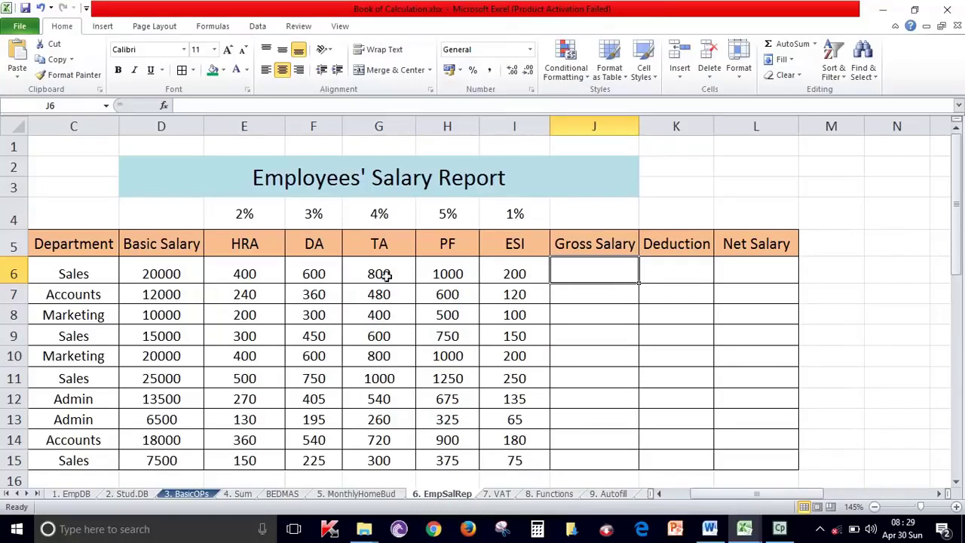
drag(154, 270, 370, 273)
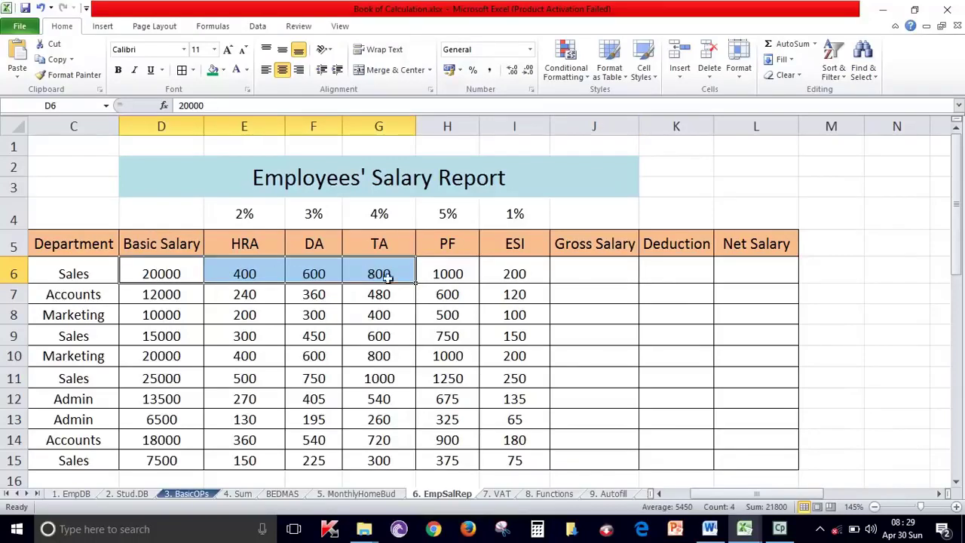
Step: Enter =SUM(D6:G6) in J6 (21800) and fill it down to J15
click(626, 274)
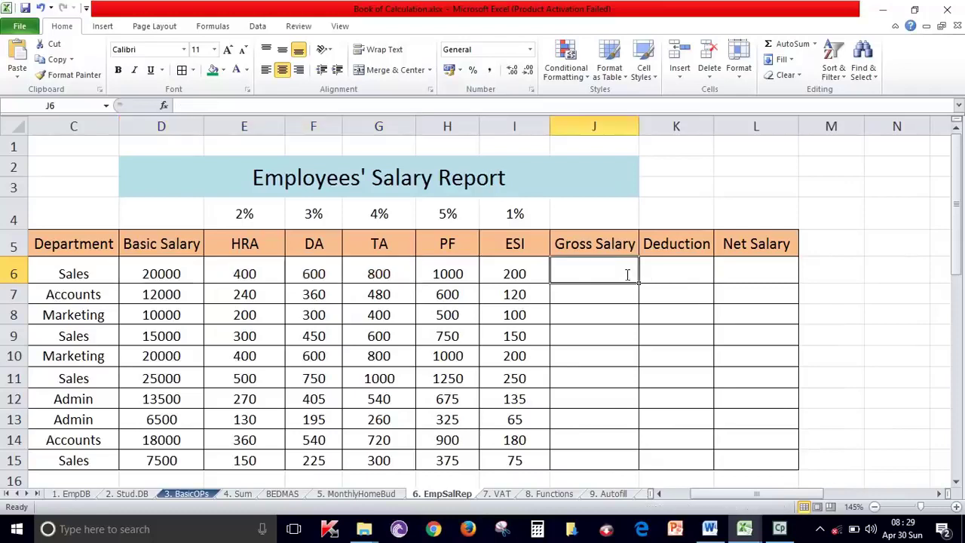
text(=sum()
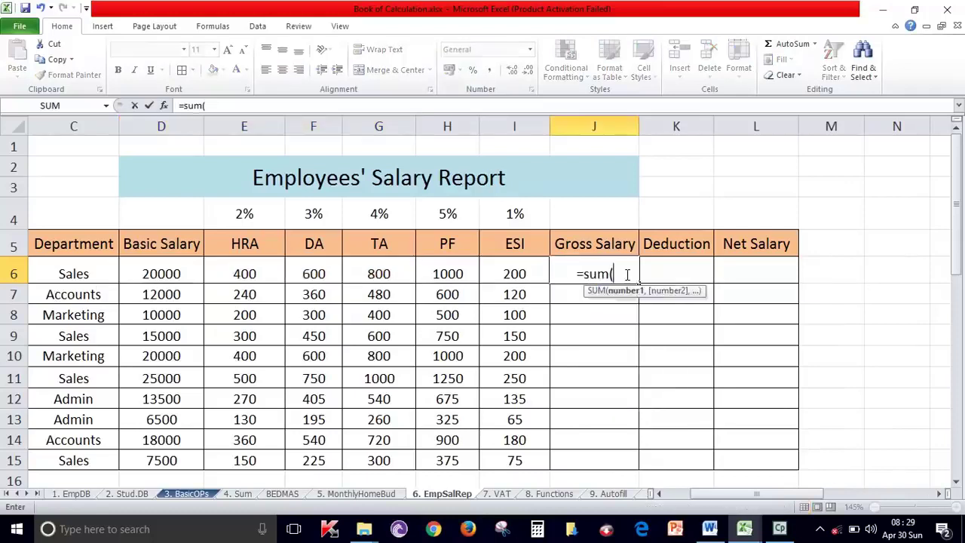
click(164, 275)
drag(200, 278, 352, 278)
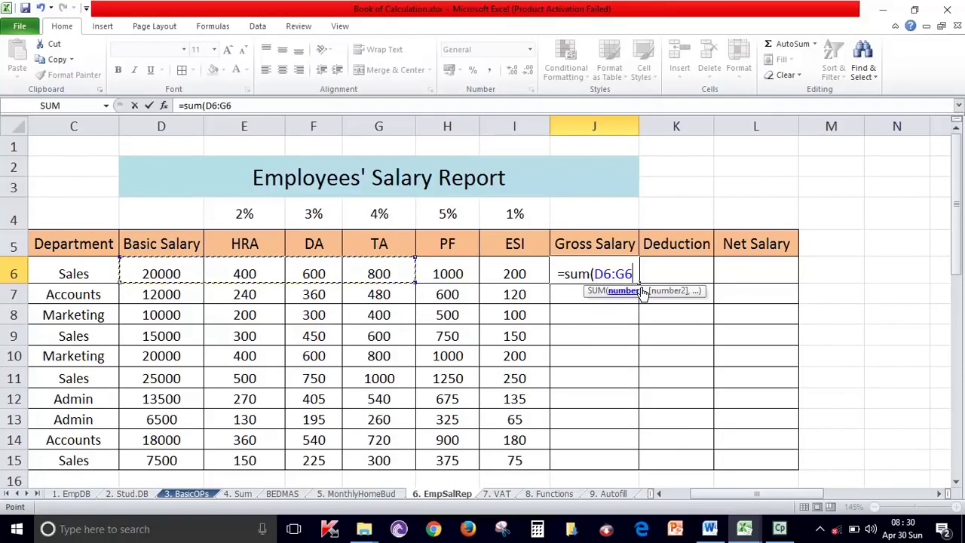
text())
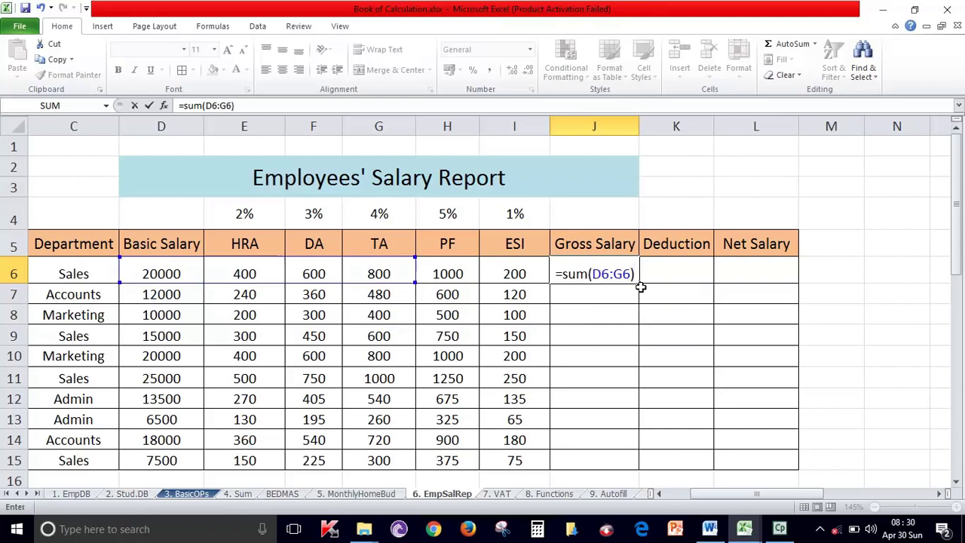
key(Return)
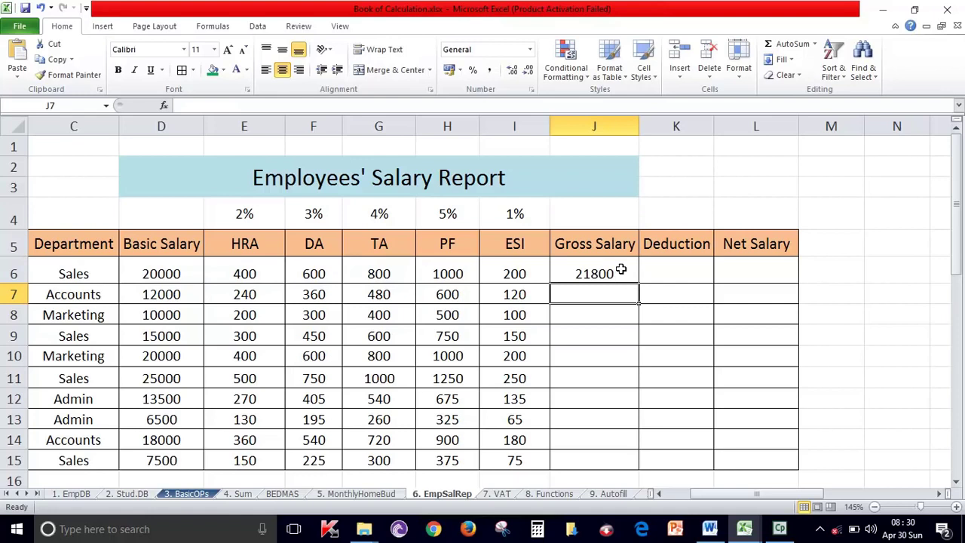
click(624, 271)
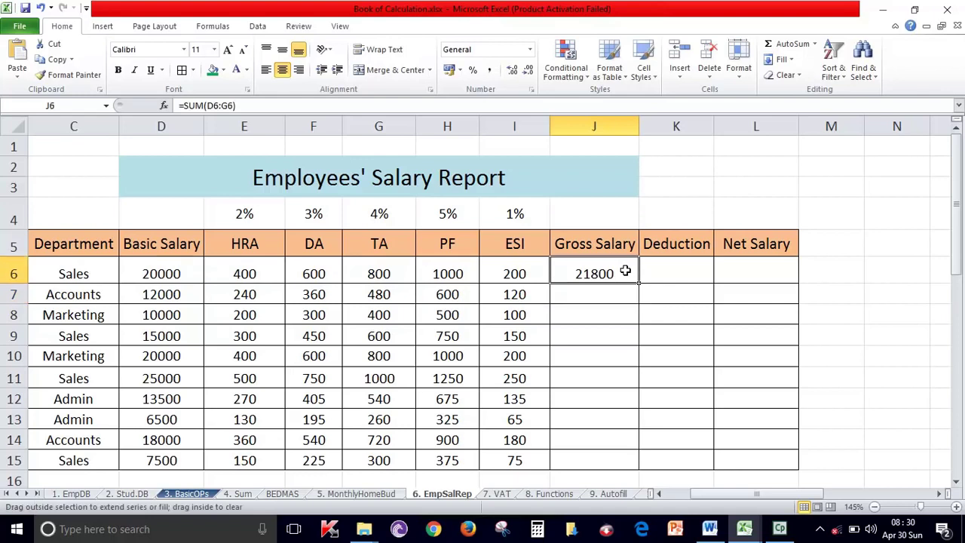
drag(638, 282, 638, 469)
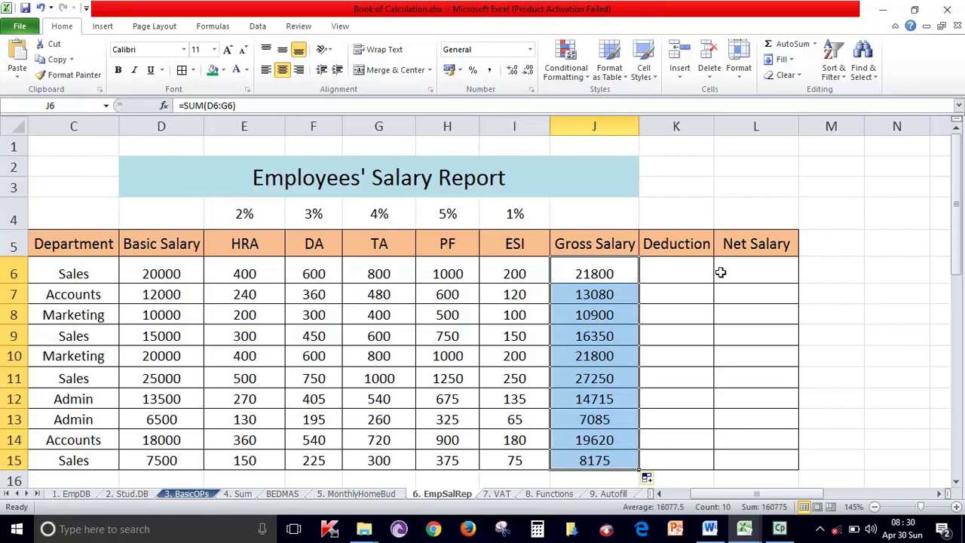
click(677, 270)
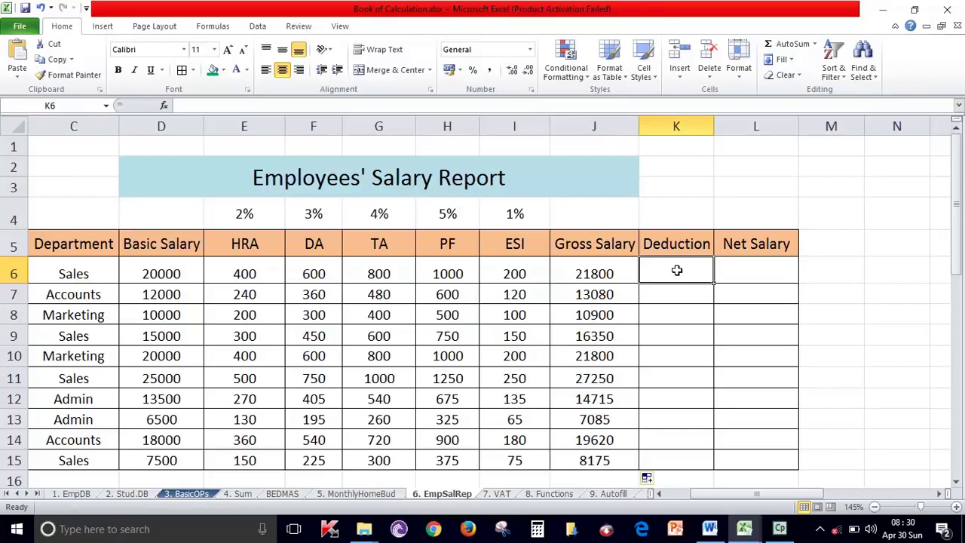
Step: Enter =SUM(H6:I6) in K6 to add PF and ESI for the first employee
click(458, 267)
click(522, 275)
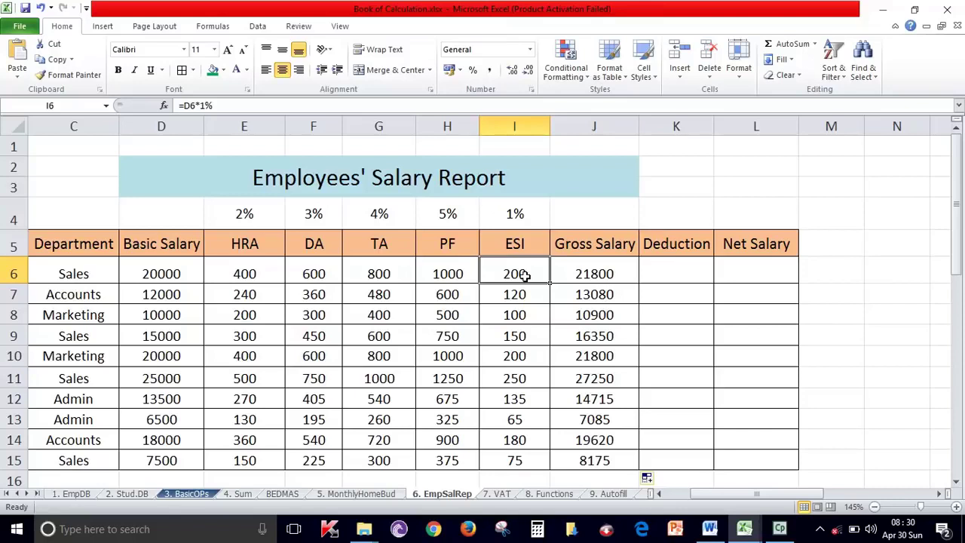
click(684, 271)
text(=)
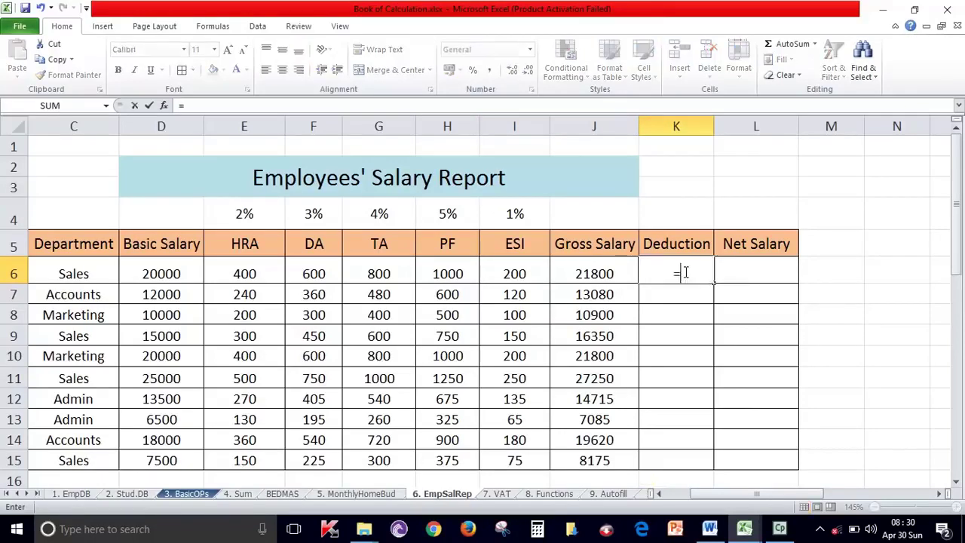
text(sum()
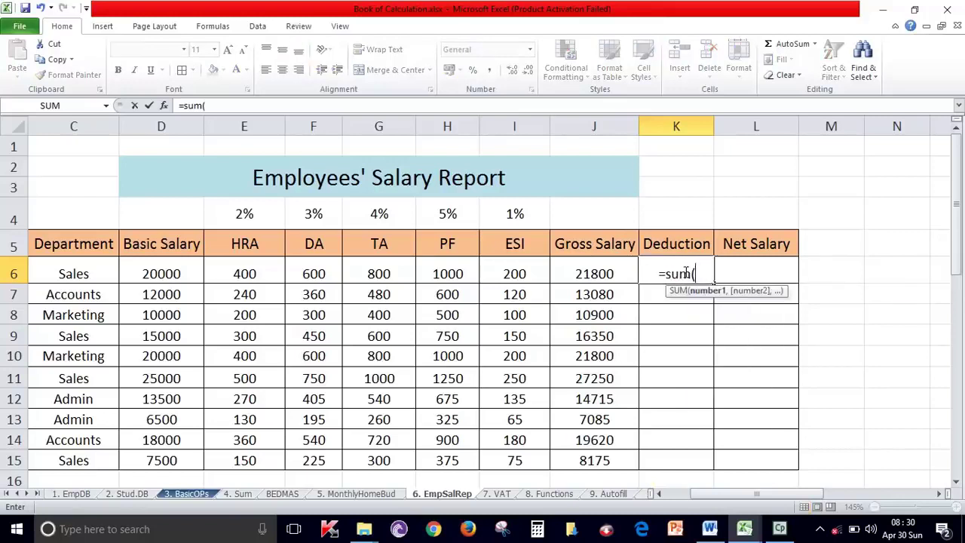
drag(435, 274, 496, 273)
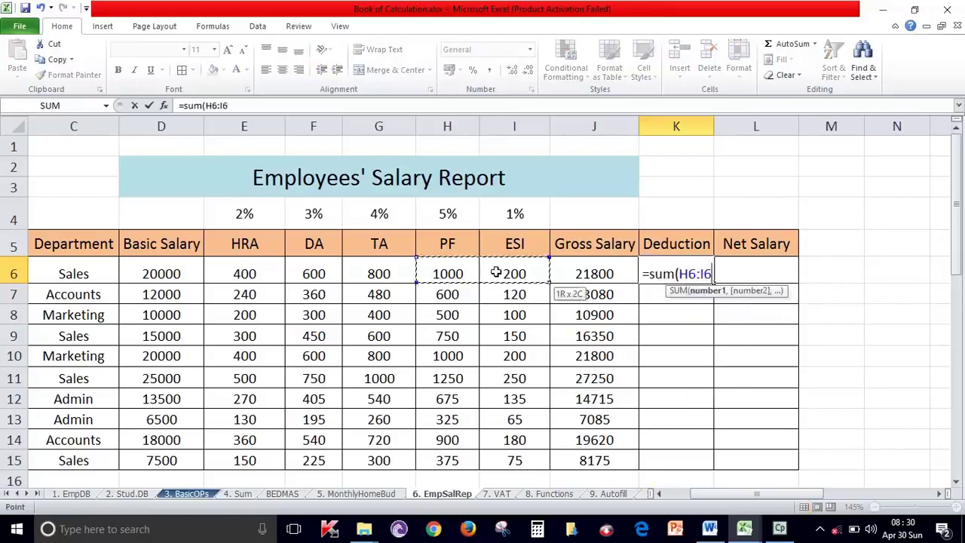
text())
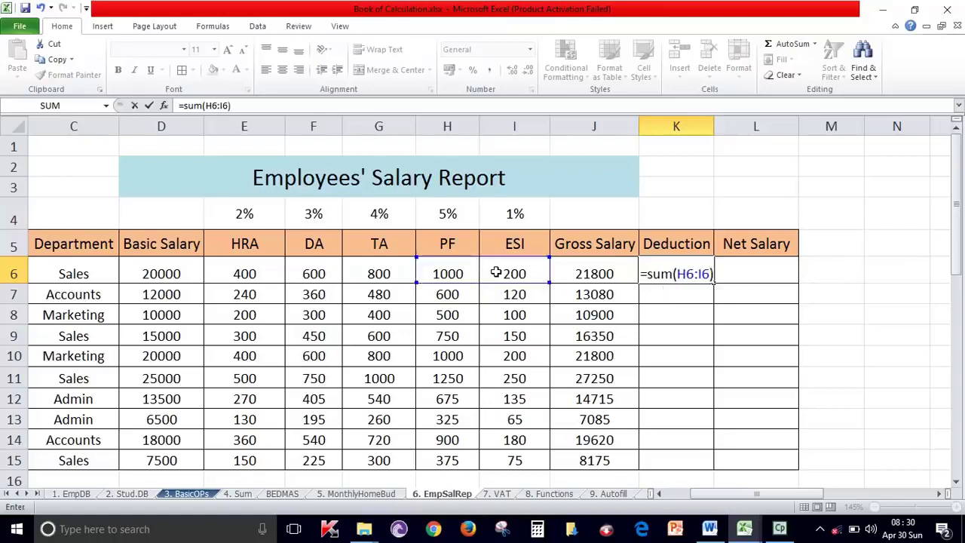
key(Return)
Step: Fill the Deduction formula down to K15, giving values from 1200 to 450
click(676, 276)
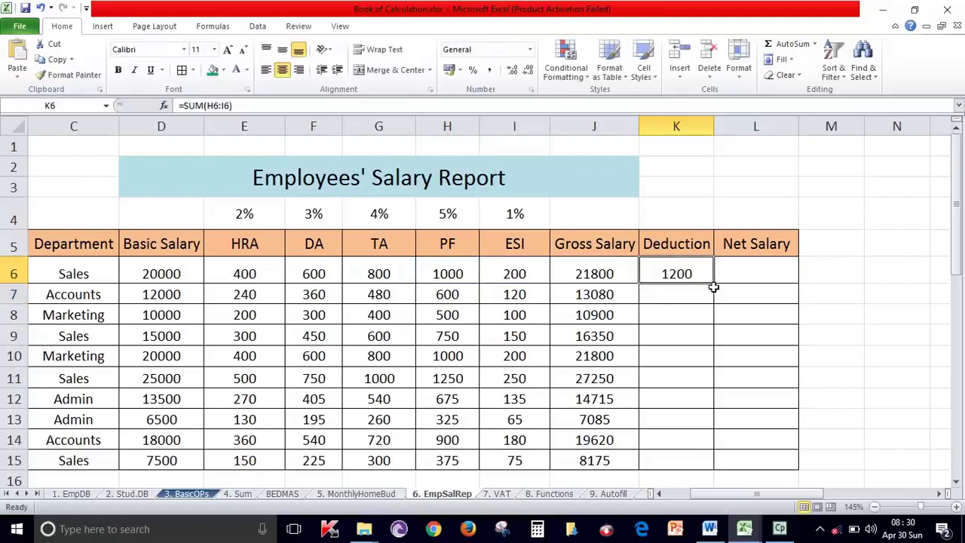
drag(714, 287, 712, 464)
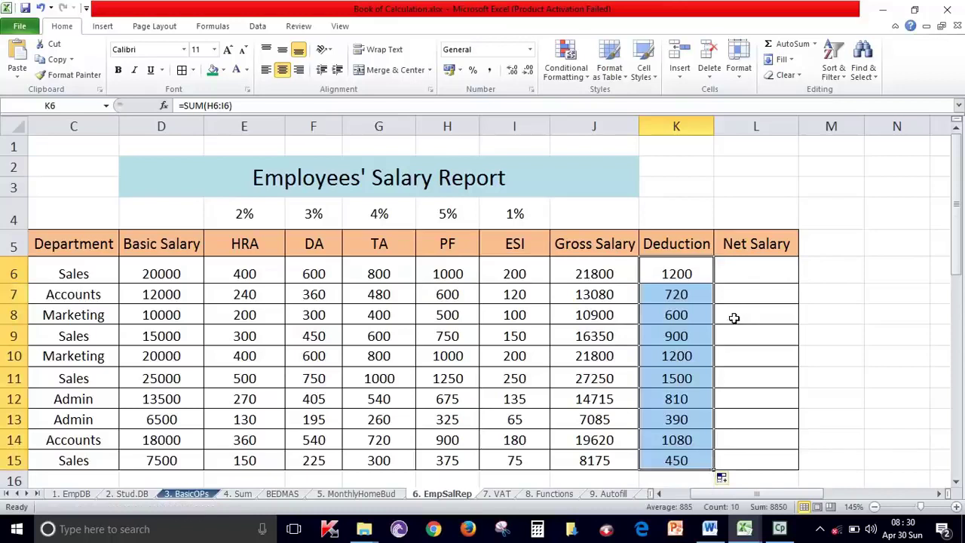
click(747, 273)
click(600, 273)
click(679, 273)
click(770, 277)
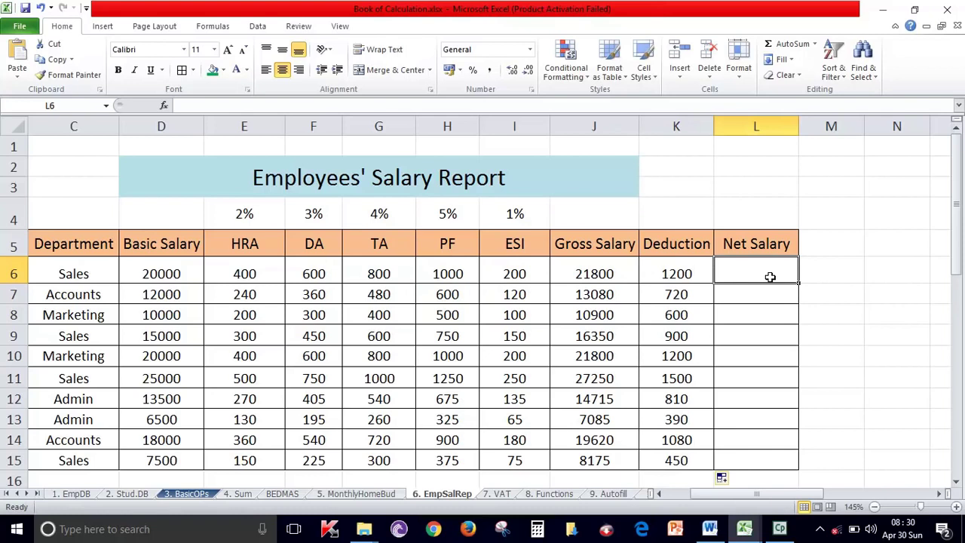
Step: Enter =J6-K6 in L6 to get the first Net Salary of 20600
click(617, 275)
click(679, 273)
click(752, 273)
text(=)
click(606, 273)
text(-)
click(693, 277)
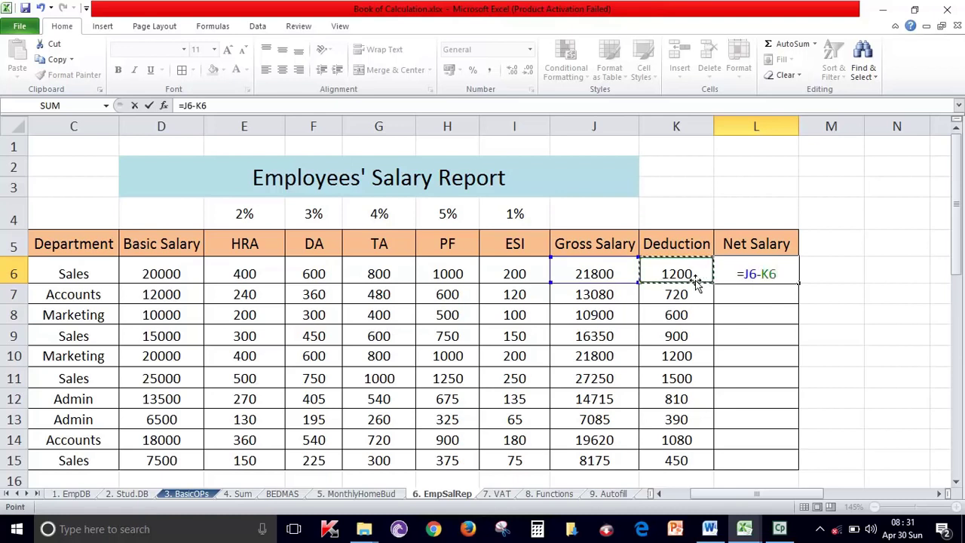
key(Return)
Step: Fill the Net Salary formula down to L15, ending at 7725
click(786, 269)
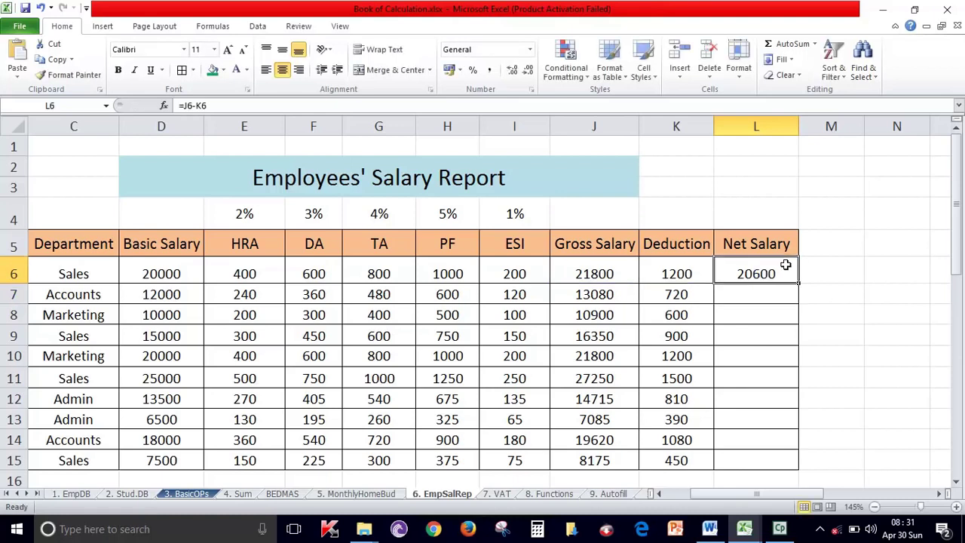
drag(799, 280, 782, 468)
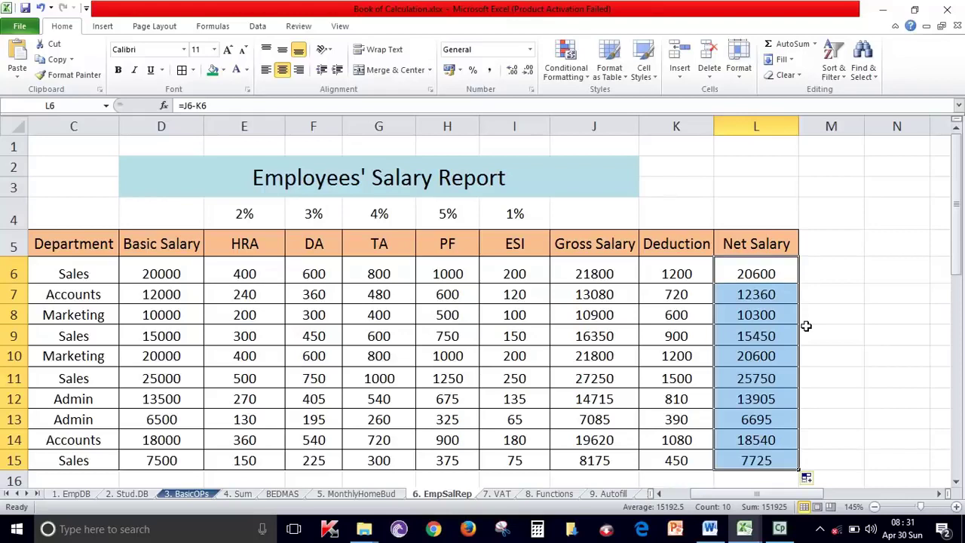
click(844, 458)
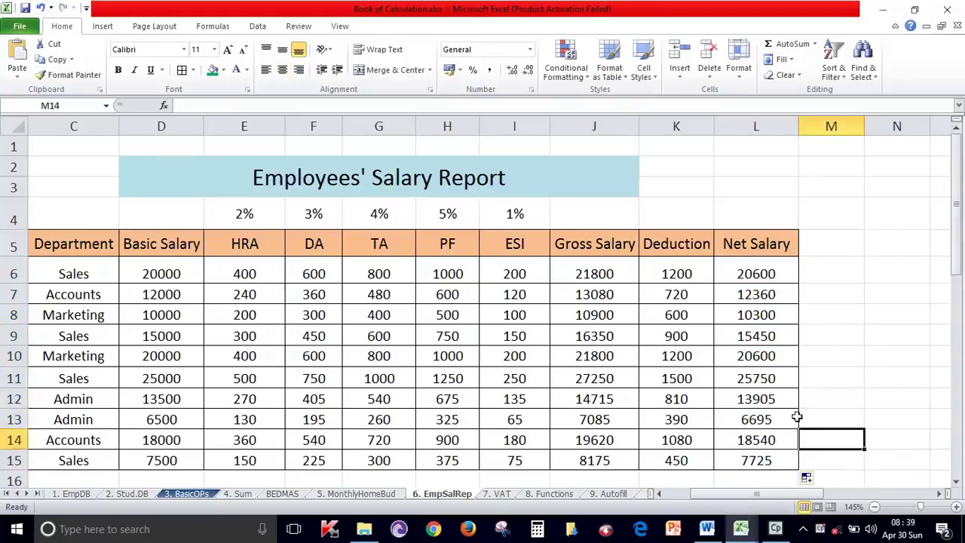
Step: Switch to the 7. VAT sheet and look over its VAT Calculation table
click(499, 494)
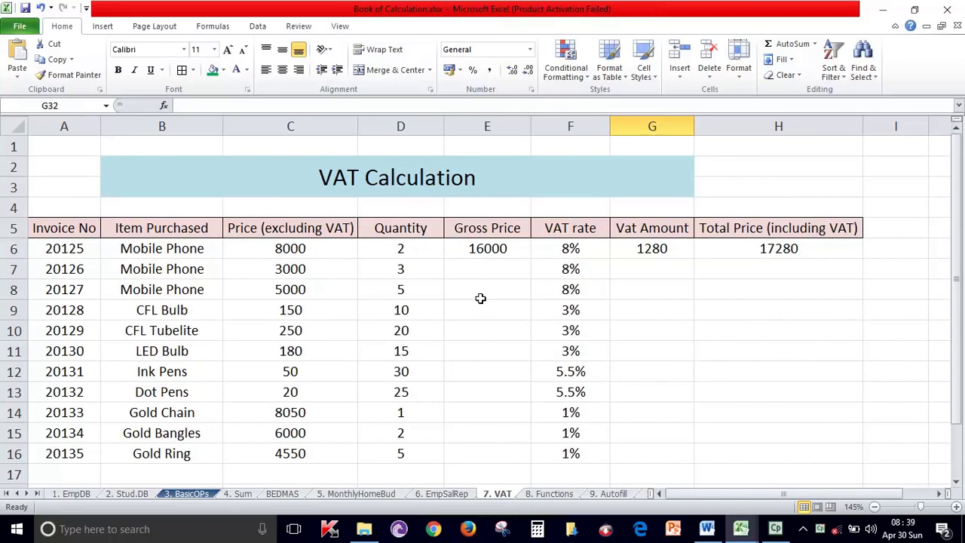
scroll(481, 299, down, 1)
scroll(481, 298, up, 1)
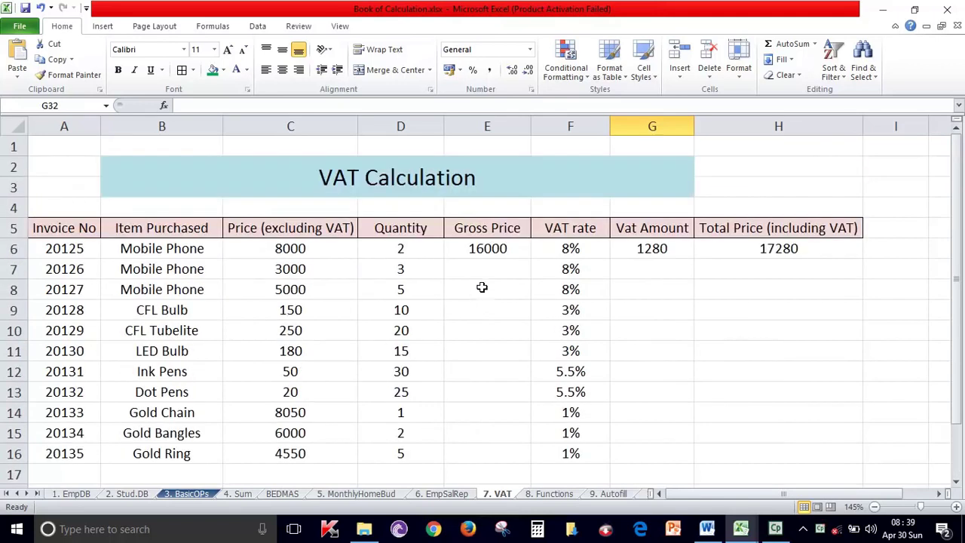
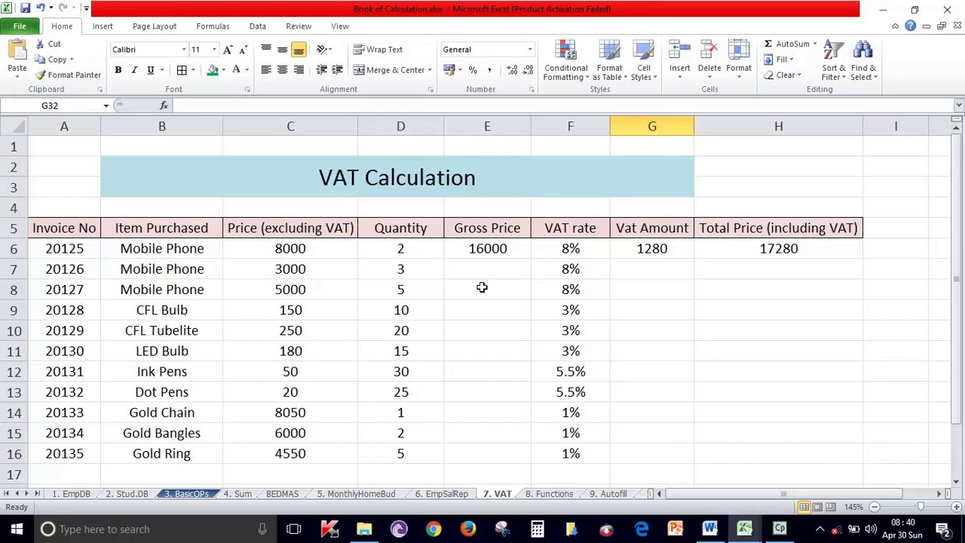
Step: Highlight the purchased items in B6:B16 and parts of that list
drag(172, 243, 175, 447)
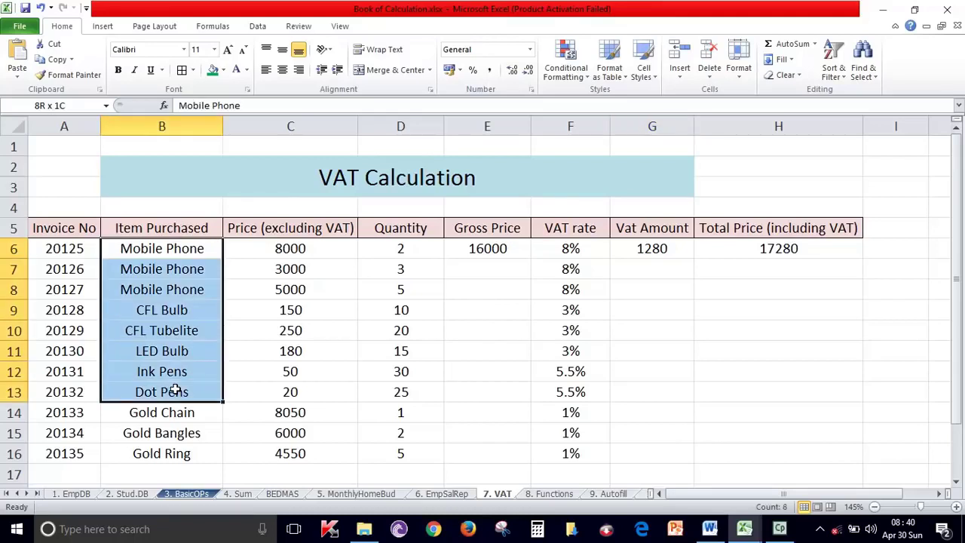
drag(83, 254, 79, 453)
drag(169, 247, 168, 453)
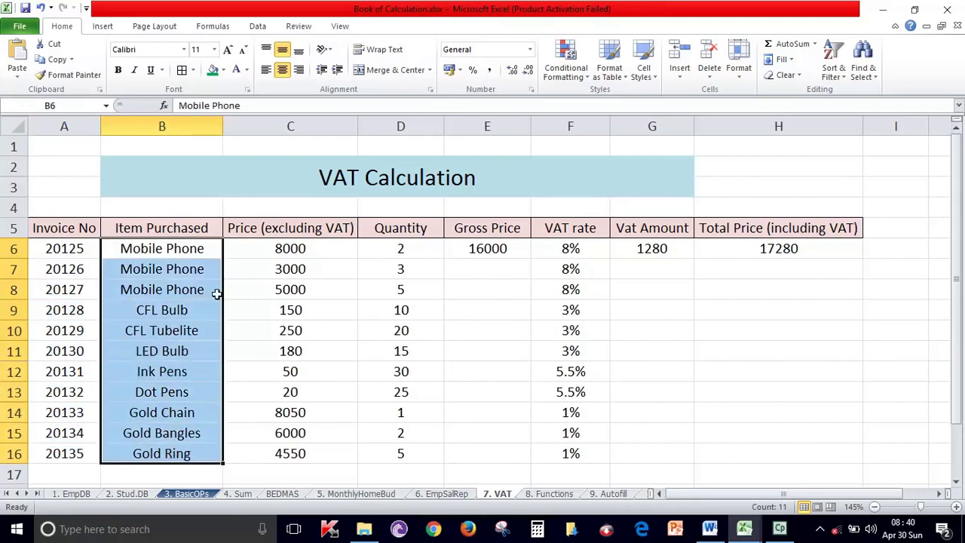
drag(280, 254, 291, 453)
click(214, 248)
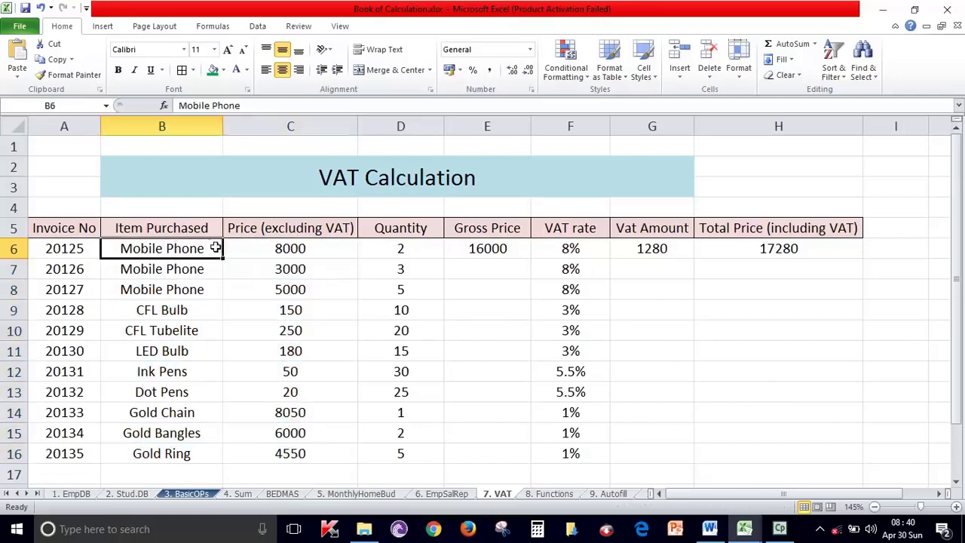
Step: Inspect row 6's price 8000, quantity, VAT rate, and the Gross Price and VAT Amount formulas
click(272, 249)
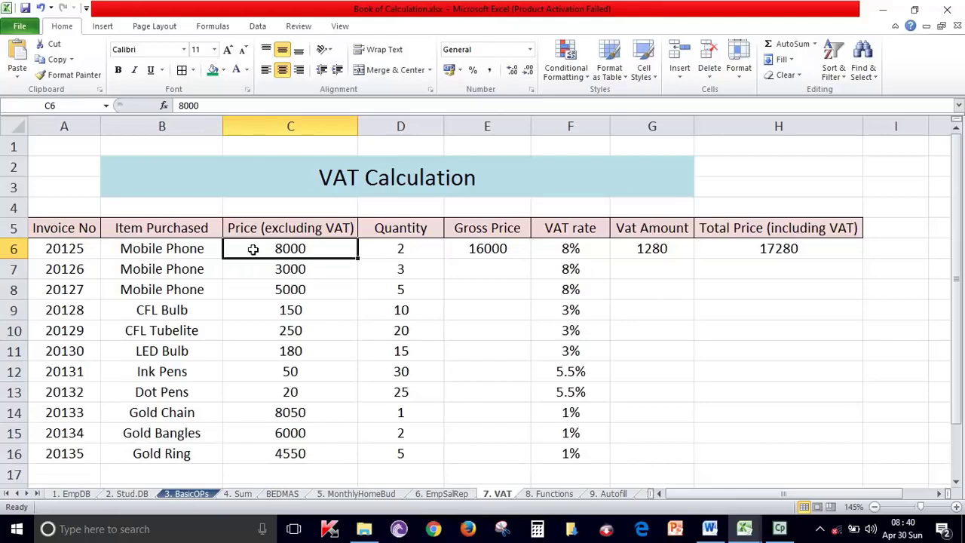
click(384, 248)
click(502, 246)
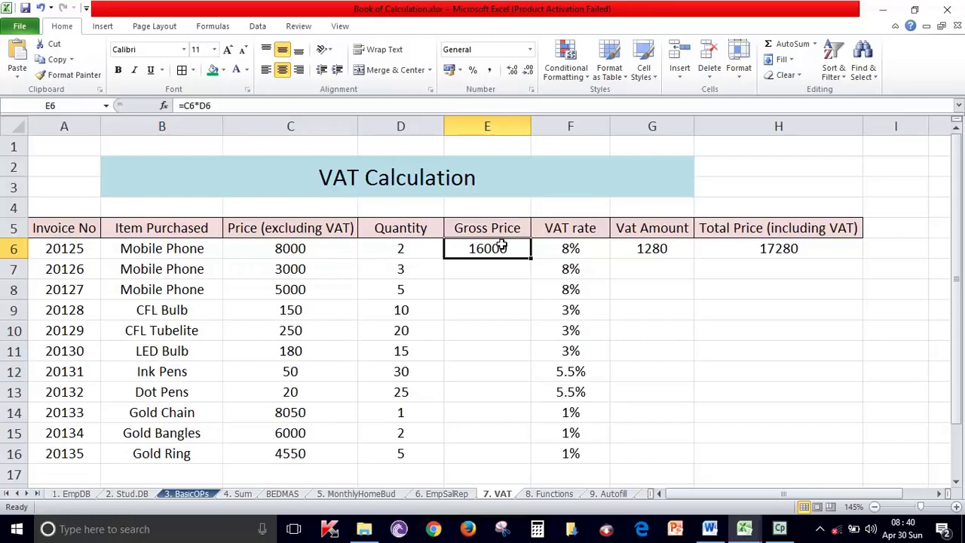
click(578, 249)
click(672, 249)
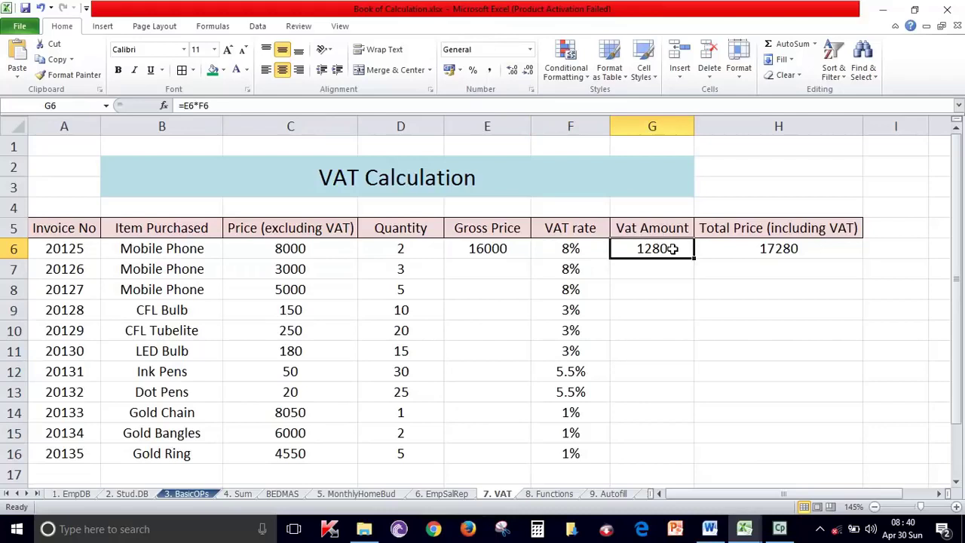
click(483, 249)
click(645, 252)
Step: Recheck the E6, G6 and H6 formulas, then clear the Gross Price in E6
click(489, 248)
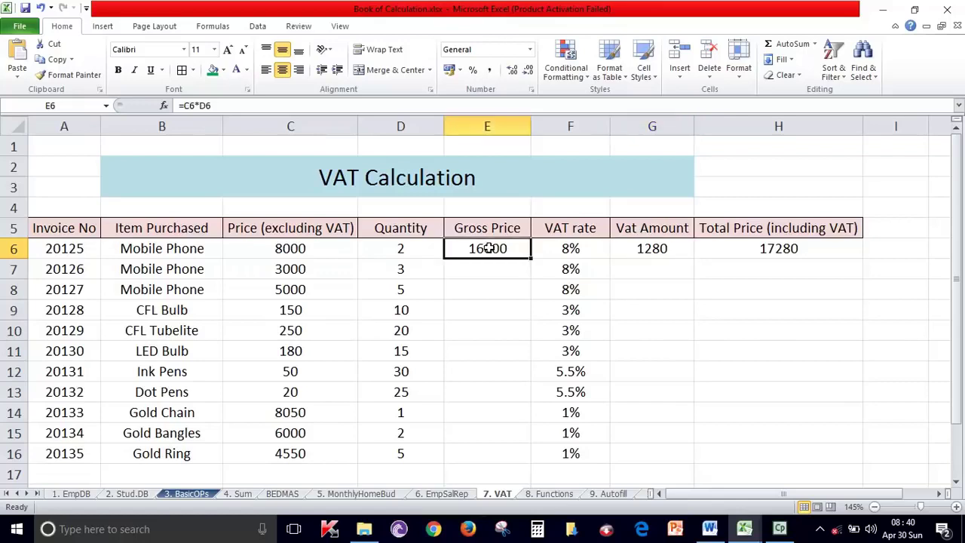
click(659, 254)
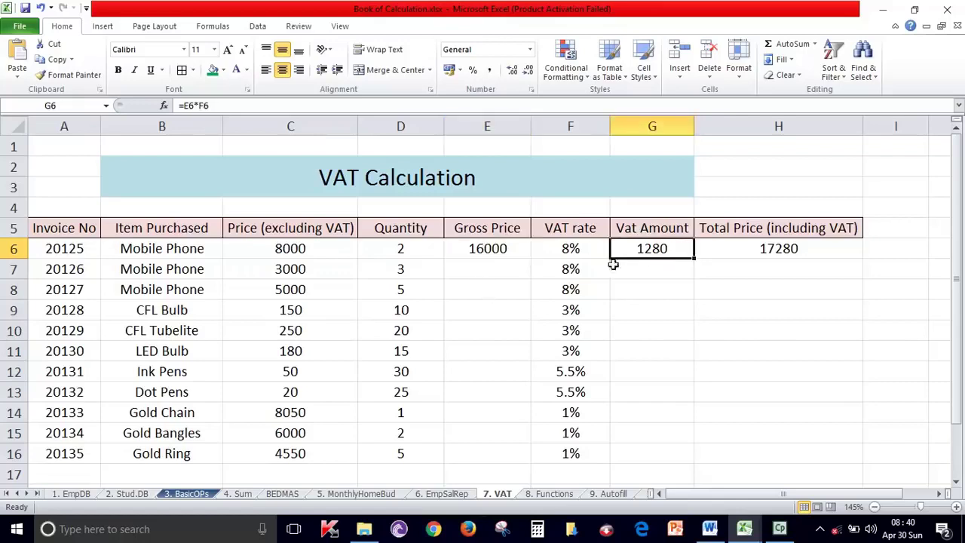
click(758, 247)
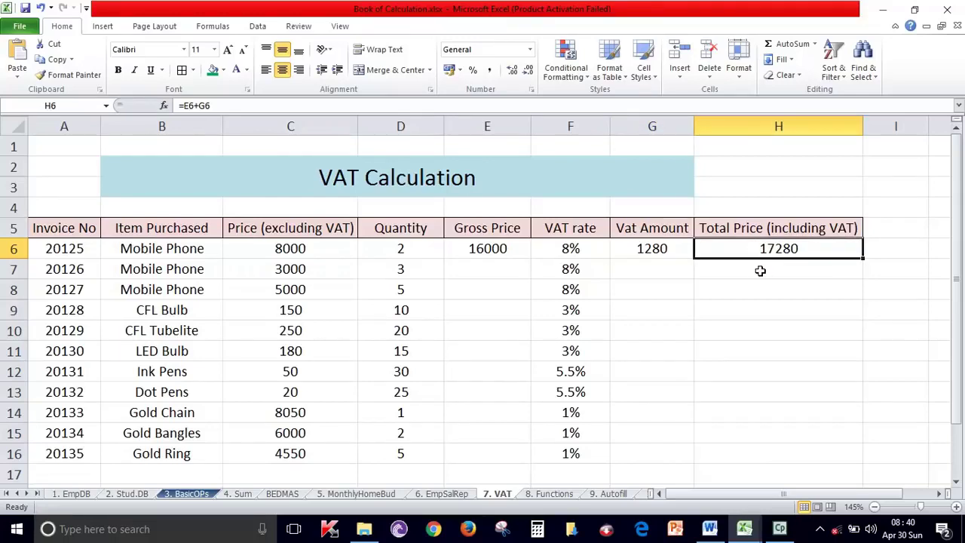
click(505, 257)
key(Delete)
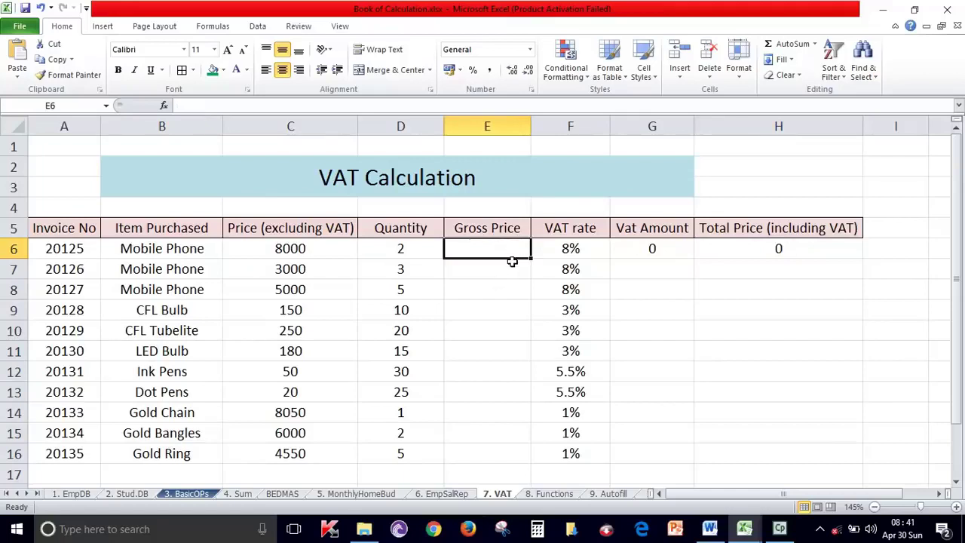
Step: Clear the leftover zero values in G6 and H6
click(653, 247)
key(Delete)
click(735, 249)
key(Delete)
click(770, 354)
Step: Enter =C6*D6 in E6 to compute the Gross Price of 16000
click(468, 247)
click(335, 249)
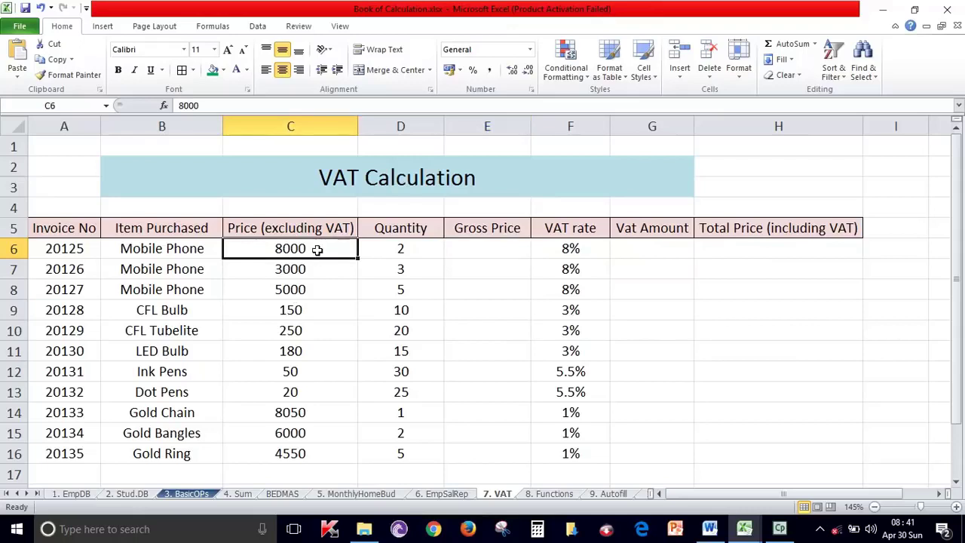
click(404, 249)
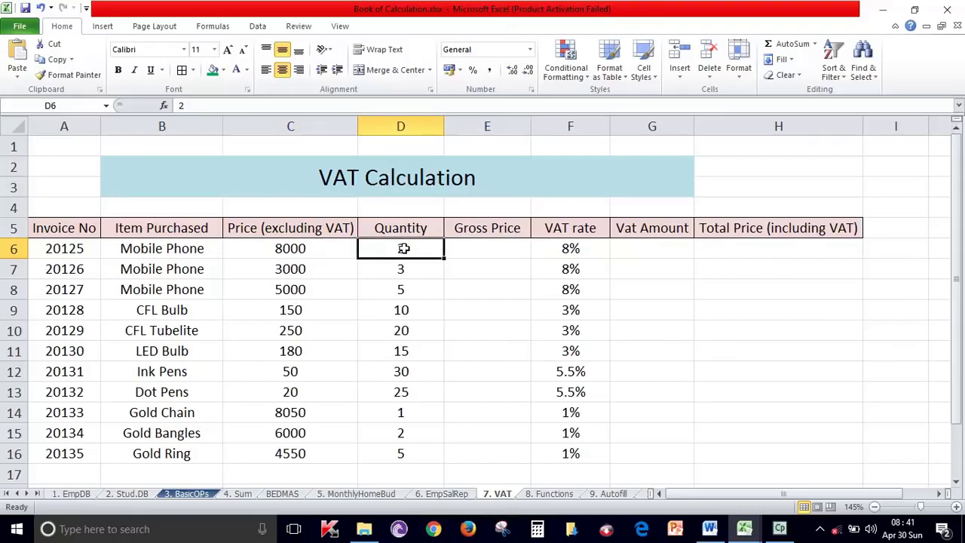
click(525, 249)
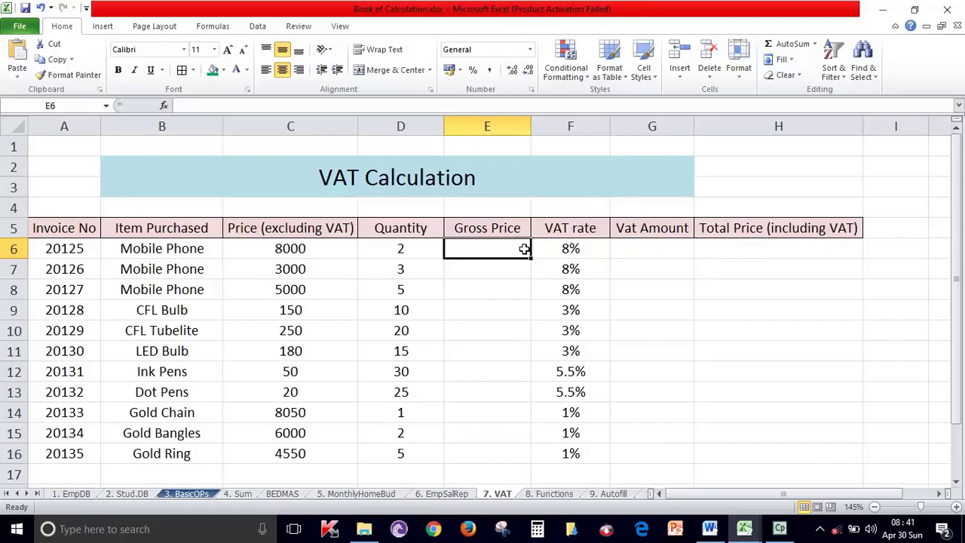
text(=)
click(323, 250)
text(*)
click(411, 254)
key(Return)
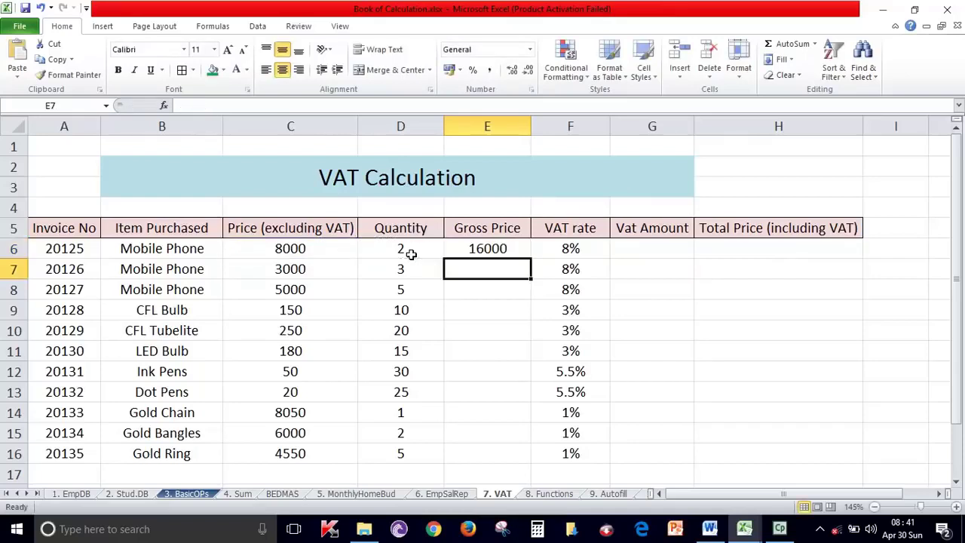
Step: Fill the Gross Price formula down to E16 and compare it with the price, quantity and VAT columns
click(513, 251)
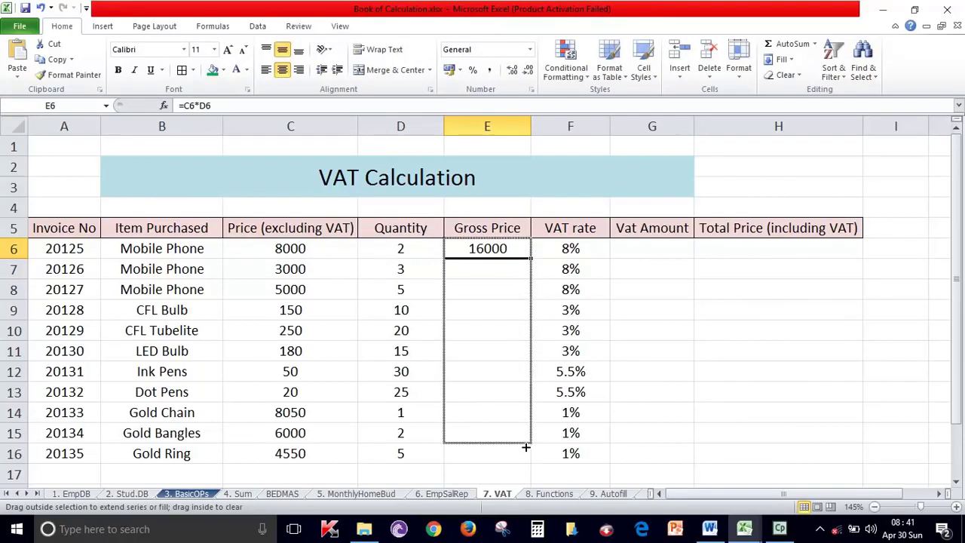
drag(531, 257, 531, 457)
drag(322, 262, 324, 453)
mouse_move(395, 280)
mouse_down()
mouse_move(372, 410)
mouse_move(401, 453)
mouse_up()
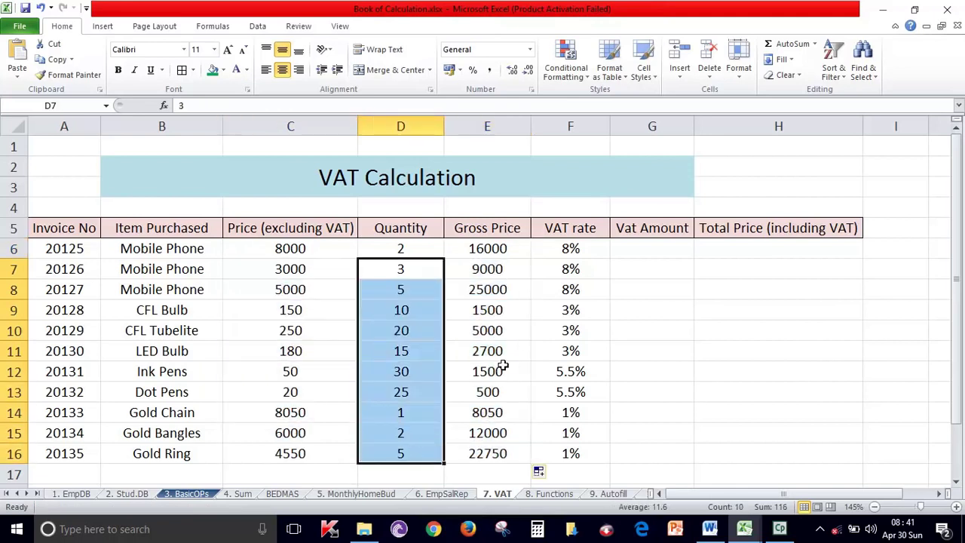
drag(498, 289, 505, 455)
drag(565, 276, 570, 453)
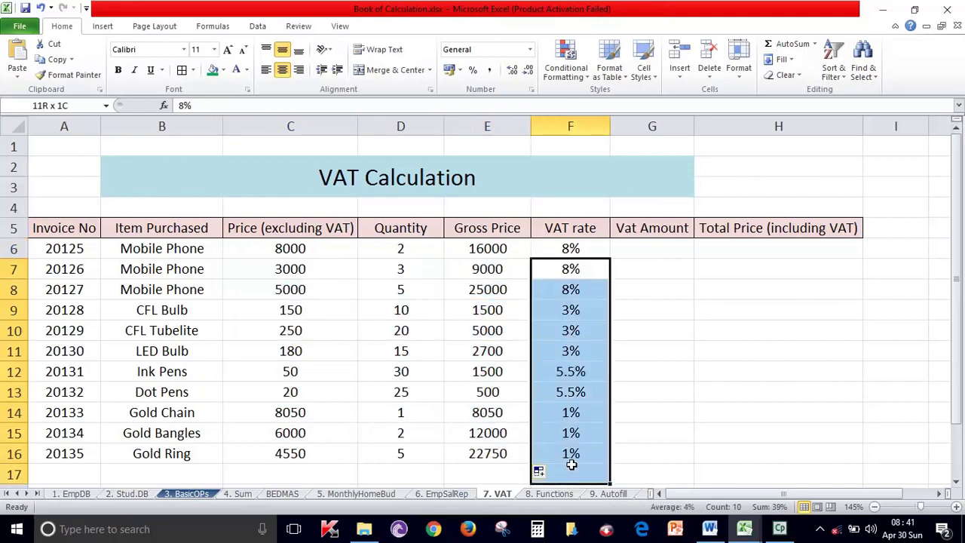
Step: Enter =E6*F6 in G6, giving a VAT Amount of 1280
click(644, 249)
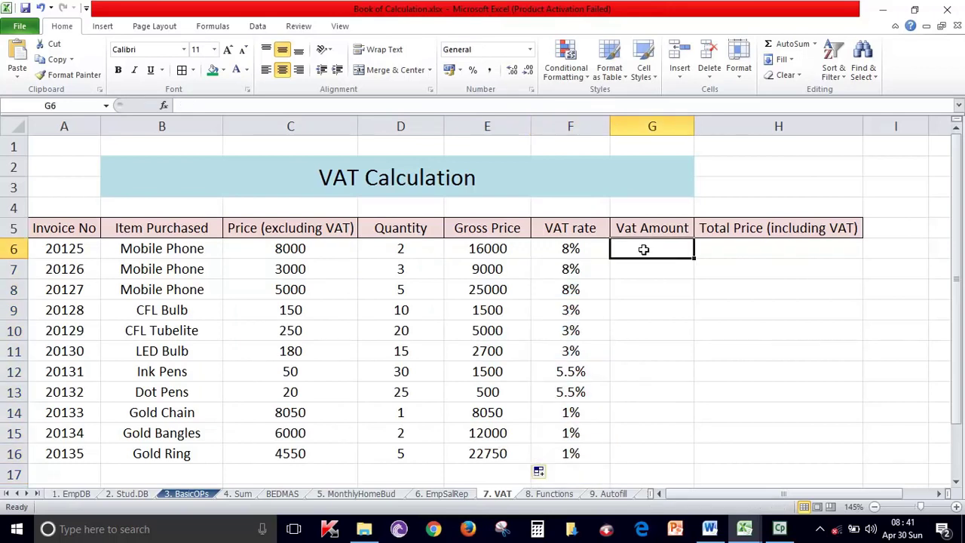
text(=)
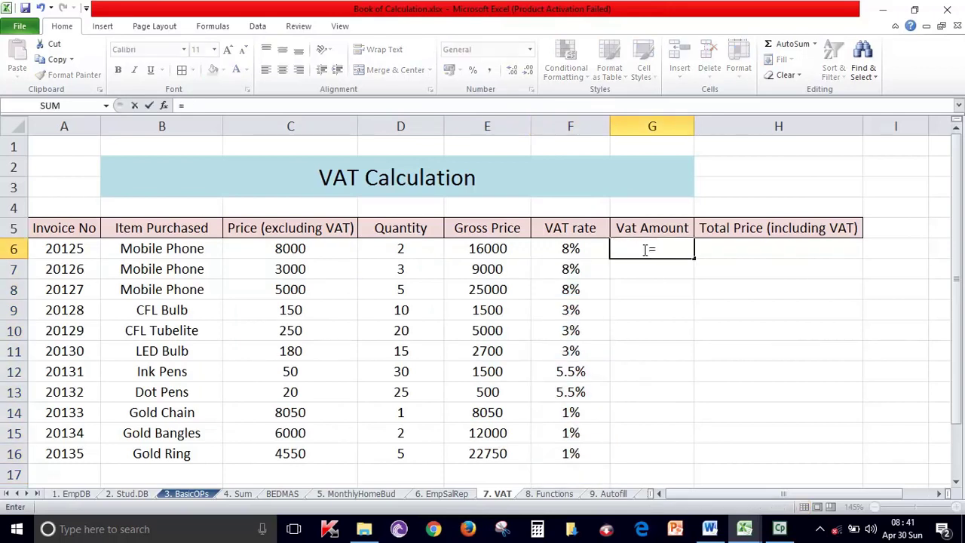
click(499, 249)
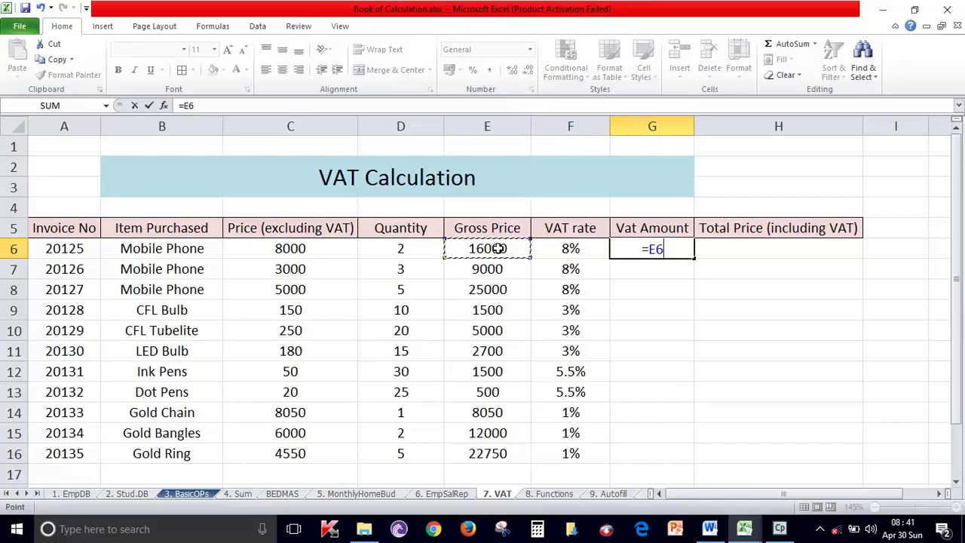
text(*)
click(571, 250)
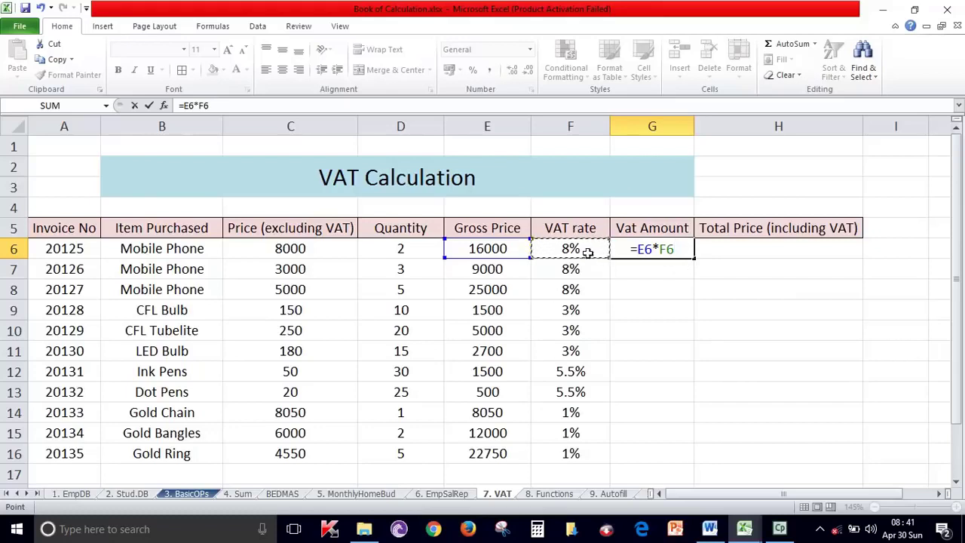
key(Return)
Step: Fill the VAT formula down to G16 and verify the references in G7 and G9
click(680, 253)
drag(693, 258, 692, 457)
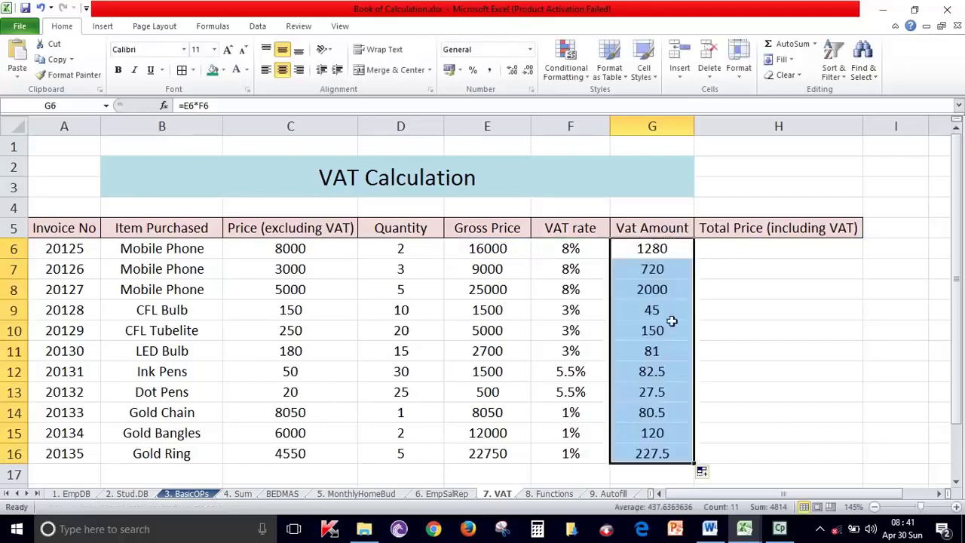
double_click(670, 269)
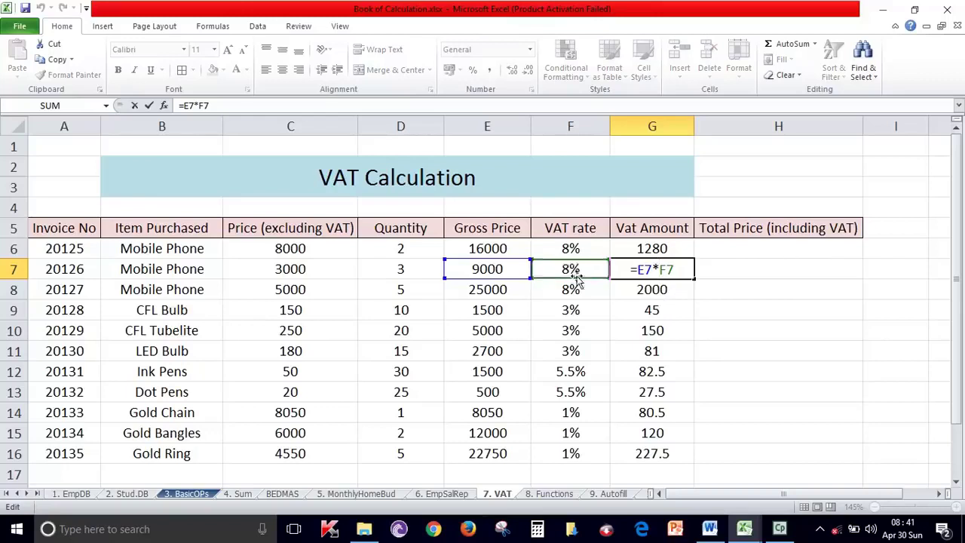
key(Return)
click(637, 274)
double_click(641, 273)
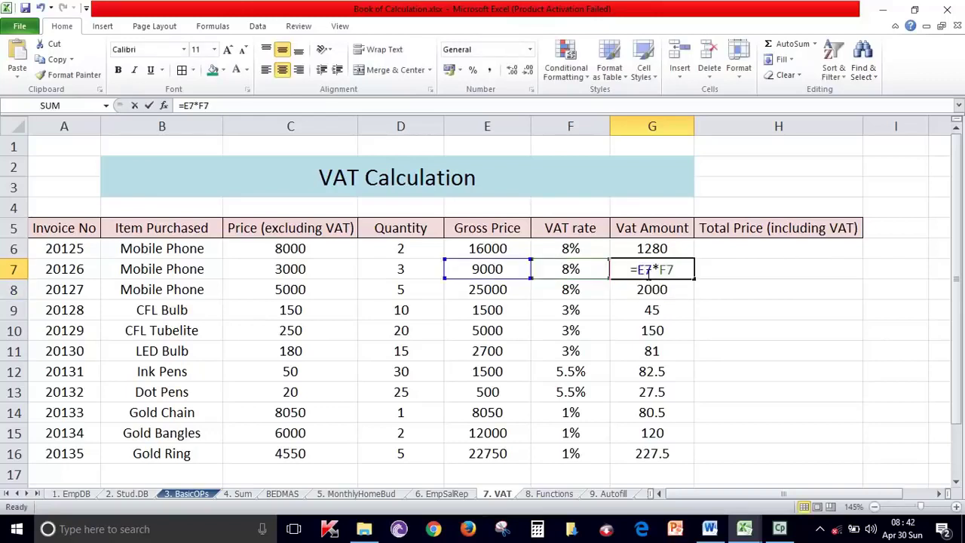
double_click(653, 309)
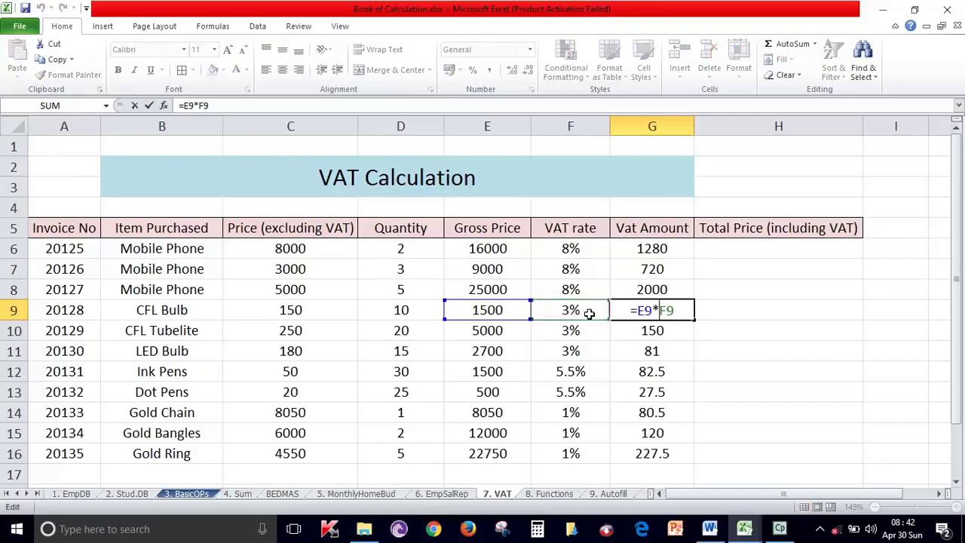
key(Return)
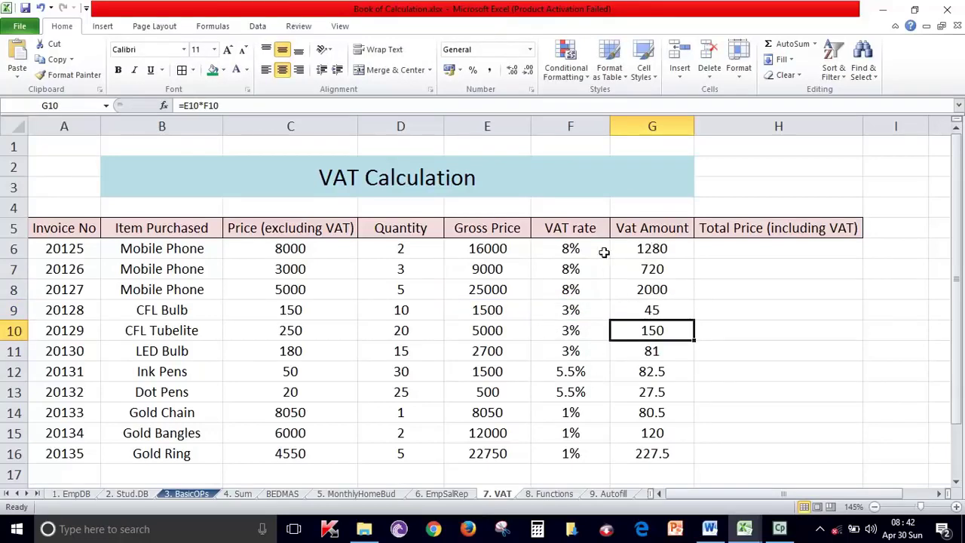
Step: Enter =E6+G6 in H6 to total gross price and VAT, giving 17280
click(770, 250)
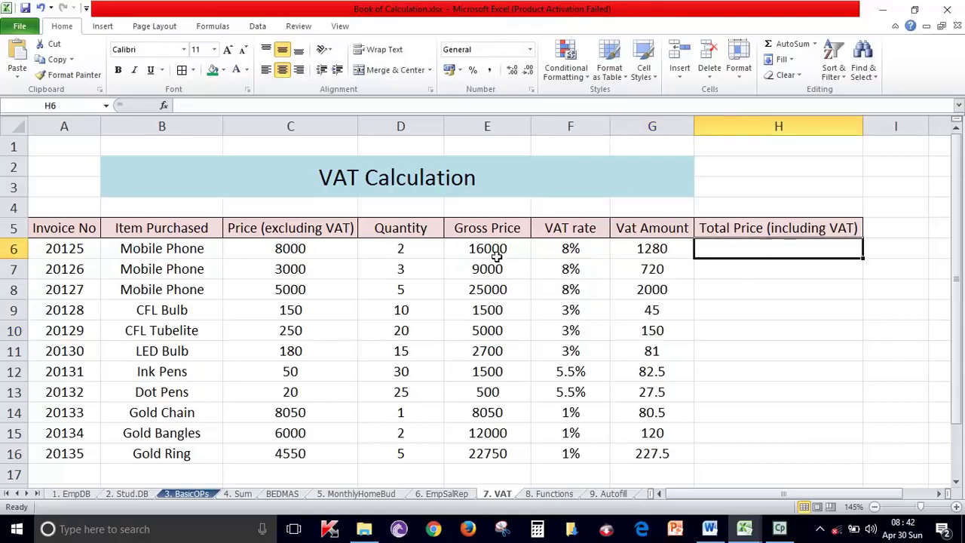
drag(498, 248, 491, 452)
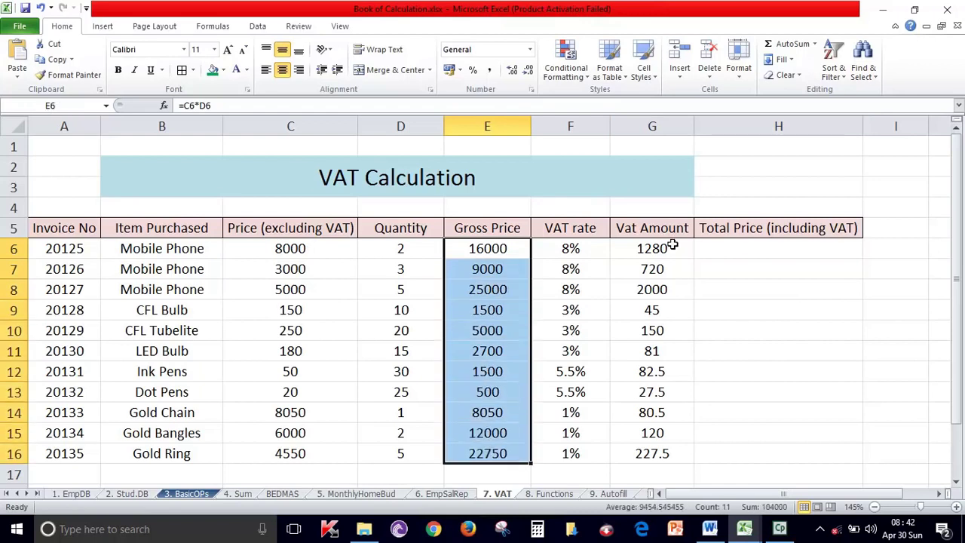
drag(672, 245, 647, 431)
click(735, 256)
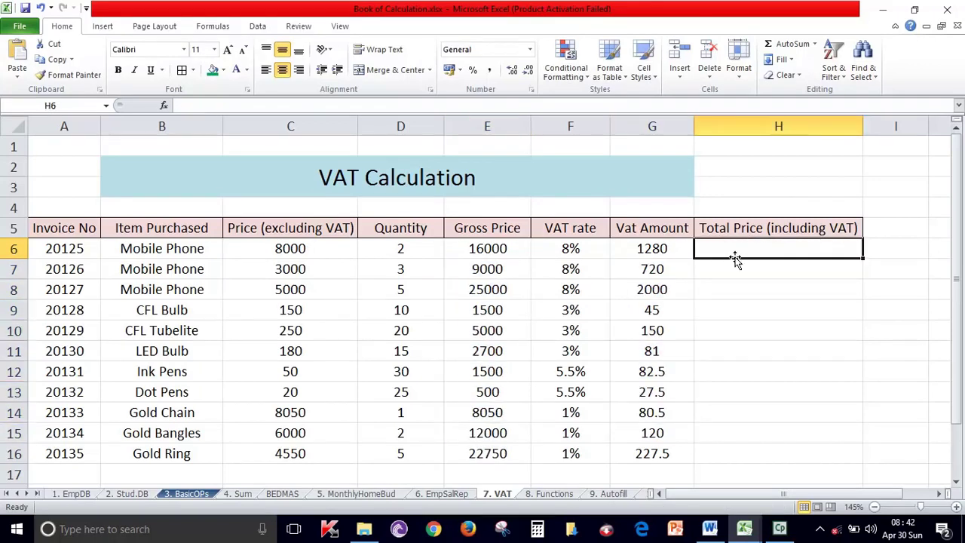
text(=)
click(496, 249)
text(+)
click(650, 249)
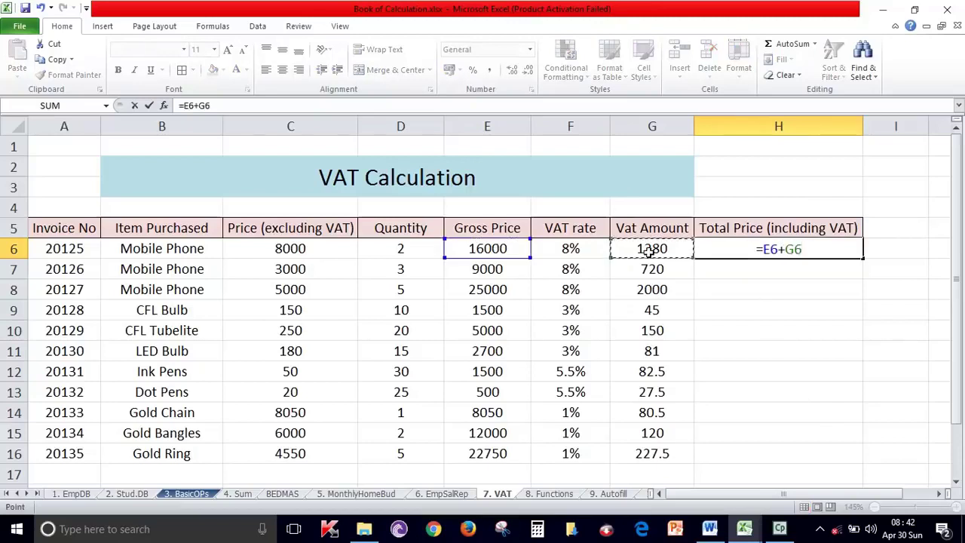
key(Return)
Step: Fill the Total Price formula down to H16, ending at 22977.5
click(831, 248)
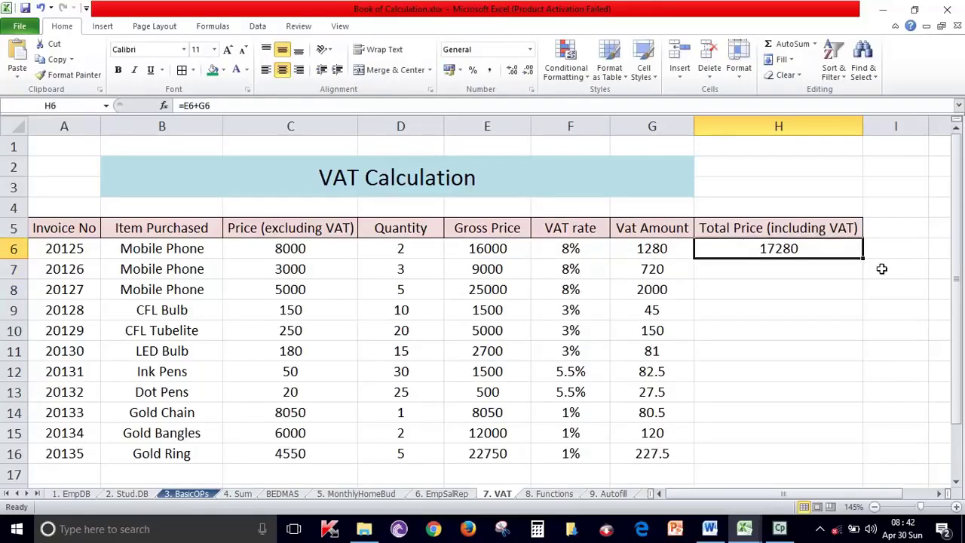
drag(862, 258, 859, 458)
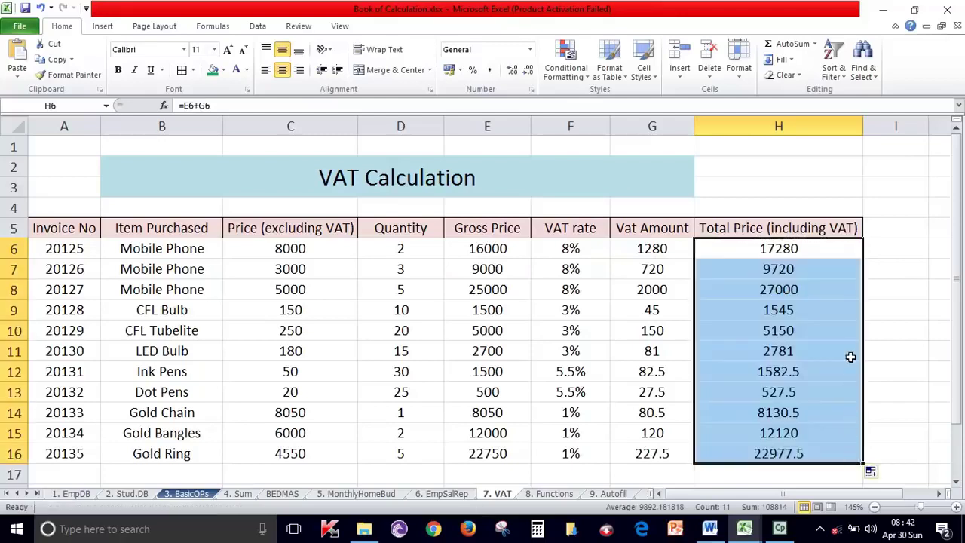
click(906, 346)
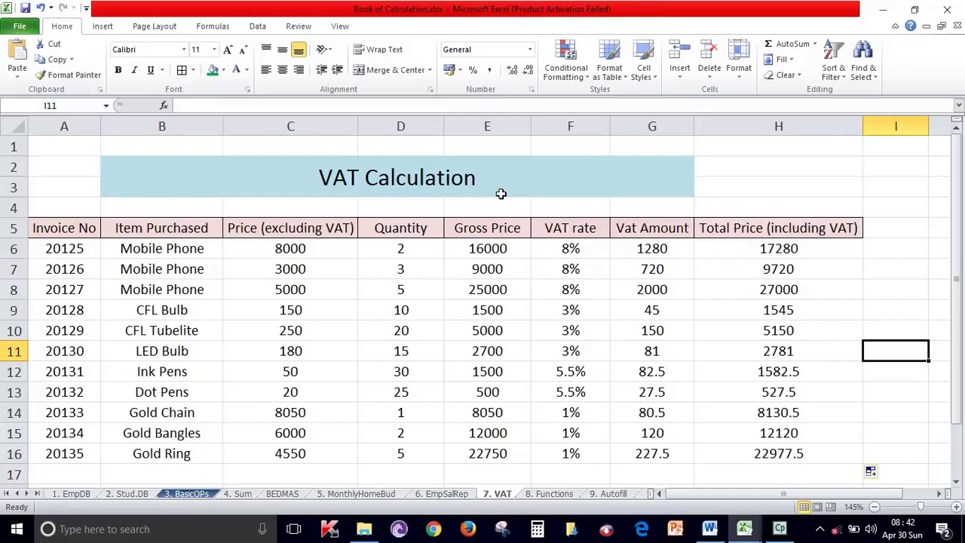
Step: Switch to the 8. Functions sheet and inspect the SUM, AVERAGE and MAX formulas in P3:P7
click(548, 494)
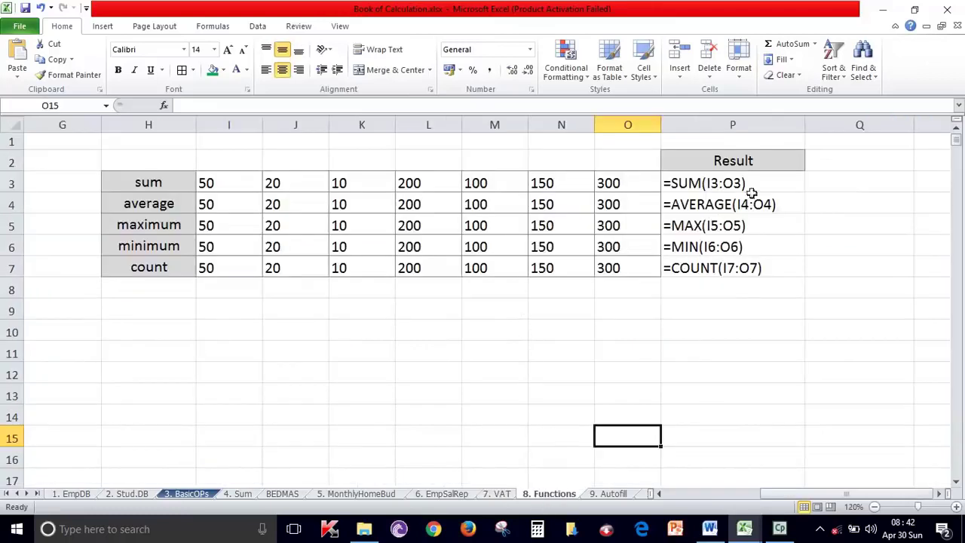
drag(726, 183, 750, 301)
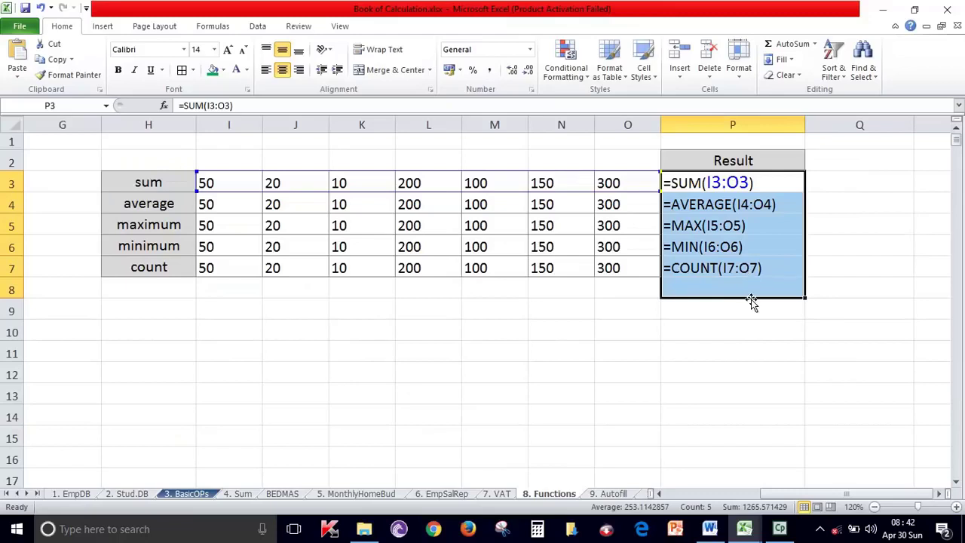
click(743, 183)
click(778, 209)
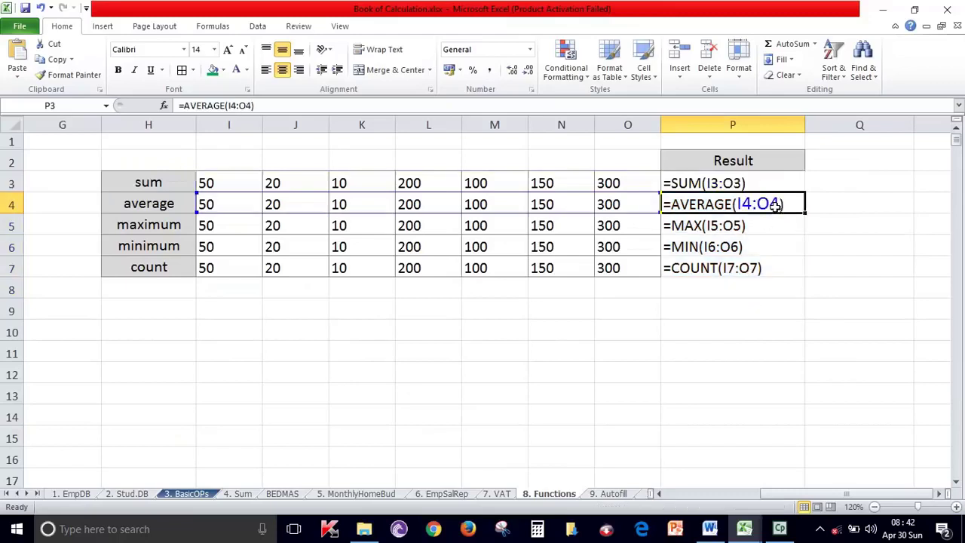
click(764, 223)
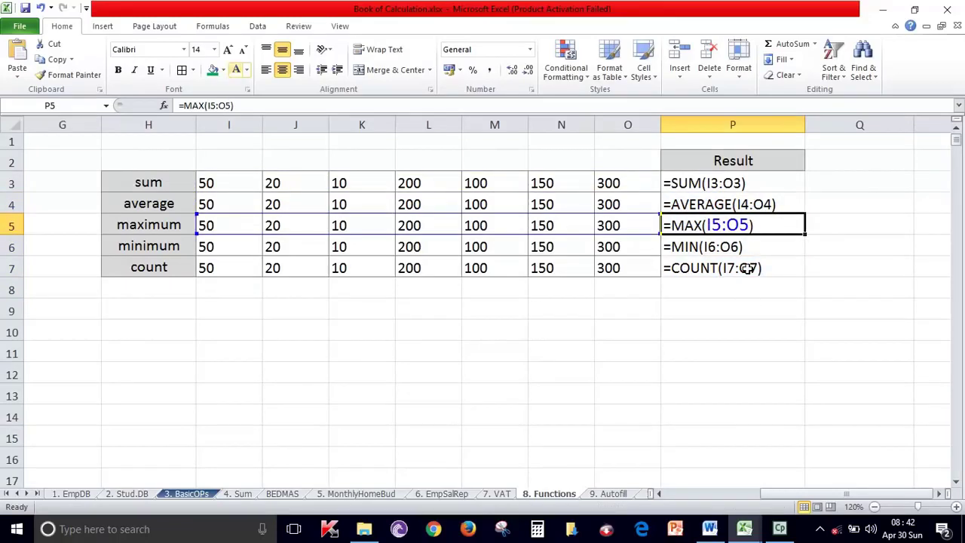
key(Up)
key(Up)
key(ctrl+shift+Down)
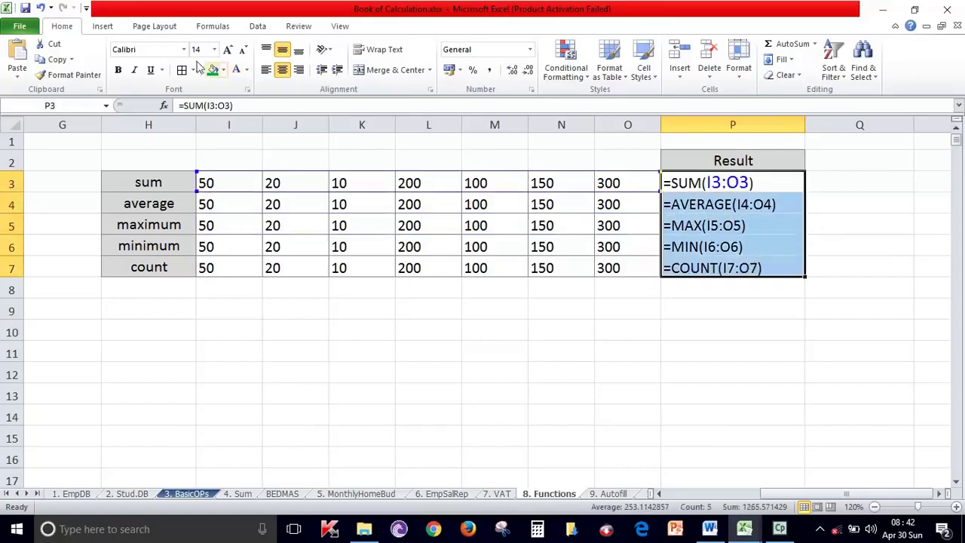
Step: Turn off Show Formulas so P3:P7 display results, then select the table H3:P7
click(213, 28)
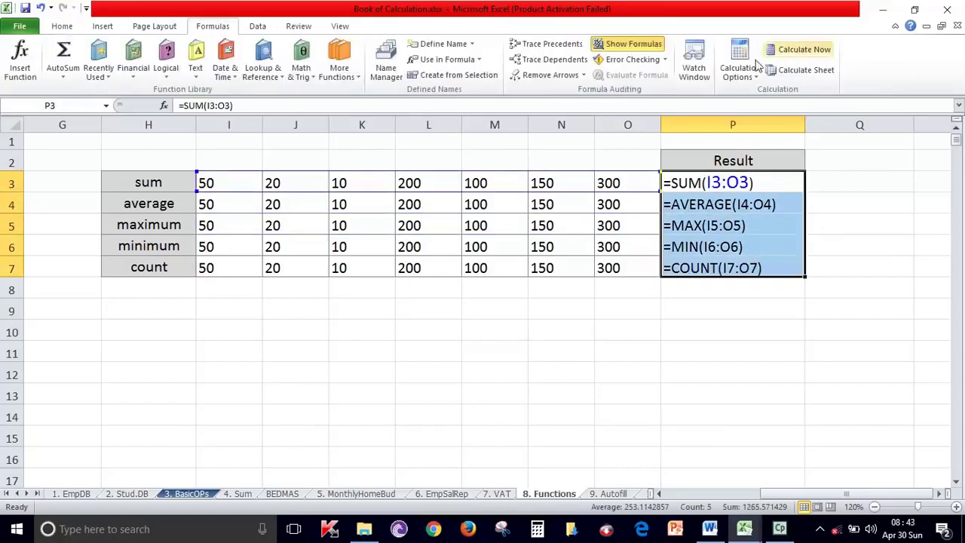
click(711, 381)
drag(722, 188, 730, 279)
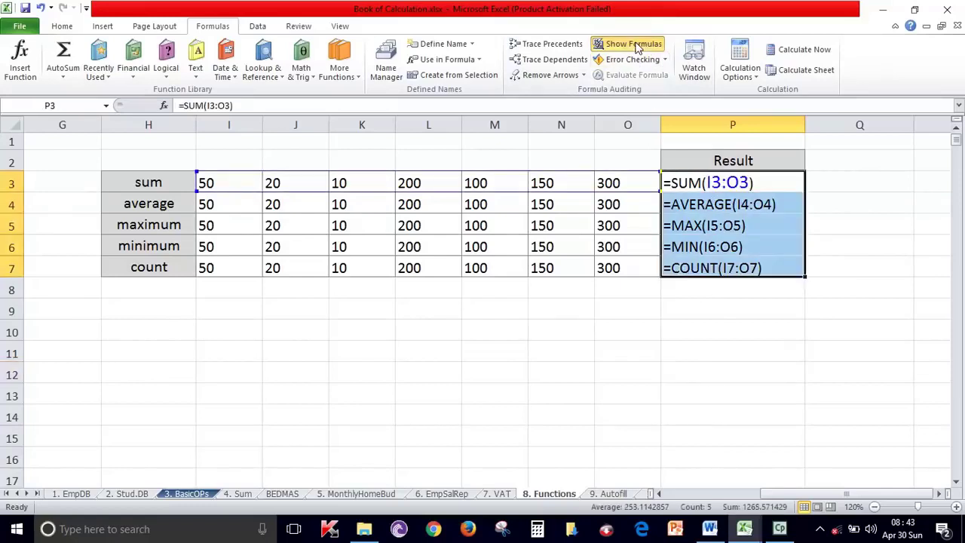
click(634, 44)
drag(379, 261, 83, 182)
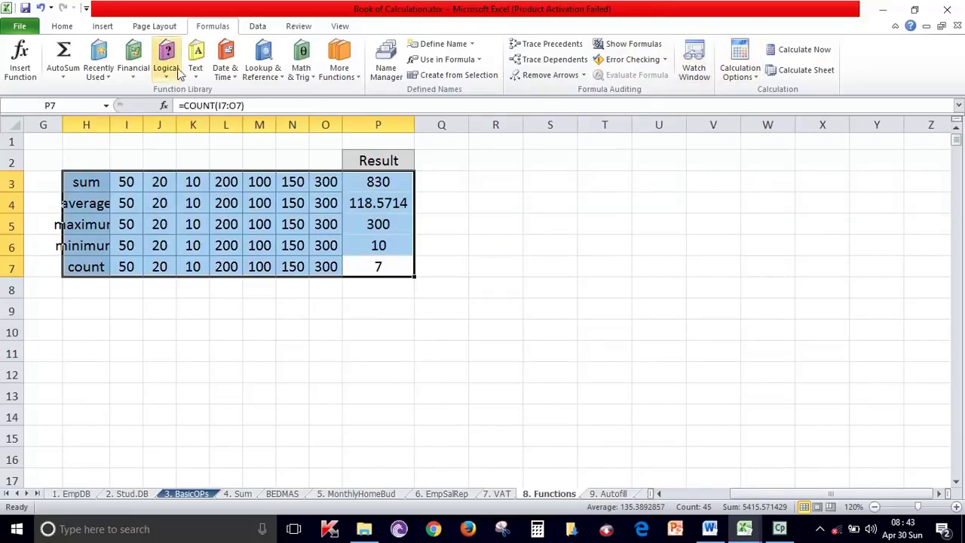
click(62, 25)
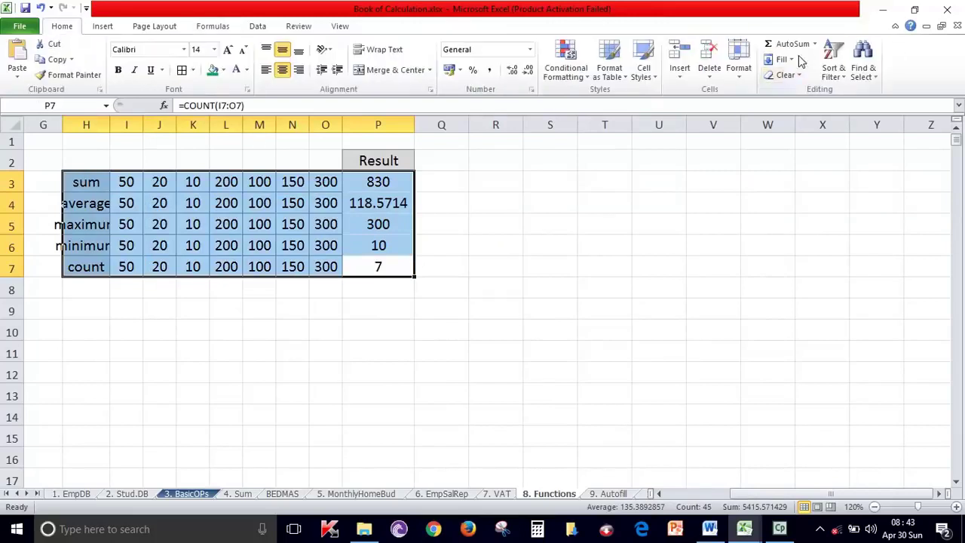
Step: AutoFit the H3:P7 column widths so 'maximum' and 118.5714286 display in full
click(739, 72)
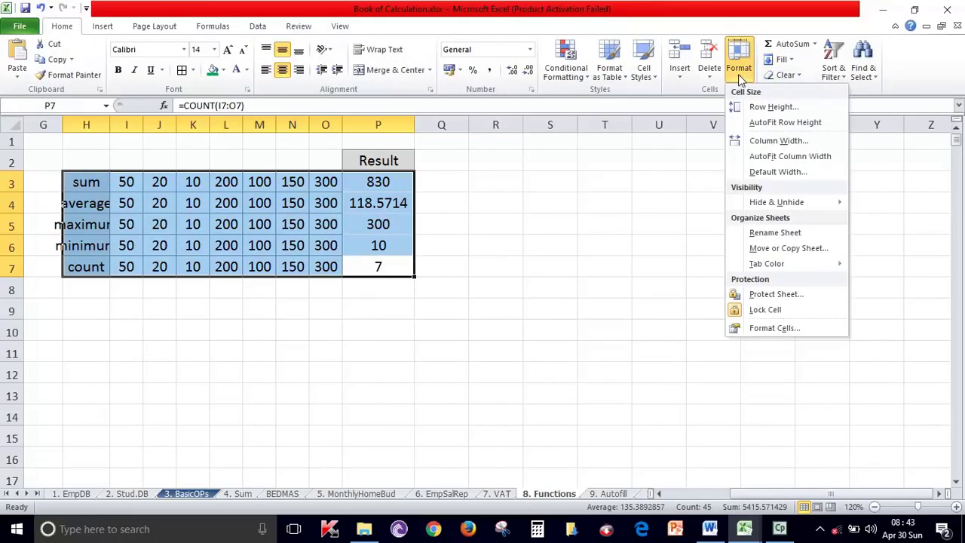
click(761, 141)
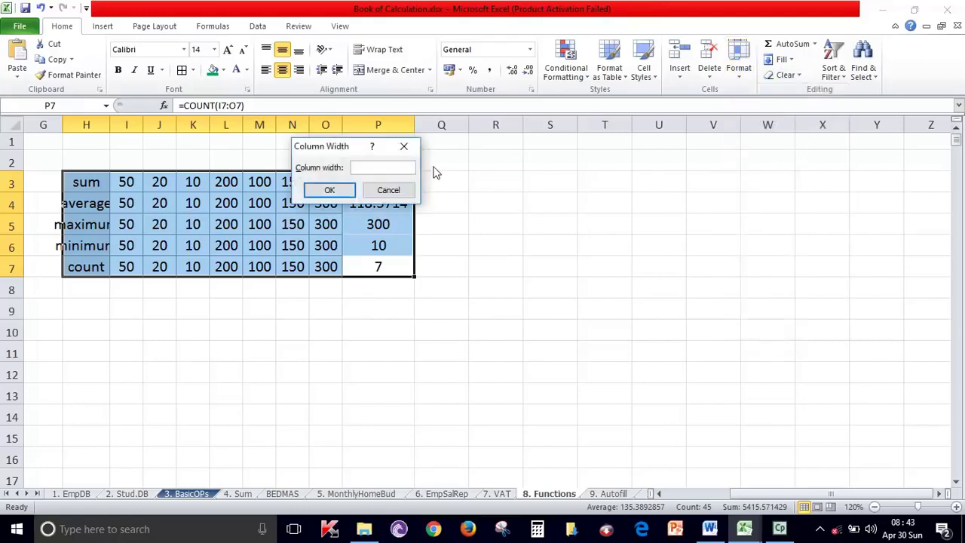
click(403, 145)
click(746, 79)
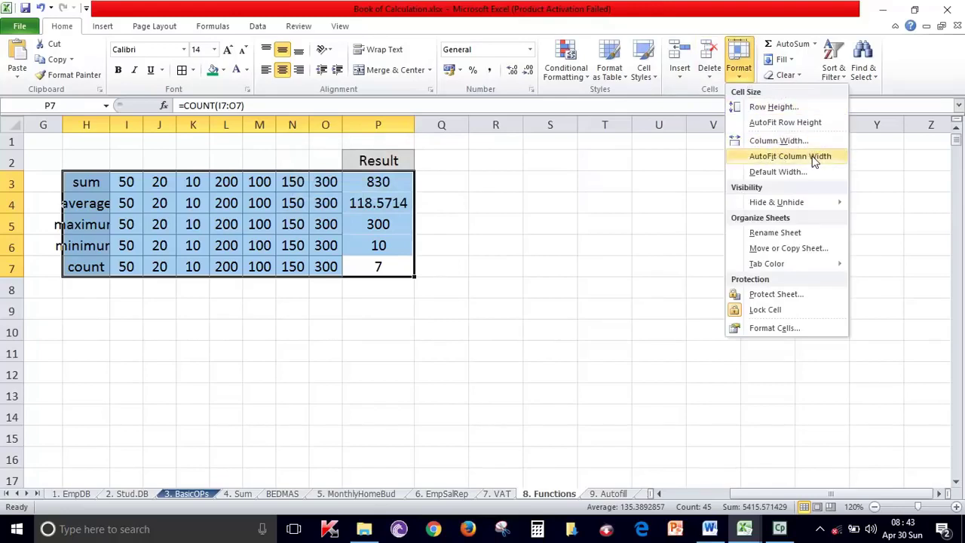
click(815, 160)
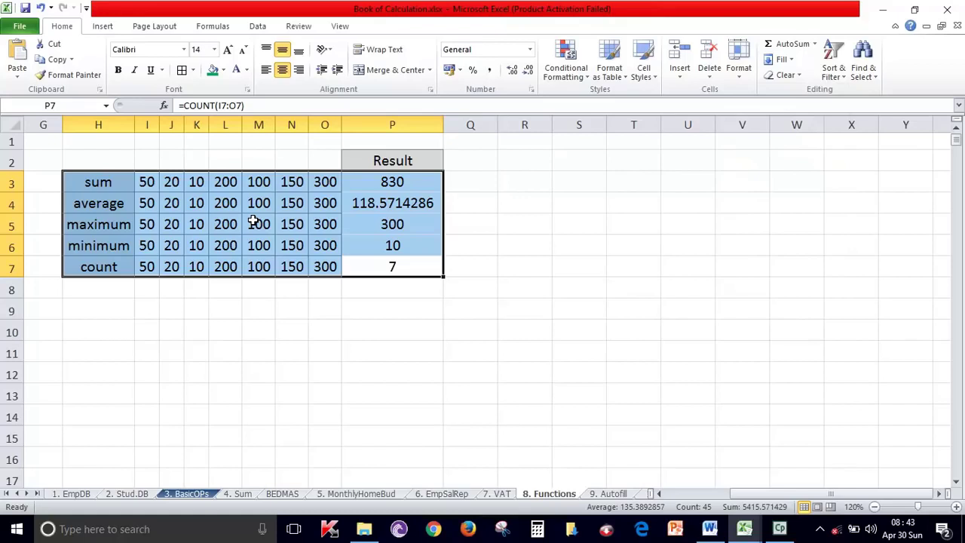
Step: Clear the Result values in P3:P7 and return to P3 for a new SUM formula
click(386, 332)
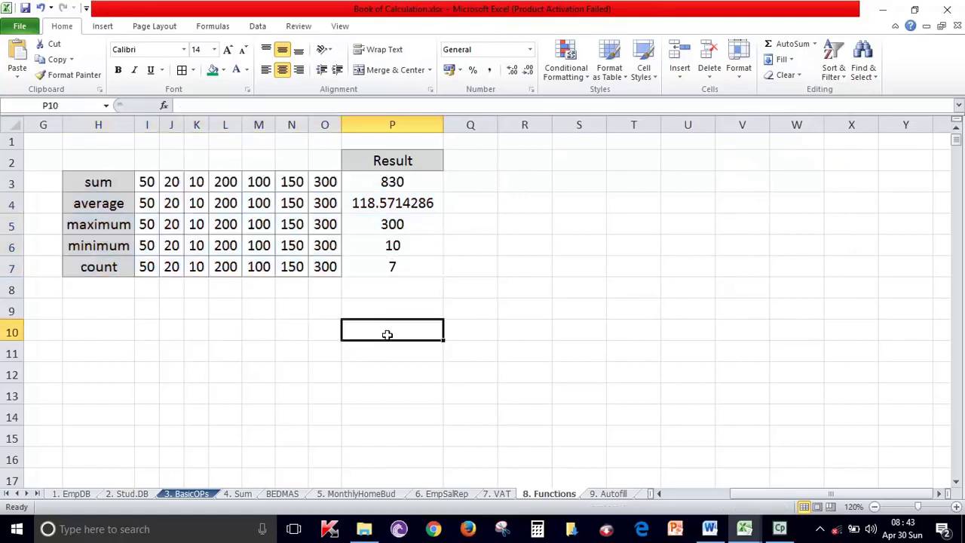
drag(392, 182, 417, 264)
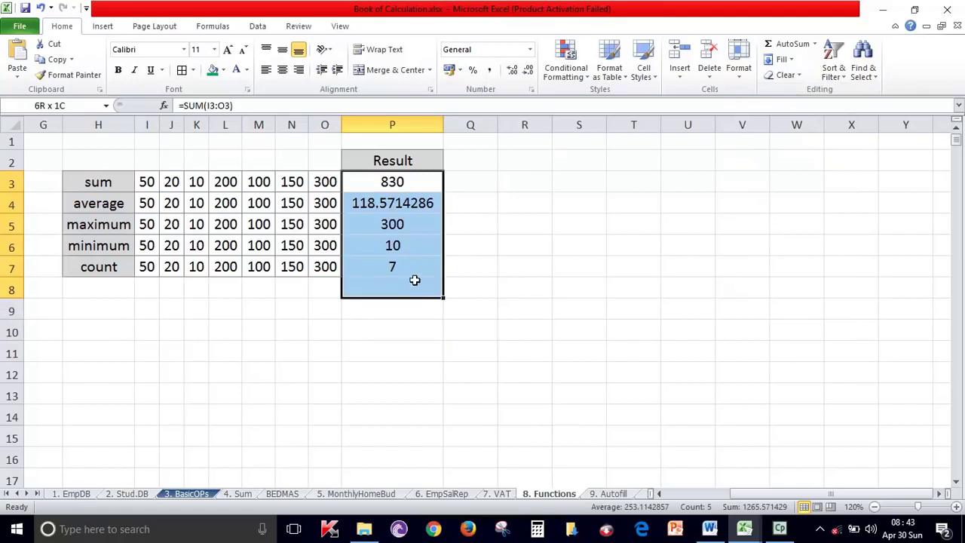
key(Delete)
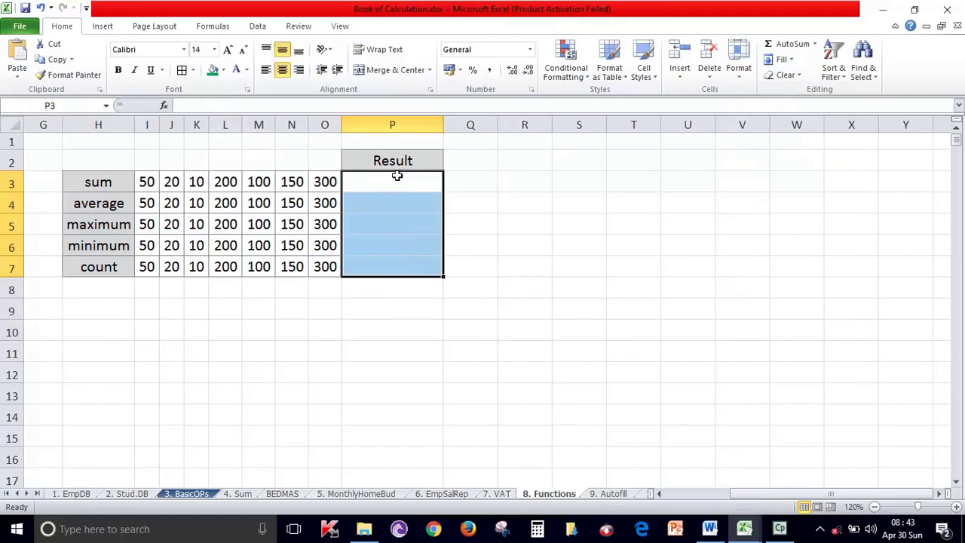
click(397, 178)
drag(147, 182, 325, 193)
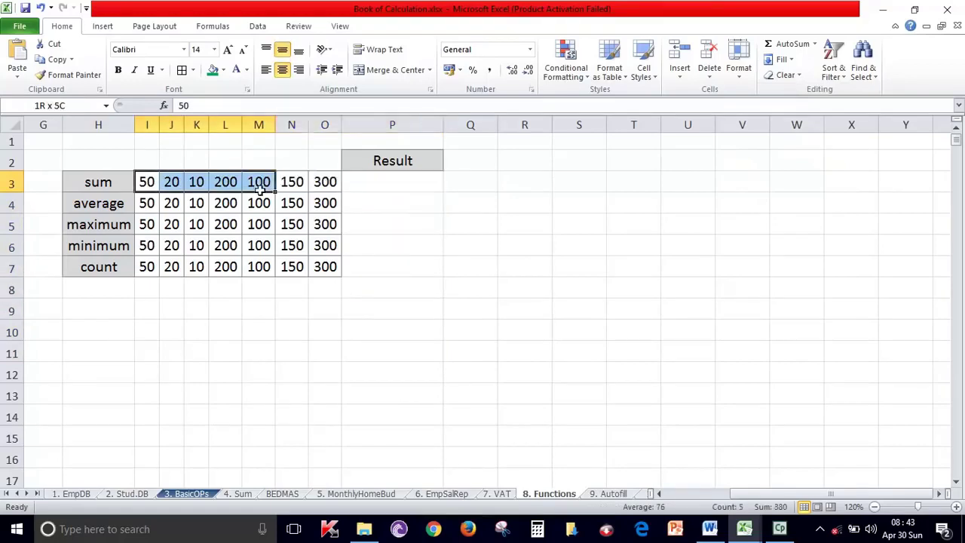
scroll(404, 260, left, 5)
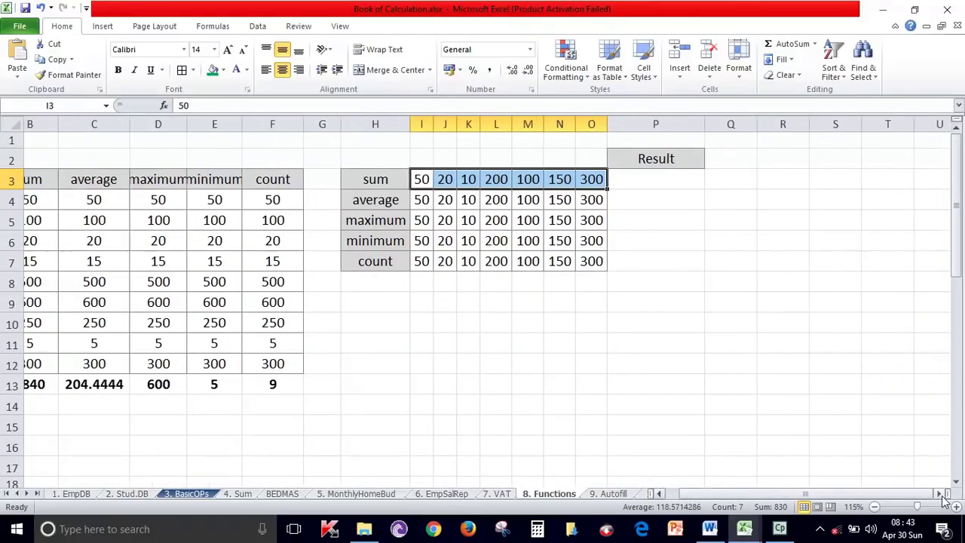
scroll(588, 278, right, 5)
scroll(586, 278, up, 2)
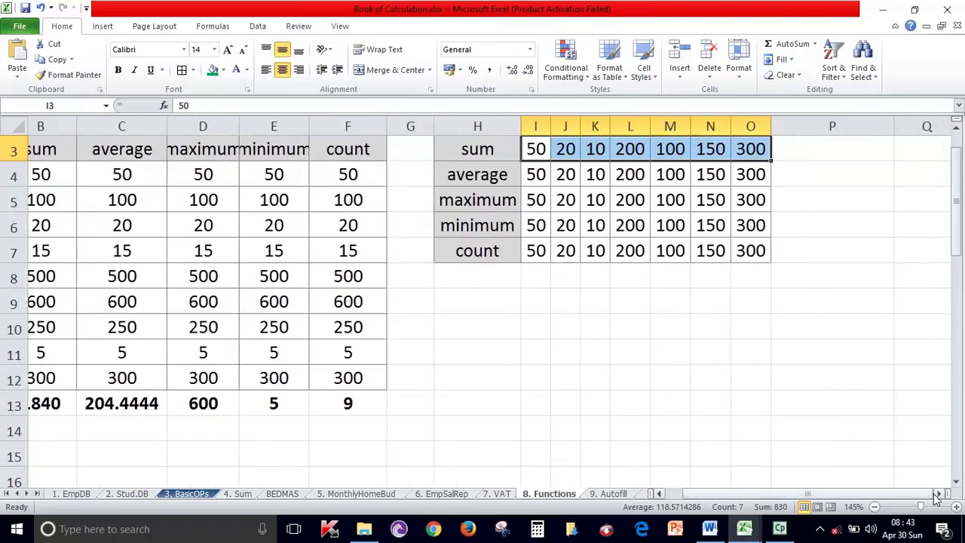
scroll(597, 345, right, 5)
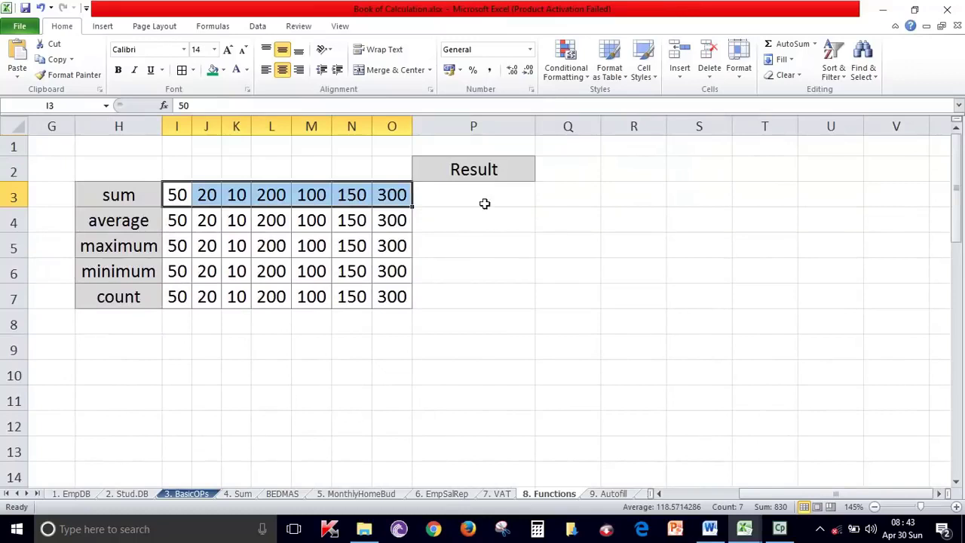
click(485, 202)
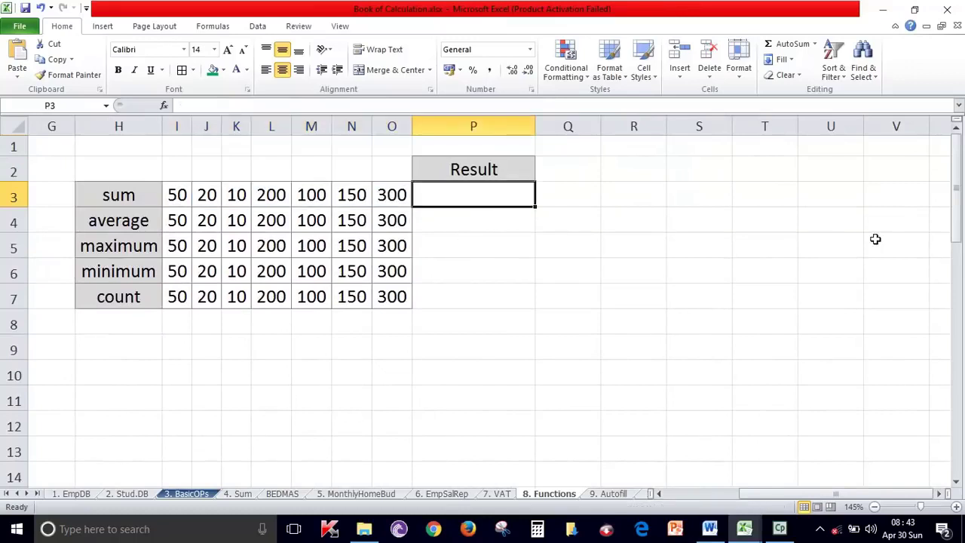
Step: Enter =sum(I3:O3) in P3, giving 830
text(=sum()
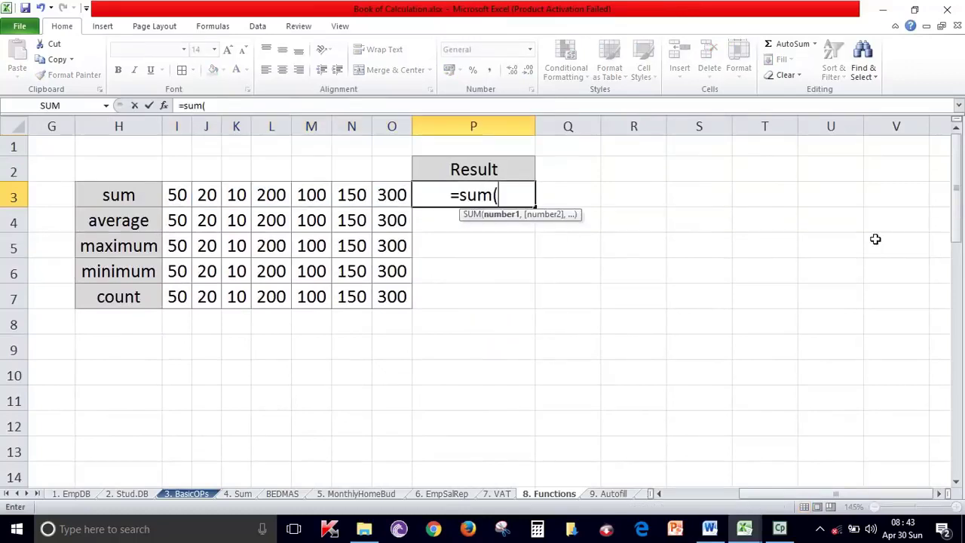
drag(181, 195, 380, 194)
text())
key(Return)
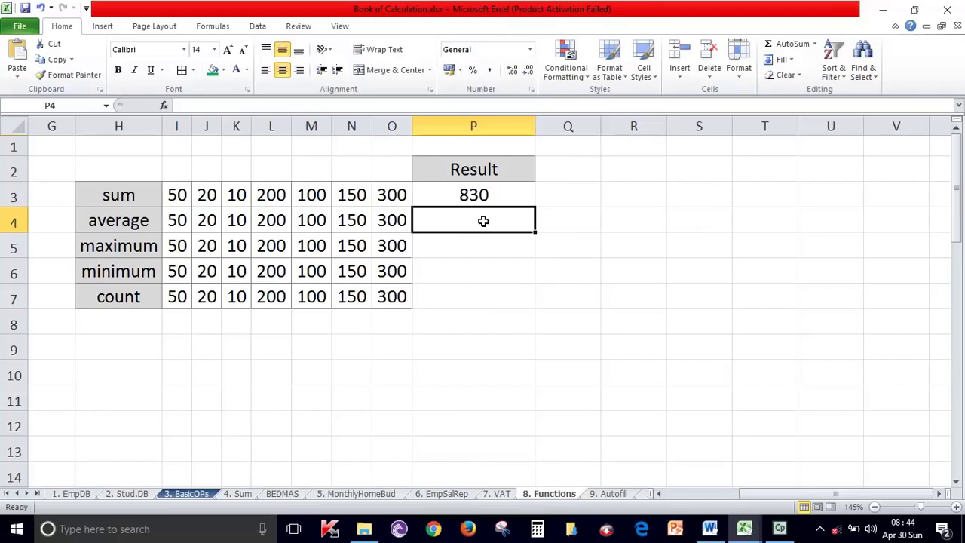
Step: Enter =average(I4:O4) in P4, giving 118.5714286
text(=)
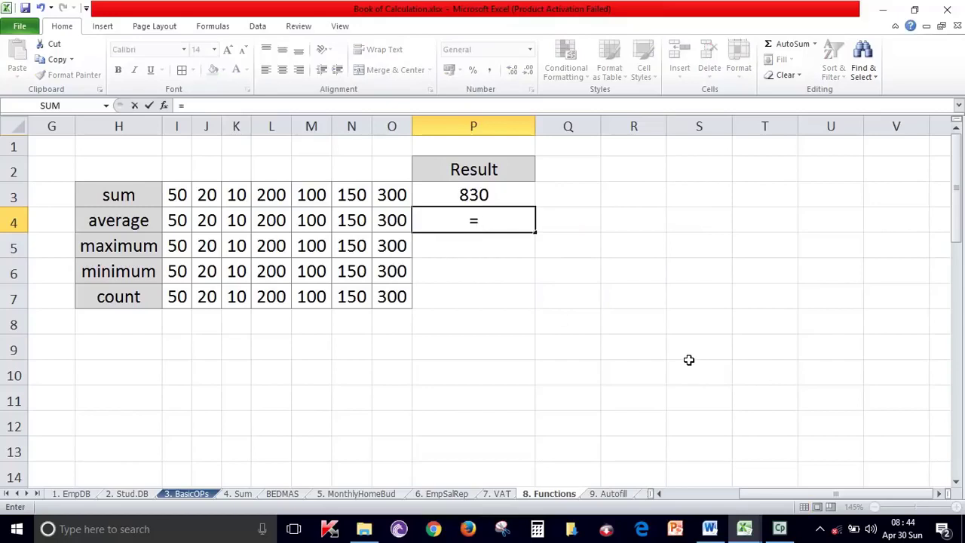
text(average)
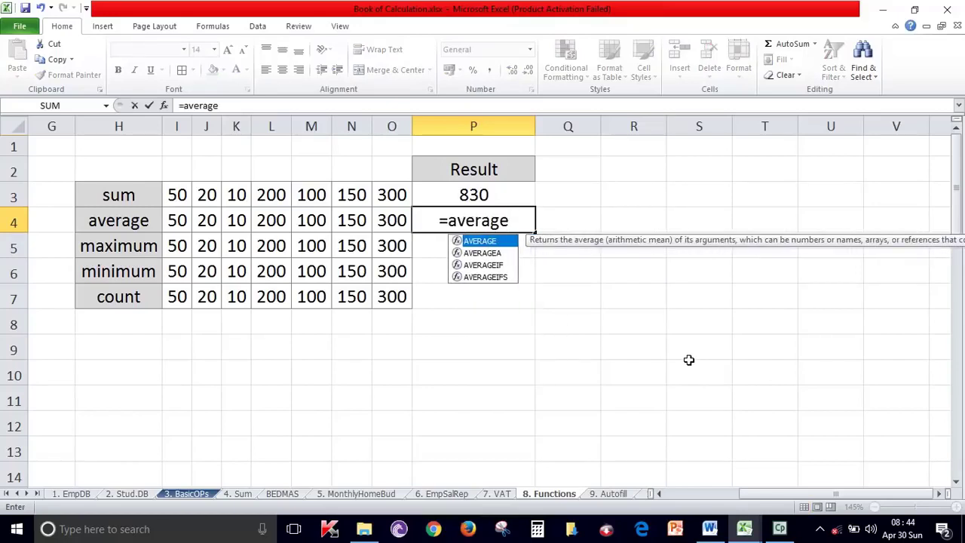
text(()
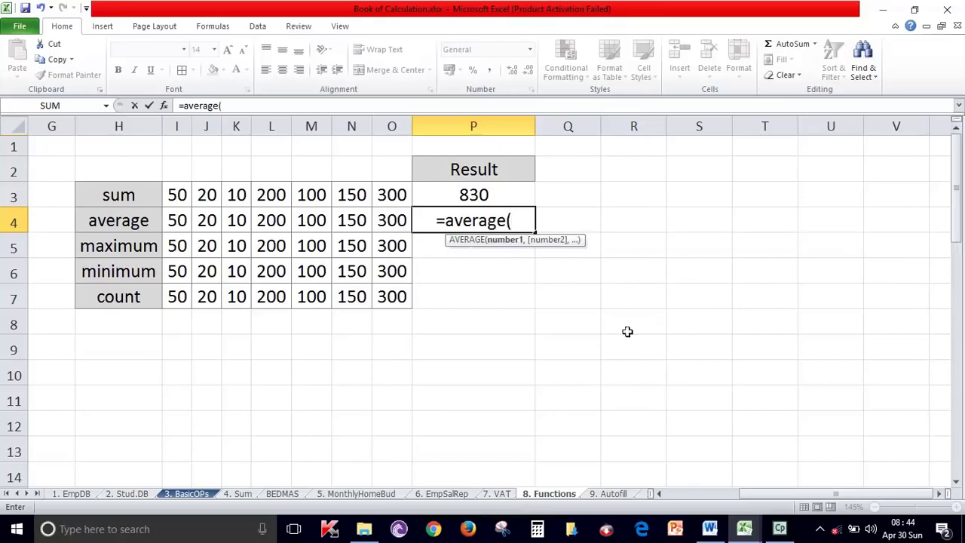
drag(181, 224, 385, 220)
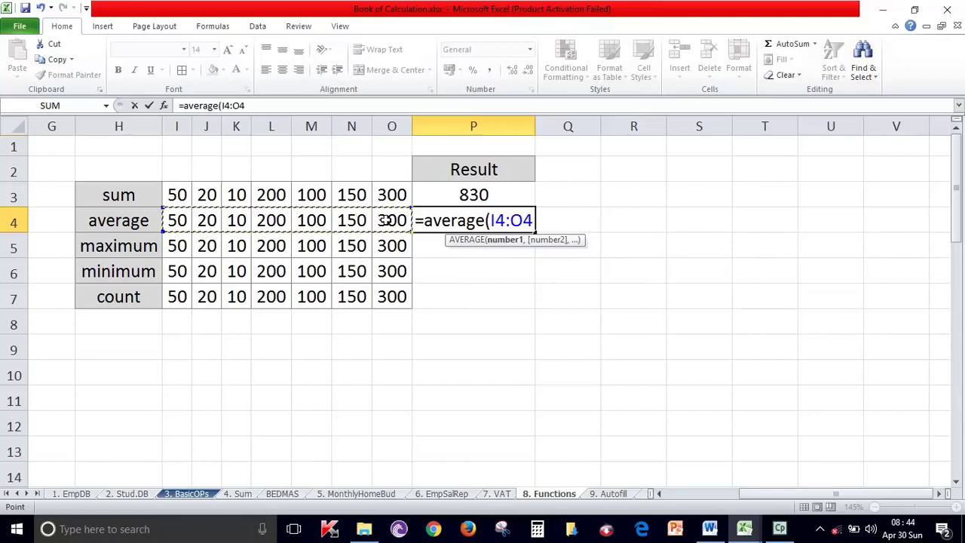
text())
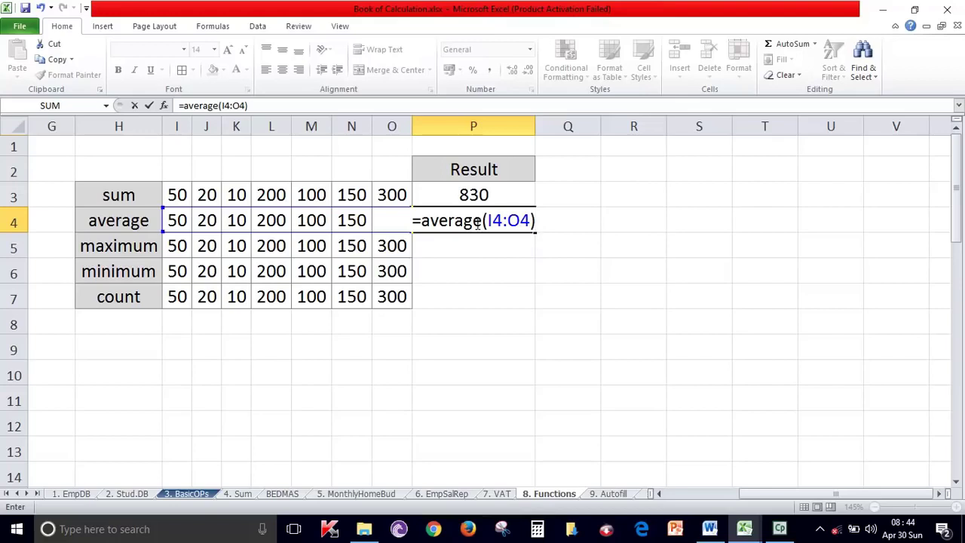
key(Return)
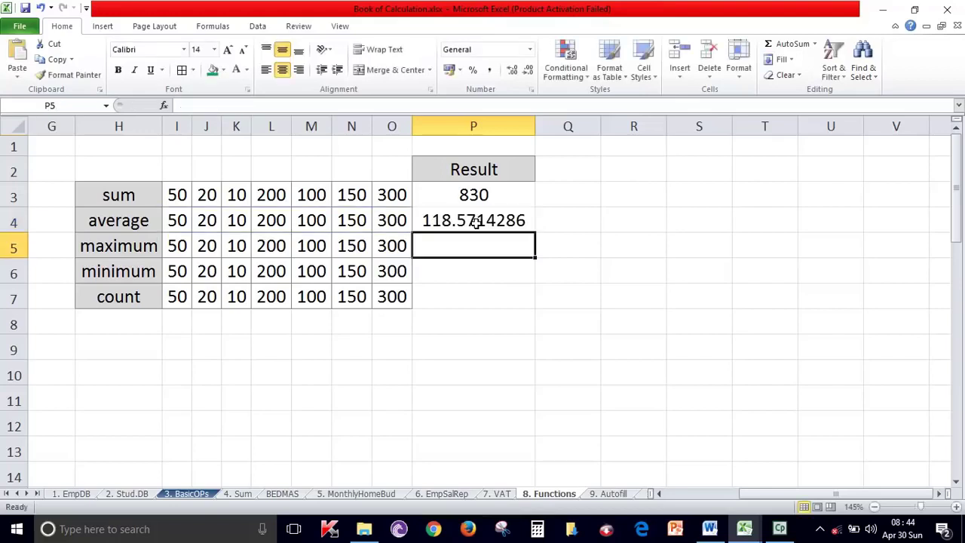
Step: Show the P4 average with two decimals as 118.57 and widen column P
click(479, 224)
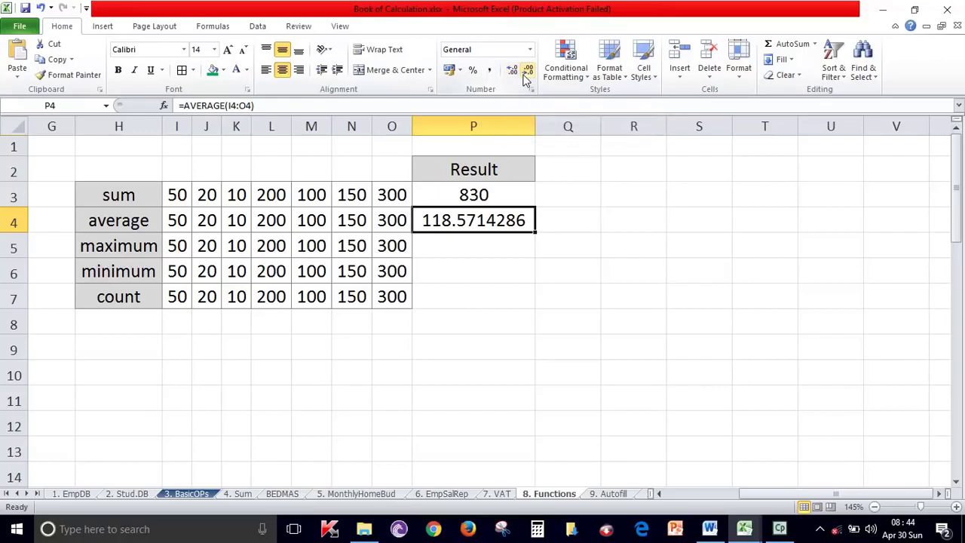
click(513, 70)
click(513, 70)
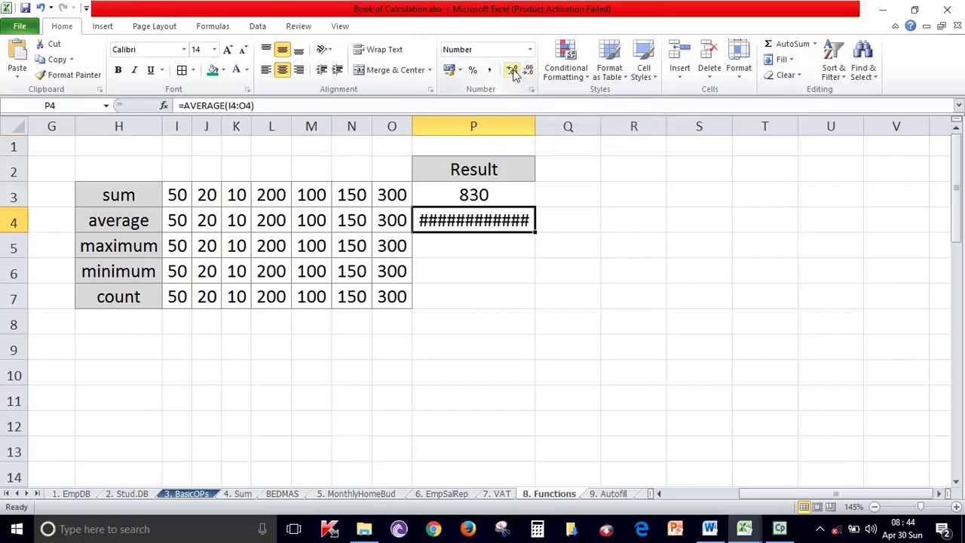
drag(535, 127, 553, 127)
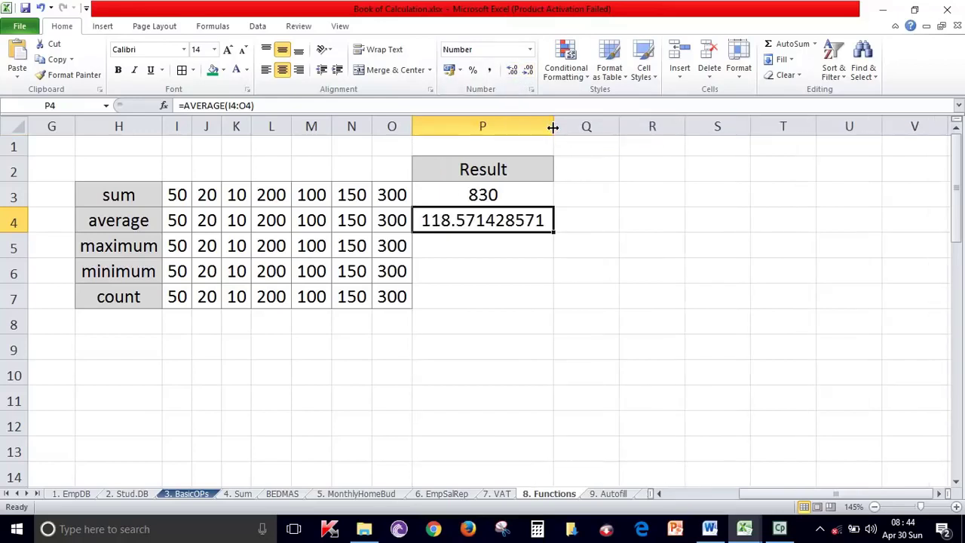
click(528, 69)
click(528, 69)
click(528, 70)
click(528, 69)
click(528, 70)
click(528, 69)
click(528, 69)
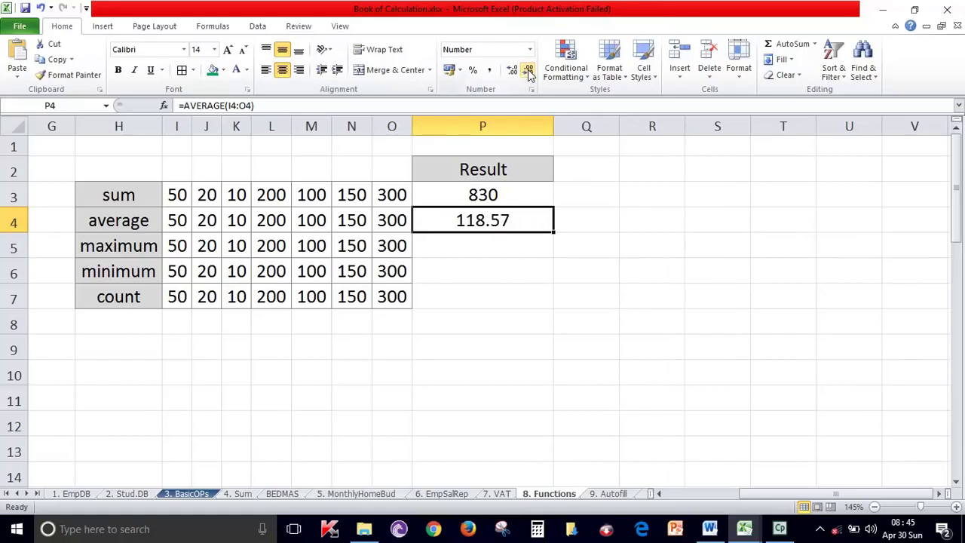
click(508, 248)
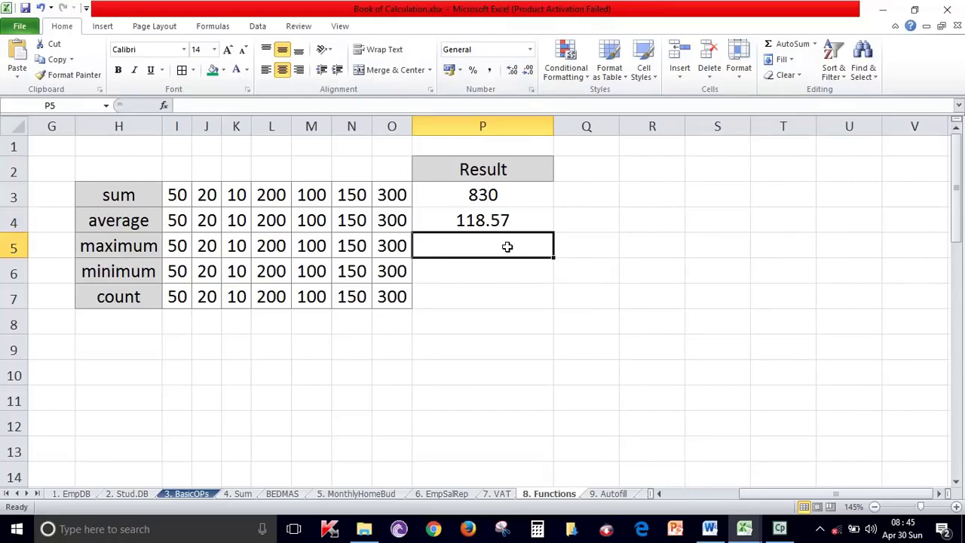
Step: Enter =max(I5:O5) in P5, giving 300
click(151, 247)
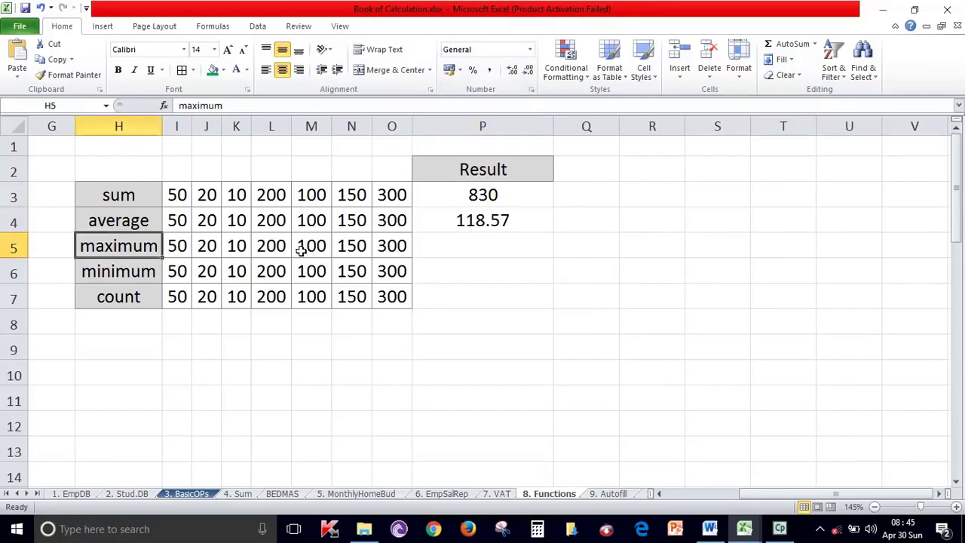
click(475, 247)
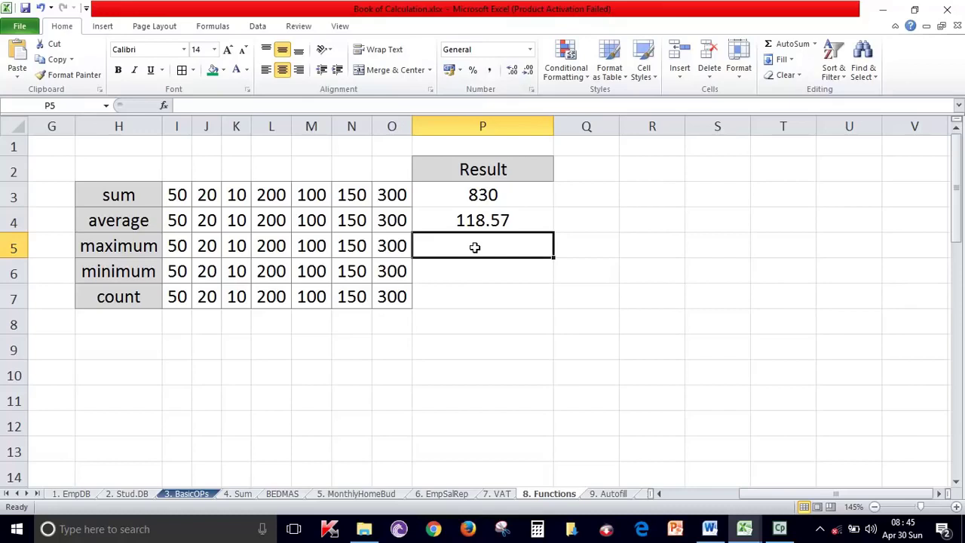
drag(172, 246, 389, 248)
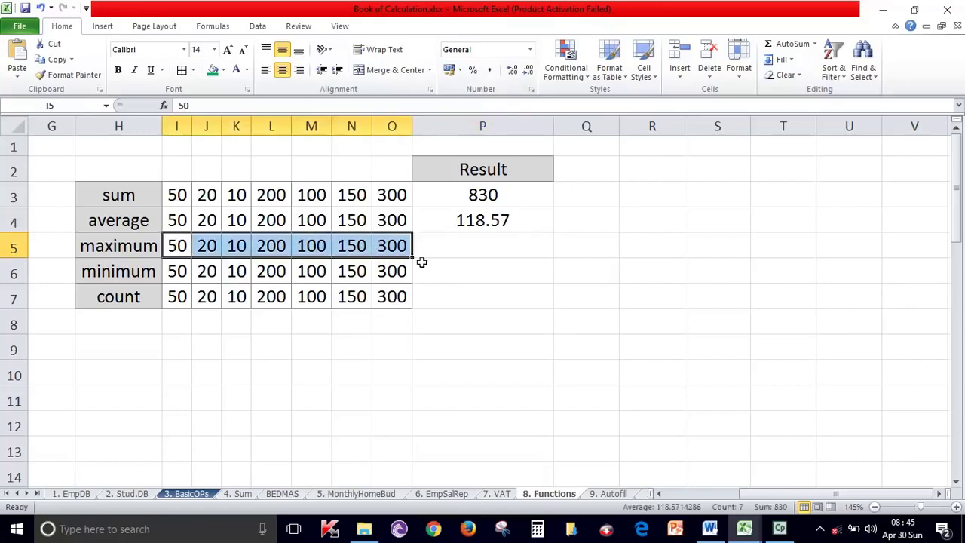
click(401, 252)
click(479, 246)
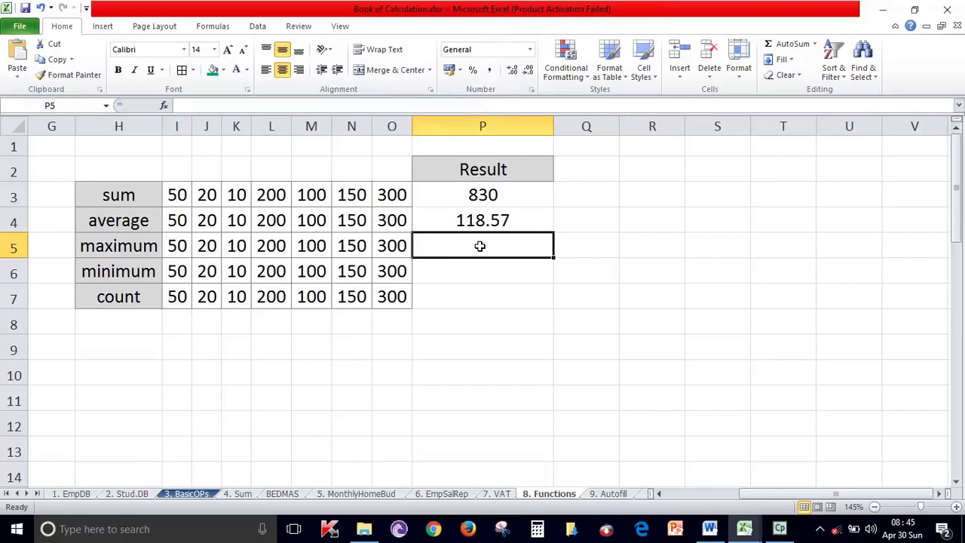
text(=)
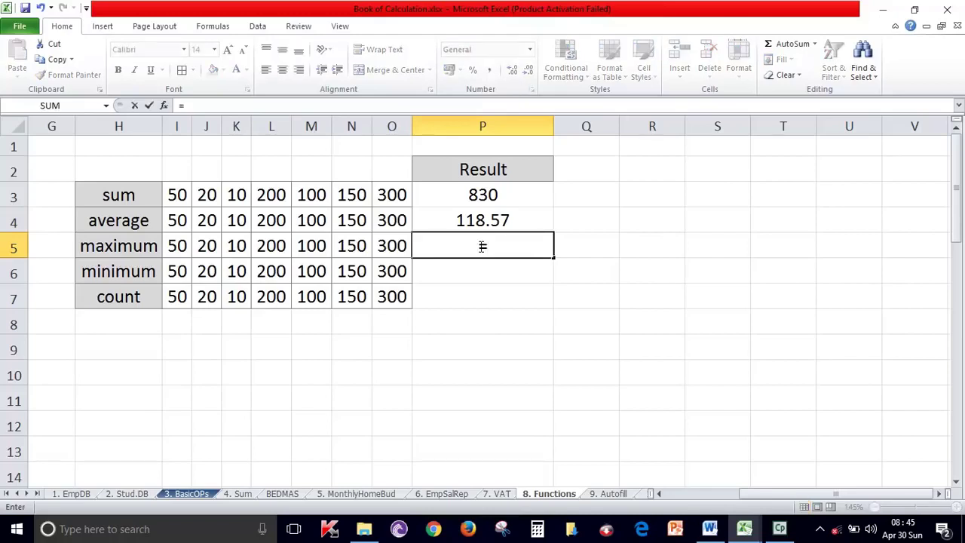
text(max()
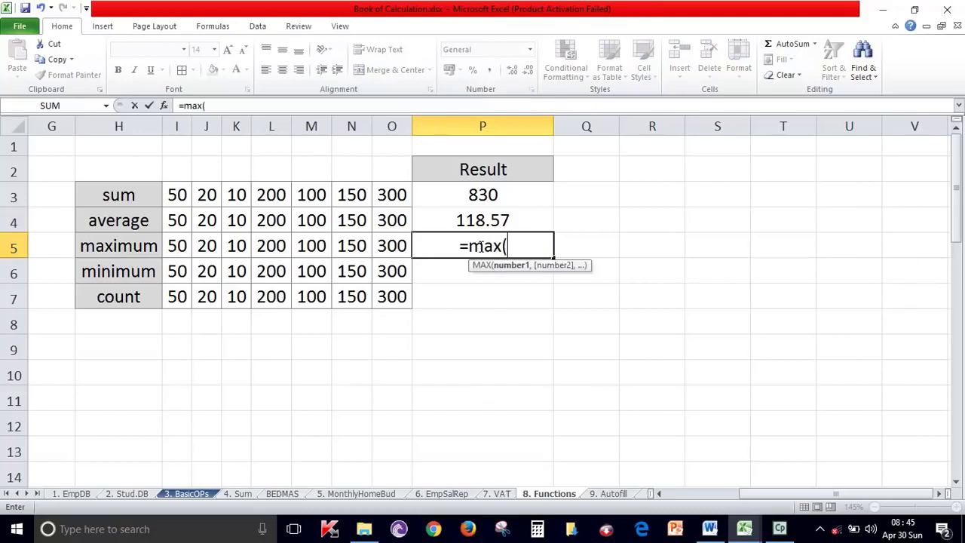
drag(172, 246, 389, 246)
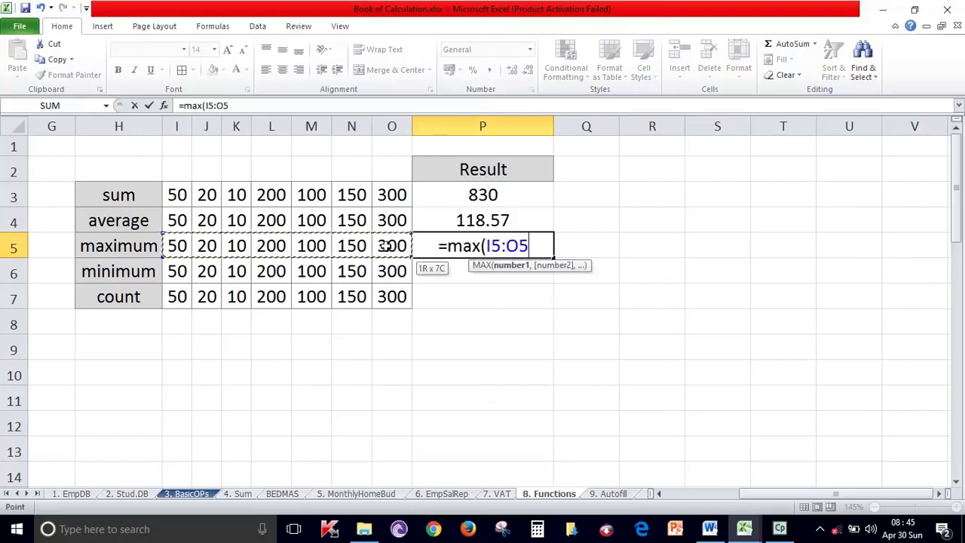
text())
key(Return)
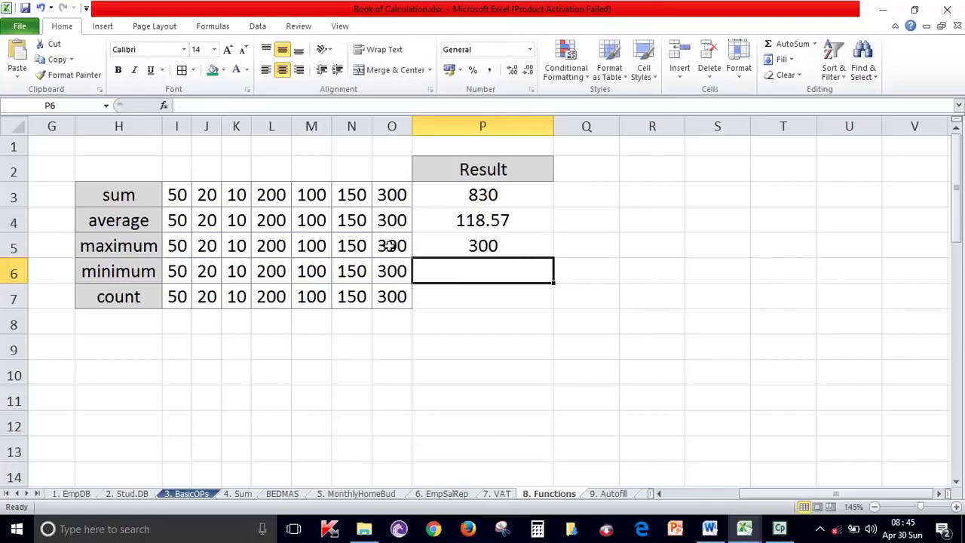
Step: Enter =min(I6:O6) in P6, giving 10
text(=min()
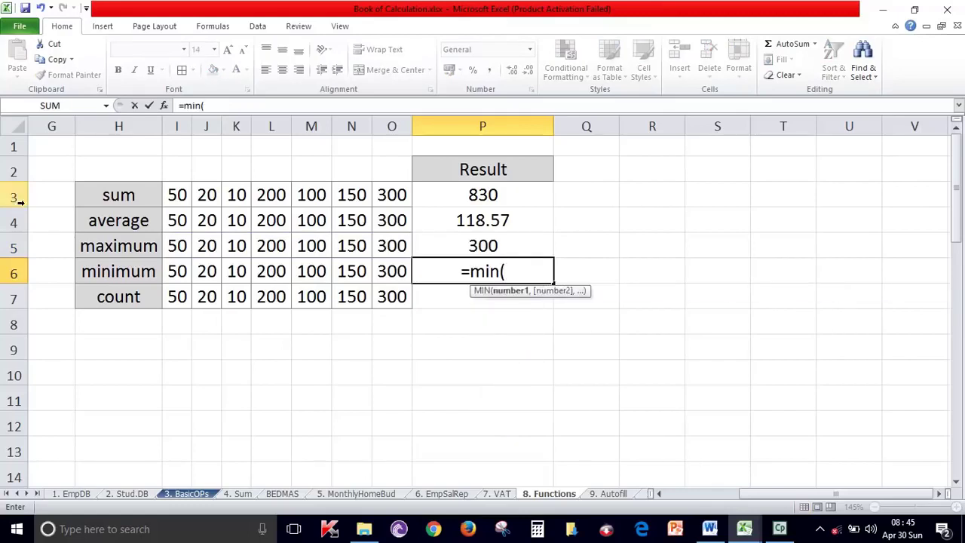
drag(178, 271, 381, 269)
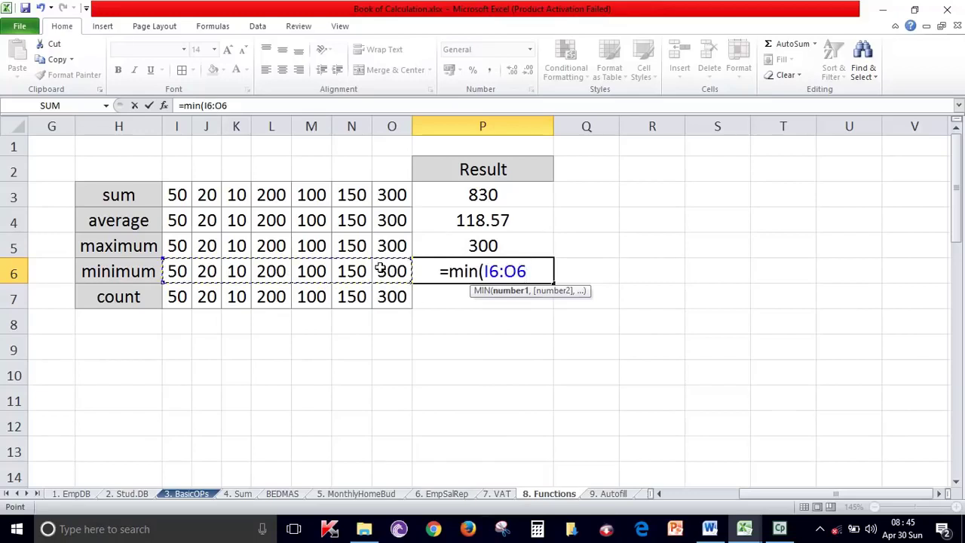
text())
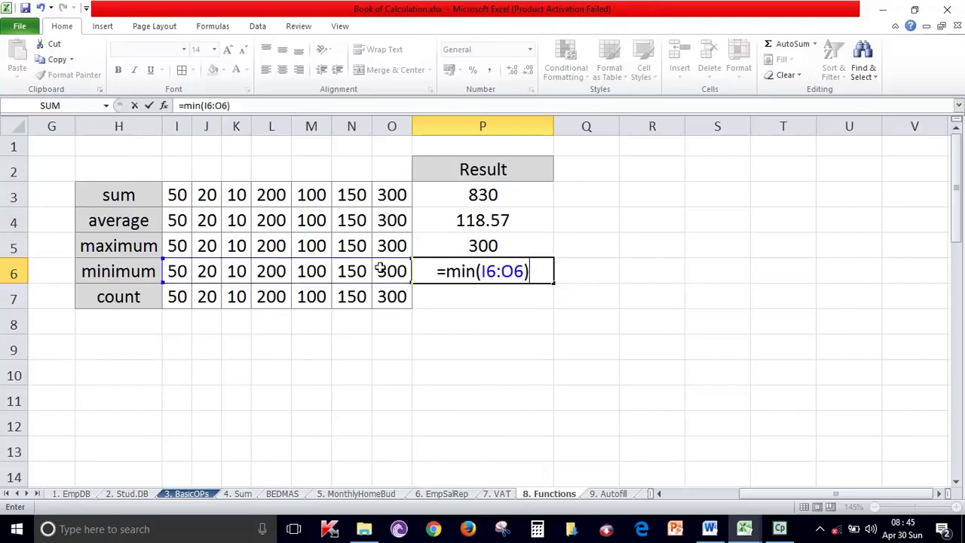
key(Return)
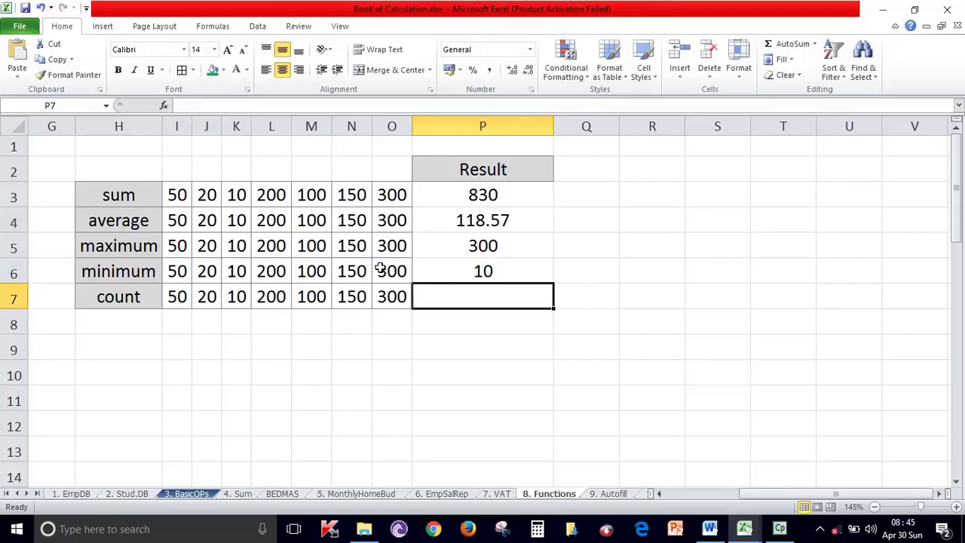
Step: Enter =count(I7:O7) in P7, giving 7
text(=count()
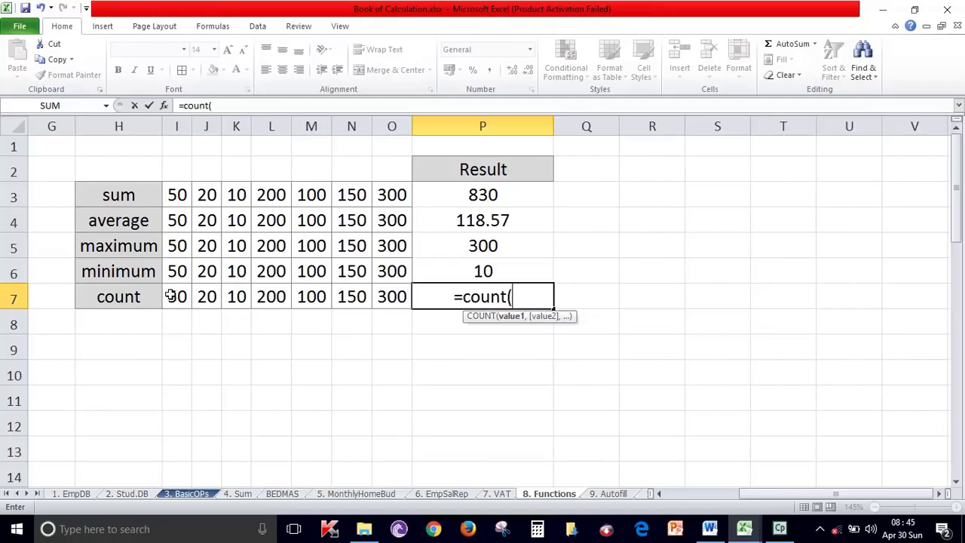
drag(172, 297, 380, 294)
text())
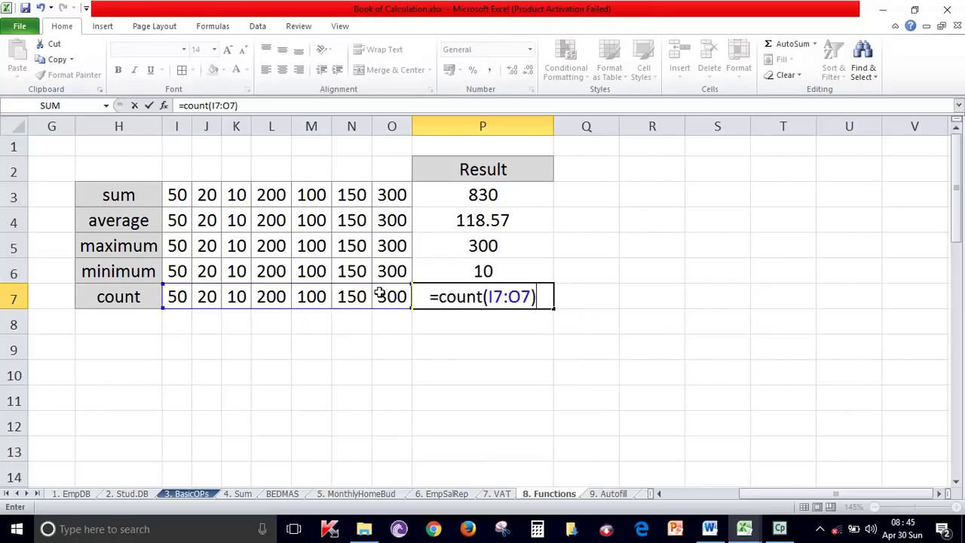
key(Return)
drag(163, 299, 495, 291)
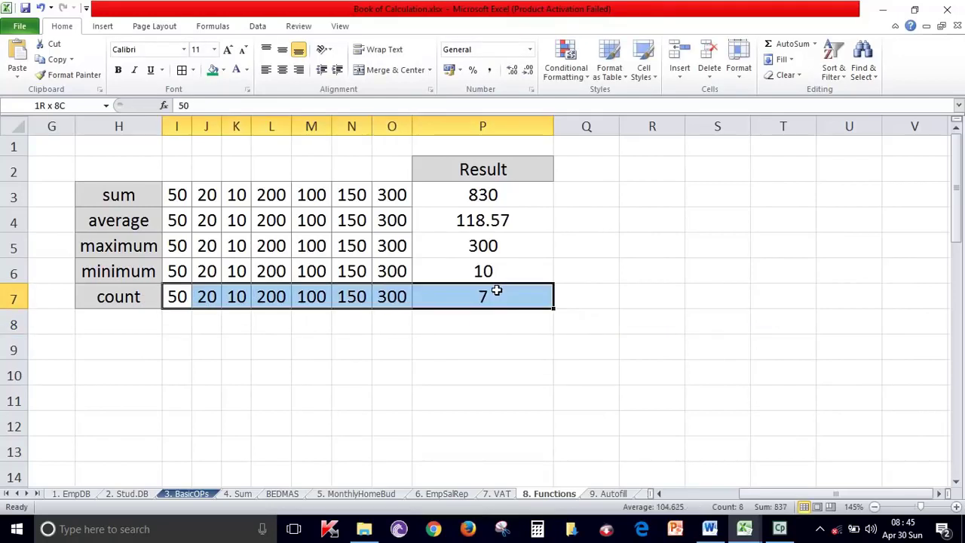
click(497, 291)
Step: Widen columns D and E to fit the maximum and minimum labels
drag(755, 489, 683, 494)
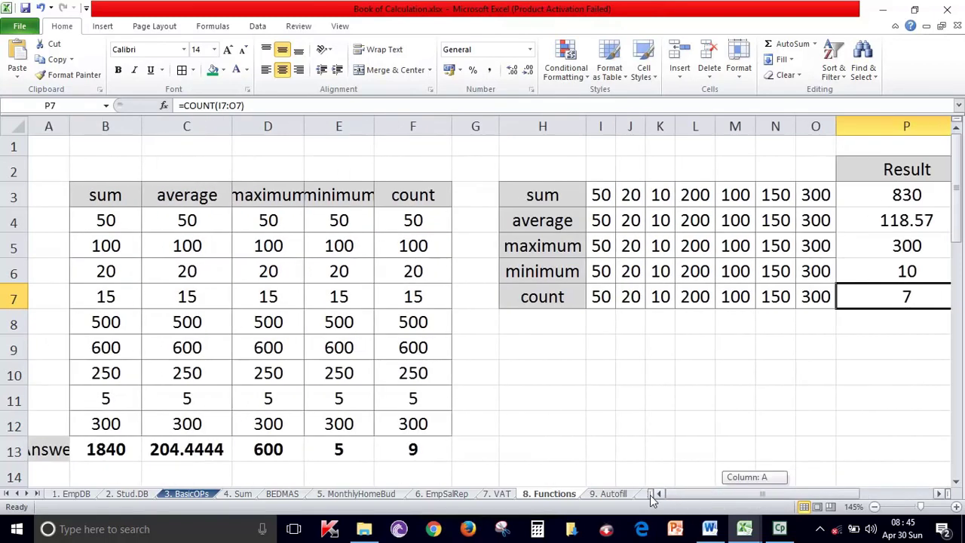
scroll(237, 368, down, 2)
scroll(364, 355, up, 2)
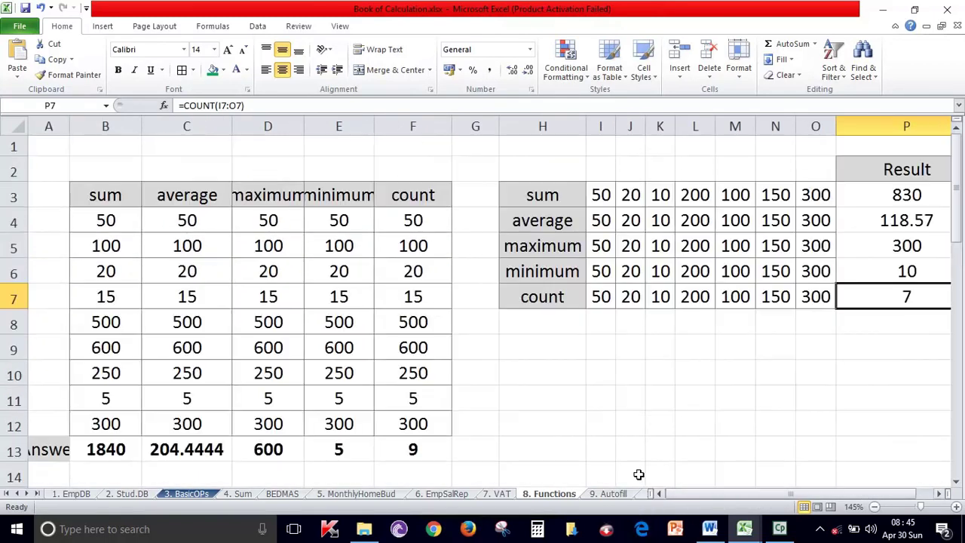
drag(304, 126, 320, 127)
drag(393, 126, 425, 126)
Step: Clear the old answers in B13:F13, widen column A for 'Answer', and select B4:B12
drag(443, 445, 98, 448)
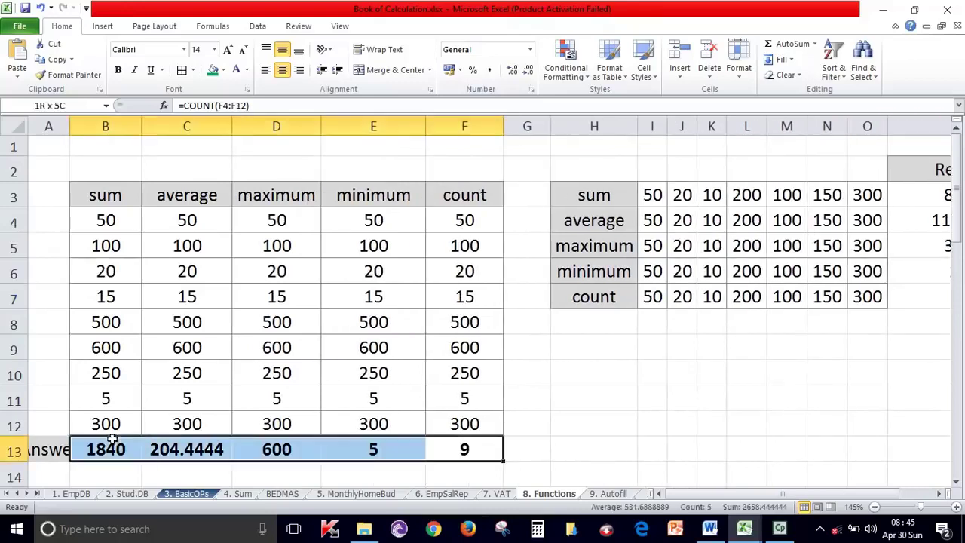
key(Delete)
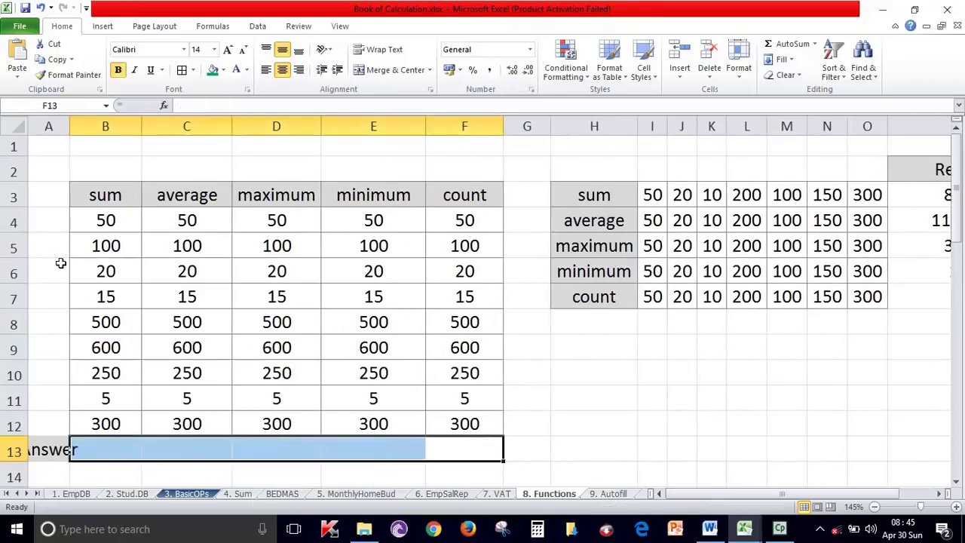
drag(70, 127, 117, 127)
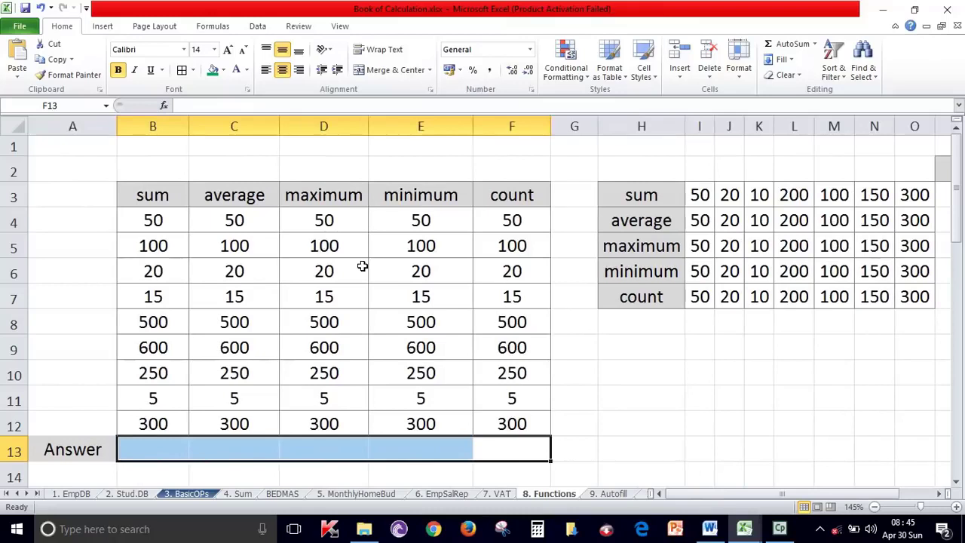
mouse_move(146, 219)
mouse_down()
mouse_move(175, 430)
mouse_move(155, 220)
mouse_up()
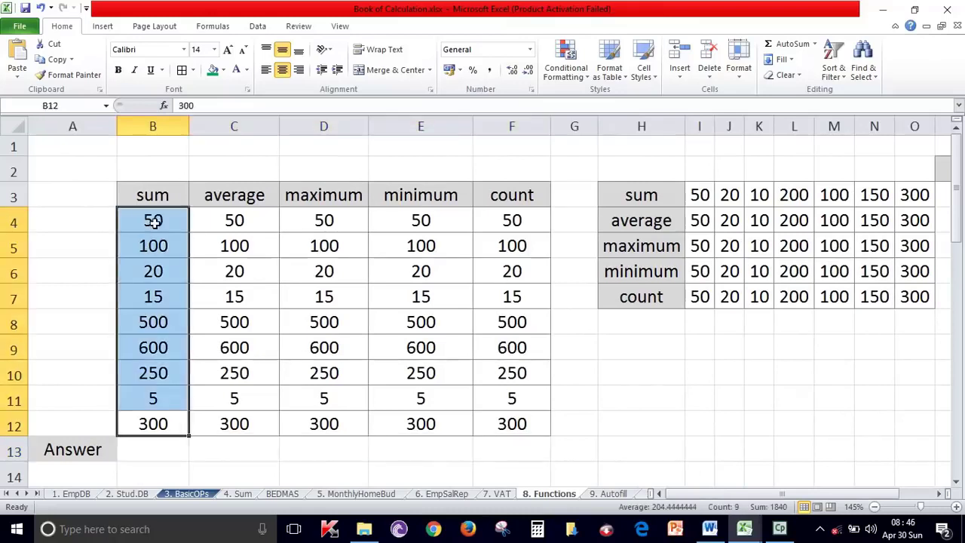
Step: Use AutoSum to total column B into B13 (1840) and average column C into C13 (204.4444)
click(830, 60)
click(816, 44)
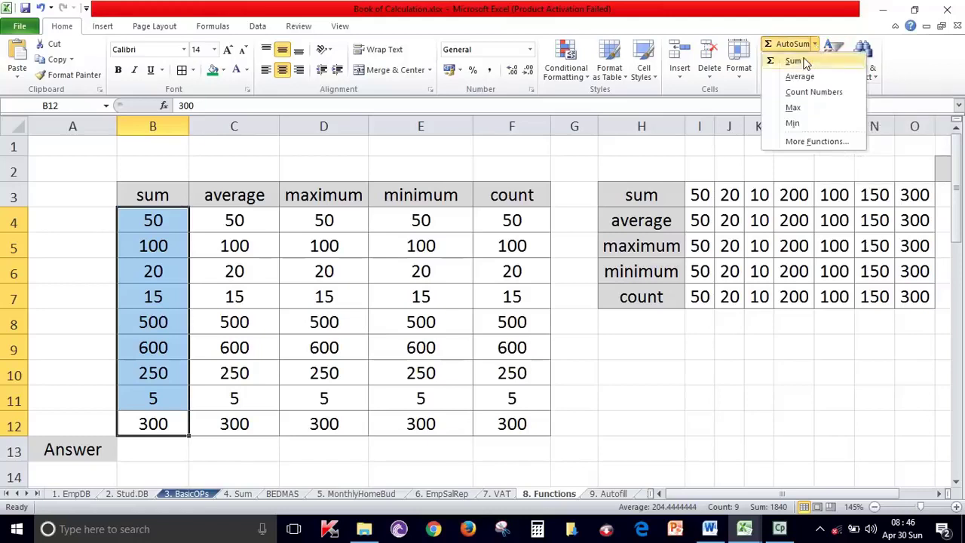
click(805, 64)
drag(248, 222, 234, 424)
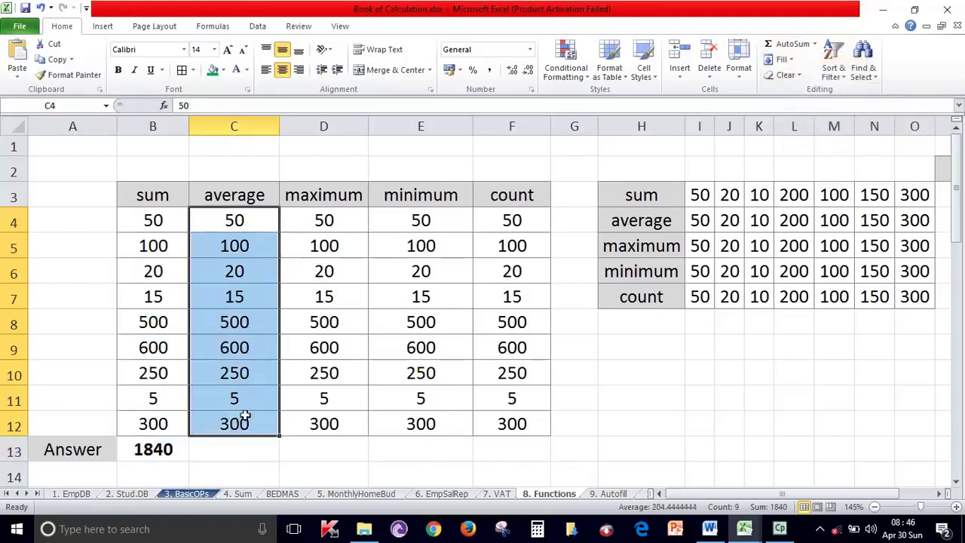
click(816, 46)
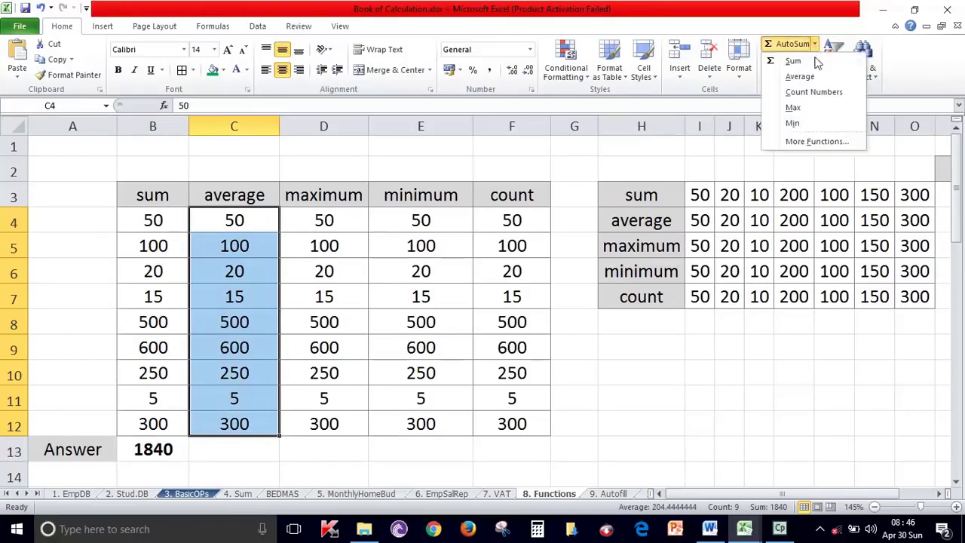
click(817, 76)
Step: Put the maximum 600, minimum 5 and count 9 into D13, E13 and F13
drag(346, 222, 324, 422)
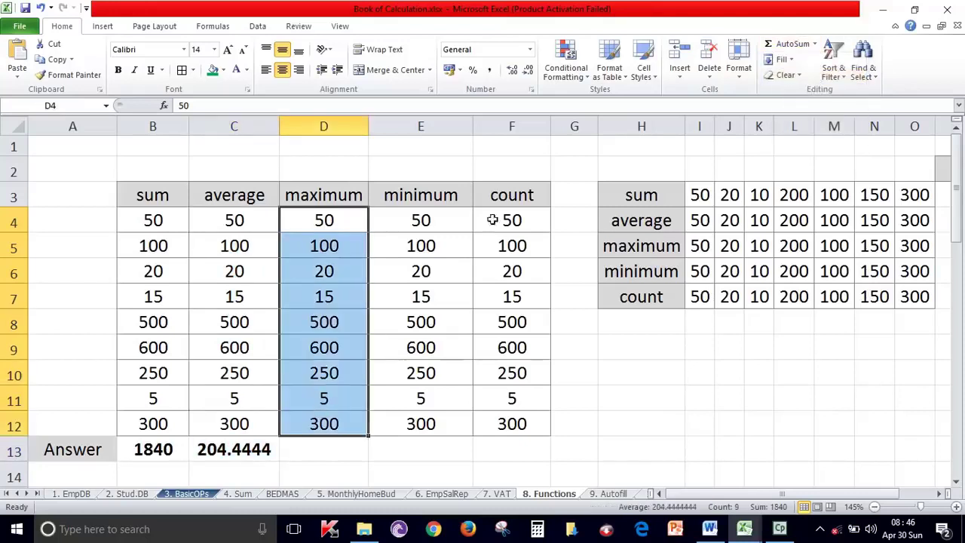
click(816, 46)
click(801, 105)
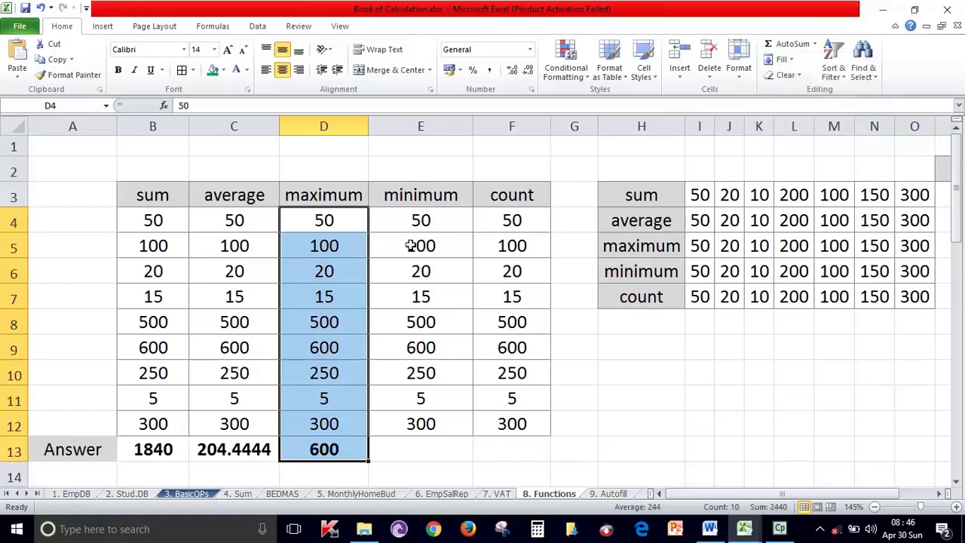
drag(433, 220, 426, 424)
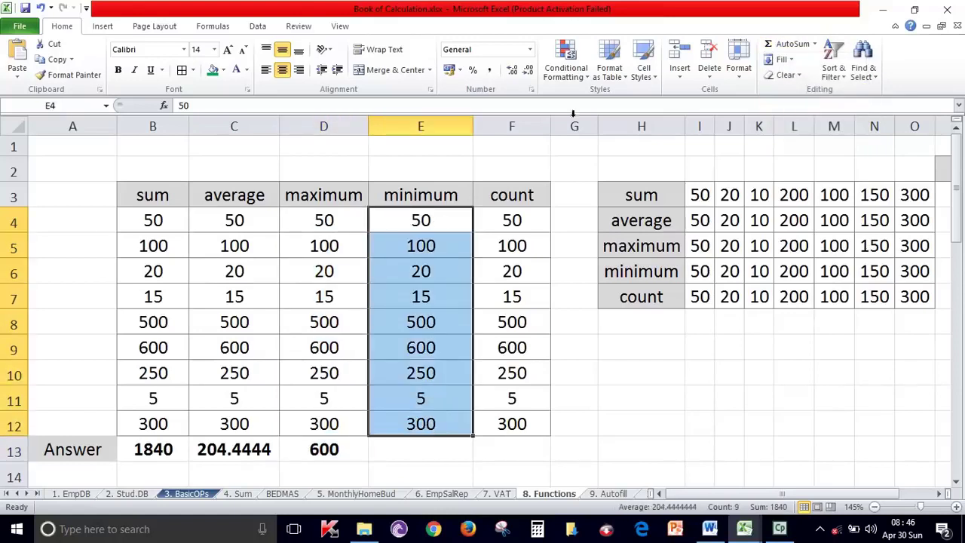
click(817, 45)
click(799, 121)
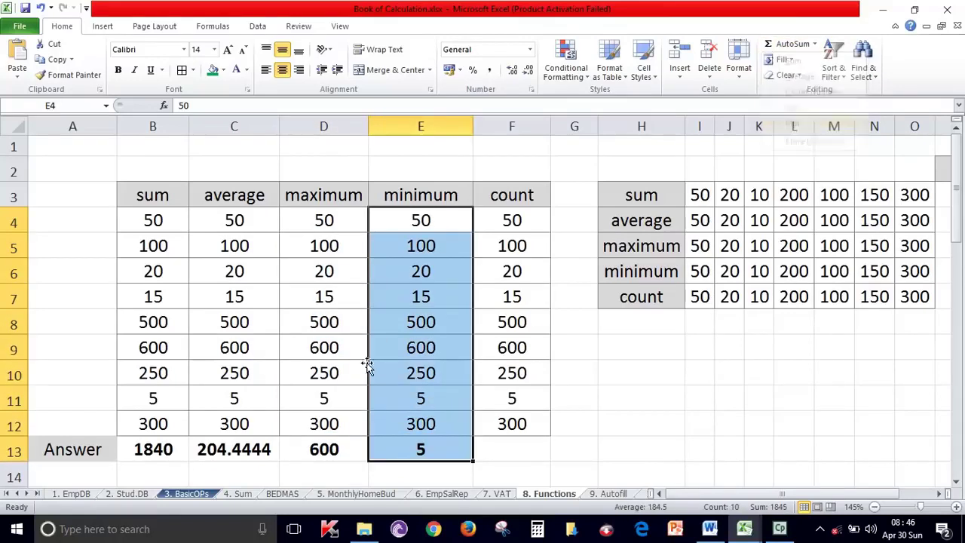
drag(513, 212, 517, 420)
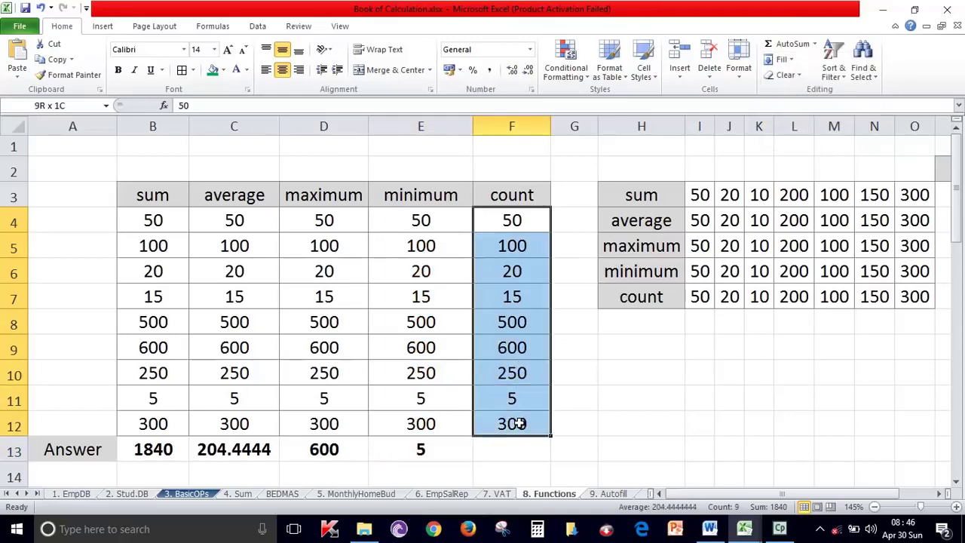
click(815, 44)
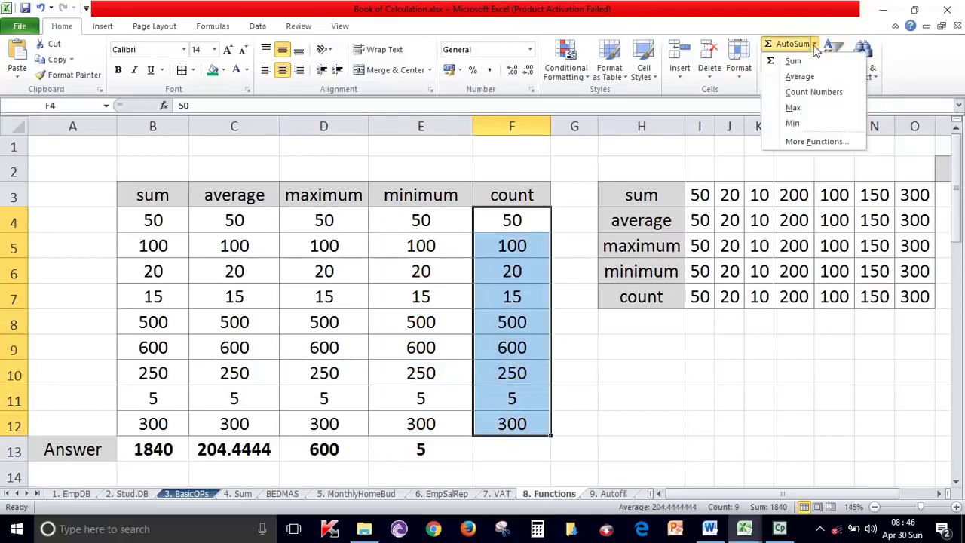
click(811, 93)
Step: Clear the old Result header and values in H21:L30
scroll(592, 405, down, 2)
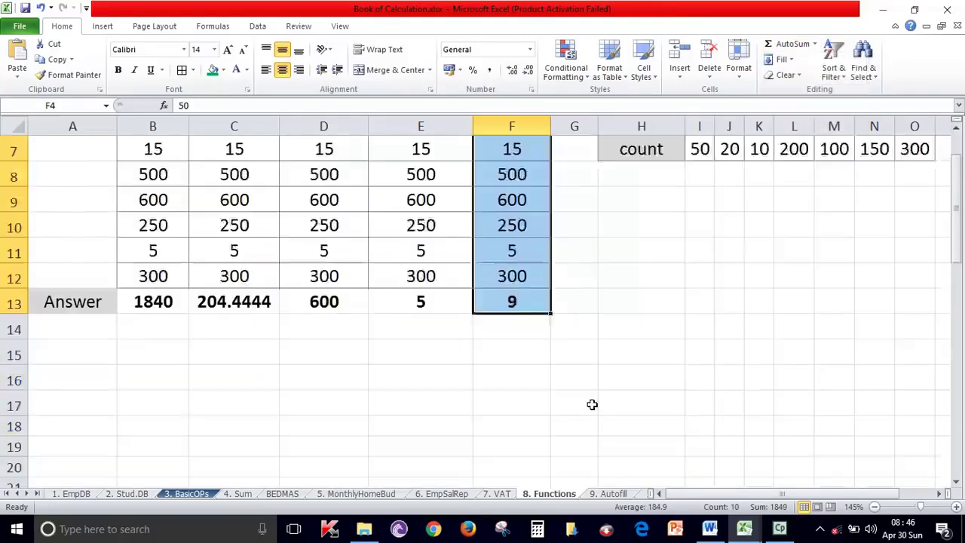
scroll(565, 369, down, 1)
click(507, 263)
scroll(507, 264, down, 2)
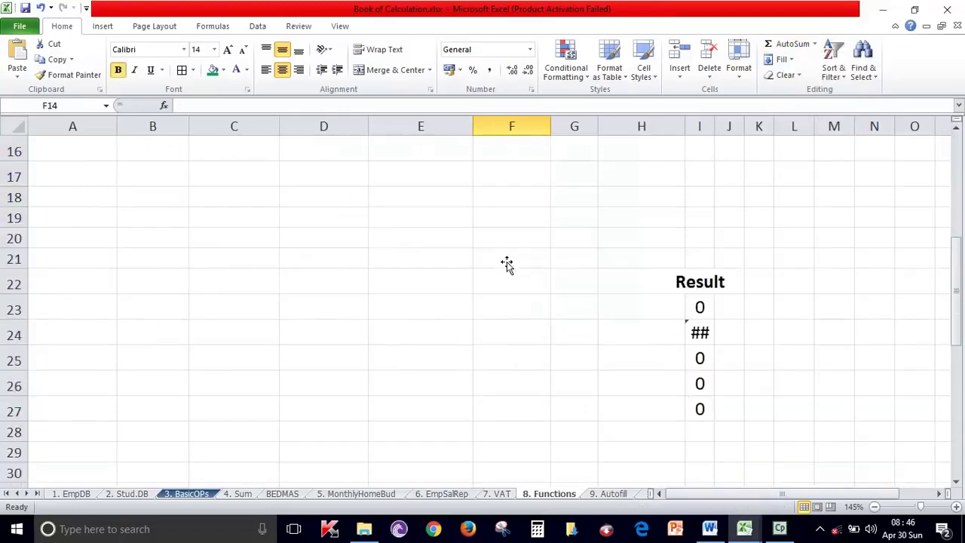
drag(602, 256, 795, 463)
key(Delete)
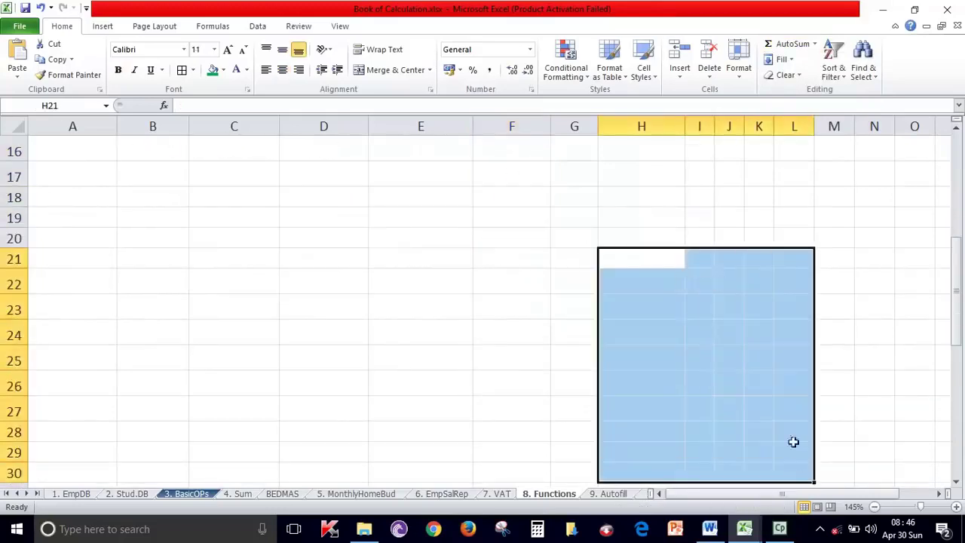
scroll(532, 315, up, 4)
scroll(525, 316, up, 1)
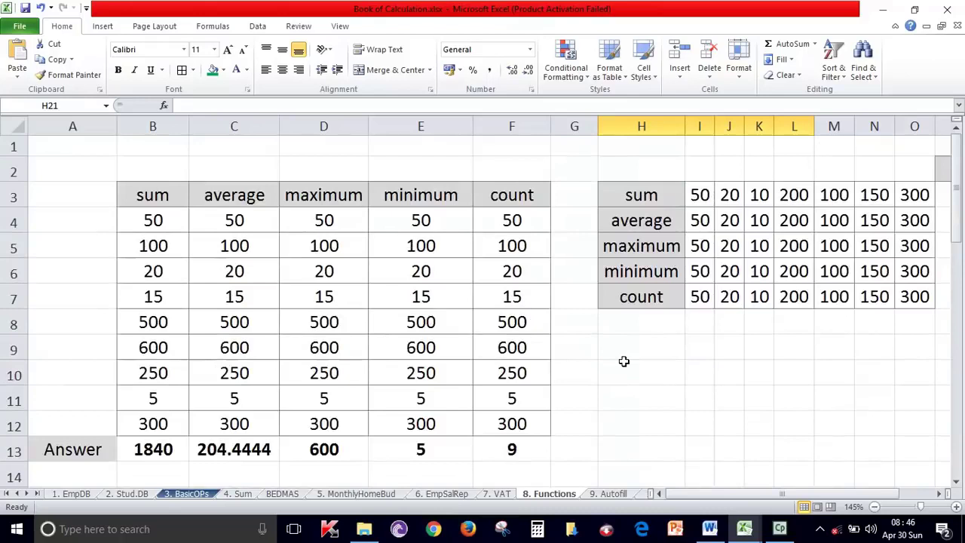
scroll(624, 362, down, 3)
scroll(517, 351, up, 2)
scroll(518, 352, up, 1)
scroll(437, 354, down, 3)
click(415, 369)
text(=)
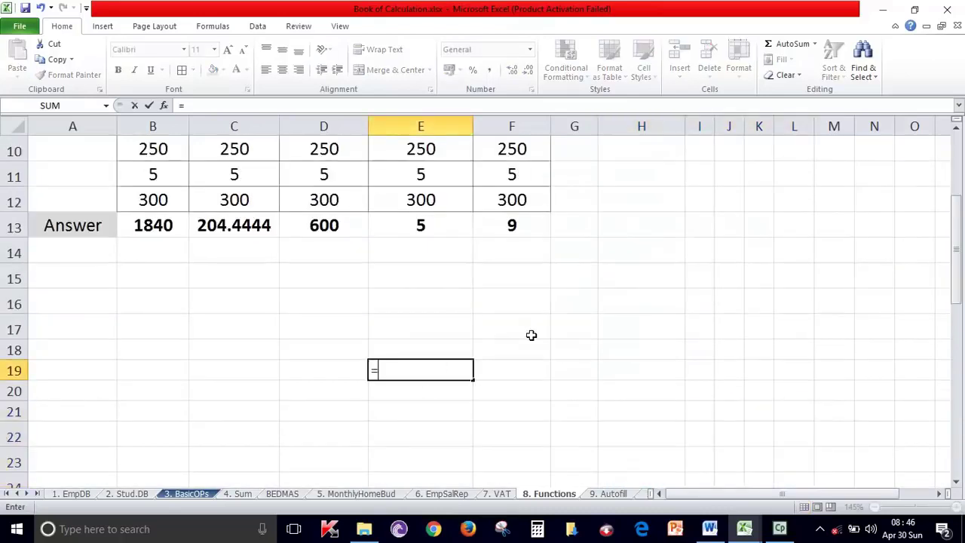
text(sum)
key(BackSpace)
key(BackSpace)
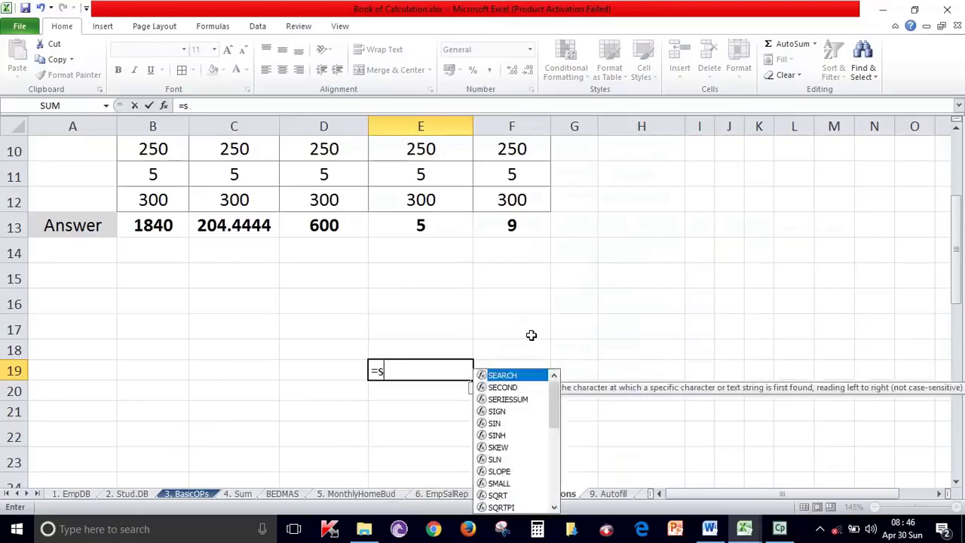
key(BackSpace)
text(max)
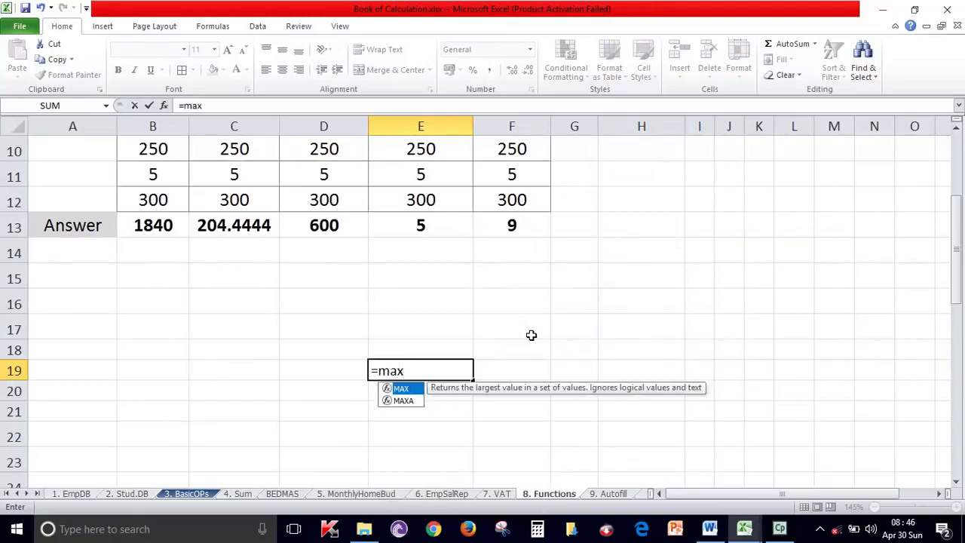
text(()
scroll(532, 335, up, 3)
drag(438, 220, 469, 423)
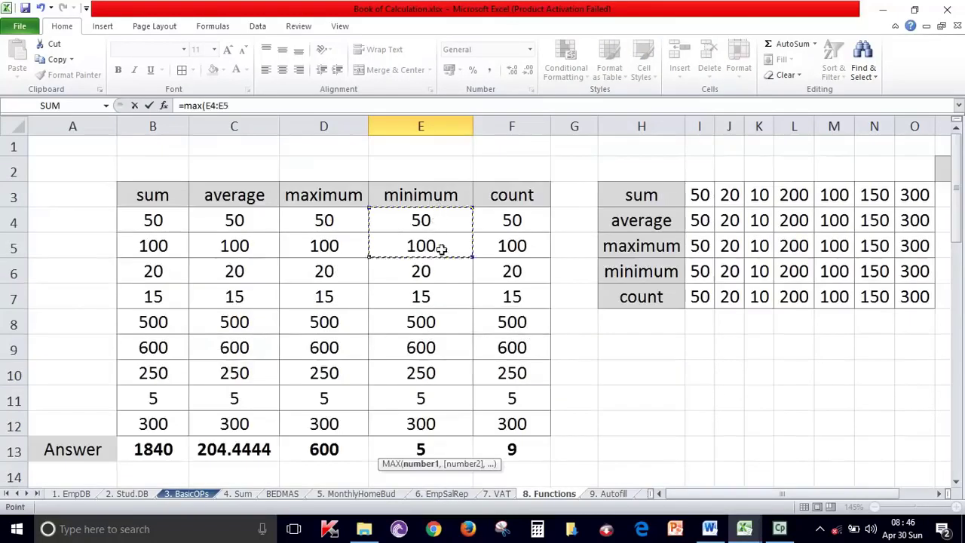
scroll(622, 364, down, 4)
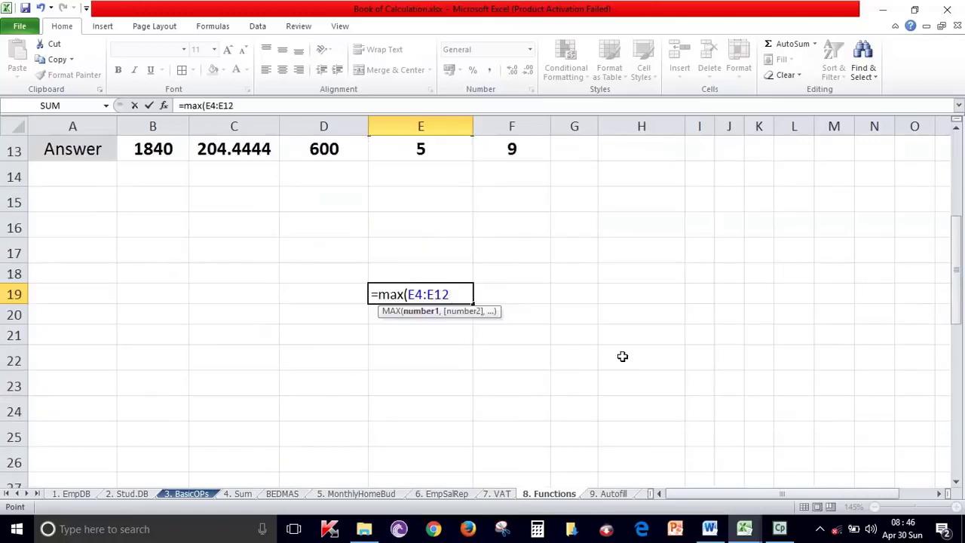
key(Return)
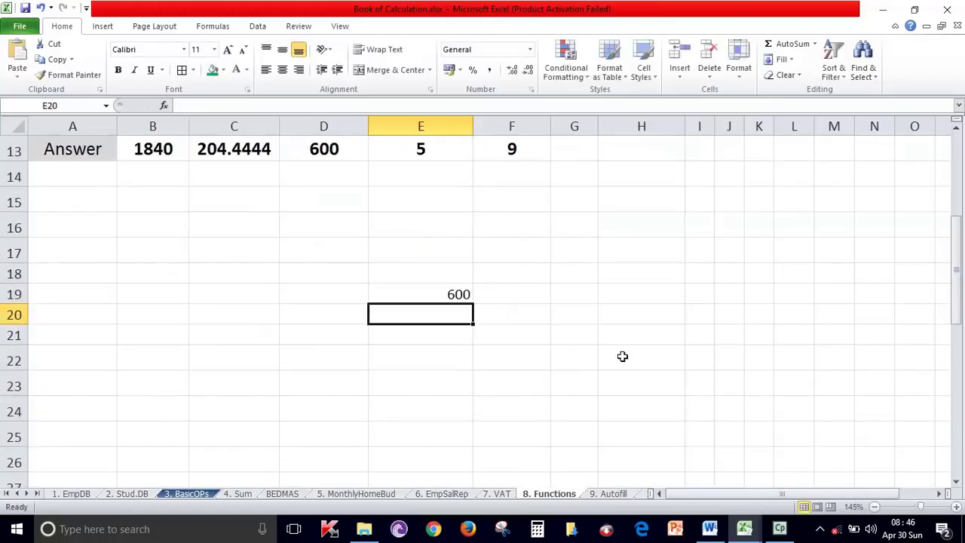
drag(377, 253, 456, 312)
key(Delete)
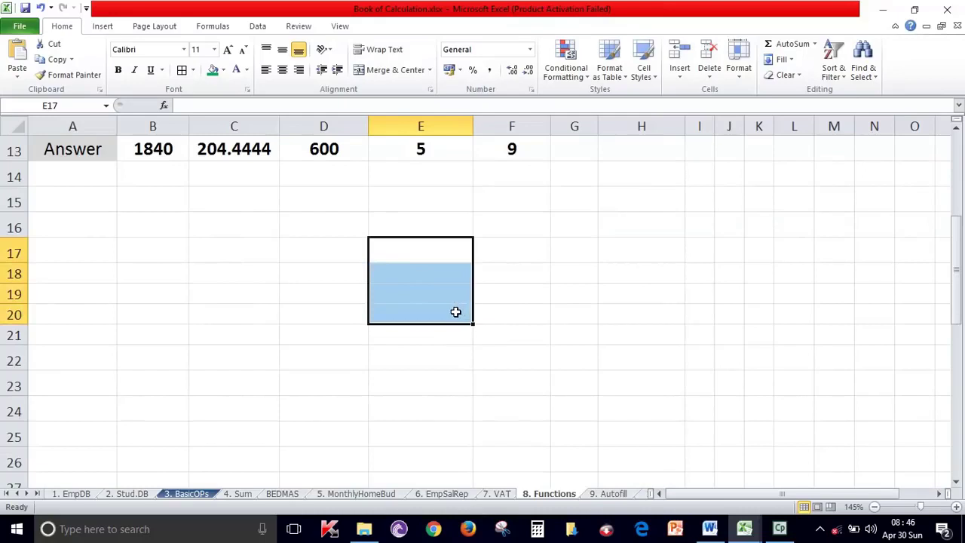
scroll(455, 312, up, 4)
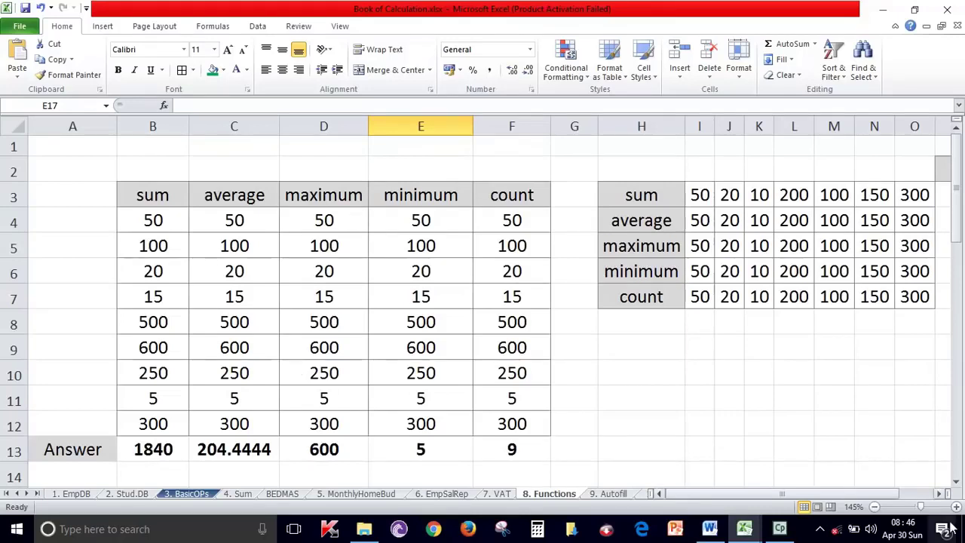
Step: On the 9. Autofill sheet, delete the 1 to 10 list in B3:C12
click(623, 494)
click(393, 360)
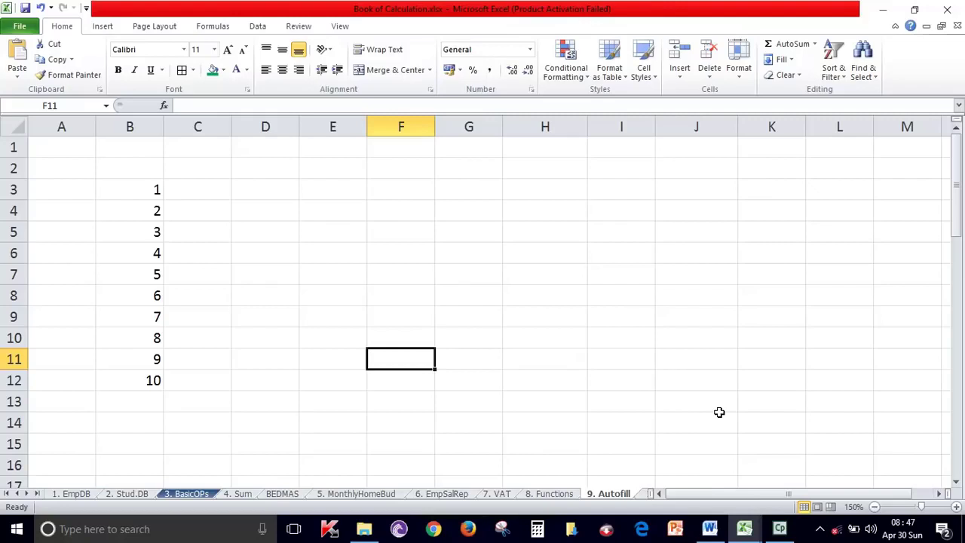
drag(105, 191, 201, 378)
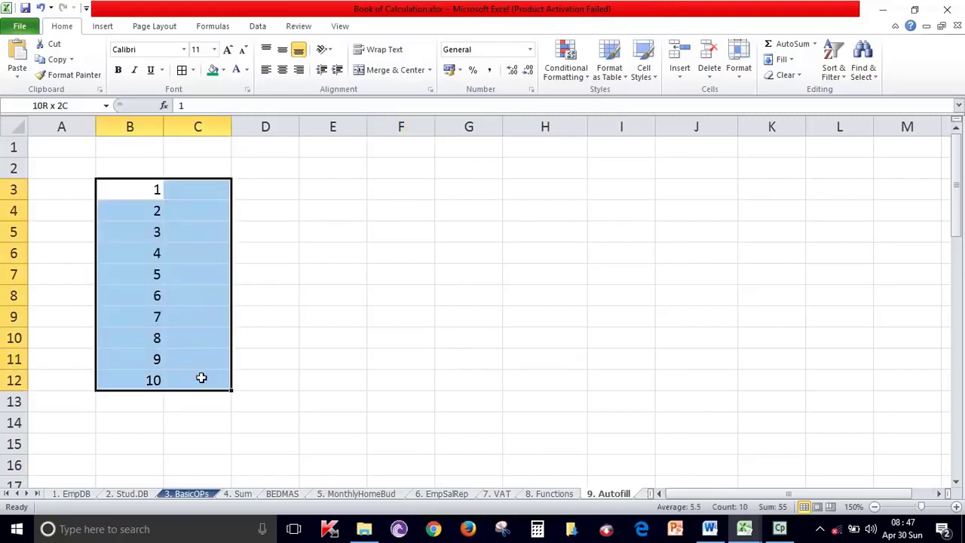
key(Delete)
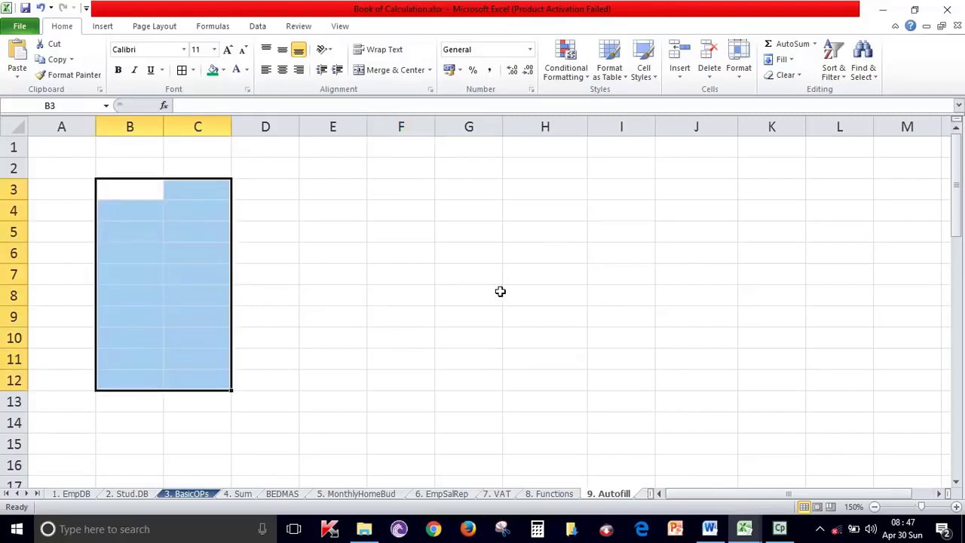
Step: On 7. VAT, clear E7:E16 and refill Gross Price from E6's =C6*D6 down to E16
click(498, 495)
click(496, 250)
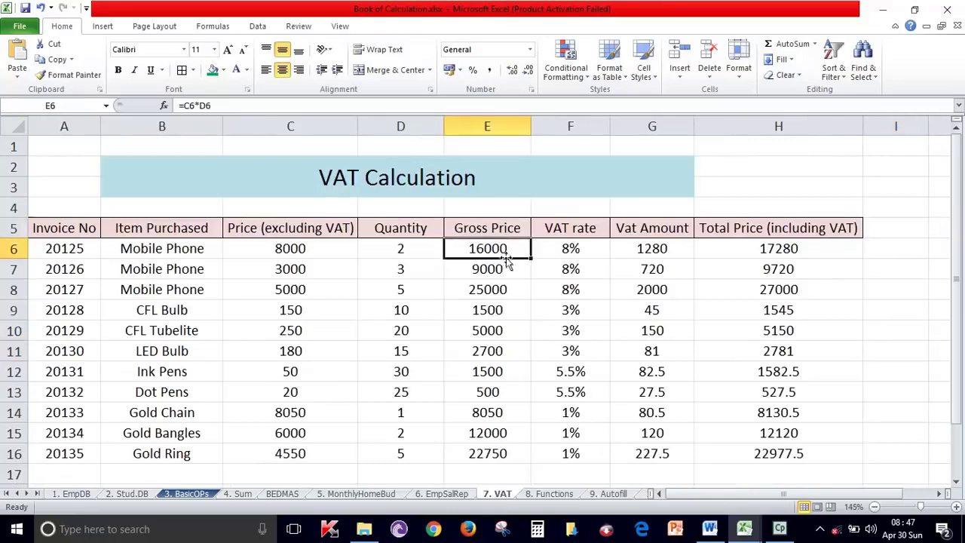
drag(498, 269, 518, 451)
key(Delete)
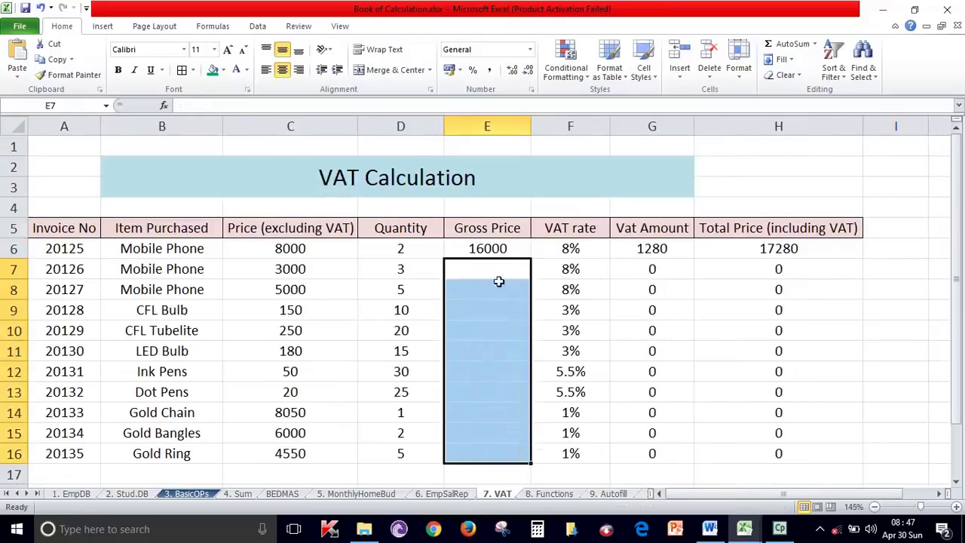
click(507, 252)
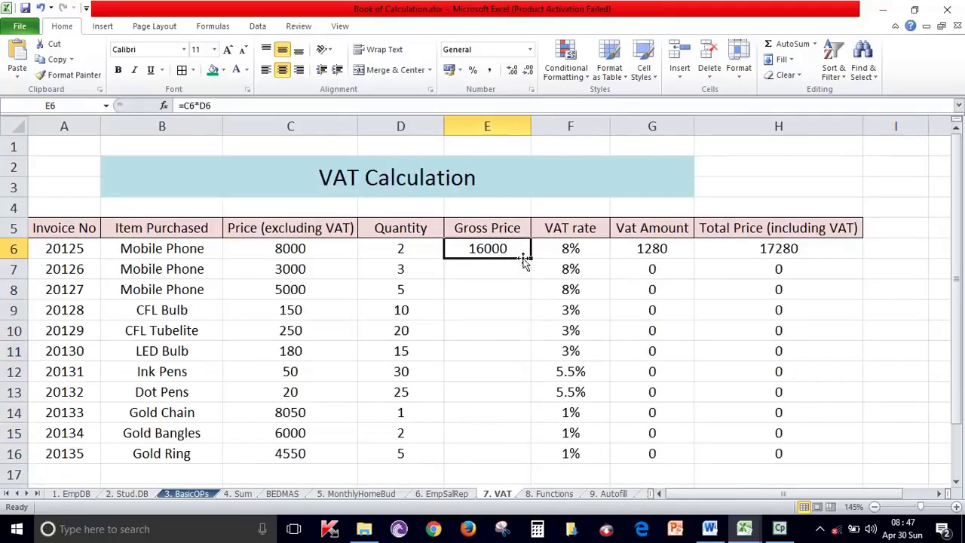
mouse_move(531, 259)
mouse_down()
mouse_move(521, 376)
mouse_move(533, 460)
mouse_up()
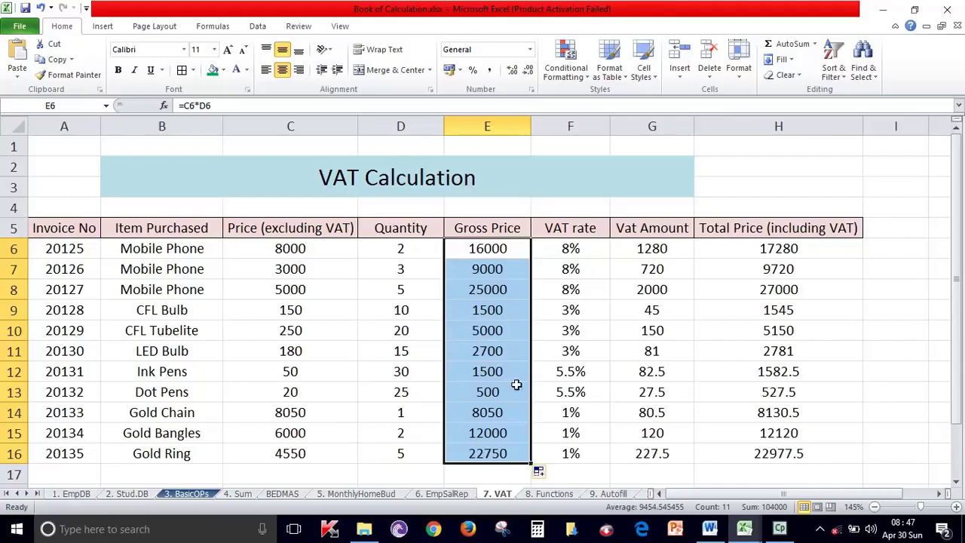
Step: Return to the 9. Autofill sheet and select cell B3
click(611, 494)
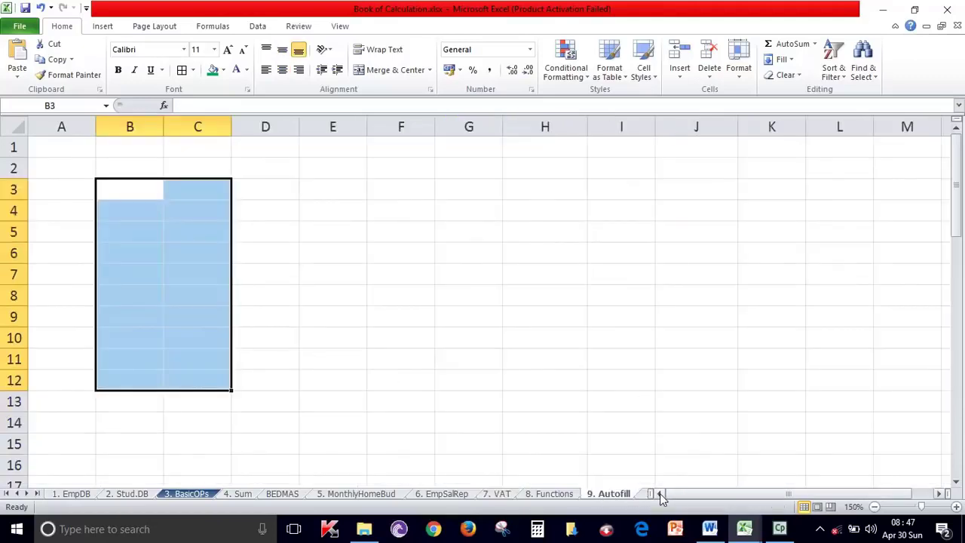
click(346, 240)
click(147, 193)
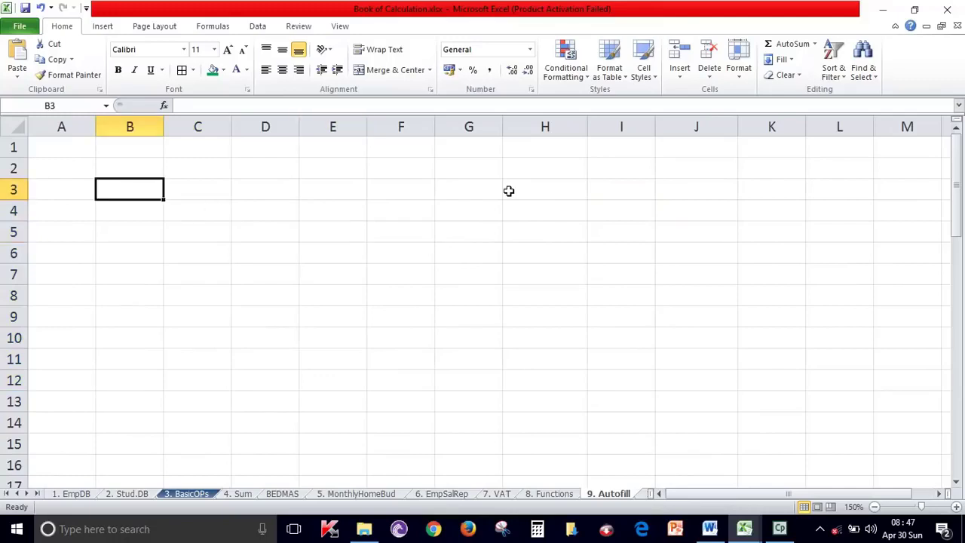
Step: Enter 1 in B3 and autofill it down as a 1–12 series through B14
text(1)
key(ctrl+Return)
drag(162, 199, 158, 428)
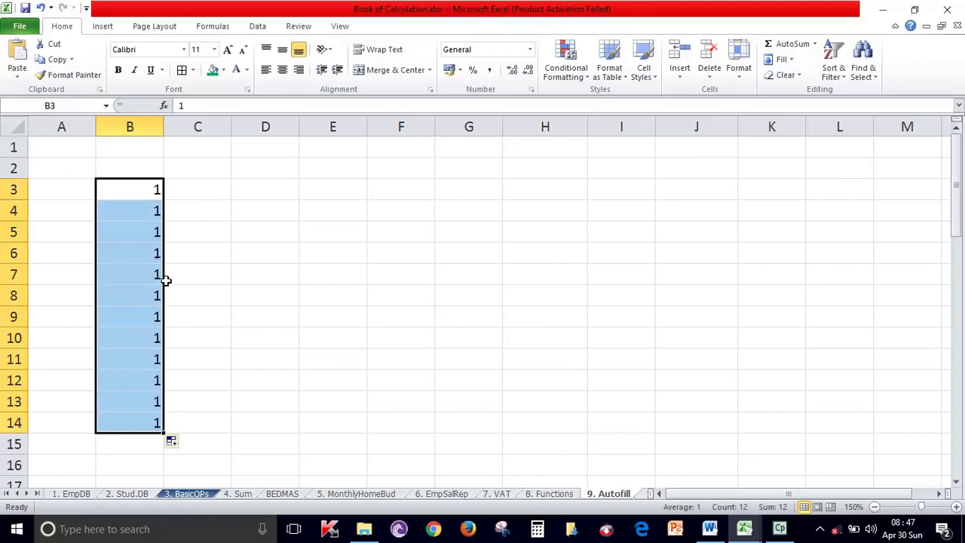
scroll(373, 364, down, 1)
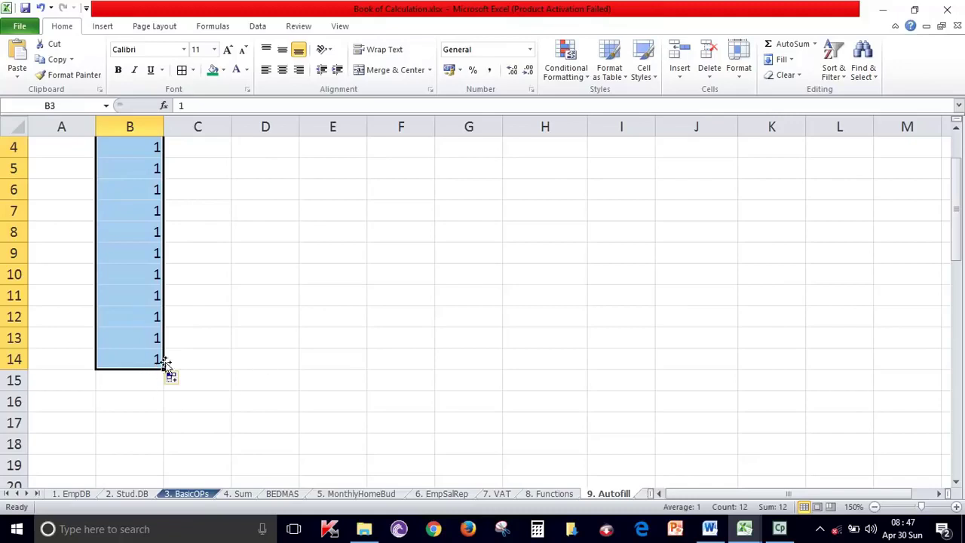
click(178, 382)
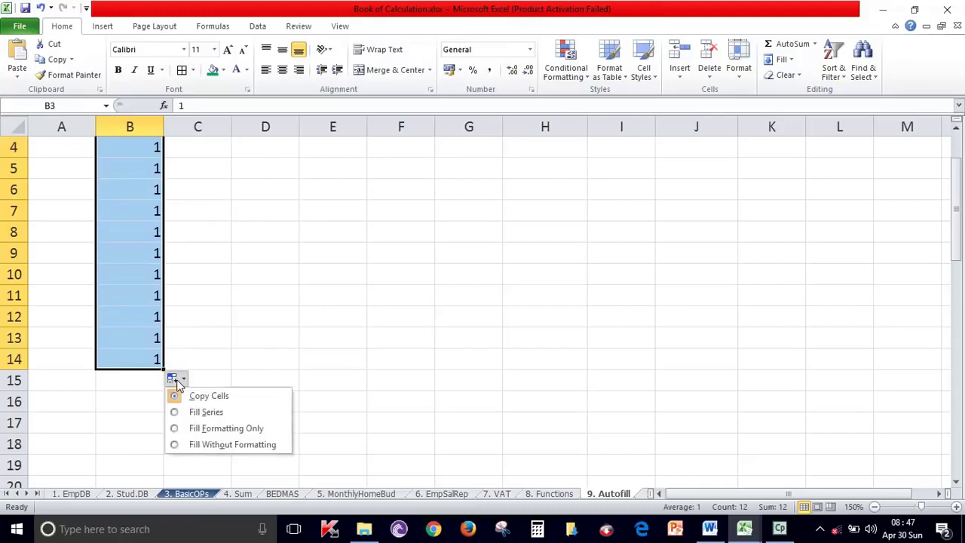
click(207, 415)
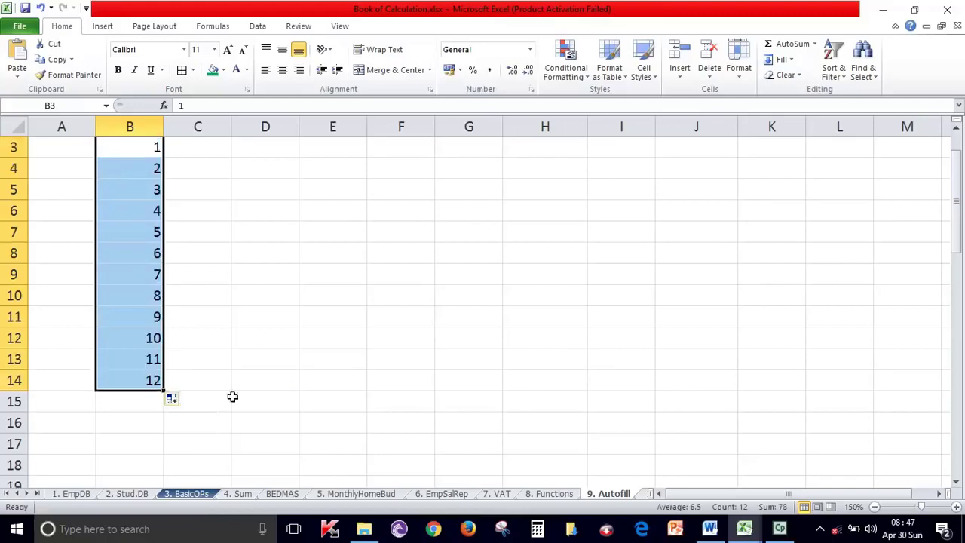
scroll(276, 384, up, 1)
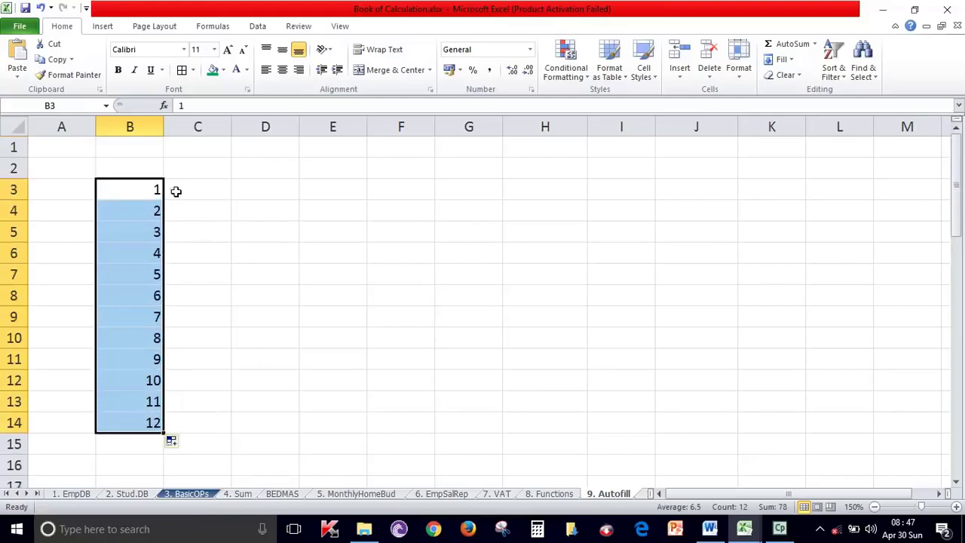
click(153, 192)
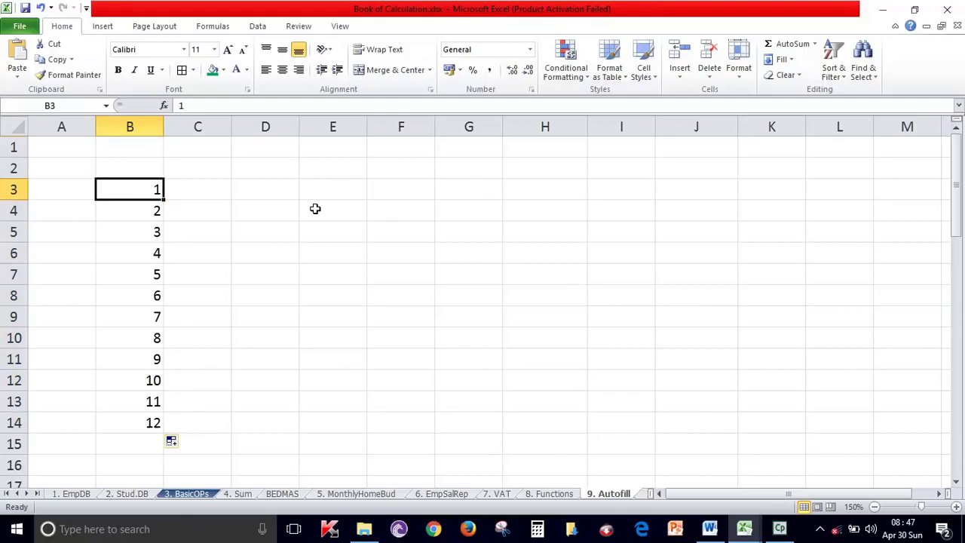
click(216, 196)
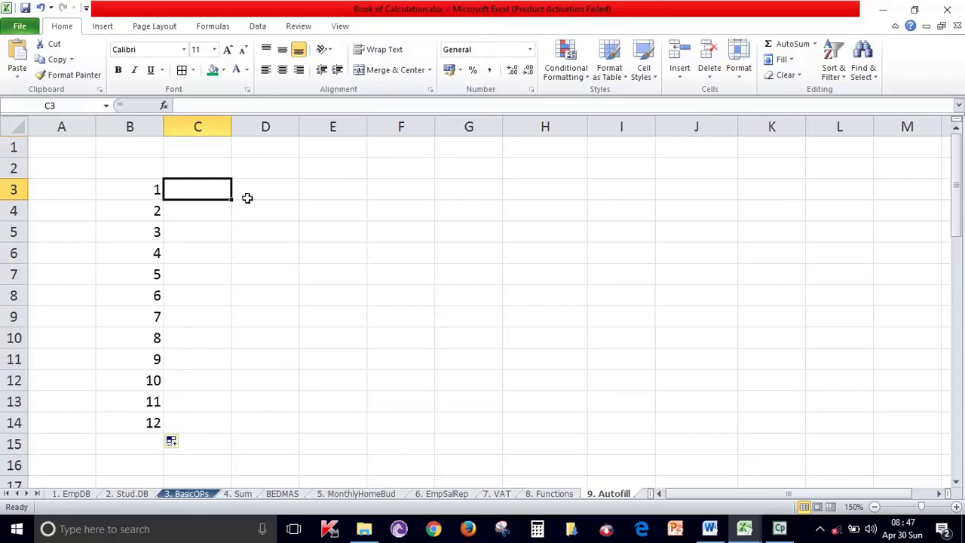
Step: Enter 1 and 2 in C3:C4 and extend the pattern to 12 in C14
text(1)
key(Return)
text(2)
key(Return)
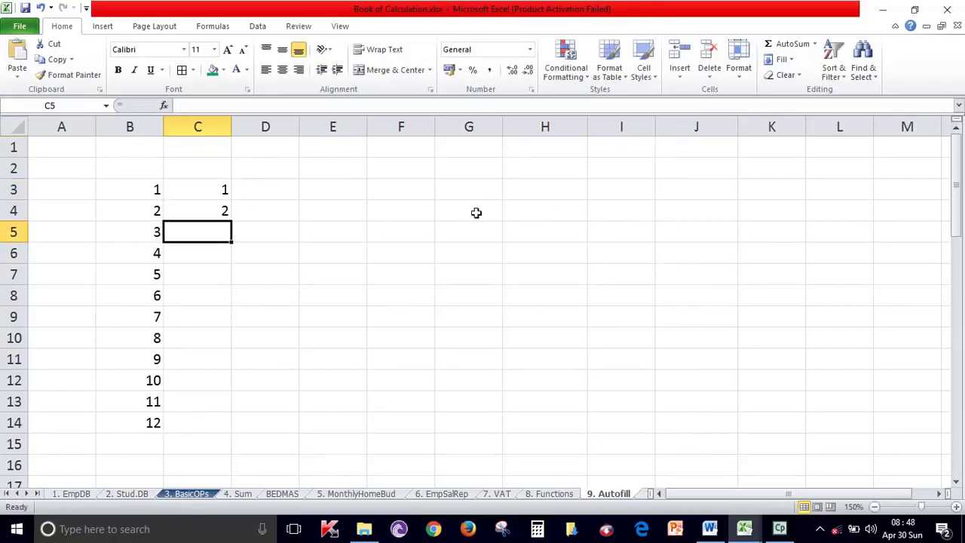
drag(223, 193, 224, 213)
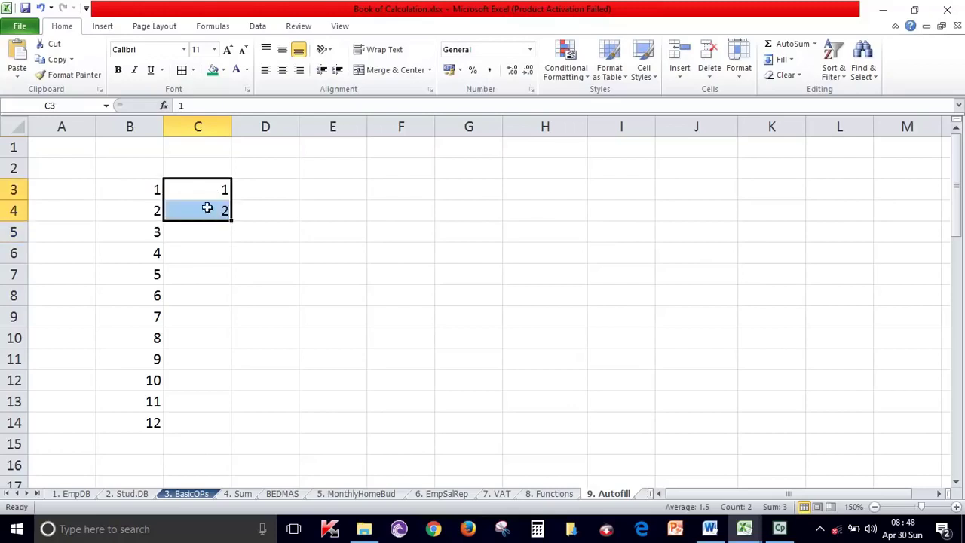
drag(233, 221, 235, 434)
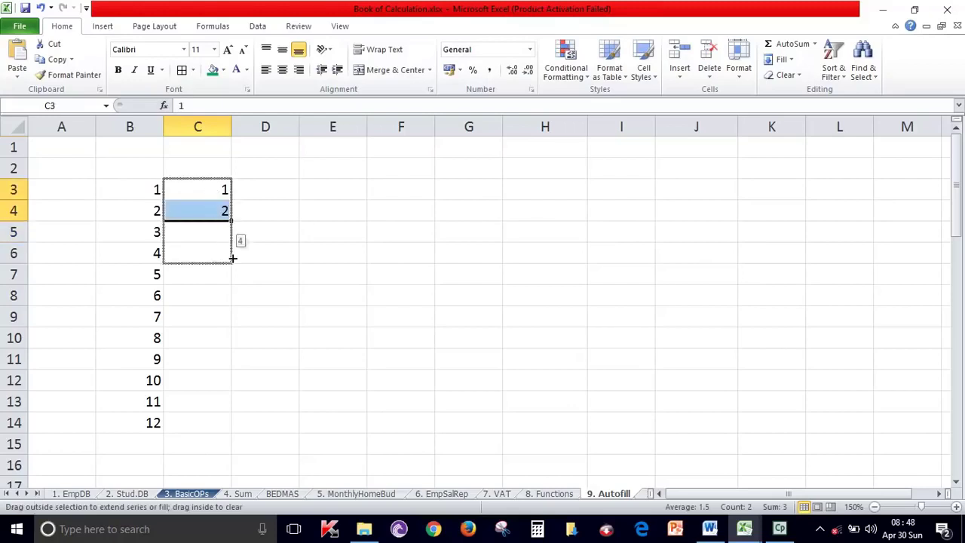
click(304, 266)
Step: Enter 10 in D3 and fill it down to D14 as plain copies via Copy Cells
click(264, 198)
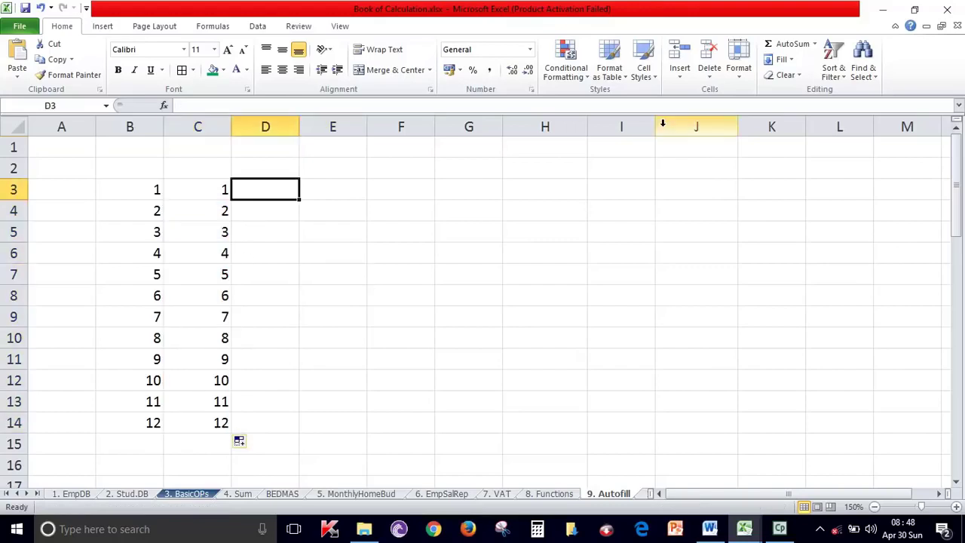
text(10)
key(Return)
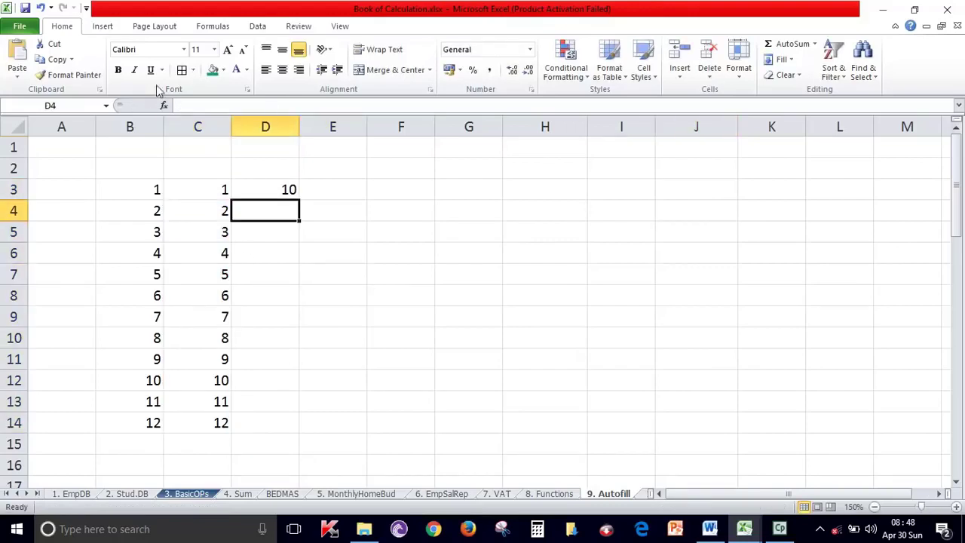
click(291, 190)
drag(299, 198, 301, 432)
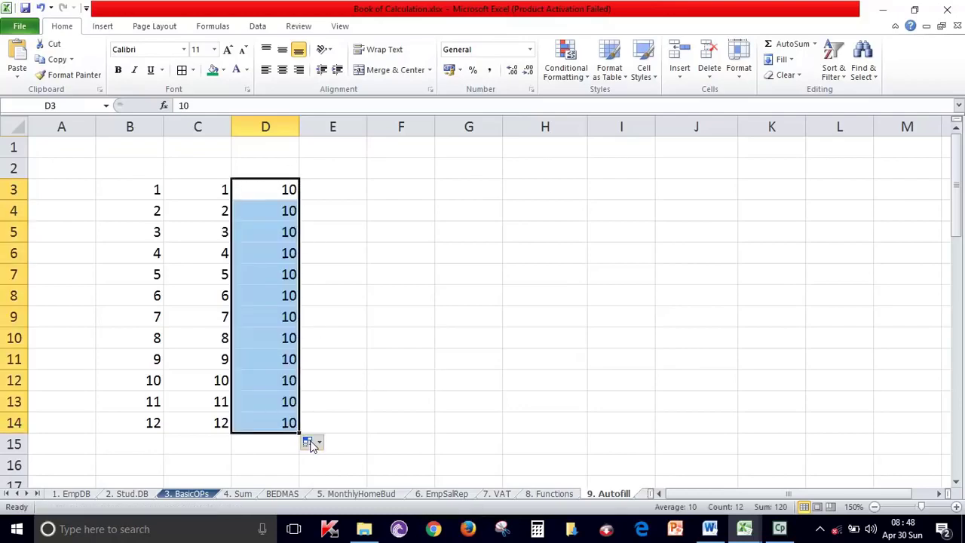
click(310, 442)
click(339, 398)
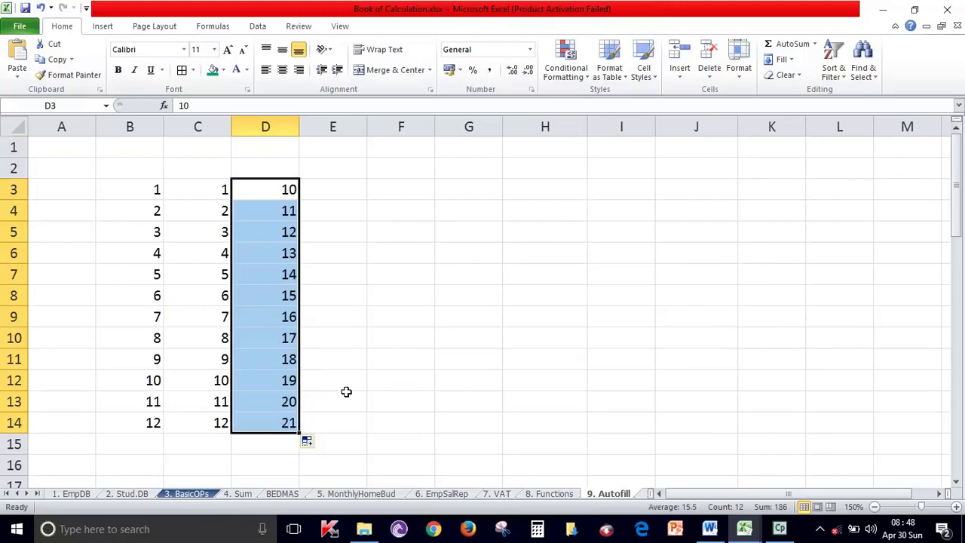
click(311, 443)
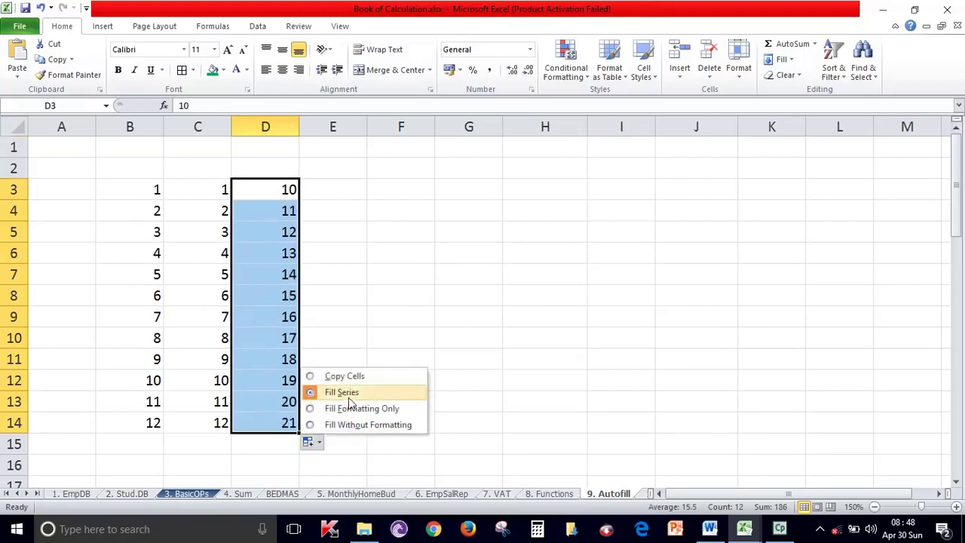
click(365, 376)
click(341, 188)
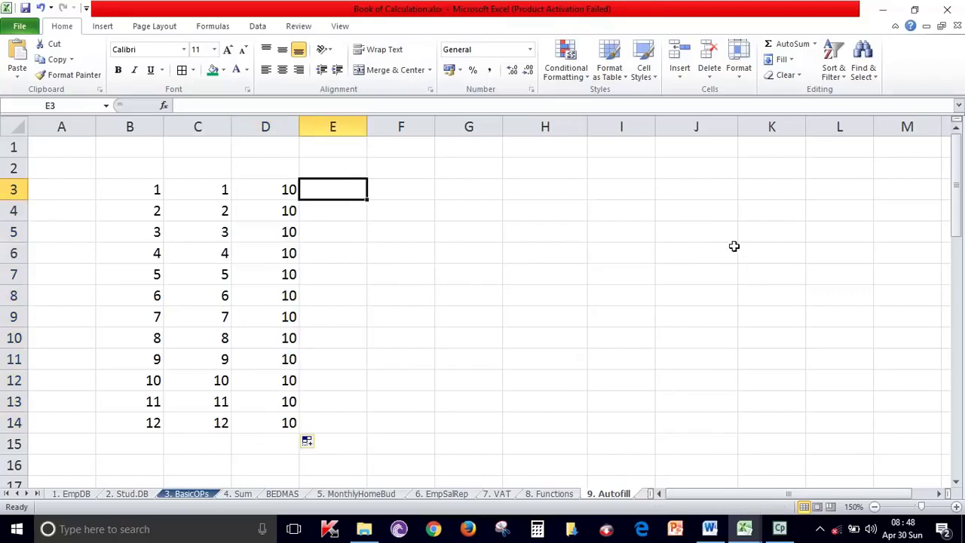
Step: Enter 5 and 10 in E3:E4 and extend the step-of-five series to 60 in E14
text(5)
key(Return)
text(10)
key(Return)
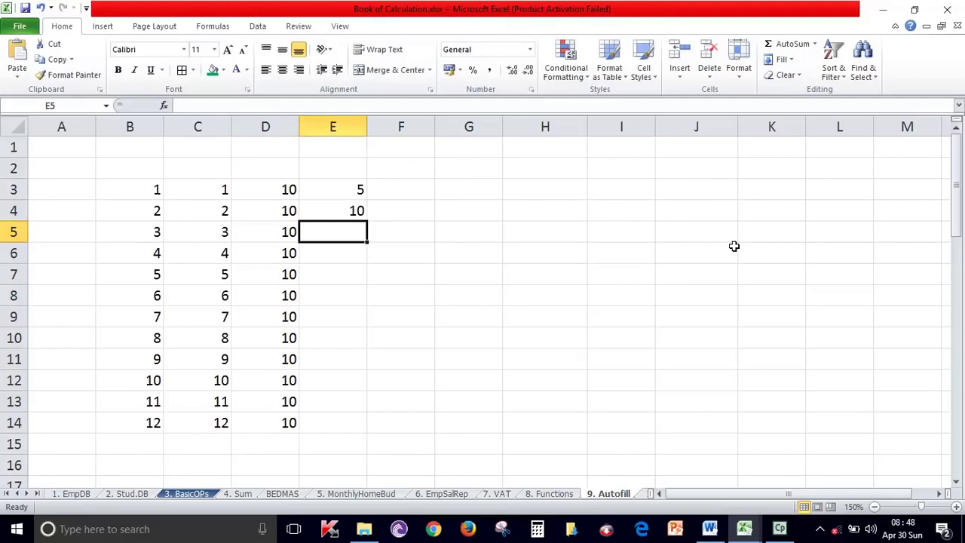
drag(325, 189, 335, 208)
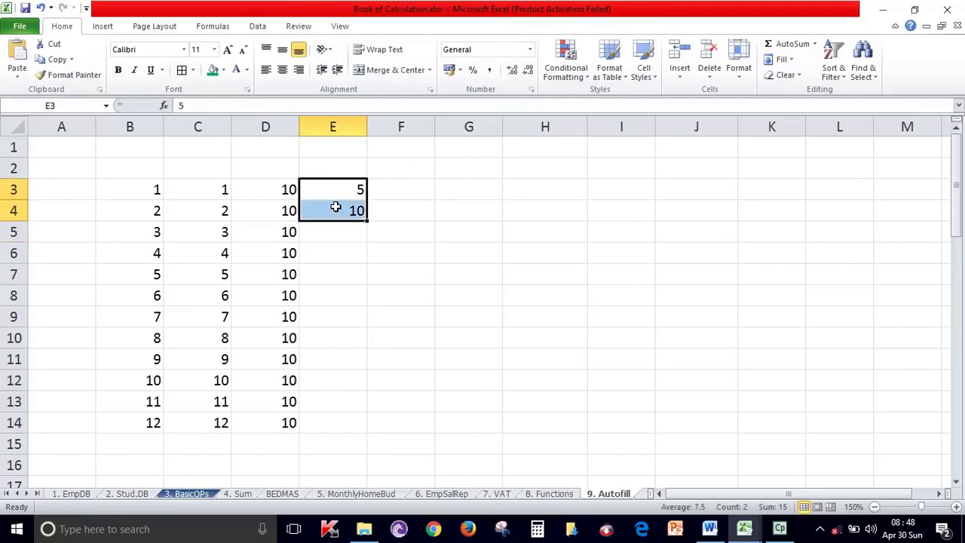
drag(367, 220, 370, 436)
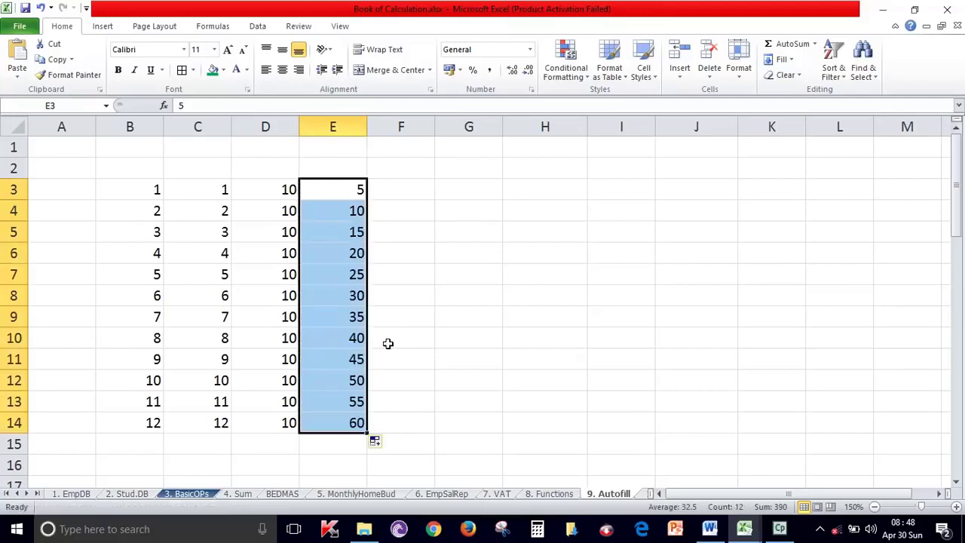
click(352, 205)
click(354, 188)
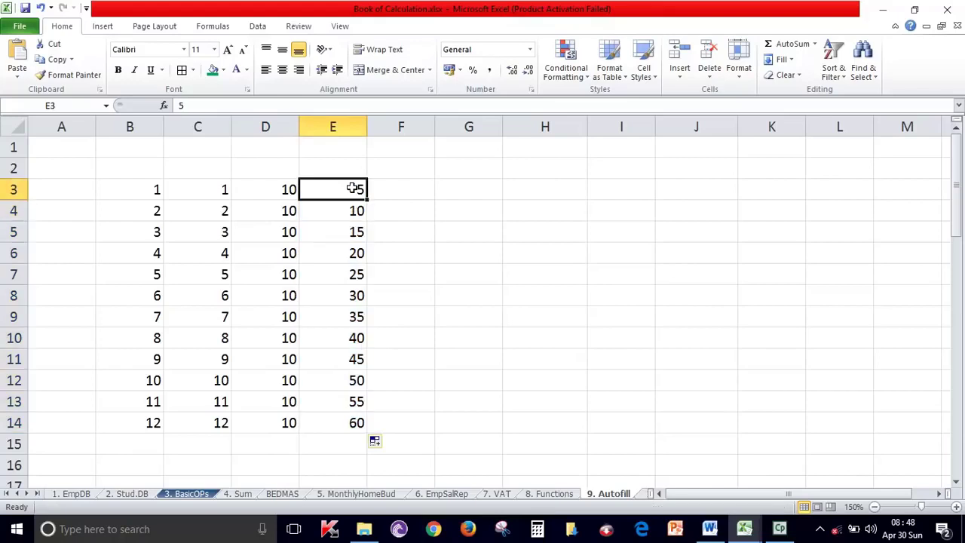
Step: Widen column F, enter abc in F3 and copy it down through F14
click(413, 190)
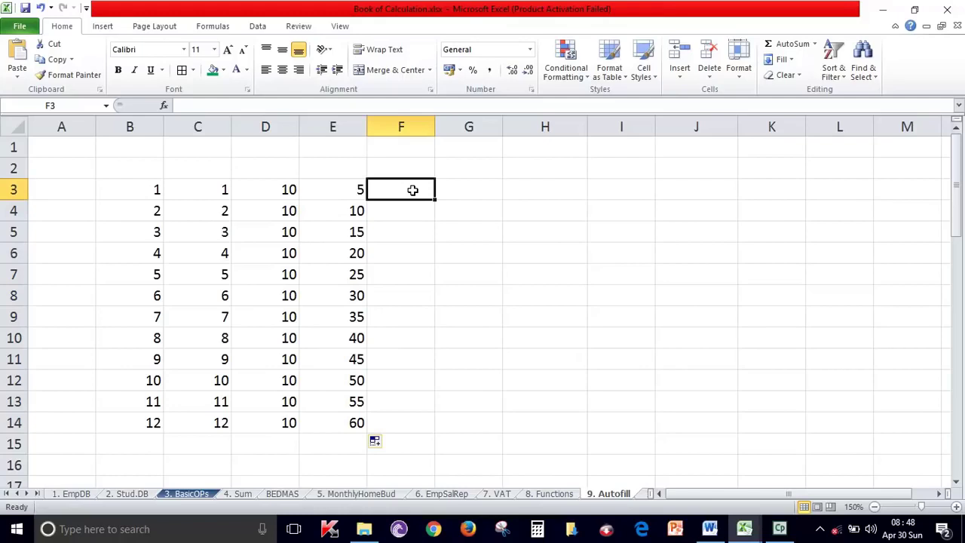
click(338, 194)
click(287, 198)
click(408, 192)
drag(435, 131, 449, 130)
text(abc)
key(Return)
click(435, 185)
drag(449, 199, 462, 434)
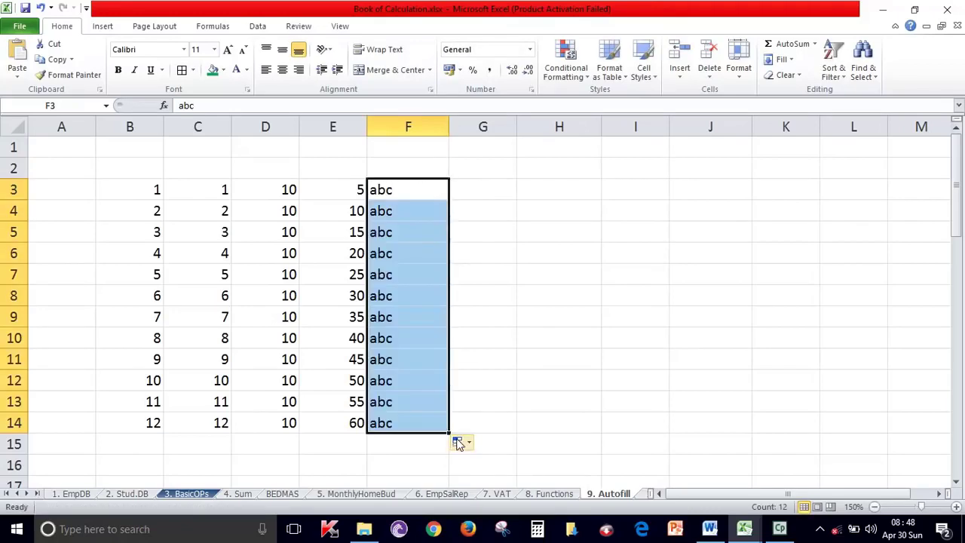
click(458, 443)
click(533, 428)
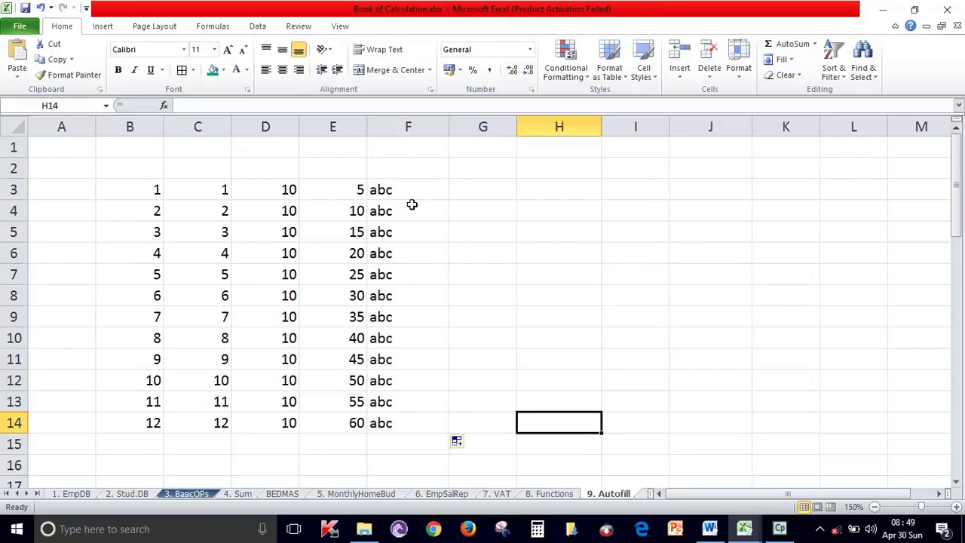
click(501, 184)
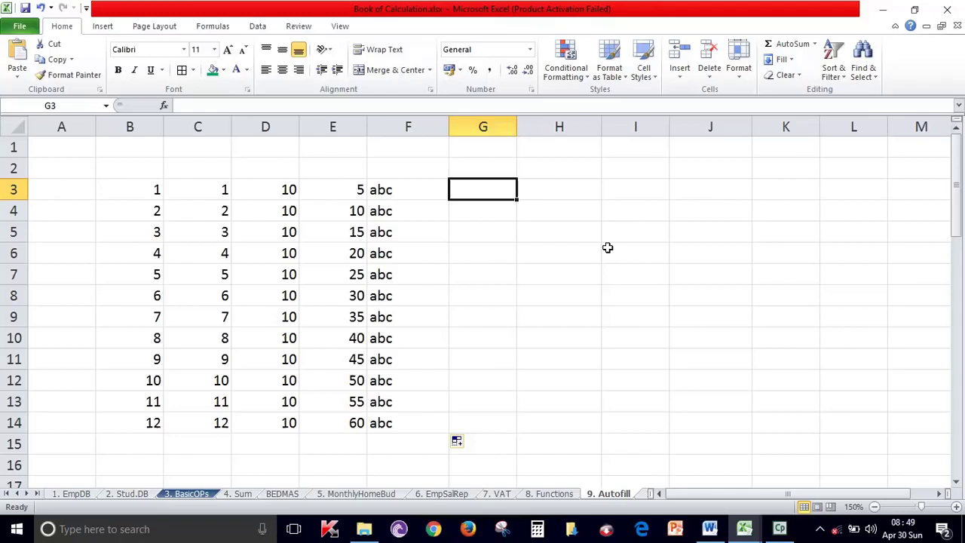
Step: Enter Sunday in G3, fill day names down to G14, and widen column G
text(monday)
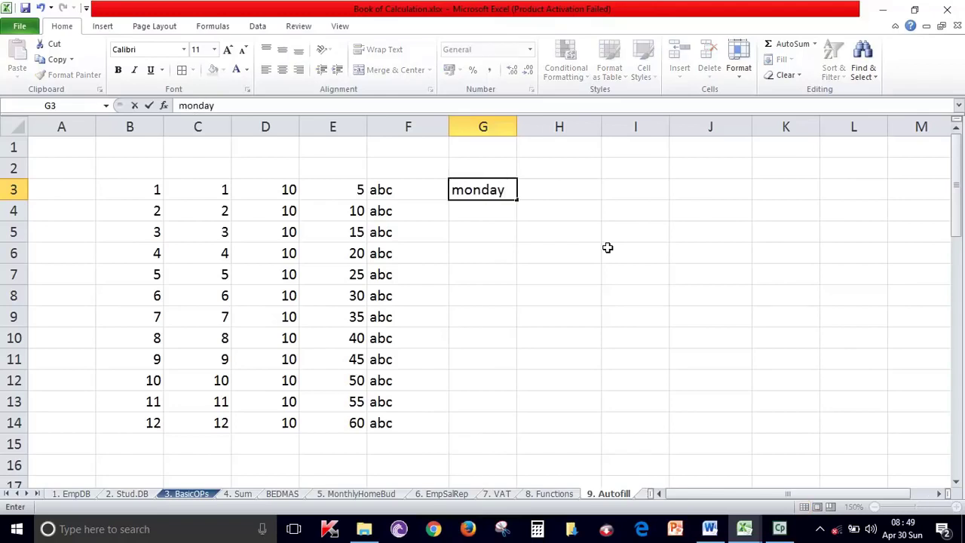
key(BackSpace)
key(BackSpace)
key(BackSpace)
key(BackSpace)
key(BackSpace)
text(sunday)
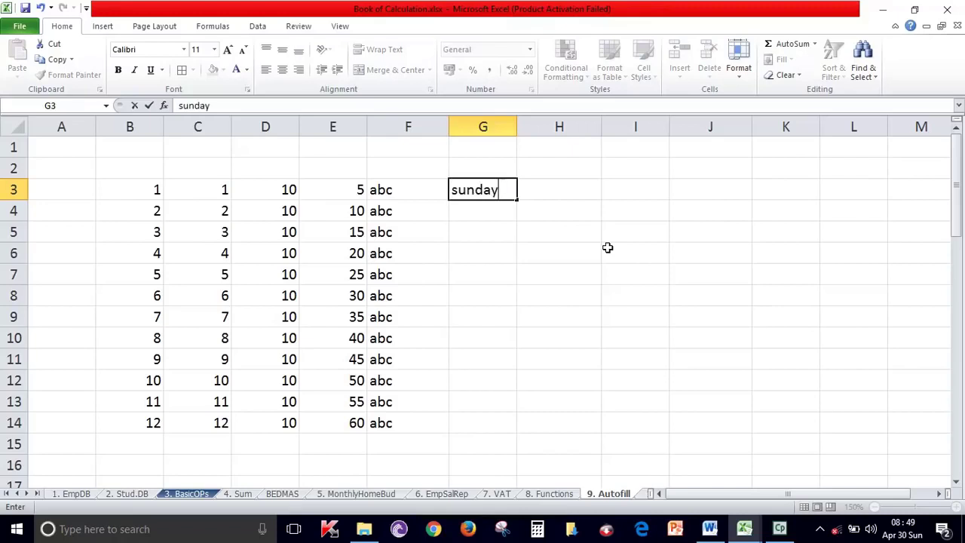
key(Return)
click(500, 190)
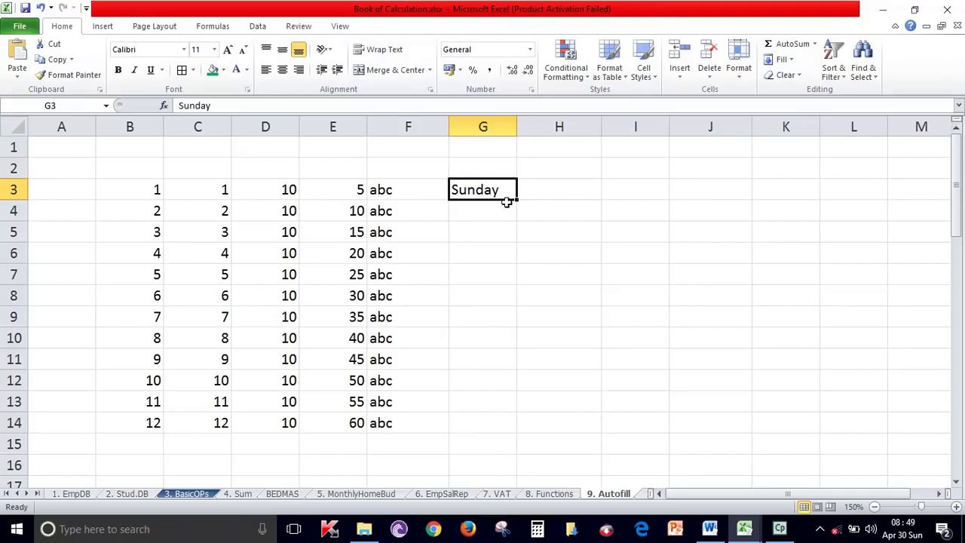
drag(507, 202, 521, 341)
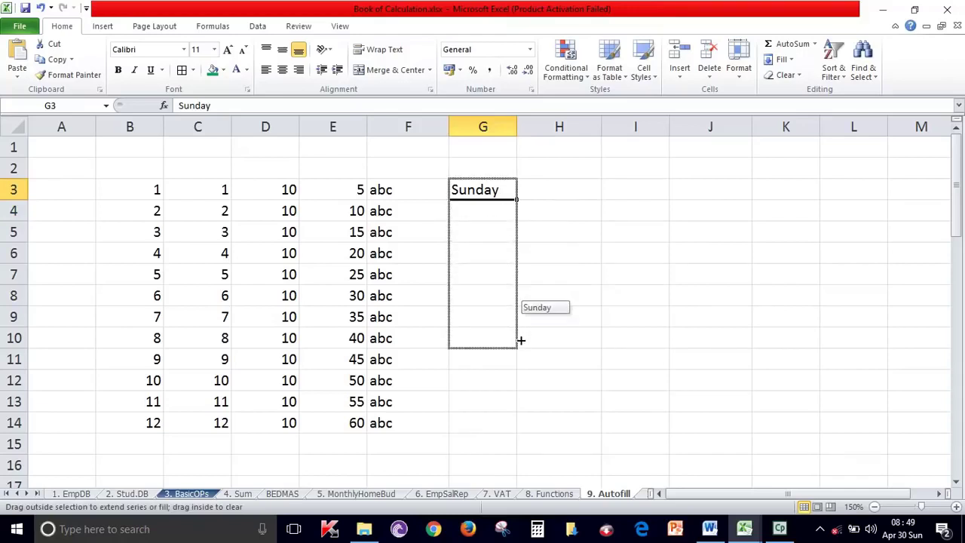
drag(520, 341, 520, 328)
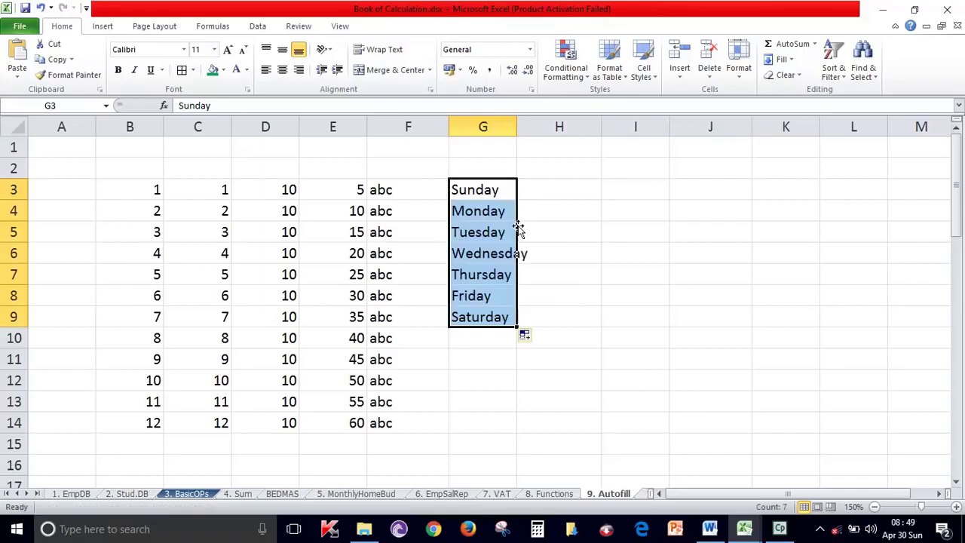
drag(516, 327, 517, 433)
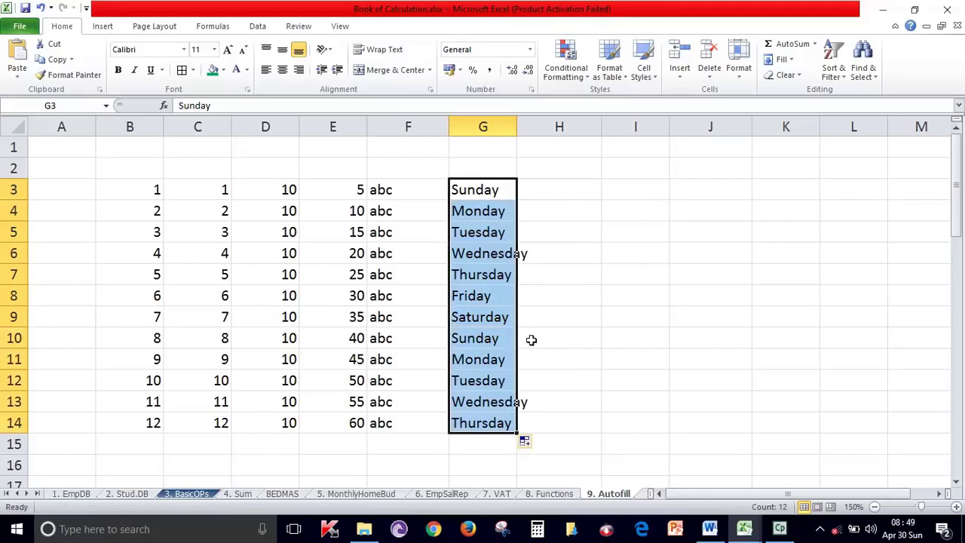
click(493, 317)
click(507, 339)
click(502, 362)
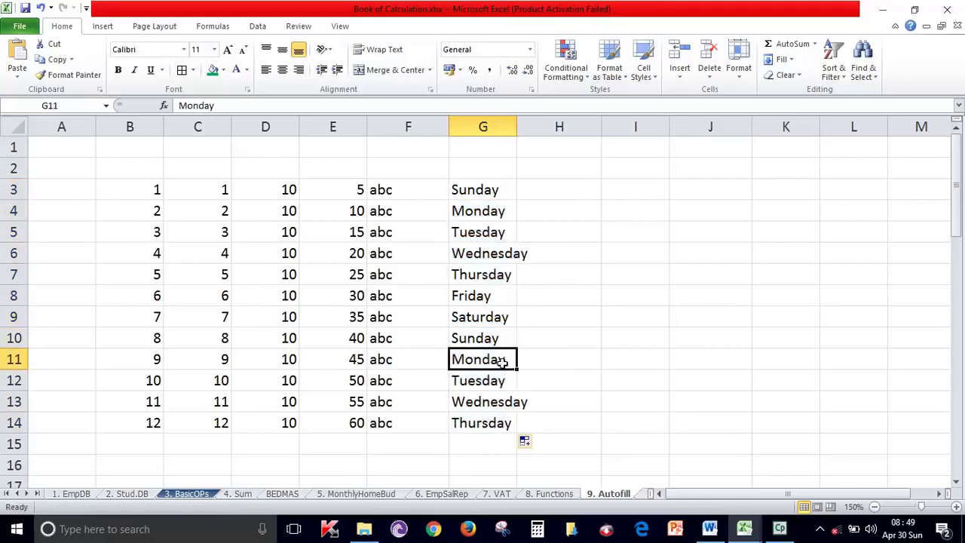
drag(517, 126, 537, 126)
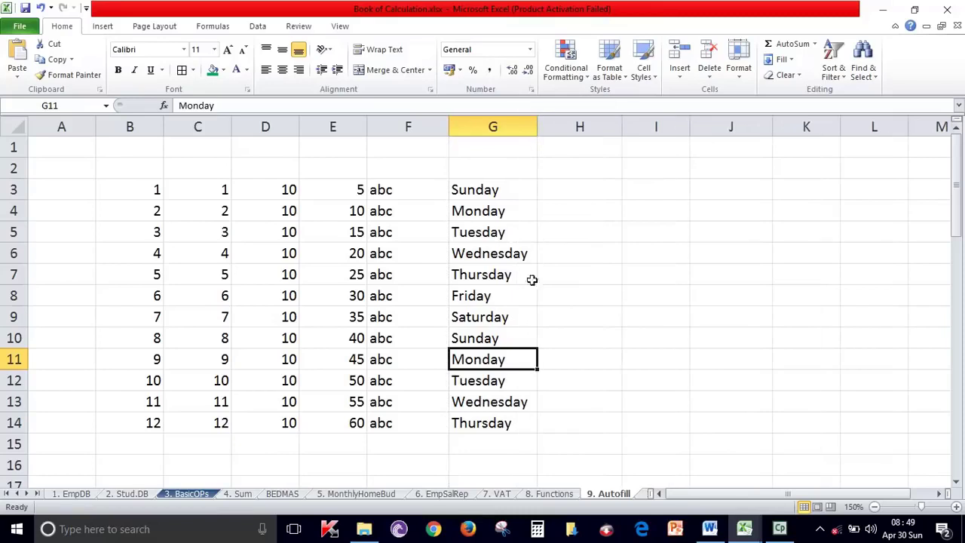
Step: Enter sun in H3 and fill short day names to H15, then Sunday in I3
click(586, 188)
text(sun)
key(Return)
click(614, 190)
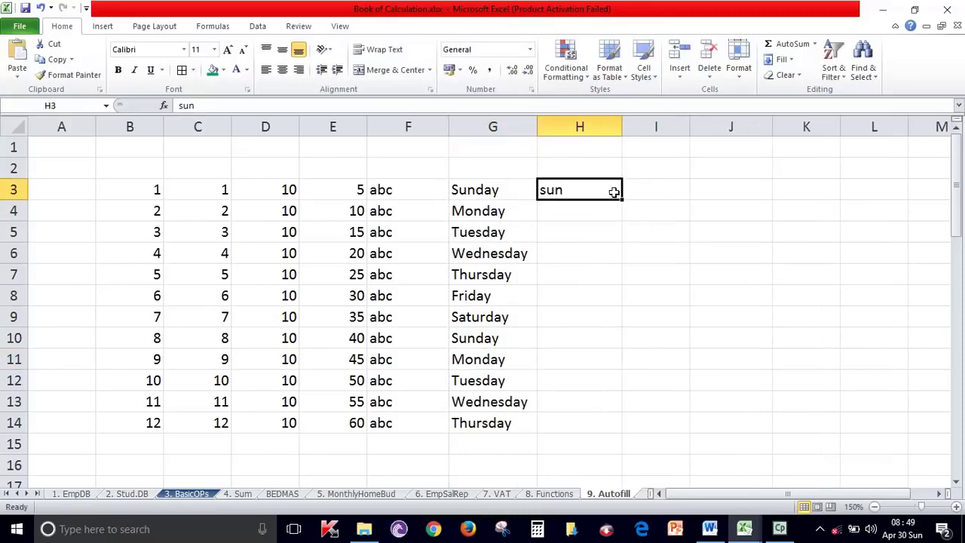
mouse_move(621, 200)
mouse_down()
mouse_move(609, 323)
mouse_move(621, 446)
mouse_up()
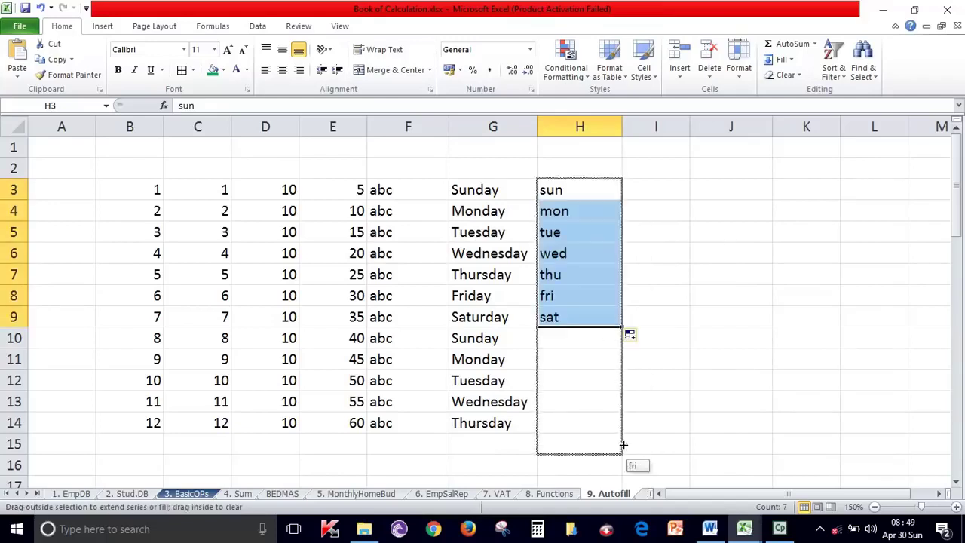
click(688, 196)
text(sunday)
key(Return)
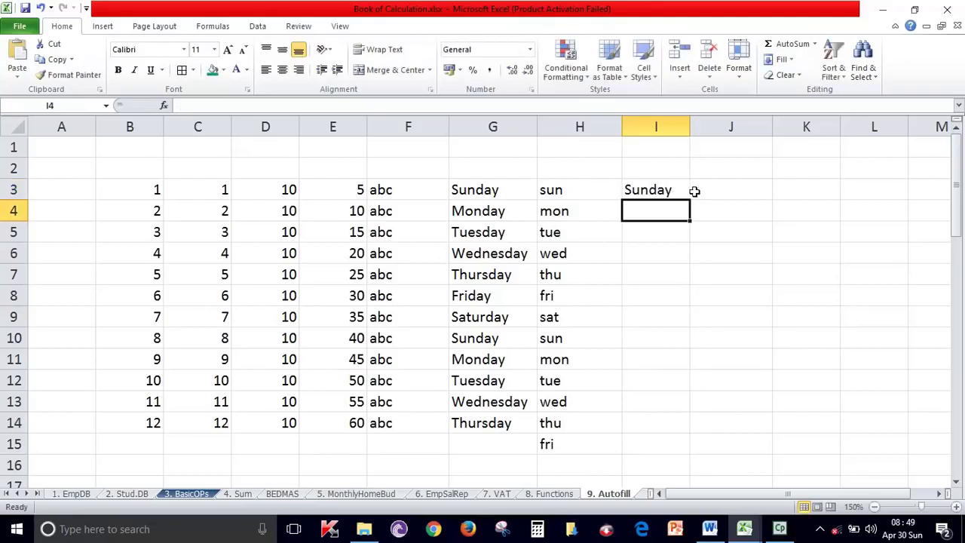
click(690, 195)
drag(687, 200, 687, 343)
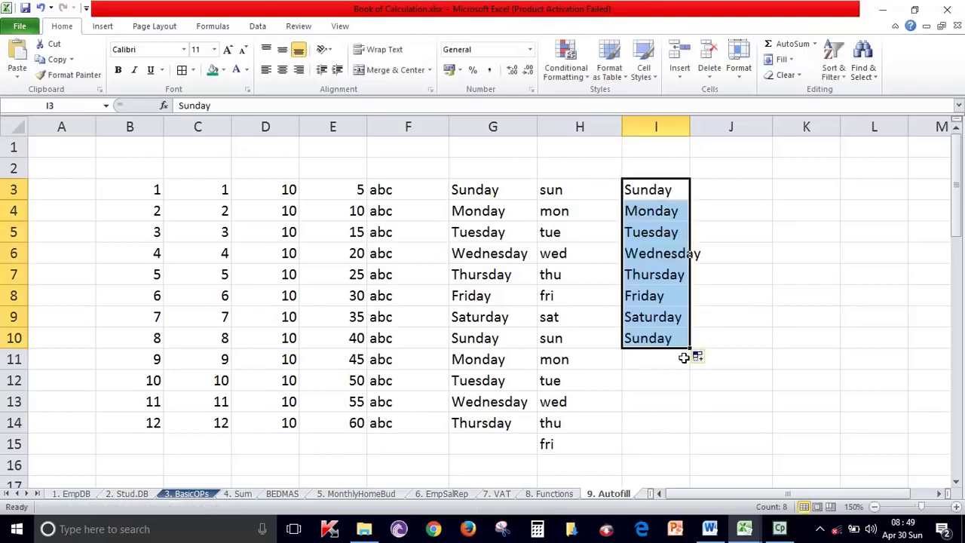
click(698, 356)
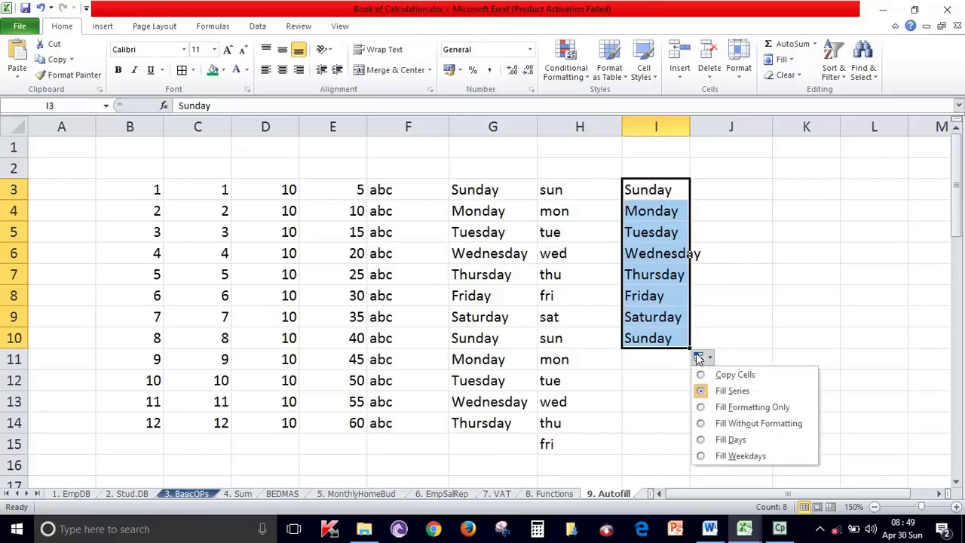
click(752, 377)
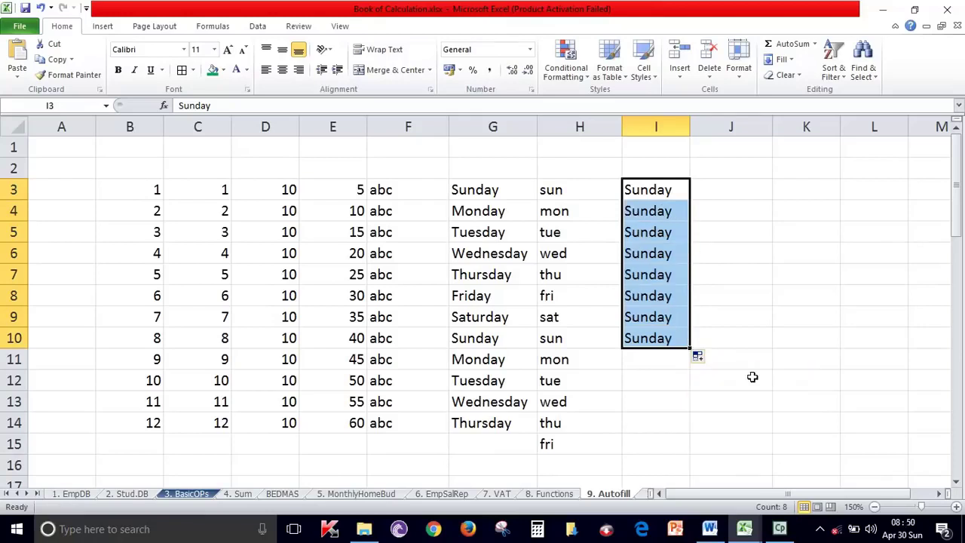
click(702, 357)
click(724, 390)
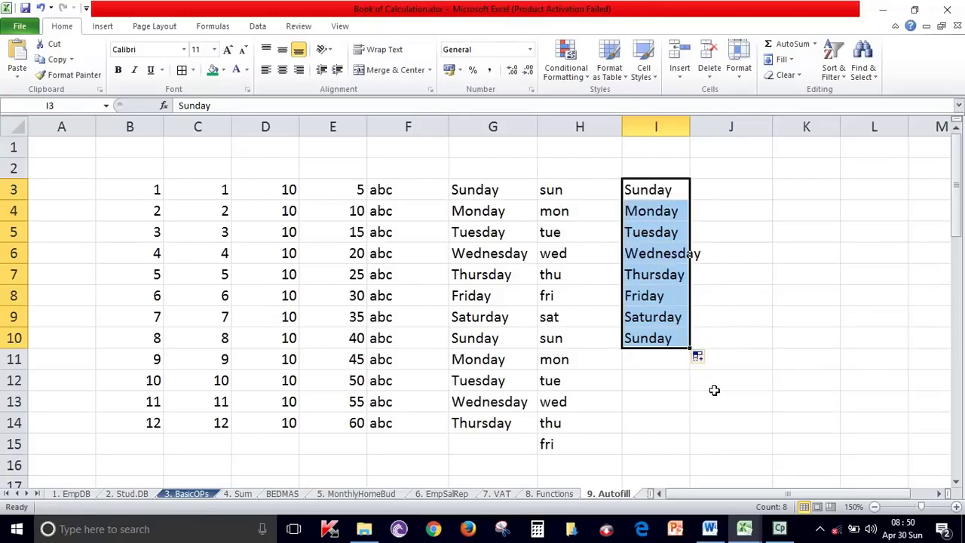
click(698, 356)
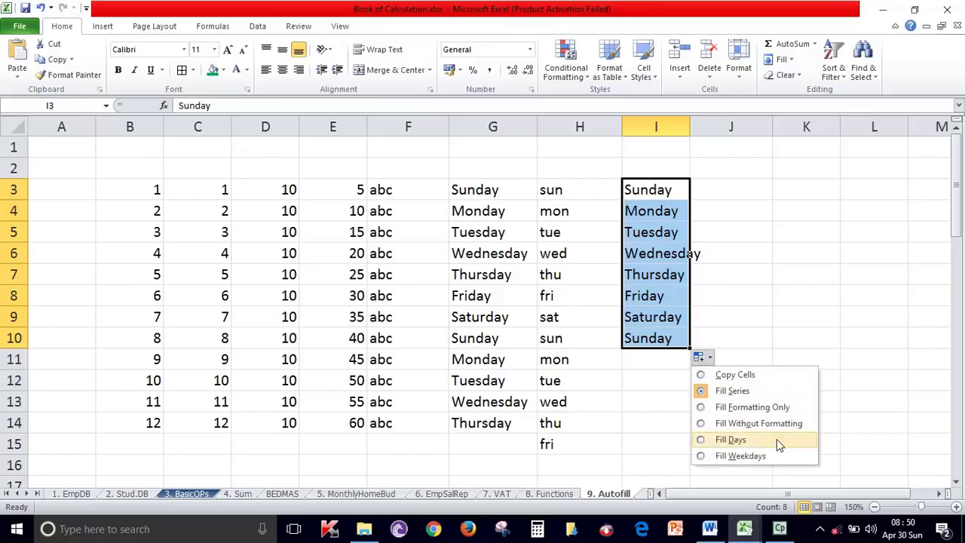
click(732, 441)
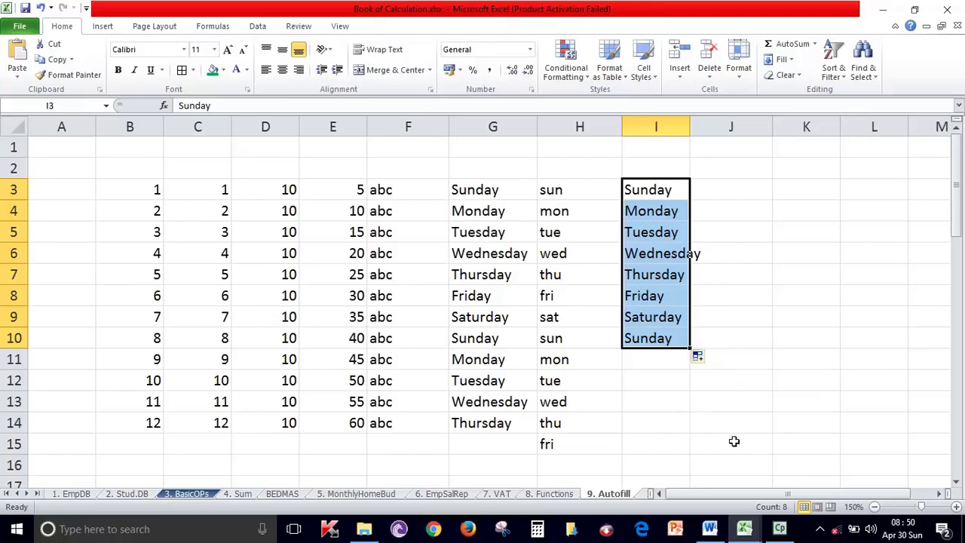
click(687, 359)
click(698, 357)
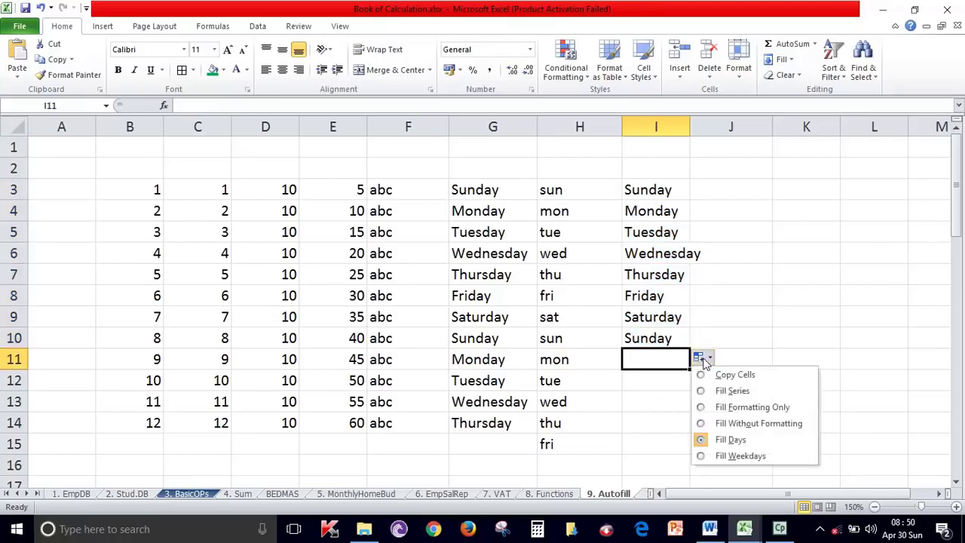
click(654, 177)
click(666, 191)
drag(688, 199, 689, 341)
click(699, 359)
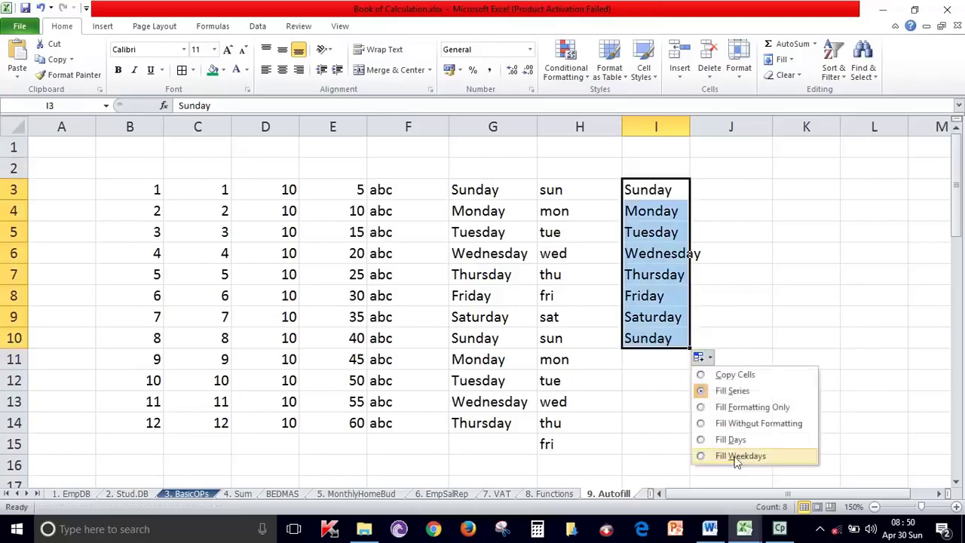
click(769, 457)
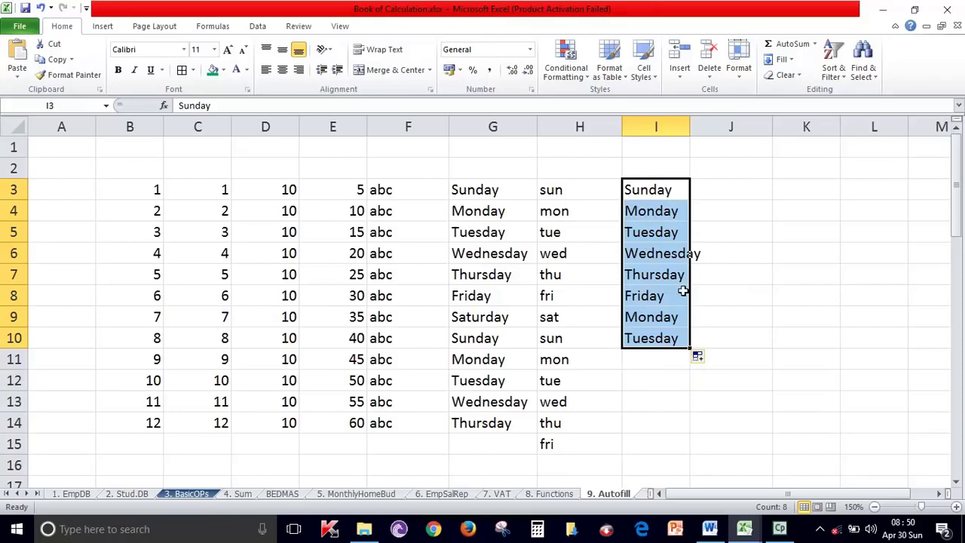
click(701, 358)
click(737, 442)
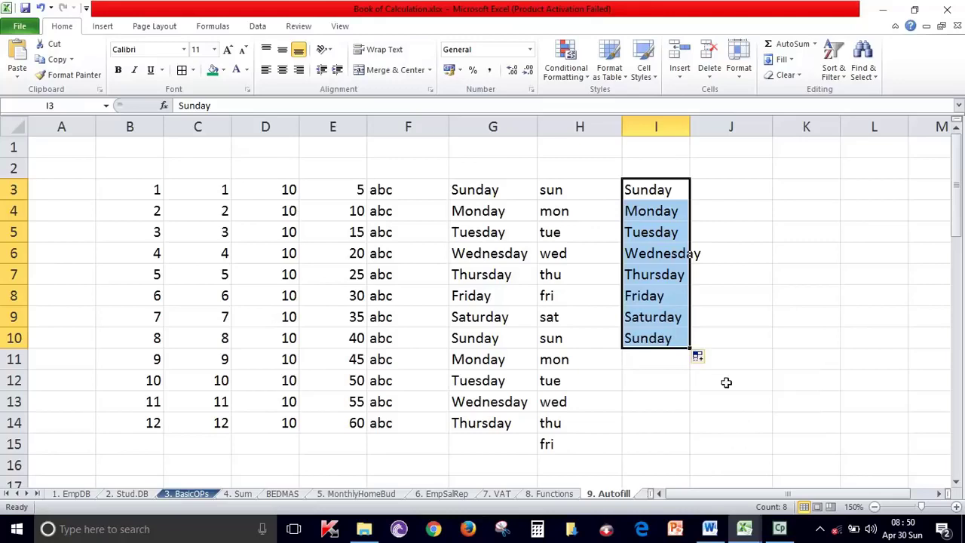
click(700, 358)
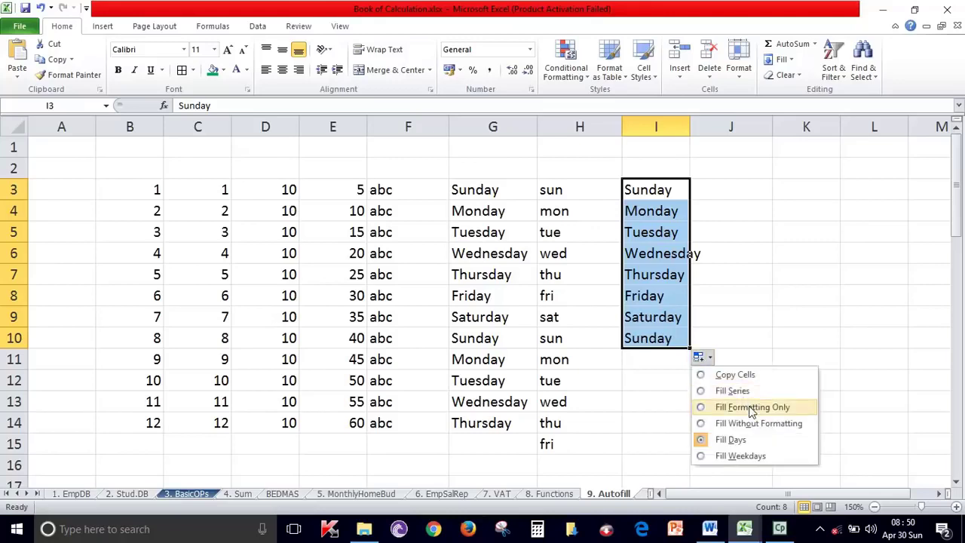
Step: Enter sunaday in J3 and format it red, bold, 14-point on a blue background
click(801, 320)
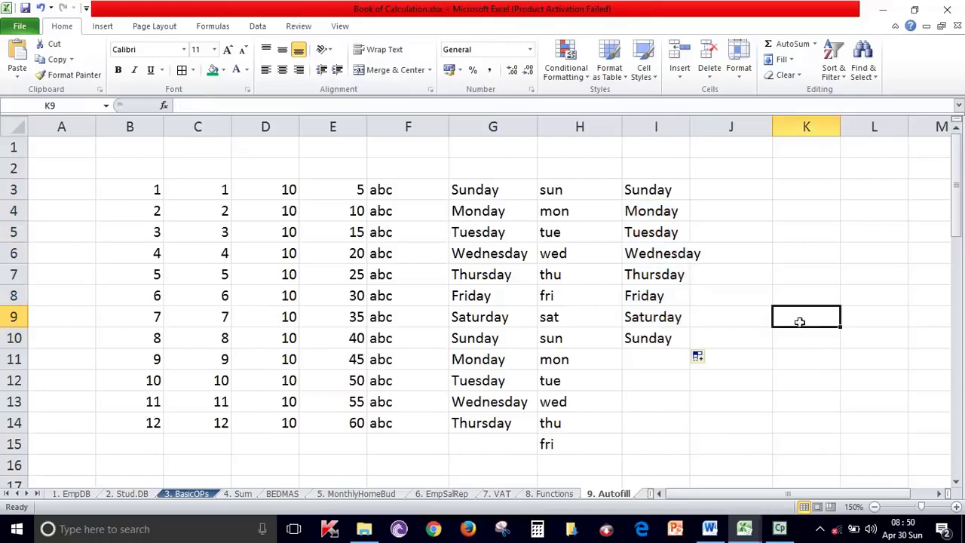
click(730, 191)
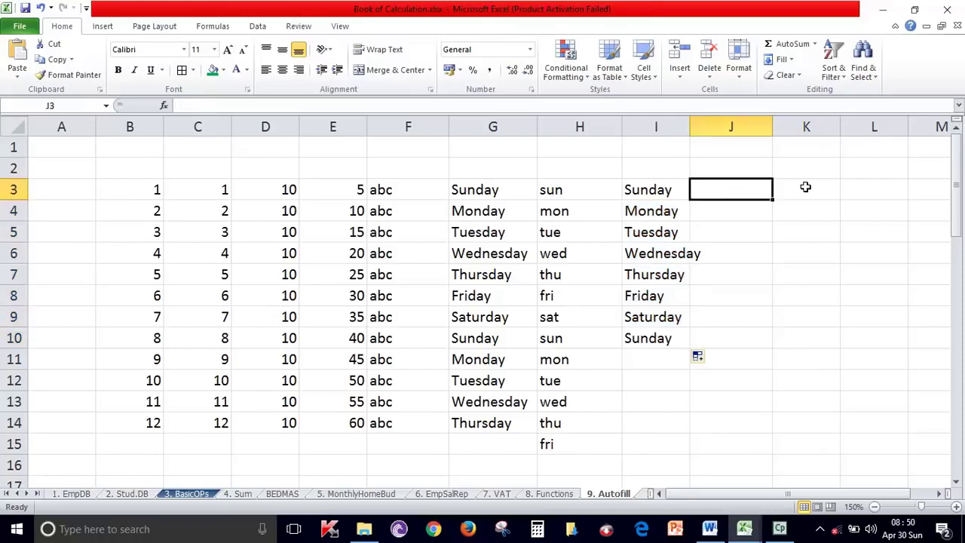
text(sunaday)
key(Return)
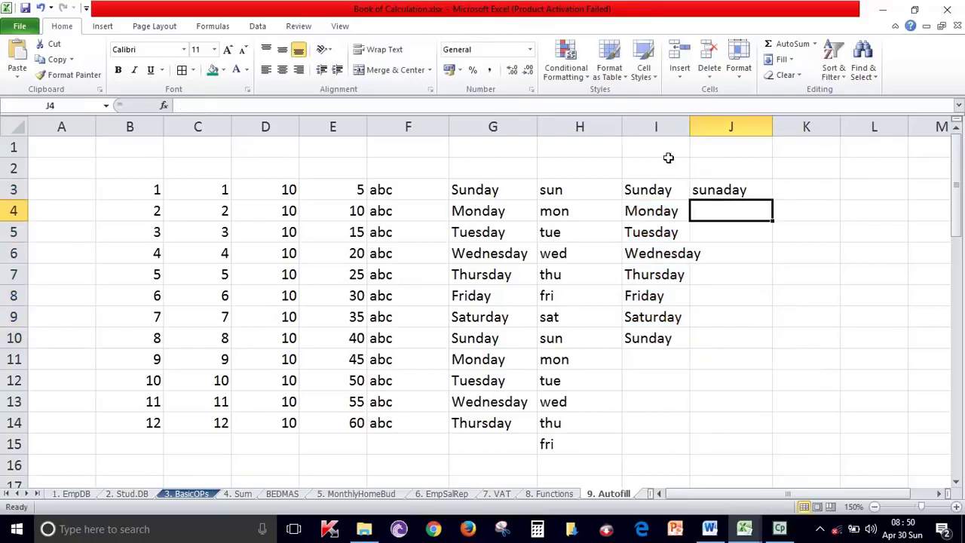
click(724, 188)
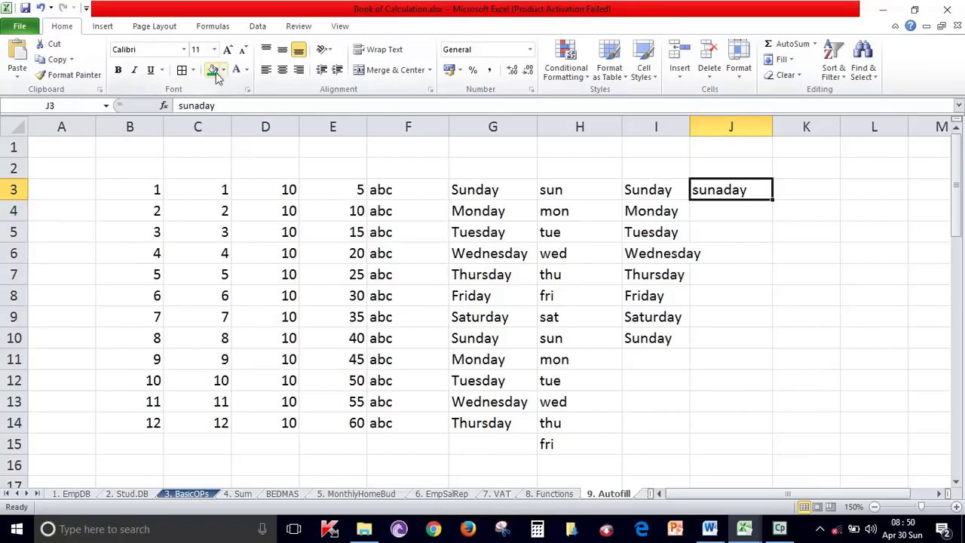
click(246, 70)
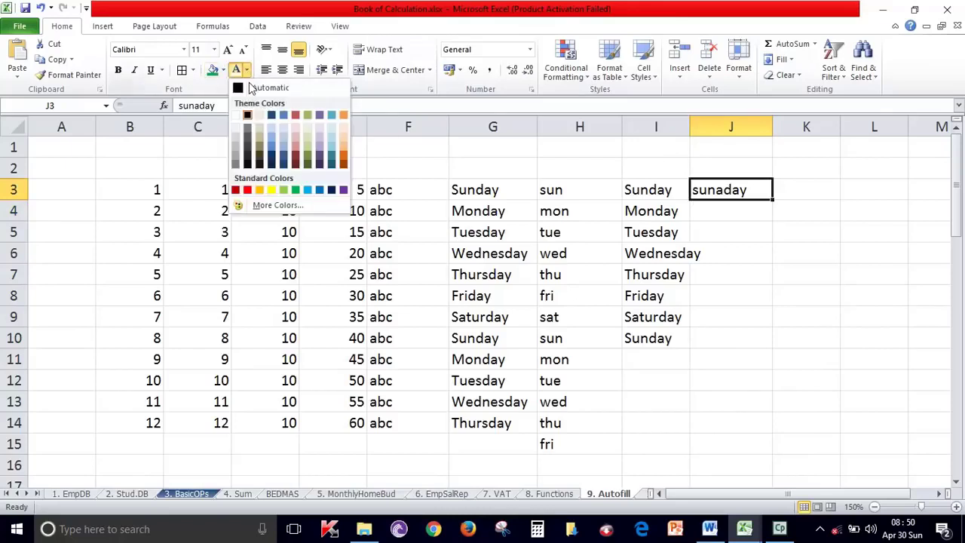
click(248, 190)
click(212, 70)
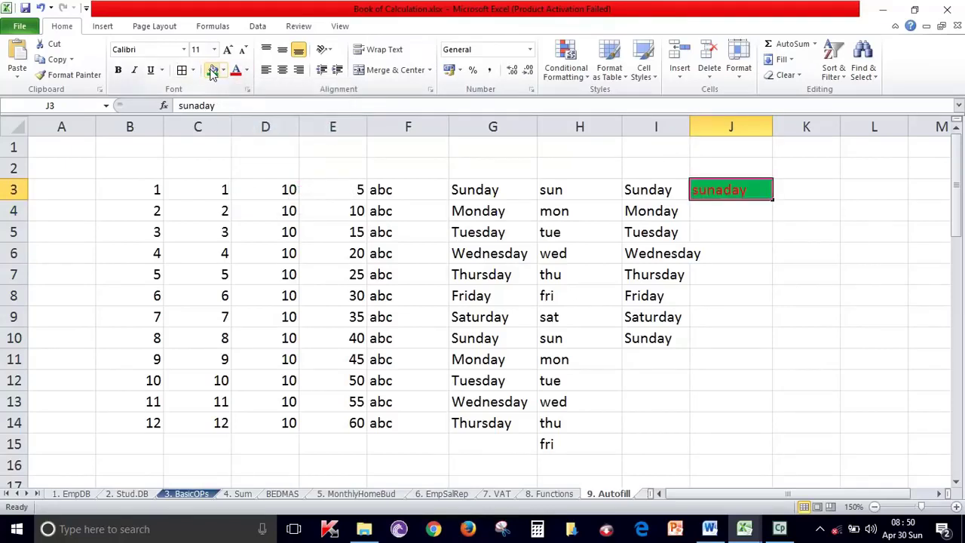
click(224, 70)
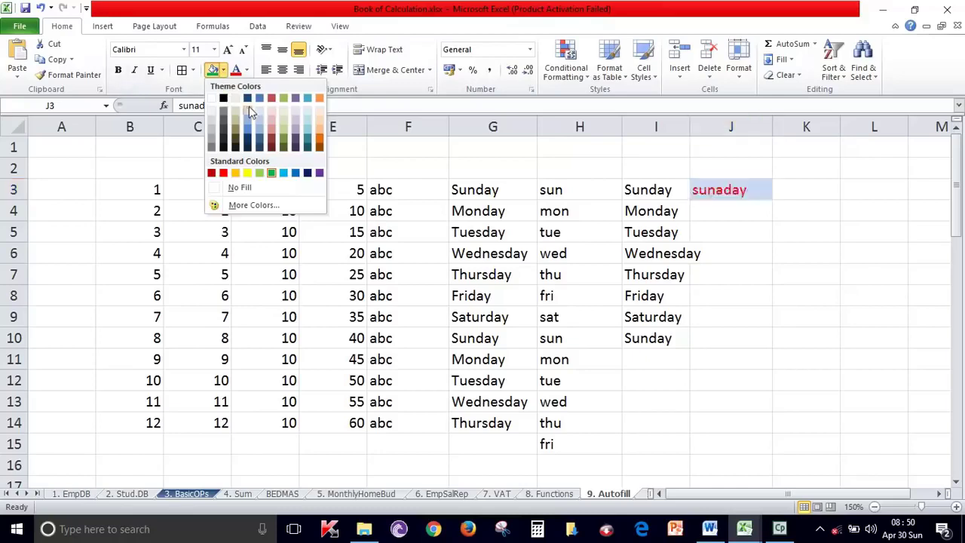
click(284, 173)
click(117, 70)
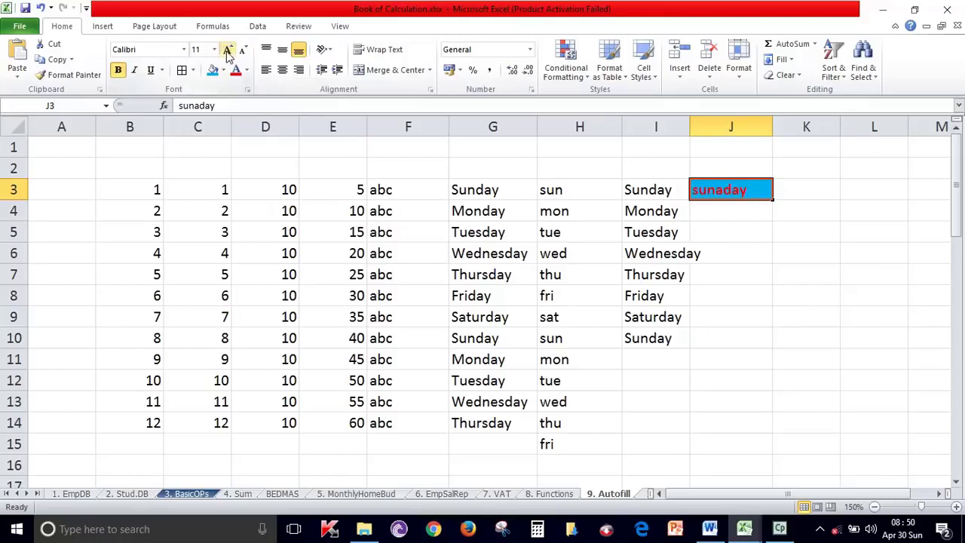
click(228, 49)
click(228, 50)
Step: Copy the formatted sunaday from J3 down through J13
drag(772, 205, 785, 407)
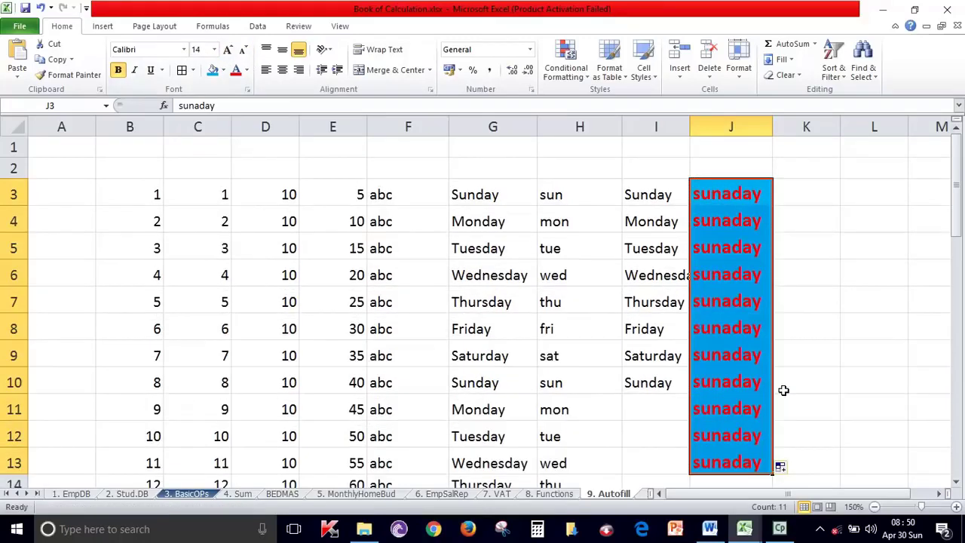
scroll(900, 456, down, 1)
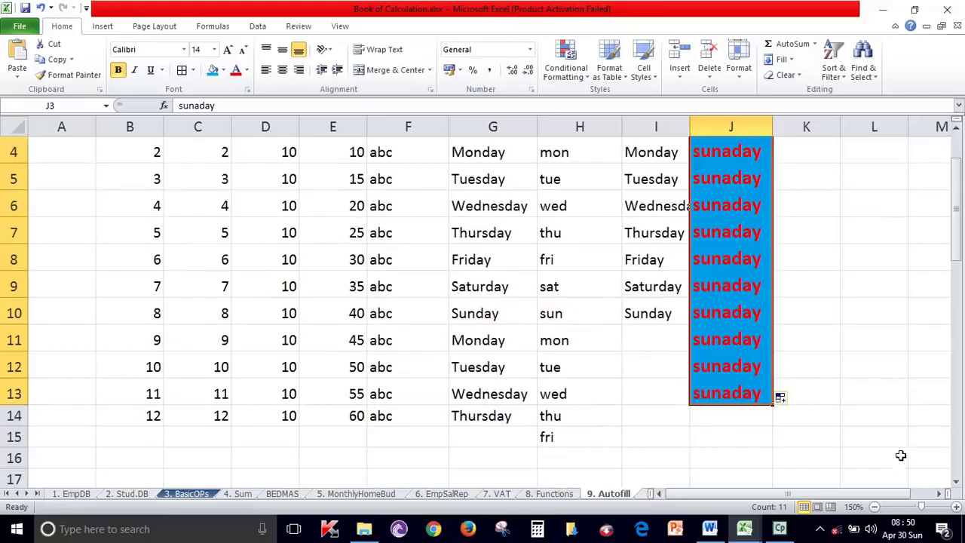
click(787, 397)
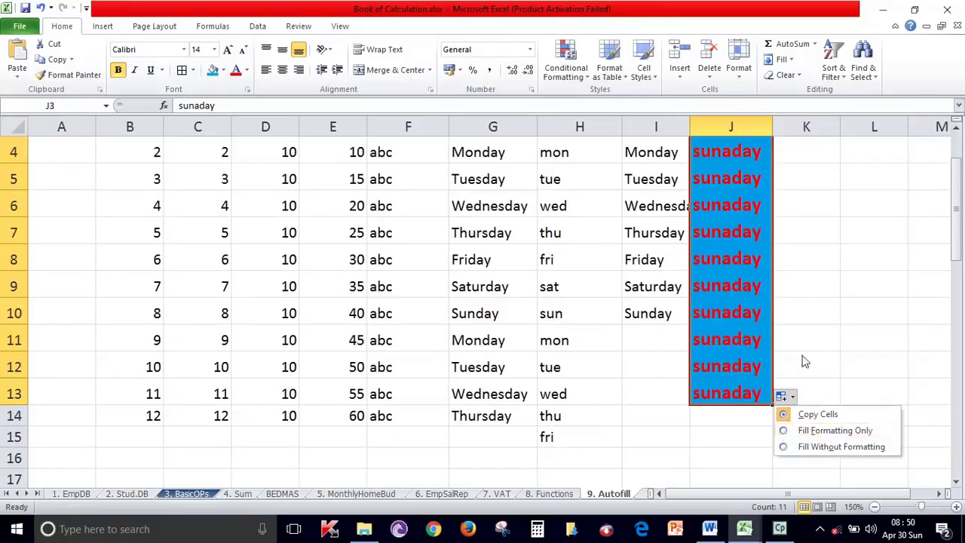
scroll(804, 360, up, 1)
click(732, 195)
Step: Correct J3 to 'sunday' and fill it down column J with formatting only
key(BackSpace)
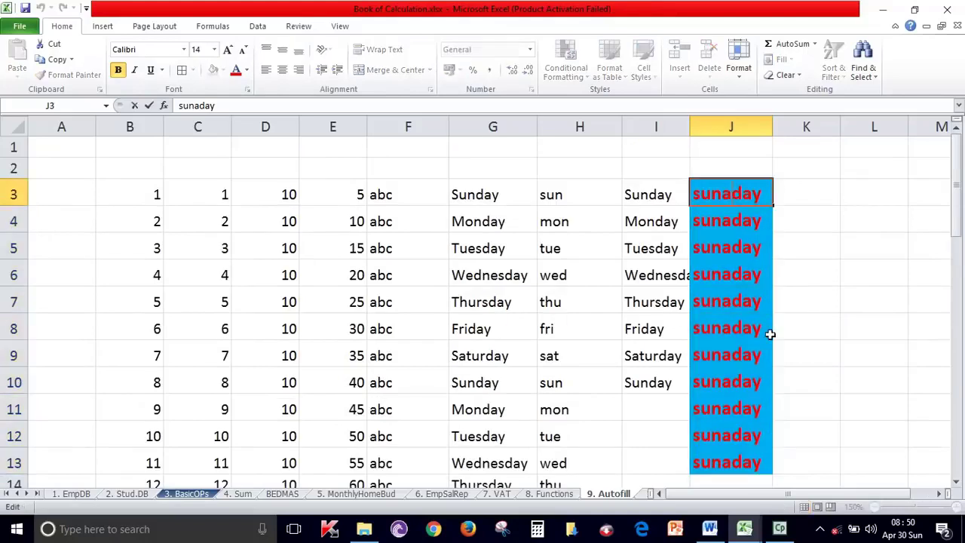
click(792, 306)
click(748, 198)
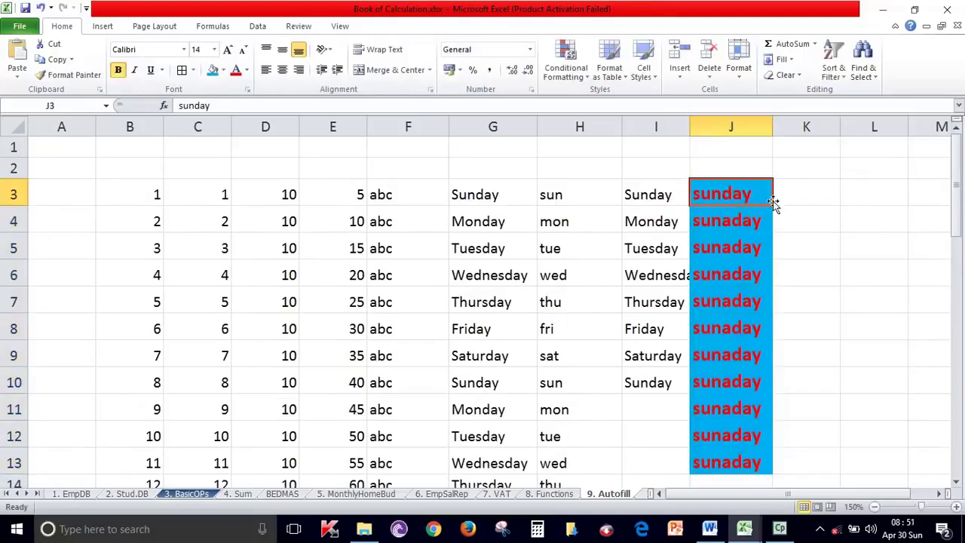
mouse_move(773, 205)
mouse_down()
mouse_move(761, 445)
mouse_move(761, 404)
mouse_up()
click(781, 413)
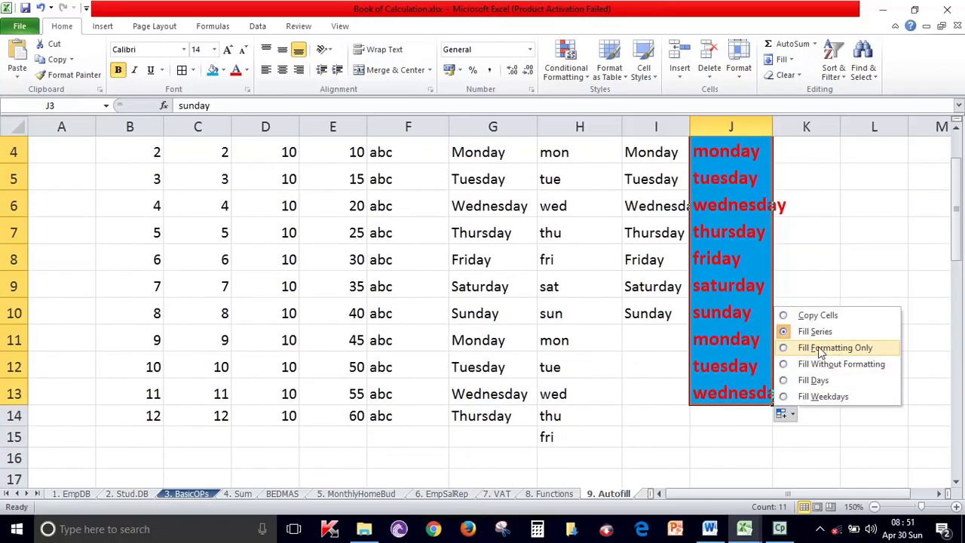
click(850, 351)
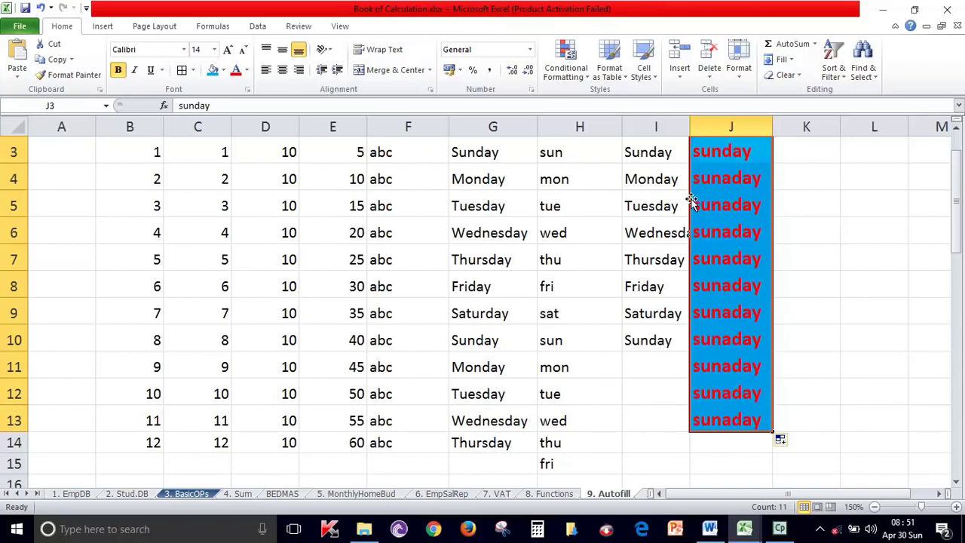
Step: Copy the formatted 'sunday' from J3 and paste it into D17
scroll(709, 226, up, 1)
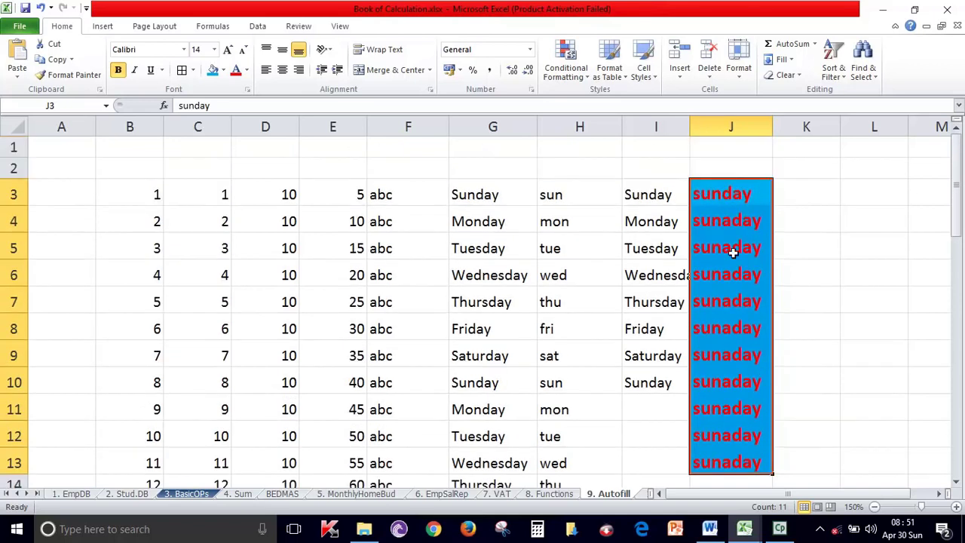
click(779, 334)
drag(750, 226, 728, 463)
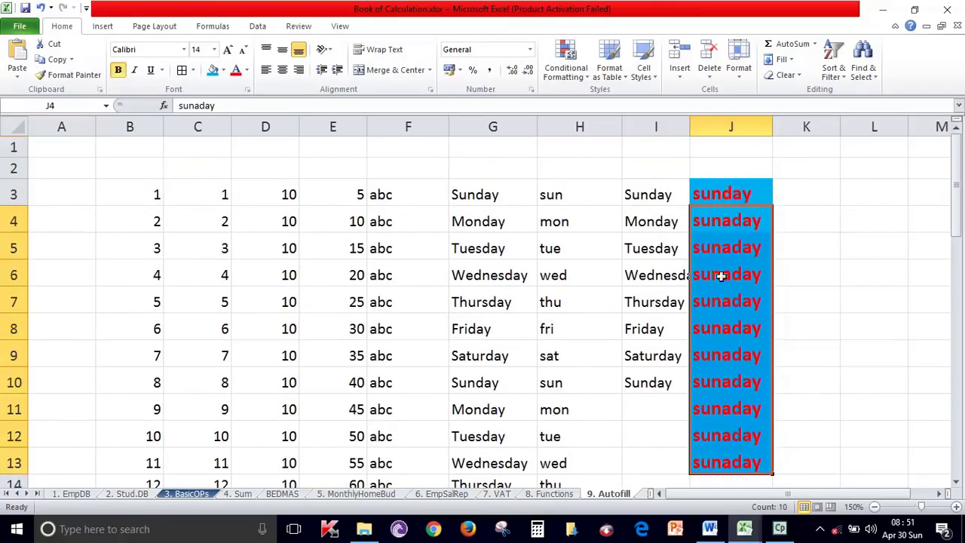
click(741, 197)
key(ctrl+c)
scroll(801, 275, down, 4)
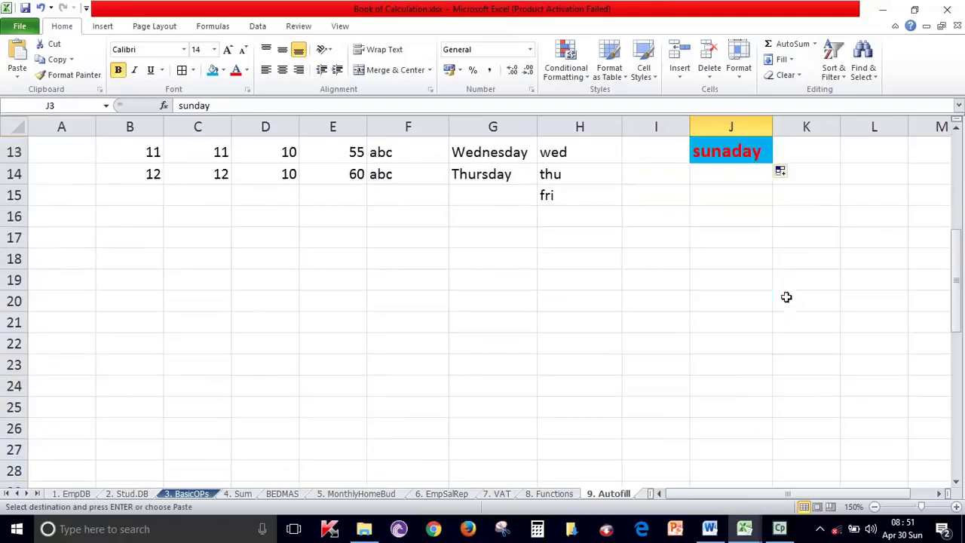
click(259, 230)
key(ctrl+v)
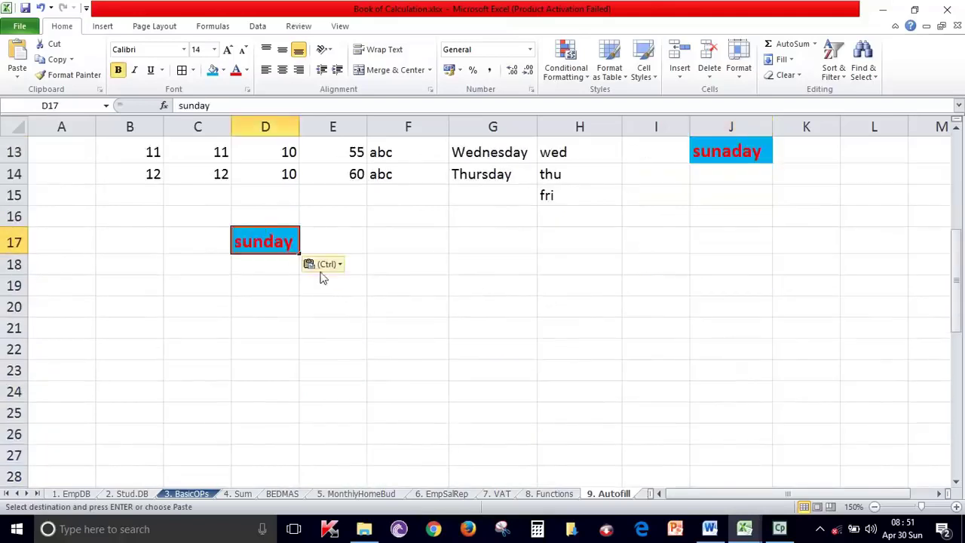
Step: Fill D17 down to D26 with only the blue formatting, without day names
drag(299, 253, 286, 475)
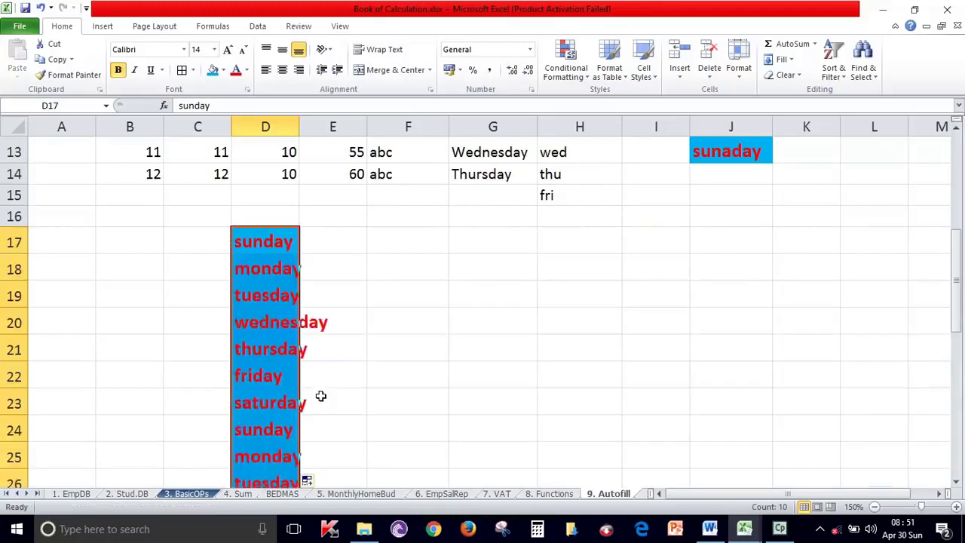
scroll(332, 377, down, 2)
click(319, 360)
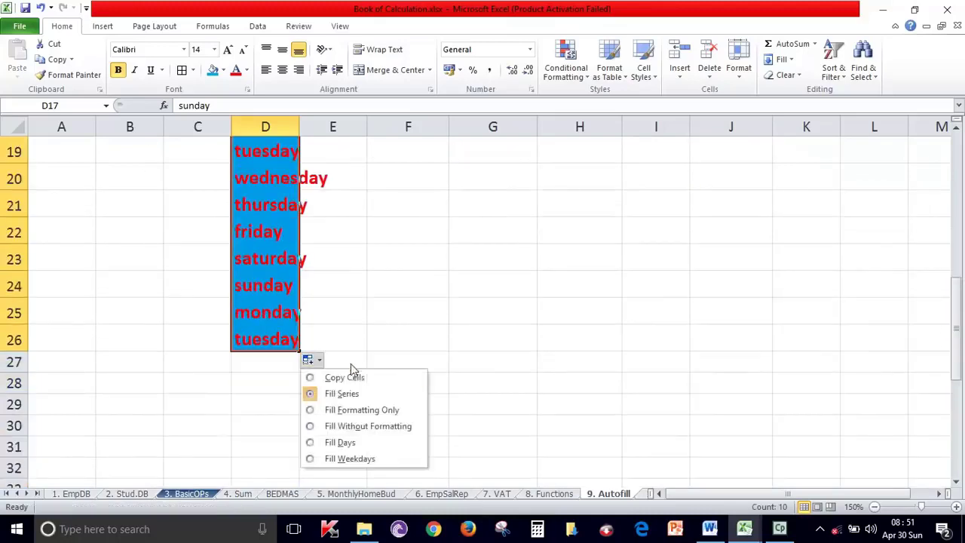
click(370, 427)
scroll(373, 388, up, 1)
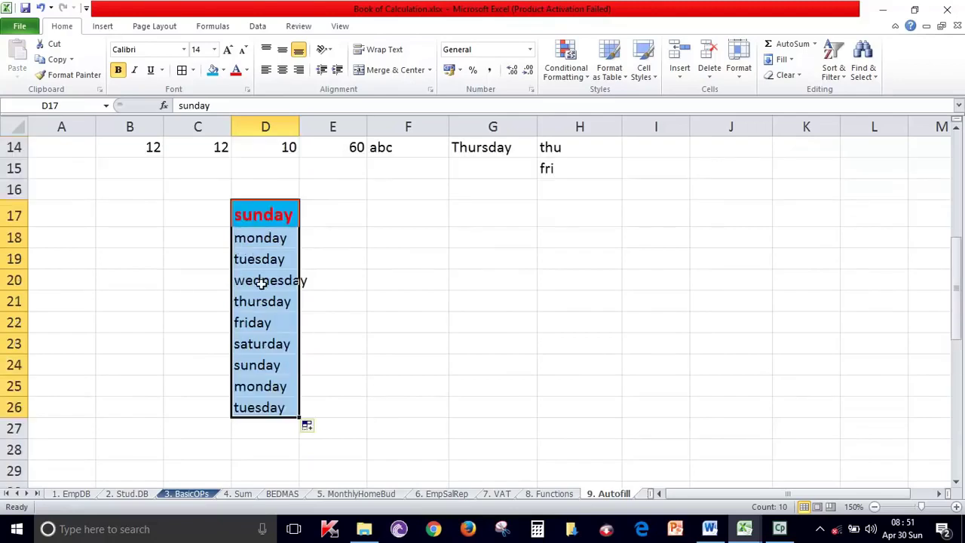
click(320, 427)
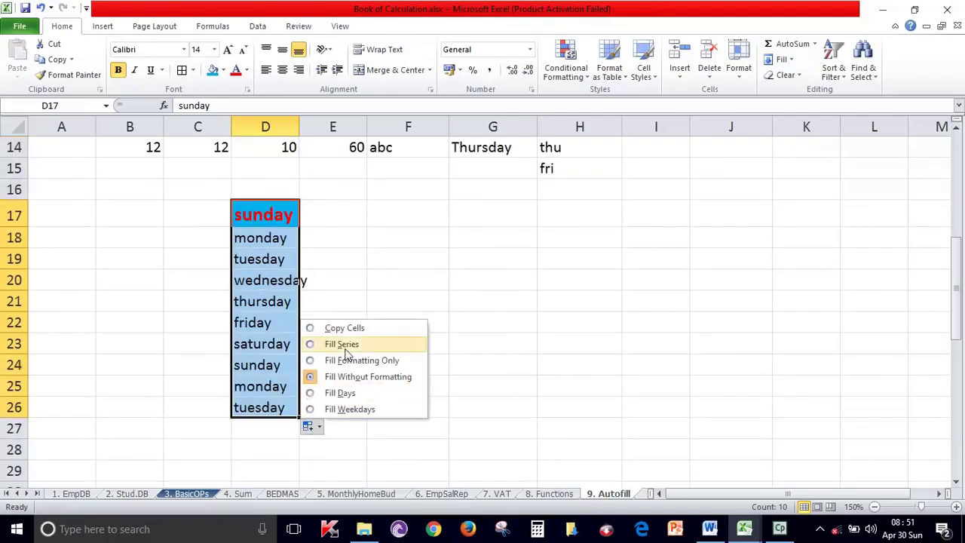
click(383, 361)
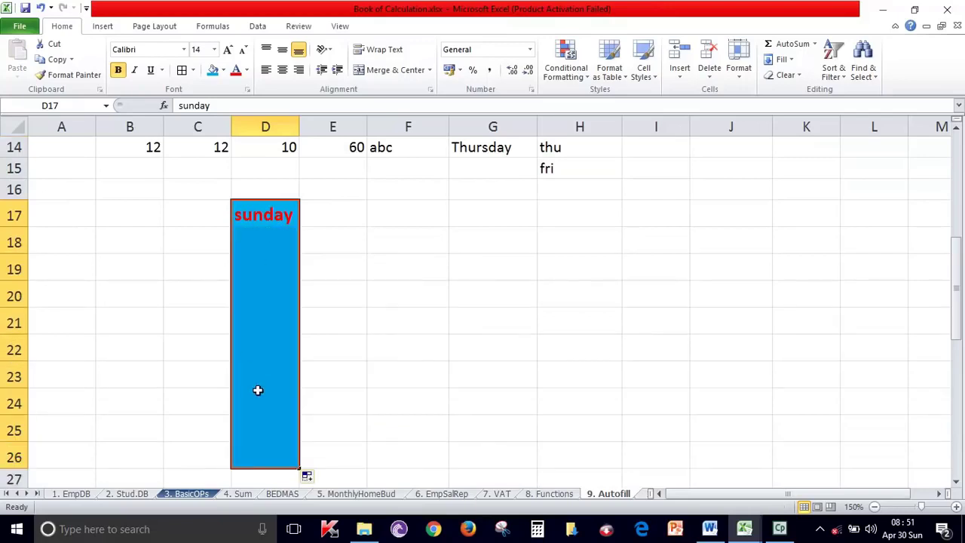
Step: Type 'sfs' into D22 and D23 and 'sf' into D26
click(256, 352)
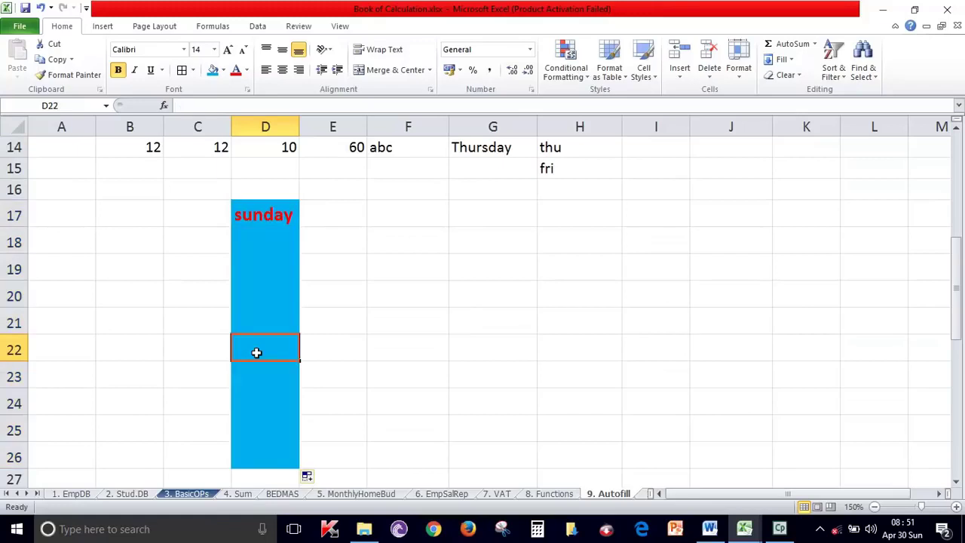
text(sfs)
key(Return)
text(sfs)
key(Return)
click(259, 450)
text(sf)
click(384, 376)
scroll(596, 387, up, 4)
drag(847, 497, 869, 496)
click(801, 175)
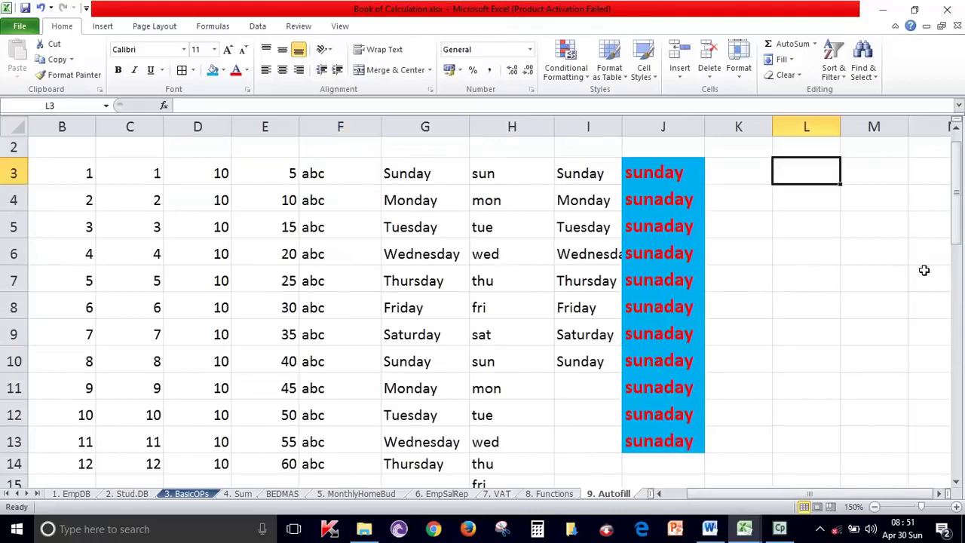
Step: Enter 'jan' in L3 and autofill it to L10, giving jan through aug
text(jan)
key(Return)
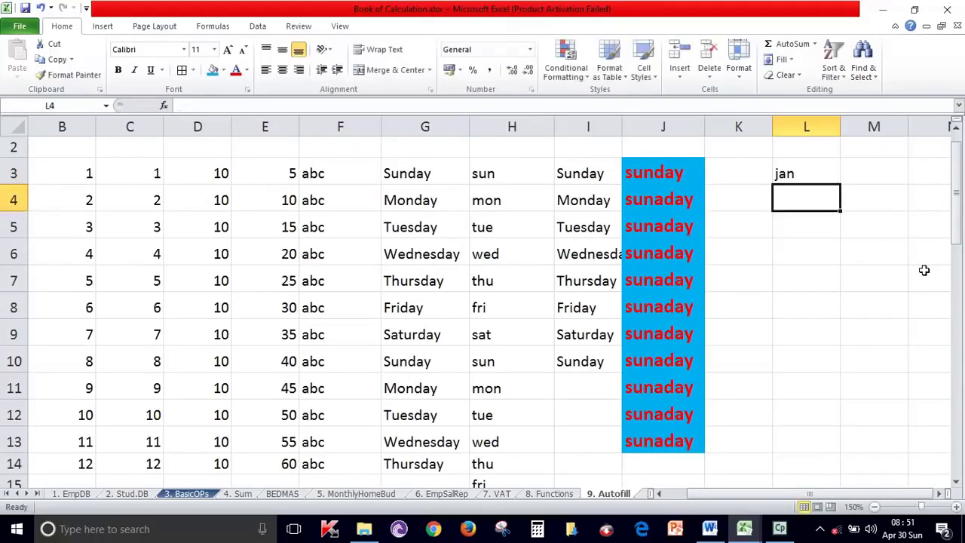
click(811, 184)
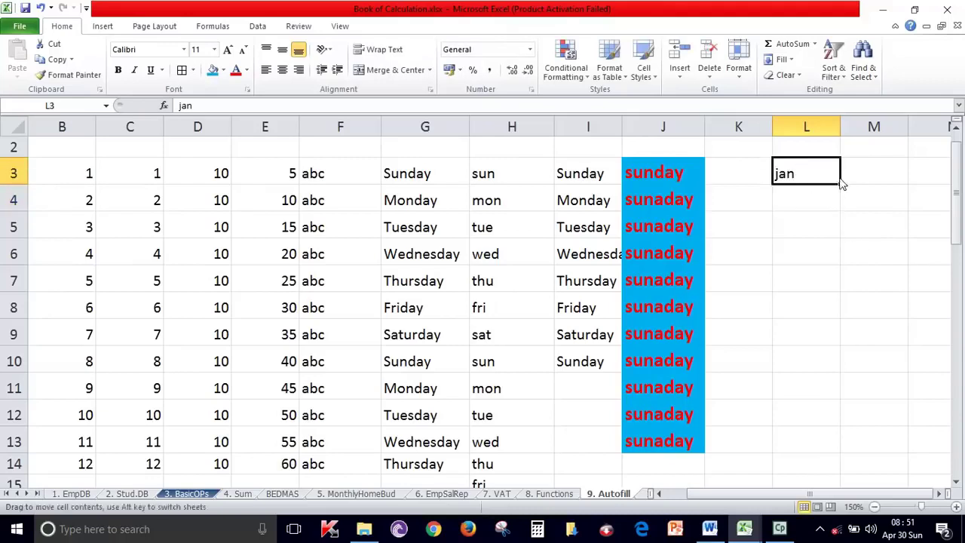
drag(840, 186, 841, 371)
Step: Enter 'january' in M3 and autofill it to M12, giving january through october
click(875, 169)
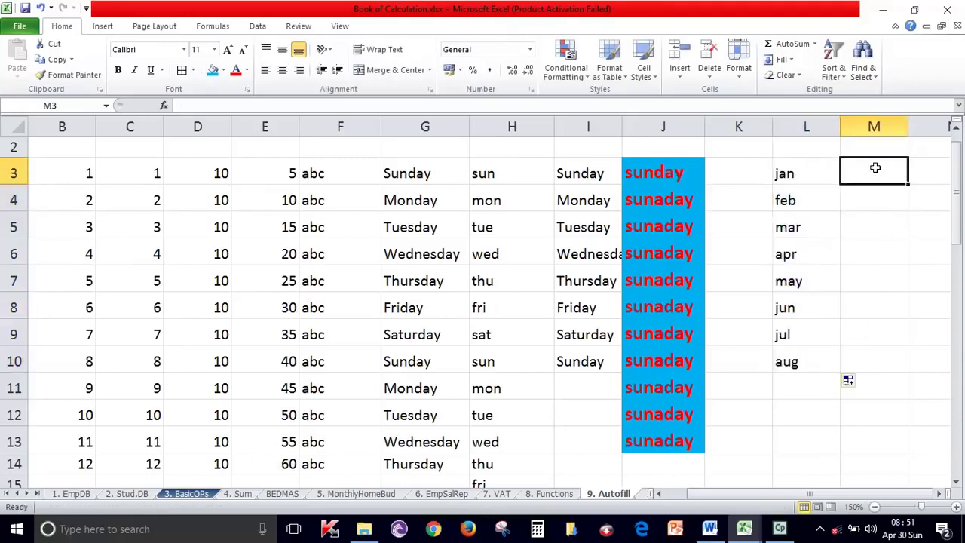
text(january)
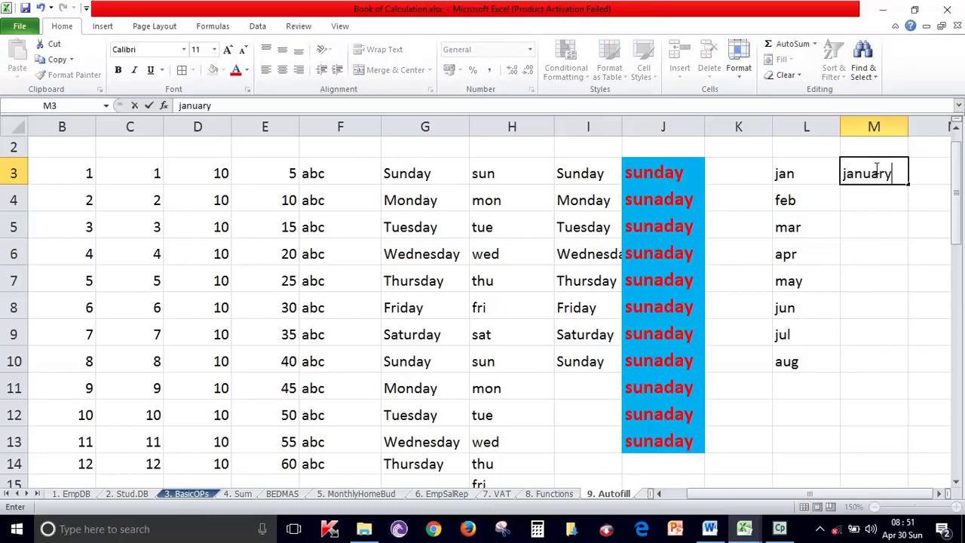
key(Return)
click(875, 169)
drag(909, 186, 930, 414)
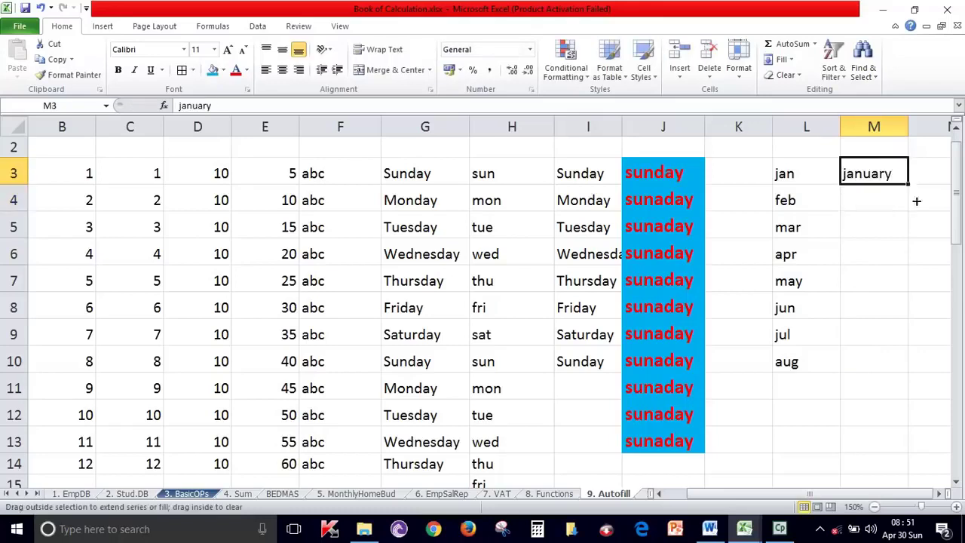
click(851, 476)
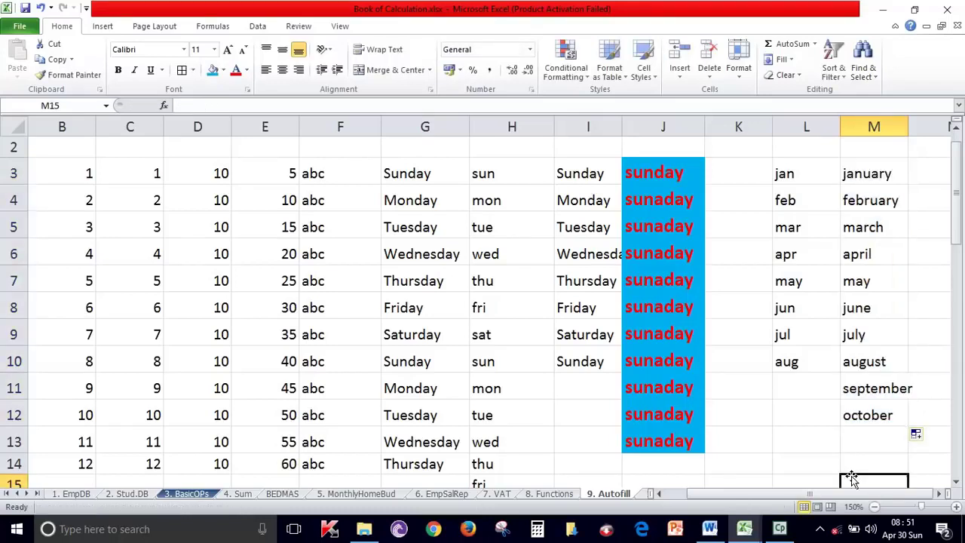
click(28, 494)
click(28, 494)
click(28, 494)
click(28, 494)
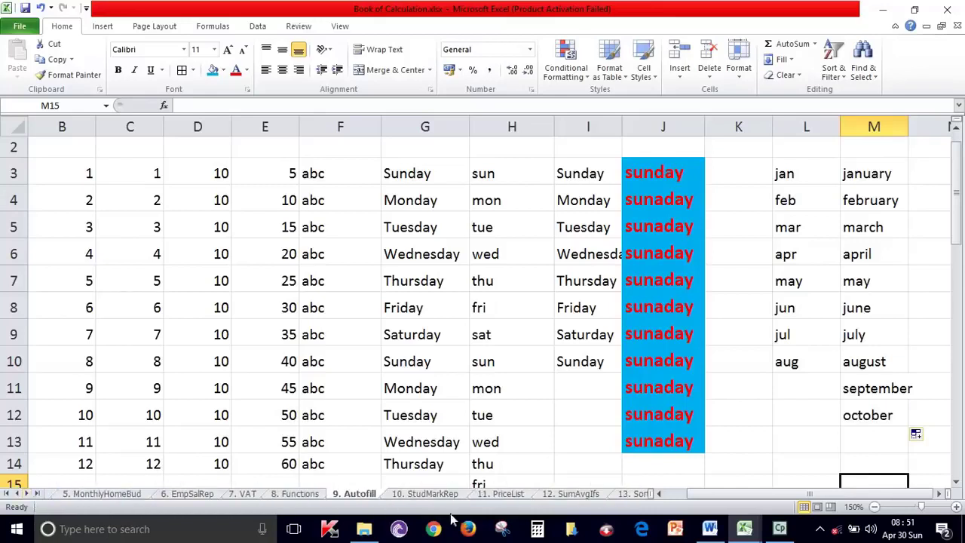
Step: On 10. StudMarkRep, widen columns A and B to show Reg. No and Stud. Name
click(455, 495)
click(487, 332)
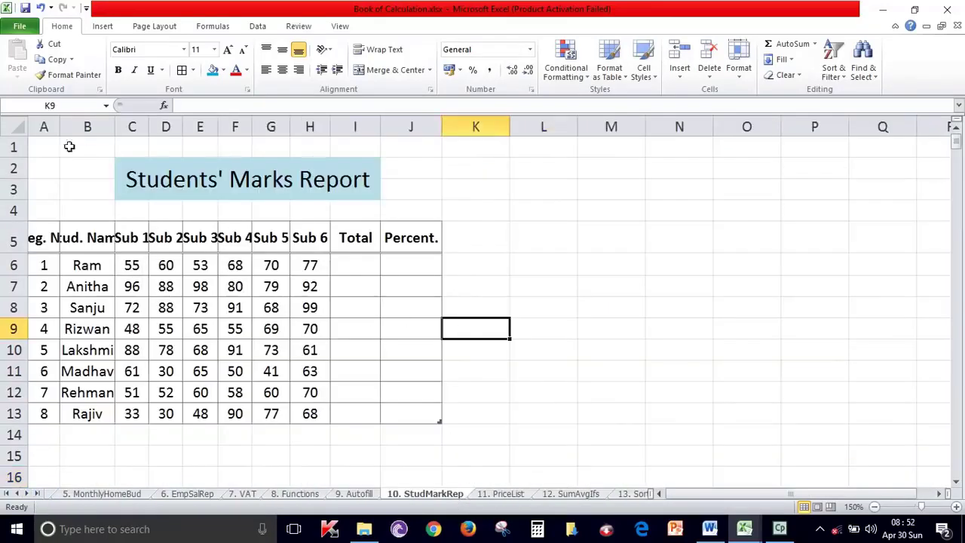
drag(58, 123, 90, 123)
drag(149, 125, 243, 125)
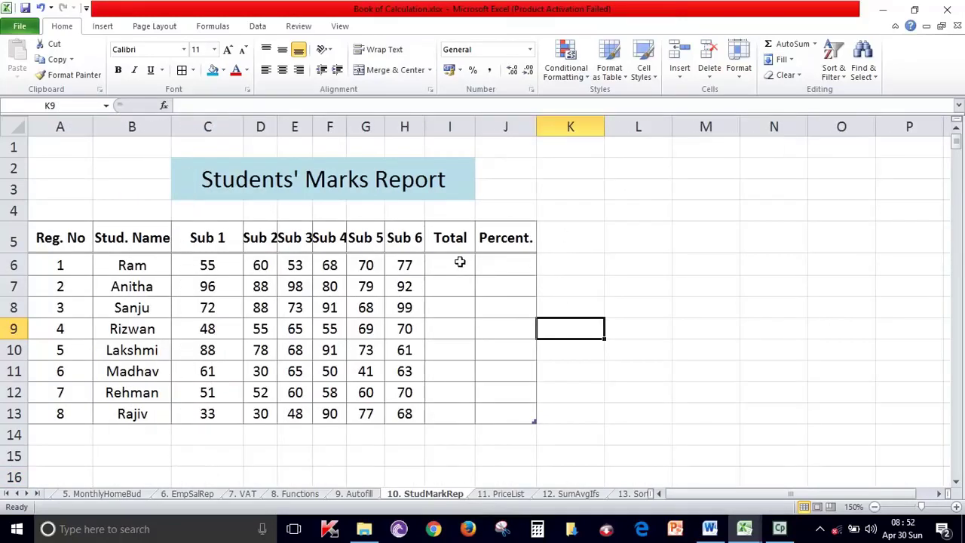
click(506, 266)
scroll(516, 308, down, 4)
scroll(516, 307, up, 4)
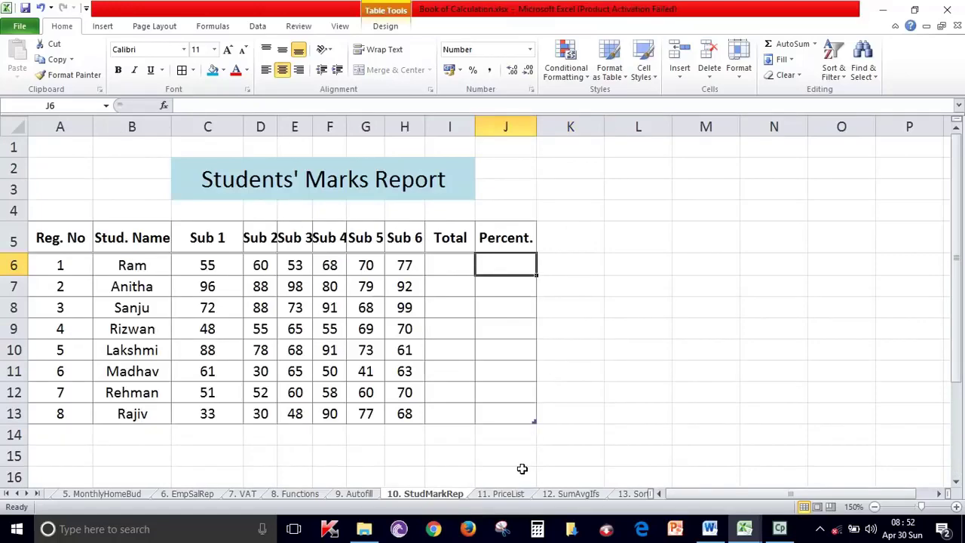
Step: Switch to the 11. PriceList sheet's Sales Report
click(500, 493)
scroll(636, 323, up, 4)
click(855, 417)
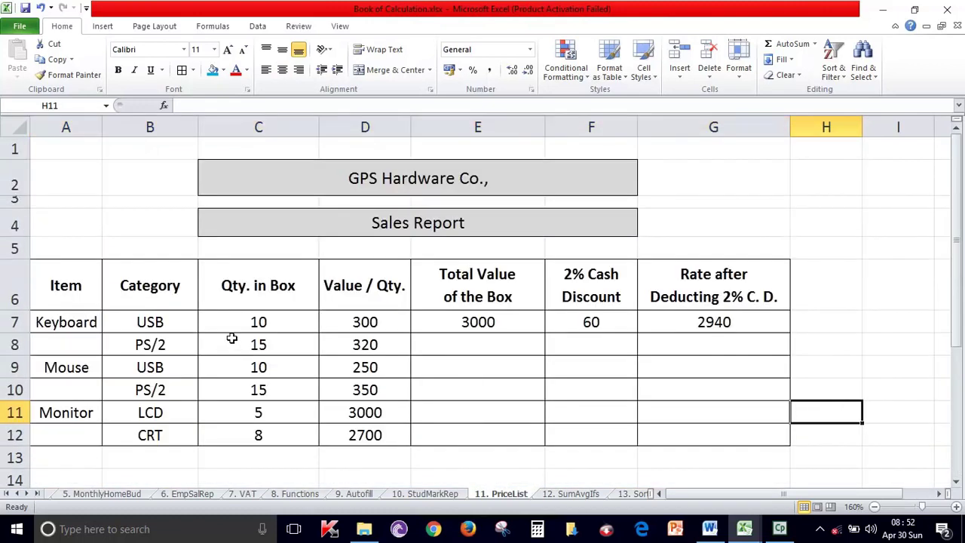
Step: Inspect the Sales Report items, categories and quantities, undoing an accidental move of C8's 15
click(436, 222)
click(76, 330)
click(83, 386)
click(90, 412)
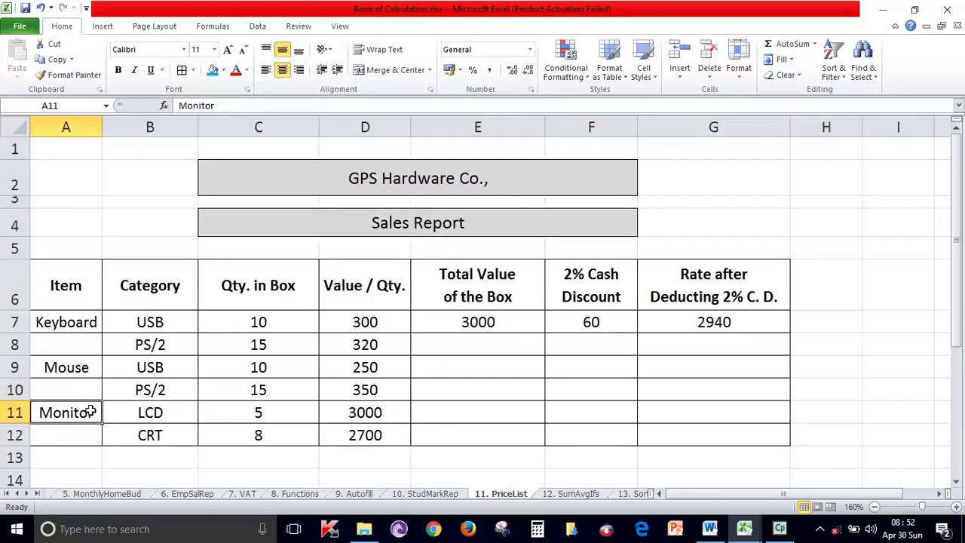
click(160, 322)
mouse_move(167, 324)
mouse_down()
mouse_move(143, 390)
mouse_move(144, 431)
mouse_up()
click(136, 422)
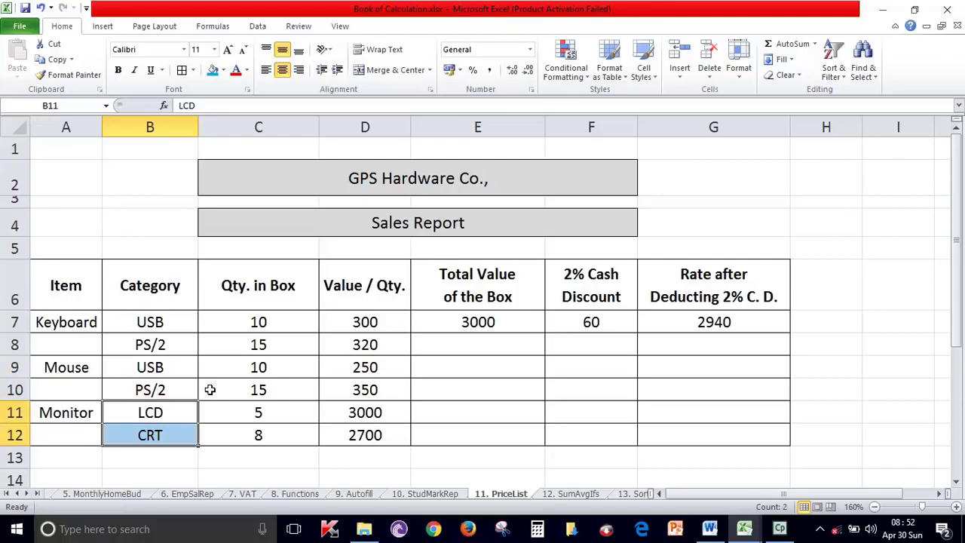
click(266, 323)
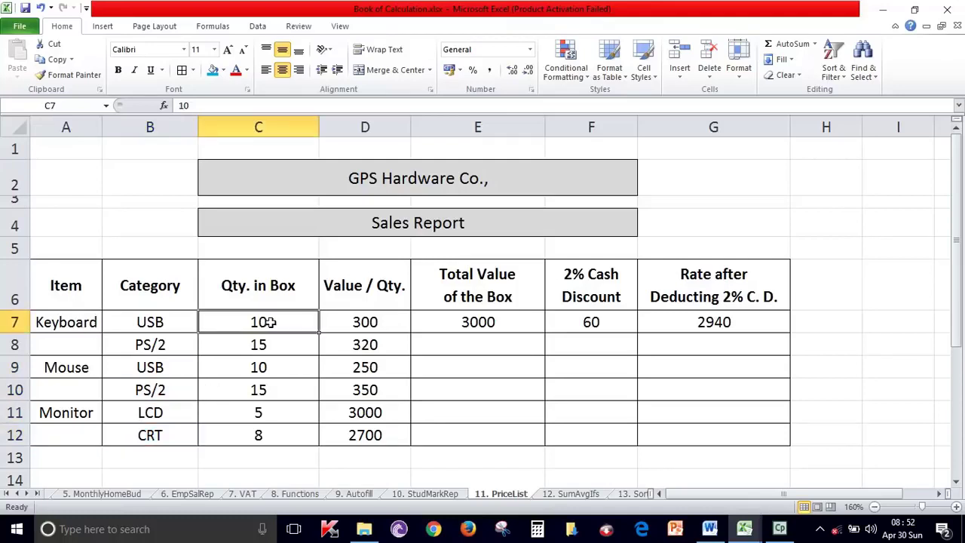
click(282, 290)
click(280, 324)
click(291, 346)
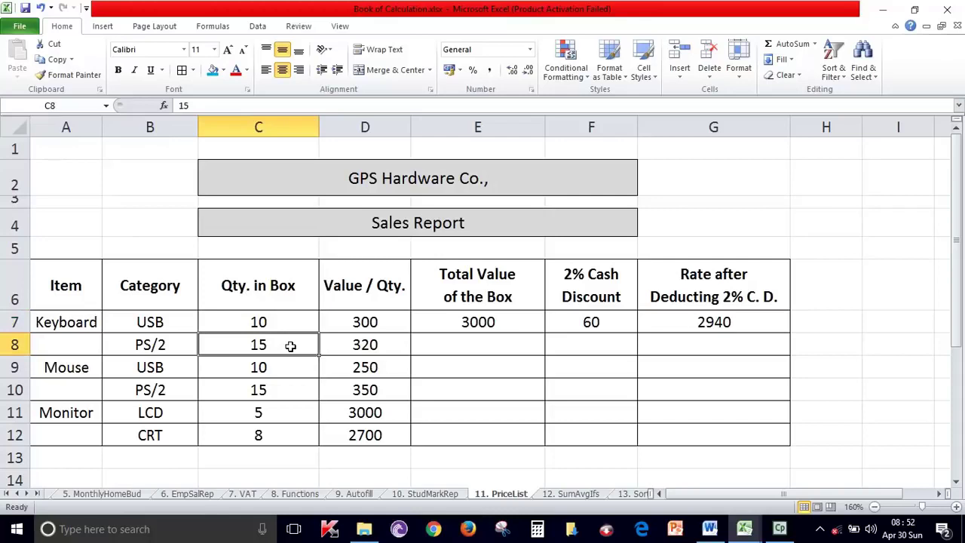
drag(290, 346, 291, 447)
click(444, 300)
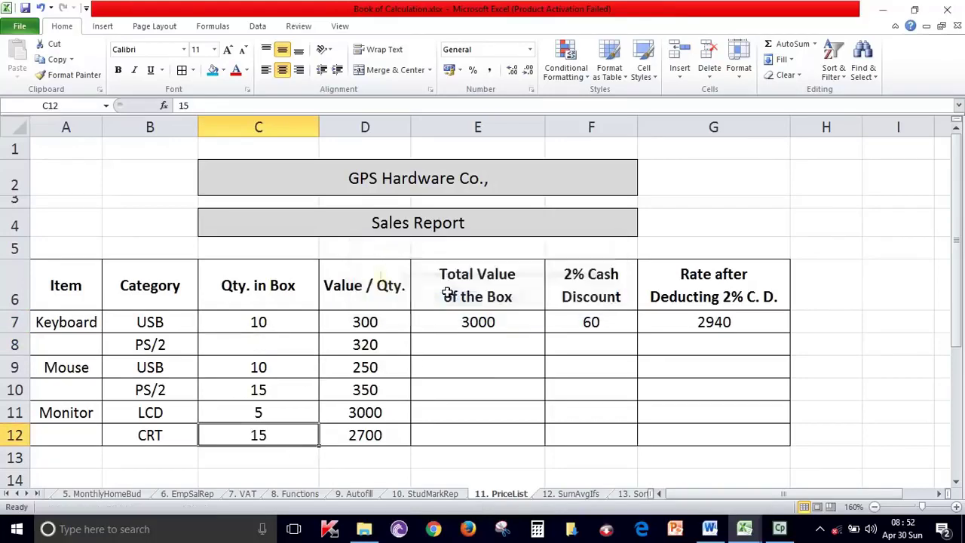
key(ctrl+z)
Step: Review the E7, F7 and G7 formulas, then clear E7:G7
click(343, 386)
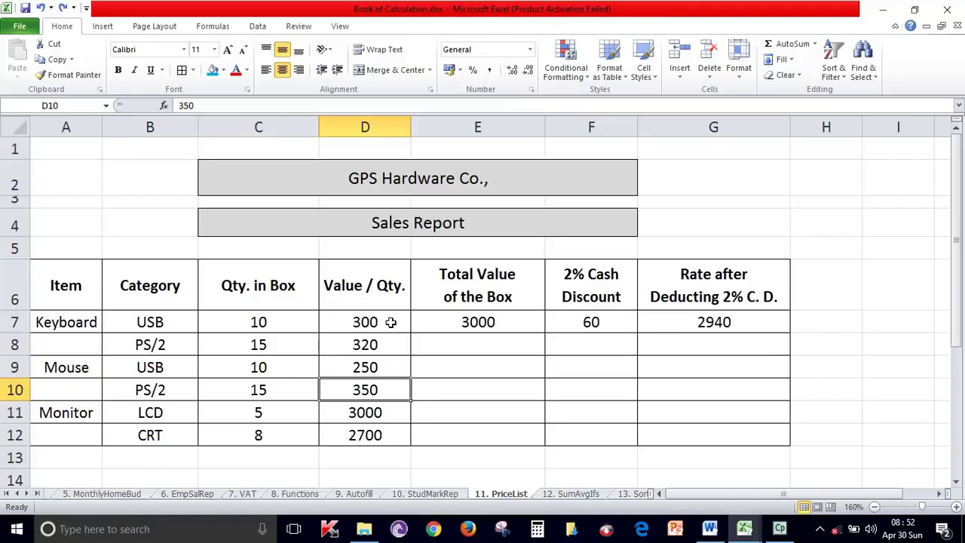
click(399, 323)
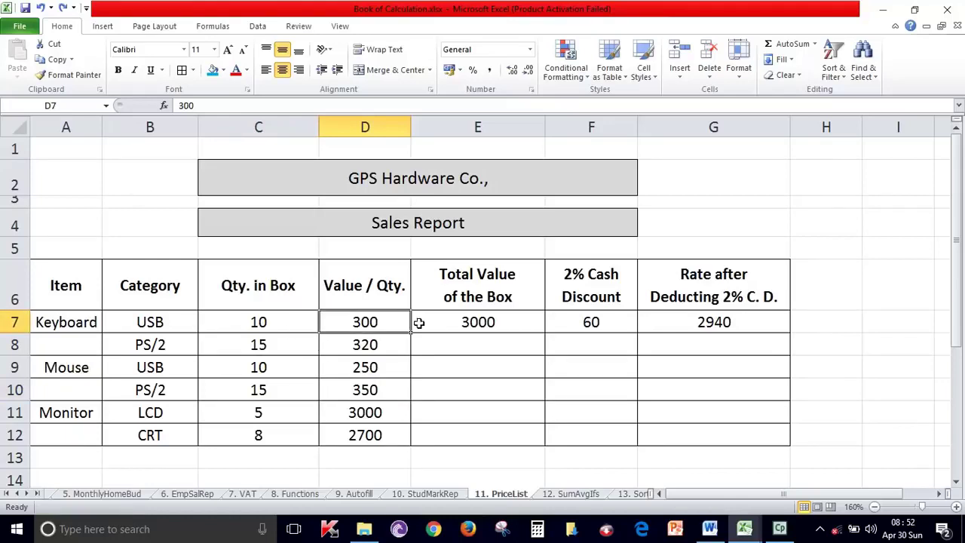
click(488, 323)
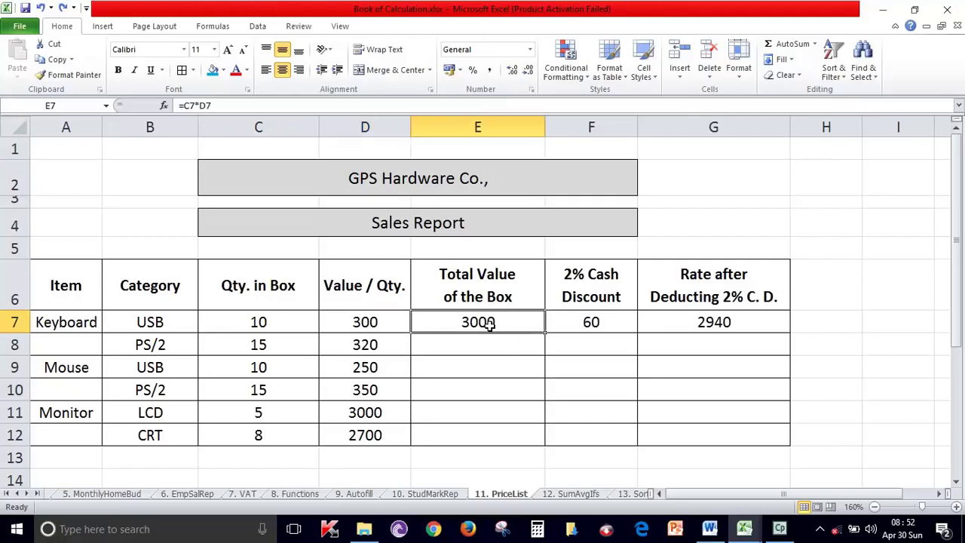
click(295, 321)
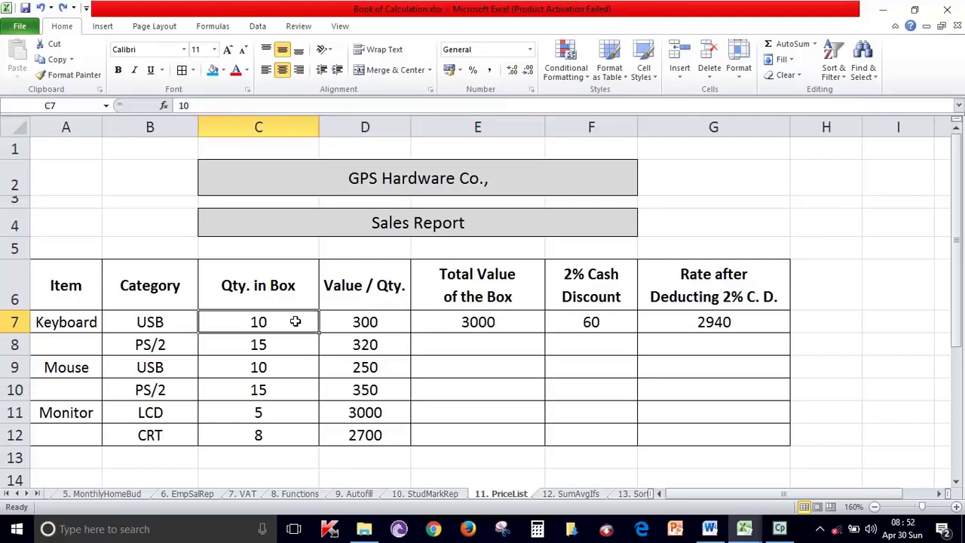
click(401, 320)
click(479, 322)
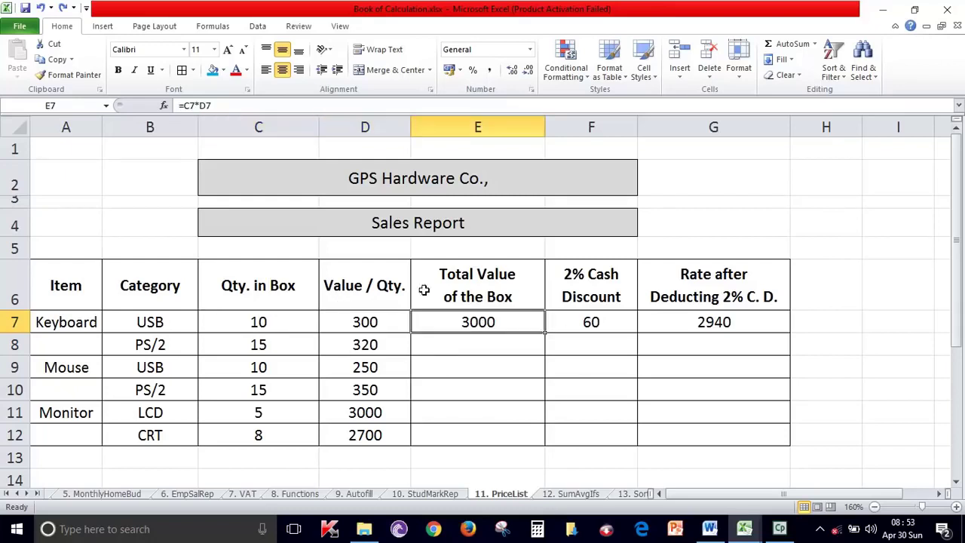
drag(261, 323, 357, 323)
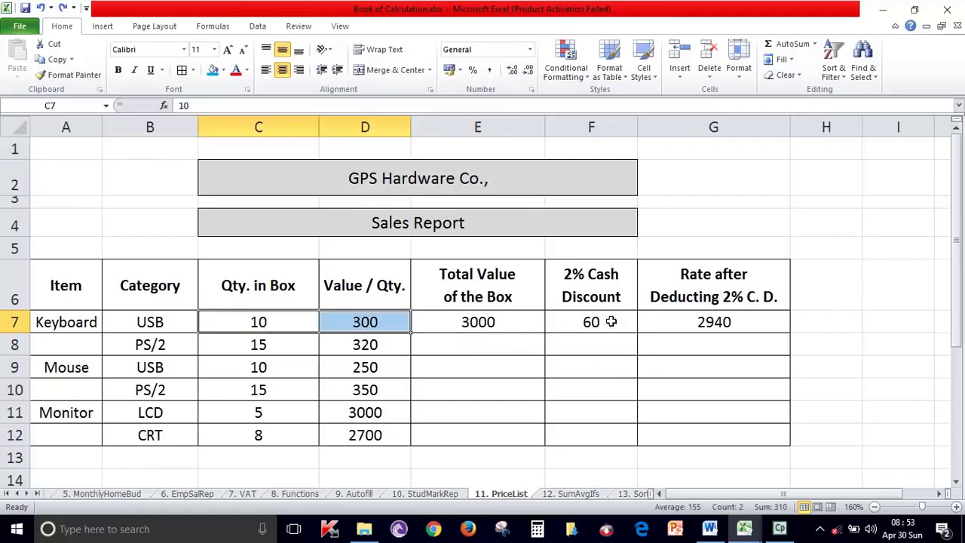
click(611, 322)
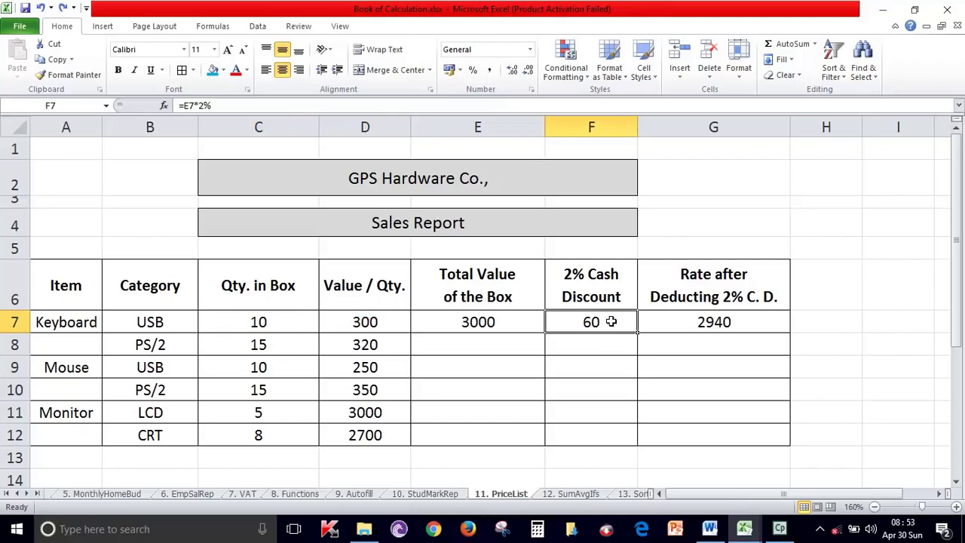
click(465, 328)
click(617, 324)
click(725, 322)
drag(489, 322, 768, 313)
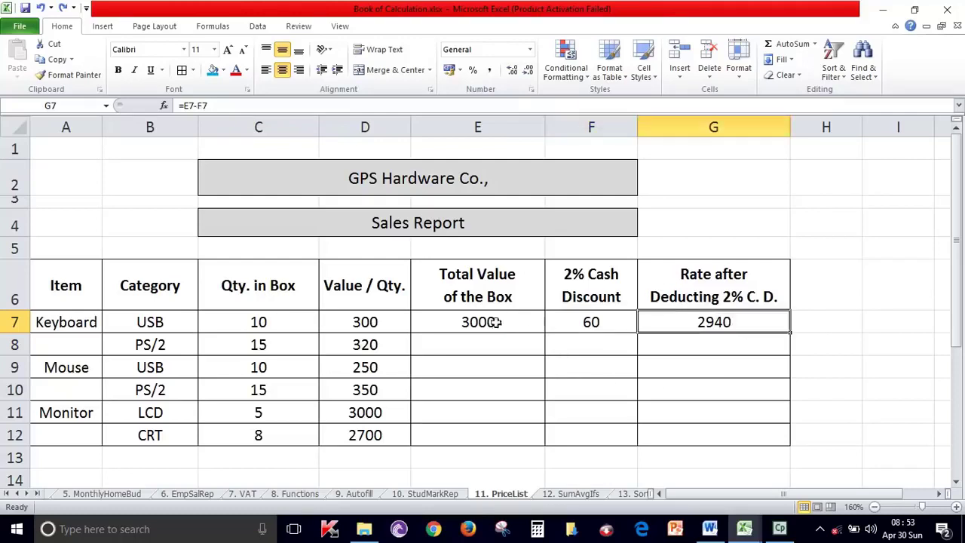
key(Delete)
Step: Enter =C7*D7 in E7 and fill it down to E12 for box totals 3000 to 21600
click(523, 388)
click(494, 313)
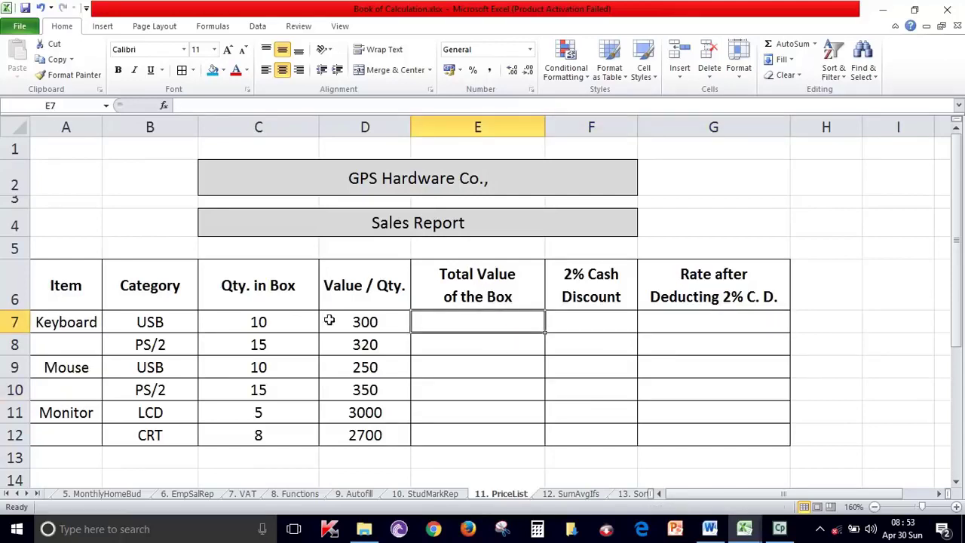
click(282, 322)
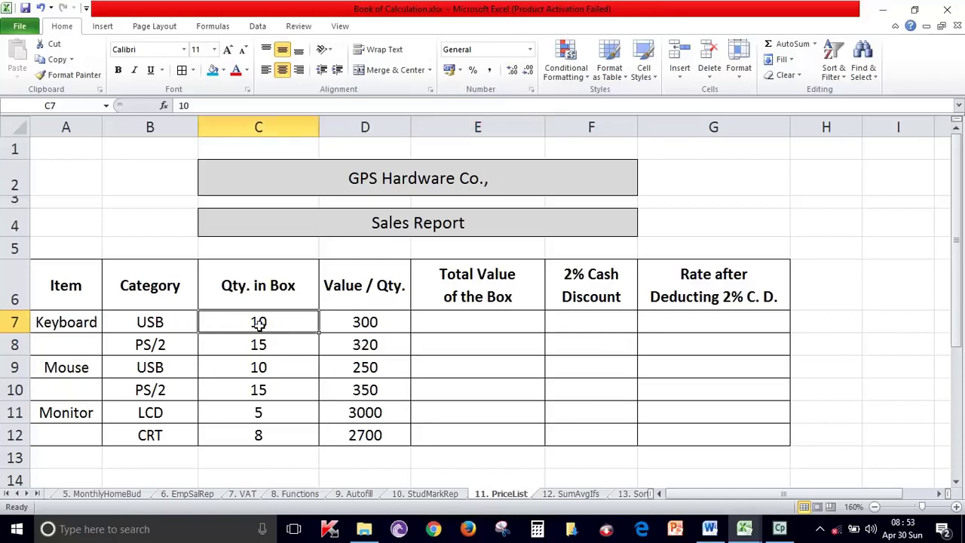
click(386, 323)
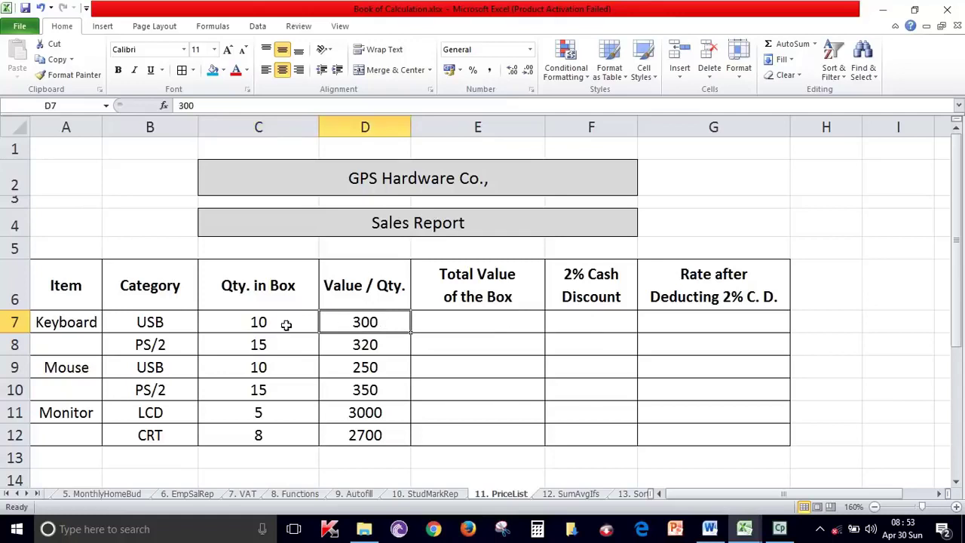
click(471, 315)
text(=)
click(296, 330)
text(*)
click(363, 321)
key(Return)
click(520, 329)
drag(544, 332, 538, 453)
Step: Enter =E7*2% in F7 and fill it down to F12 for discounts 60 to 432
click(574, 329)
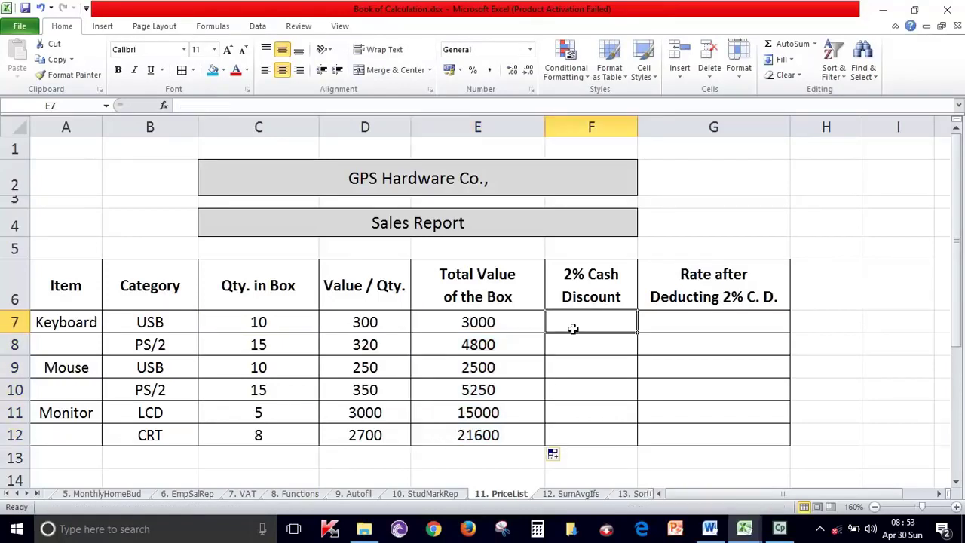
text(=)
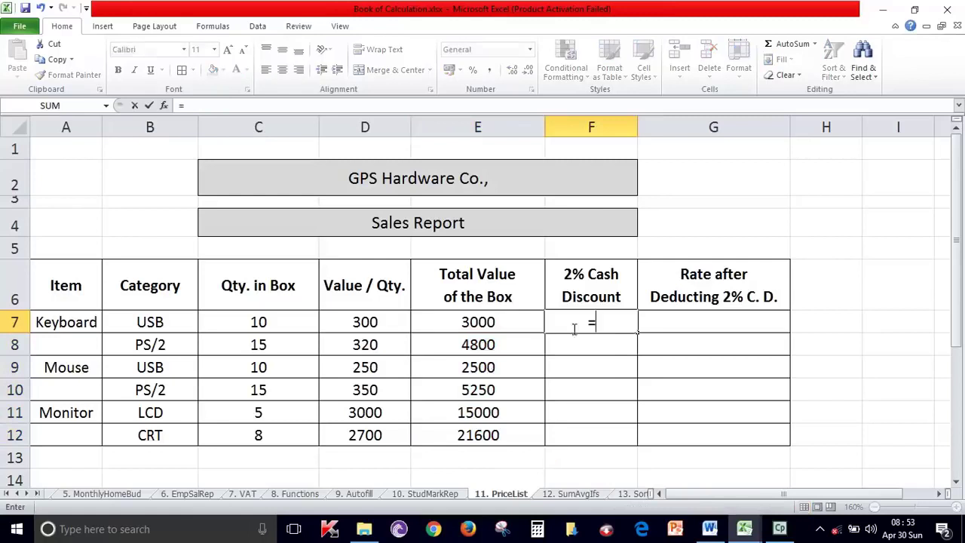
click(494, 323)
text(*2)
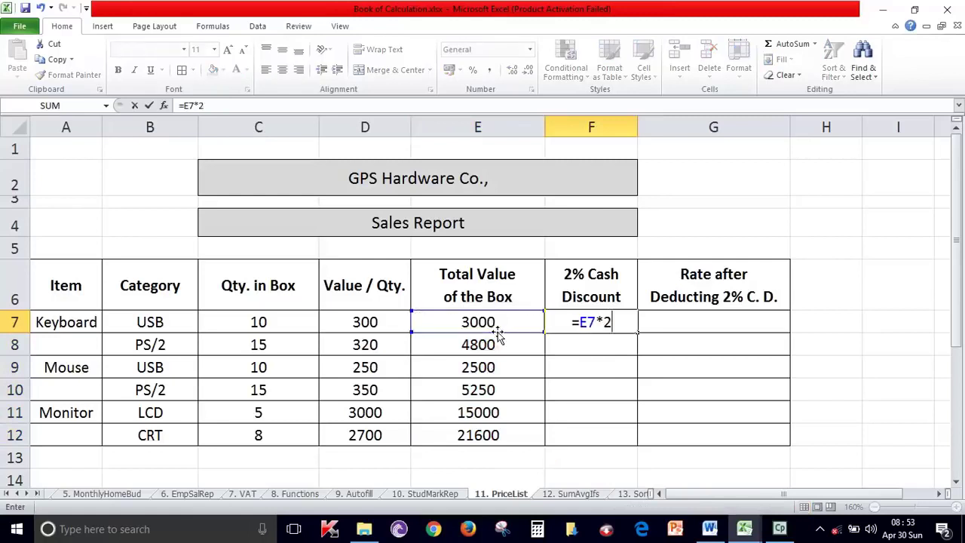
text(%)
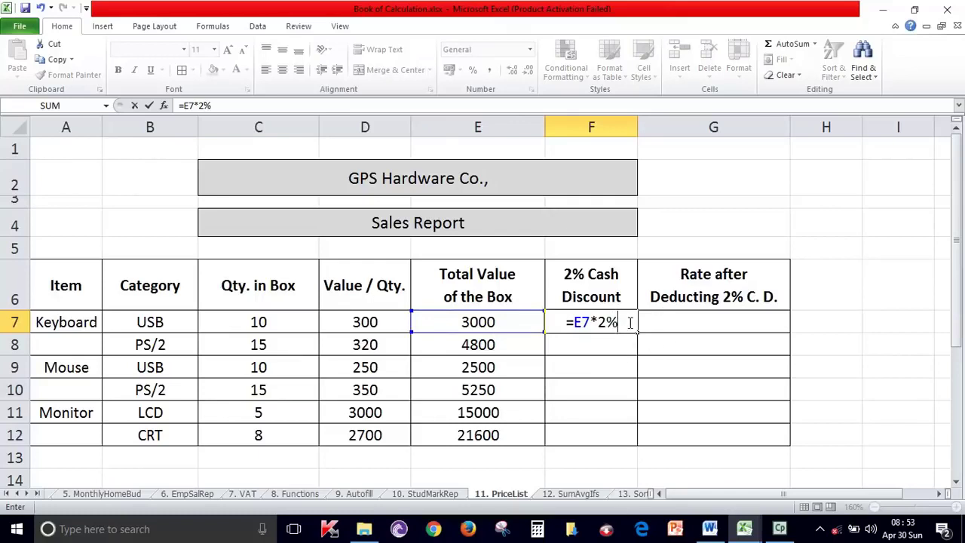
key(ctrl+Return)
drag(638, 334, 641, 445)
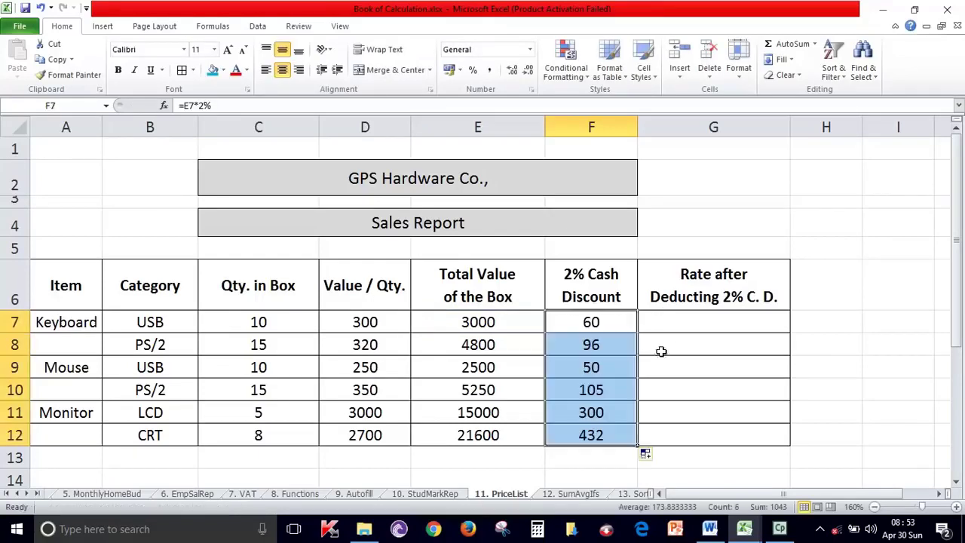
Step: Enter =E7-F7 in G7 and fill it down to G12, giving 2940 to 21168
click(709, 323)
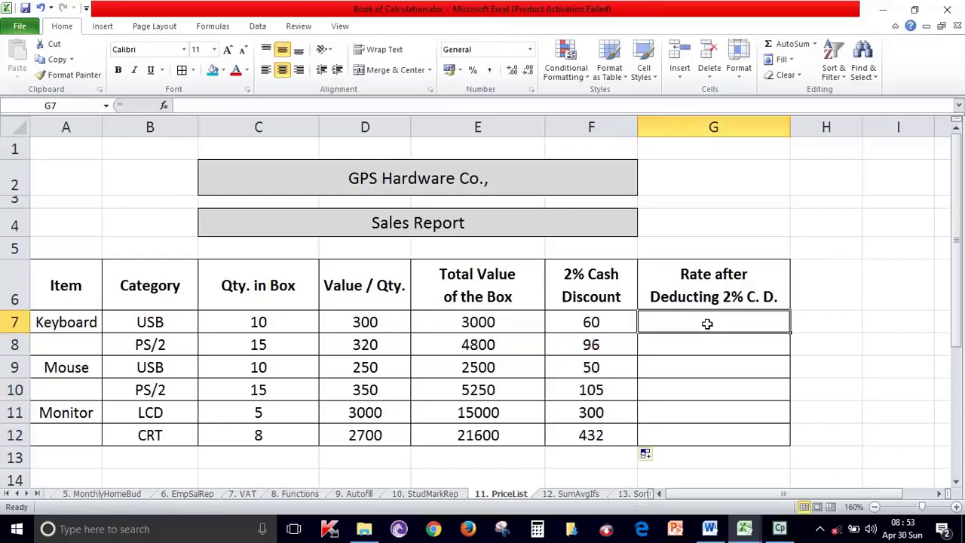
click(615, 322)
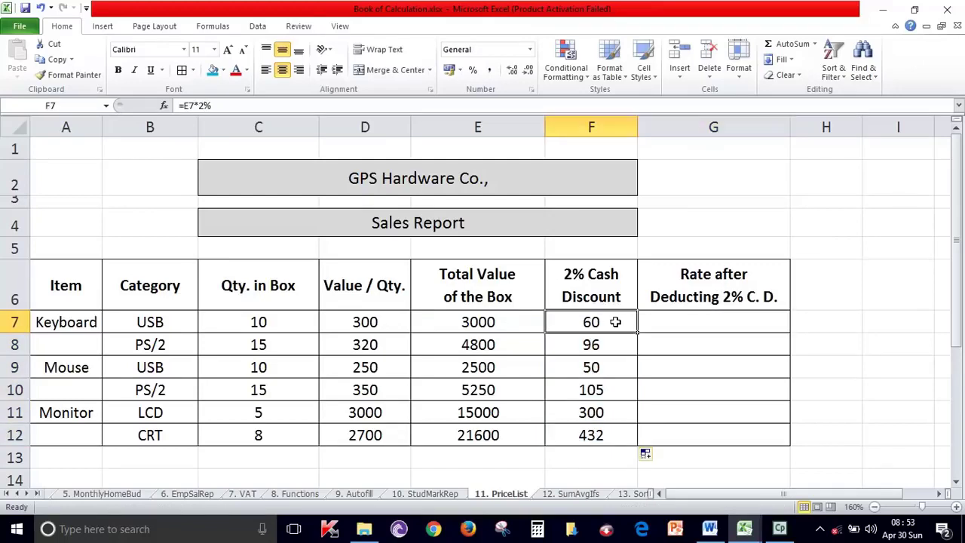
click(517, 324)
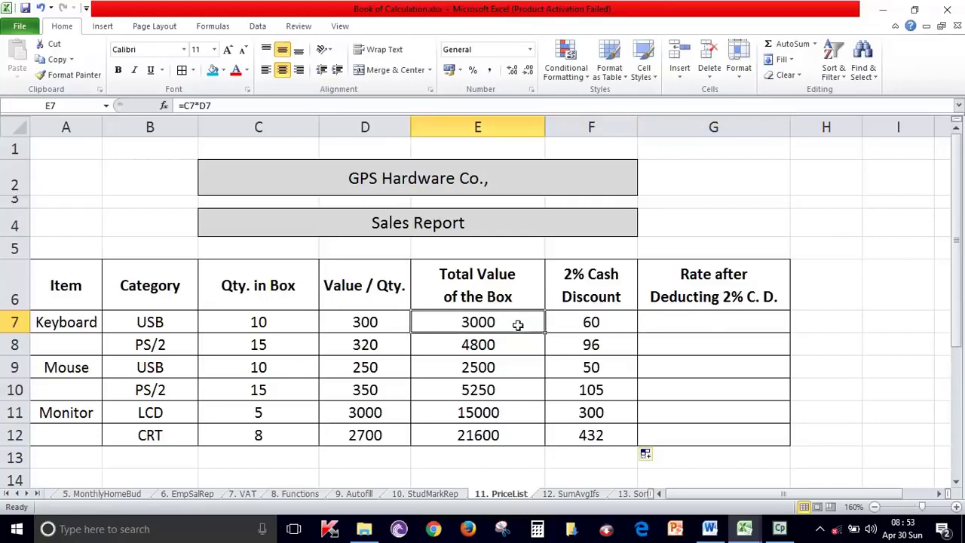
click(711, 323)
text(=)
click(513, 325)
text(-)
click(587, 321)
key(Return)
click(694, 322)
drag(790, 332, 772, 442)
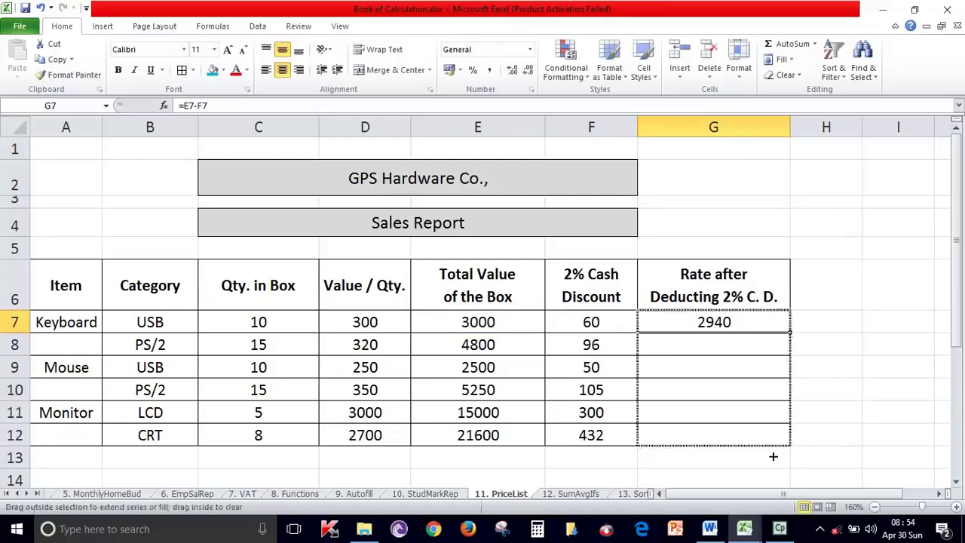
Step: Verify the E, F and G formulas, then go to the 12. SumAvgIfs sheet
click(818, 315)
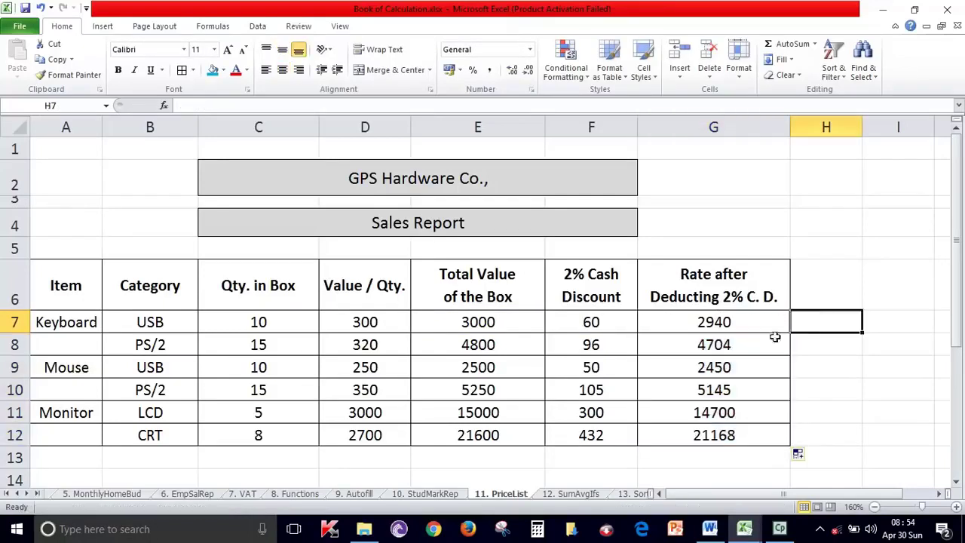
click(505, 325)
click(616, 326)
click(744, 337)
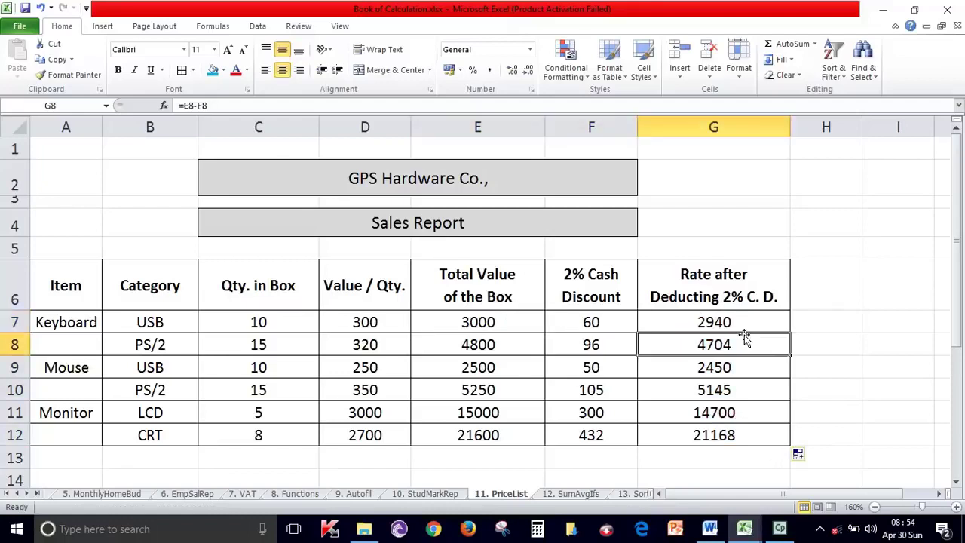
click(744, 321)
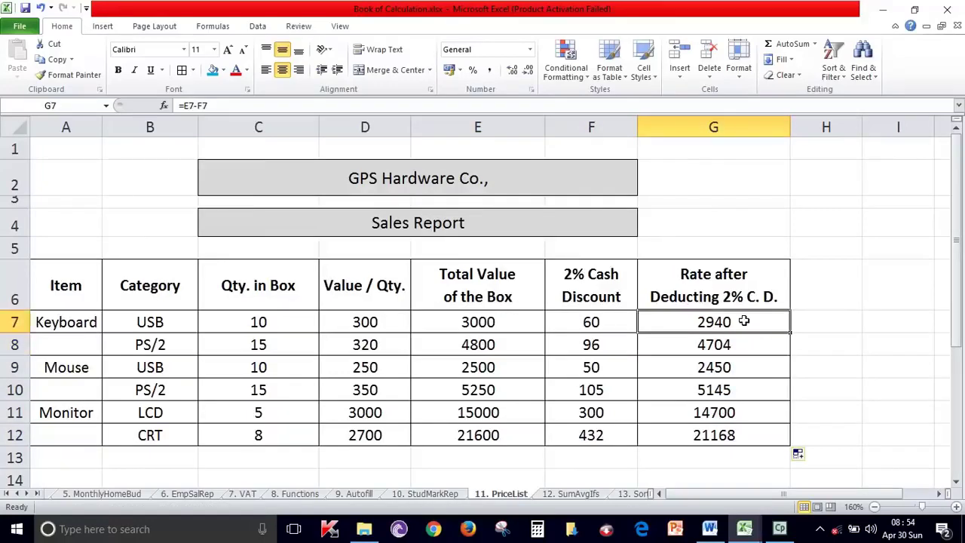
scroll(743, 321, down, 3)
scroll(743, 322, down, 4)
scroll(744, 321, up, 7)
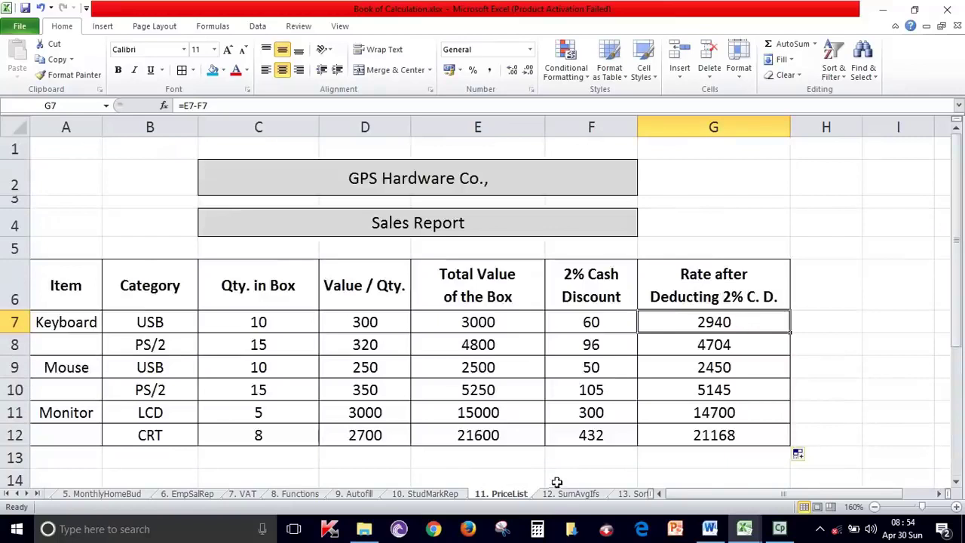
click(573, 493)
scroll(579, 403, down, 1)
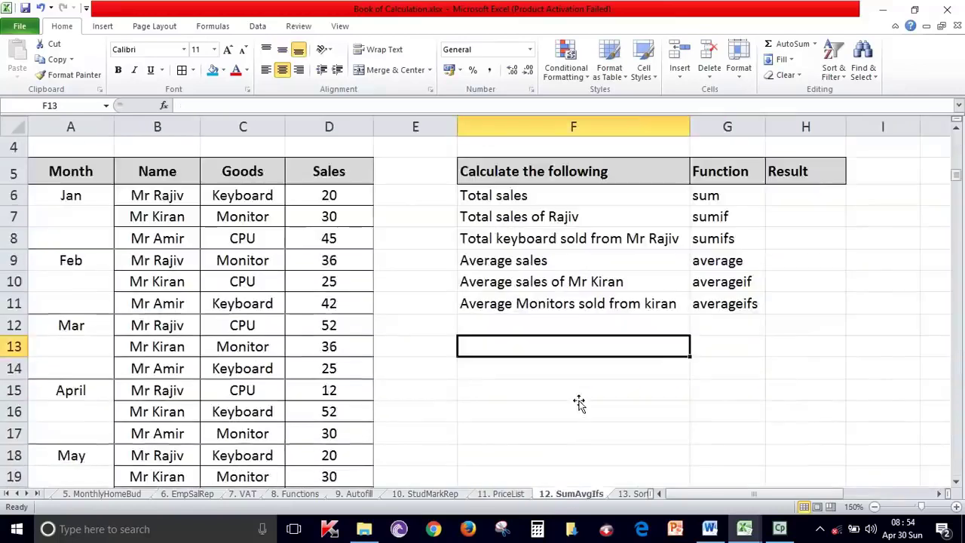
scroll(580, 404, up, 1)
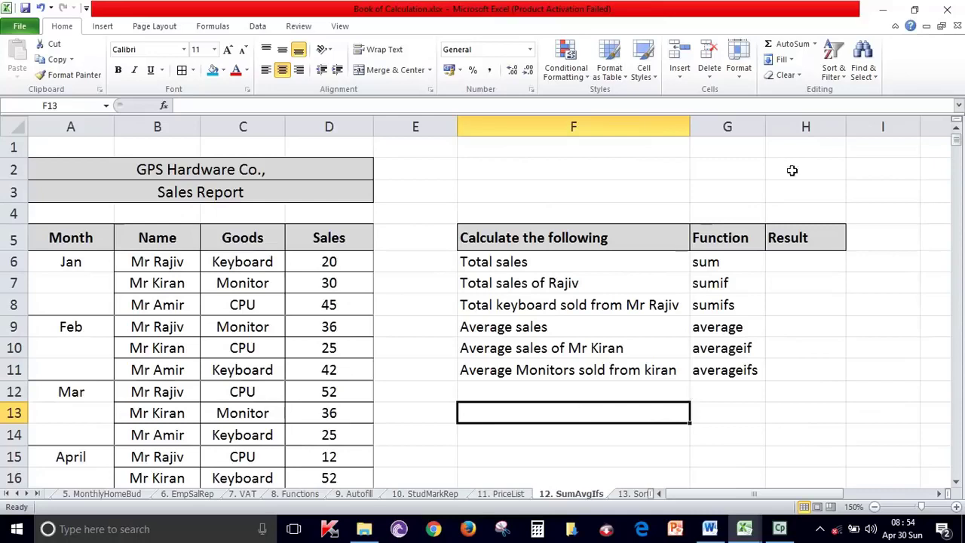
drag(765, 128, 793, 128)
click(747, 264)
click(747, 287)
click(753, 310)
click(749, 329)
click(755, 353)
click(764, 369)
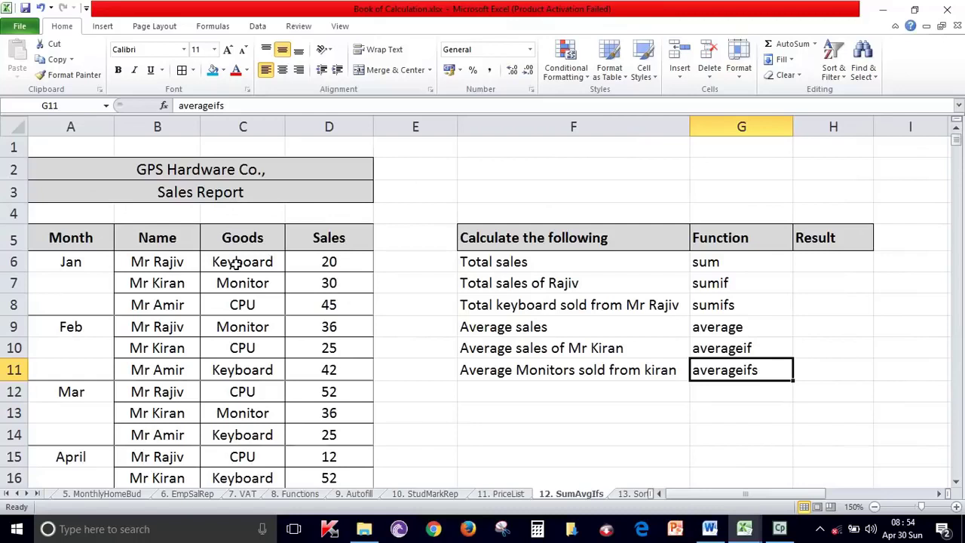
click(478, 405)
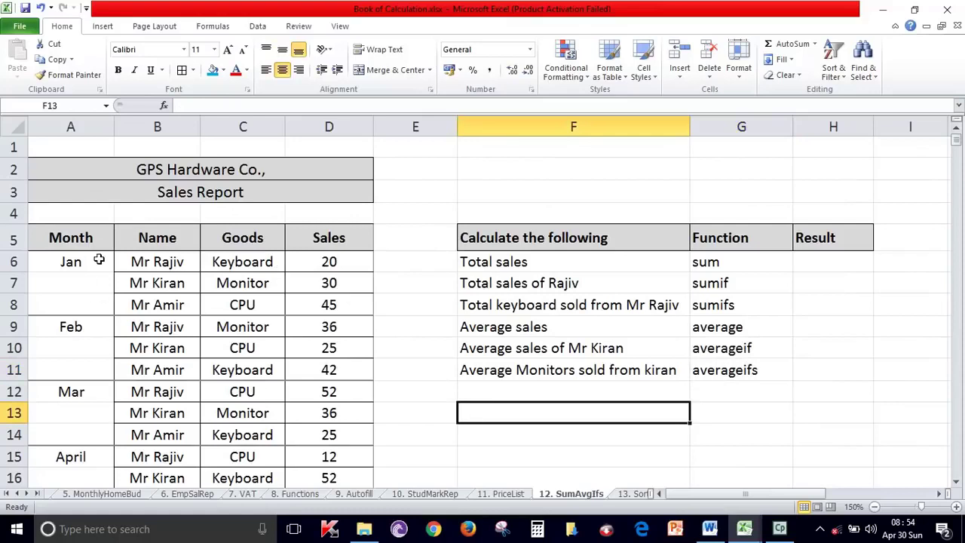
drag(95, 258, 100, 310)
drag(94, 256, 103, 304)
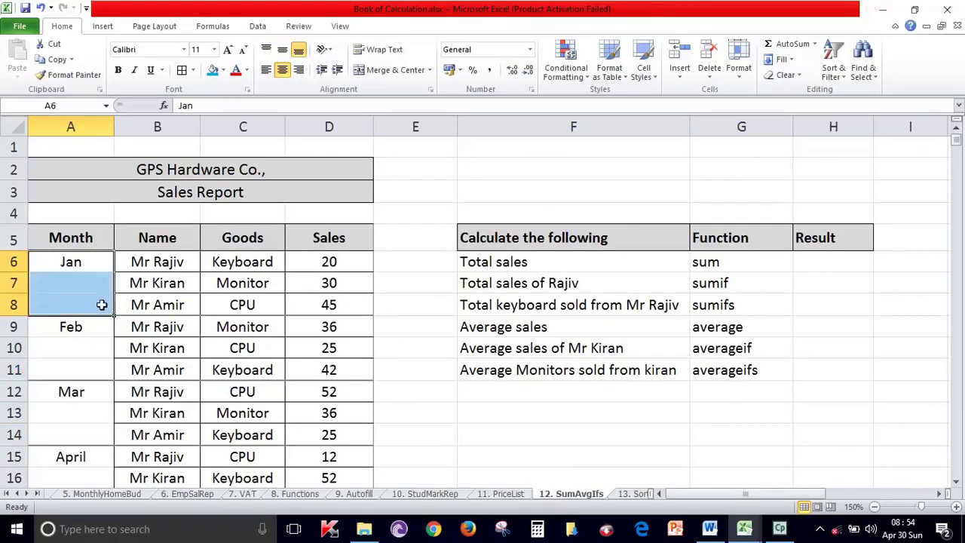
click(256, 320)
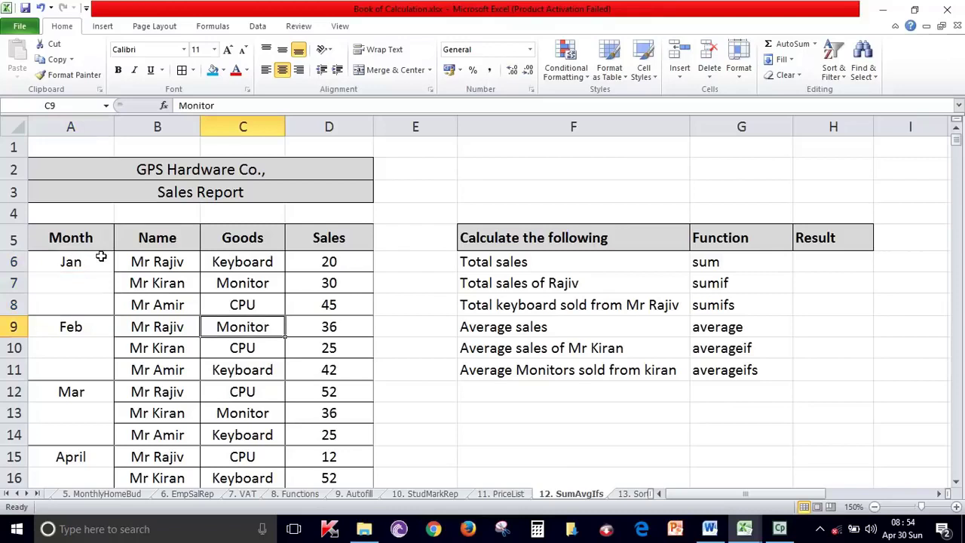
drag(101, 257, 95, 298)
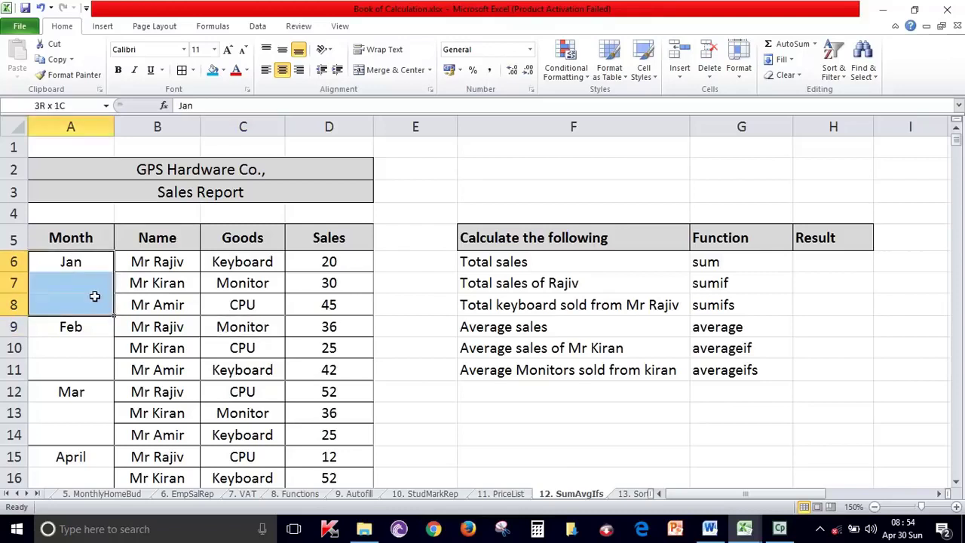
click(238, 298)
click(215, 193)
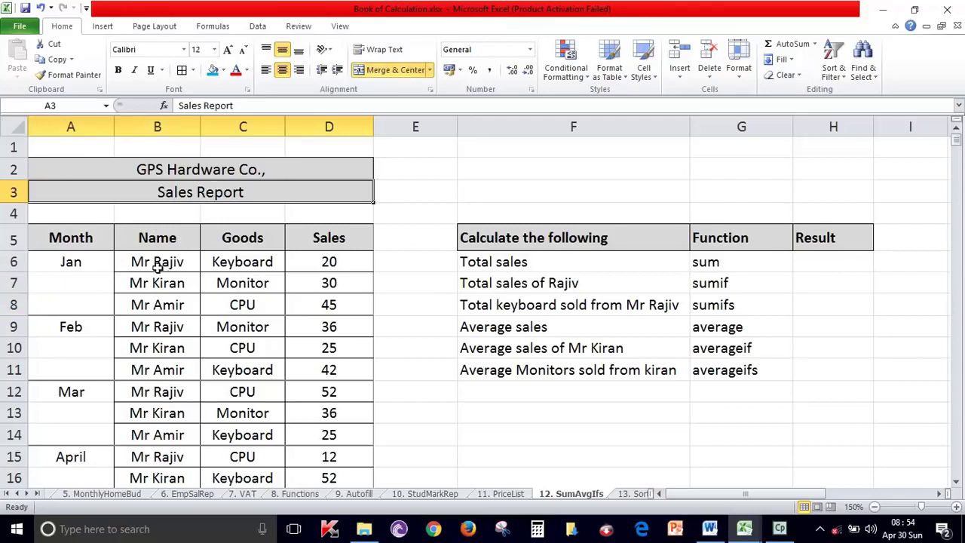
drag(157, 266, 153, 306)
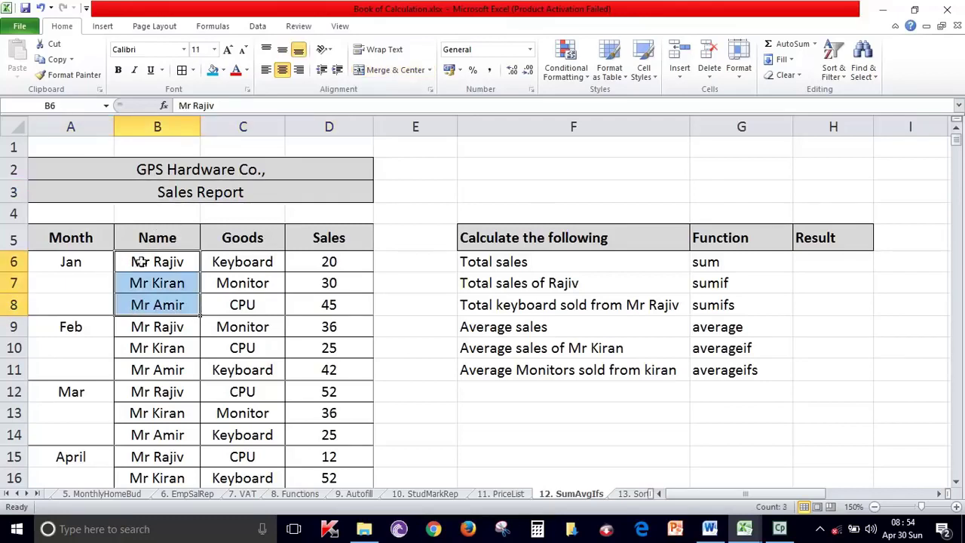
click(268, 263)
drag(268, 262, 269, 308)
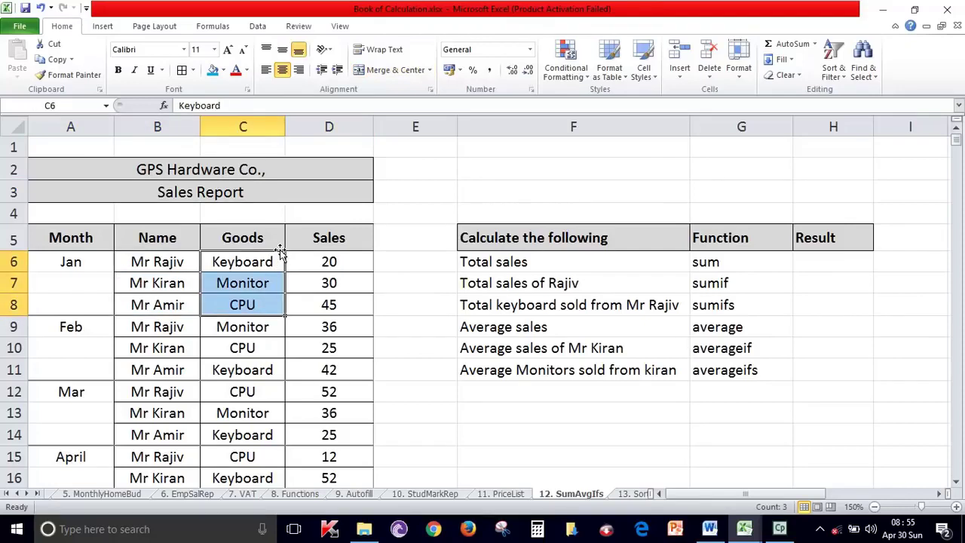
drag(343, 261, 352, 308)
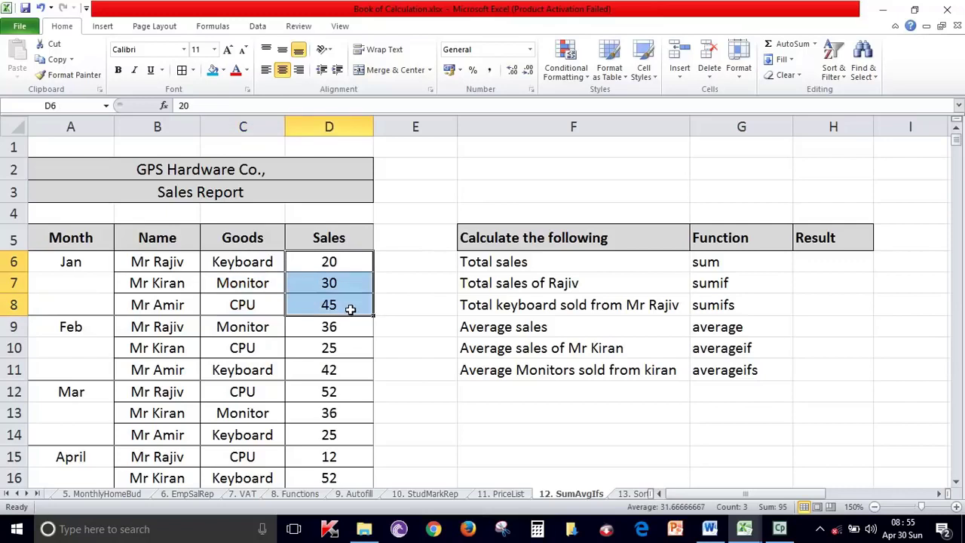
mouse_move(64, 260)
mouse_down()
mouse_move(141, 283)
mouse_move(334, 308)
mouse_up()
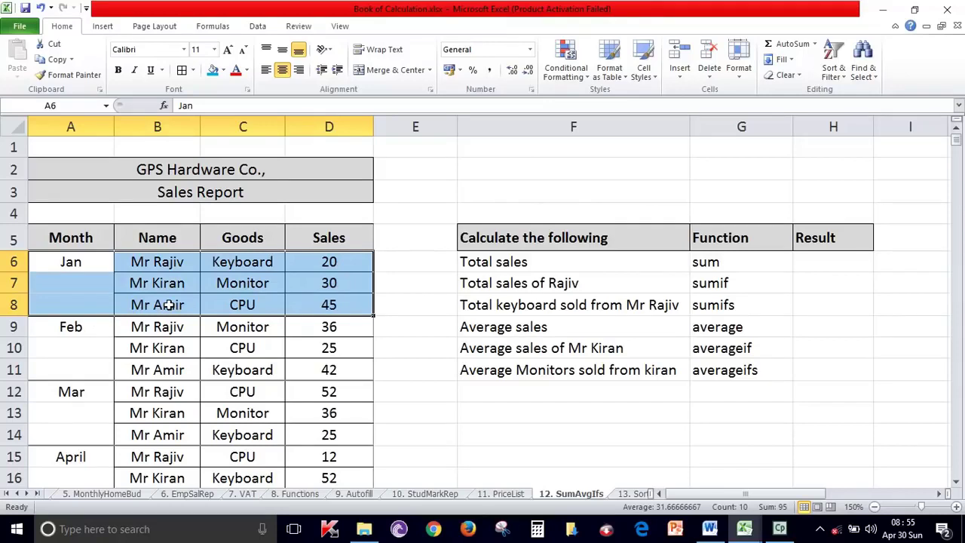
drag(13, 329, 162, 363)
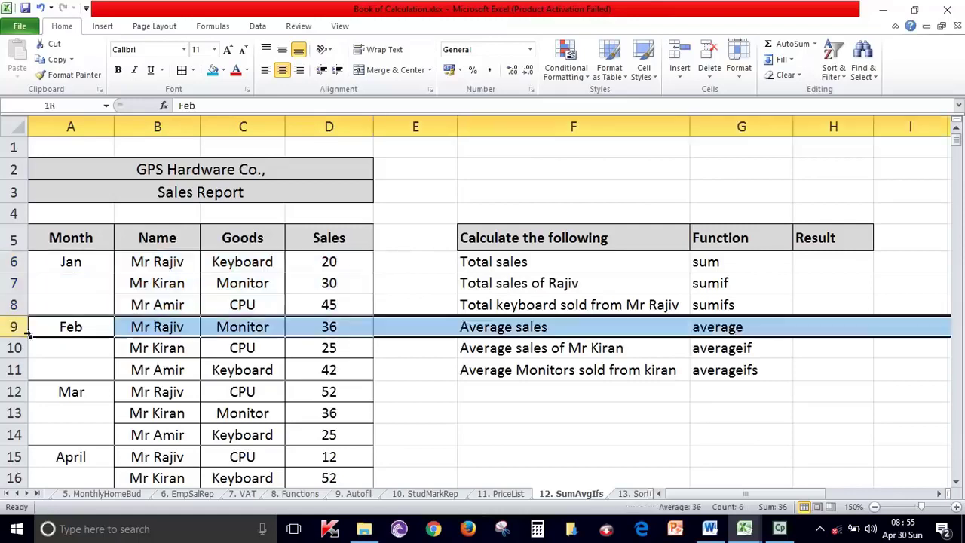
click(163, 364)
drag(38, 336, 309, 375)
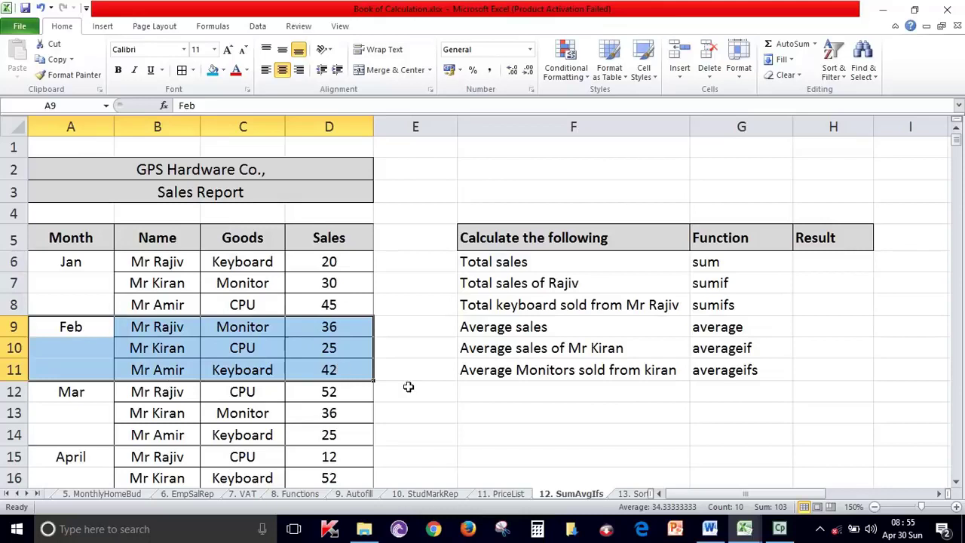
scroll(408, 387, down, 1)
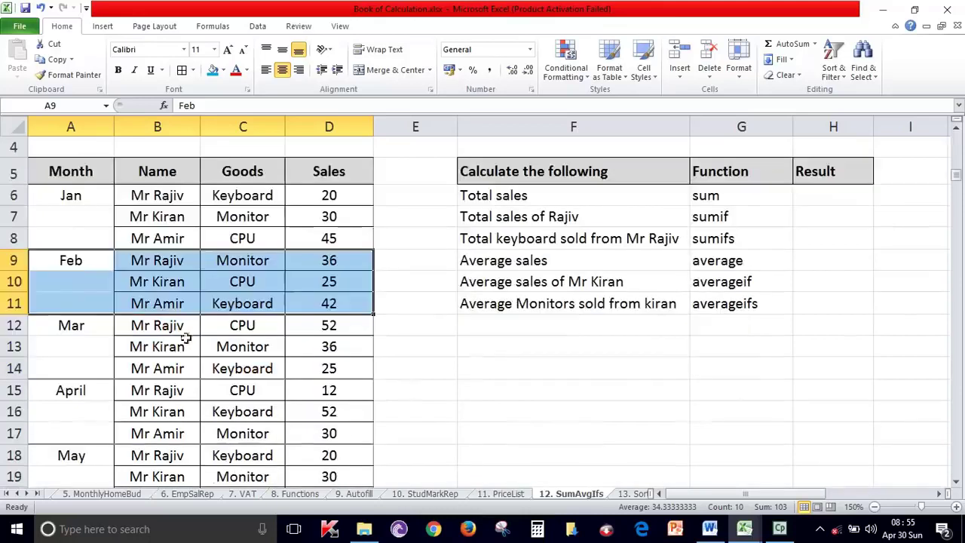
drag(162, 325, 329, 367)
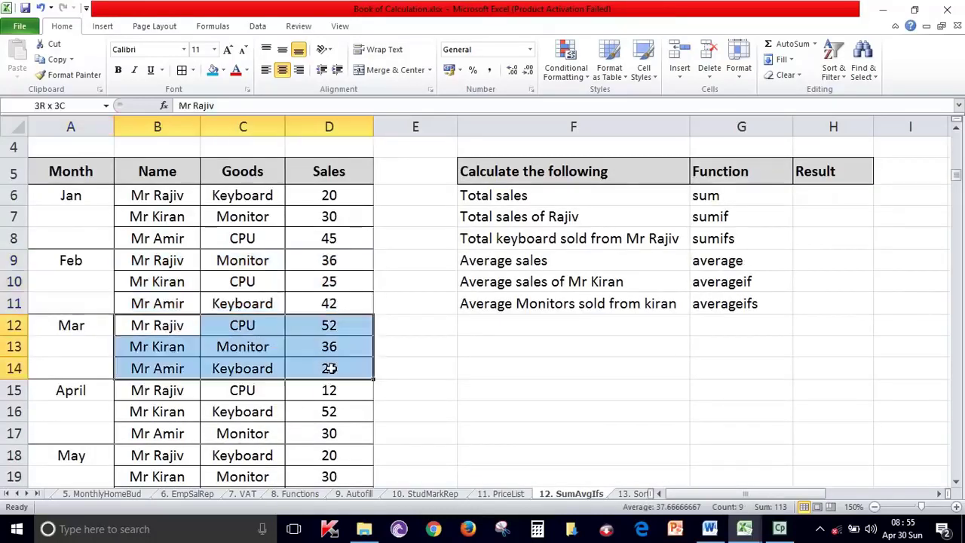
scroll(328, 367, down, 1)
scroll(329, 366, down, 1)
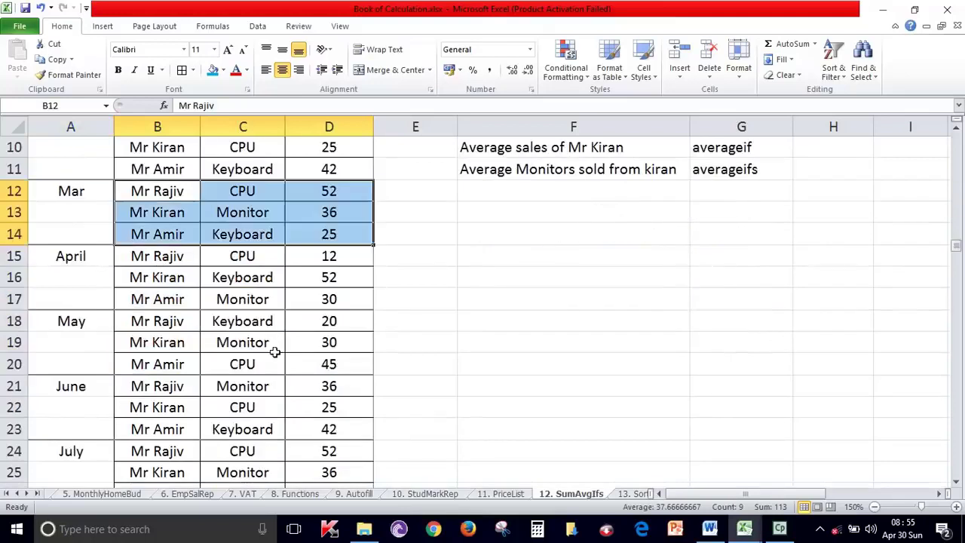
scroll(275, 353, down, 1)
scroll(275, 354, down, 3)
scroll(287, 337, up, 4)
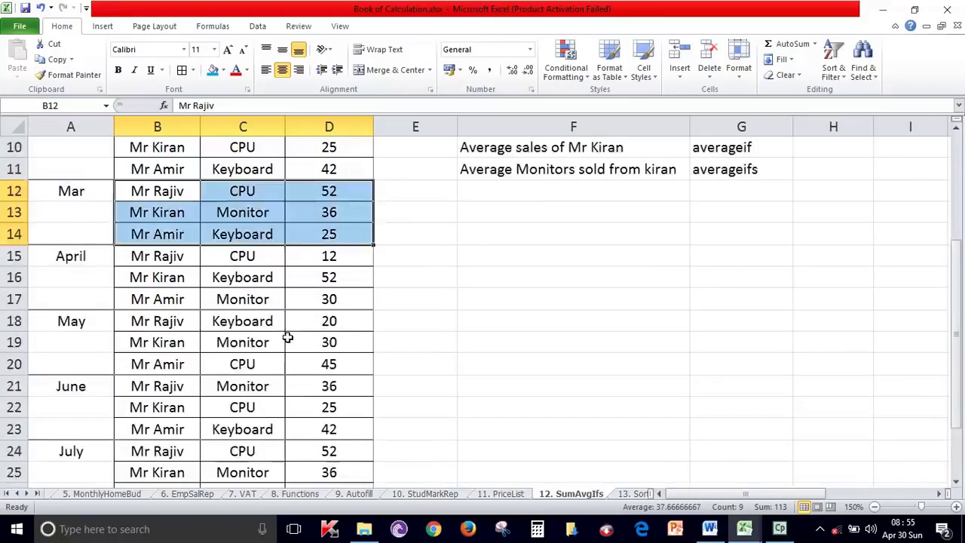
scroll(287, 337, up, 2)
click(275, 427)
scroll(275, 427, down, 3)
scroll(275, 427, up, 3)
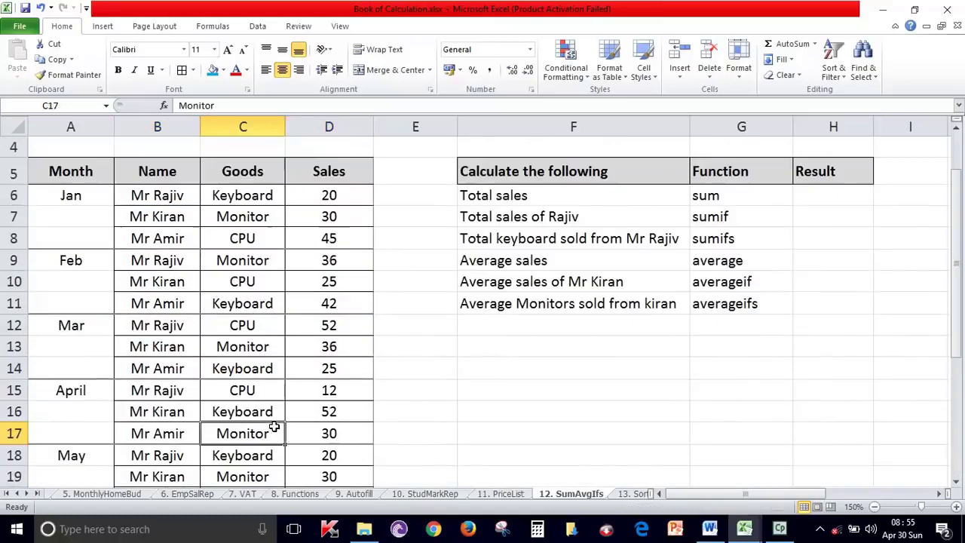
drag(126, 193, 236, 194)
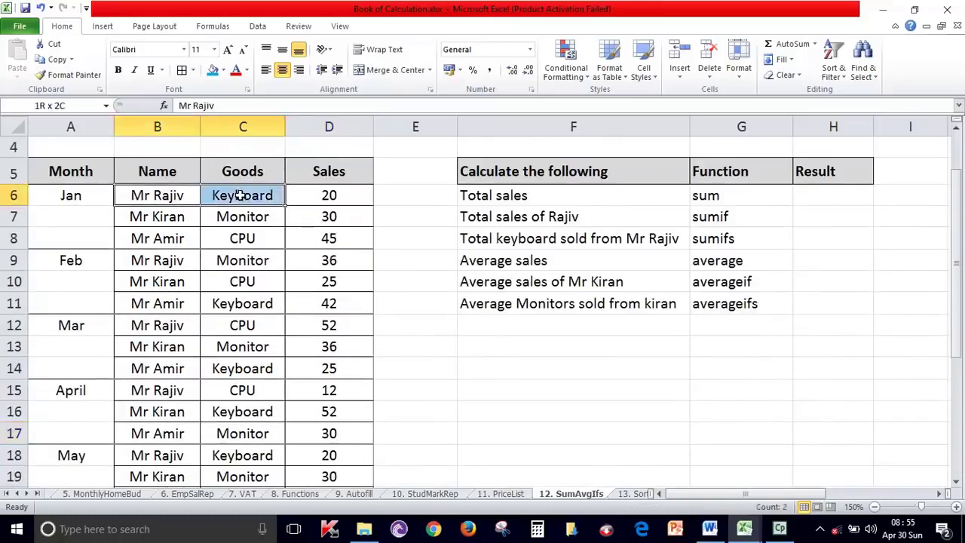
scroll(362, 422, down, 1)
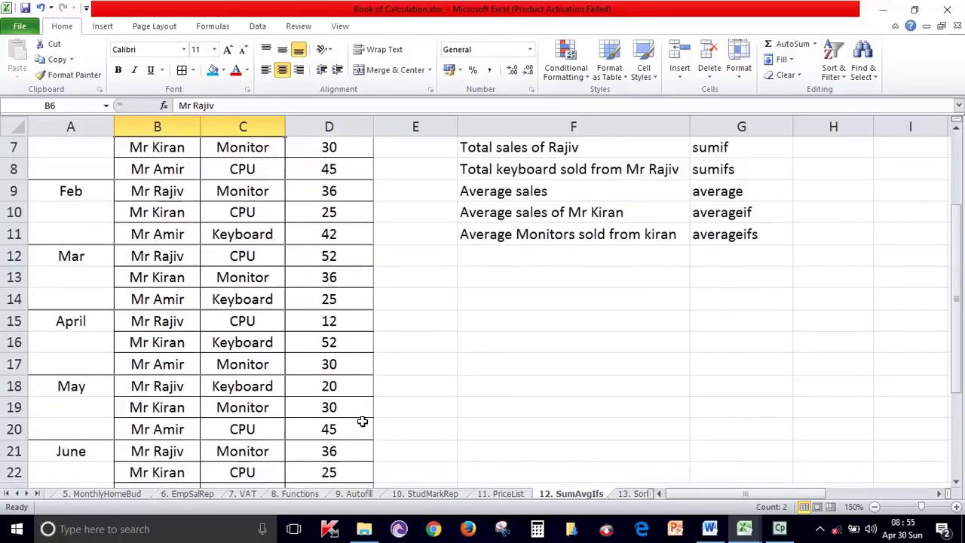
scroll(363, 422, down, 2)
scroll(363, 421, down, 1)
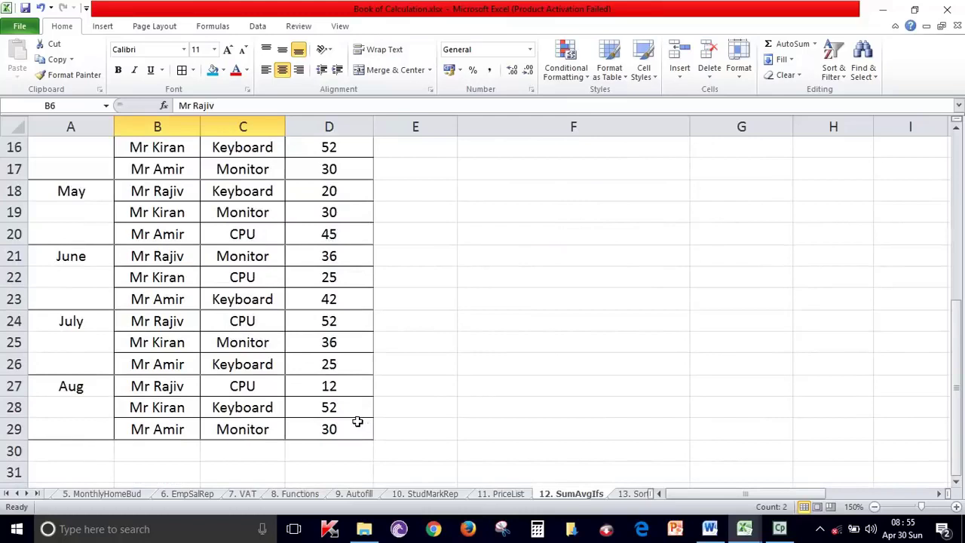
drag(140, 190, 281, 195)
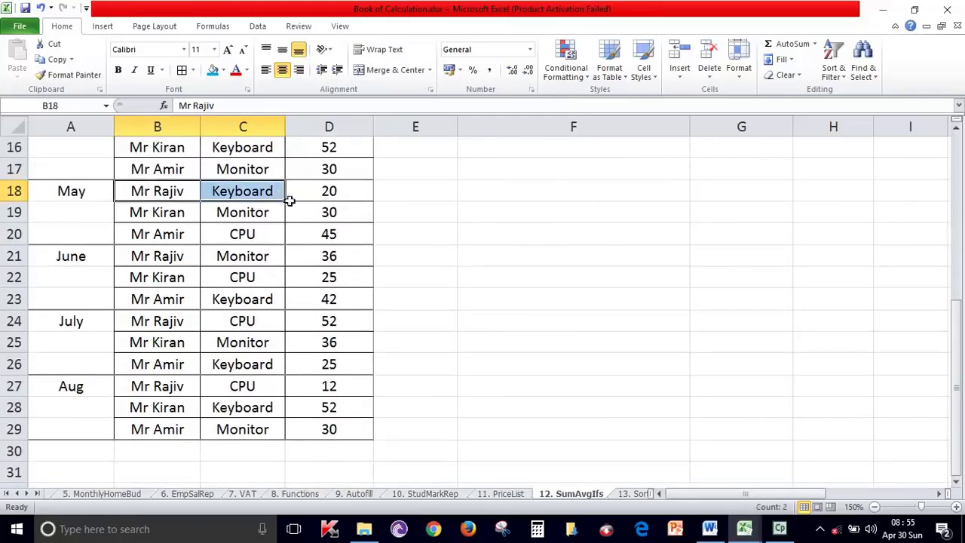
scroll(459, 321, up, 2)
scroll(458, 322, up, 2)
scroll(459, 321, up, 2)
click(386, 390)
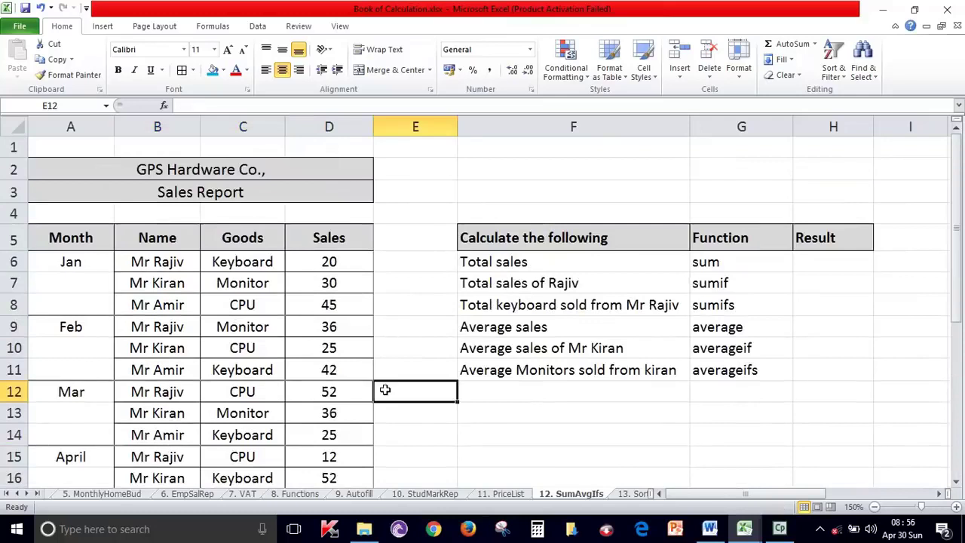
Step: Enter =sum(D6:D29) in H6 so the Total sales result shows 810
click(830, 257)
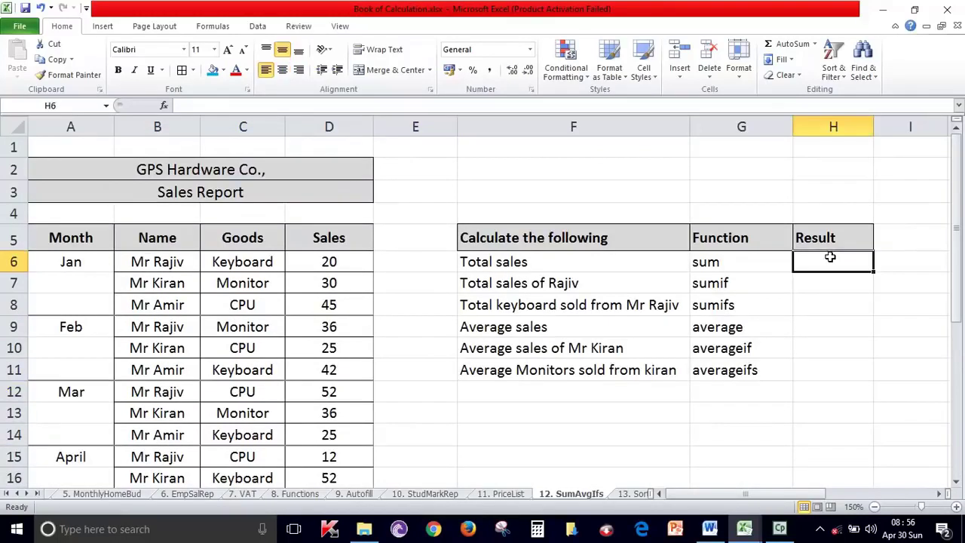
scroll(364, 367, down, 1)
scroll(365, 367, down, 5)
scroll(364, 368, up, 6)
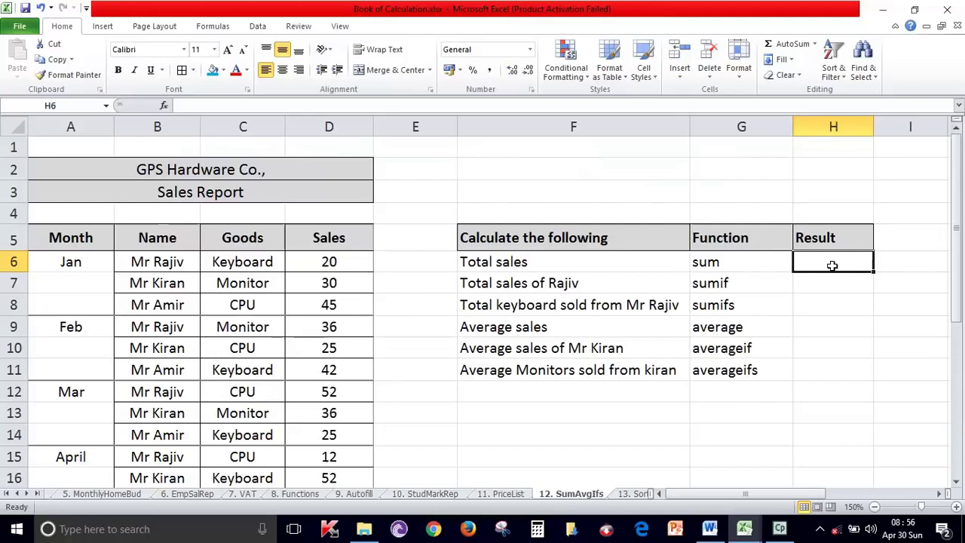
text(=sum)
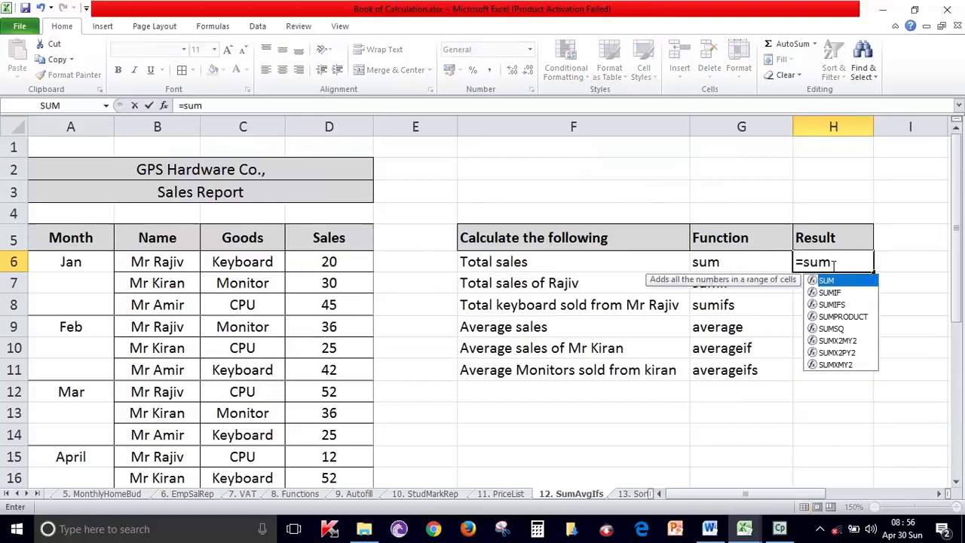
text(()
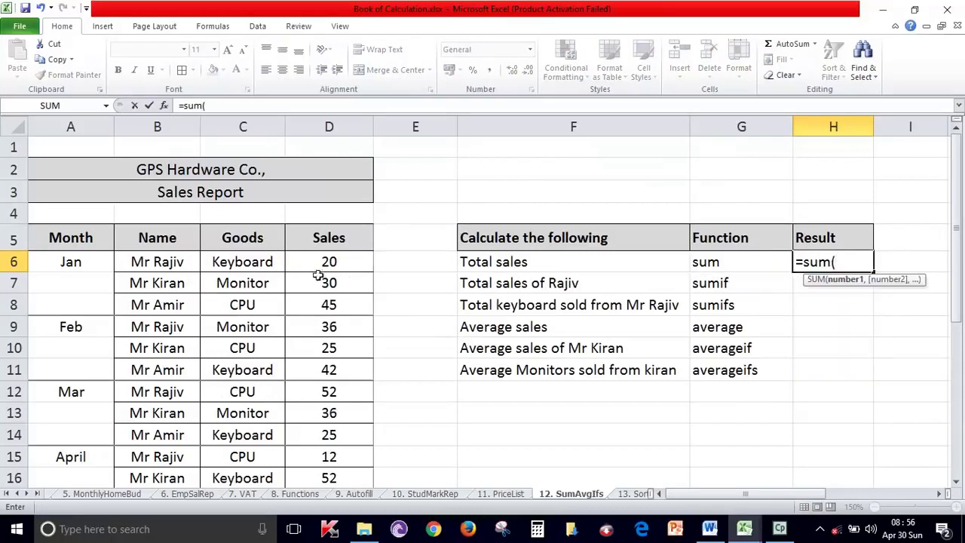
mouse_move(349, 261)
mouse_down()
mouse_move(348, 500)
mouse_move(341, 454)
mouse_up()
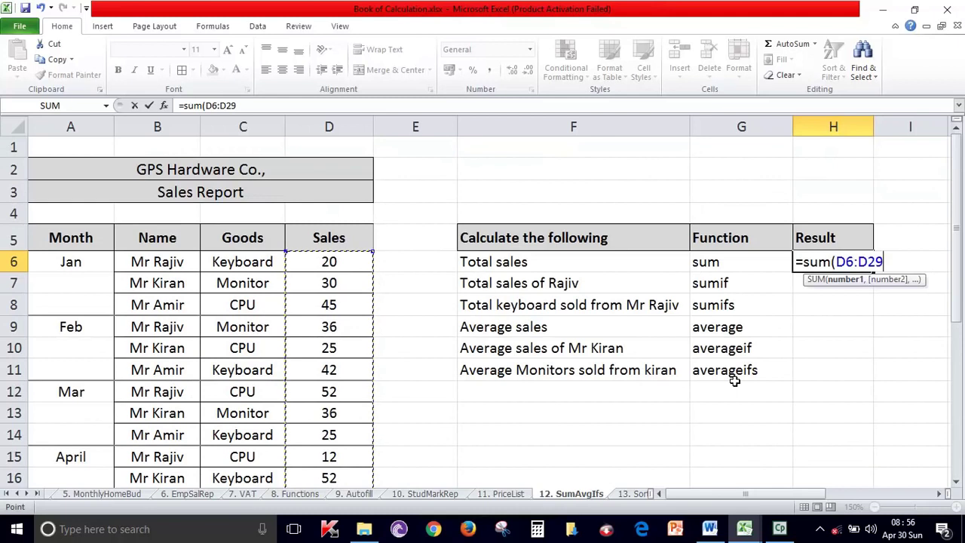
text())
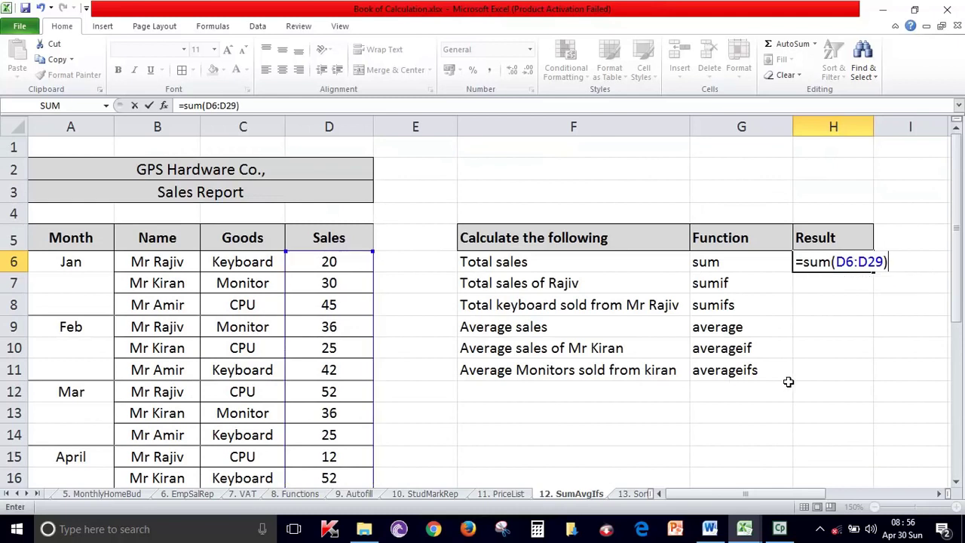
key(Return)
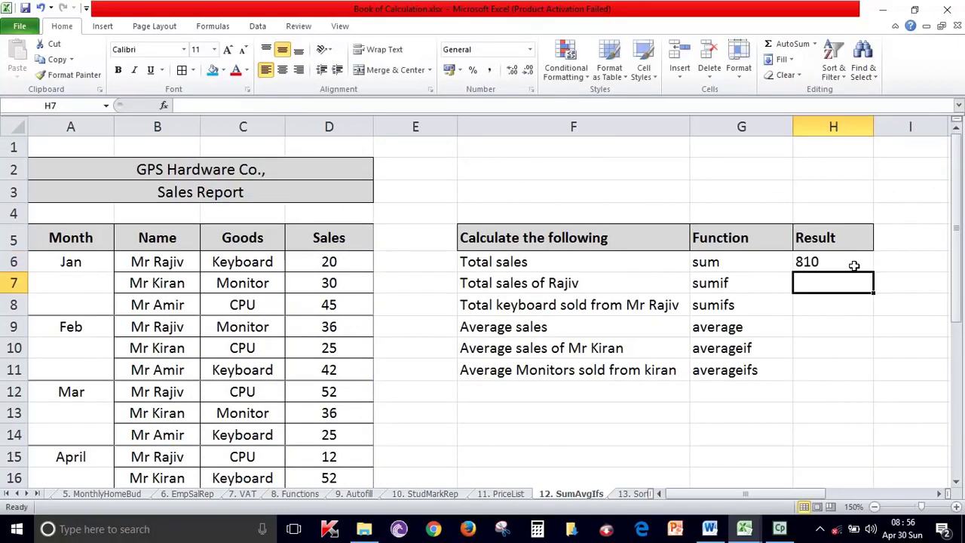
click(854, 265)
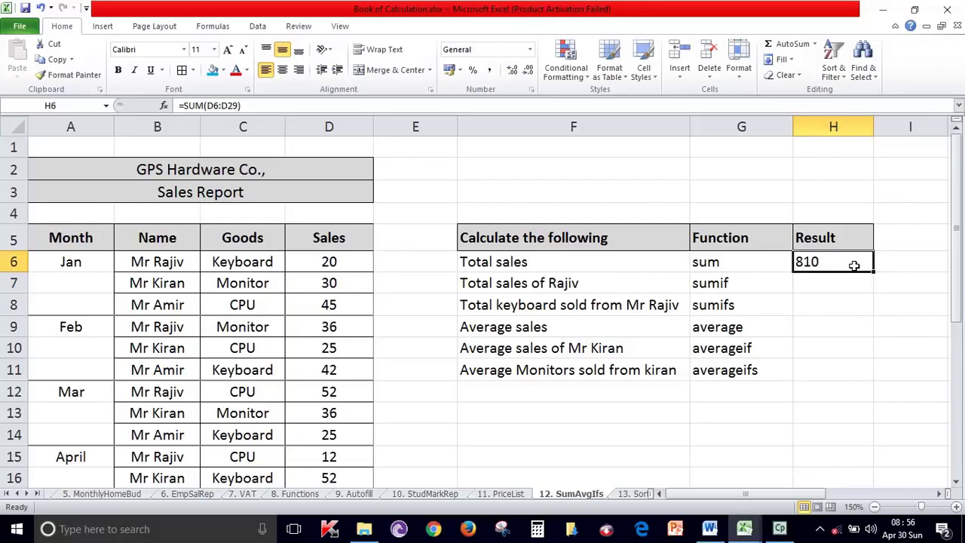
click(852, 280)
click(853, 269)
click(837, 282)
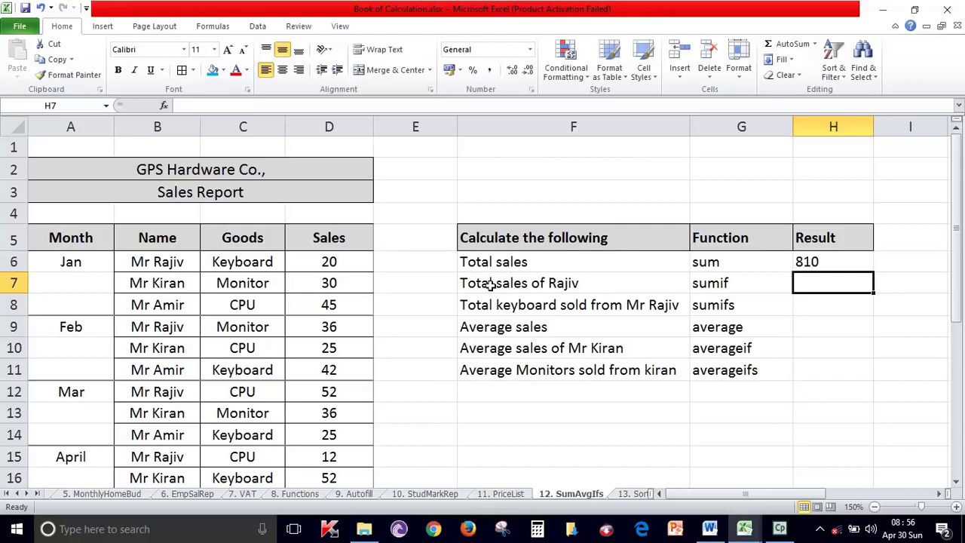
click(613, 284)
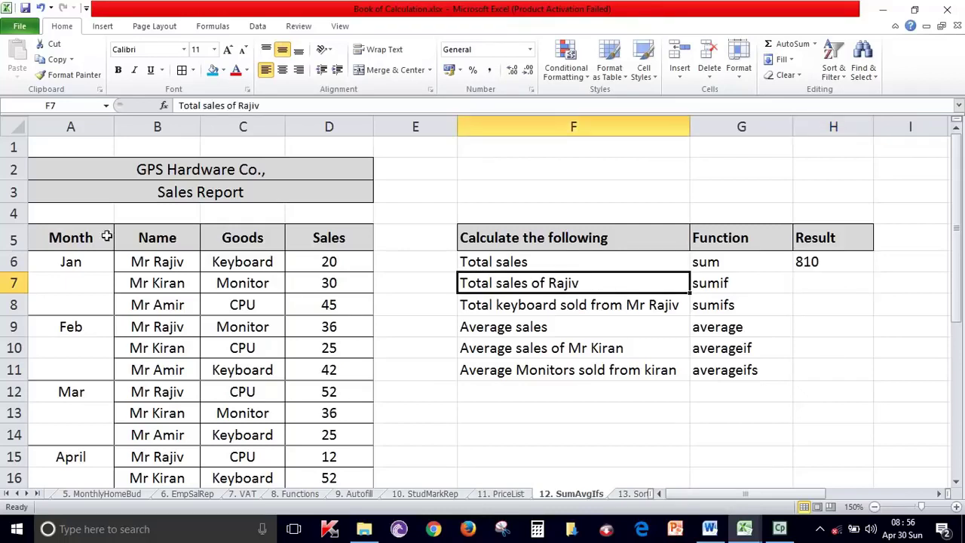
click(830, 267)
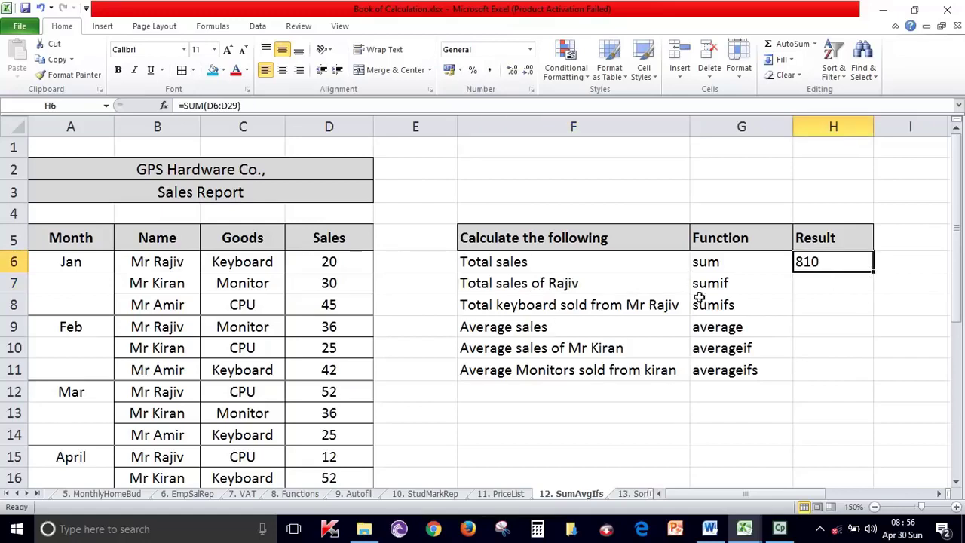
click(833, 288)
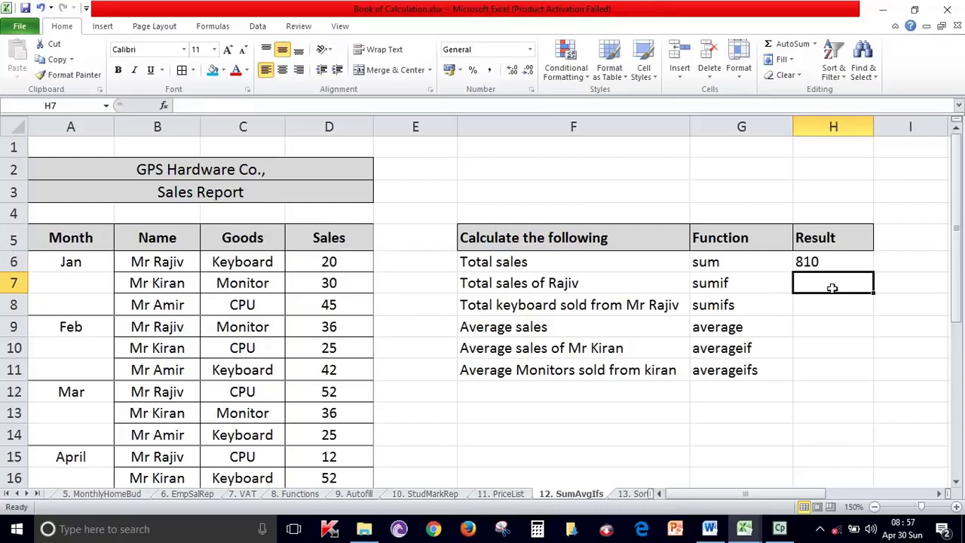
click(540, 285)
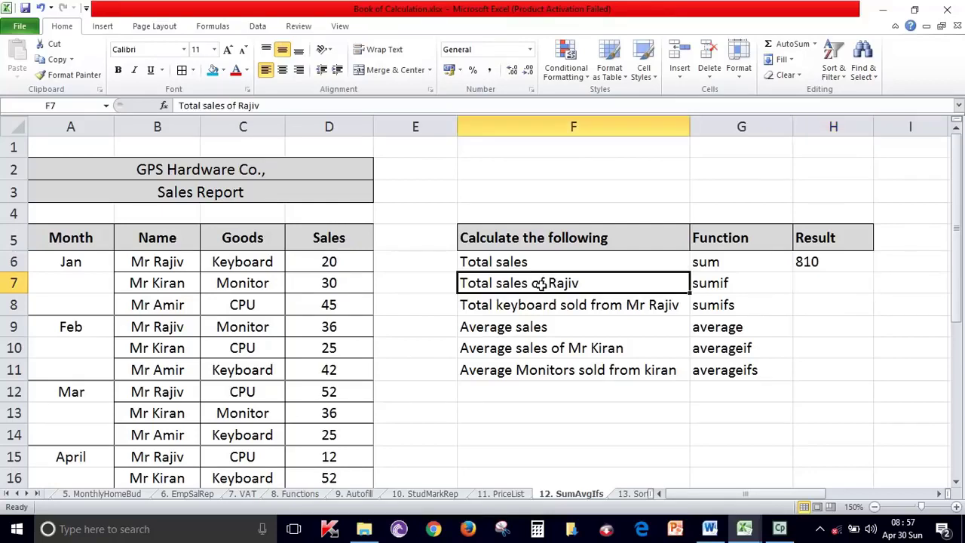
scroll(540, 285, down, 1)
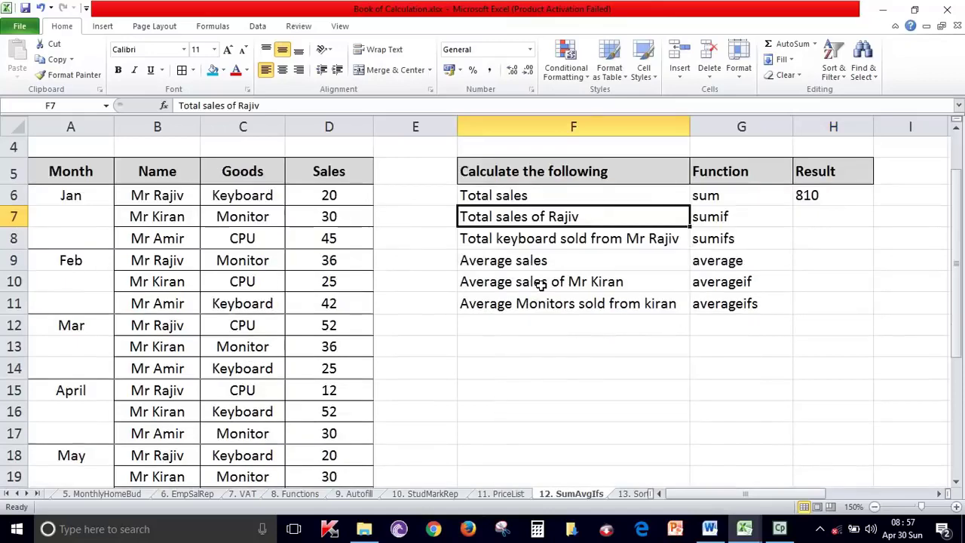
drag(339, 194, 321, 503)
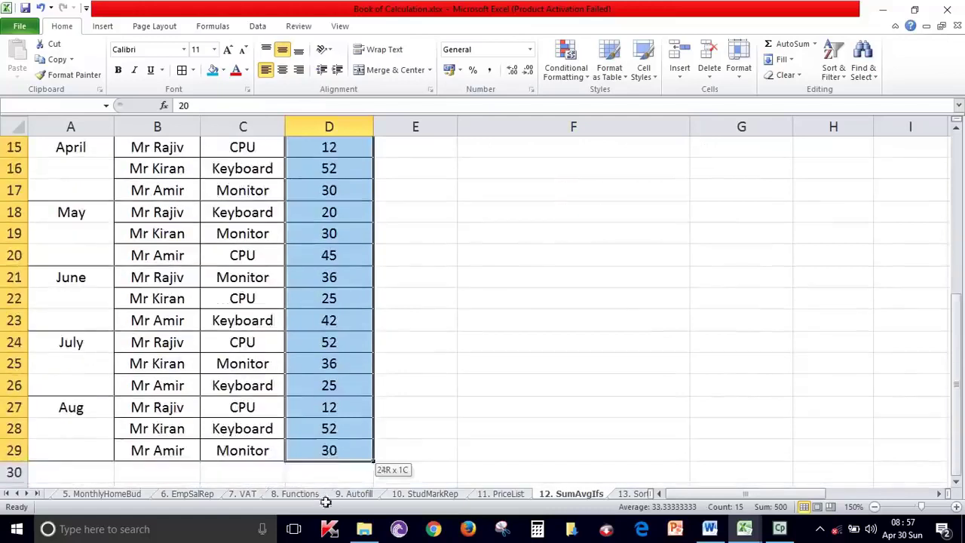
drag(321, 494, 329, 452)
scroll(365, 390, up, 3)
scroll(365, 390, up, 1)
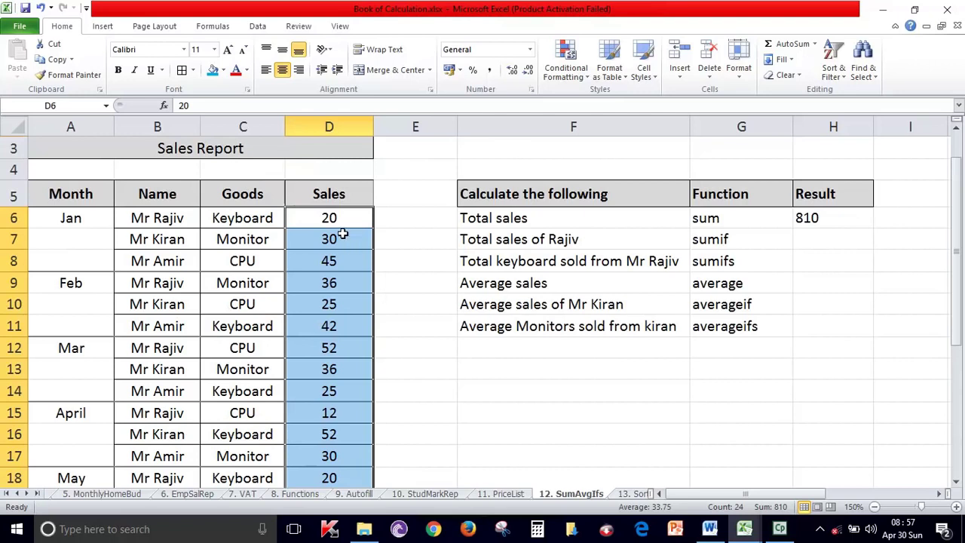
scroll(344, 215, down, 1)
scroll(345, 301, down, 4)
scroll(346, 377, up, 6)
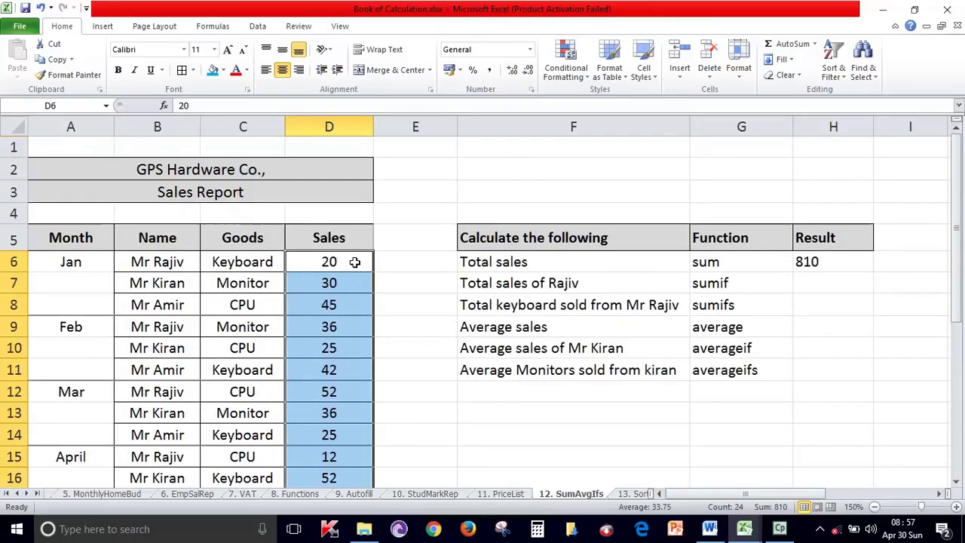
click(816, 280)
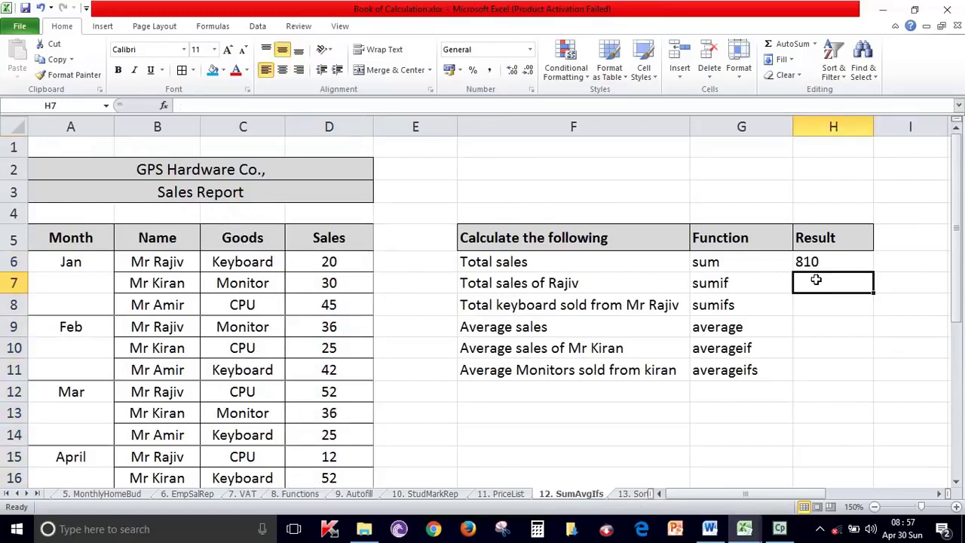
Step: Browse the Math & Trig function list on the Formulas tab, closing it without choosing
click(211, 27)
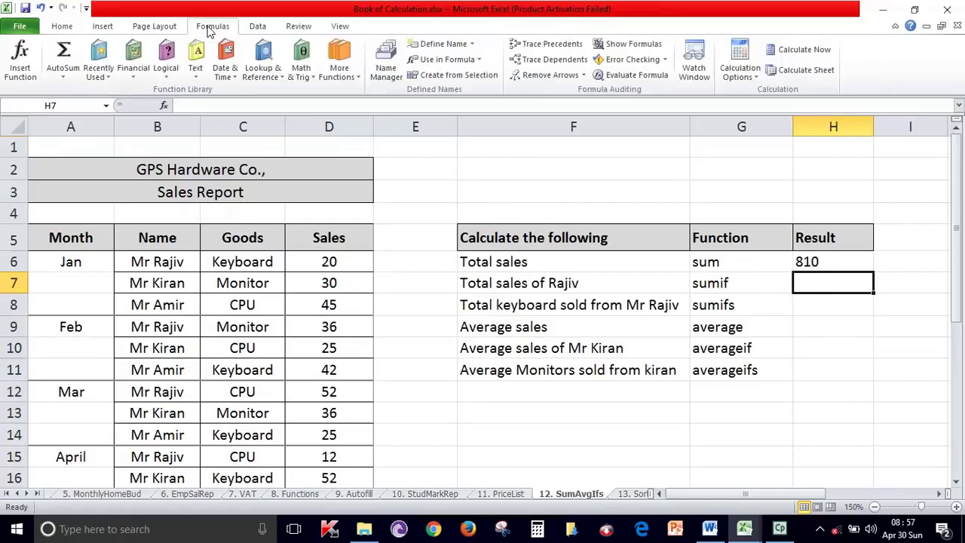
click(300, 74)
scroll(305, 302, down, 4)
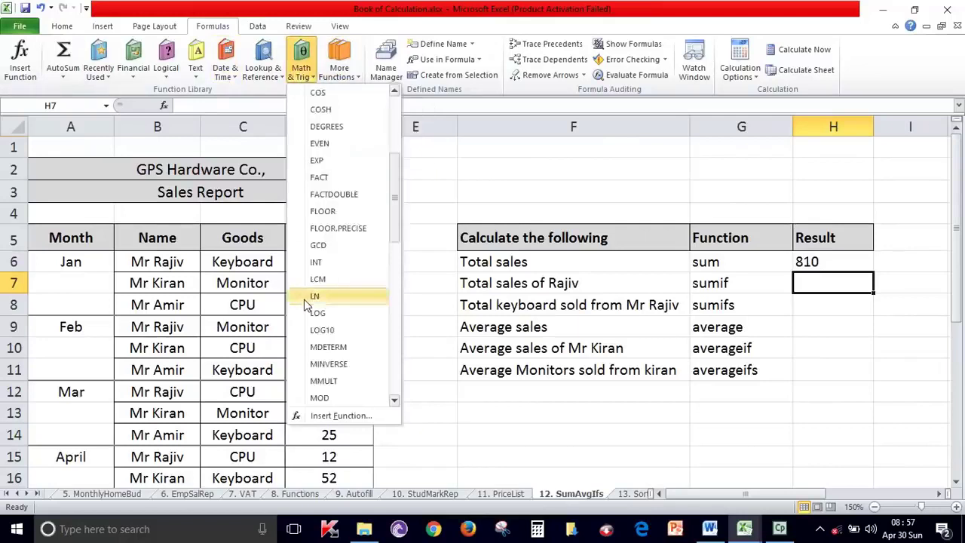
scroll(305, 301, down, 5)
scroll(305, 317, down, 4)
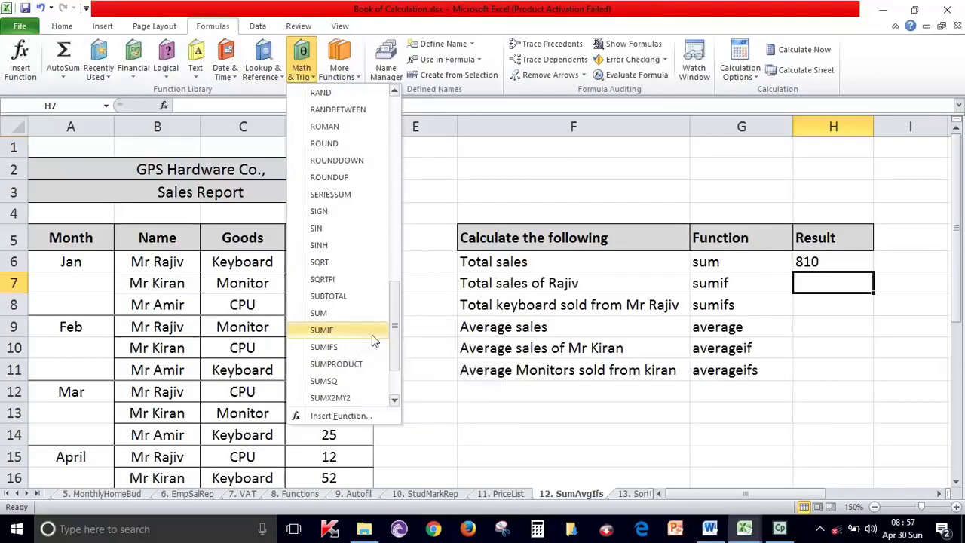
click(850, 277)
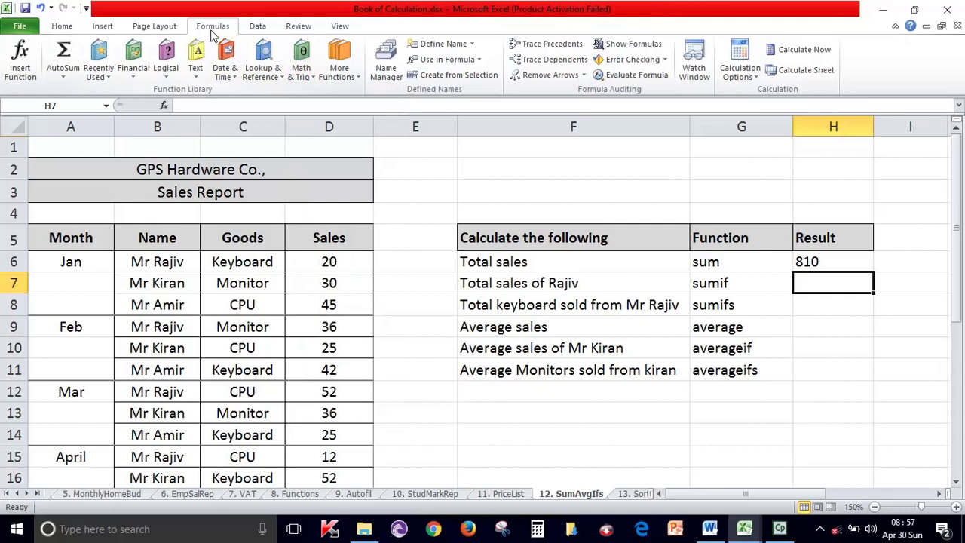
Step: Insert SUMIF into H7 from Math & Trig and move its arguments dialog off the table
click(298, 76)
scroll(350, 274, down, 3)
scroll(349, 276, down, 2)
scroll(349, 280, down, 2)
mouse_move(392, 261)
mouse_down()
mouse_move(390, 315)
mouse_move(390, 244)
mouse_move(392, 347)
mouse_up()
click(354, 252)
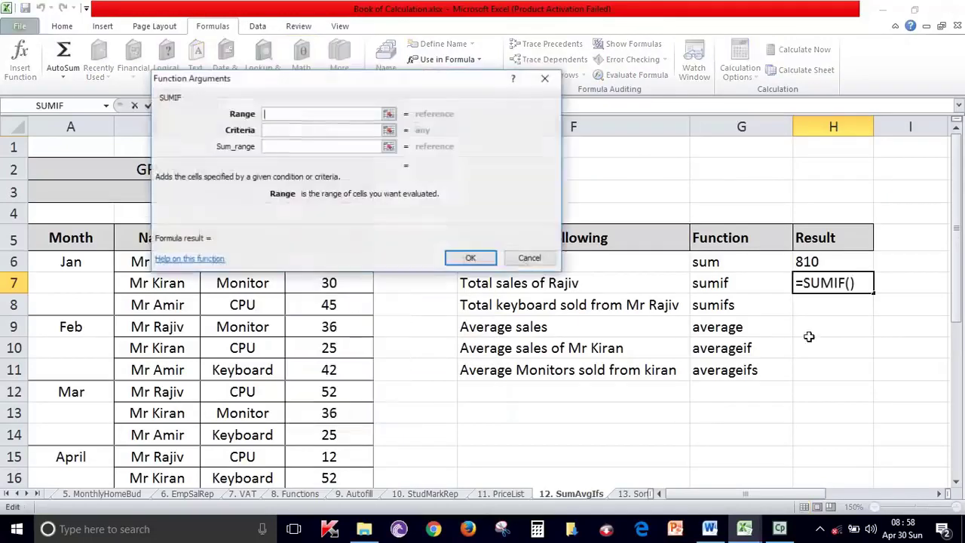
mouse_move(288, 77)
mouse_down()
mouse_move(497, 44)
mouse_move(492, 37)
mouse_up()
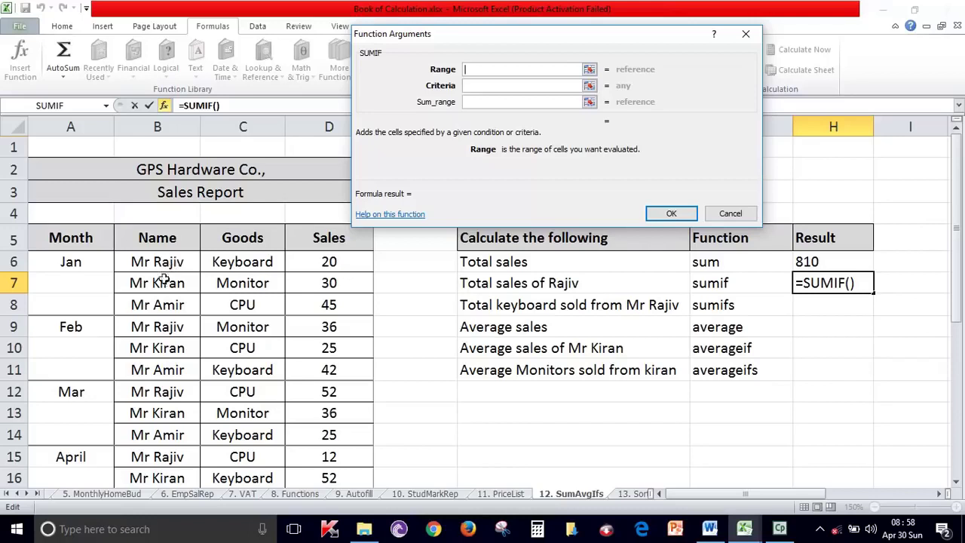
Step: Fill SUMIF's arguments for Rajiv: range B6:B29, criteria B6, and the Sales column as sum range
mouse_move(174, 262)
mouse_down()
mouse_move(159, 513)
mouse_move(159, 461)
mouse_up()
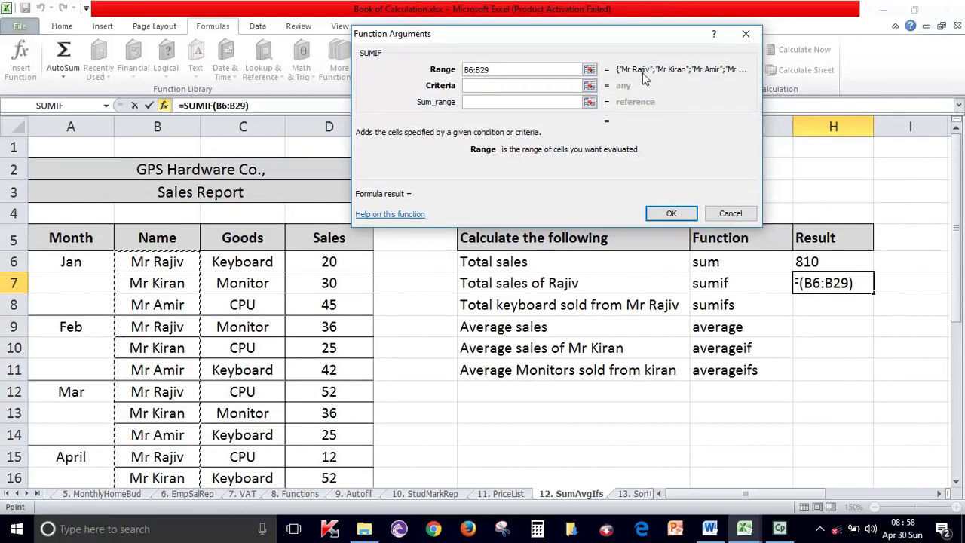
click(489, 85)
click(484, 89)
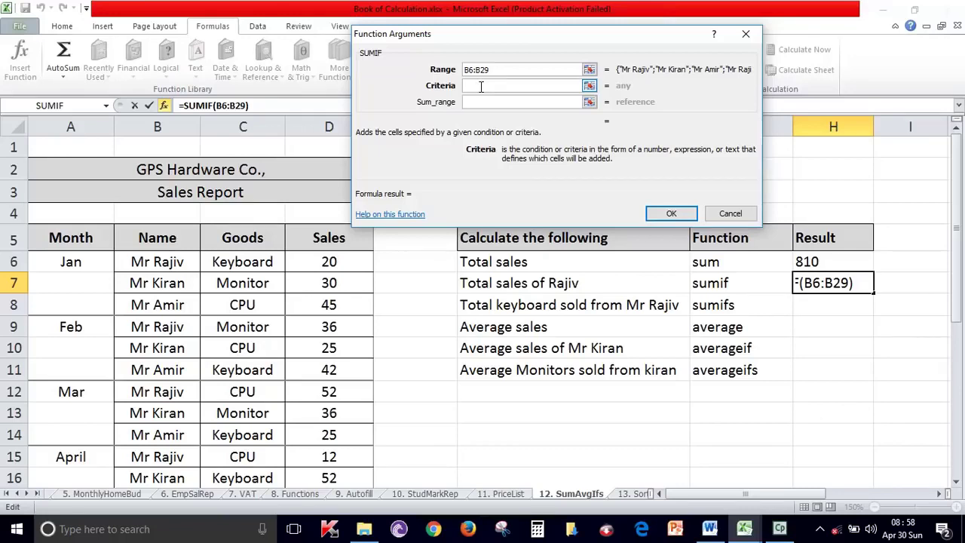
click(174, 263)
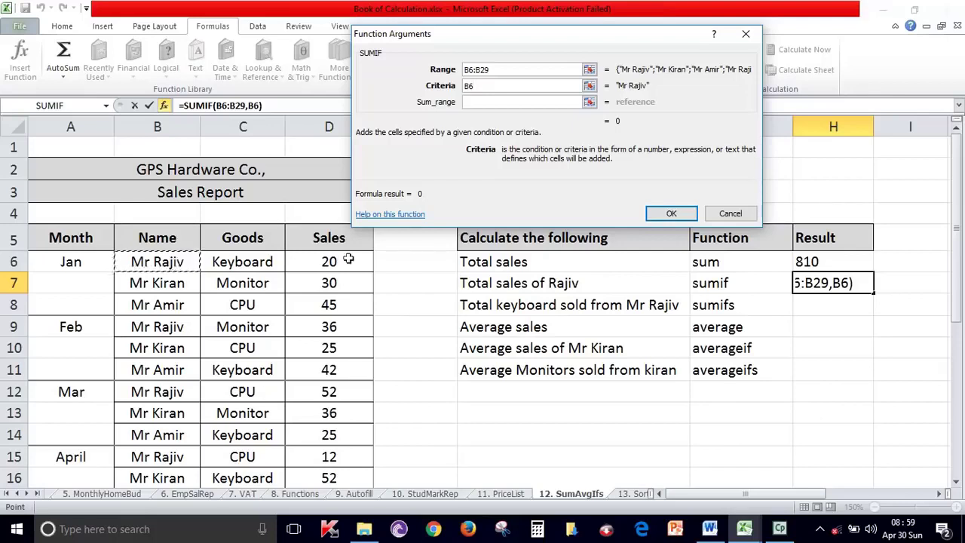
click(490, 106)
click(491, 102)
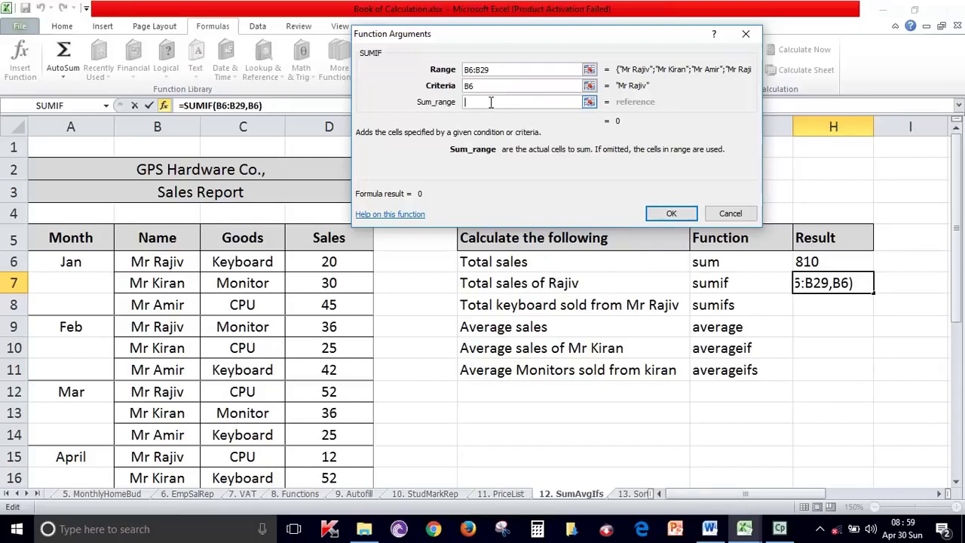
drag(340, 262, 339, 480)
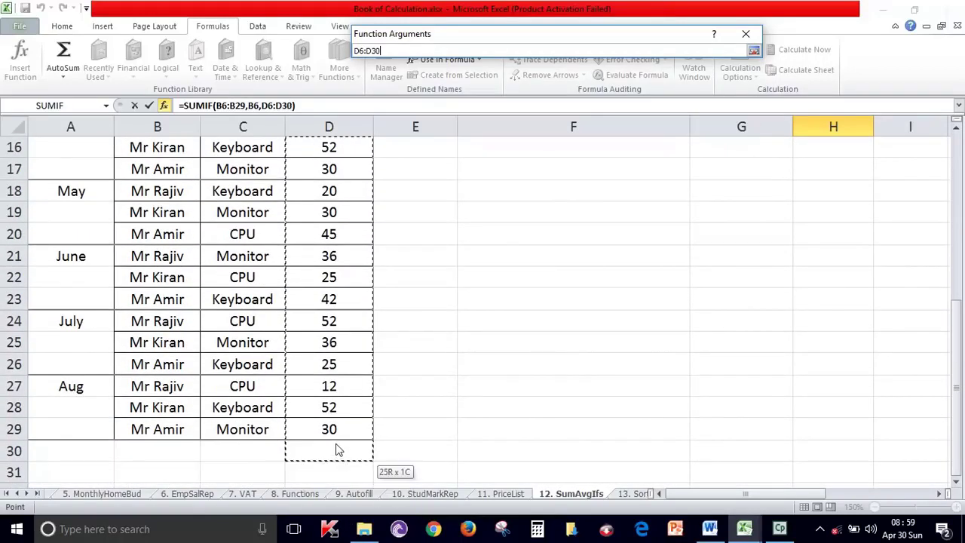
drag(338, 480, 340, 483)
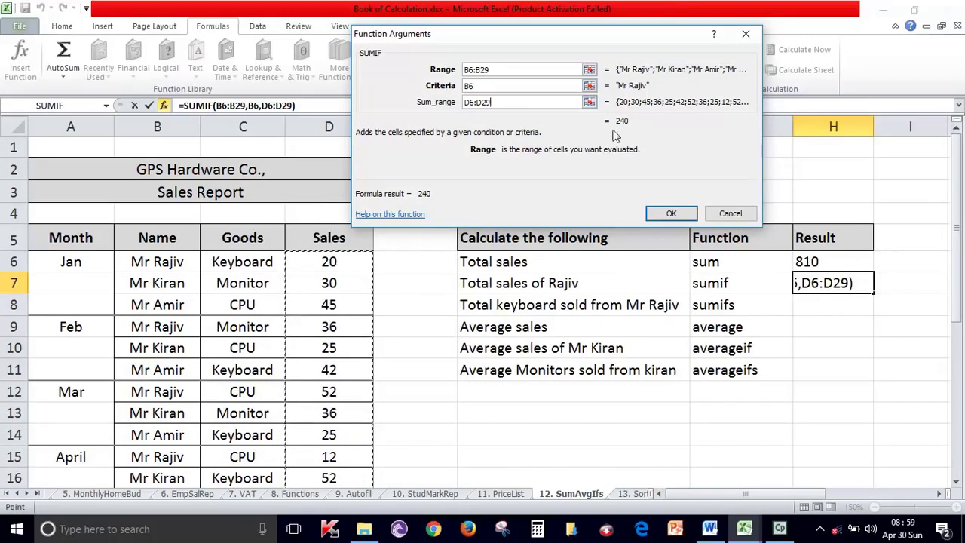
click(670, 213)
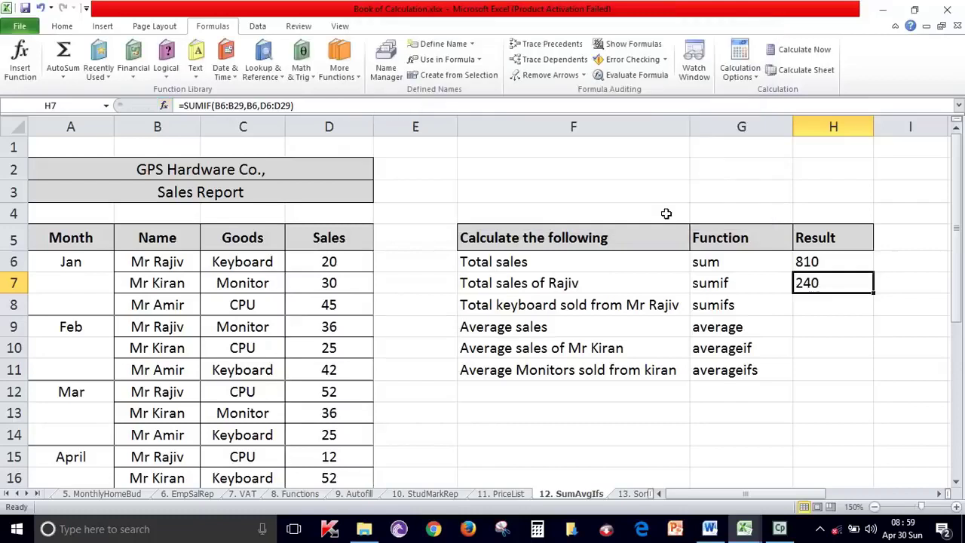
click(825, 304)
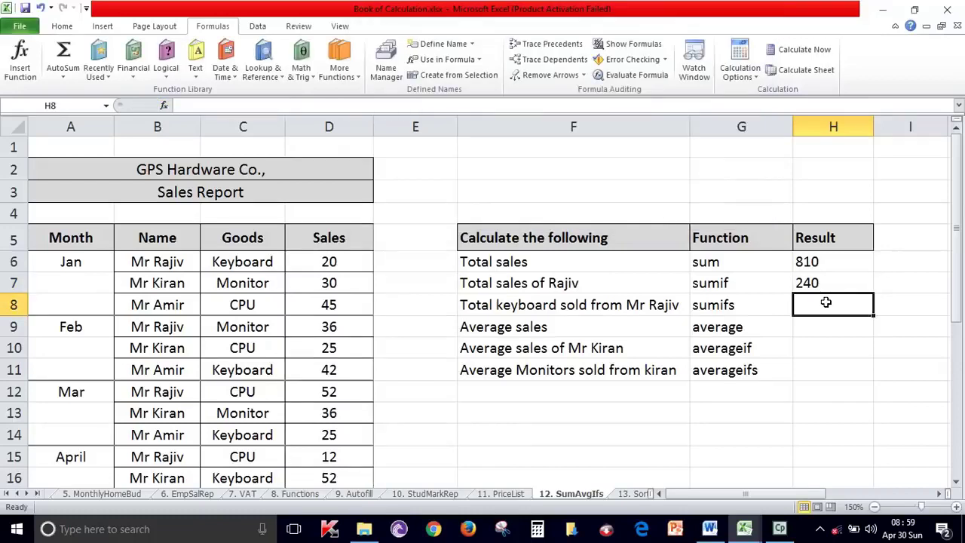
click(829, 279)
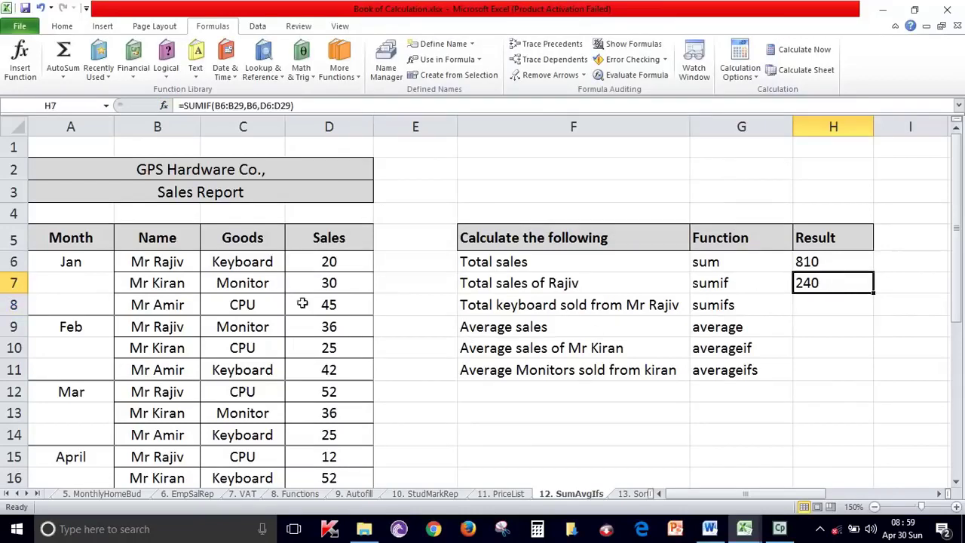
drag(157, 262, 415, 261)
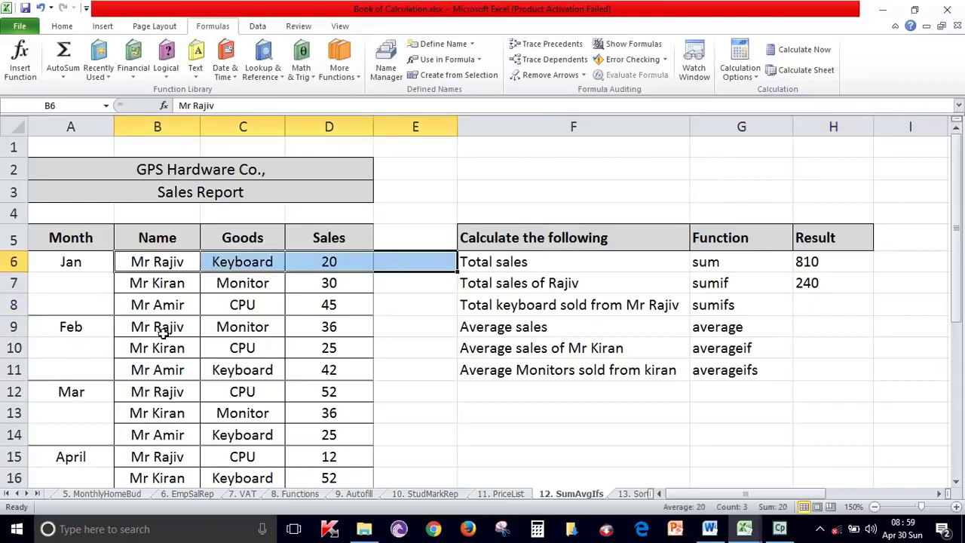
drag(160, 330, 400, 331)
scroll(411, 350, down, 2)
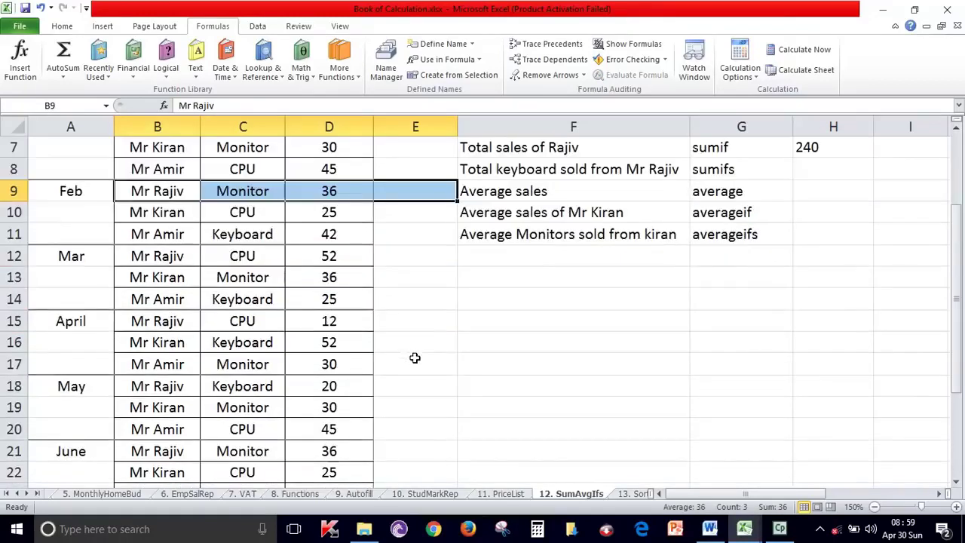
drag(163, 259, 399, 260)
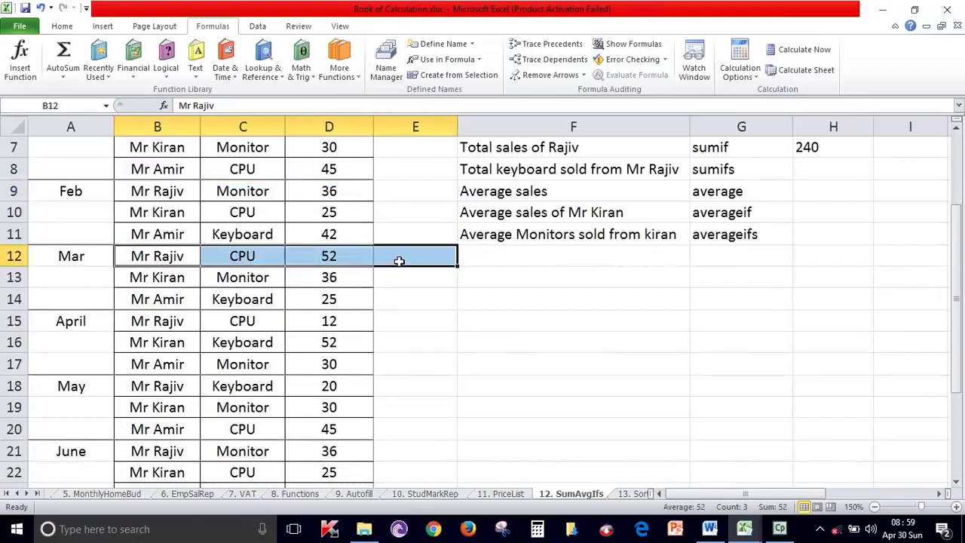
drag(175, 323, 386, 324)
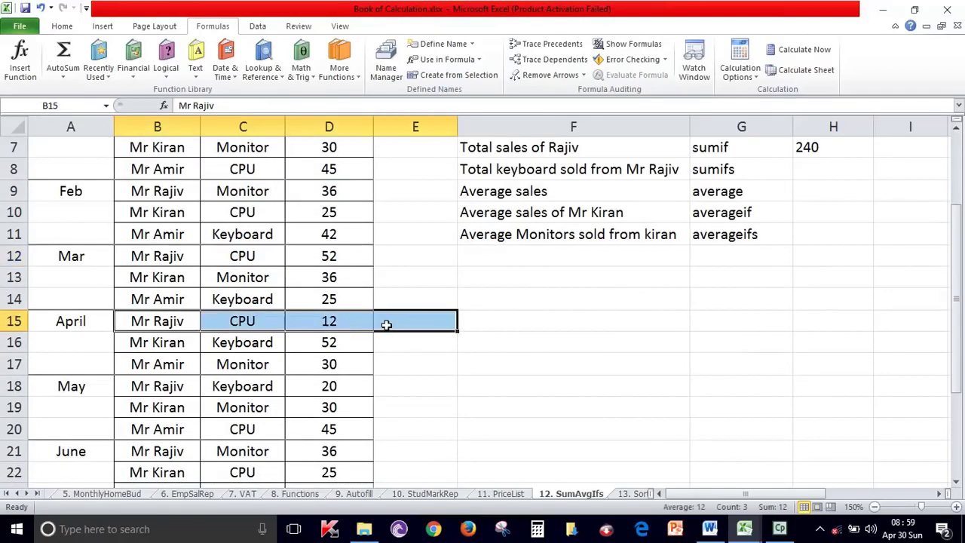
scroll(395, 388, down, 2)
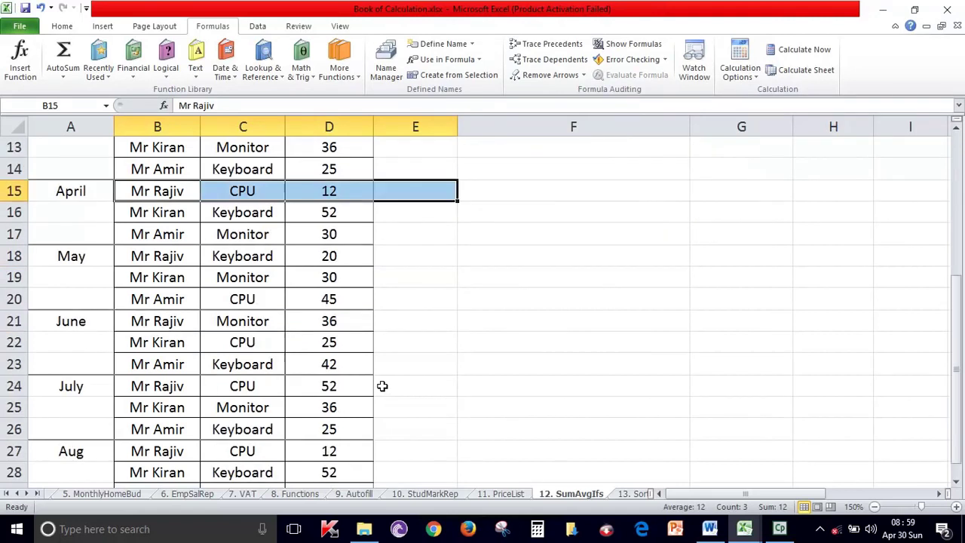
drag(174, 260, 402, 259)
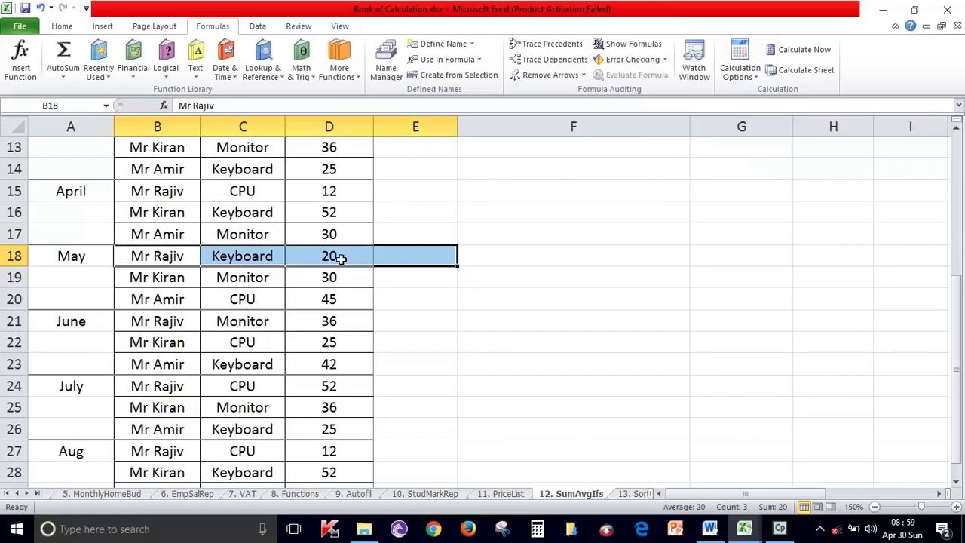
drag(147, 321, 392, 317)
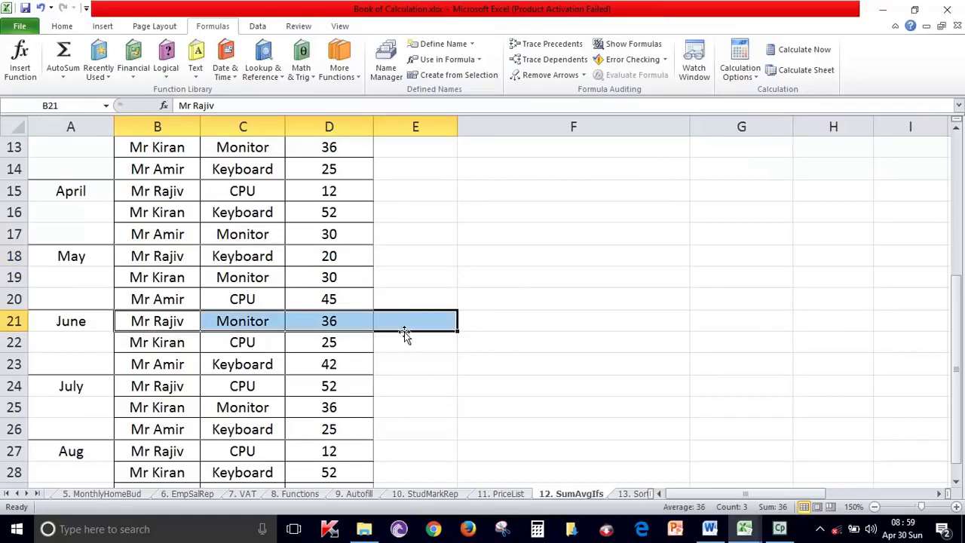
scroll(411, 337, down, 1)
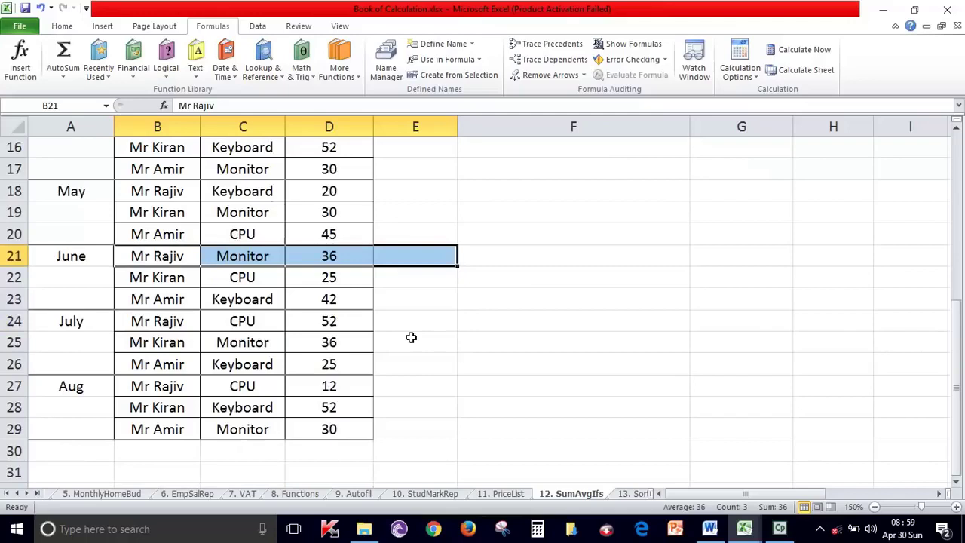
drag(160, 322, 401, 318)
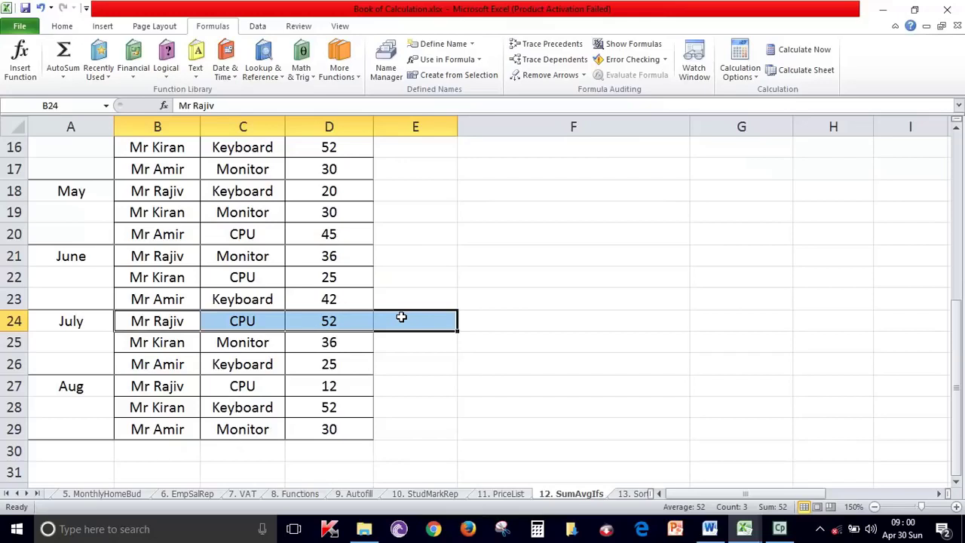
drag(177, 386, 399, 387)
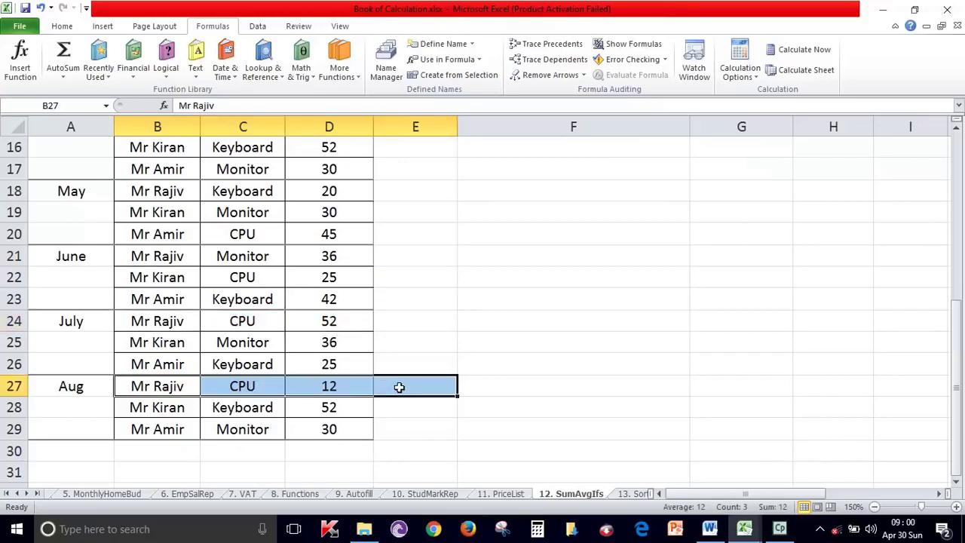
scroll(574, 350, up, 2)
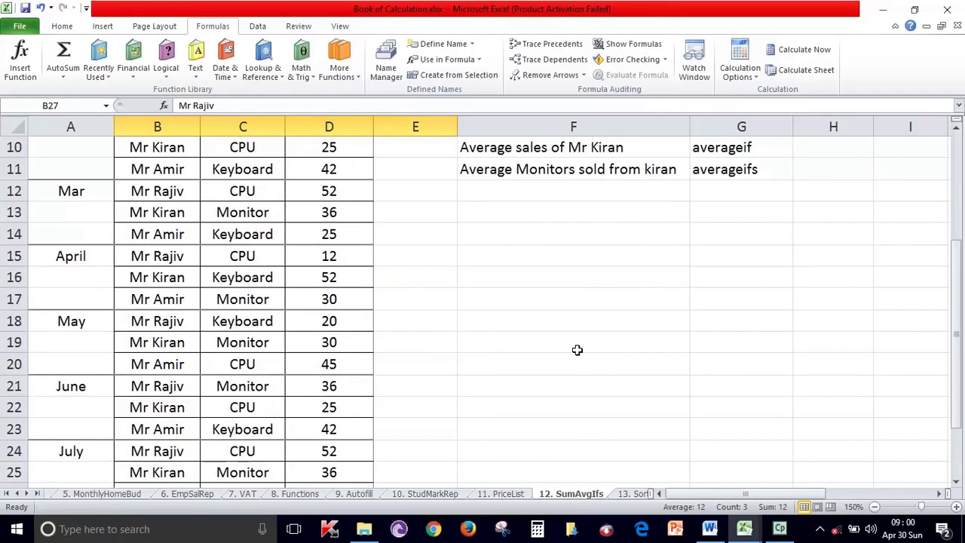
scroll(578, 349, up, 1)
scroll(578, 350, down, 4)
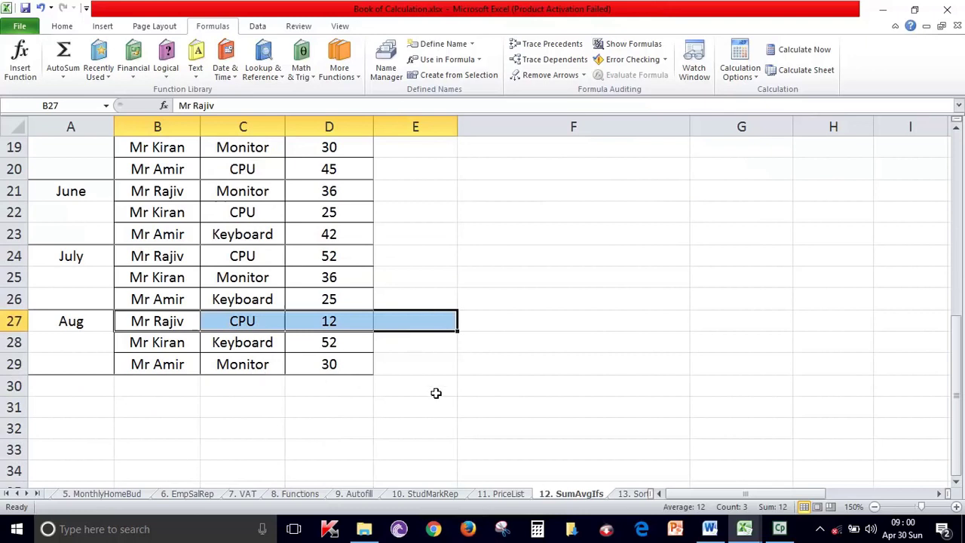
scroll(433, 385, up, 4)
scroll(777, 256, up, 2)
click(810, 280)
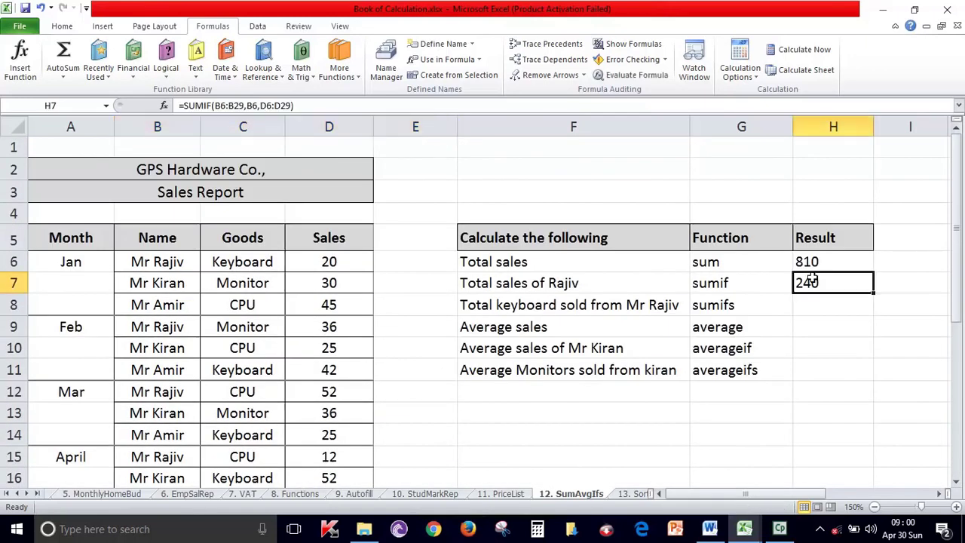
Step: Select the Sales values D6:D29 to show the range being totalled
click(832, 324)
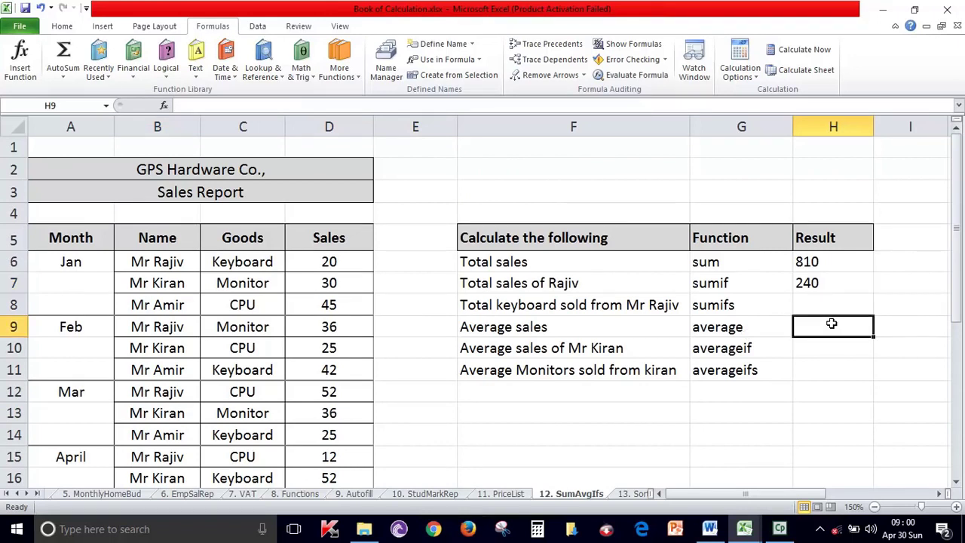
click(829, 304)
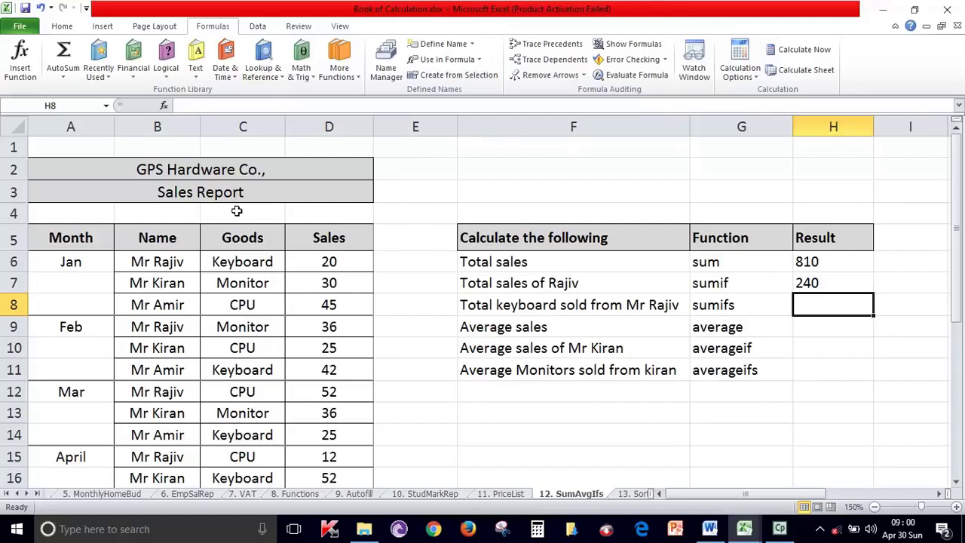
drag(345, 255, 338, 515)
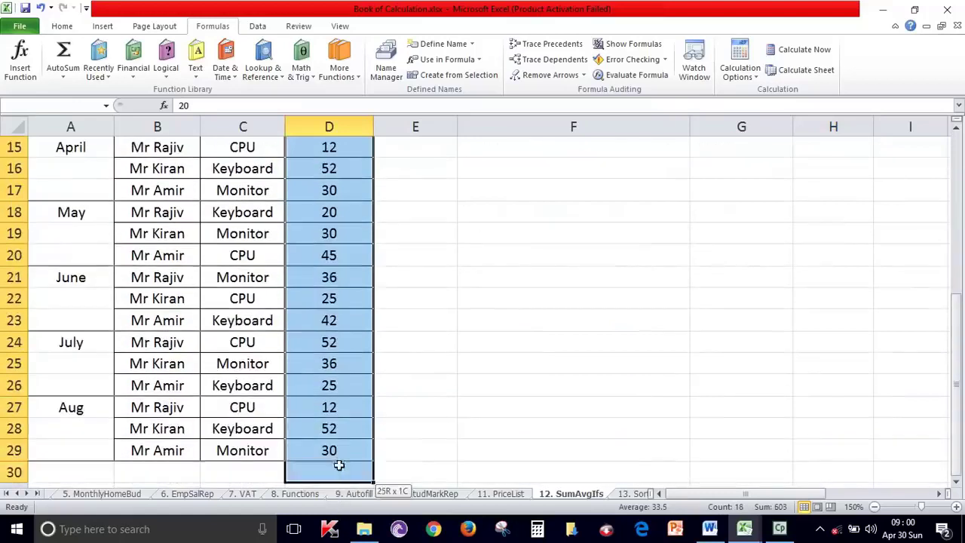
drag(337, 515, 336, 453)
scroll(354, 341, up, 1)
scroll(354, 340, up, 4)
key(Left)
key(Left)
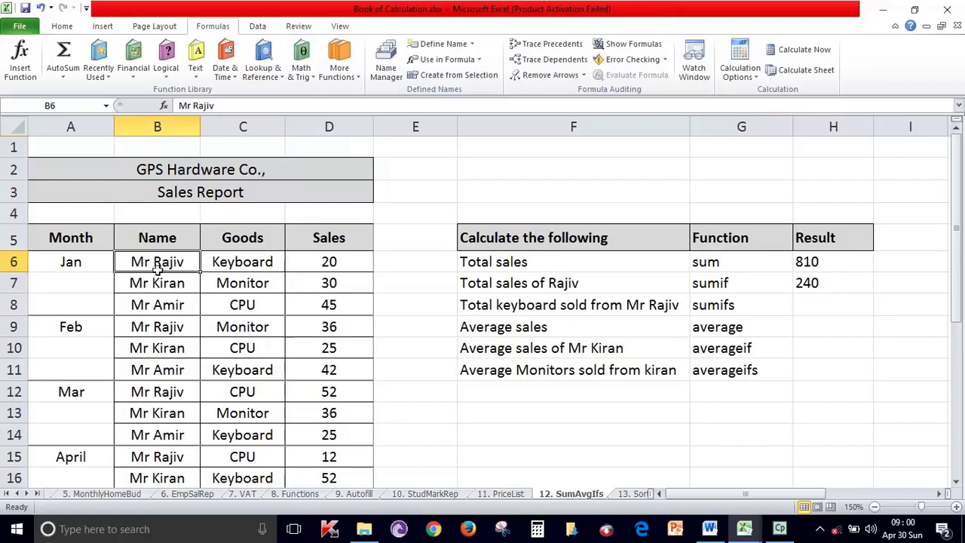
Step: Highlight Rajiv's sales rows in the table and return to H8 for the keyboard total
drag(155, 263, 411, 262)
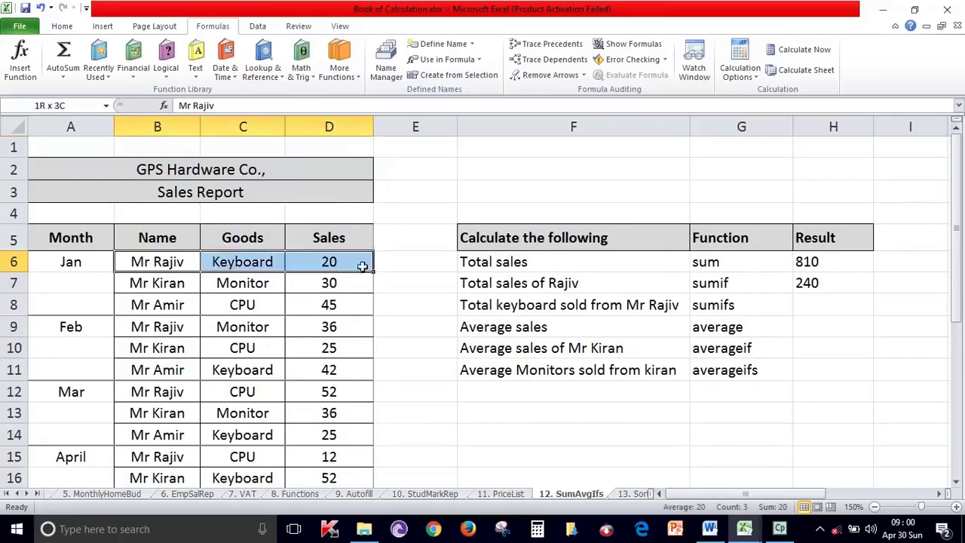
scroll(413, 307, down, 1)
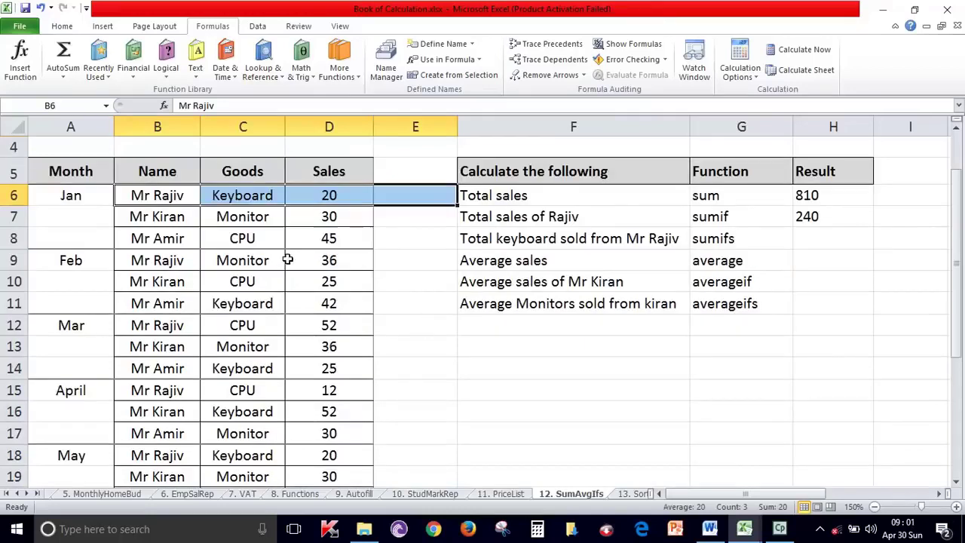
scroll(240, 377, down, 1)
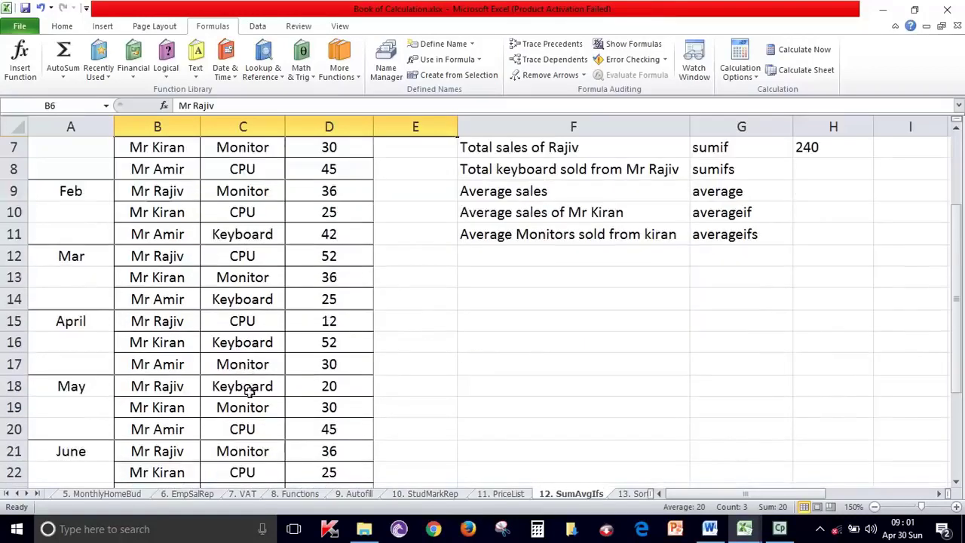
drag(174, 387, 414, 387)
scroll(608, 456, down, 2)
scroll(608, 456, down, 1)
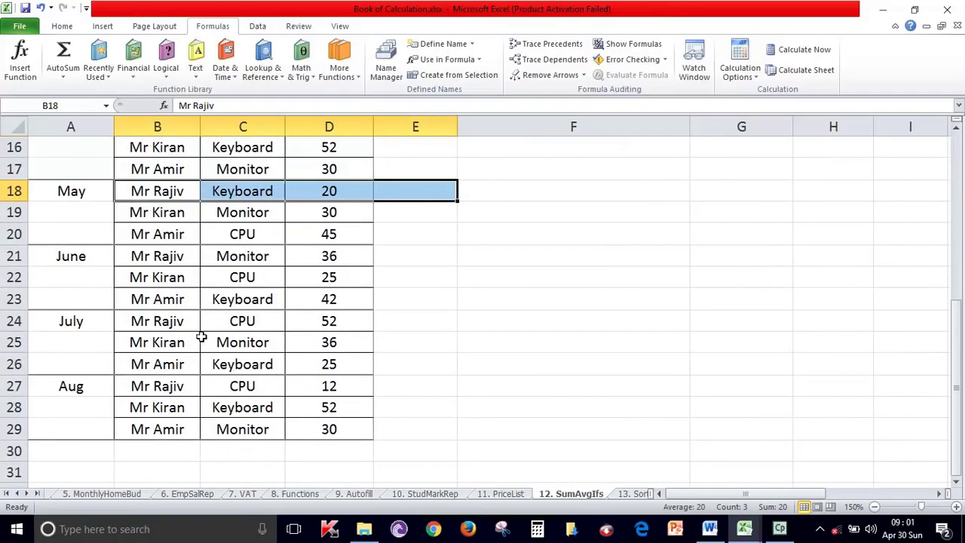
scroll(202, 336, up, 4)
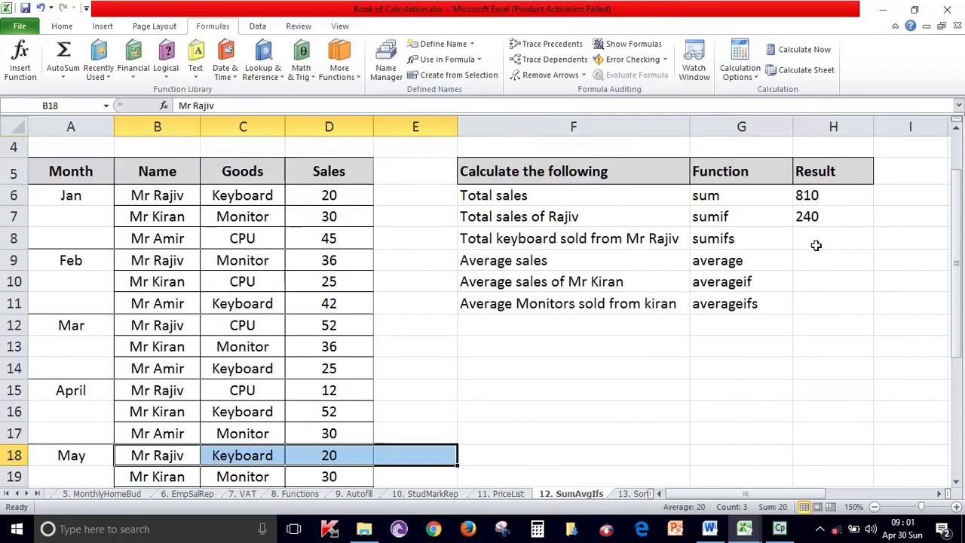
click(823, 241)
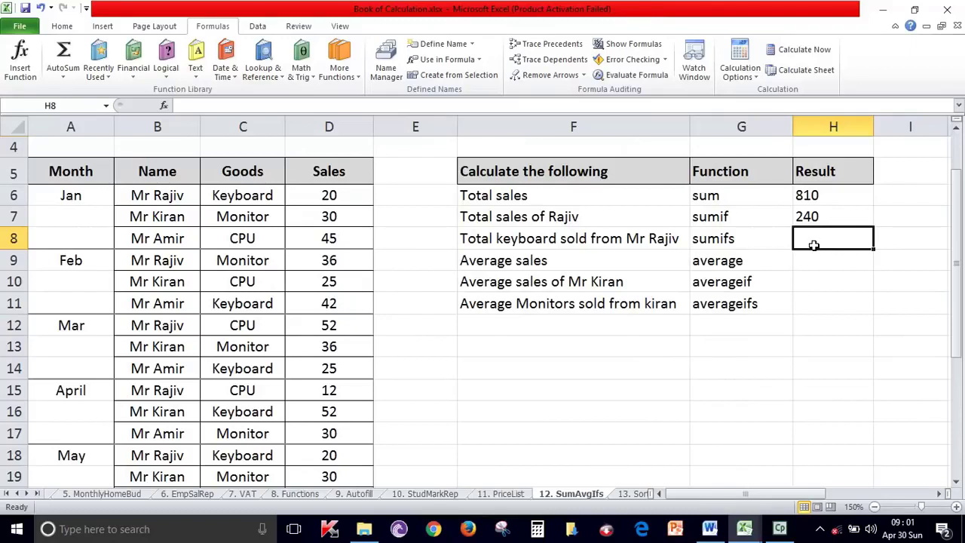
Step: Insert SUMIFS from Math & Trig into H8 with sum range D6:D29
scroll(814, 245, up, 1)
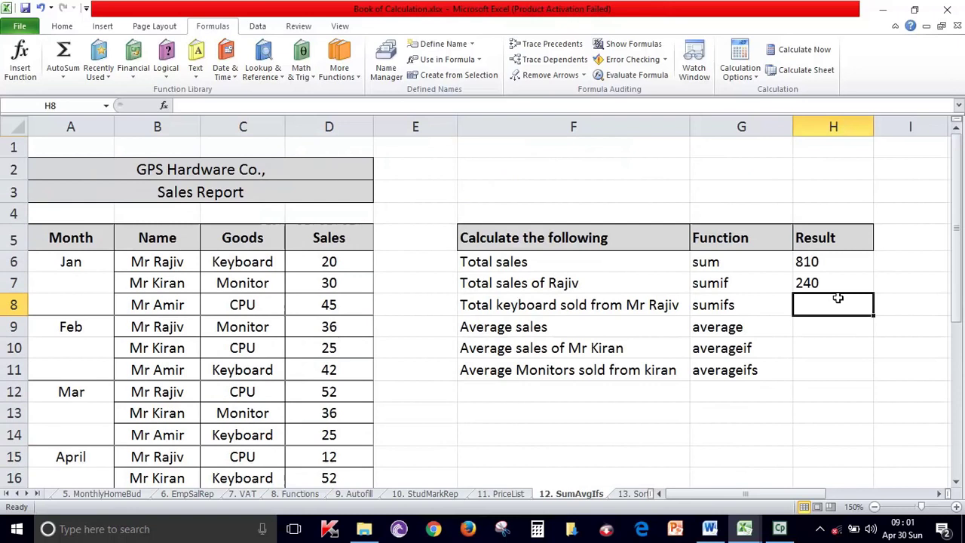
click(300, 68)
scroll(347, 249, down, 5)
scroll(338, 271, down, 3)
scroll(338, 271, down, 4)
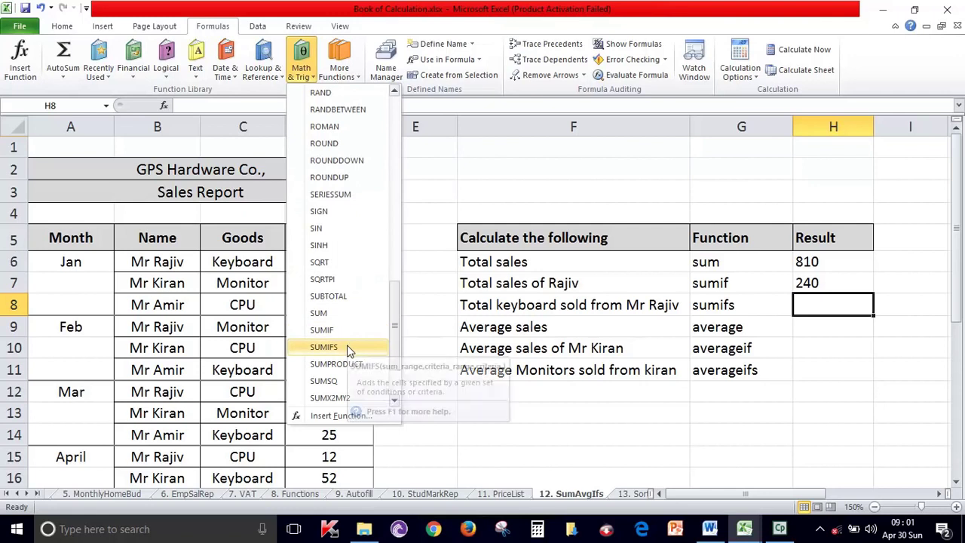
click(324, 347)
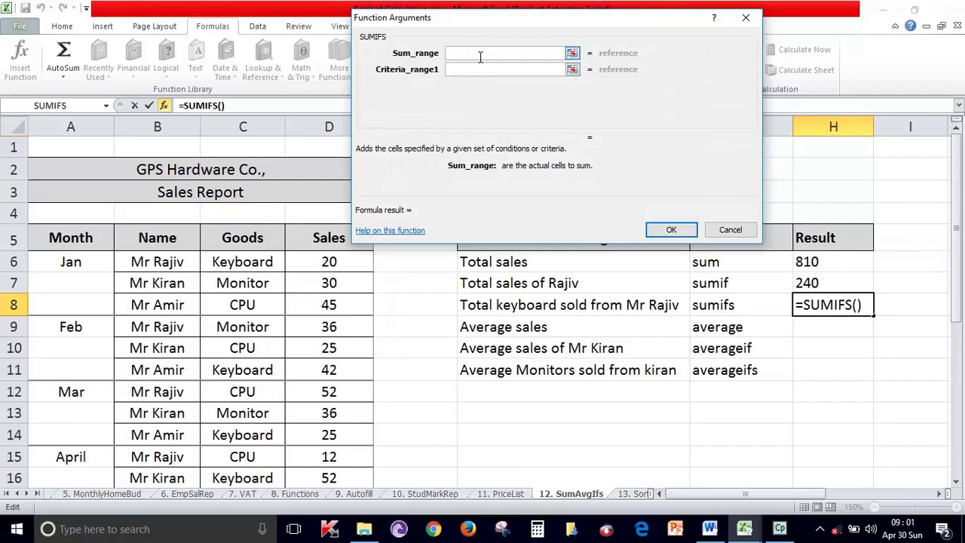
mouse_move(332, 262)
mouse_down()
mouse_move(371, 490)
mouse_move(352, 484)
mouse_move(355, 457)
mouse_up()
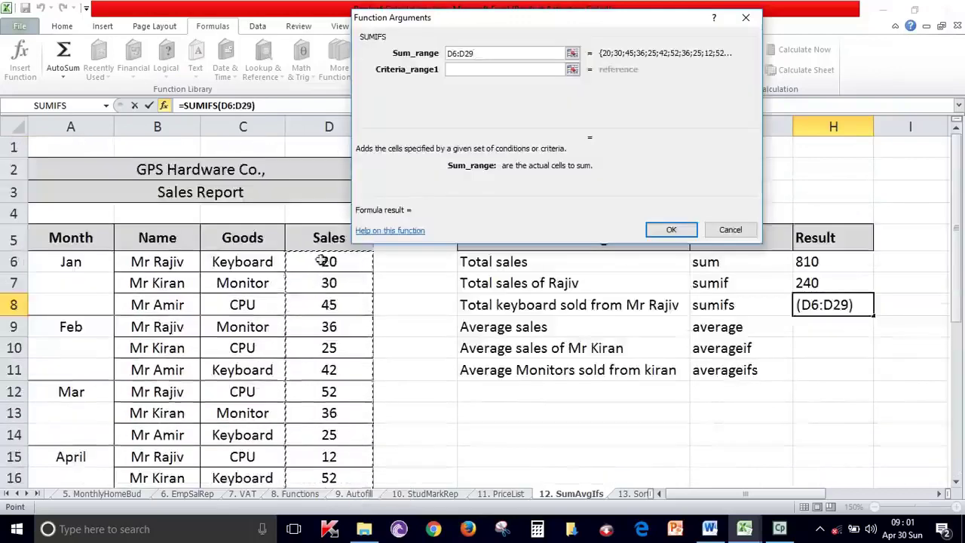
Step: Set criteria B6:B29 = B6 and C6:C29 = C6, giving 40 for Rajiv's keyboards
click(463, 70)
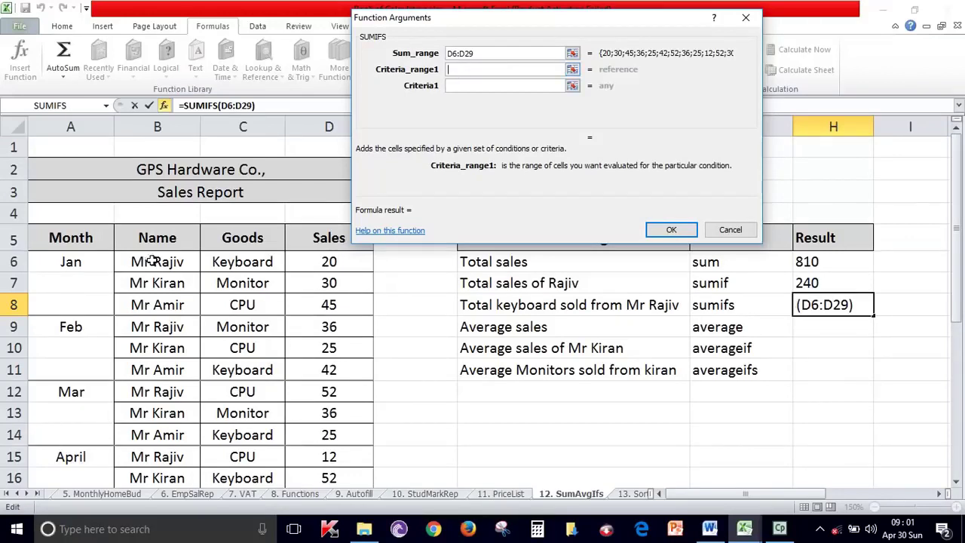
mouse_move(143, 260)
mouse_down()
mouse_move(147, 435)
mouse_move(162, 457)
mouse_move(150, 531)
mouse_move(153, 446)
mouse_move(161, 452)
mouse_up()
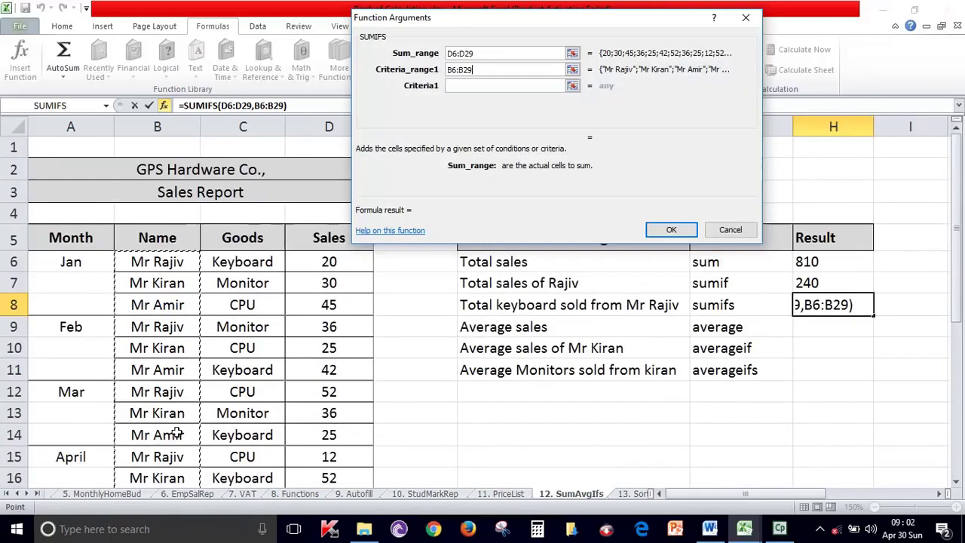
click(464, 89)
click(179, 261)
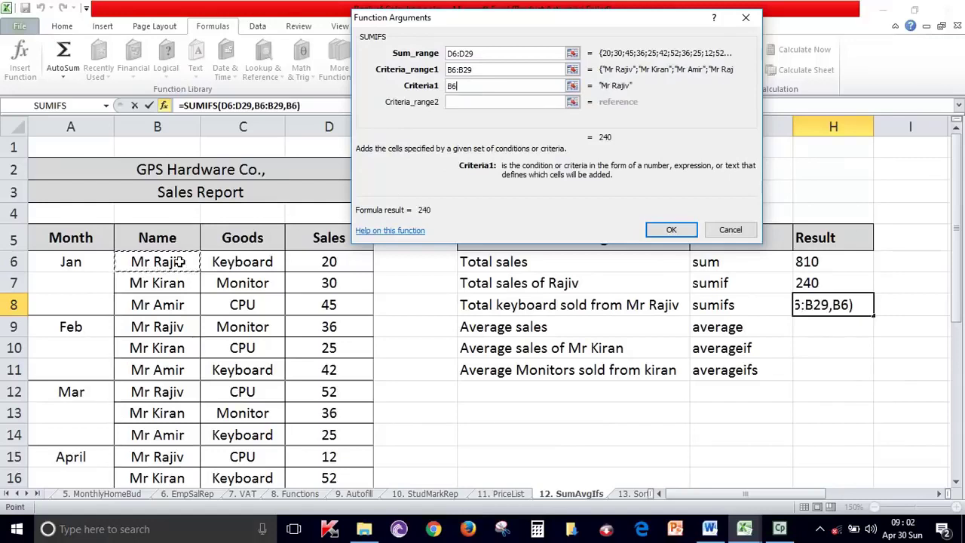
click(460, 104)
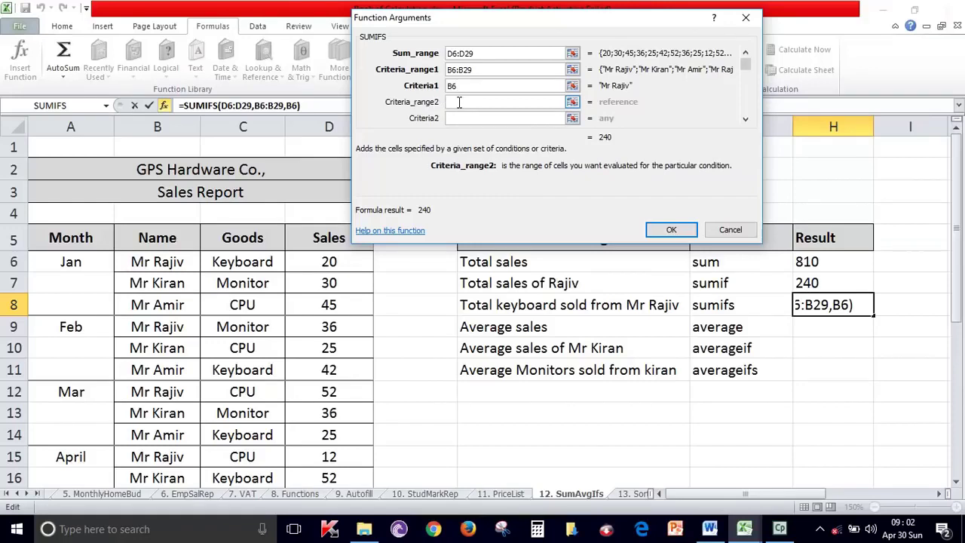
mouse_move(259, 264)
mouse_down()
mouse_move(259, 467)
mouse_move(244, 451)
mouse_up()
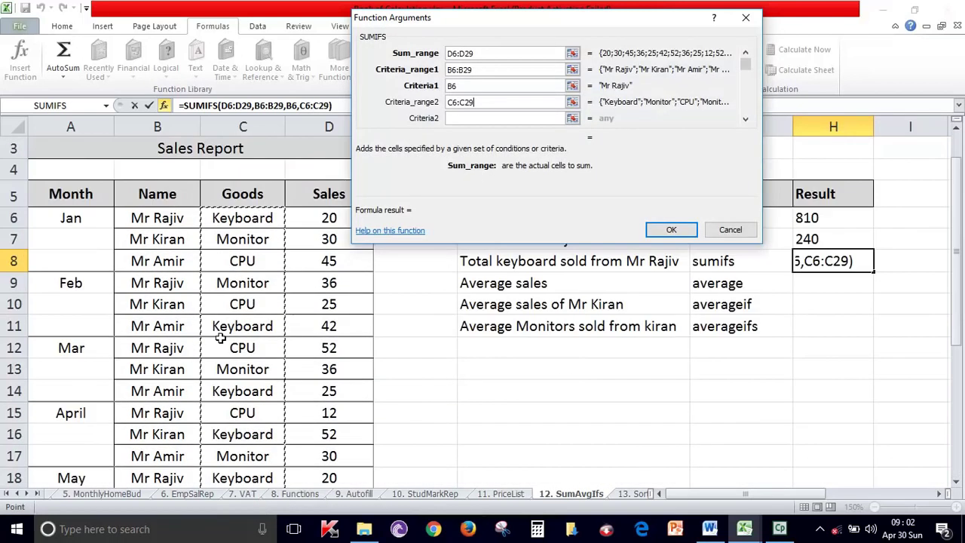
click(456, 119)
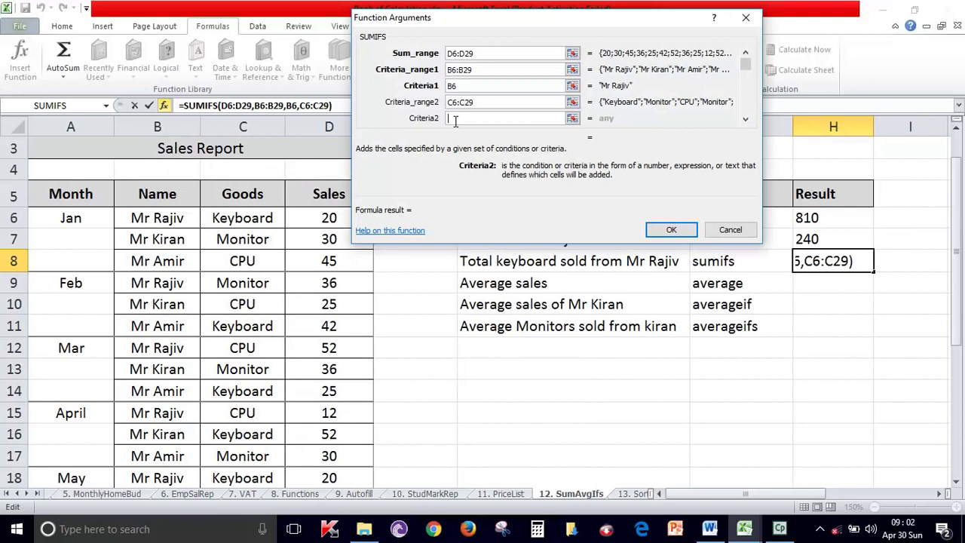
click(245, 218)
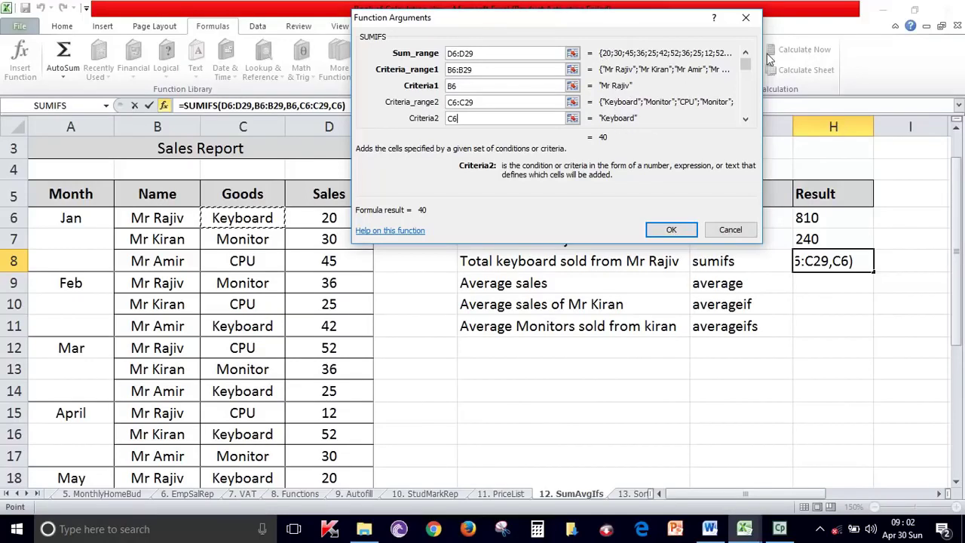
click(669, 231)
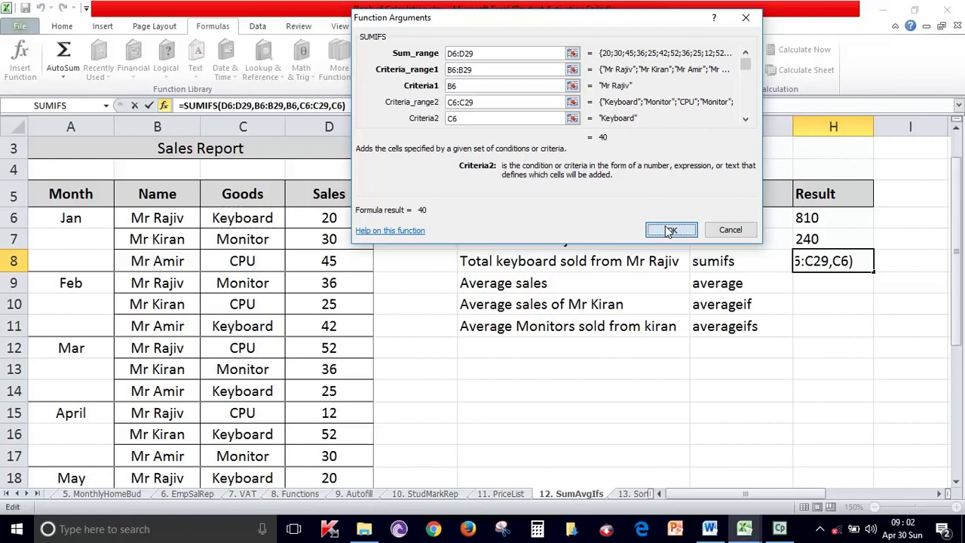
Step: Enter =AVERAGE(D6:D29) in H9 to get 33.75
click(833, 283)
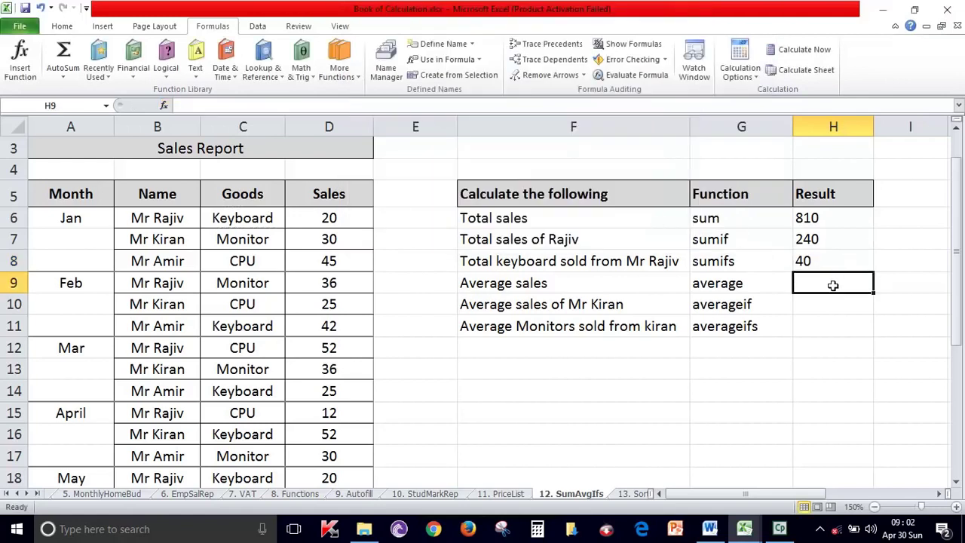
scroll(814, 323, up, 1)
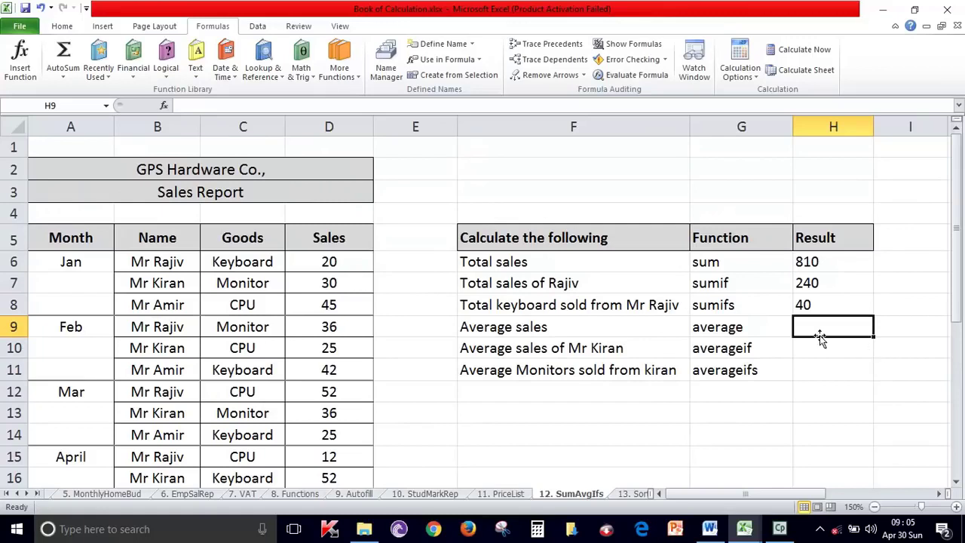
text(=ave)
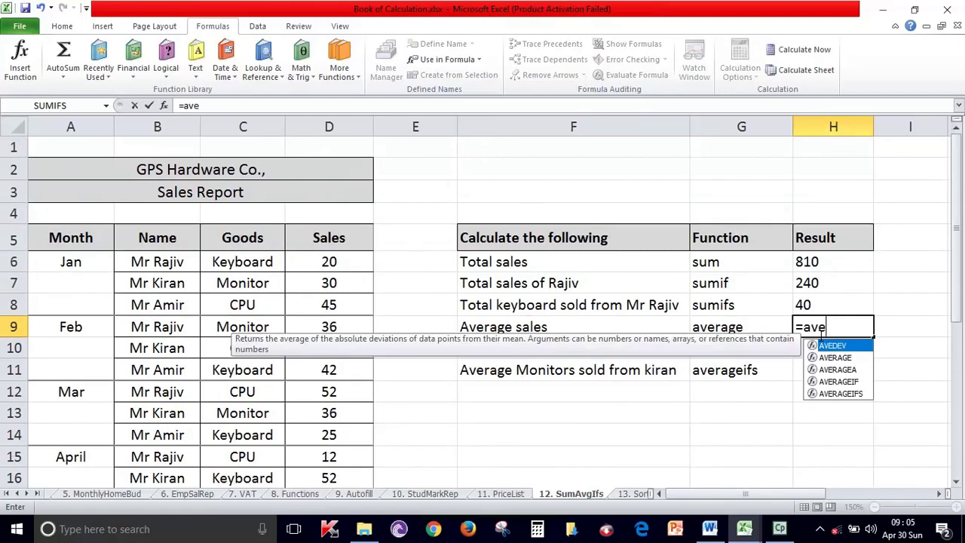
text(rage()
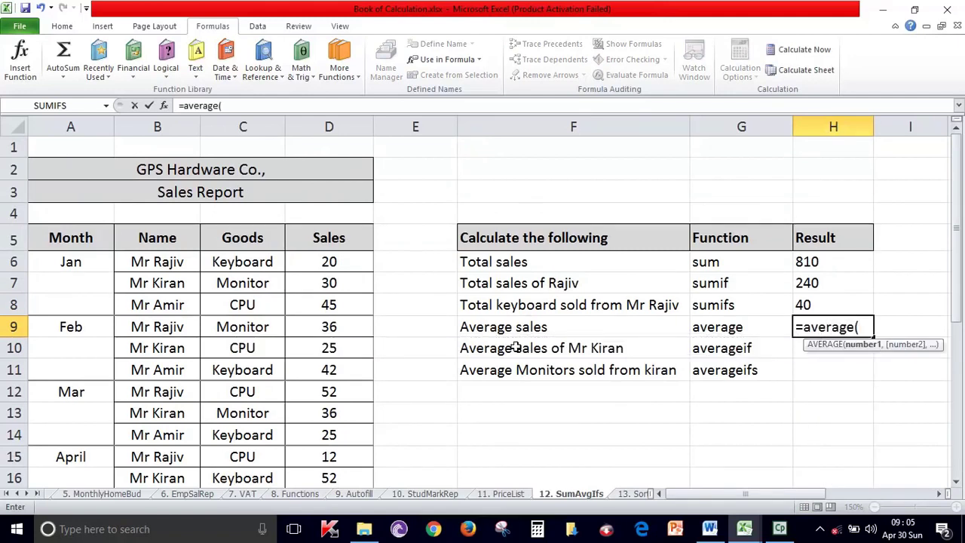
drag(352, 261, 349, 475)
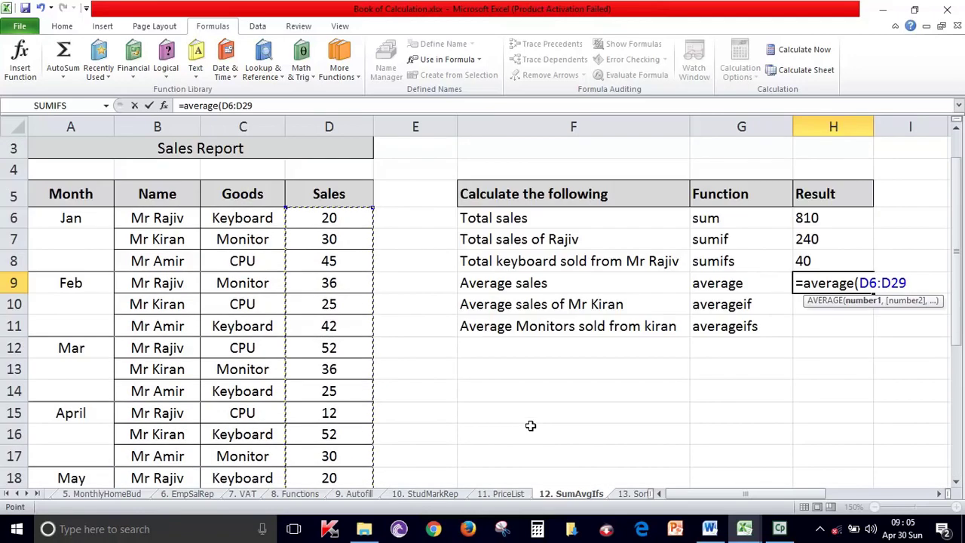
key(Return)
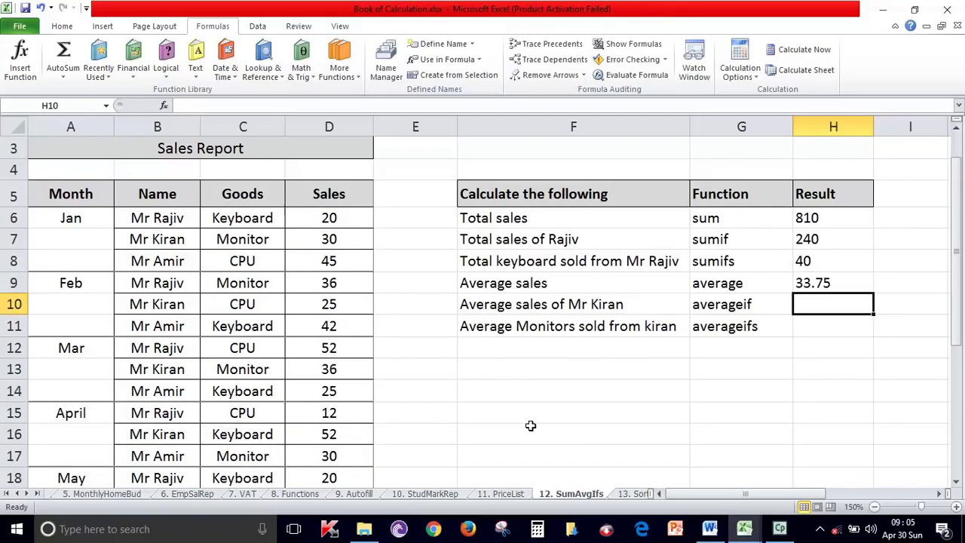
click(860, 283)
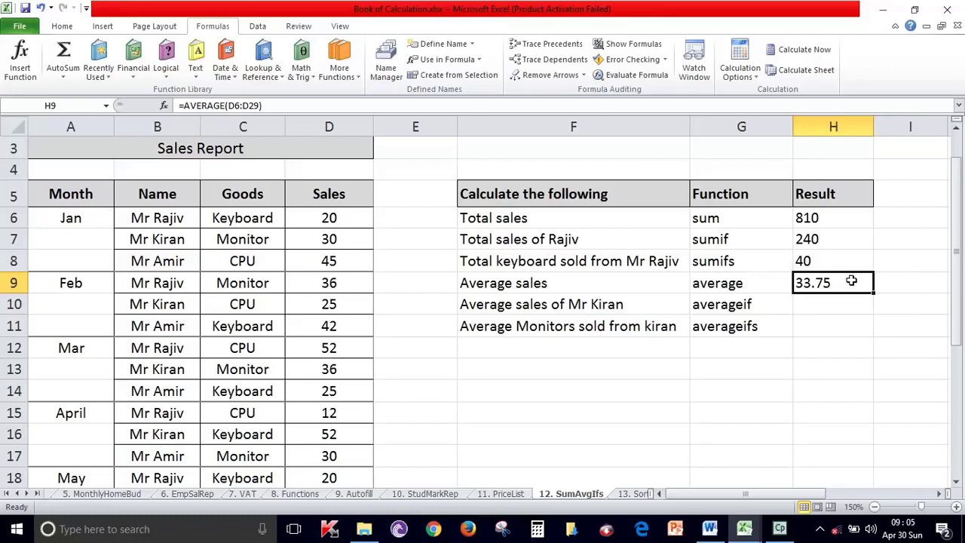
Step: Review the task list and clear a started entry in H10 for Kiran's average
click(837, 304)
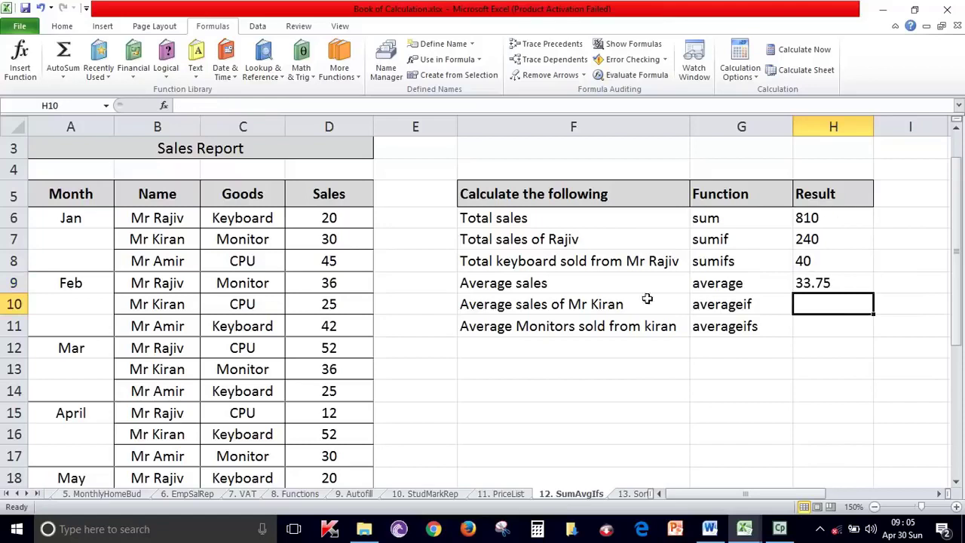
click(626, 305)
click(808, 305)
click(597, 242)
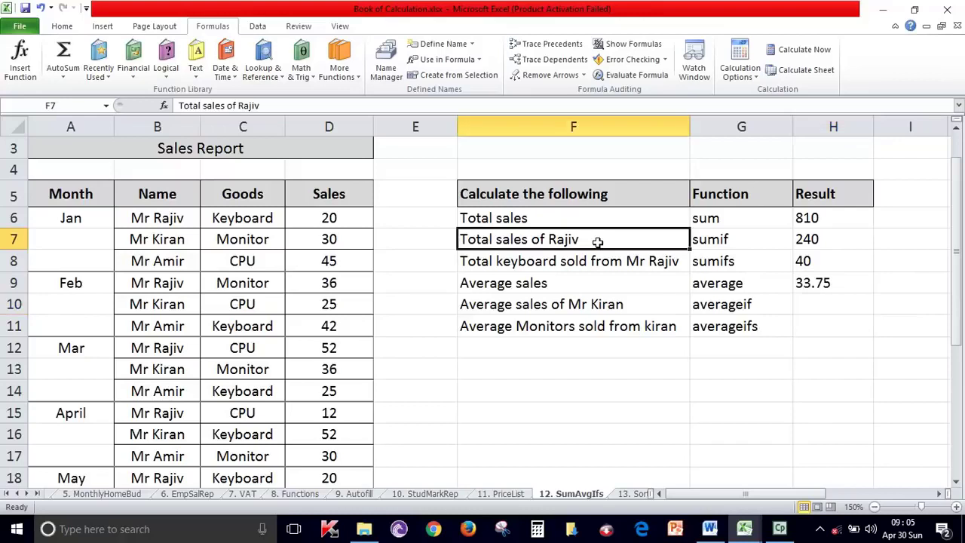
click(669, 299)
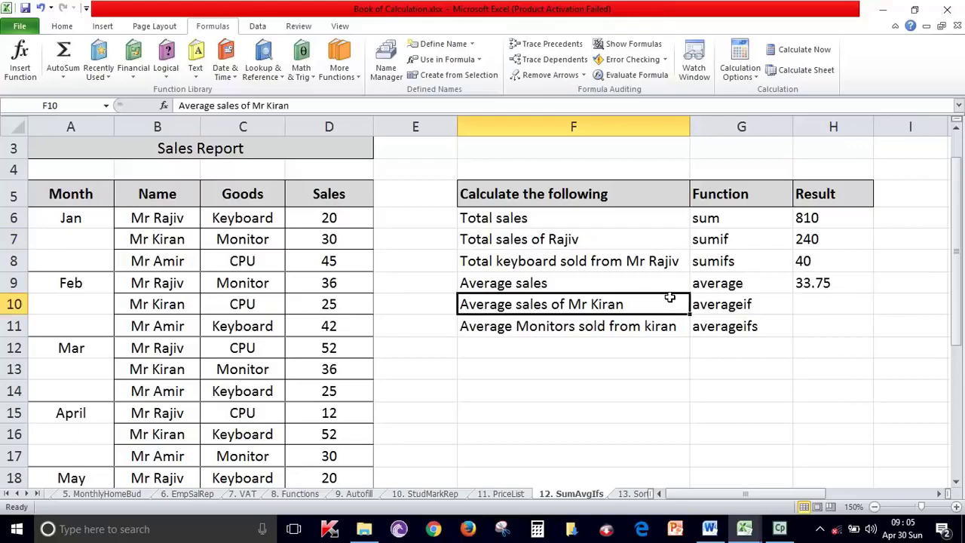
click(835, 304)
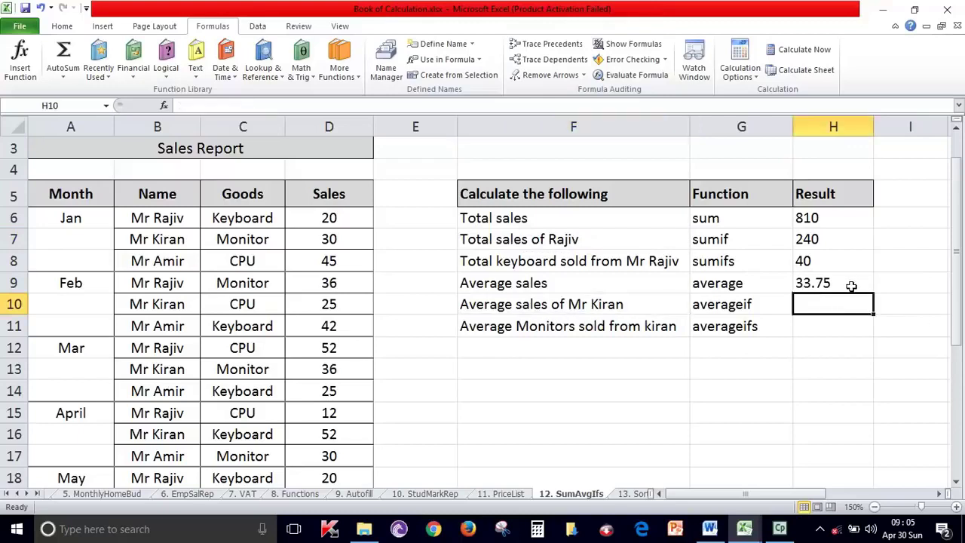
click(851, 285)
click(832, 303)
text(=)
key(BackSpace)
click(838, 393)
click(840, 305)
Step: Insert the AVERAGEIF function into H10 from the Statistical function list
click(305, 75)
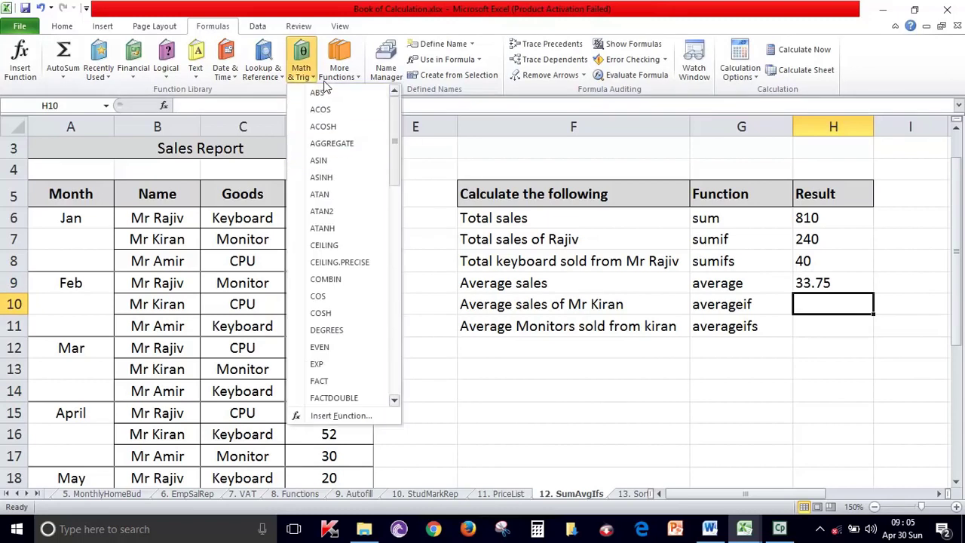
click(357, 66)
click(344, 75)
mouse_move(359, 92)
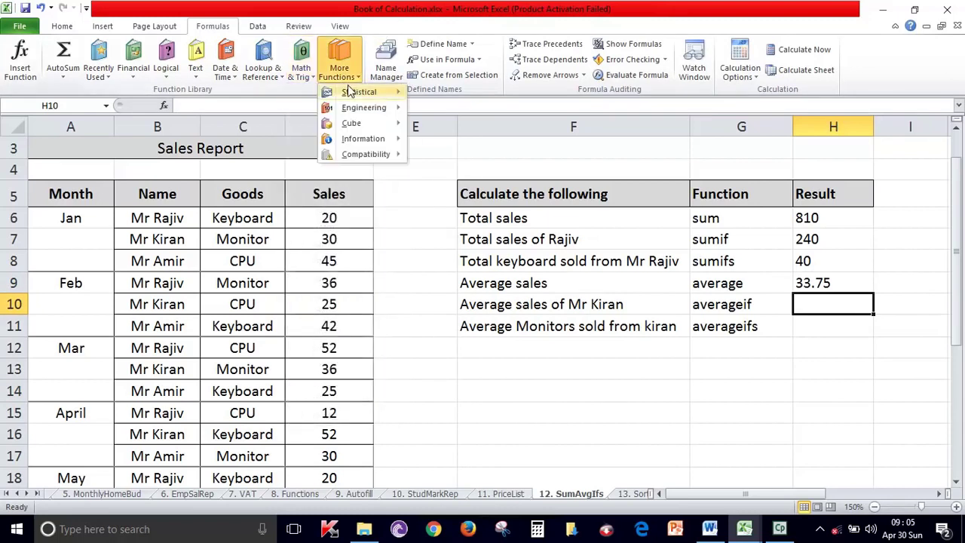
click(340, 69)
click(340, 70)
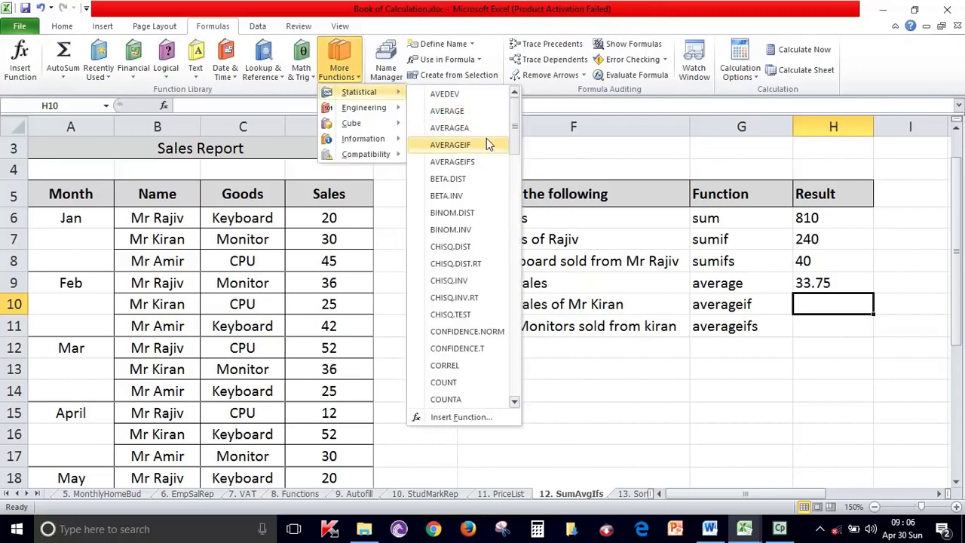
click(451, 144)
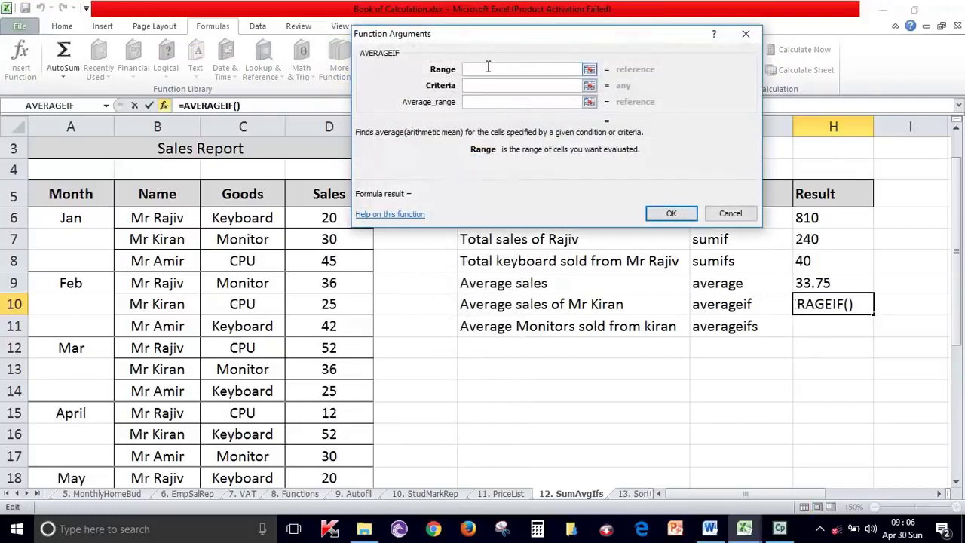
Step: Set range B6:B29, criteria B7 and average range D6:D29, giving 35.75
mouse_move(321, 219)
mouse_down()
mouse_move(362, 475)
mouse_move(345, 122)
mouse_move(345, 194)
mouse_up()
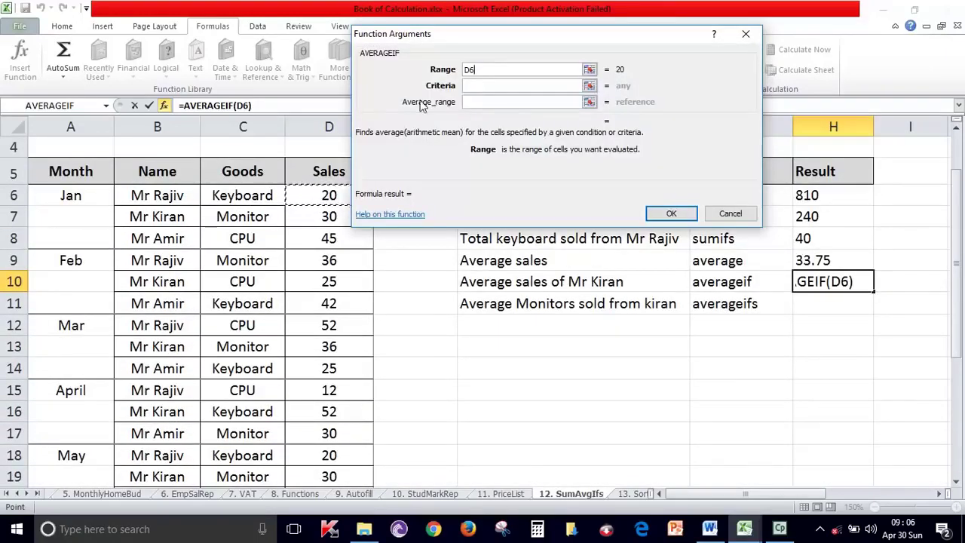
drag(167, 197, 169, 539)
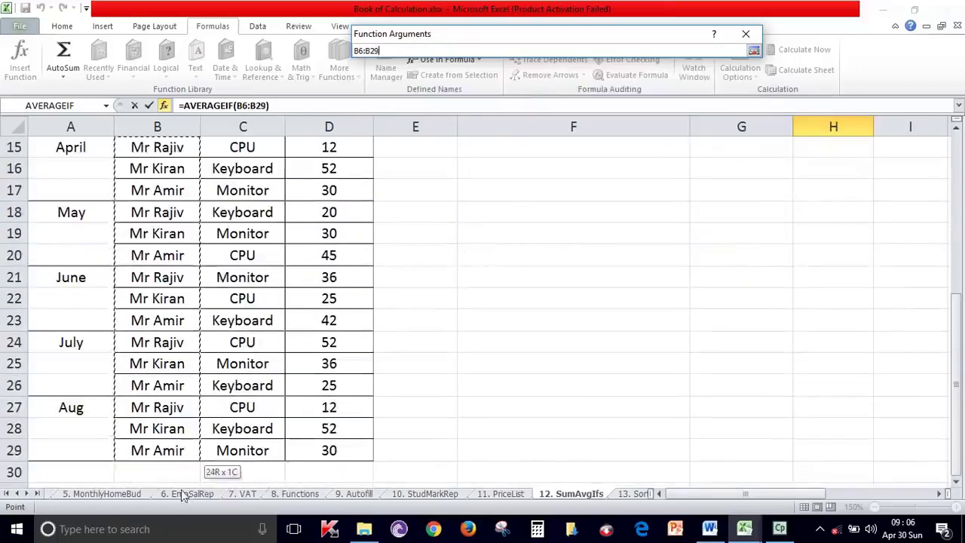
drag(170, 539, 168, 452)
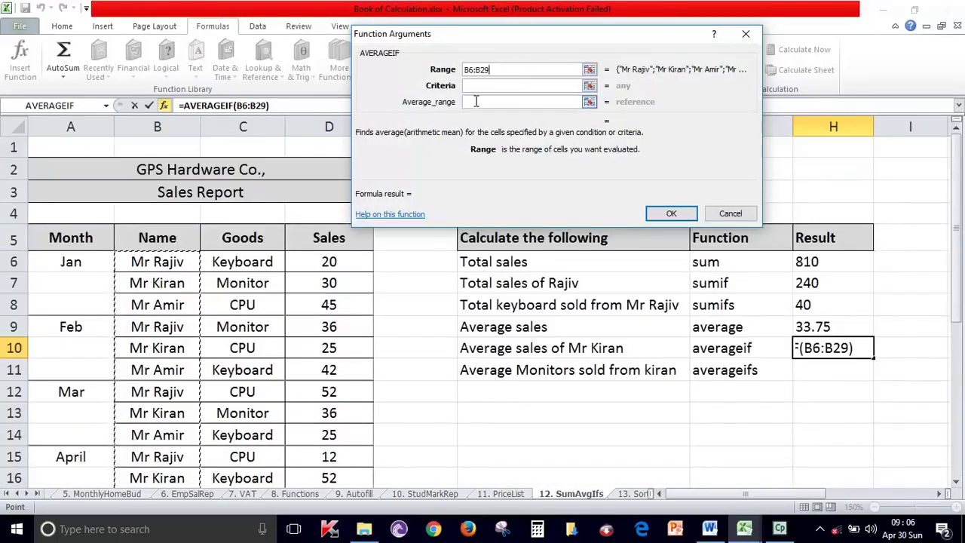
click(492, 86)
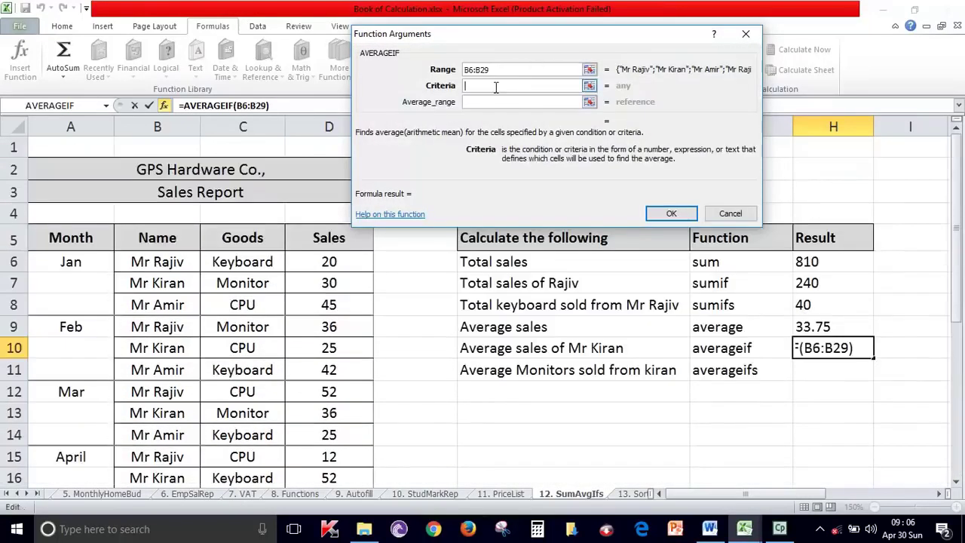
click(160, 288)
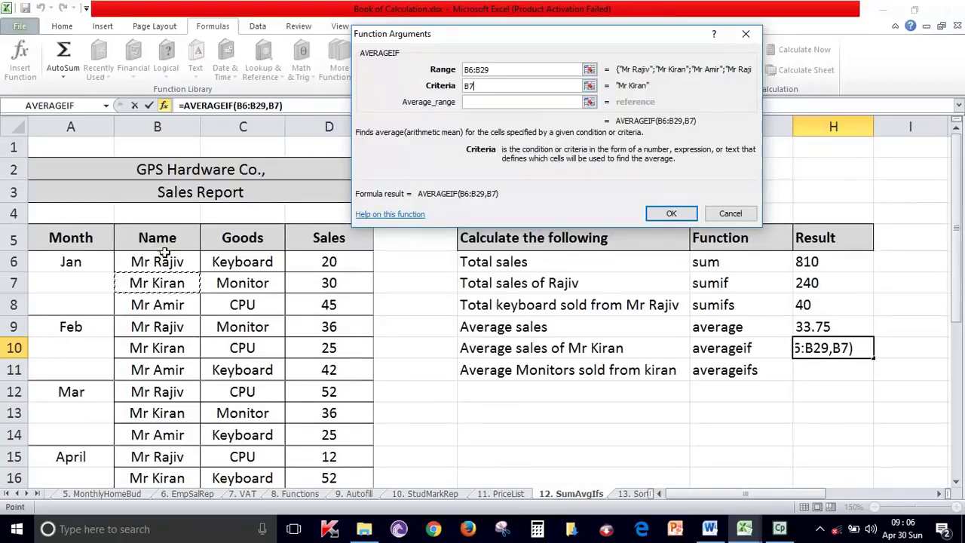
click(482, 102)
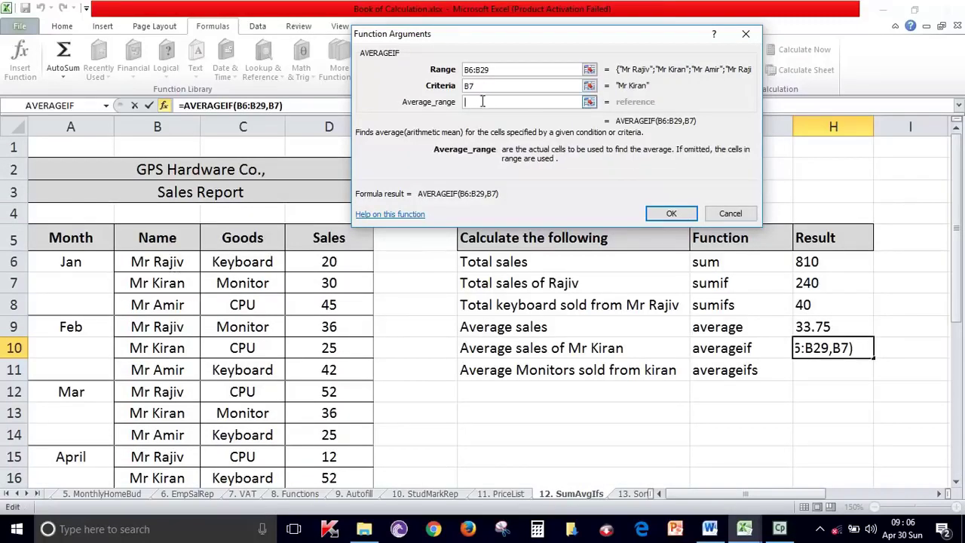
mouse_move(310, 260)
mouse_down()
mouse_move(301, 512)
mouse_move(329, 450)
mouse_up()
click(671, 213)
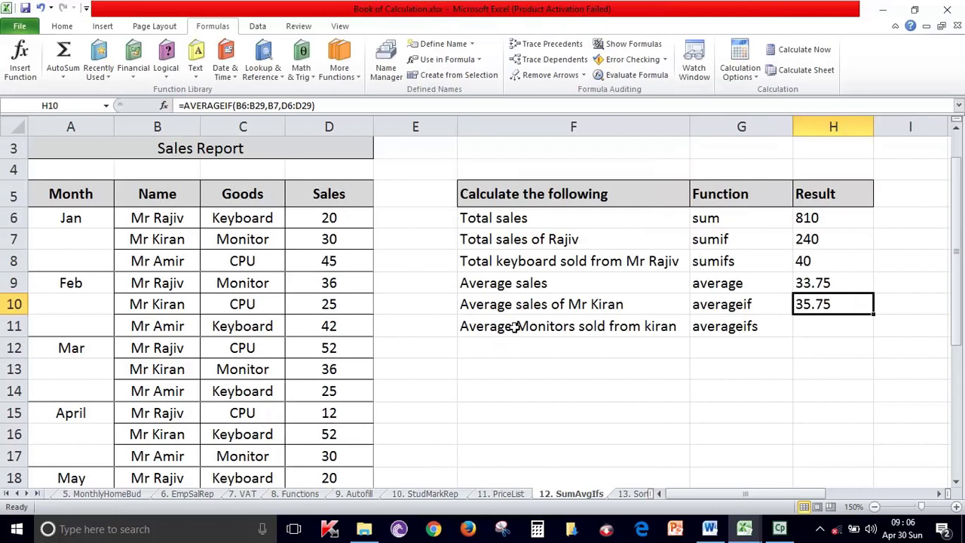
click(850, 325)
click(175, 263)
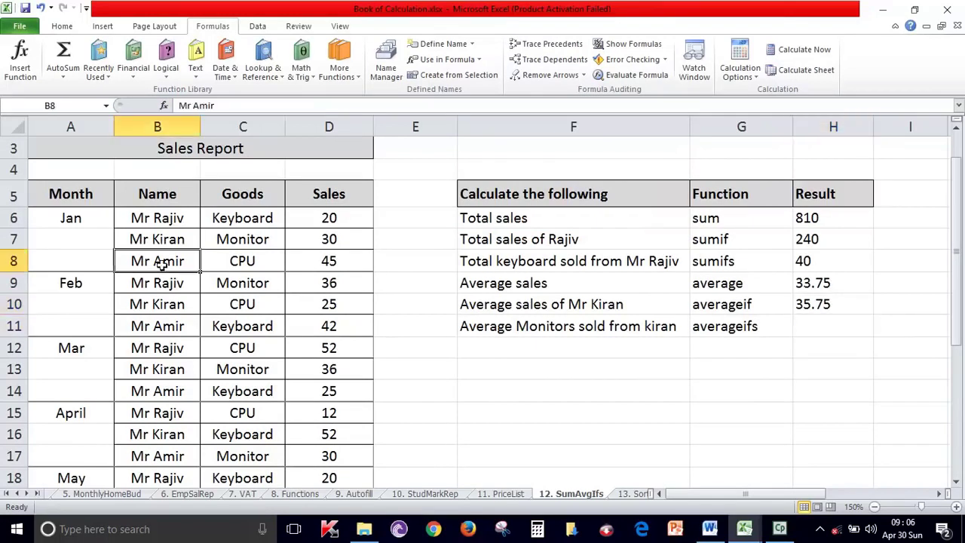
click(174, 221)
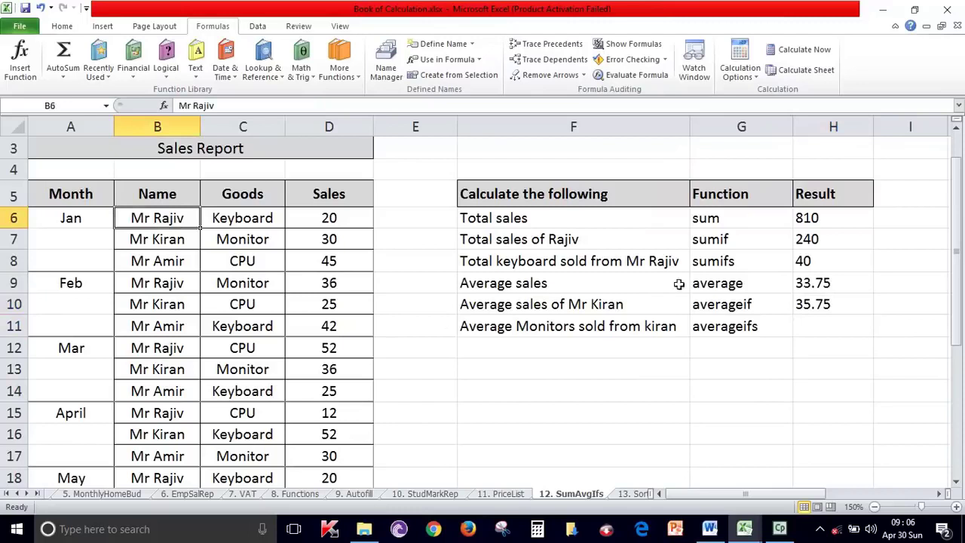
click(833, 321)
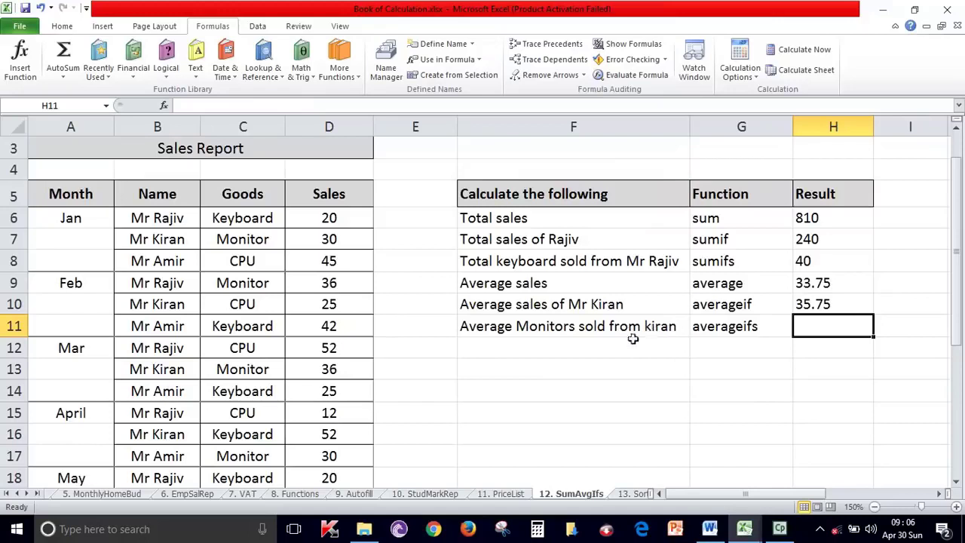
click(637, 326)
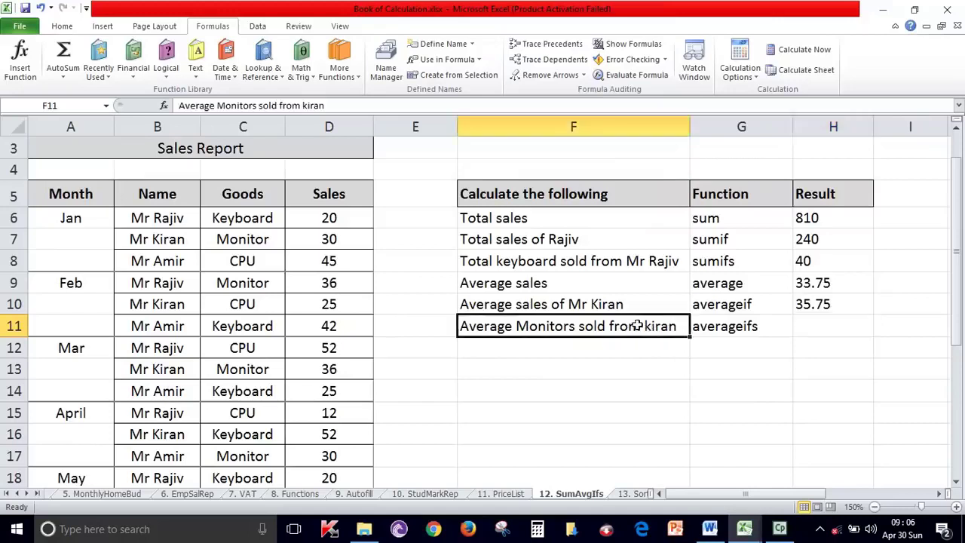
click(167, 240)
drag(167, 240, 337, 240)
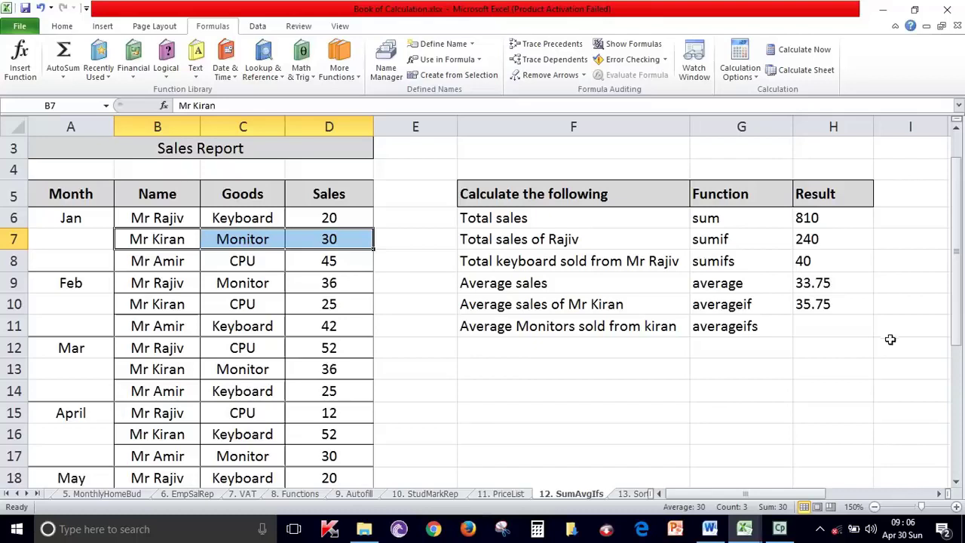
click(837, 325)
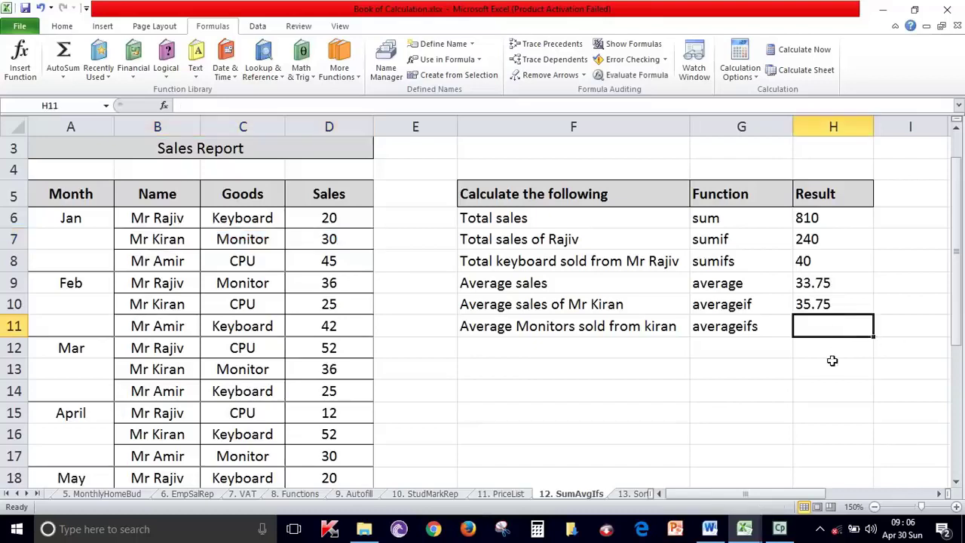
Step: Build AVERAGEIFS in H11 over D6:D29 with B6:B29 = B7 and C6:C29 = C7, giving 33
click(339, 67)
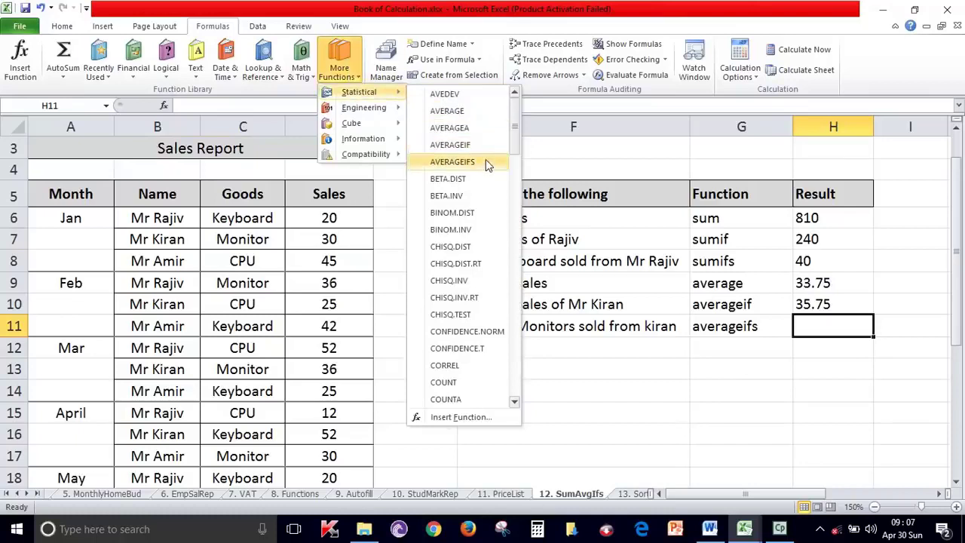
click(486, 159)
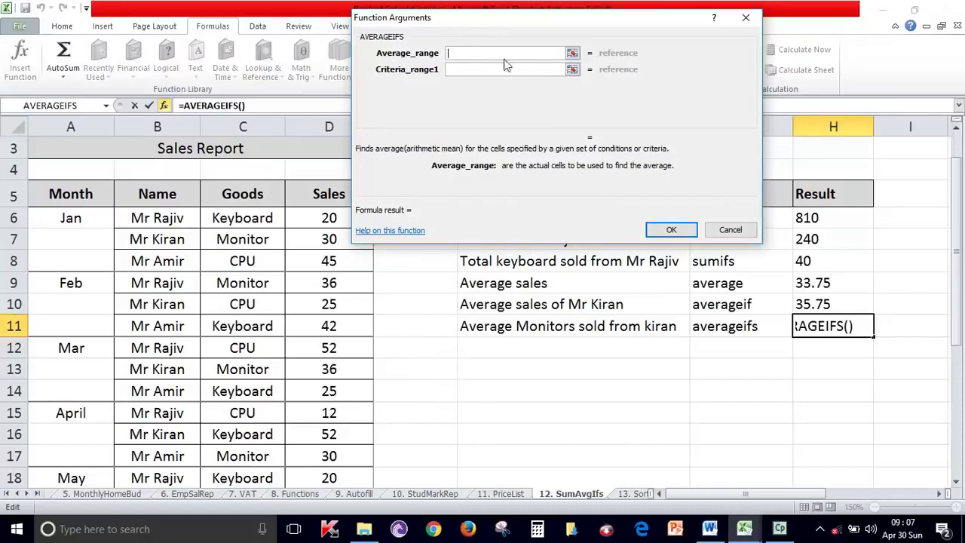
mouse_move(320, 218)
mouse_down()
mouse_move(331, 483)
mouse_move(319, 453)
mouse_up()
click(463, 69)
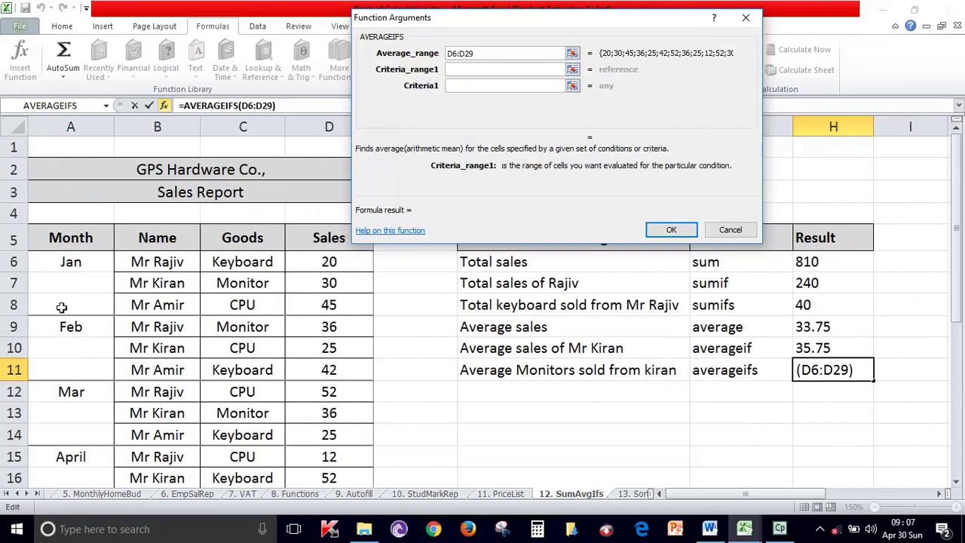
mouse_move(181, 262)
mouse_down()
mouse_move(171, 460)
mouse_move(170, 450)
mouse_up()
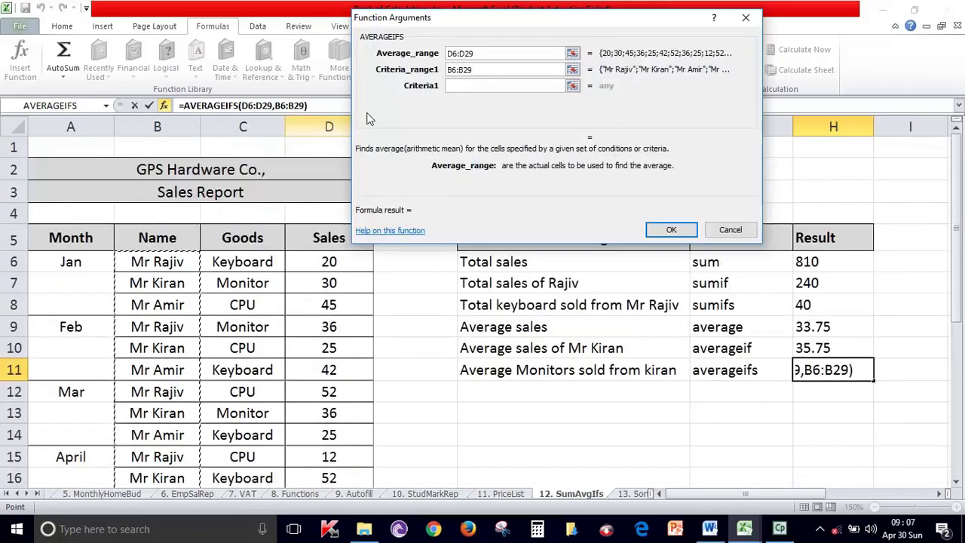
click(465, 86)
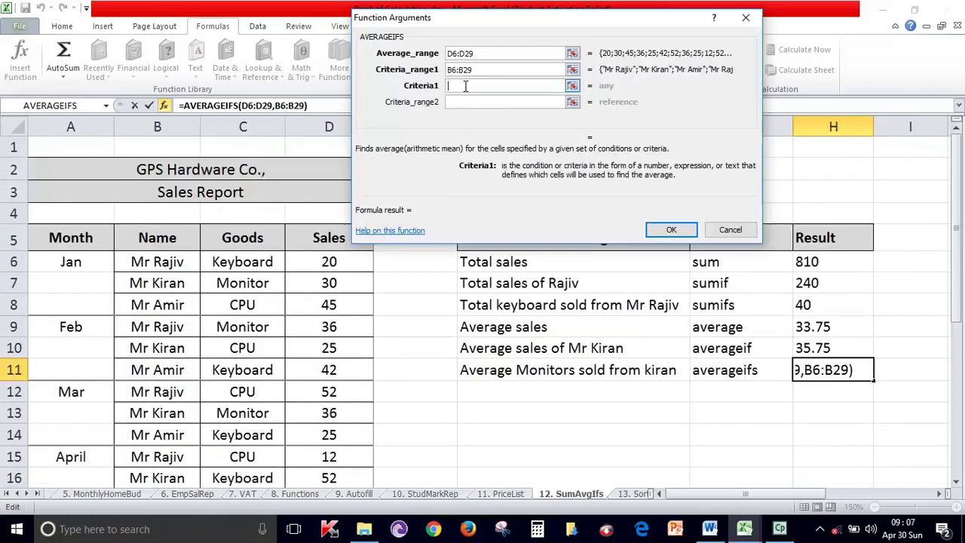
click(179, 281)
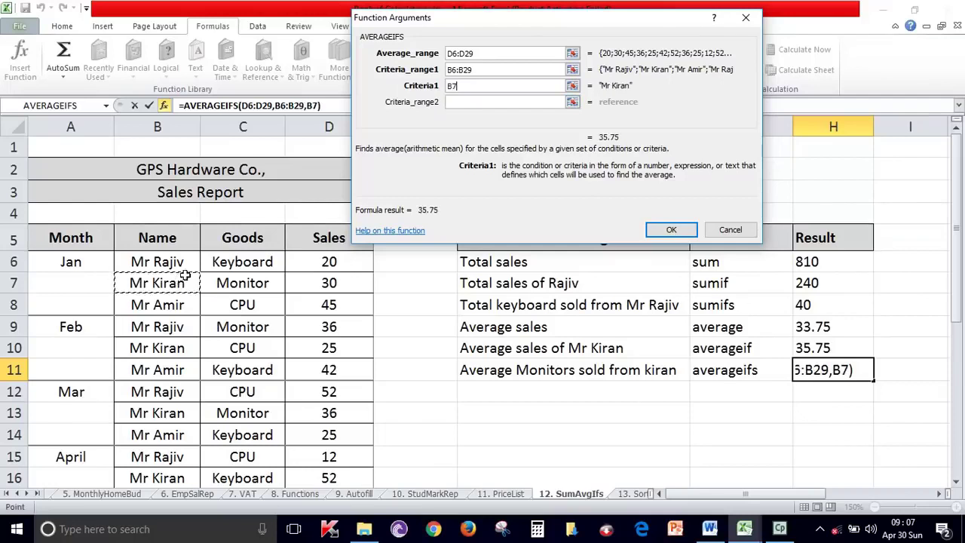
click(476, 102)
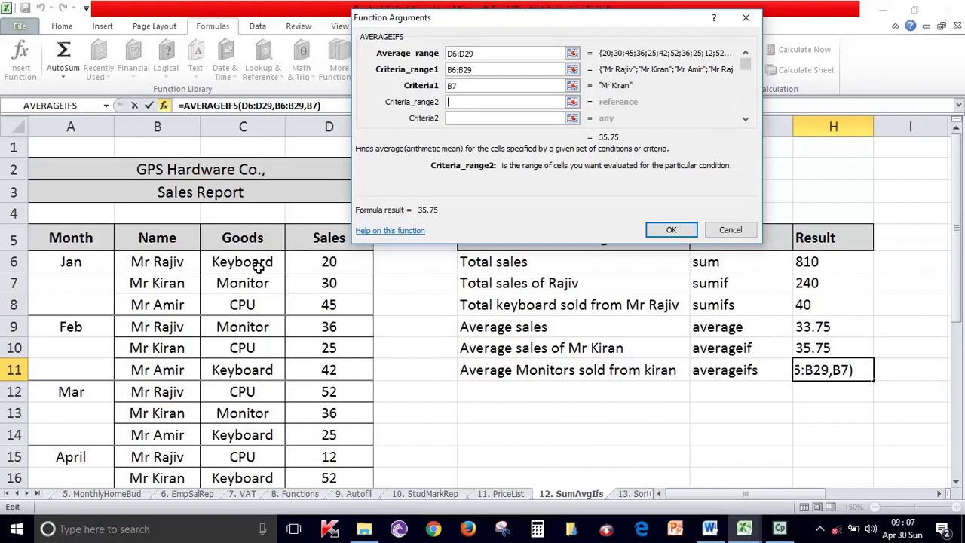
drag(266, 262, 251, 451)
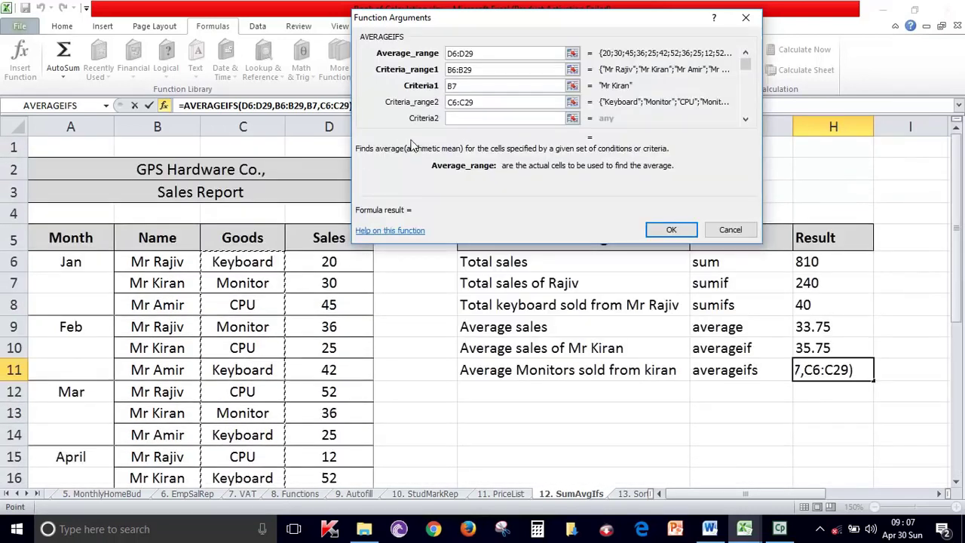
click(464, 117)
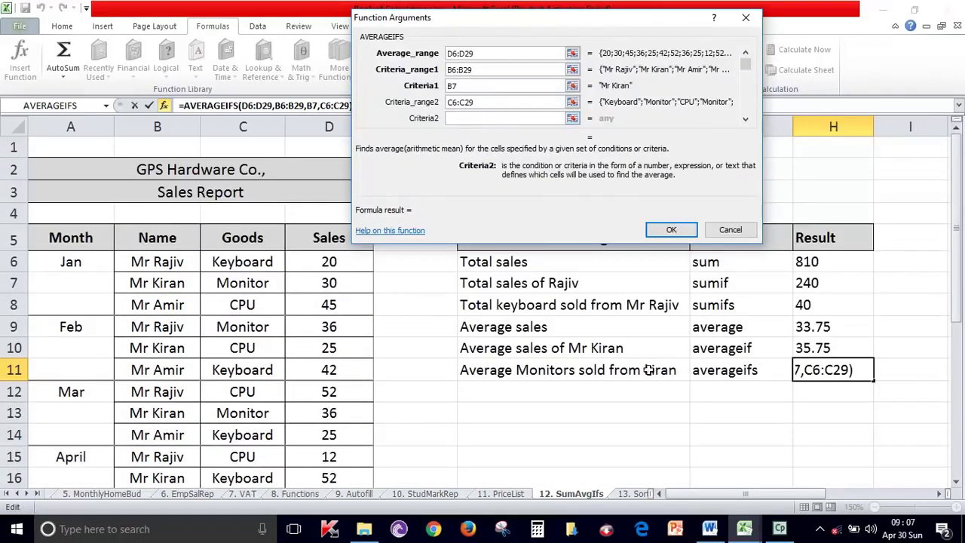
click(267, 284)
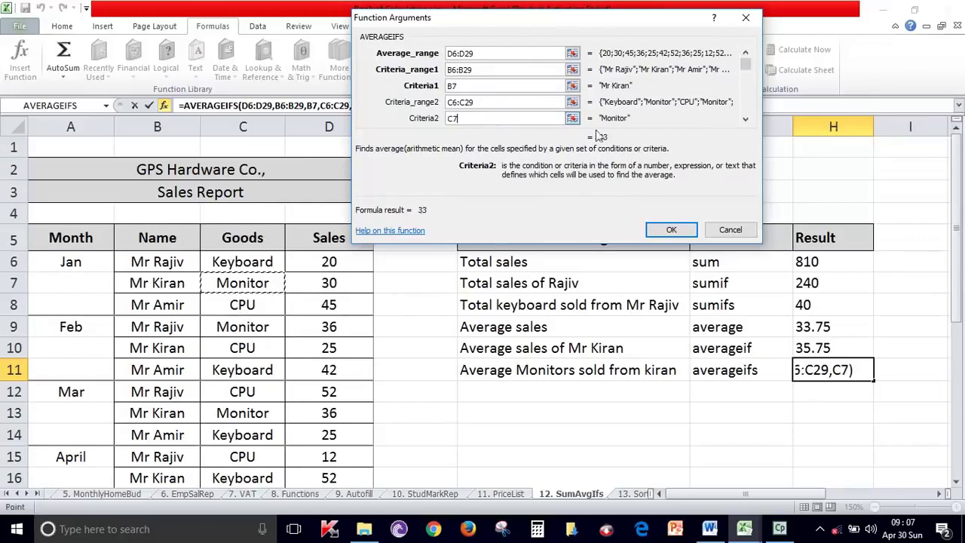
click(664, 231)
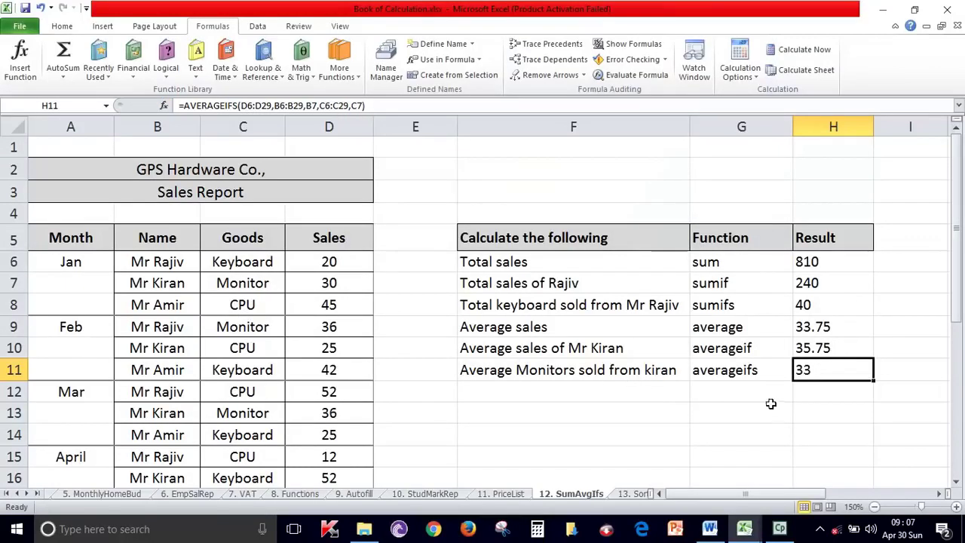
Step: Review the Average Monitors result and scroll the sheet tabs toward 13. SortFilter
click(653, 371)
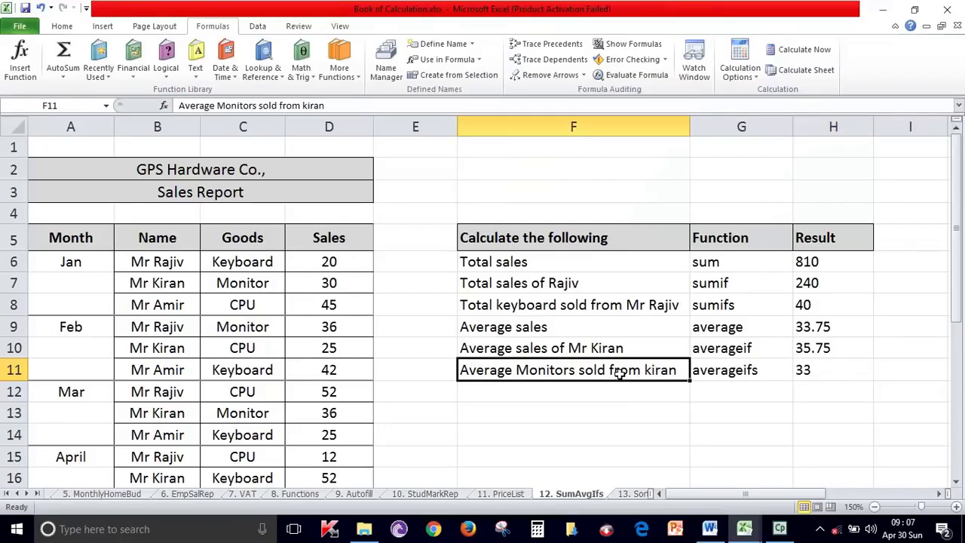
click(813, 409)
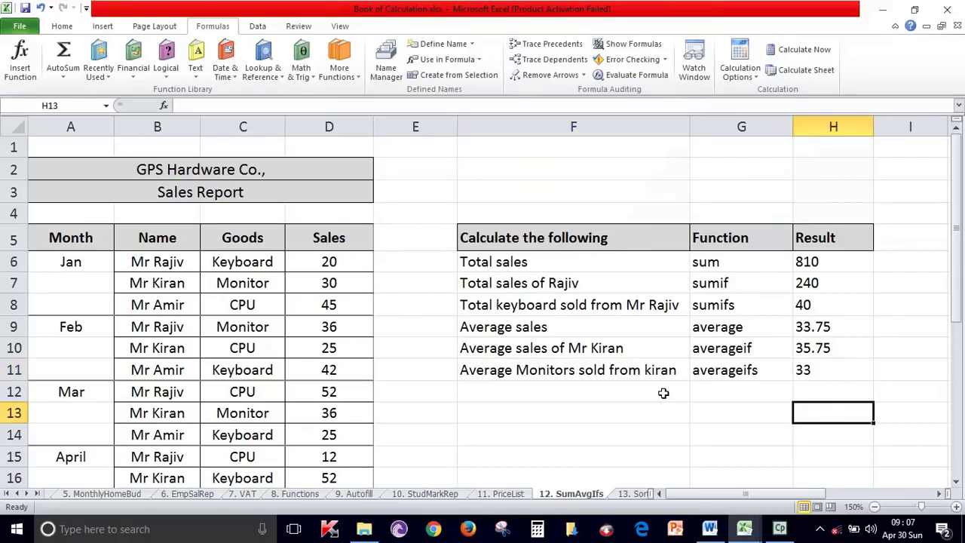
click(26, 493)
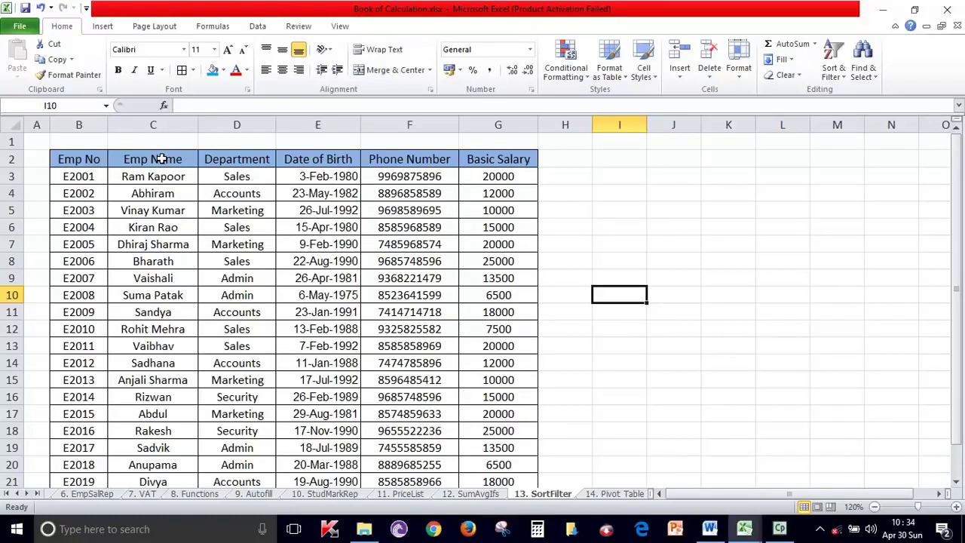
scroll(161, 158, down, 3)
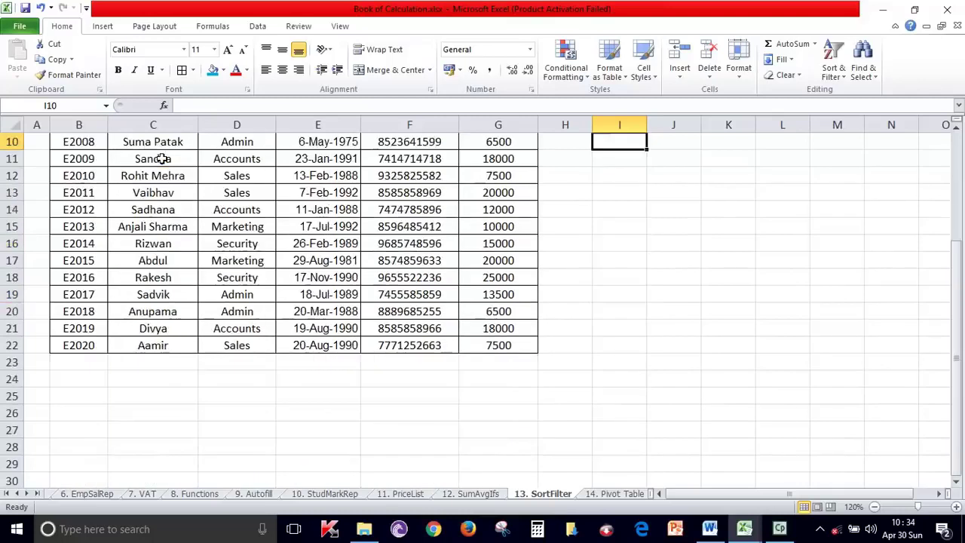
scroll(155, 323, up, 3)
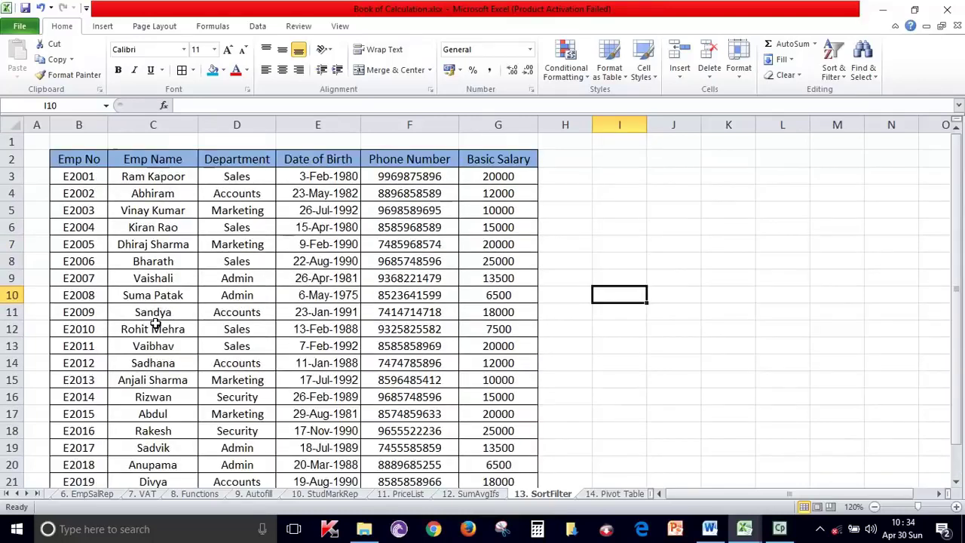
scroll(155, 323, down, 2)
scroll(154, 323, up, 2)
click(175, 165)
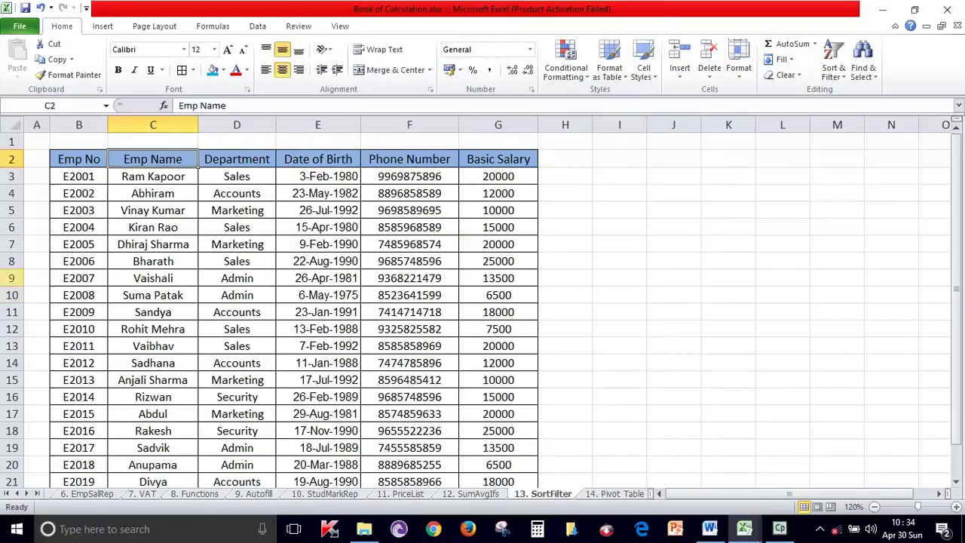
scroll(134, 199, down, 1)
scroll(155, 394, down, 2)
key(shift+Down)
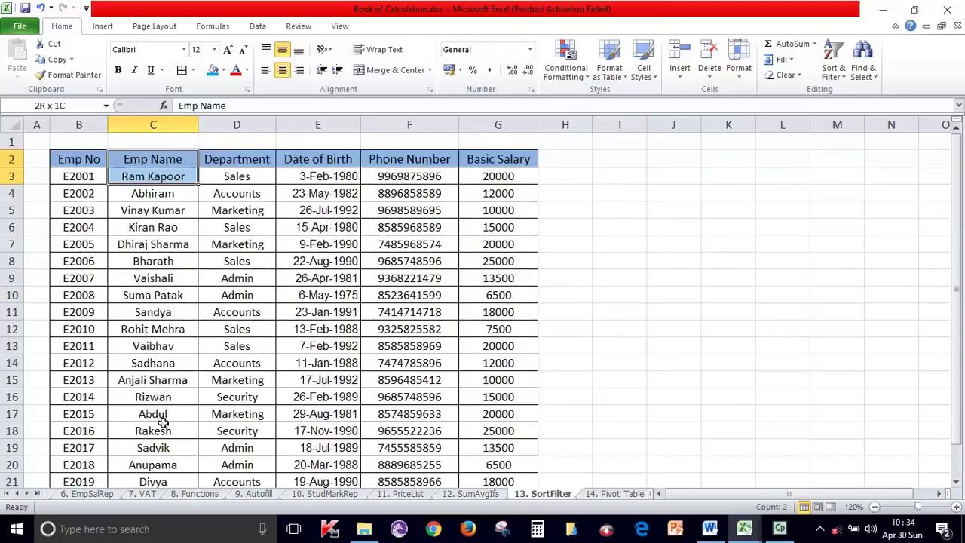
drag(153, 170, 151, 430)
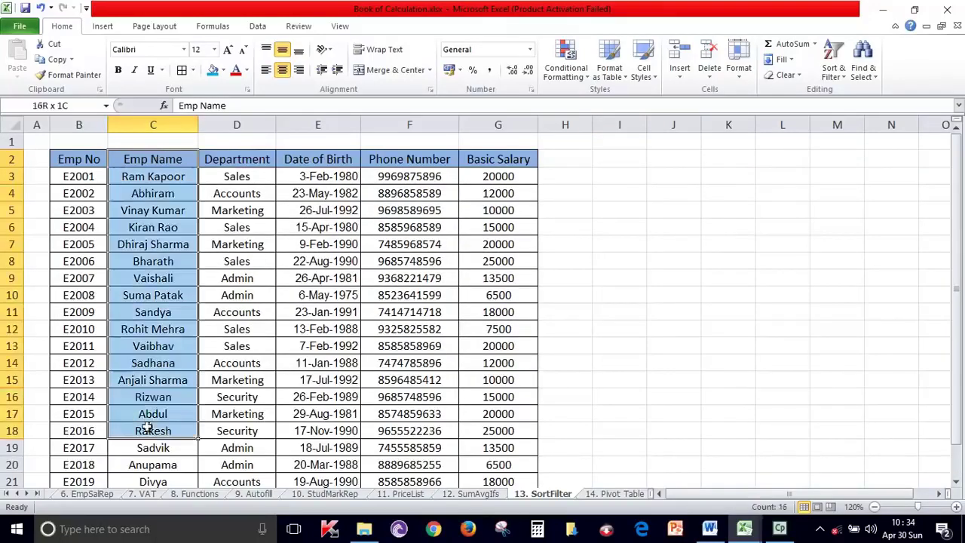
click(143, 276)
click(169, 159)
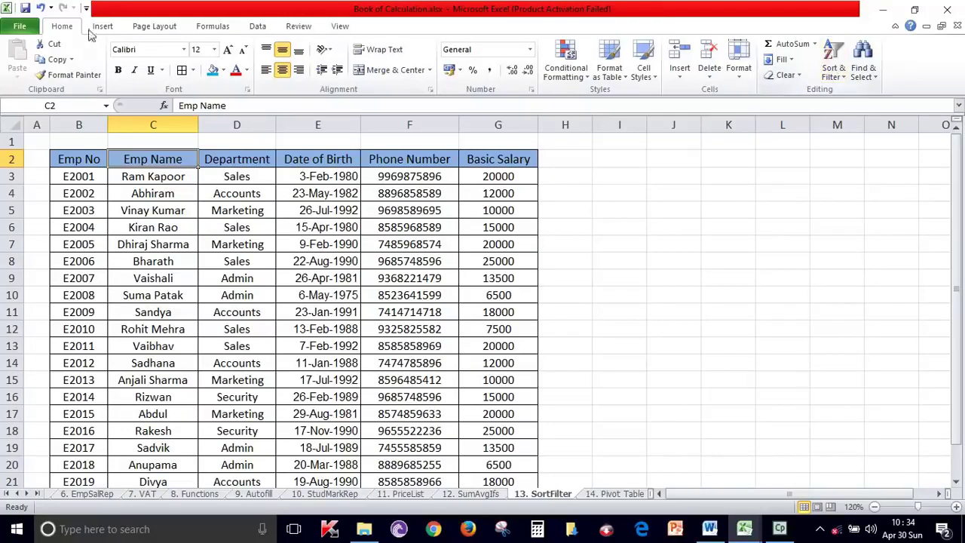
Step: Sort the employee table A to Z by Emp Name and highlight the sorted names
click(831, 72)
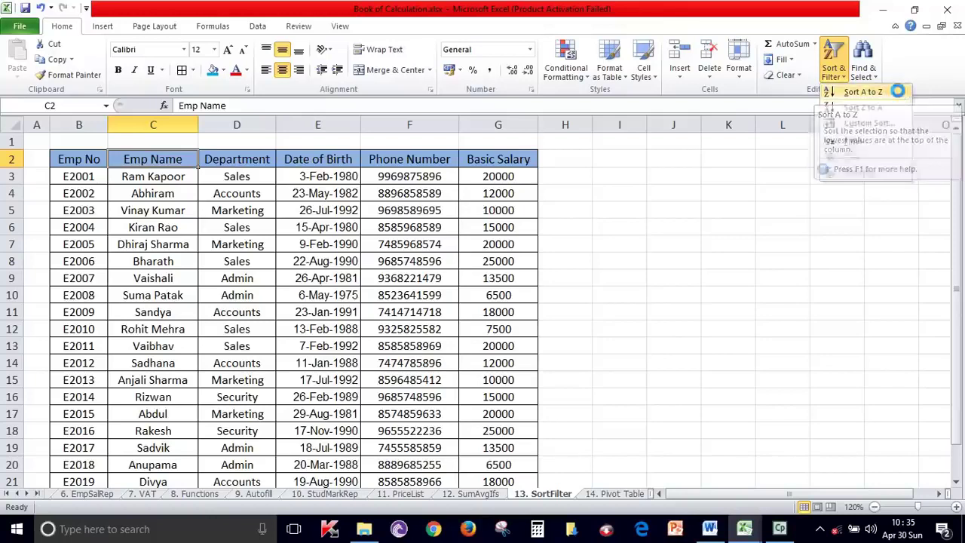
click(896, 93)
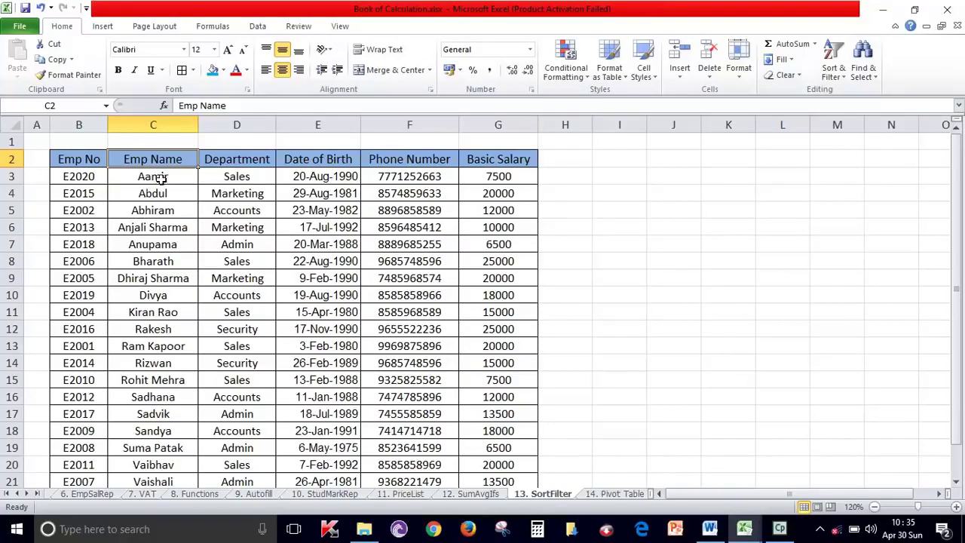
click(145, 262)
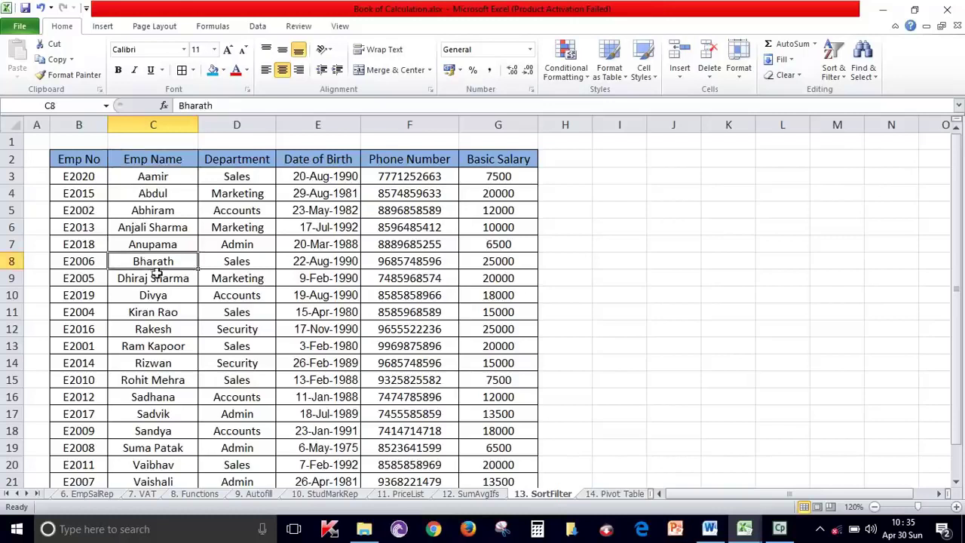
drag(154, 278, 155, 298)
click(177, 315)
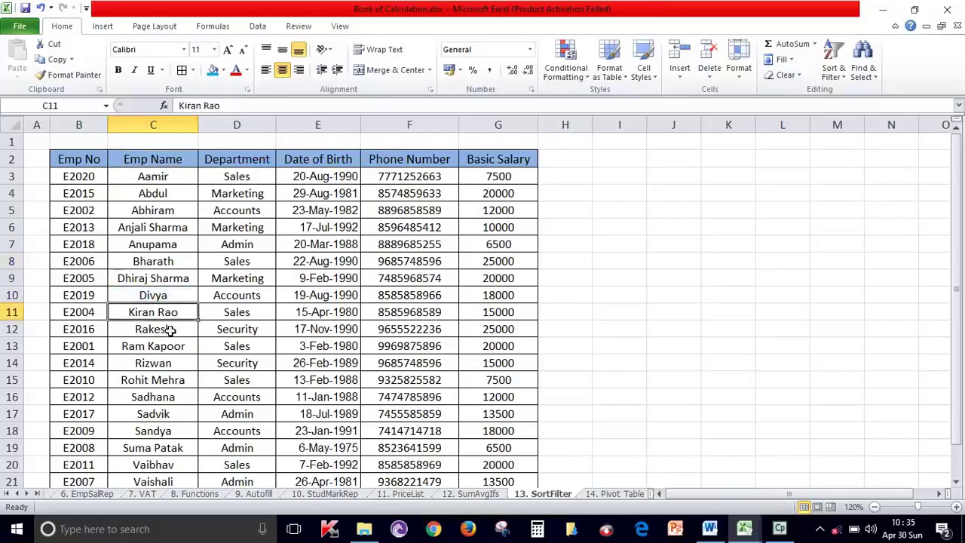
drag(189, 330, 162, 362)
scroll(172, 320, down, 2)
drag(161, 296, 159, 413)
scroll(270, 385, up, 2)
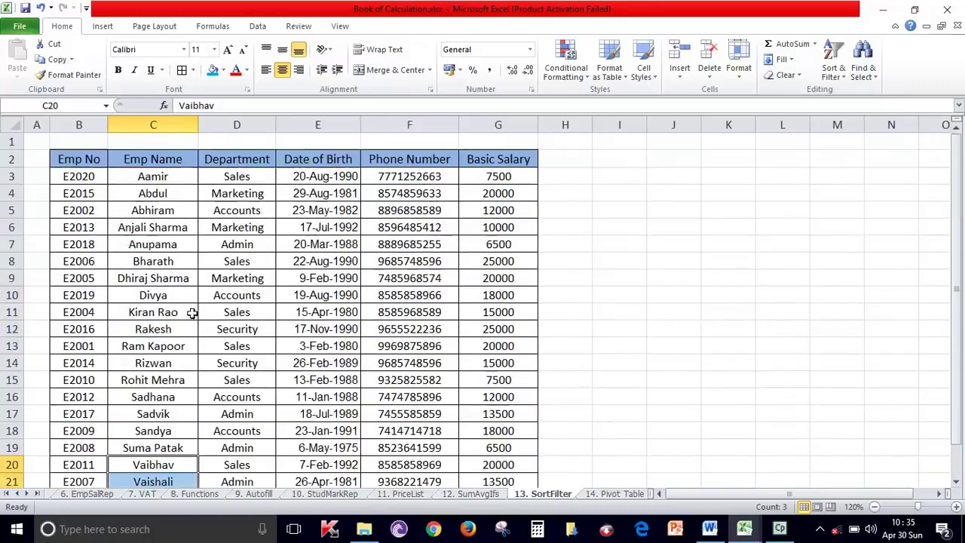
Step: Select individual names and whole employee records, ending on the Emp Name header C2
click(150, 177)
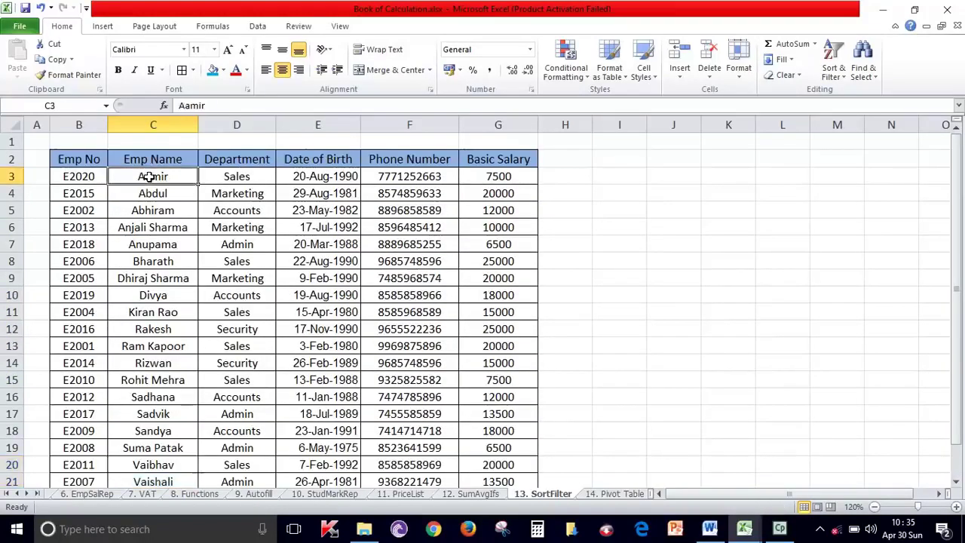
click(152, 434)
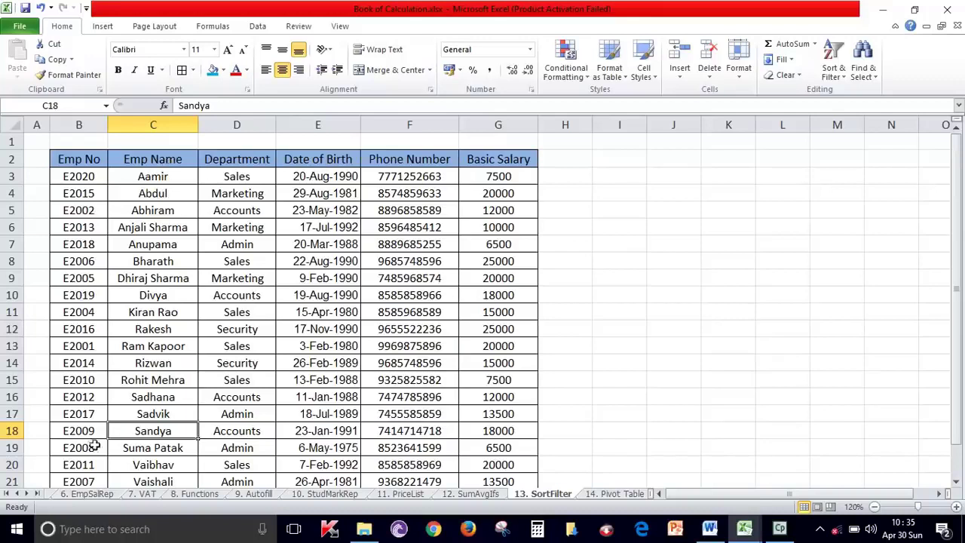
drag(79, 177, 532, 178)
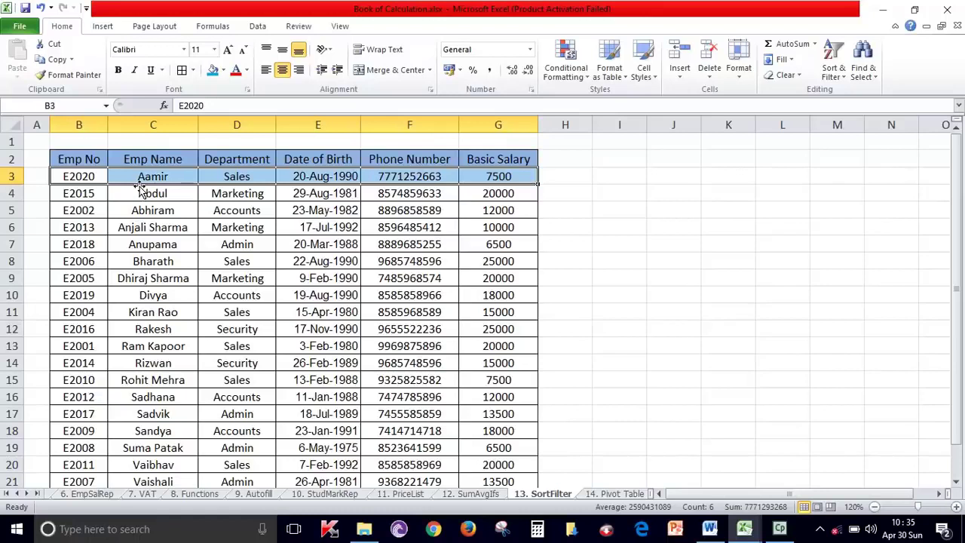
drag(75, 278, 490, 278)
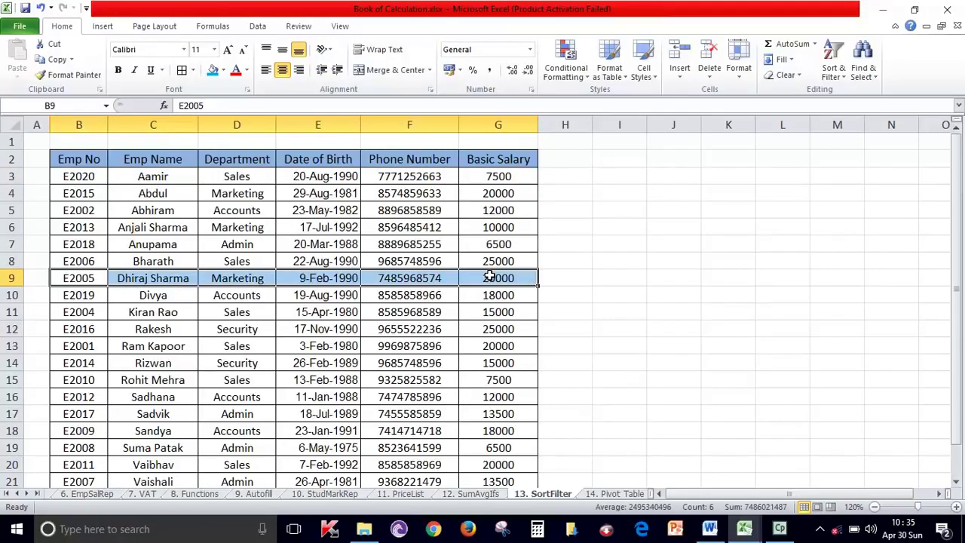
mouse_move(85, 178)
mouse_down()
mouse_move(477, 161)
mouse_move(498, 175)
mouse_up()
drag(84, 447, 486, 447)
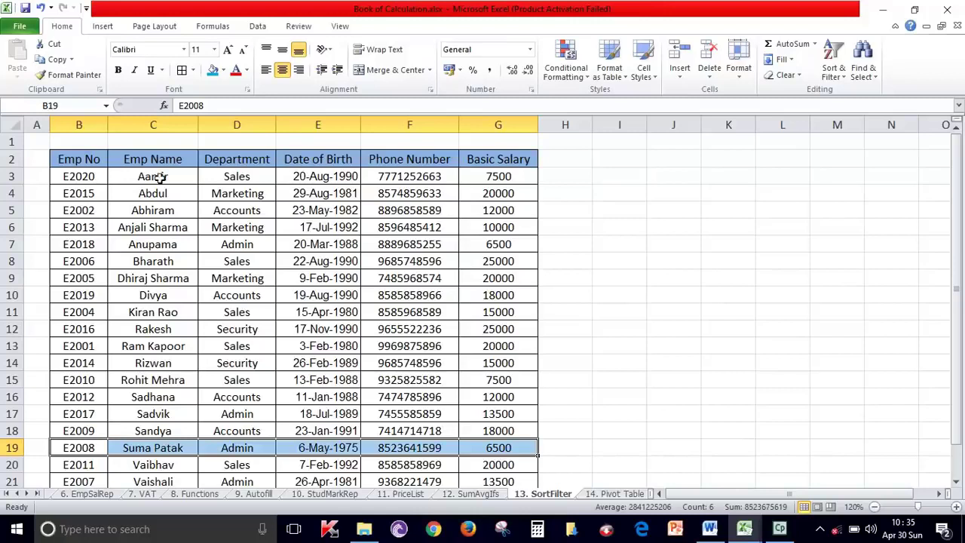
click(182, 160)
Step: Sort by Emp Name Z to A and cancel the accidental cell-move prompt
click(832, 75)
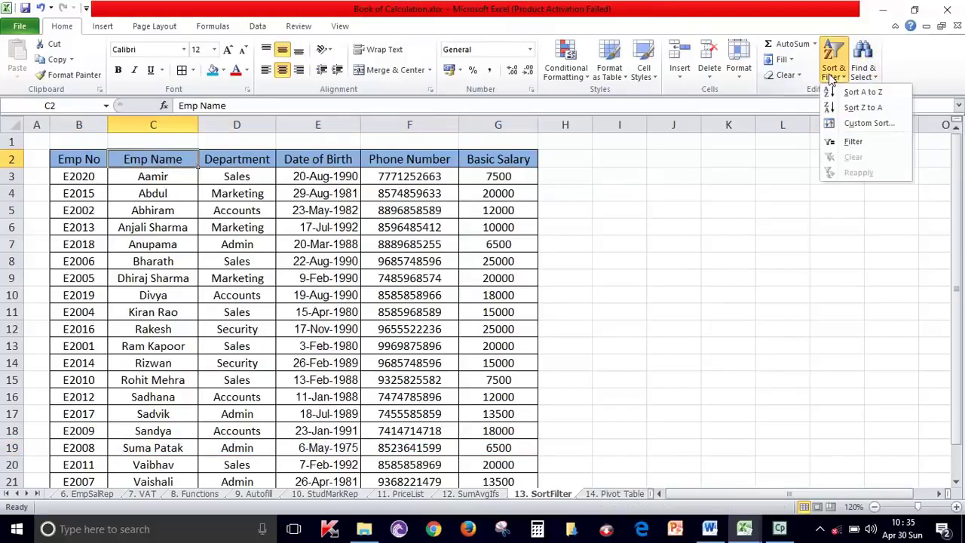
click(871, 108)
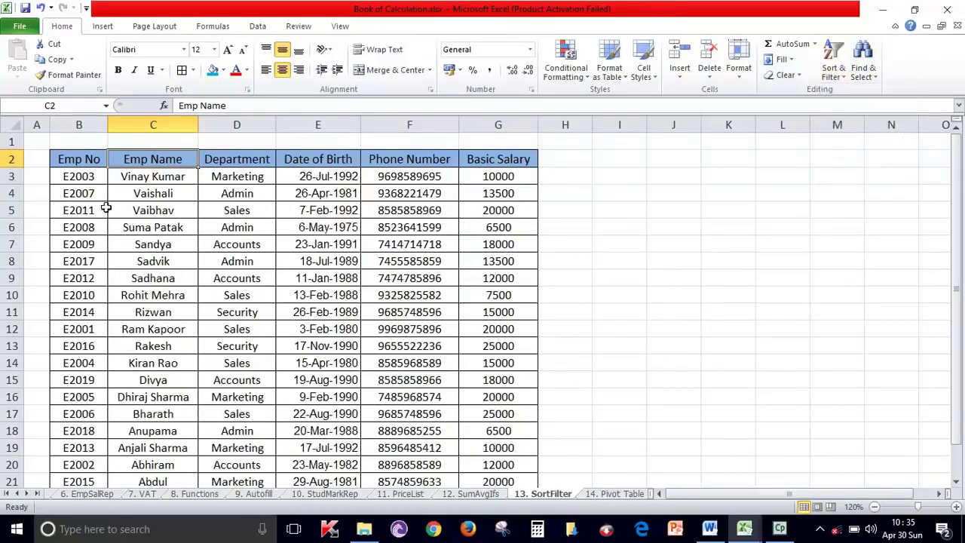
scroll(176, 282, down, 1)
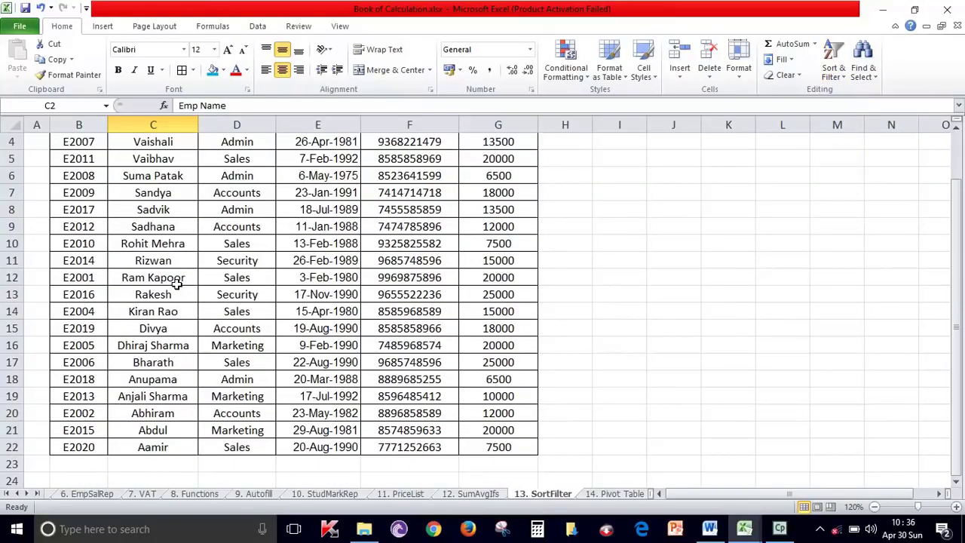
scroll(115, 243, up, 1)
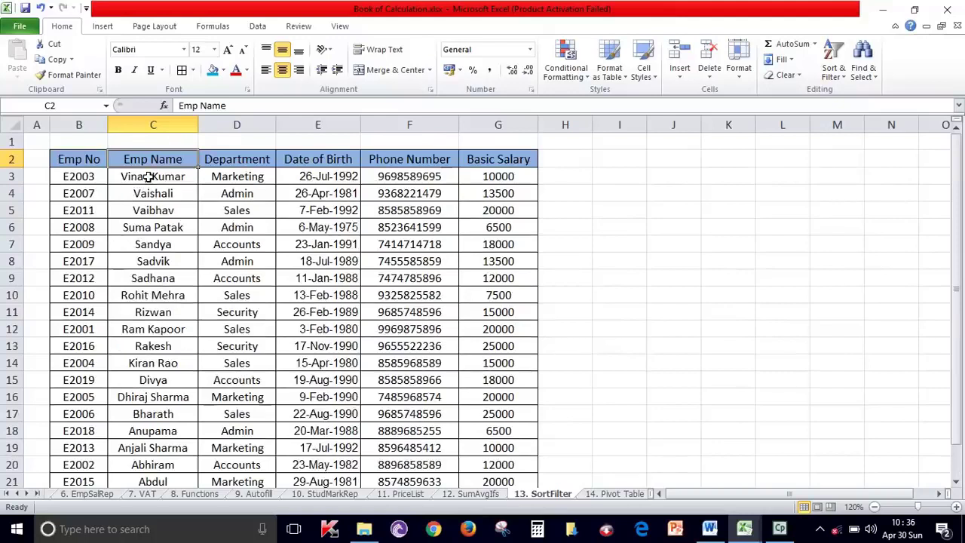
drag(156, 178, 149, 285)
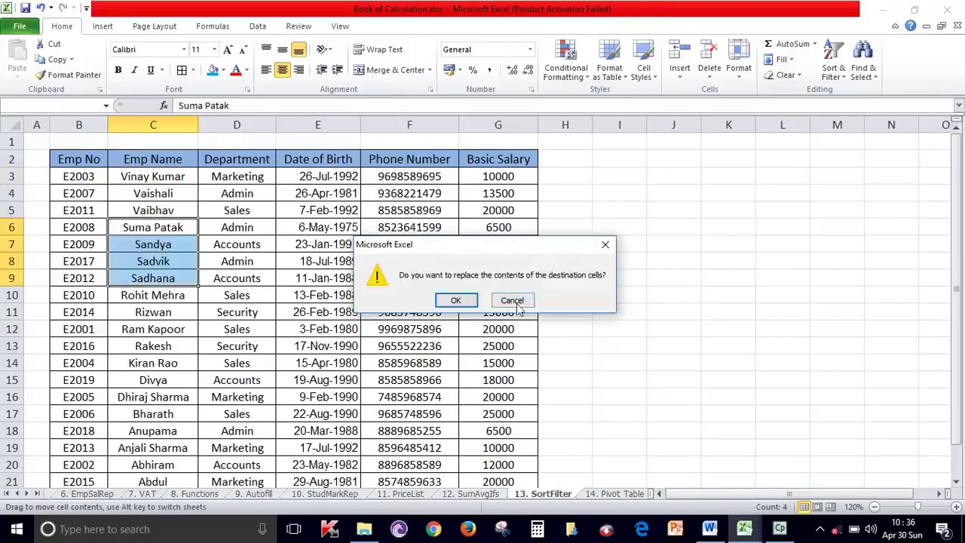
click(516, 301)
scroll(170, 261, down, 3)
scroll(169, 262, down, 1)
Step: Highlight Aamir's record in the last row and select the Emp No values
click(181, 296)
scroll(545, 256, up, 1)
scroll(545, 256, up, 2)
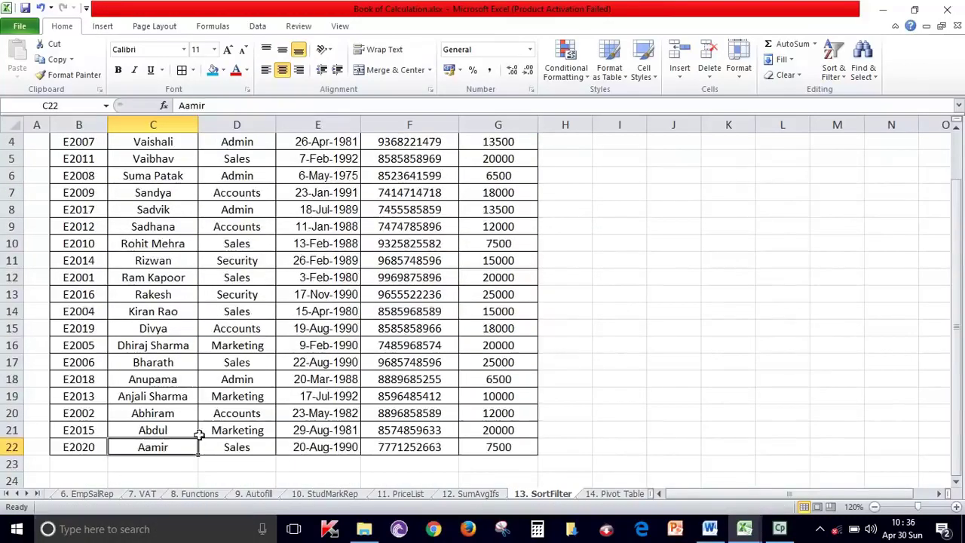
mouse_move(65, 448)
mouse_down()
mouse_move(439, 461)
mouse_move(512, 449)
mouse_up()
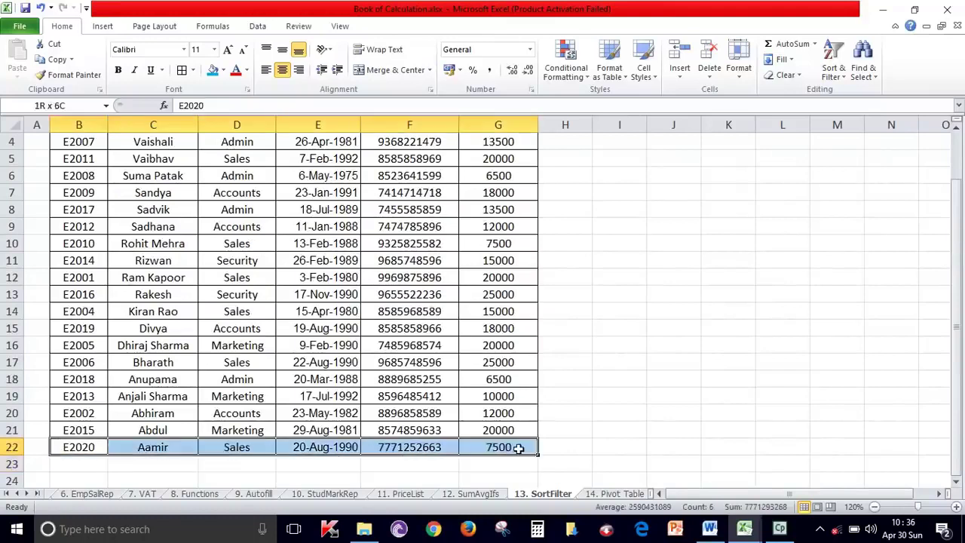
click(161, 449)
drag(65, 448, 524, 439)
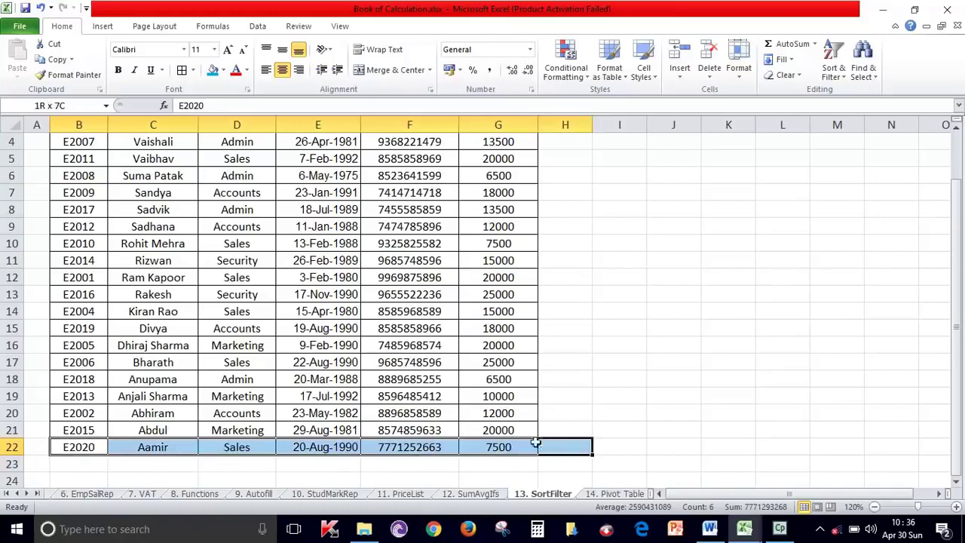
scroll(532, 399, up, 1)
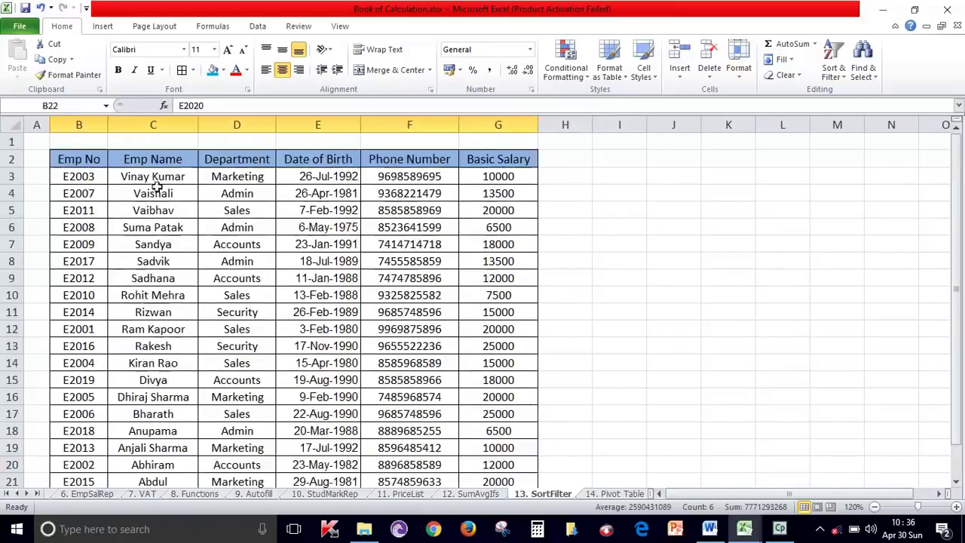
click(175, 157)
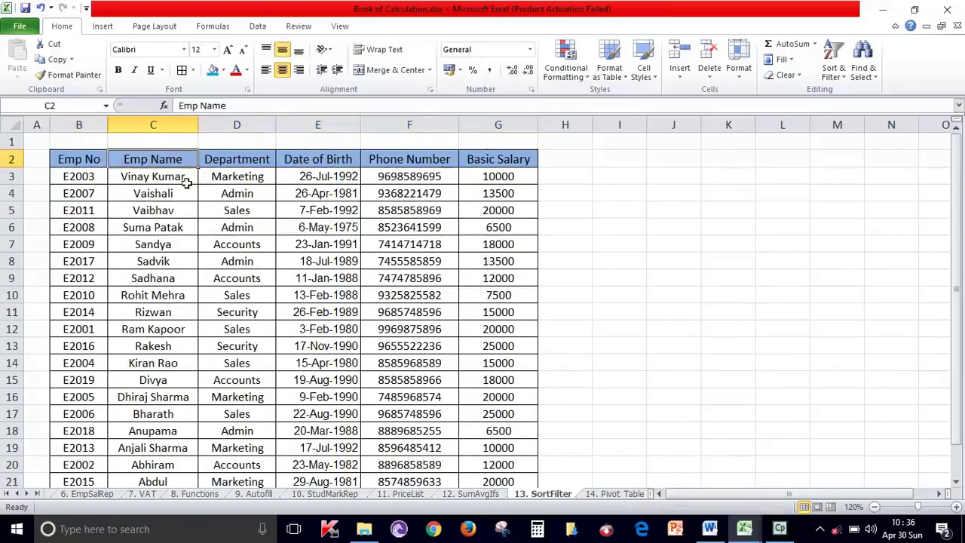
drag(82, 178, 79, 430)
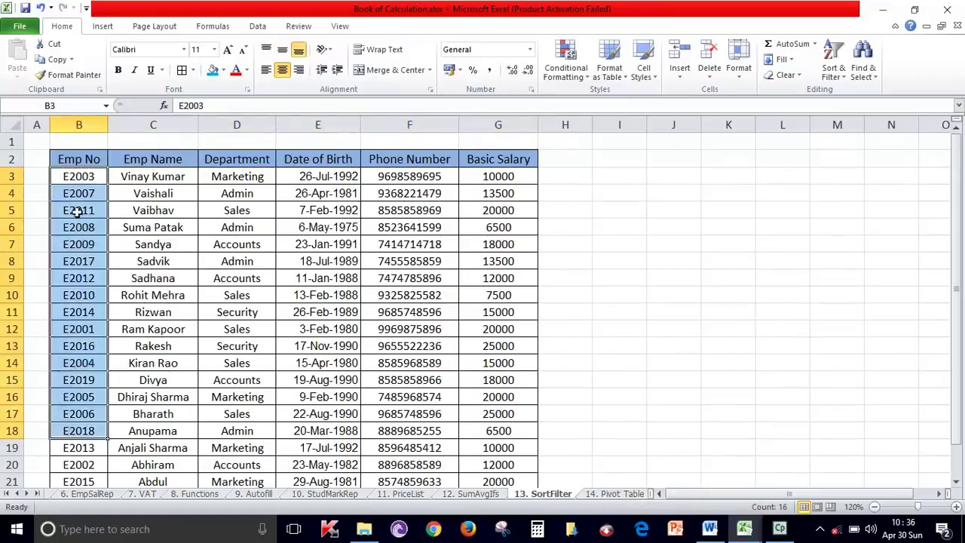
Step: Restore the original order by sorting the table on Emp No ascending
click(92, 155)
click(833, 70)
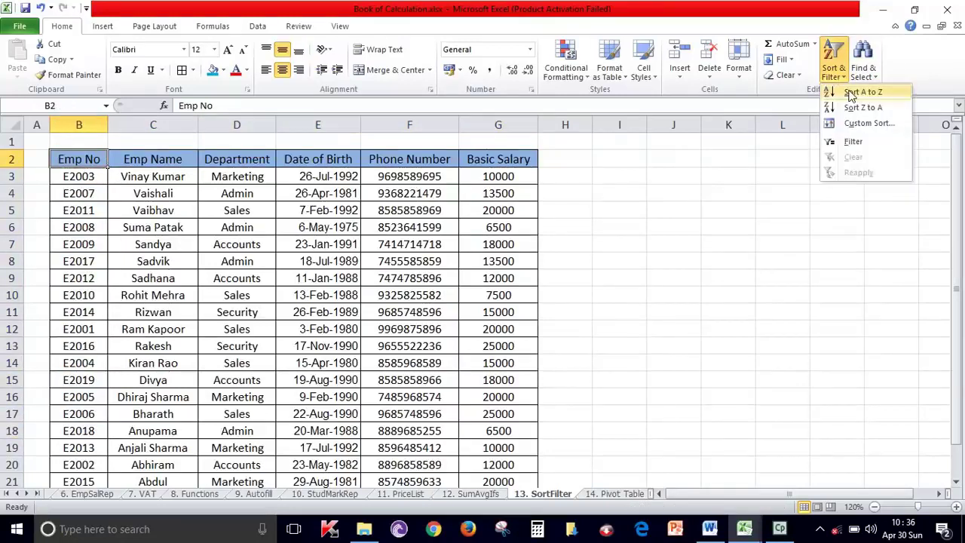
click(851, 94)
drag(84, 179, 83, 479)
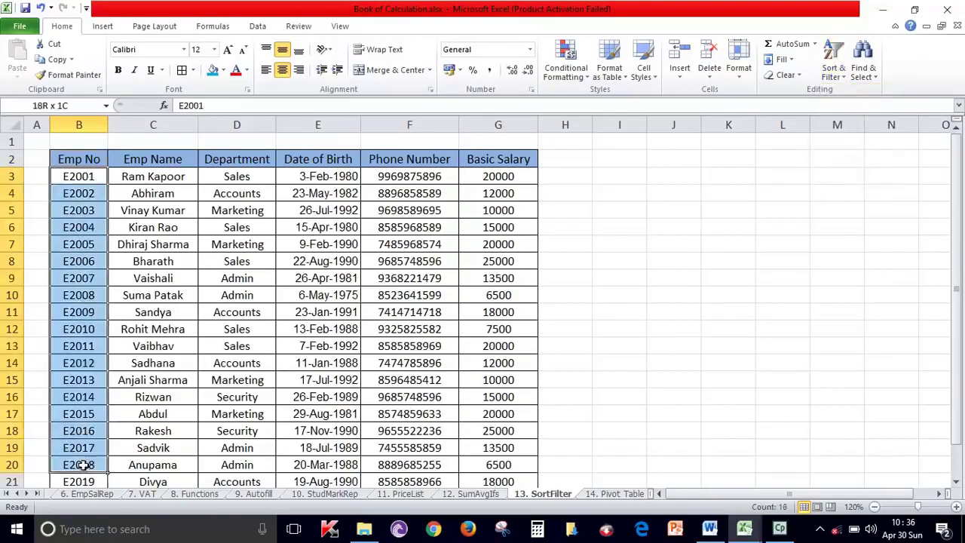
scroll(73, 296, down, 4)
scroll(73, 295, up, 4)
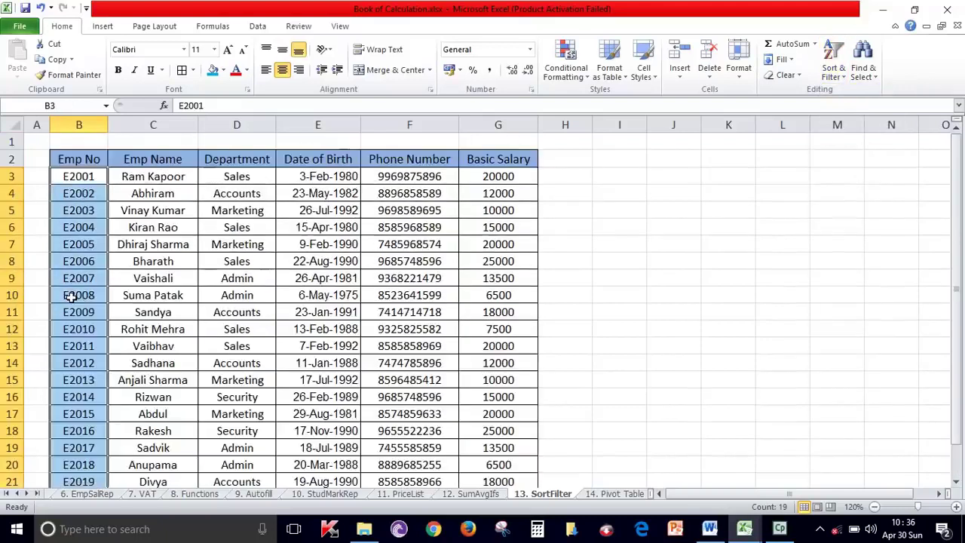
Step: Sort by Department A to Z and highlight the Accounts and Admin groups
click(273, 159)
click(833, 69)
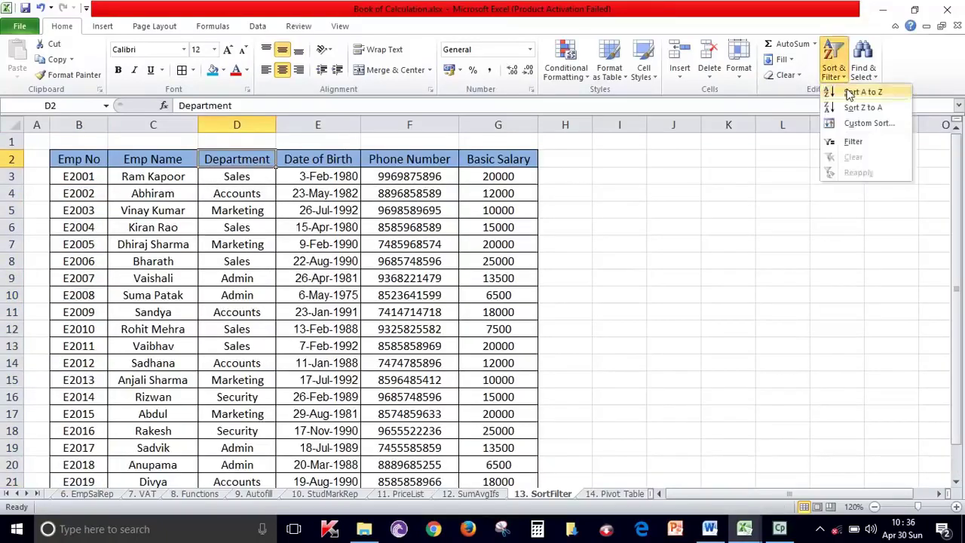
click(851, 94)
drag(254, 176, 254, 368)
scroll(254, 369, down, 2)
scroll(280, 362, down, 1)
drag(240, 226, 254, 343)
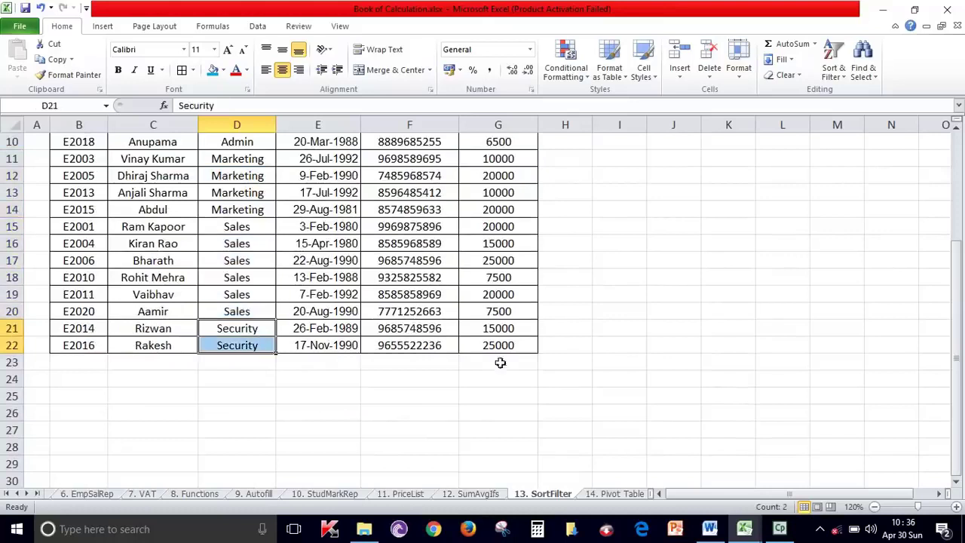
scroll(385, 322, up, 3)
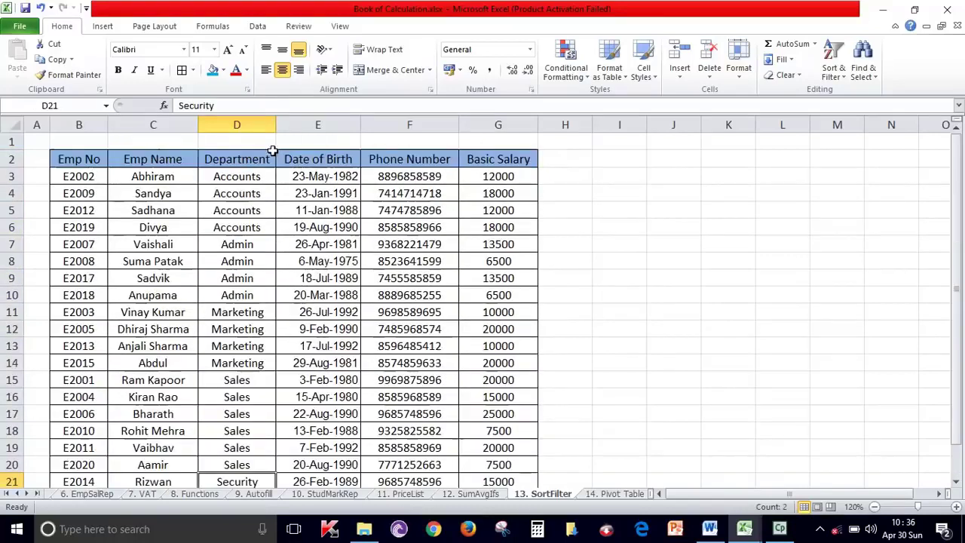
click(316, 159)
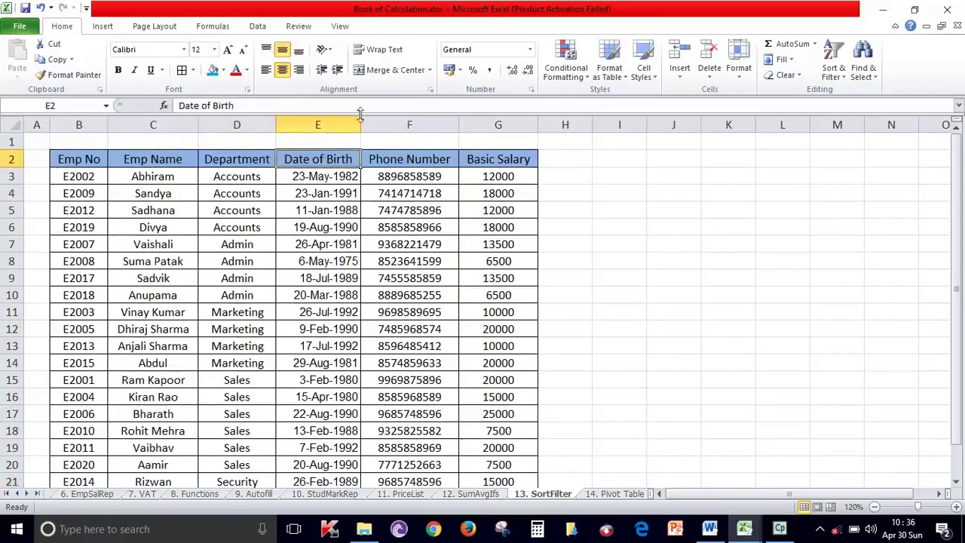
Step: Sort the employee table by Date of Birth, oldest first, and select the sorted birth dates
click(837, 71)
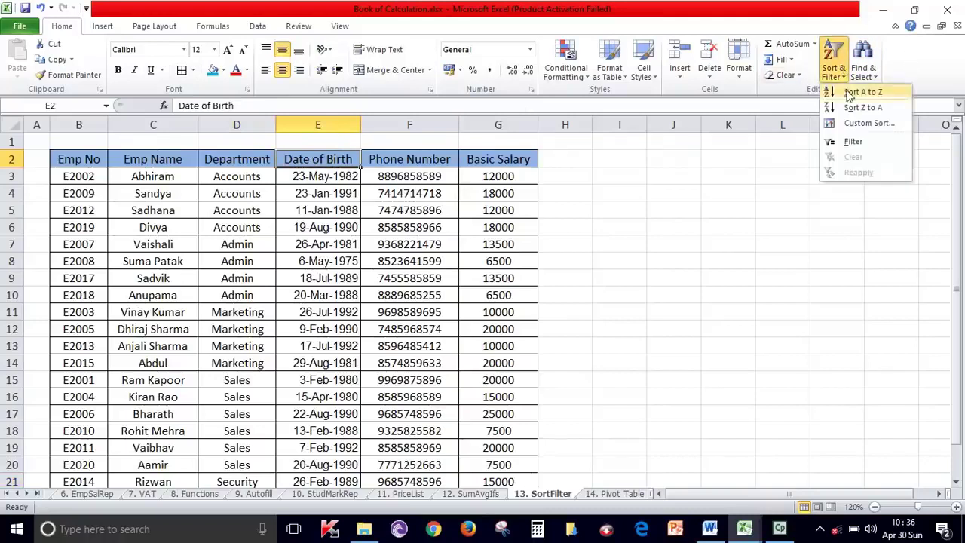
click(871, 96)
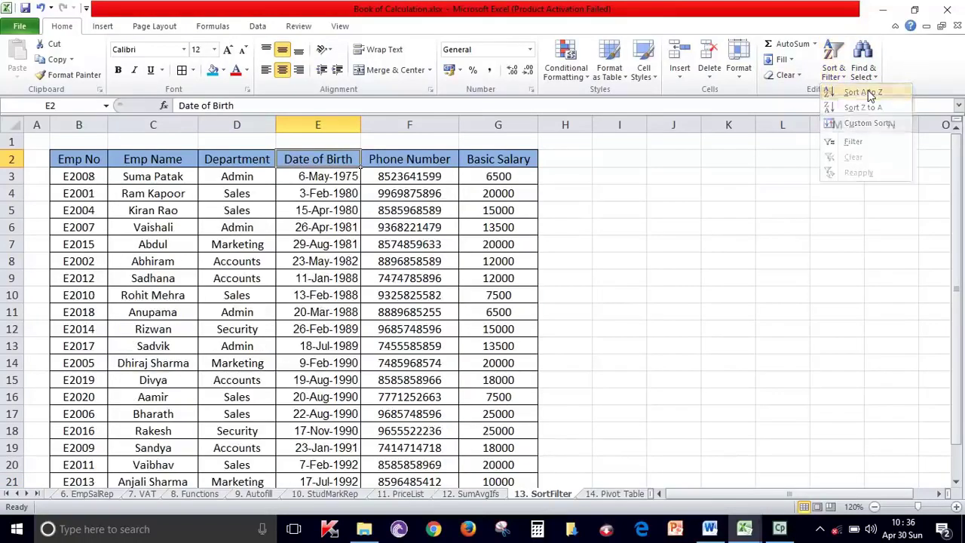
click(349, 176)
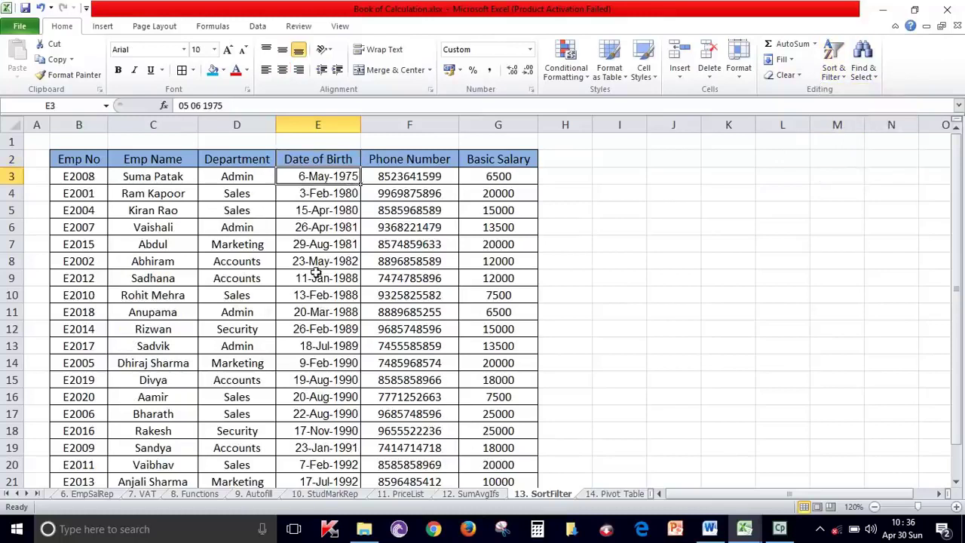
drag(340, 193, 347, 312)
click(344, 261)
click(348, 330)
Step: Review the sorted birth dates from 6-May-1975 down to the last row
click(348, 345)
drag(345, 380, 343, 431)
scroll(340, 346, down, 3)
drag(345, 313, 345, 345)
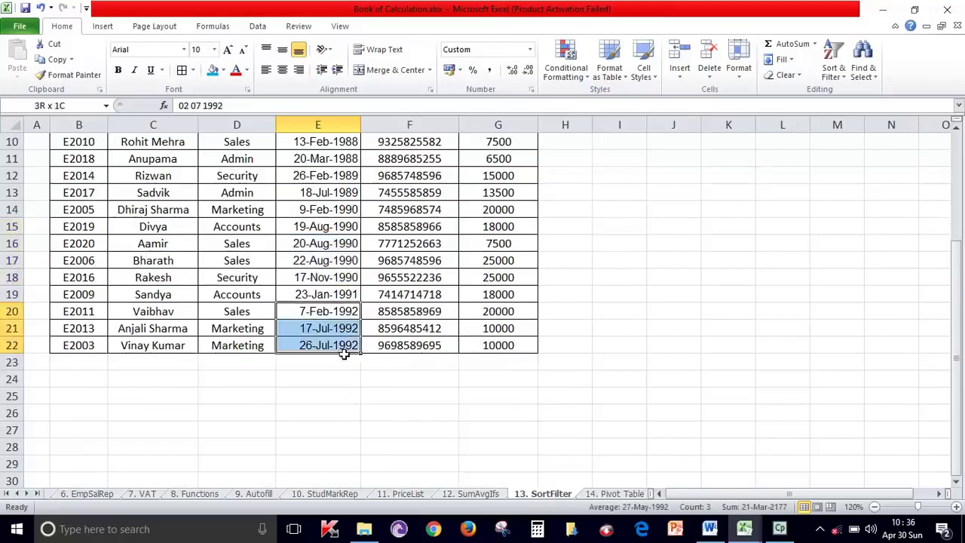
scroll(452, 347, up, 3)
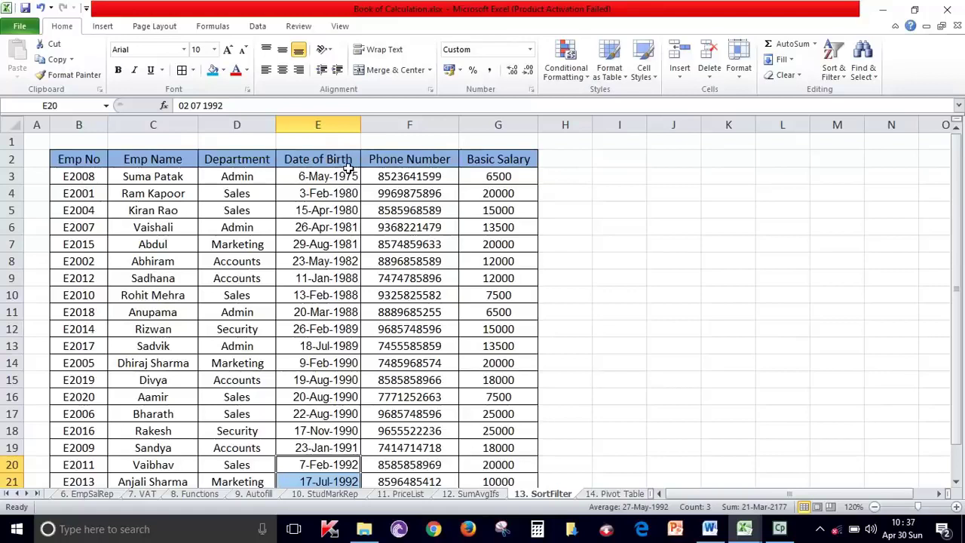
click(349, 175)
scroll(453, 362, down, 1)
scroll(291, 282, down, 4)
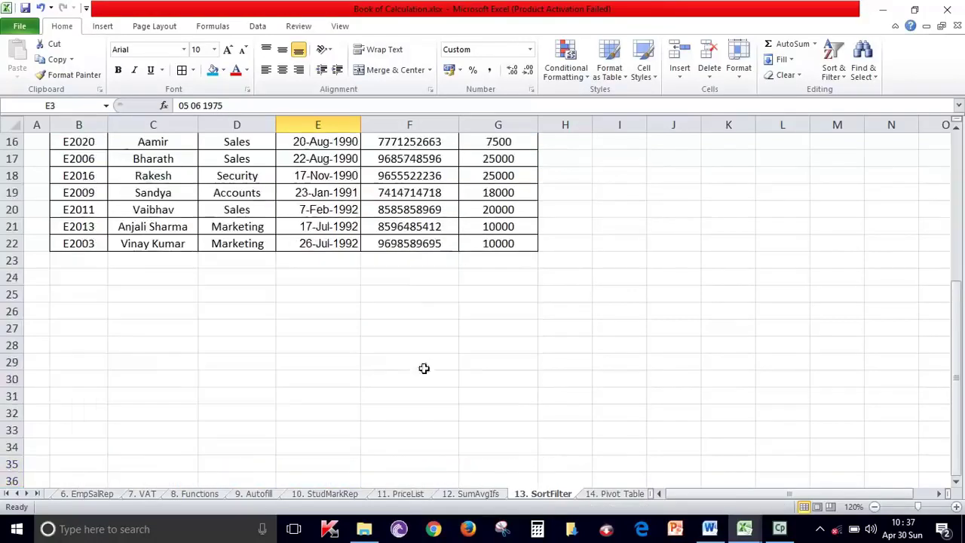
click(328, 249)
scroll(407, 310, up, 5)
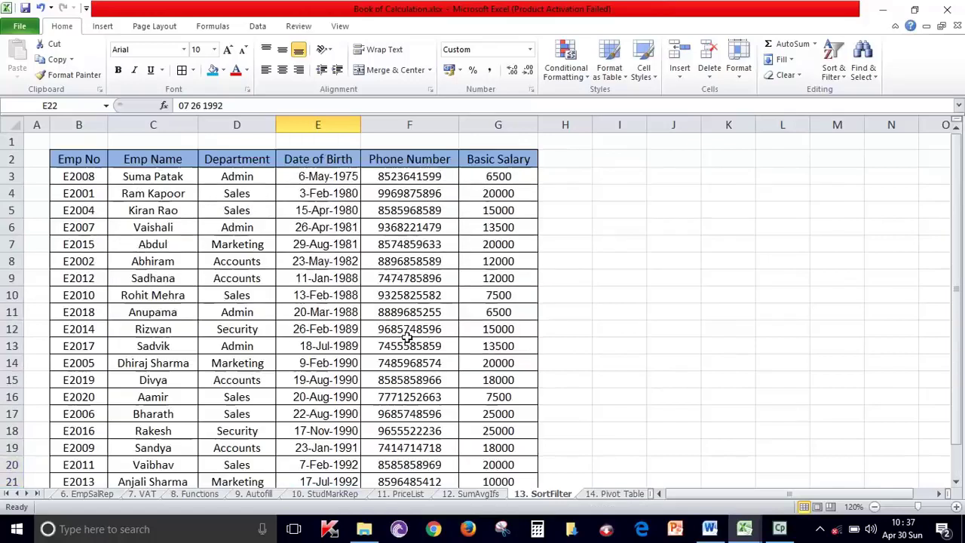
Step: Pick the Basic Salary column and bring up its sort options
click(451, 160)
click(523, 159)
click(833, 60)
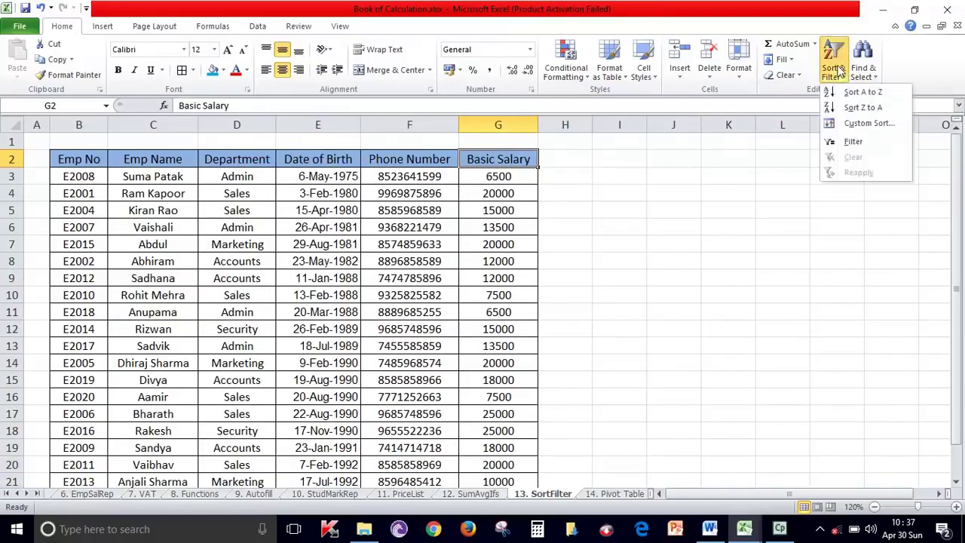
Step: Sort the table by Basic Salary largest first, then smallest first
click(860, 107)
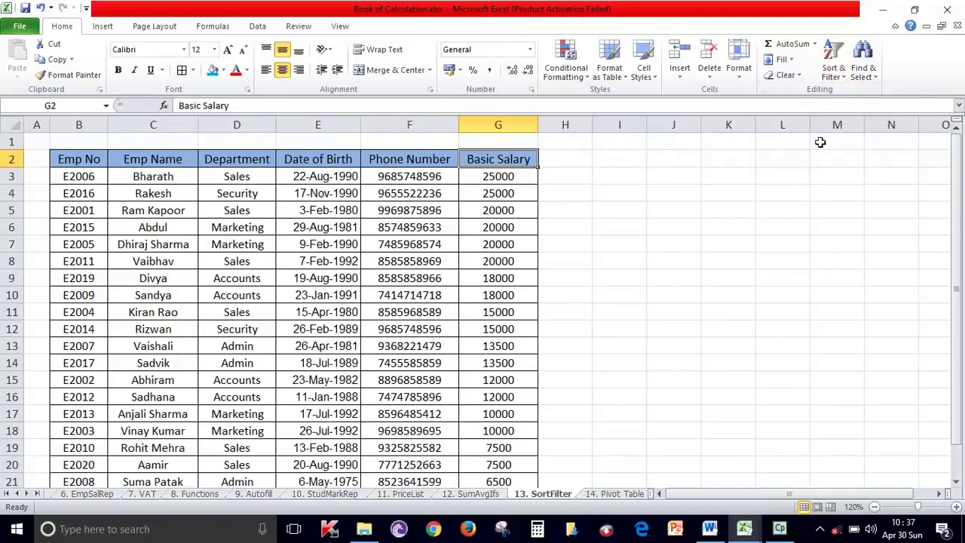
click(834, 60)
click(852, 92)
drag(505, 192, 513, 345)
scroll(513, 218, down, 3)
scroll(587, 299, up, 3)
click(522, 161)
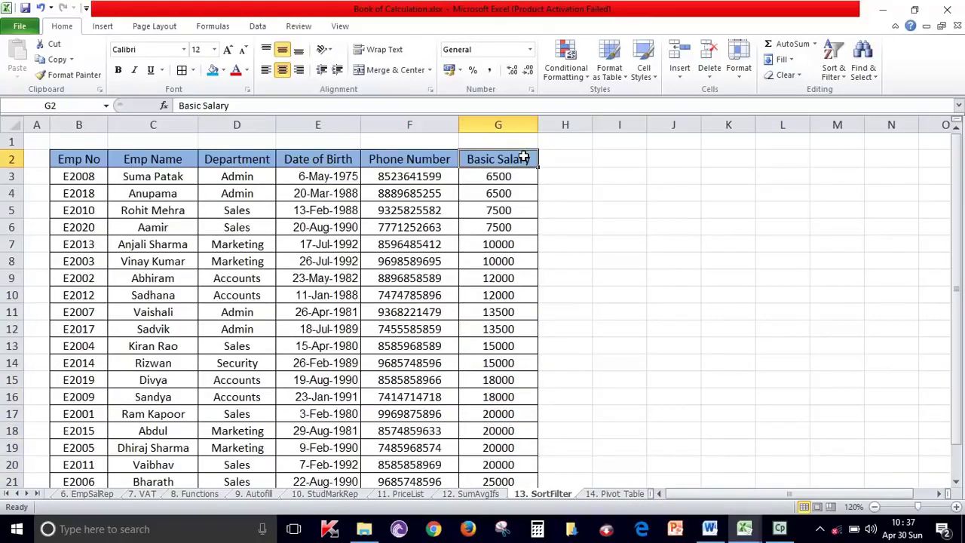
click(159, 160)
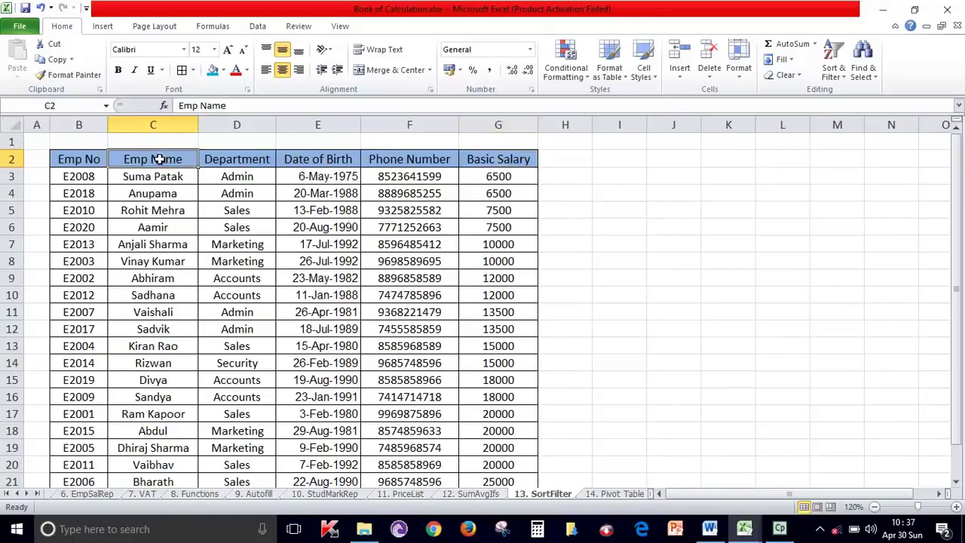
click(833, 62)
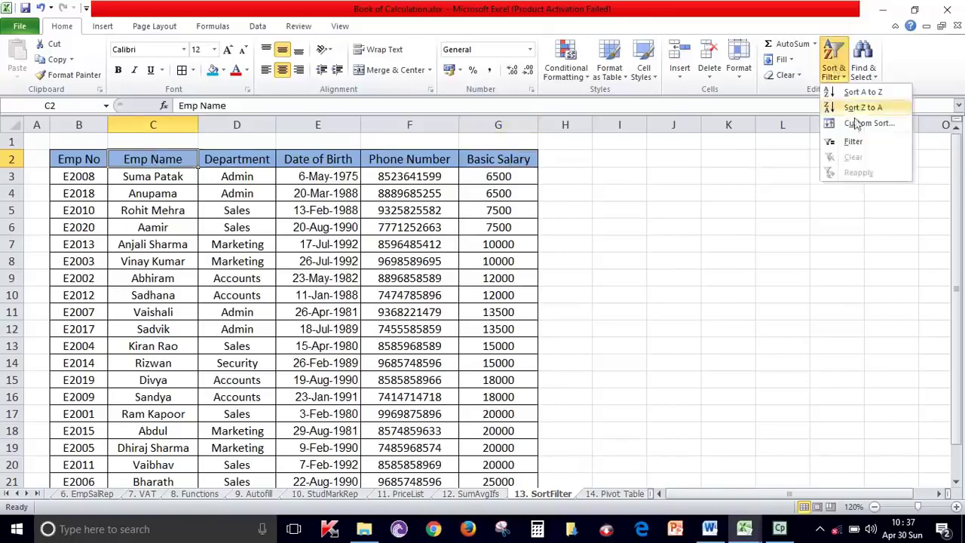
click(229, 256)
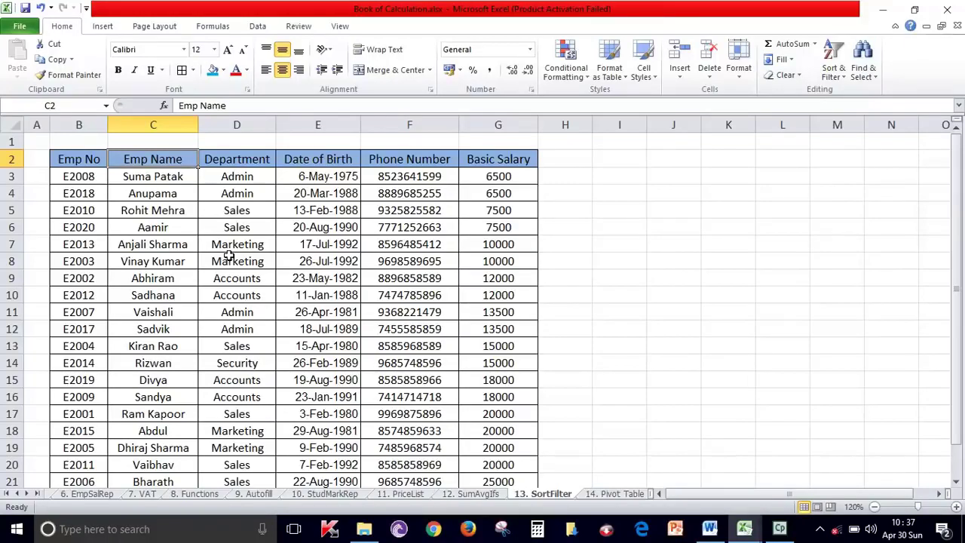
Step: Sort the table by Emp No ascending, from E2001 onward
click(837, 69)
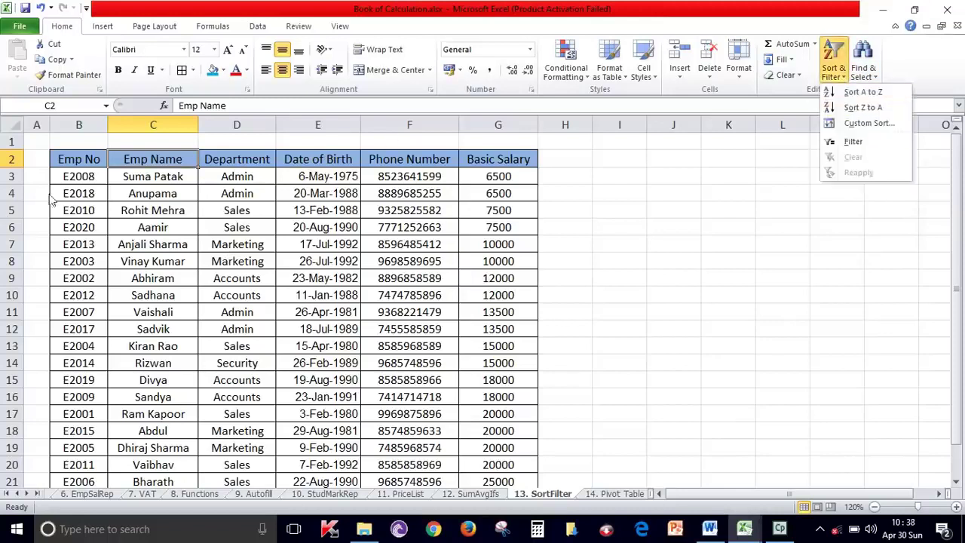
click(71, 159)
click(837, 75)
click(862, 93)
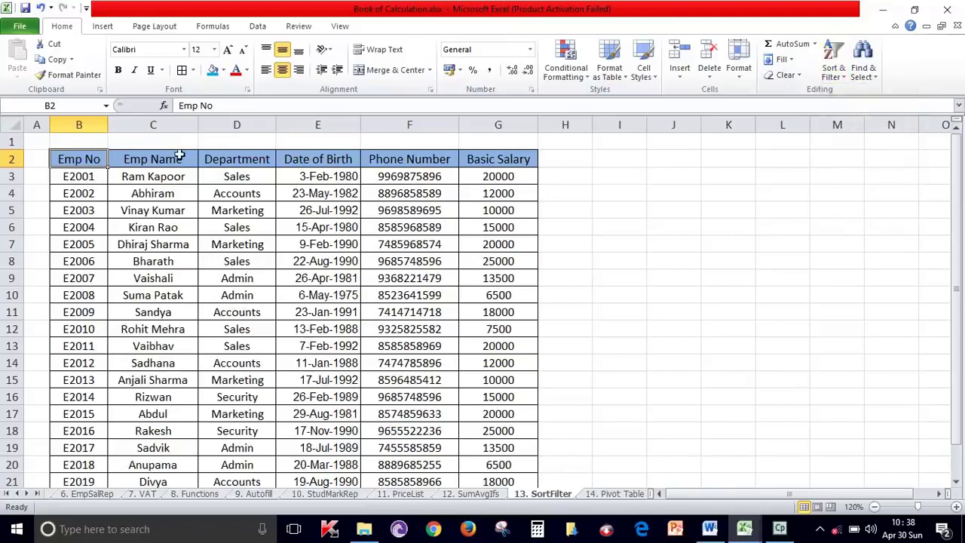
click(175, 160)
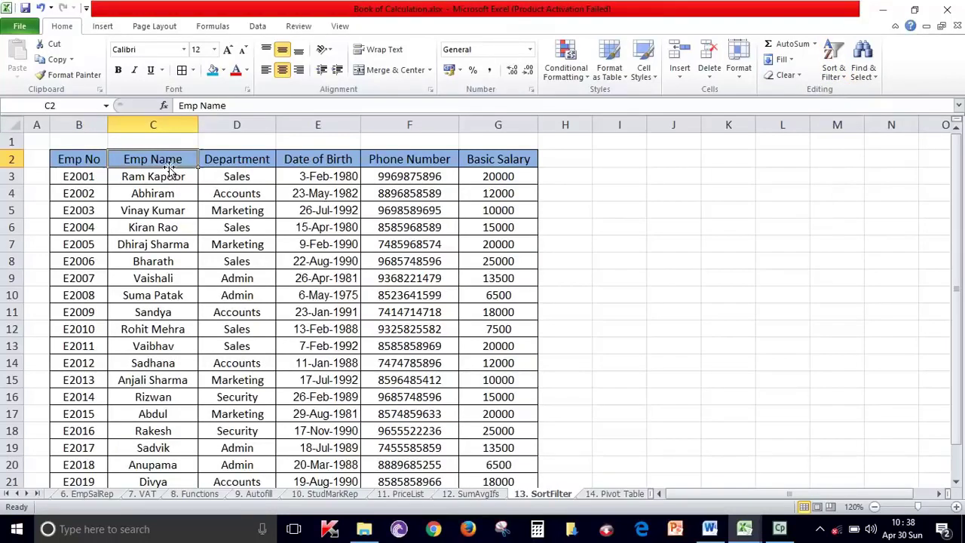
click(833, 66)
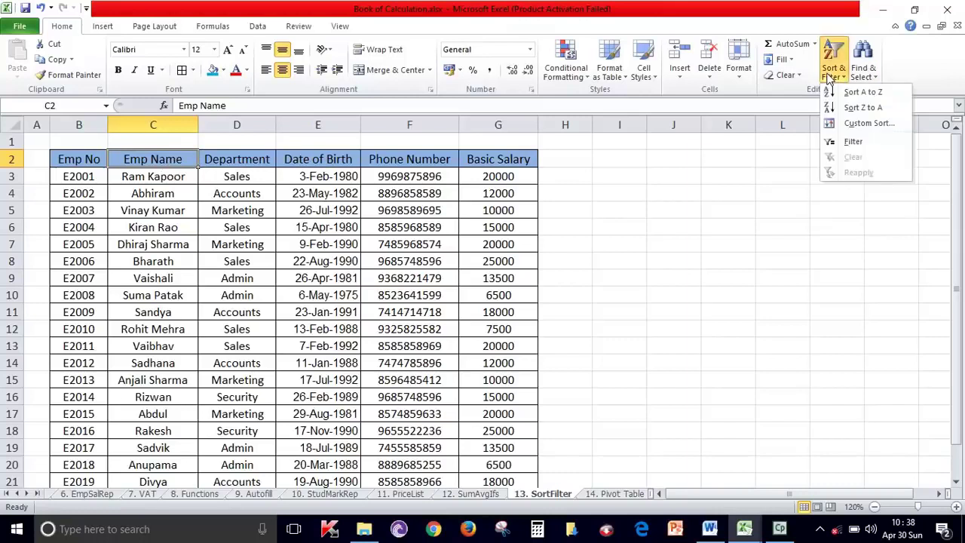
Step: Turn on header filters and browse the Emp No and Emp Name filter lists
click(853, 144)
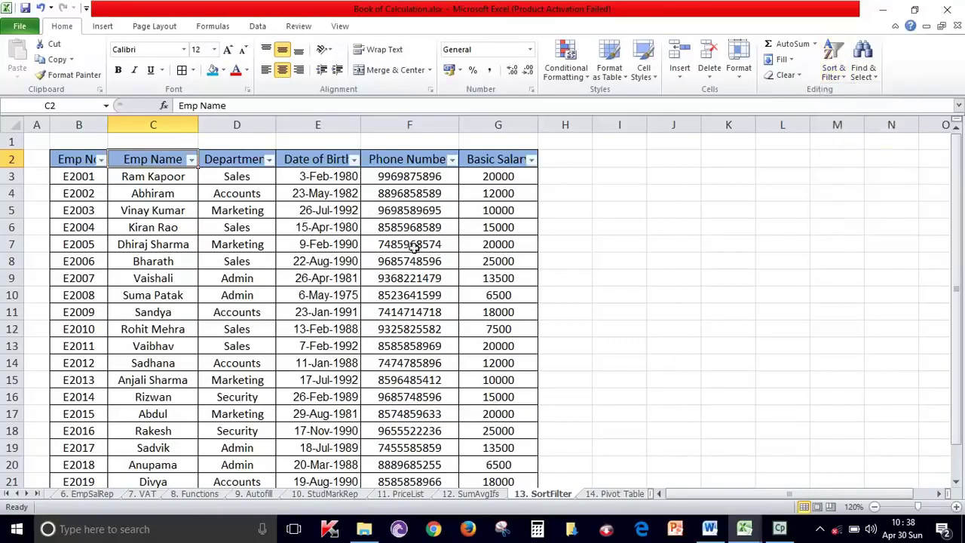
click(101, 160)
key(Escape)
click(192, 160)
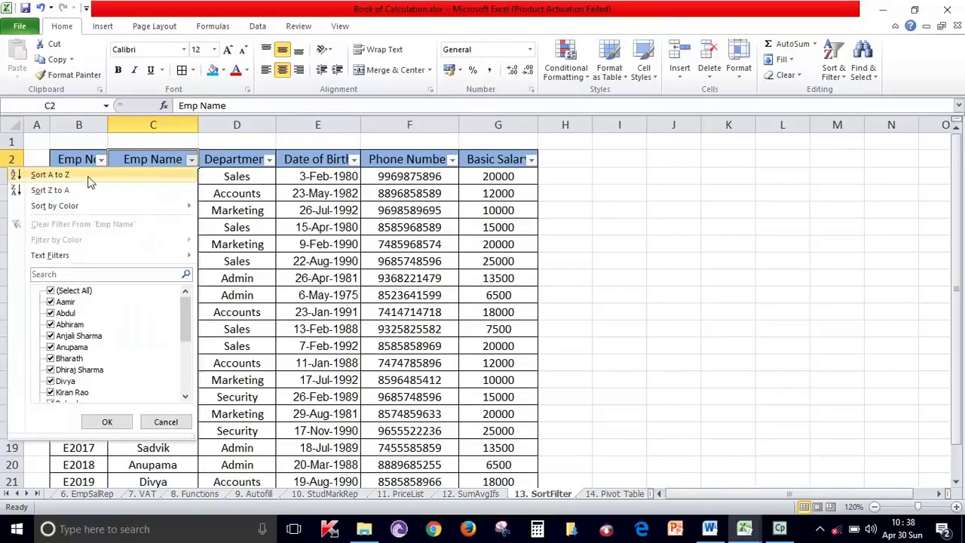
mouse_move(185, 313)
mouse_down()
mouse_move(182, 361)
mouse_move(185, 295)
mouse_up()
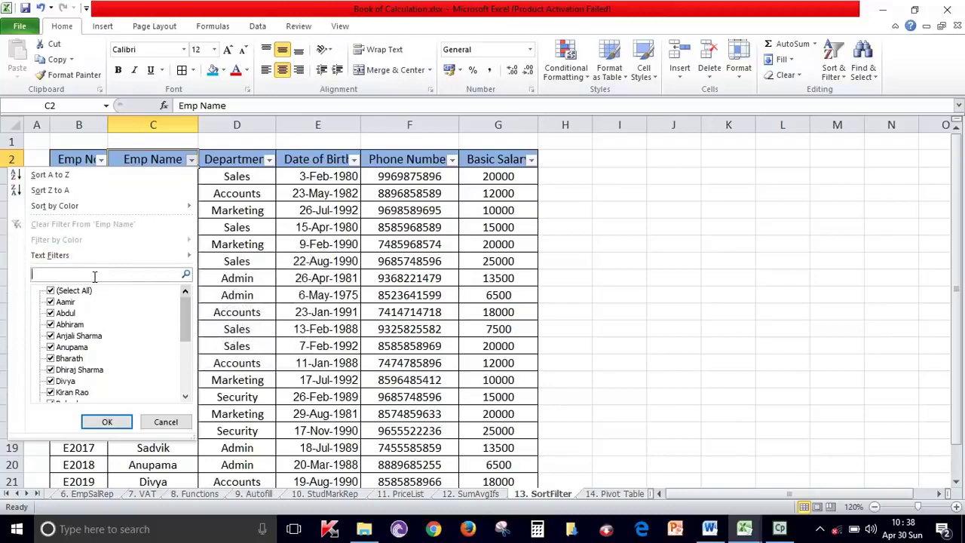
text(s)
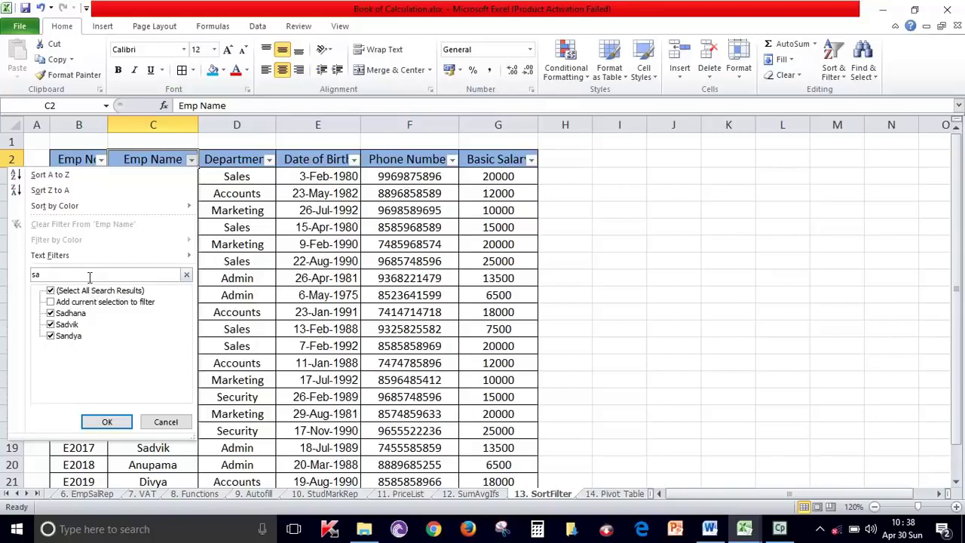
key(BackSpace)
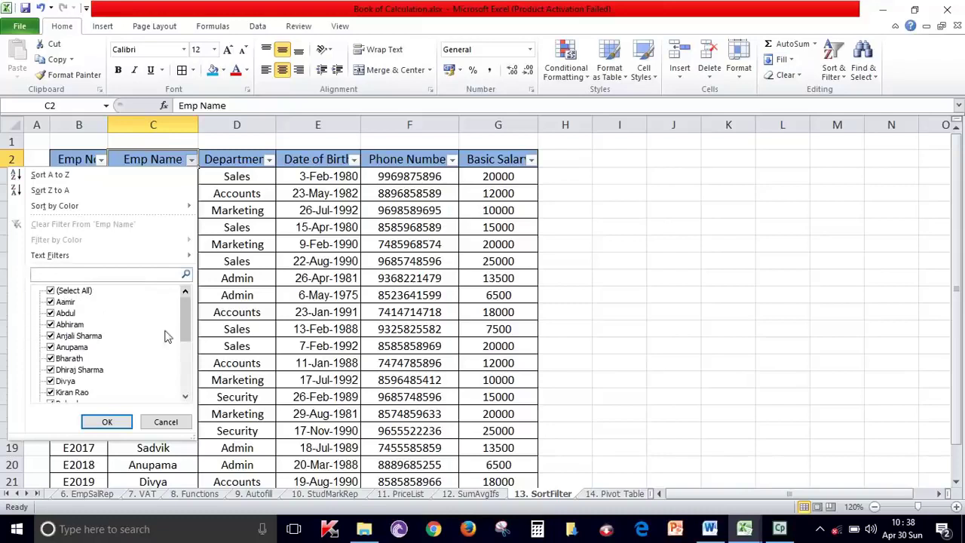
scroll(187, 313, down, 2)
scroll(179, 312, up, 2)
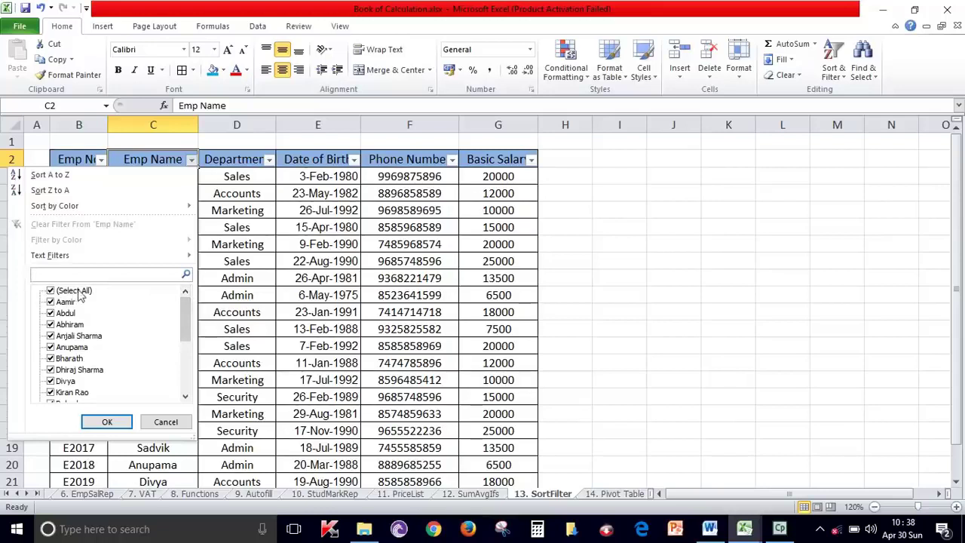
click(50, 291)
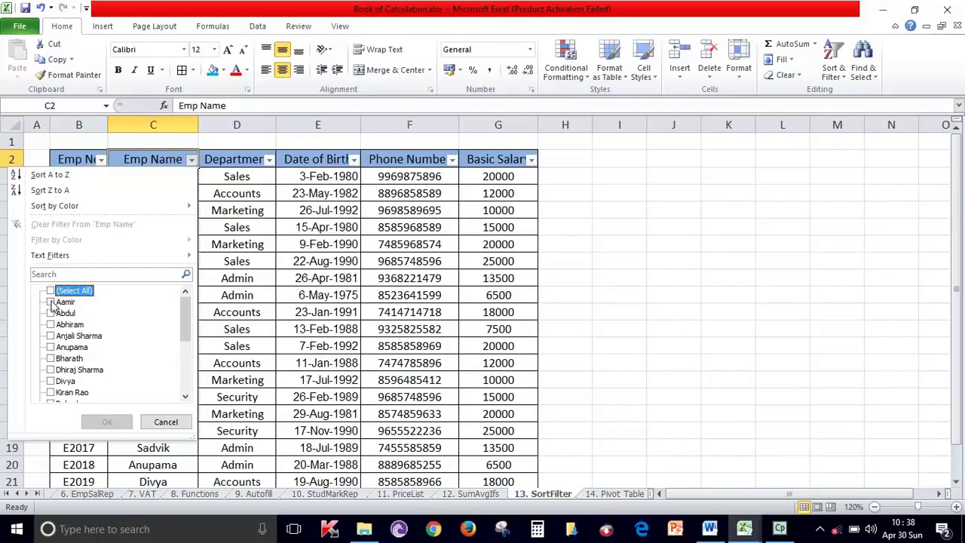
scroll(72, 343, down, 2)
scroll(72, 343, down, 2)
scroll(71, 344, up, 3)
scroll(71, 343, up, 1)
click(51, 302)
click(50, 336)
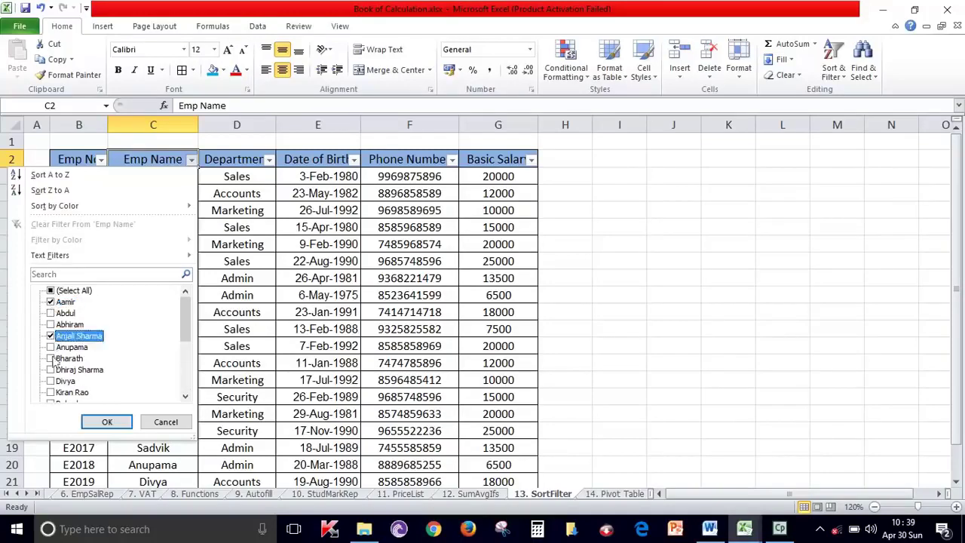
click(51, 370)
click(107, 422)
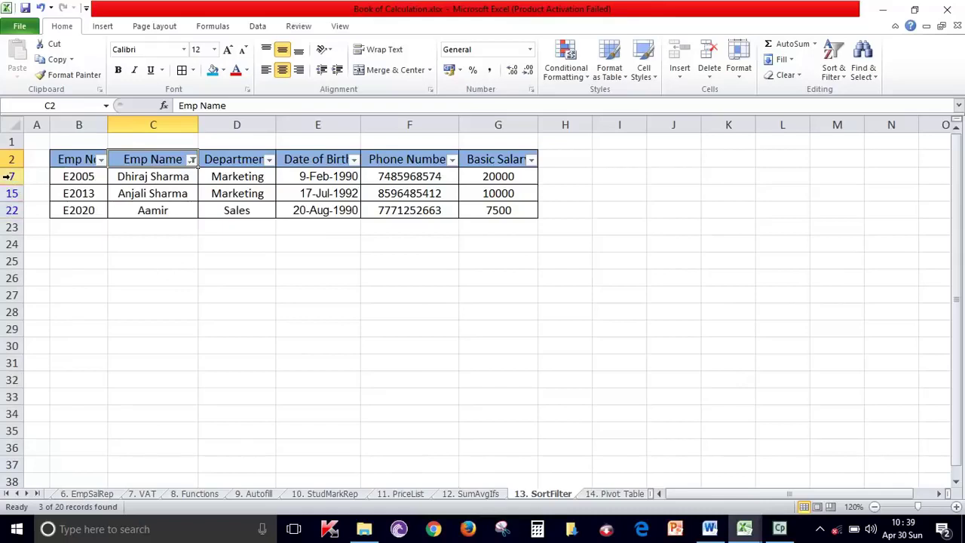
Step: Select the three filtered employee rows, then deselect them
click(8, 176)
click(9, 193)
click(9, 211)
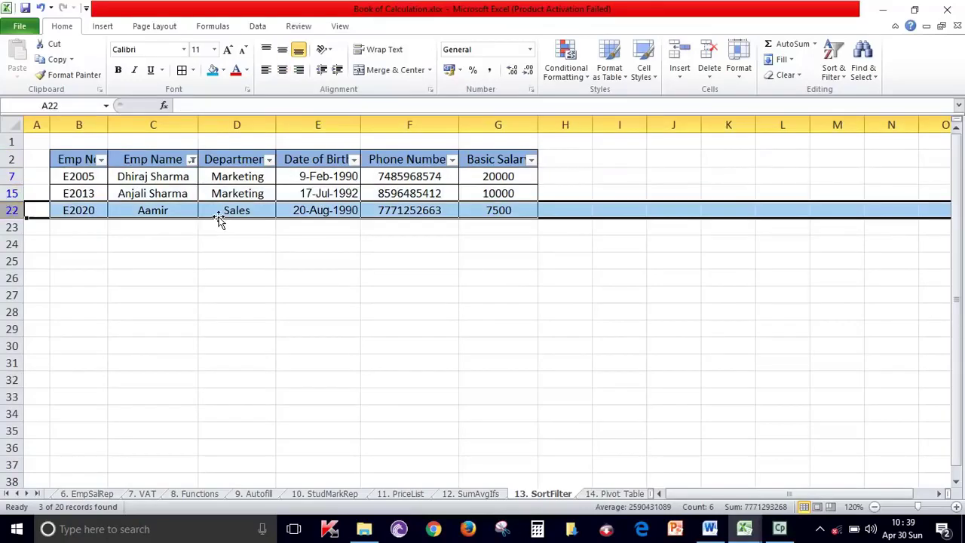
click(221, 243)
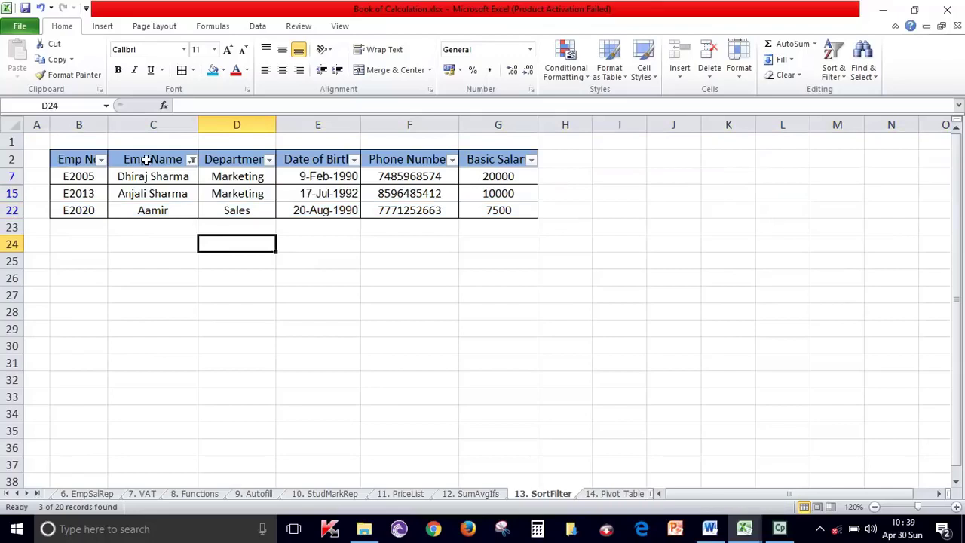
click(192, 159)
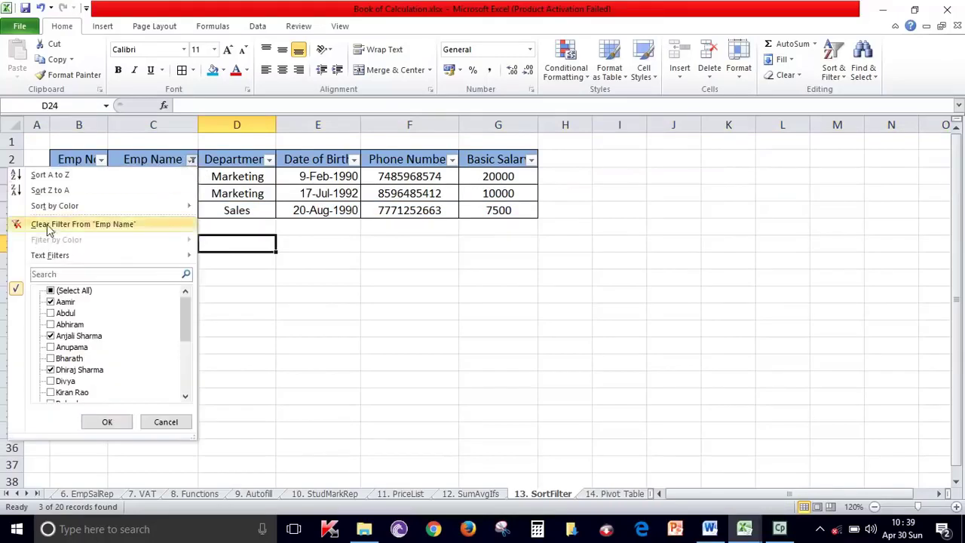
Step: Clear the Emp Name filter and look over the Department column values
click(132, 225)
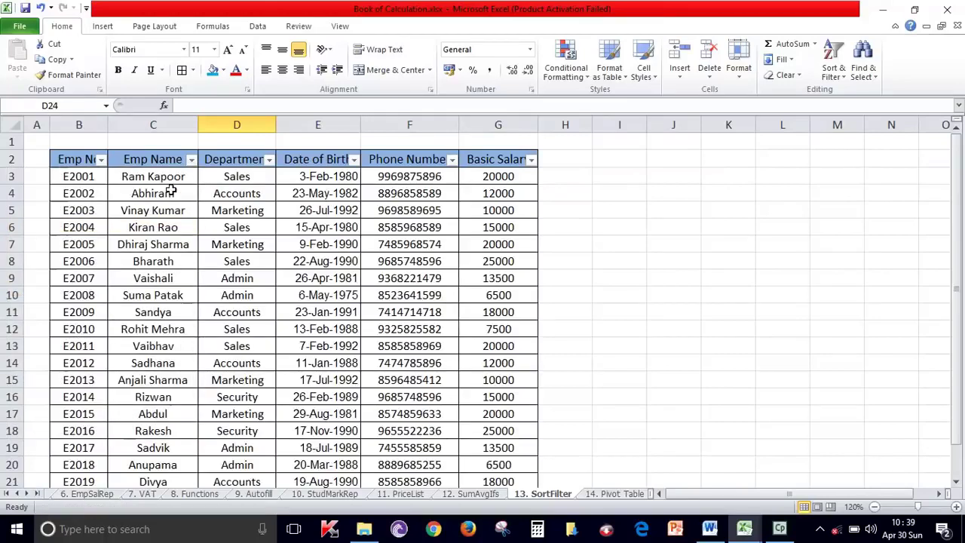
click(269, 160)
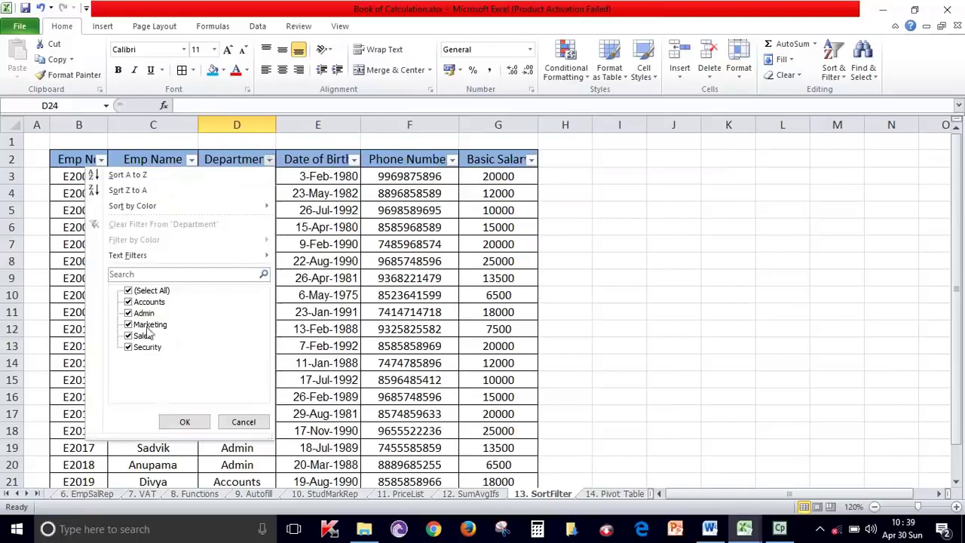
click(184, 421)
mouse_move(252, 176)
mouse_down()
mouse_move(255, 460)
mouse_move(254, 444)
mouse_up()
scroll(254, 443, up, 1)
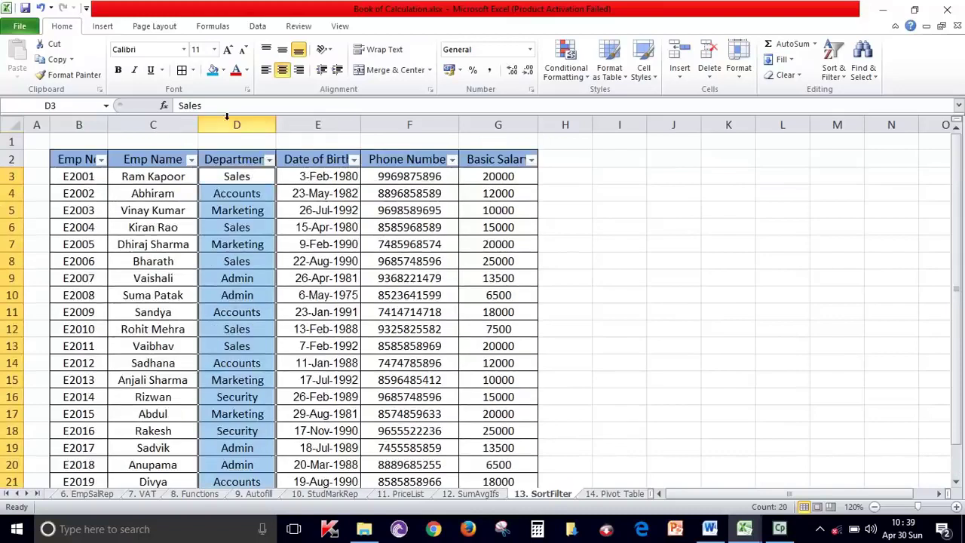
click(270, 160)
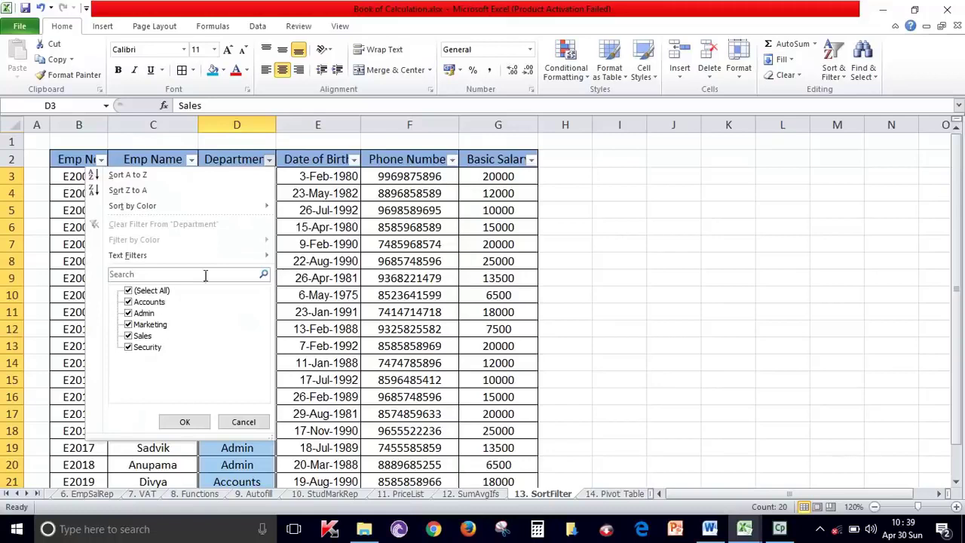
key(Return)
Step: Filter the Department column to show only Sales
click(249, 261)
click(245, 176)
click(239, 227)
click(245, 264)
drag(252, 328, 252, 346)
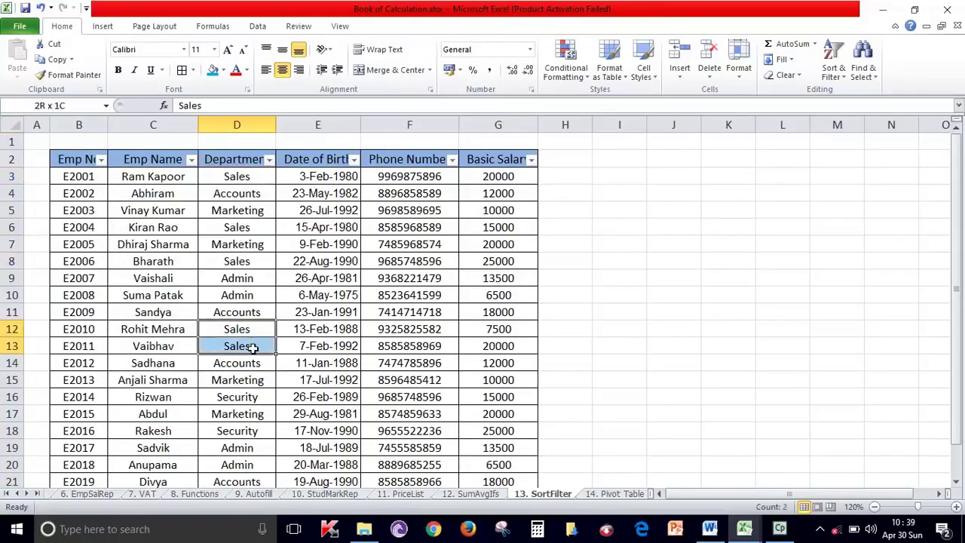
click(269, 159)
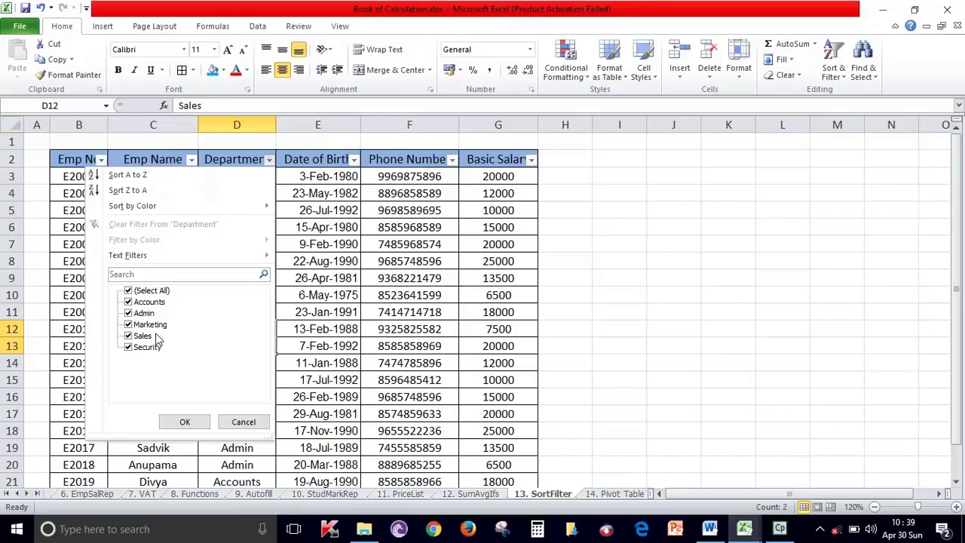
click(130, 292)
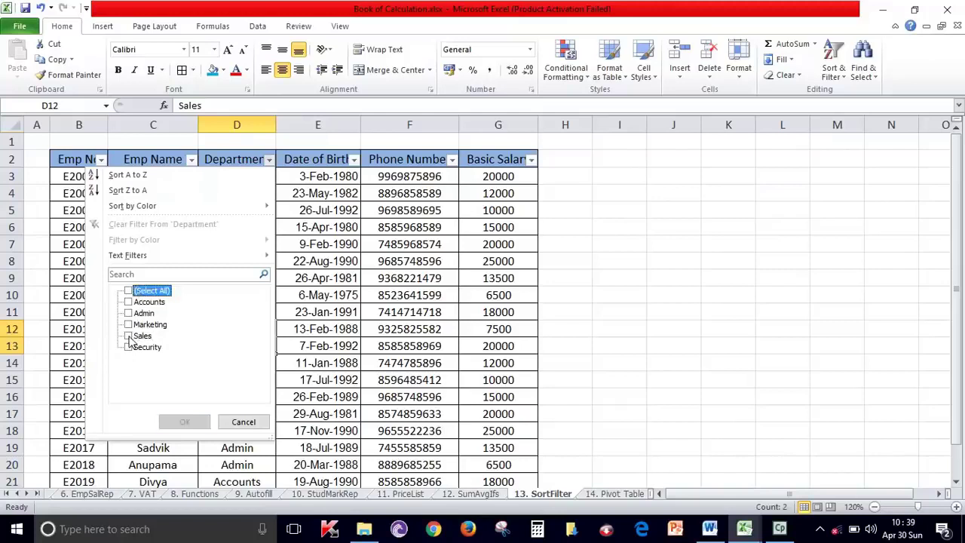
click(128, 337)
click(200, 423)
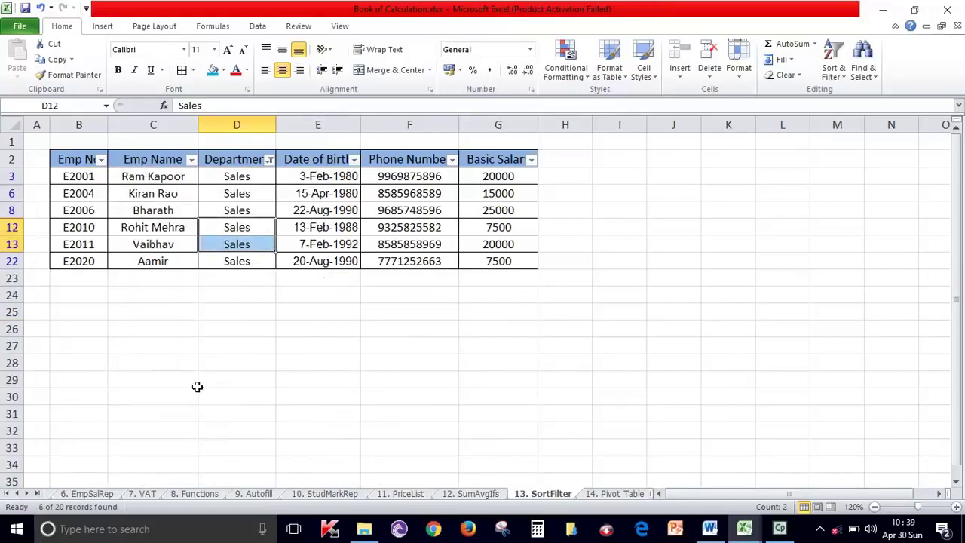
Step: Select the visible Sales Department values from D3 to D22
drag(230, 177, 231, 278)
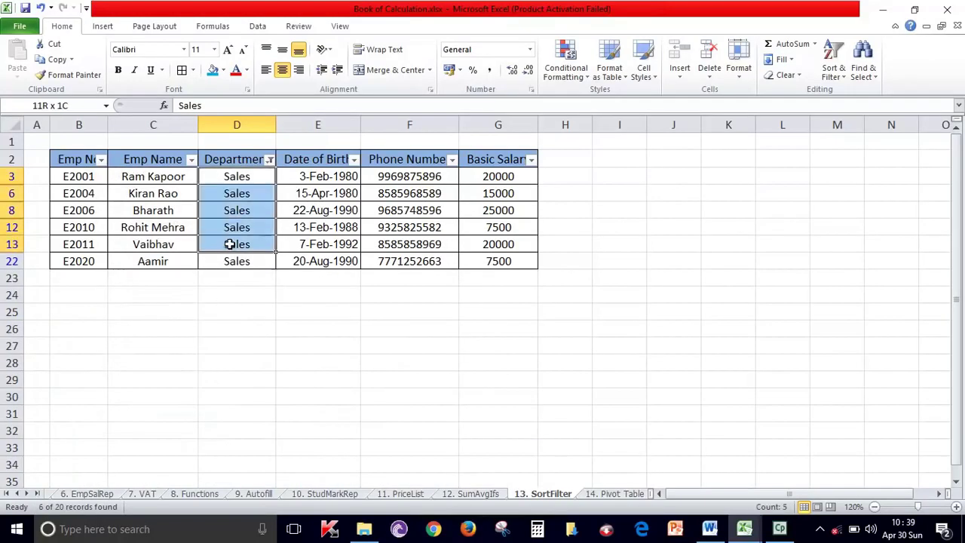
mouse_move(64, 177)
mouse_down()
mouse_move(721, 297)
mouse_move(526, 261)
mouse_up()
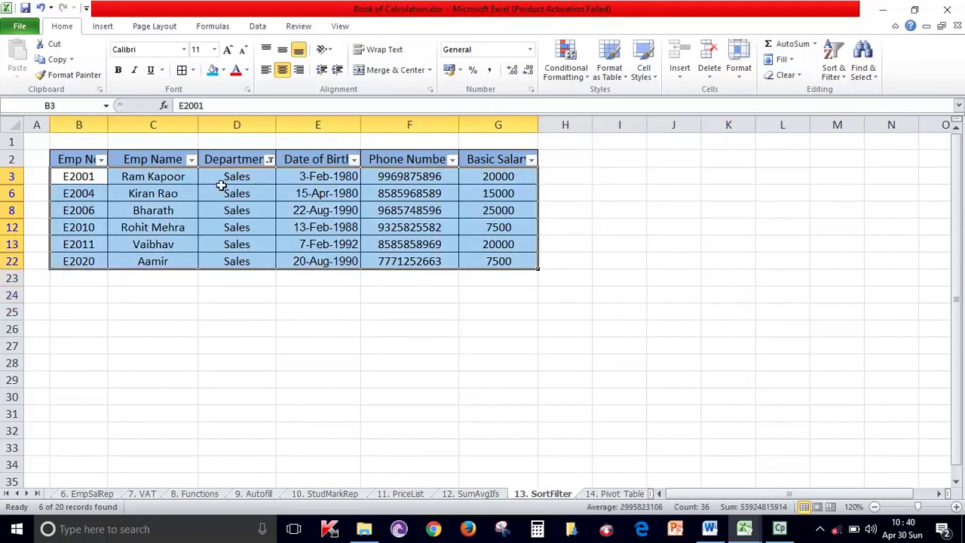
click(223, 189)
click(229, 176)
drag(229, 176, 229, 256)
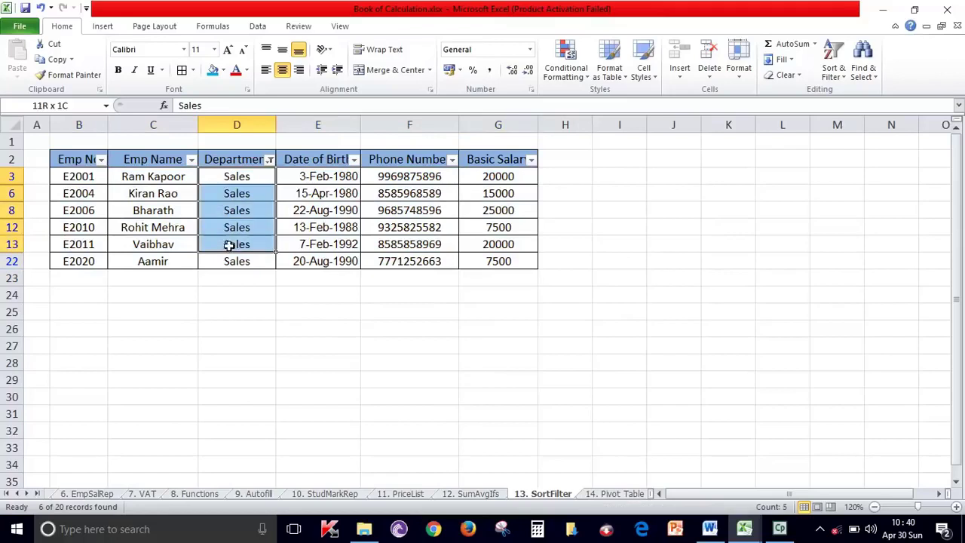
Step: Filter the Department column to Accounts only
click(270, 160)
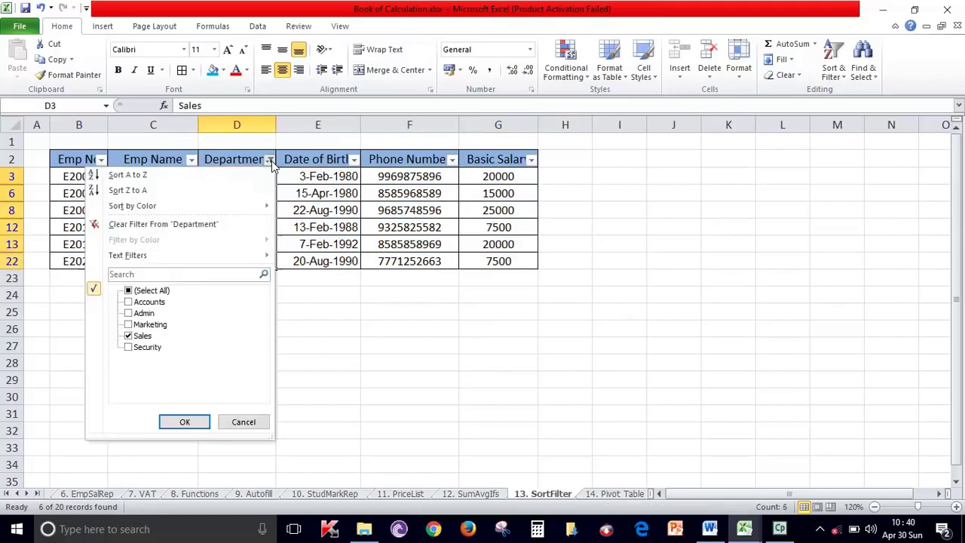
click(130, 303)
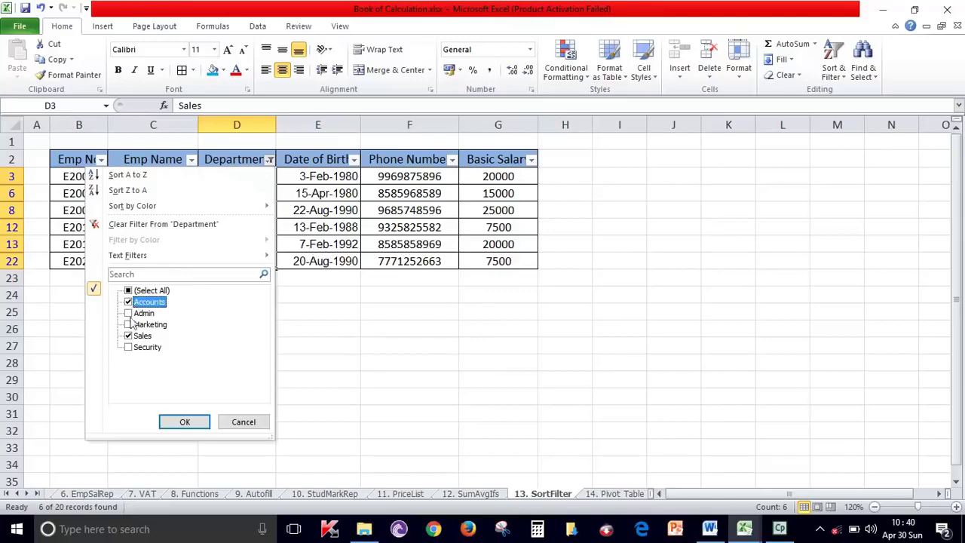
click(129, 336)
click(153, 291)
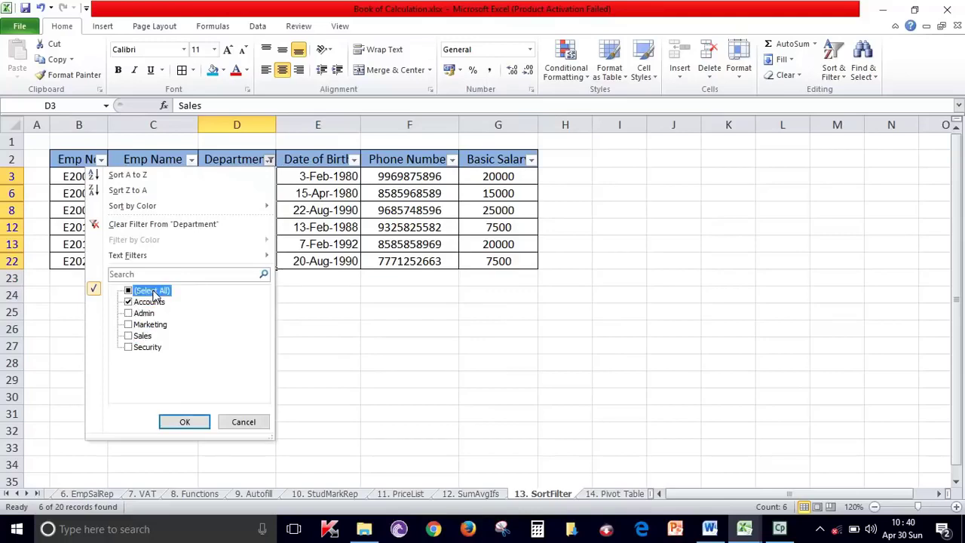
click(129, 291)
click(131, 303)
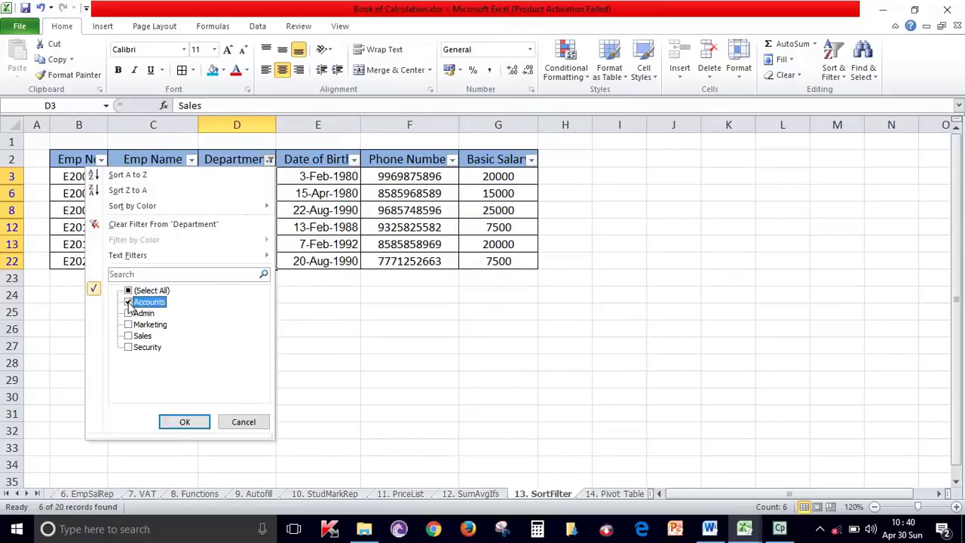
click(184, 422)
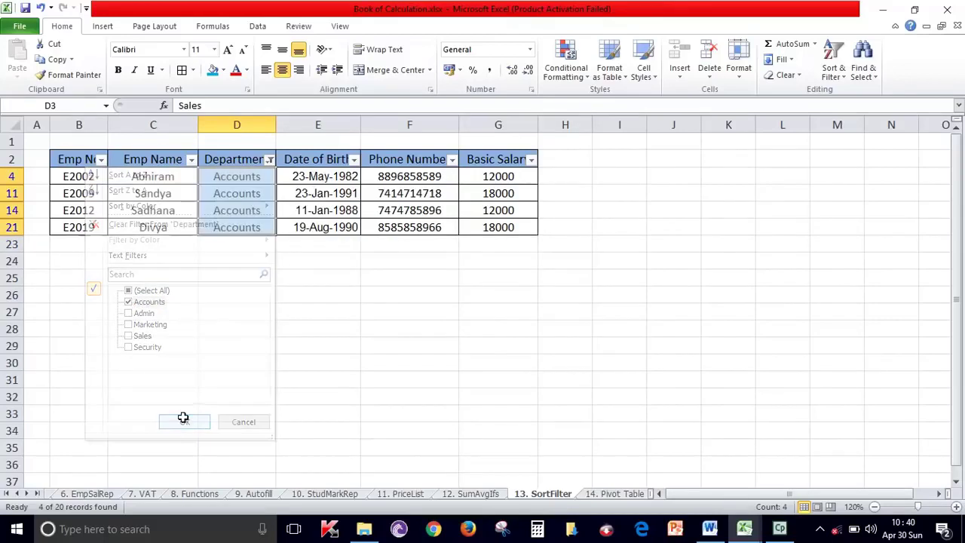
Step: Add Sales to the Department filter, then clear the filter to show all rows
click(269, 160)
click(128, 335)
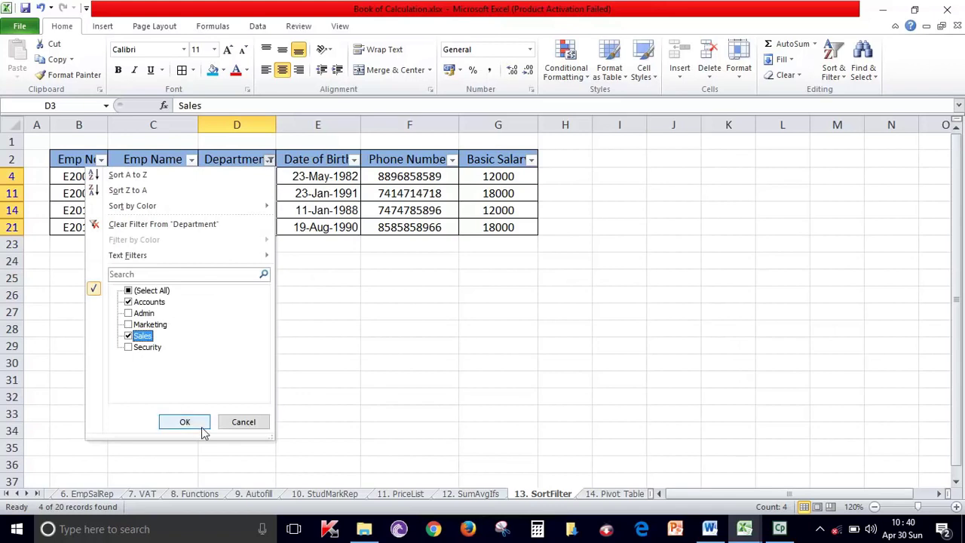
click(193, 425)
click(269, 159)
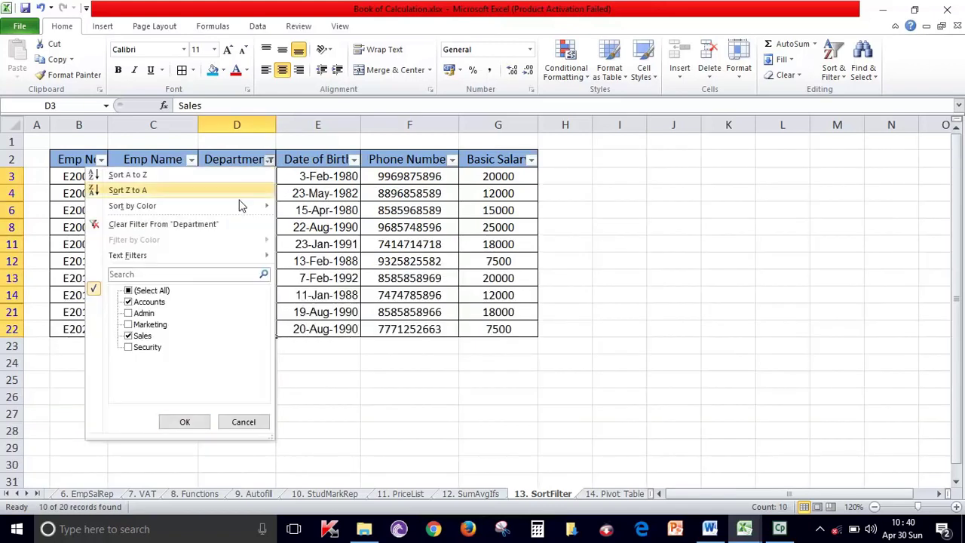
click(159, 226)
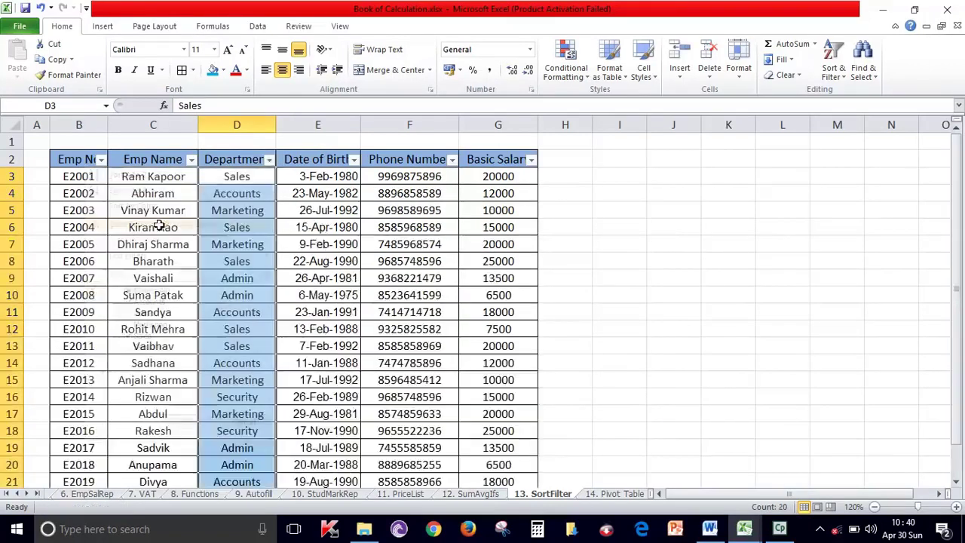
Step: Select header row B2:G2 and switch filtering off for the table
click(557, 231)
click(532, 161)
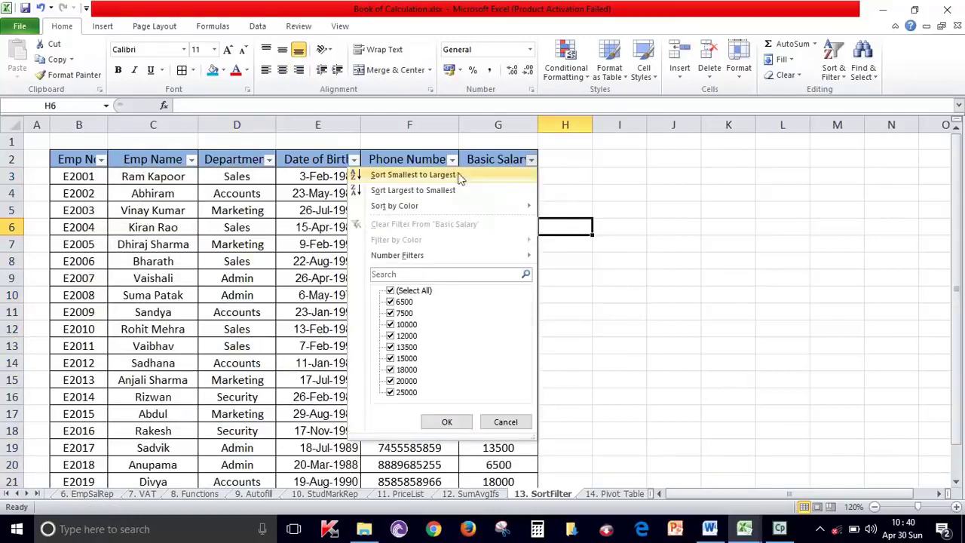
click(577, 332)
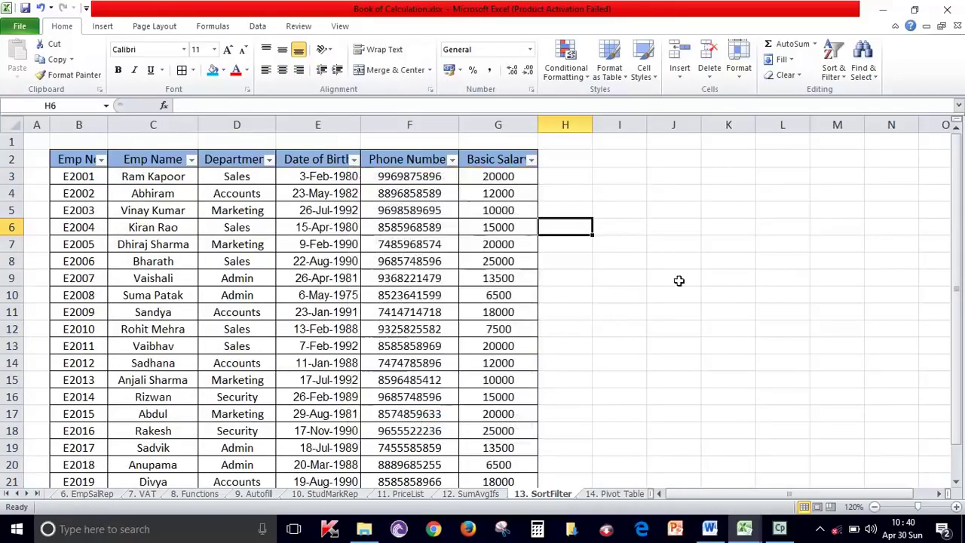
click(477, 156)
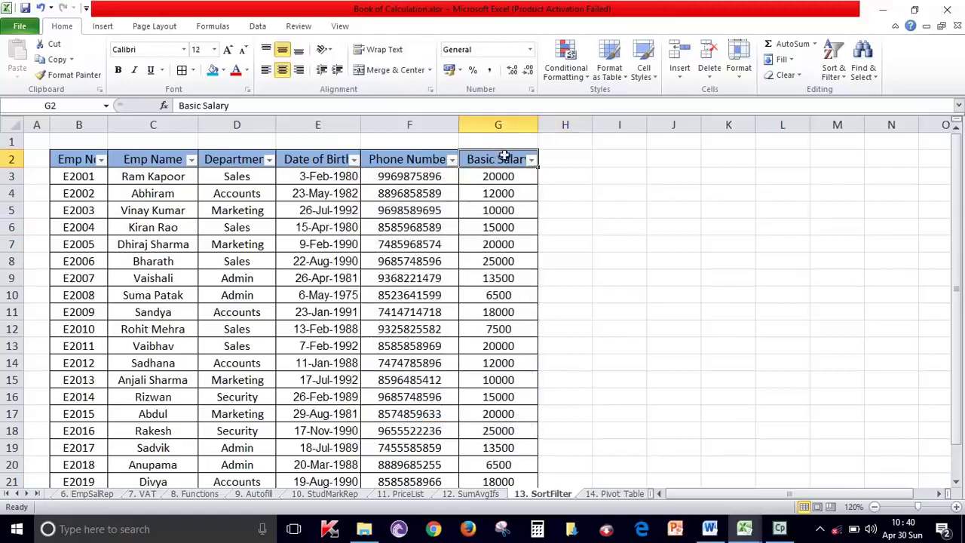
drag(493, 155, 316, 148)
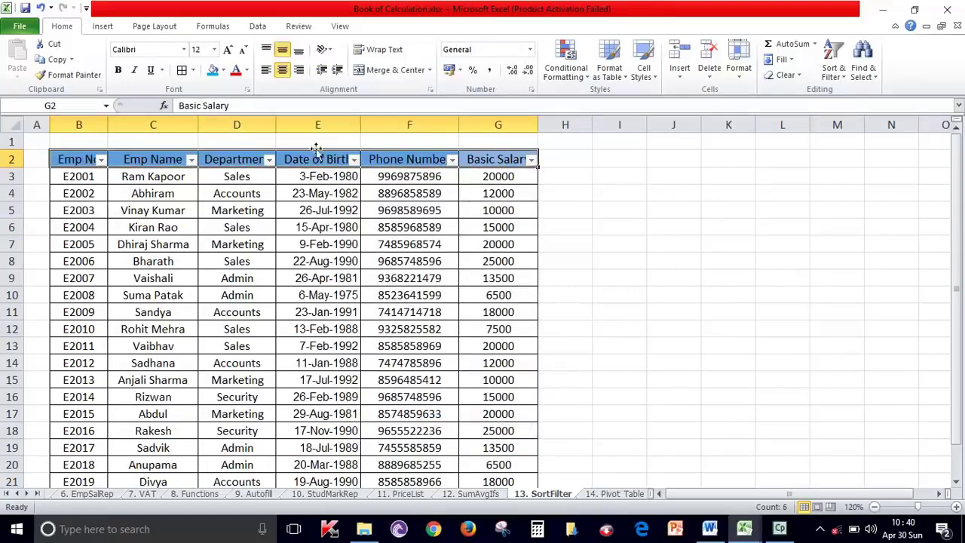
click(834, 69)
click(855, 143)
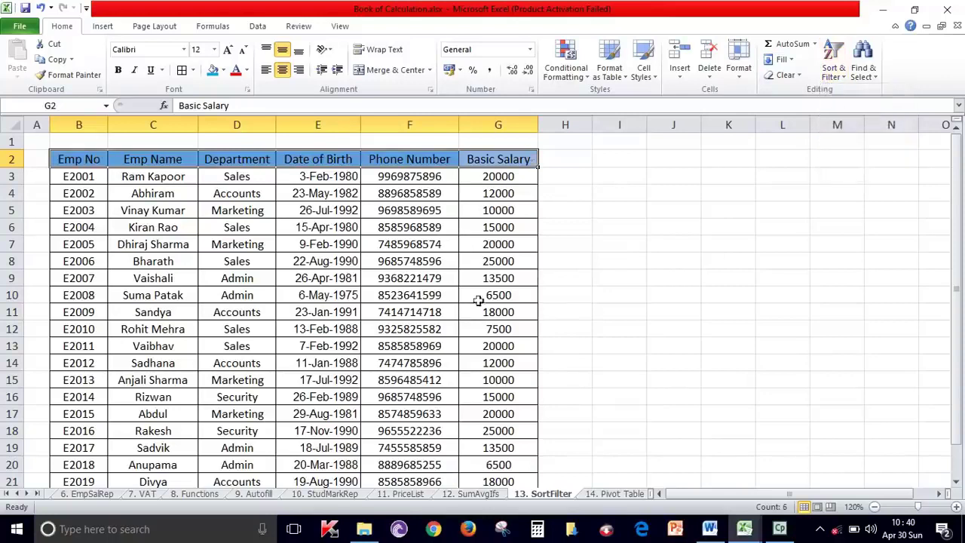
Step: Switch to the 14. Pivot Table sheet and look over its employee table
click(611, 494)
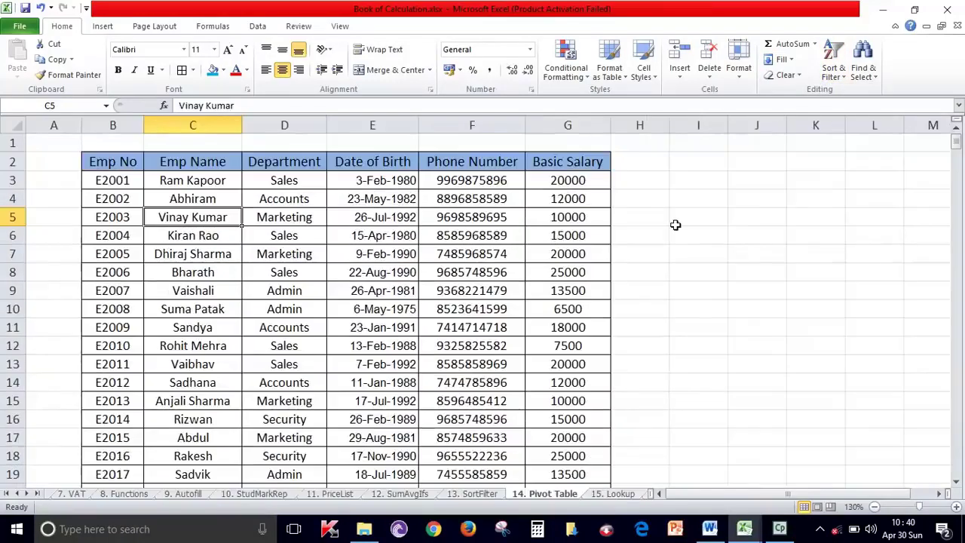
click(769, 273)
scroll(769, 273, down, 1)
scroll(769, 273, up, 1)
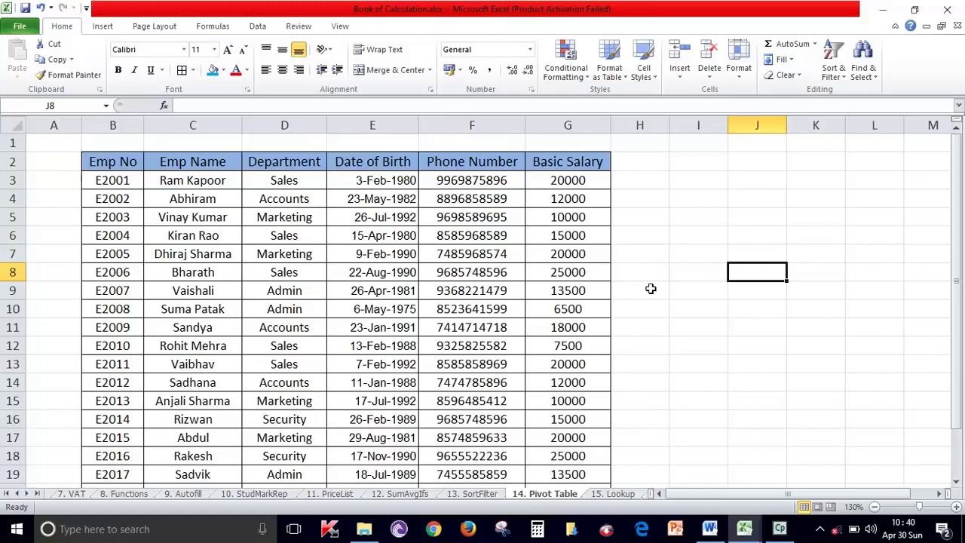
scroll(651, 289, down, 3)
mouse_move(610, 369)
mouse_down()
mouse_move(98, 4)
mouse_move(95, 158)
mouse_up()
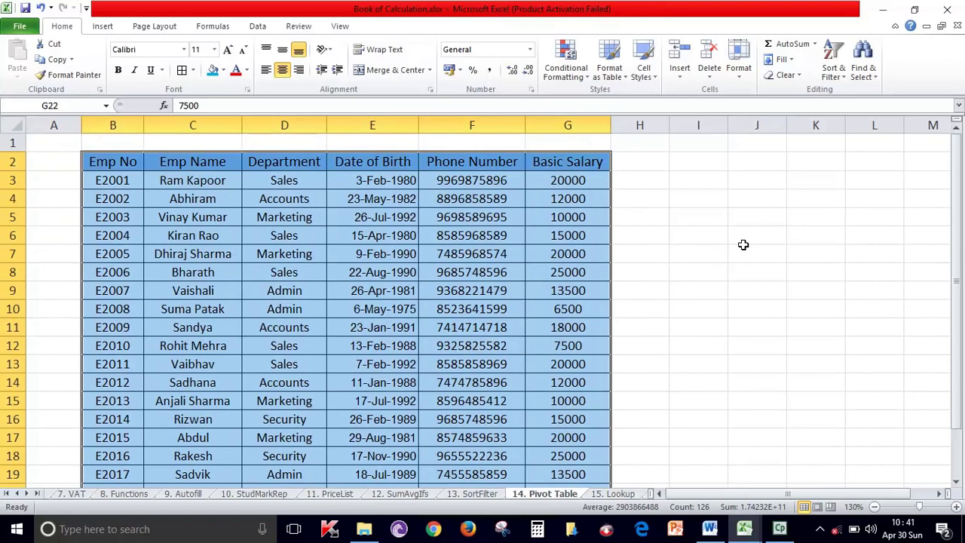
click(744, 285)
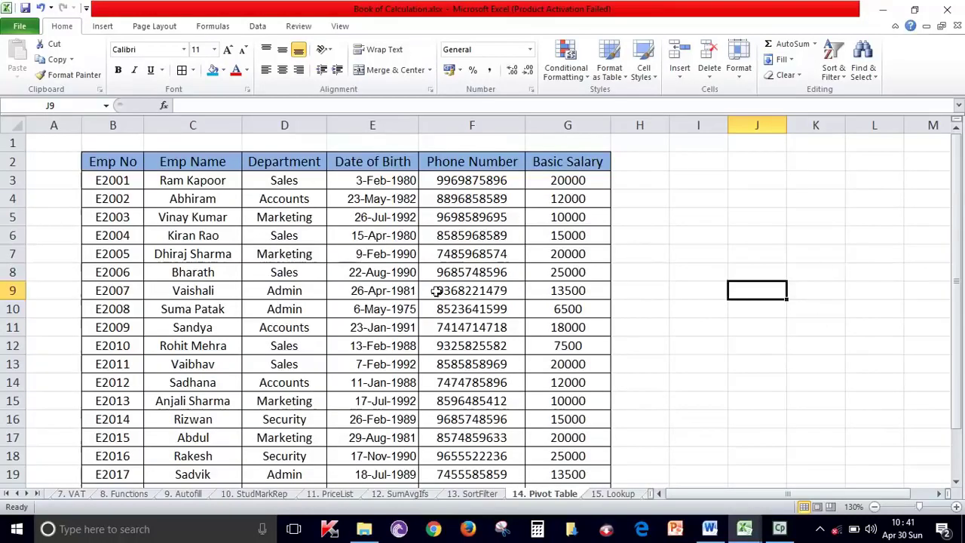
Step: Select the employee table B2:G22 as pivot source data
click(302, 270)
mouse_move(113, 161)
mouse_down()
mouse_move(580, 480)
mouse_move(550, 442)
mouse_up()
scroll(536, 424, down, 4)
scroll(536, 424, up, 5)
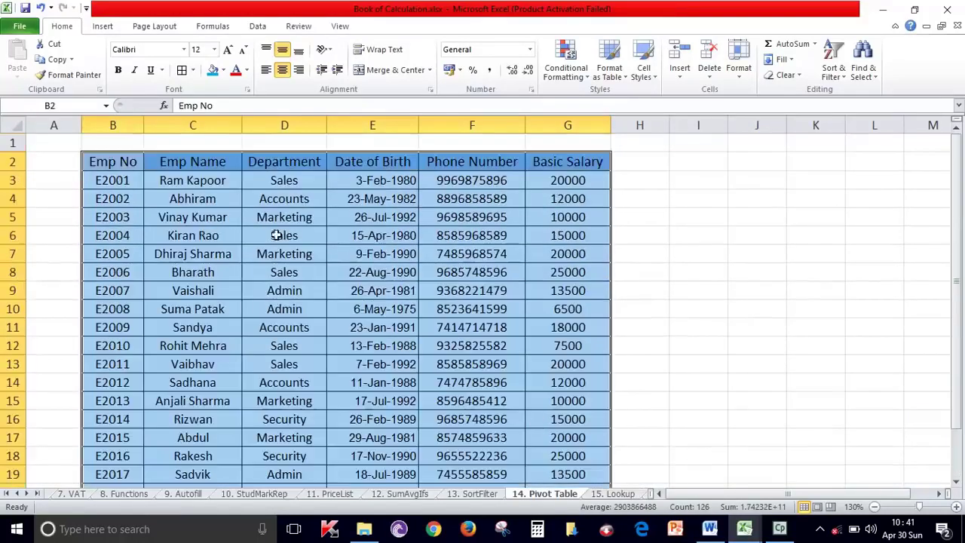
click(101, 26)
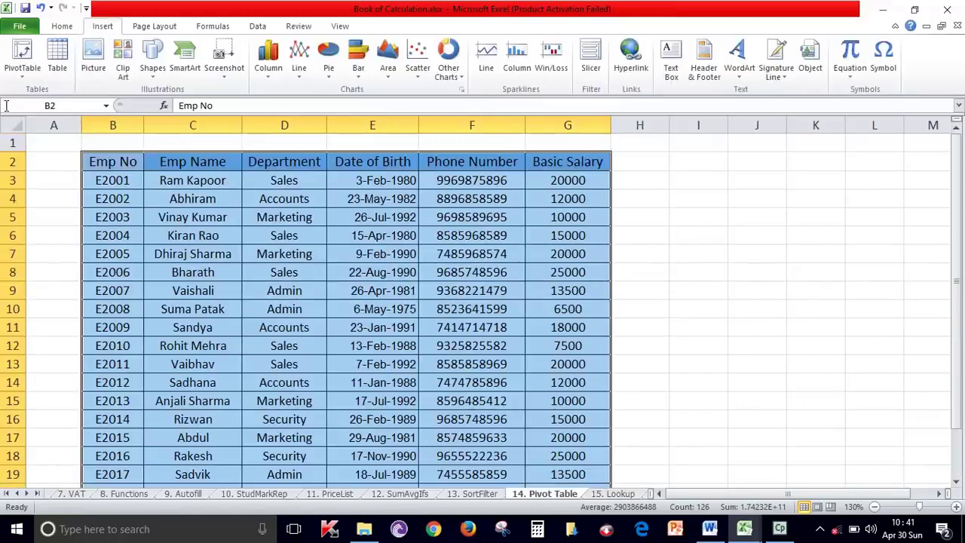
Step: Insert a PivotTable from $B$2:$G$22 on a new worksheet
click(23, 48)
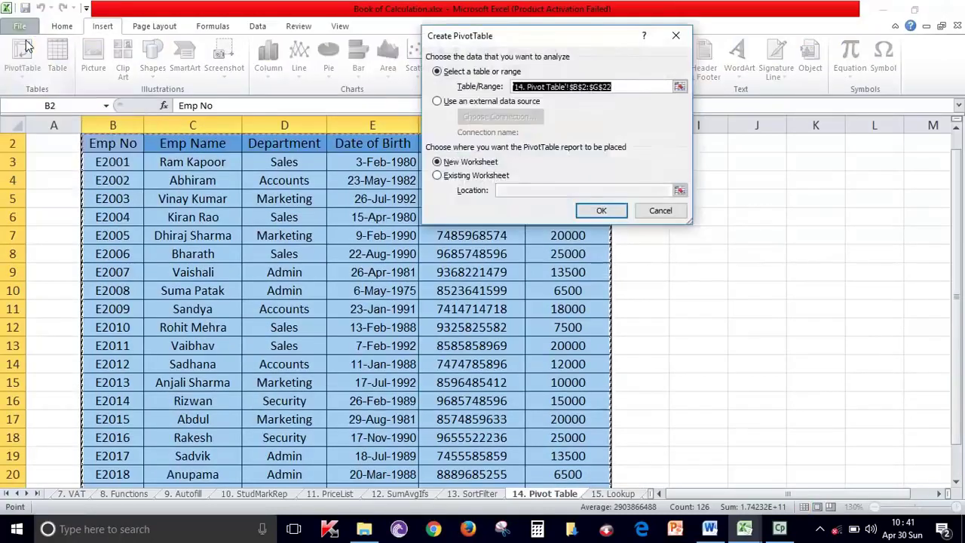
mouse_move(558, 31)
mouse_down()
mouse_move(640, 327)
mouse_move(696, 144)
mouse_move(638, 173)
mouse_move(714, 247)
mouse_move(733, 181)
mouse_up()
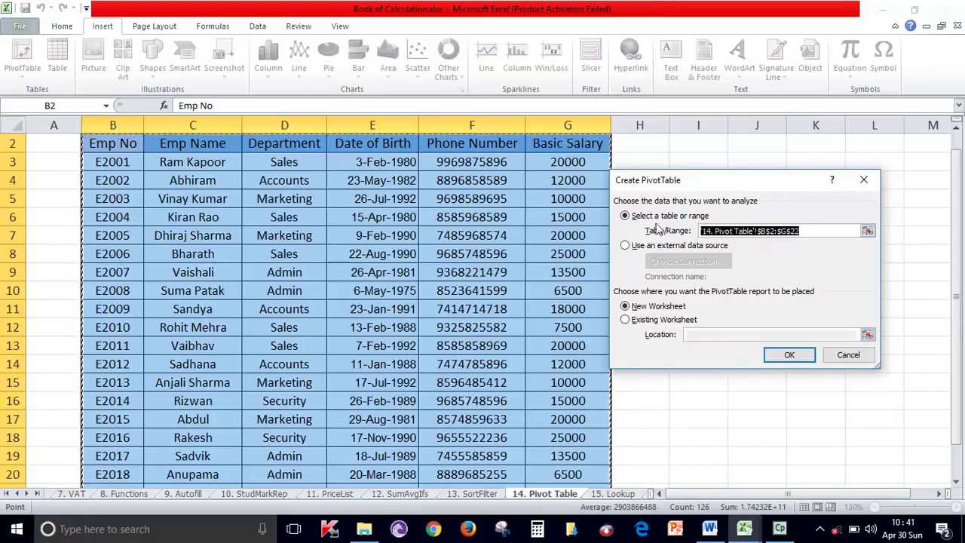
drag(845, 230, 616, 228)
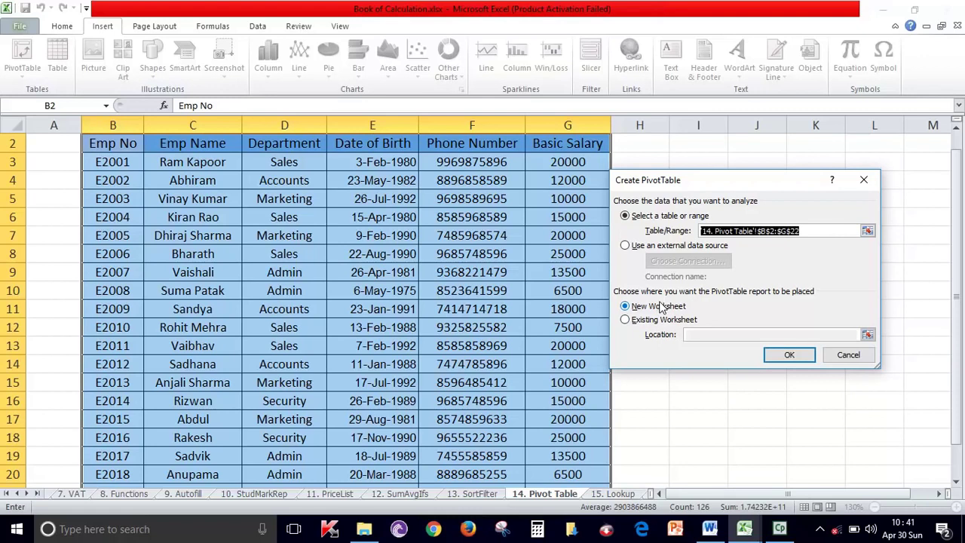
click(789, 354)
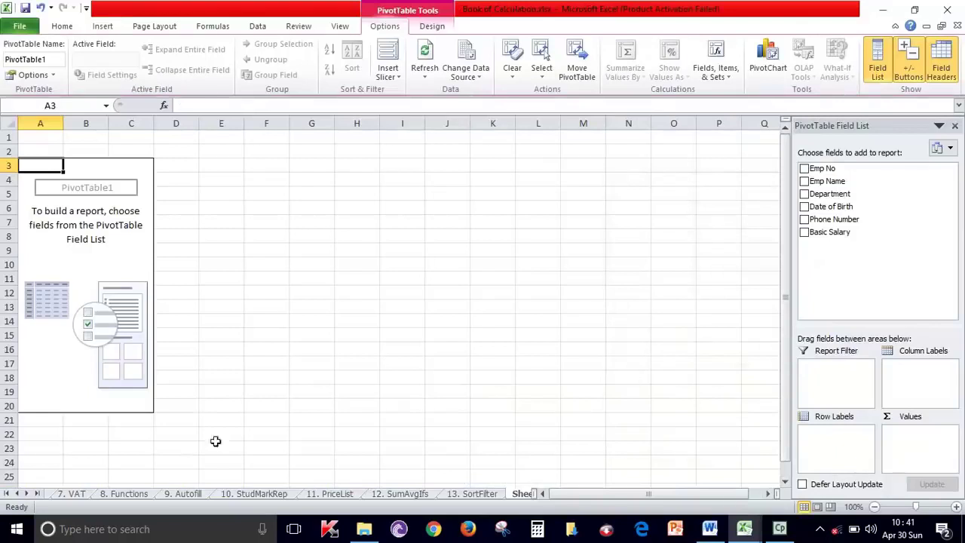
click(27, 494)
click(27, 494)
click(27, 494)
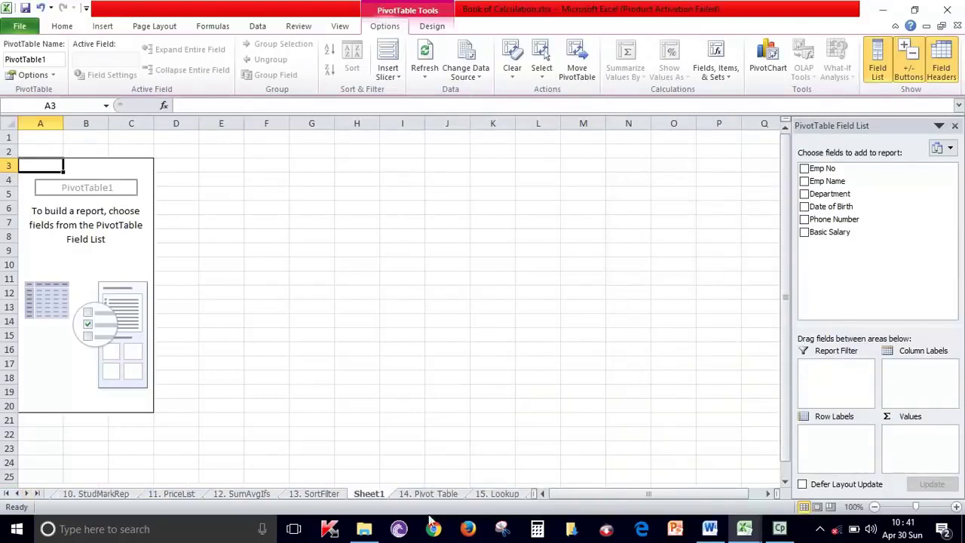
click(440, 494)
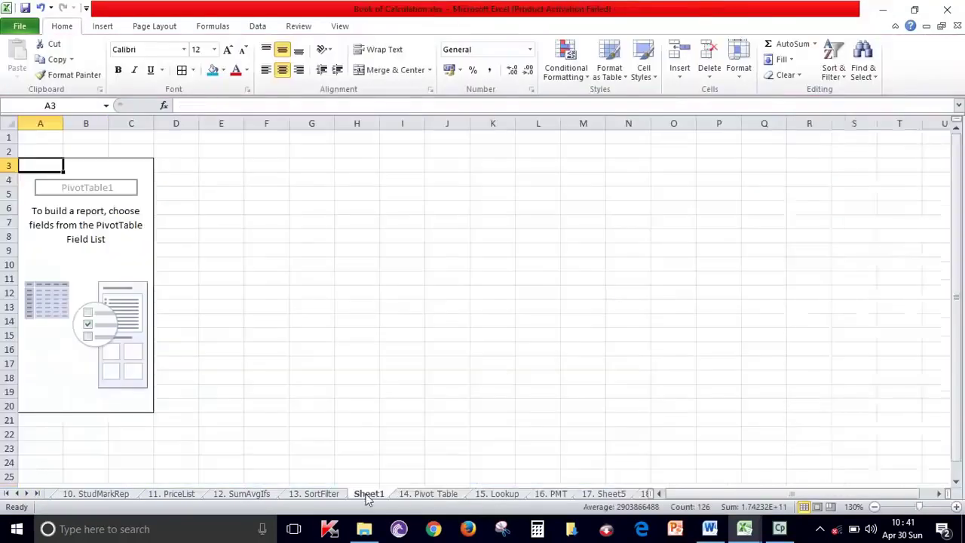
click(369, 494)
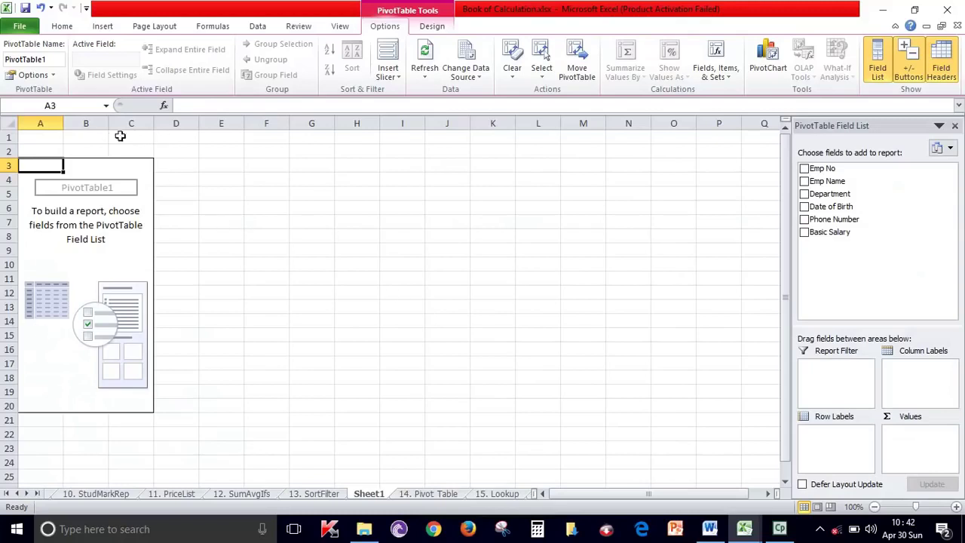
mouse_move(840, 168)
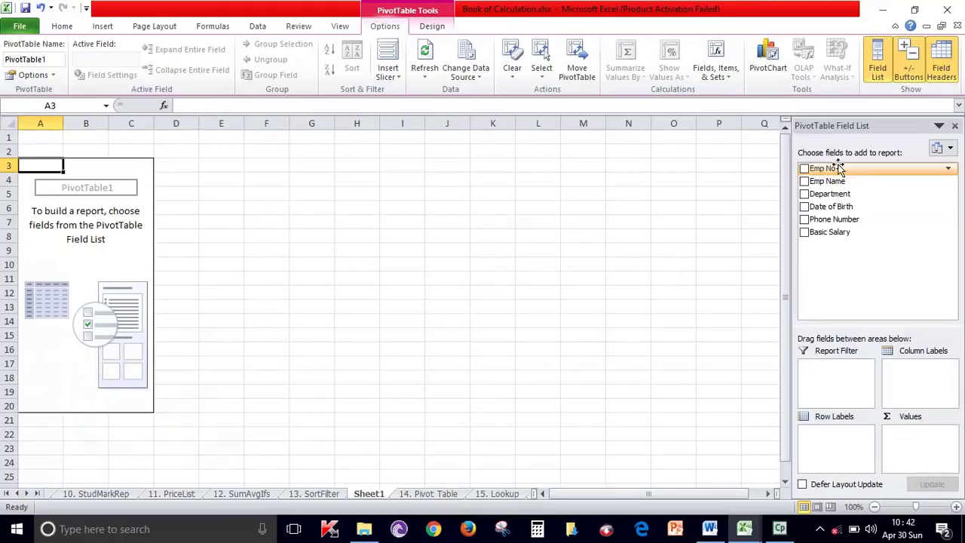
click(434, 494)
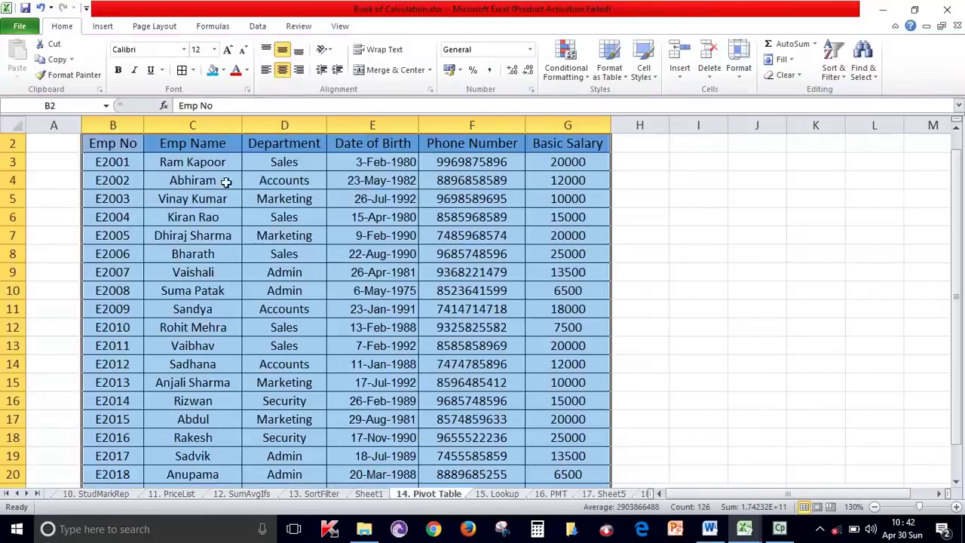
scroll(181, 164, up, 1)
drag(606, 157, 155, 161)
click(369, 494)
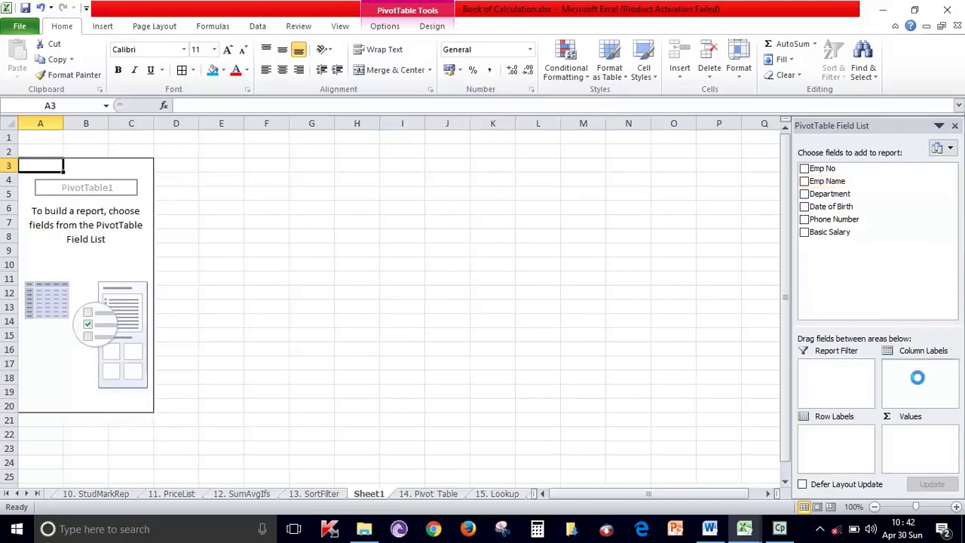
drag(827, 181, 921, 384)
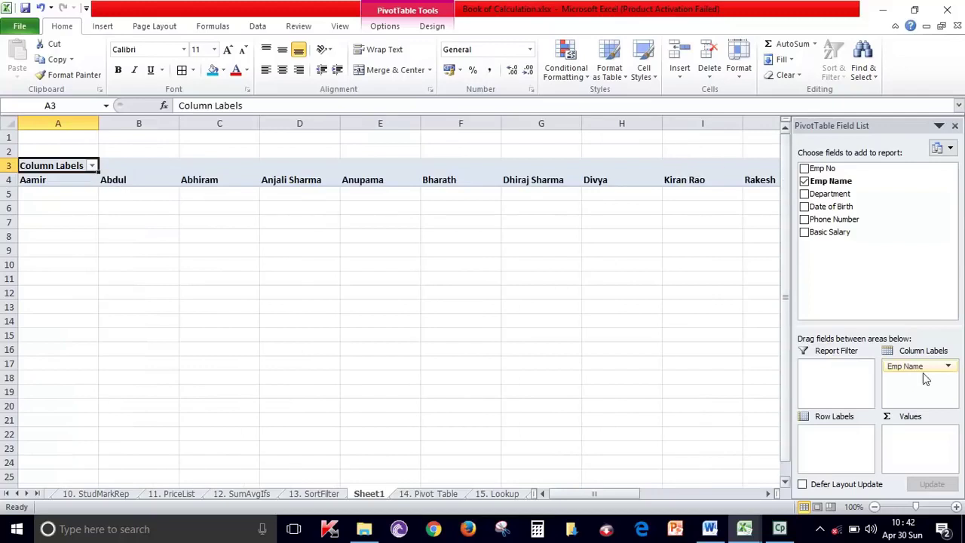
drag(918, 375, 830, 433)
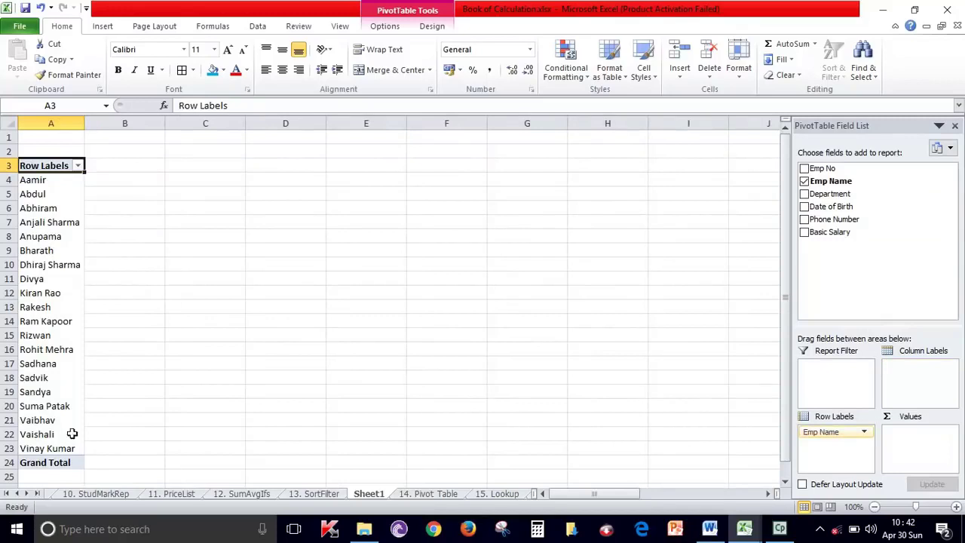
click(134, 190)
click(29, 224)
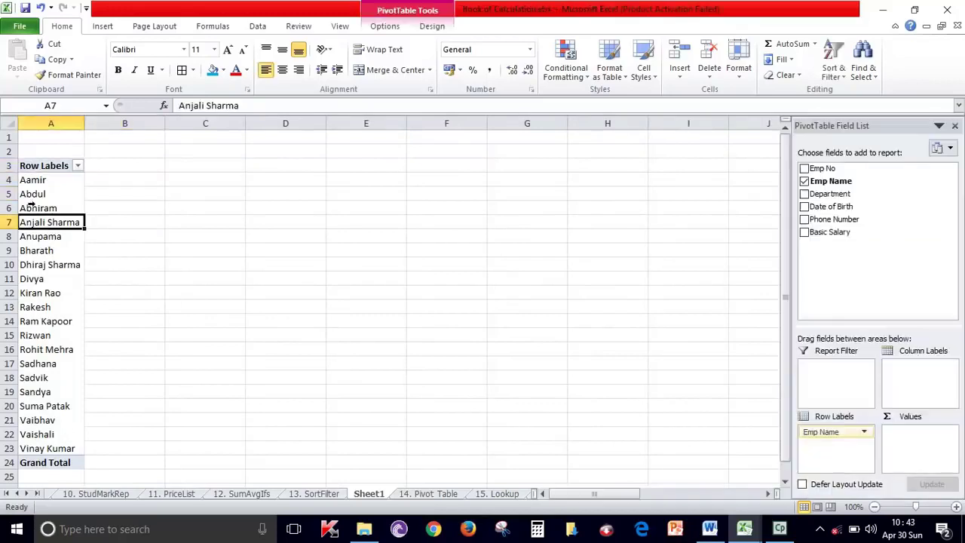
click(77, 166)
click(100, 426)
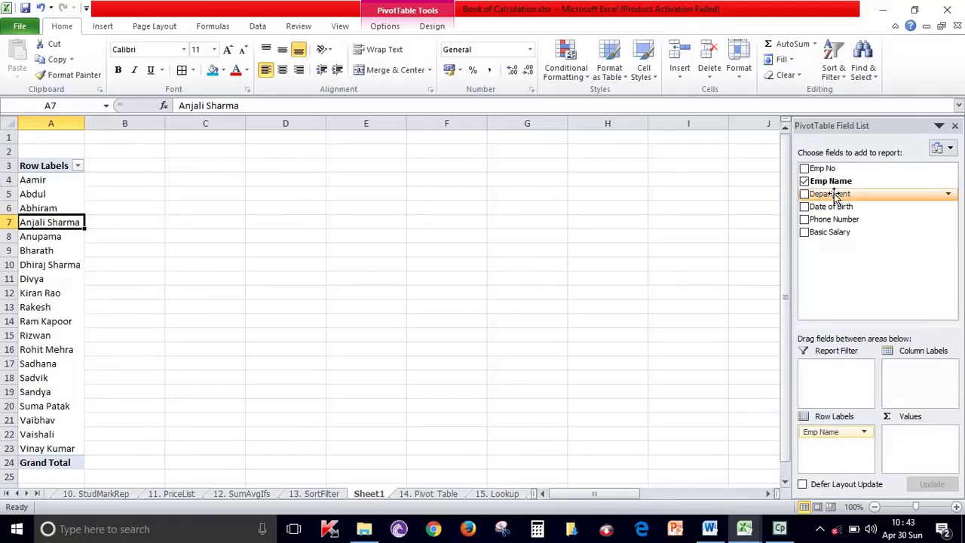
Step: Add Department as a report filter and filter the pivot to Accounts
drag(829, 194, 845, 368)
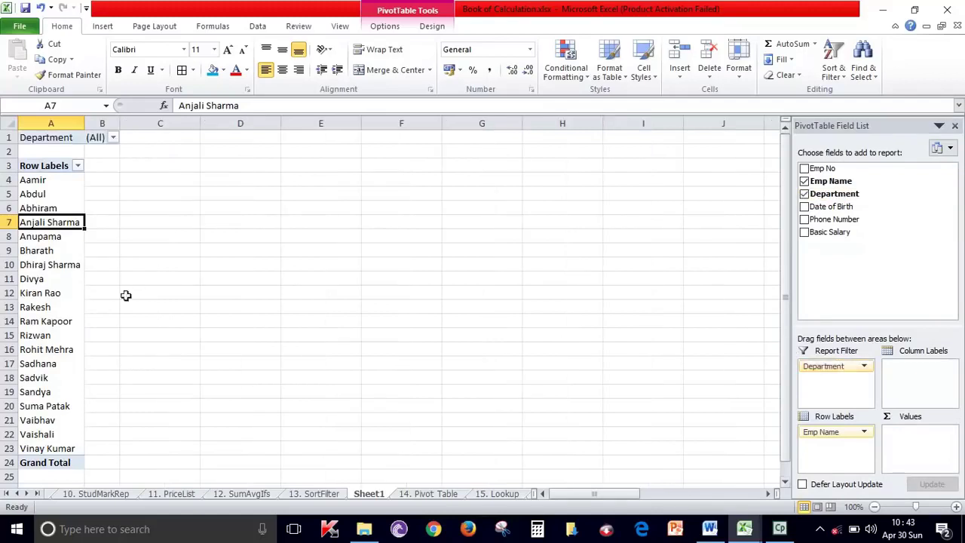
click(33, 203)
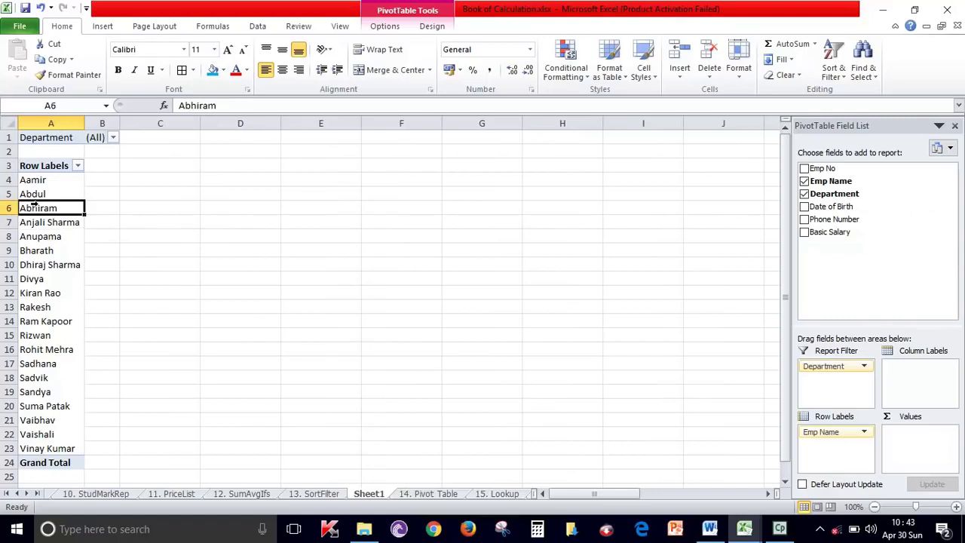
click(42, 168)
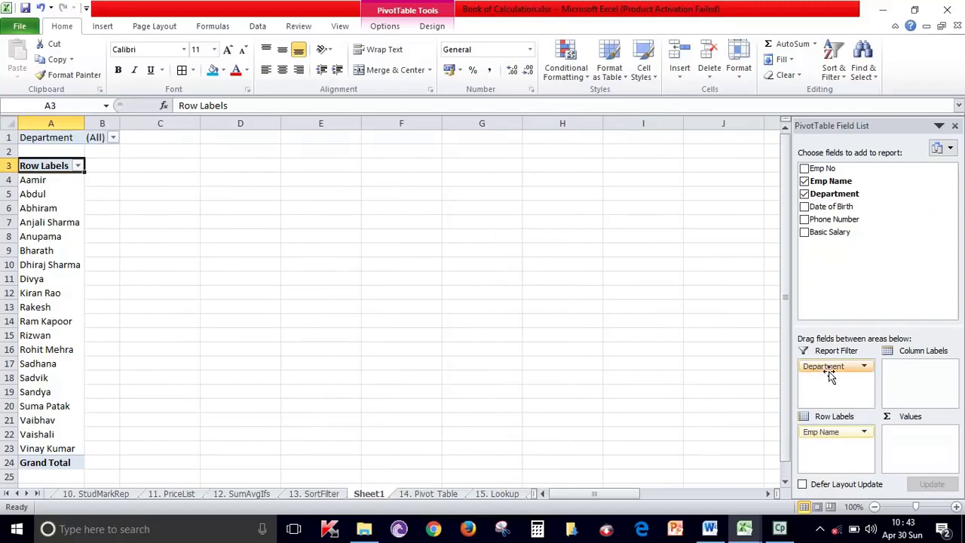
click(113, 138)
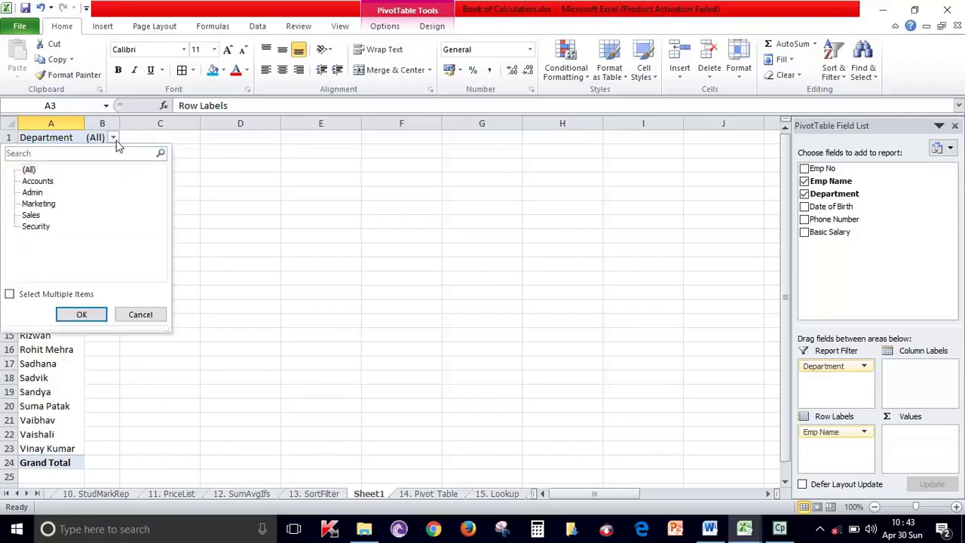
click(39, 181)
click(82, 315)
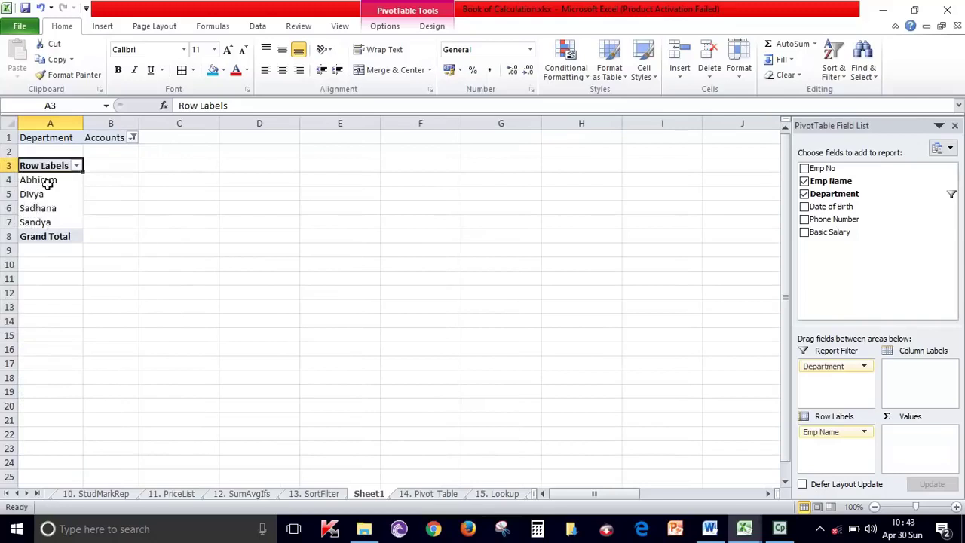
Step: Switch the Department filter to Security, then reset it to (All)
click(132, 138)
click(41, 227)
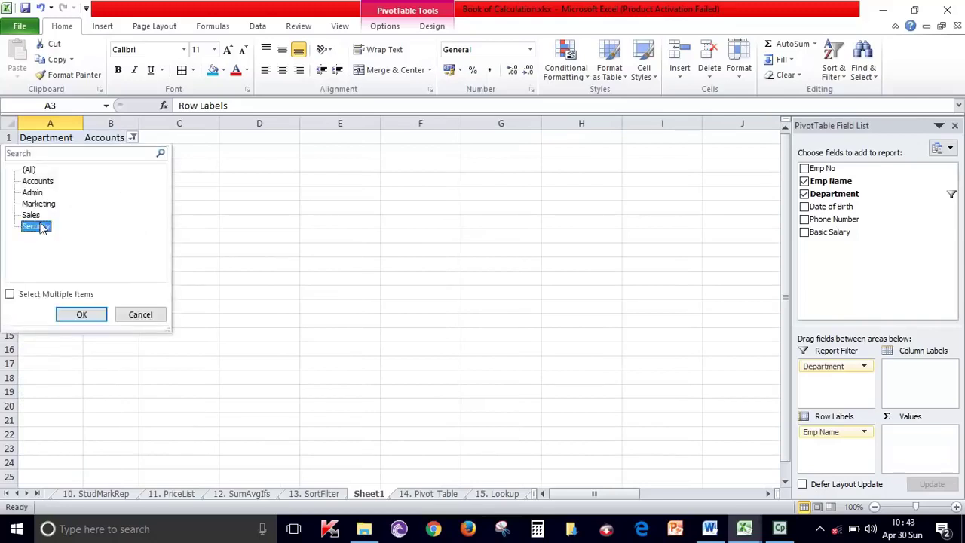
click(82, 315)
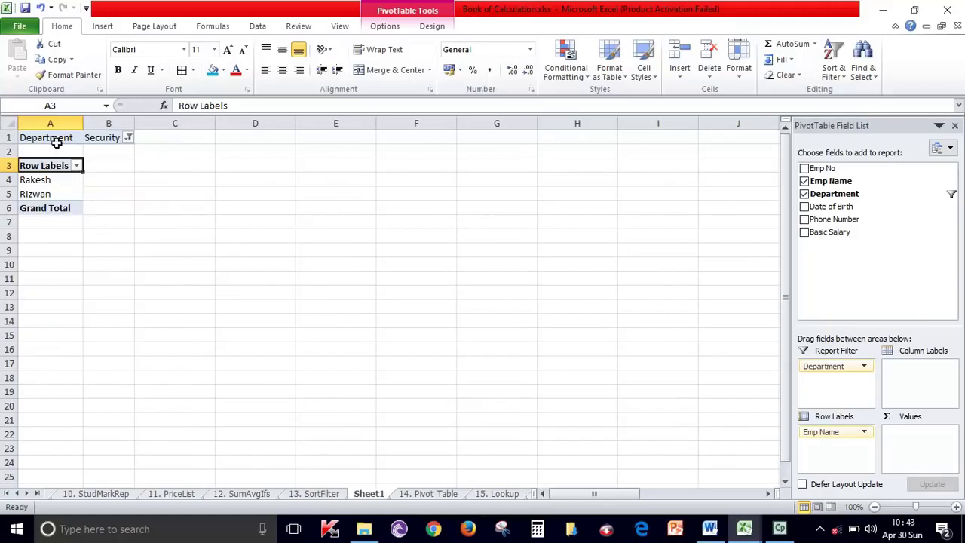
click(129, 139)
click(28, 170)
click(82, 315)
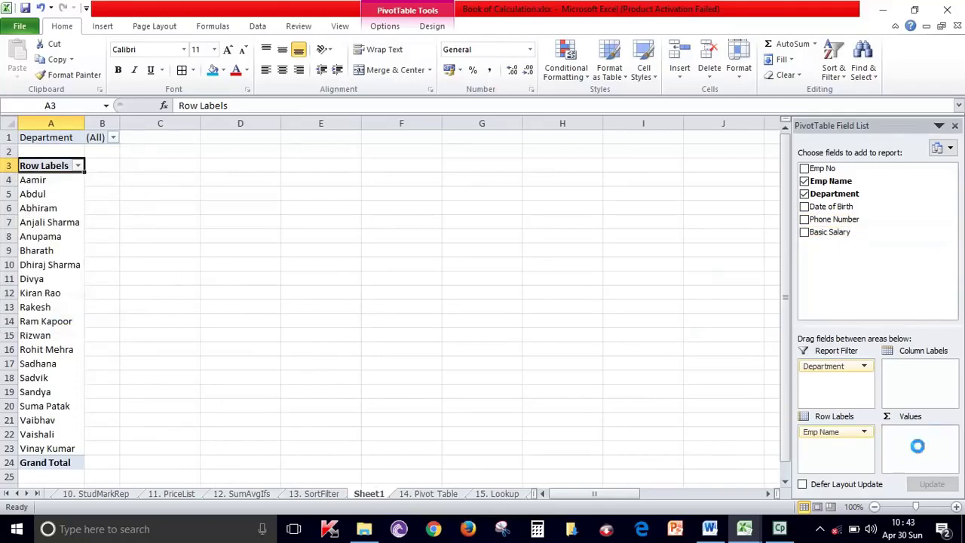
Step: Add Basic Salary to the pivot's Values area as Sum of Basic Salary
drag(829, 232, 917, 441)
click(124, 165)
scroll(148, 308, down, 4)
scroll(148, 308, up, 4)
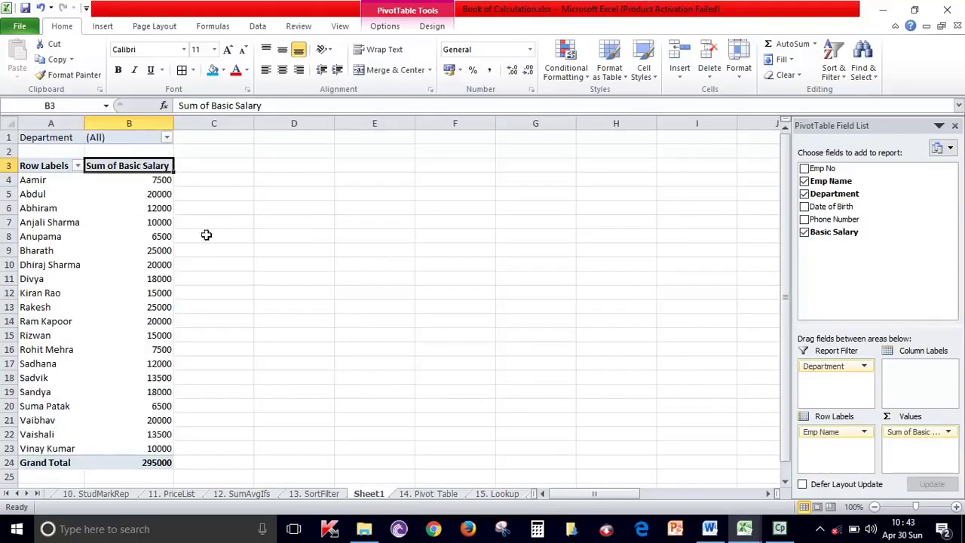
Step: Check the per-employee salaries, such as 10000, and the 295000 grand total
scroll(206, 235, up, 3)
drag(586, 493, 578, 493)
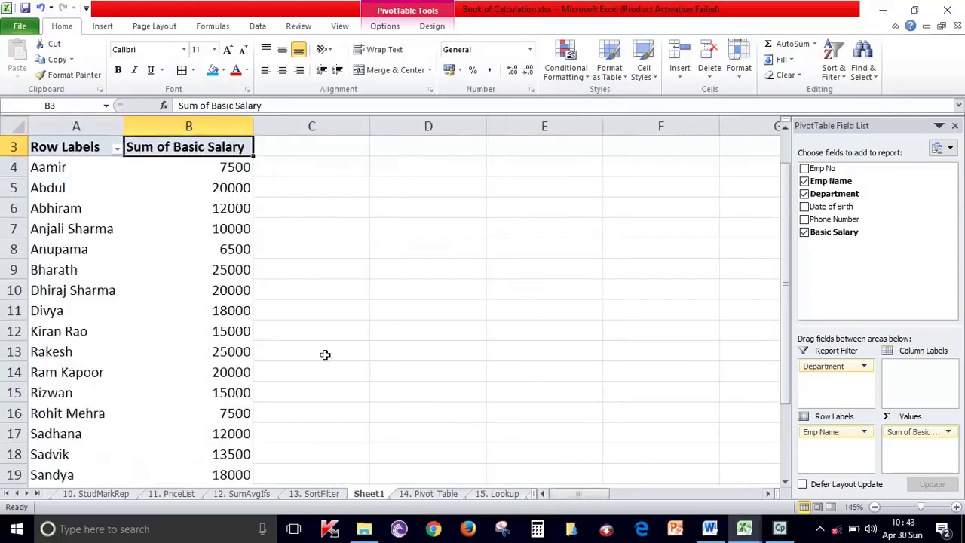
scroll(280, 264, up, 1)
click(202, 264)
scroll(204, 264, down, 6)
click(189, 251)
scroll(208, 285, up, 6)
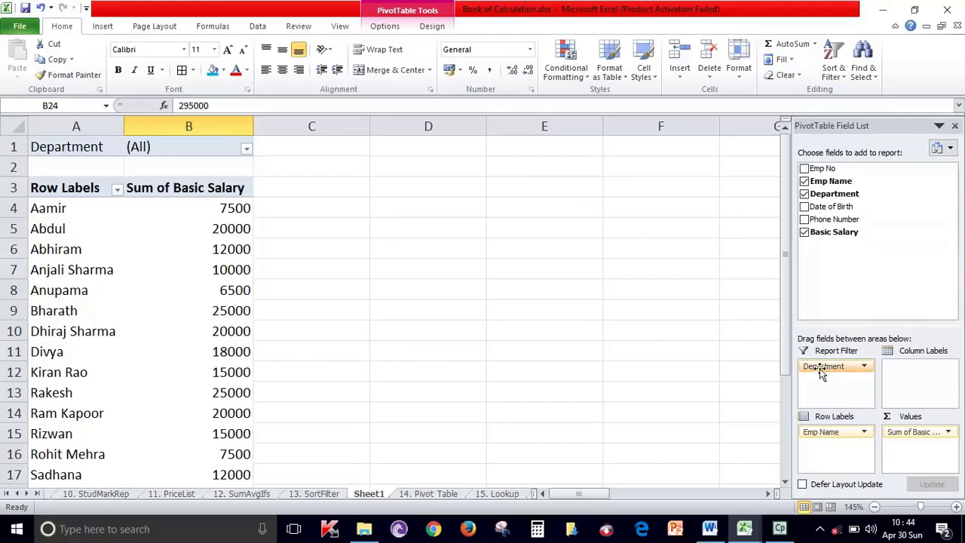
Step: Move Department to Column Labels and review the Accounts, Admin, Marketing, Sales and Security columns
drag(822, 373, 916, 373)
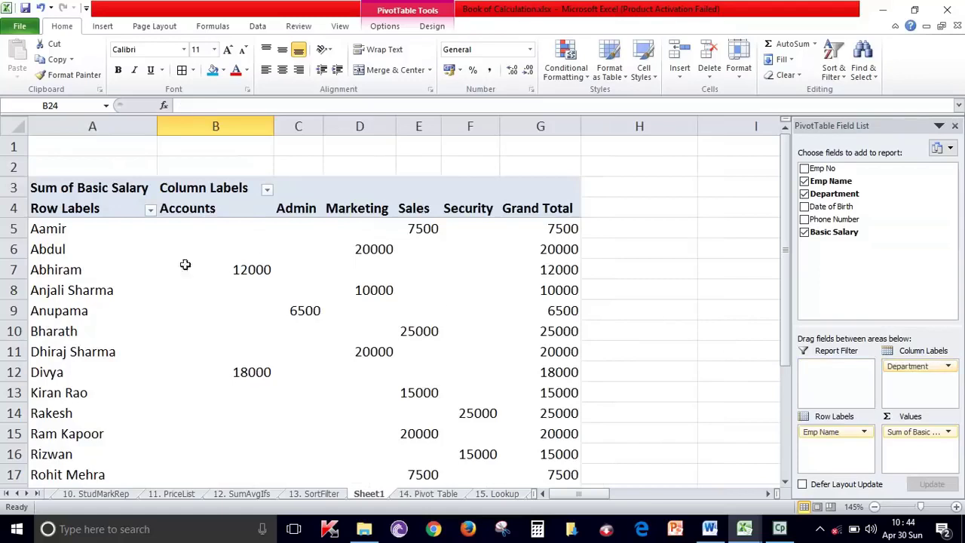
click(214, 126)
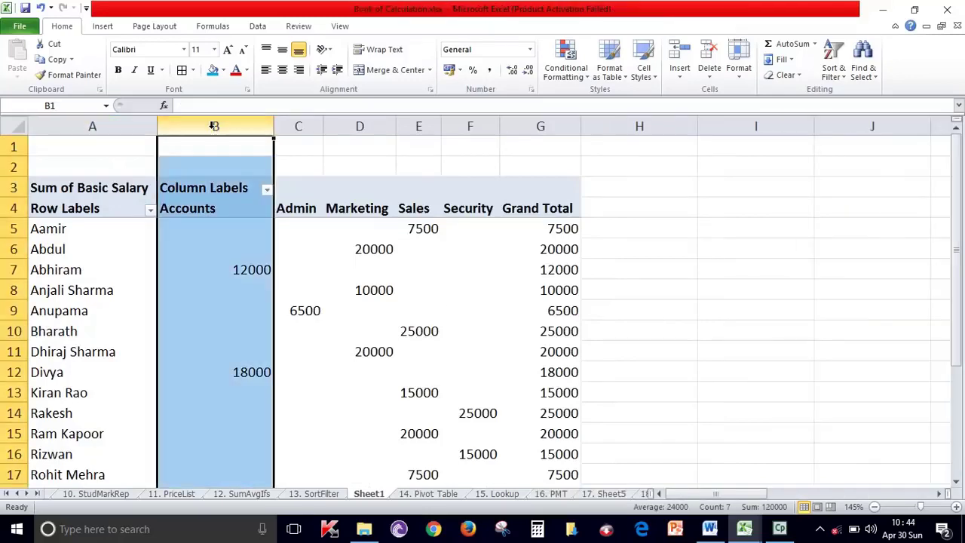
click(302, 126)
click(360, 126)
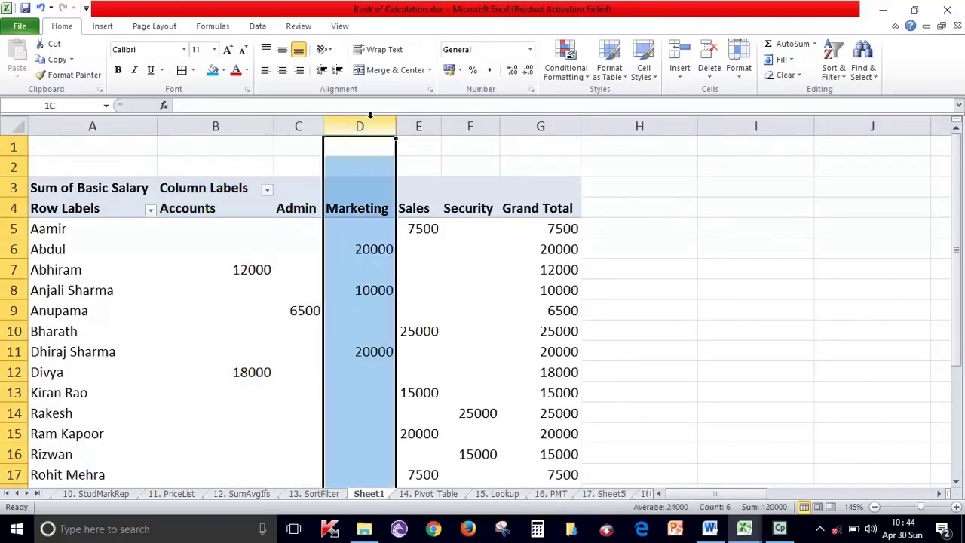
click(418, 125)
click(470, 126)
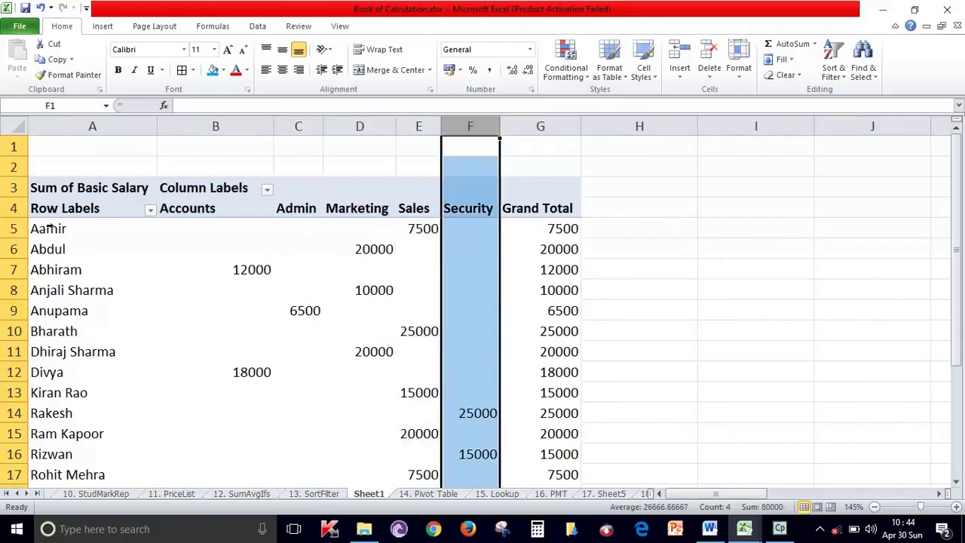
Step: Inspect the salary rows for Aamir, Bharath and Divya across the department columns
click(43, 231)
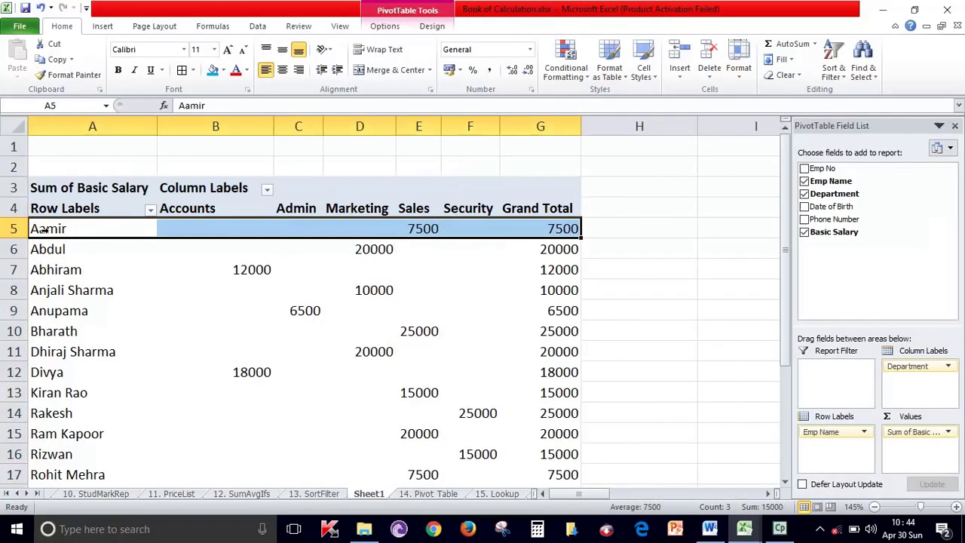
scroll(44, 231, down, 1)
scroll(44, 230, down, 2)
scroll(43, 231, up, 1)
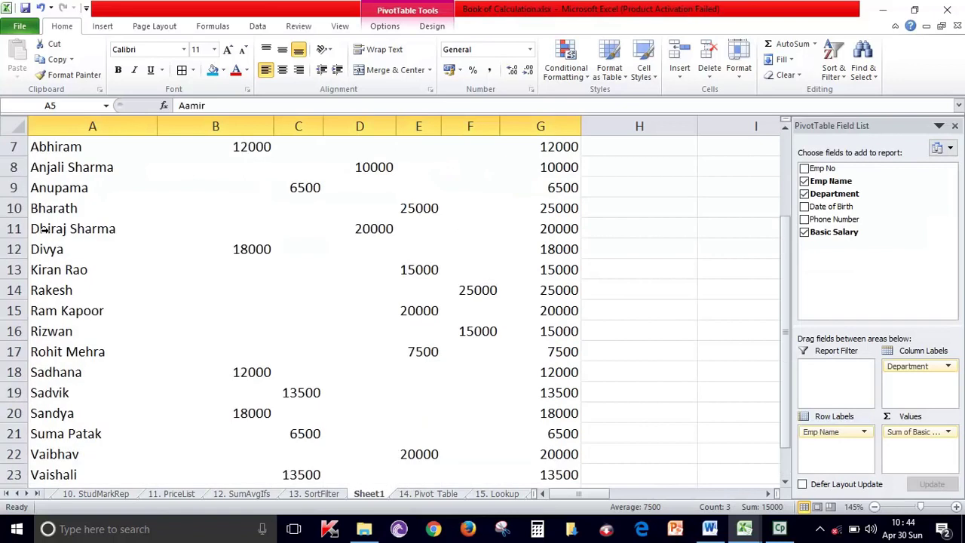
scroll(44, 231, up, 2)
click(66, 335)
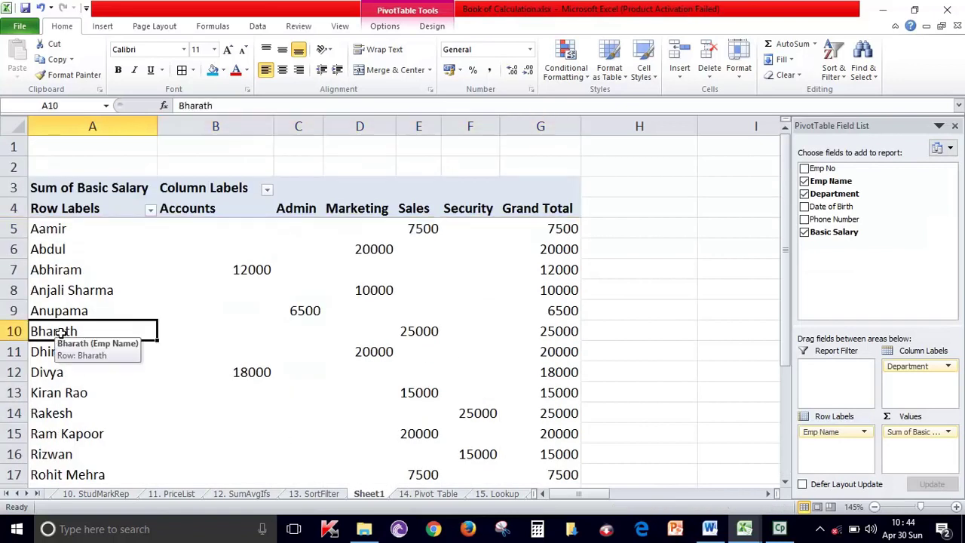
click(47, 370)
scroll(301, 377, down, 2)
scroll(314, 360, up, 2)
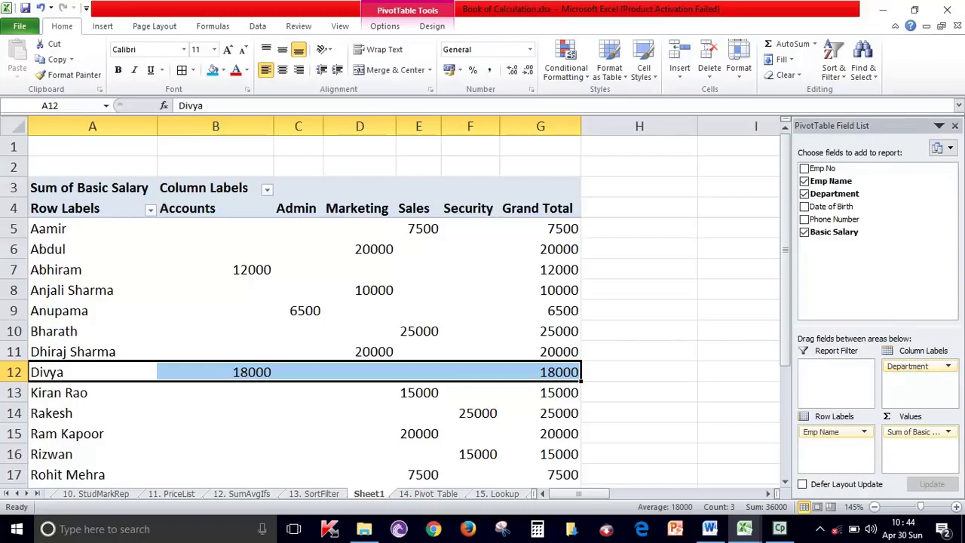
Step: Add Department to Row Labels beneath Emp Name
drag(909, 366, 824, 447)
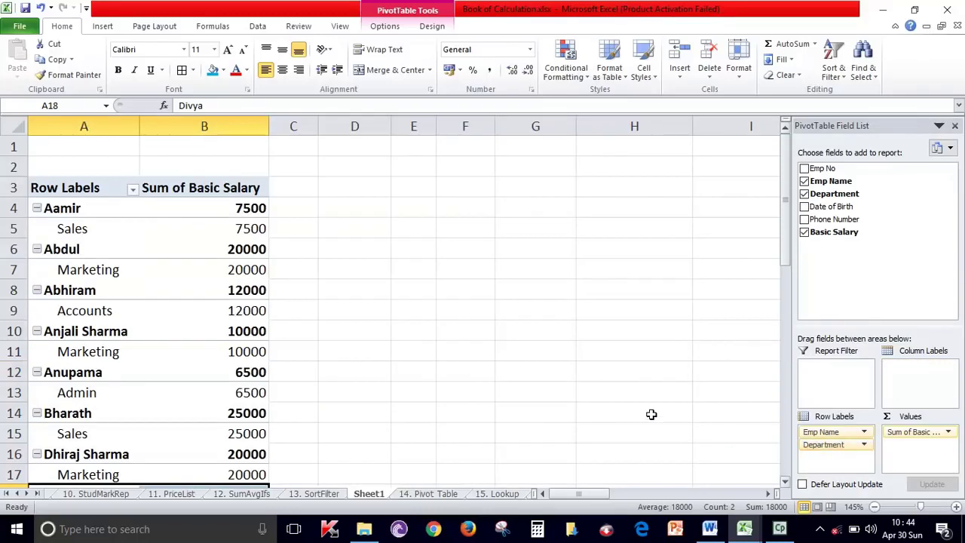
scroll(92, 277, down, 2)
scroll(114, 280, down, 2)
scroll(164, 302, up, 3)
scroll(165, 298, up, 1)
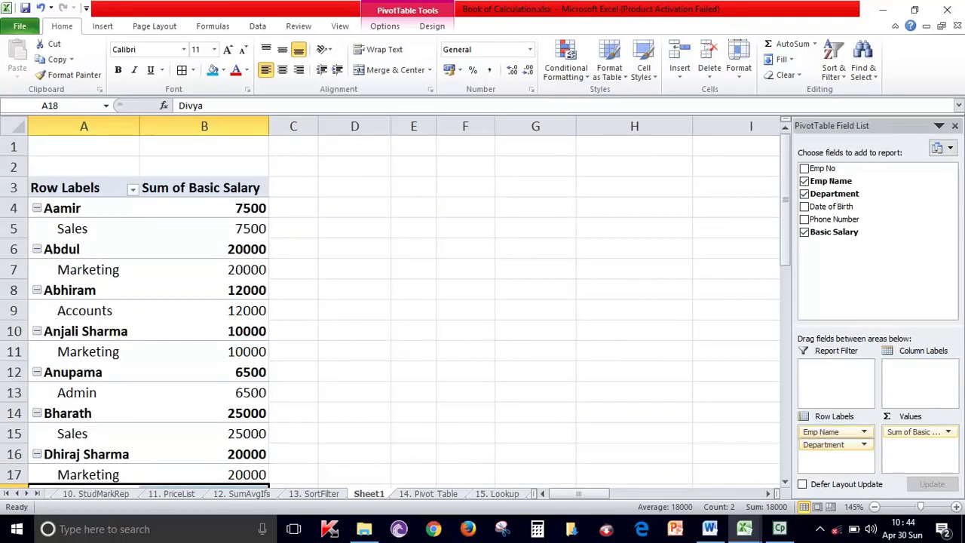
Step: Move Department above Emp Name so employees are grouped by department
drag(823, 444, 829, 430)
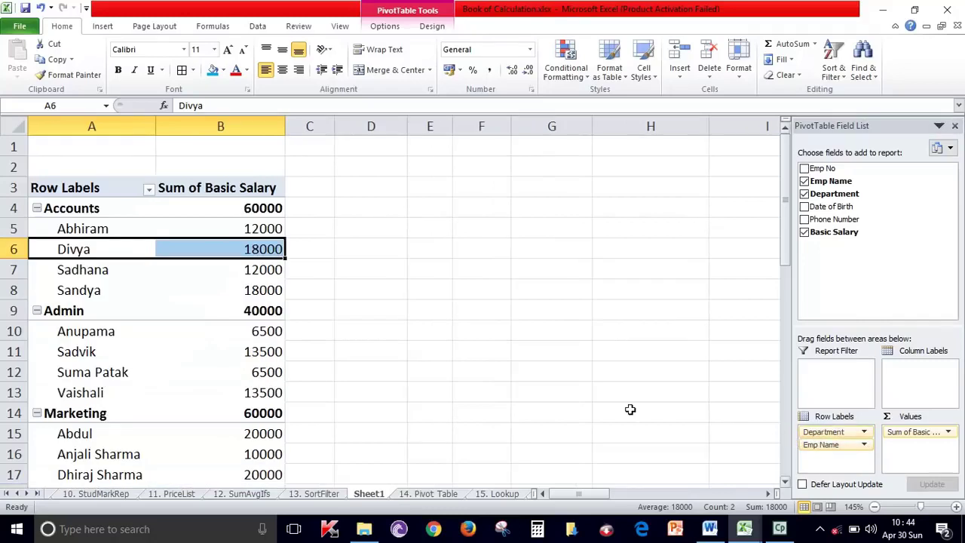
click(320, 353)
scroll(204, 252, down, 3)
scroll(218, 304, down, 2)
scroll(170, 261, up, 5)
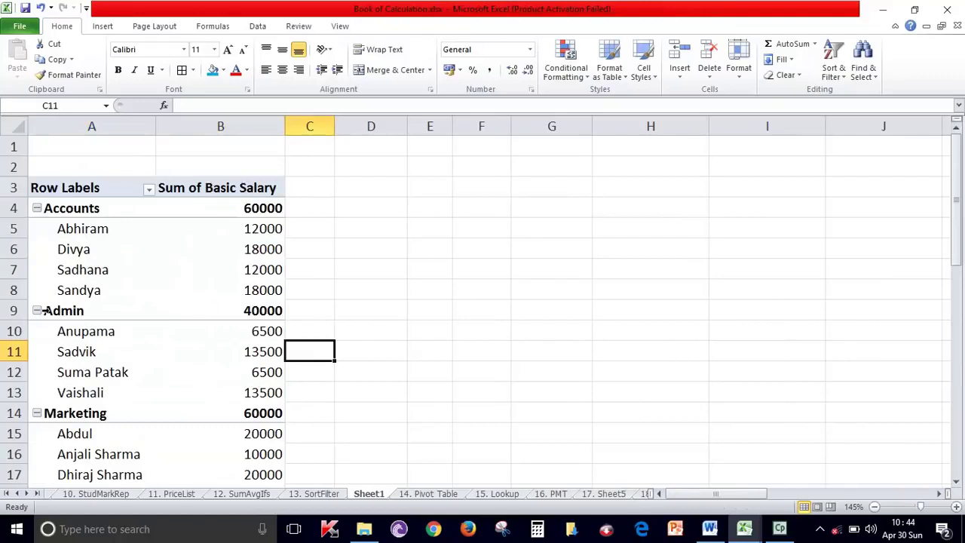
Step: Review the department subtotals, such as Admin 40000, and Divya's entry
click(271, 309)
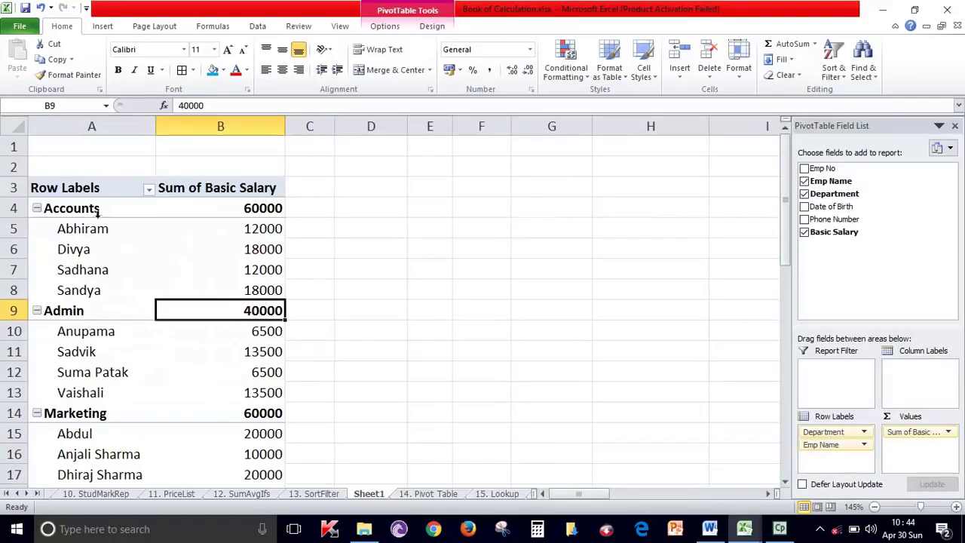
drag(99, 217, 224, 220)
scroll(152, 277, down, 2)
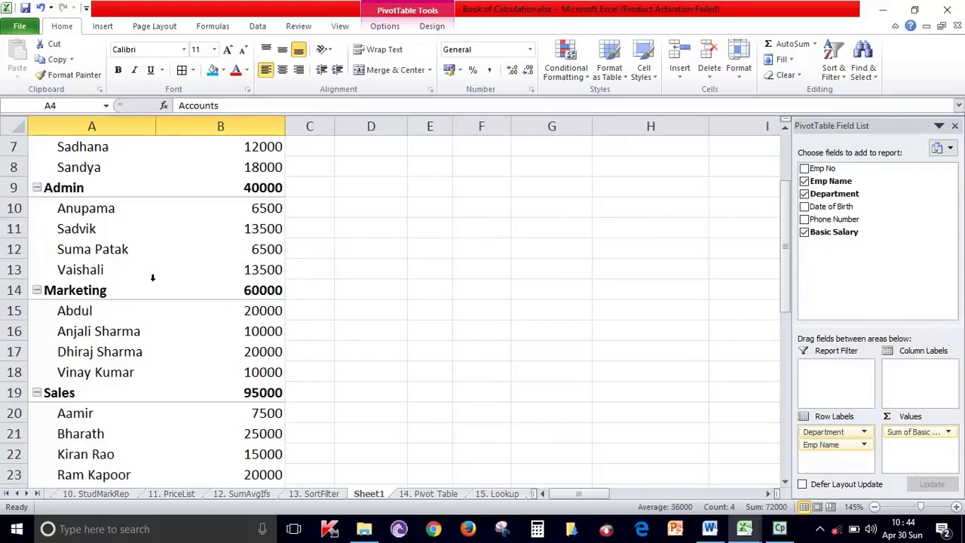
click(45, 193)
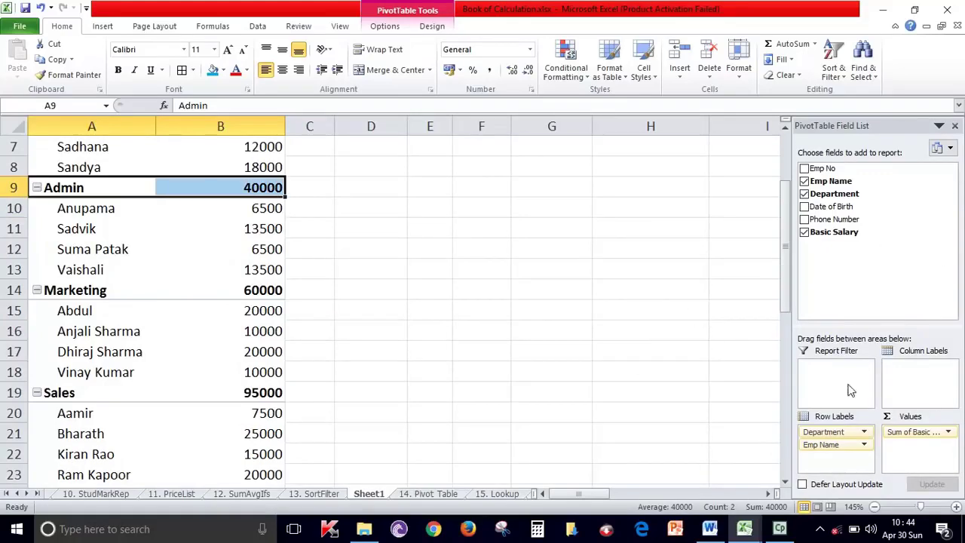
scroll(153, 290, up, 2)
click(371, 310)
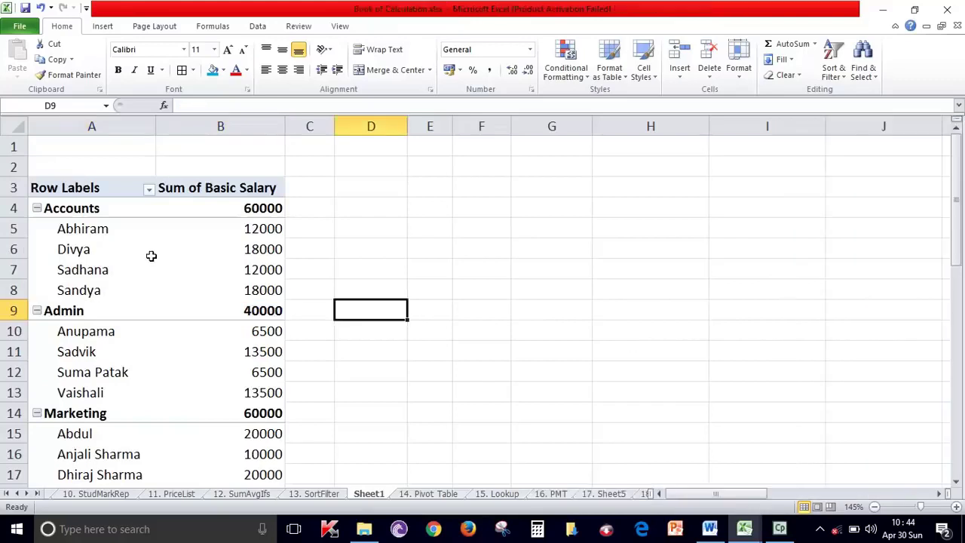
click(151, 255)
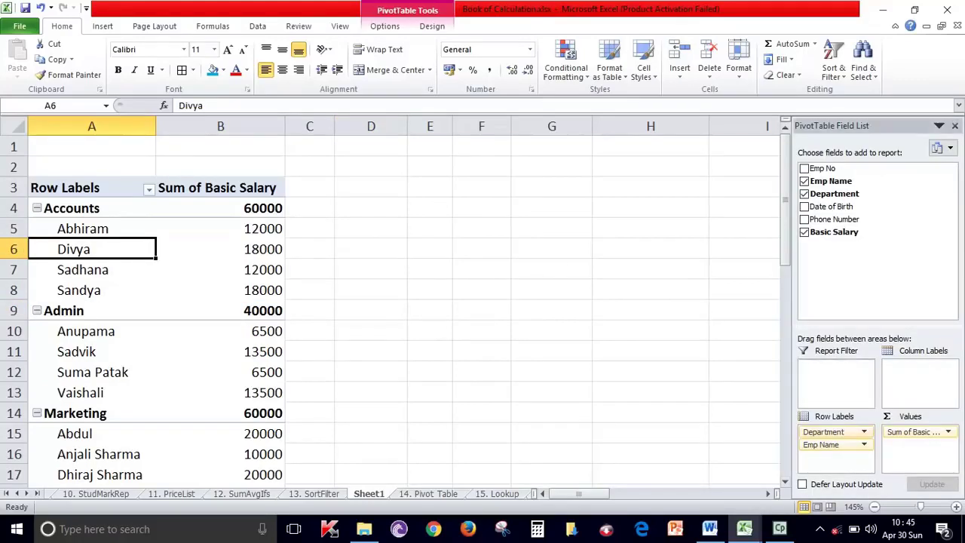
Step: Return Department to Report Filter, use Date of Birth as column labels, and hide the field list
drag(824, 431, 835, 368)
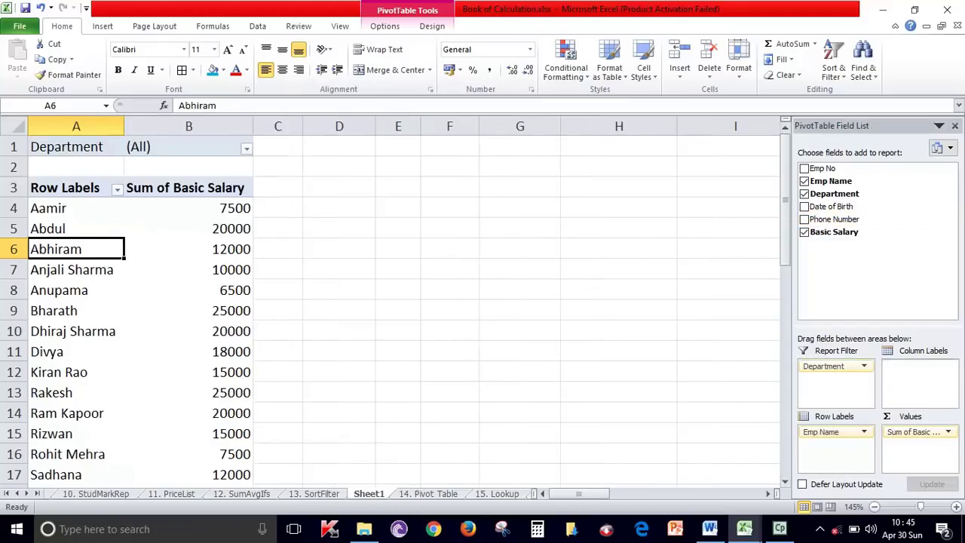
drag(831, 206, 912, 373)
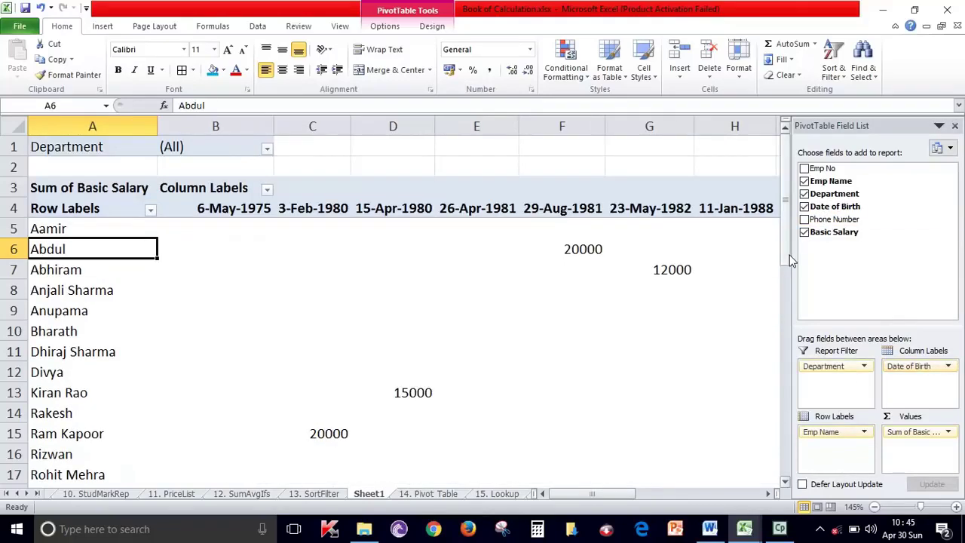
click(956, 126)
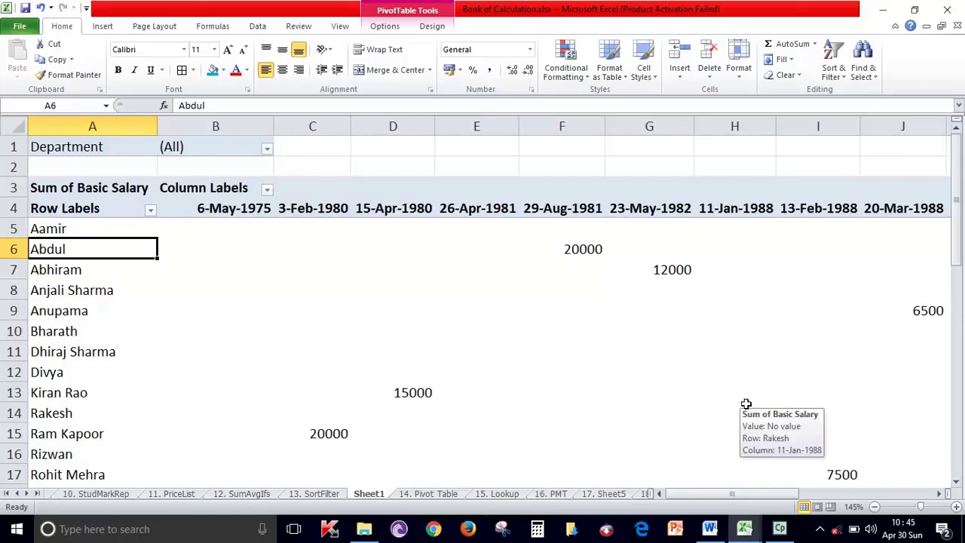
Step: Switch to the 15. Lookup sheet and look over its Vlookup section
click(510, 500)
click(525, 287)
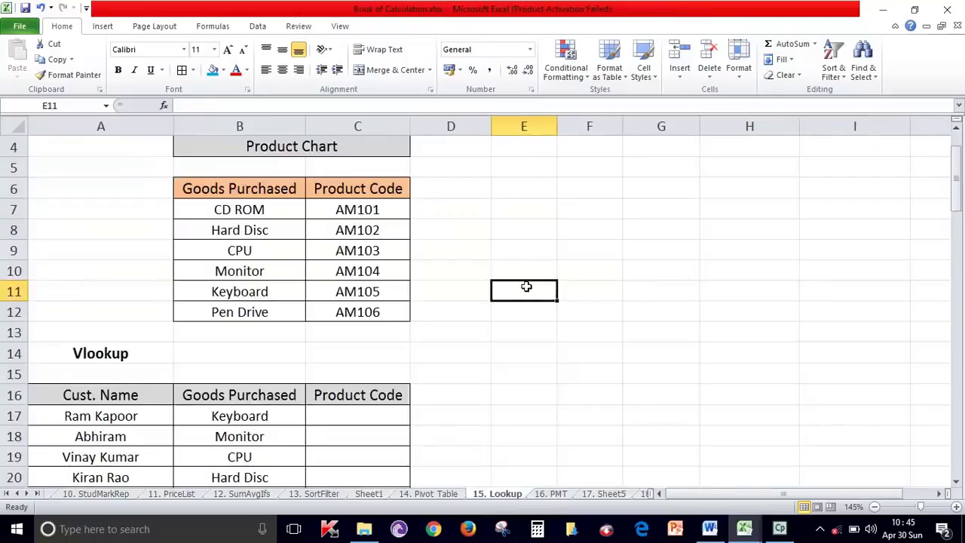
scroll(526, 286, down, 5)
scroll(525, 286, up, 6)
scroll(334, 339, down, 2)
scroll(276, 293, down, 2)
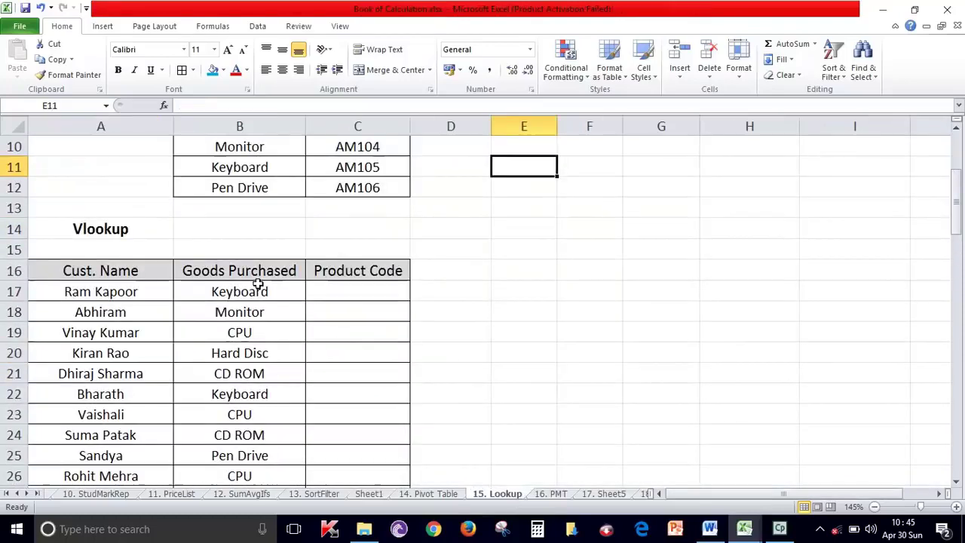
click(144, 226)
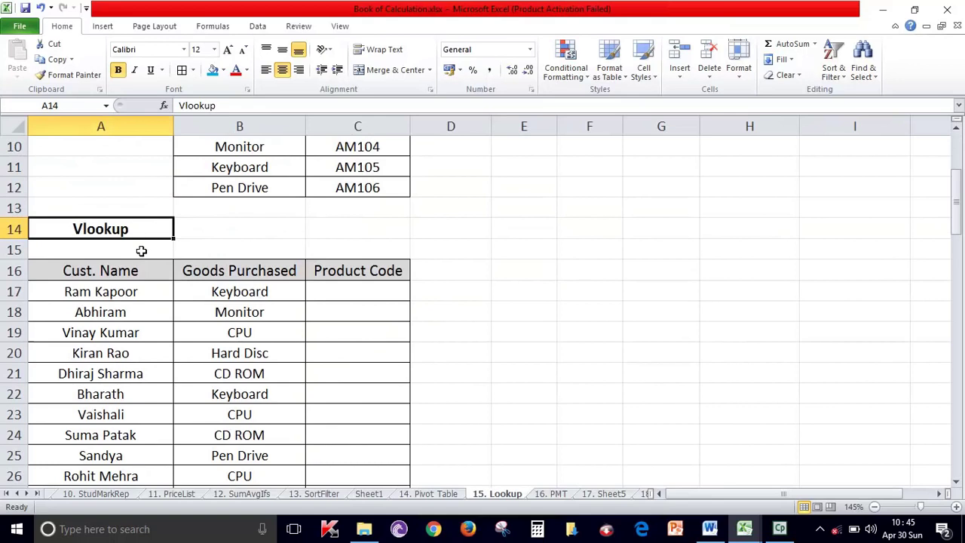
scroll(531, 269, down, 2)
scroll(530, 269, up, 1)
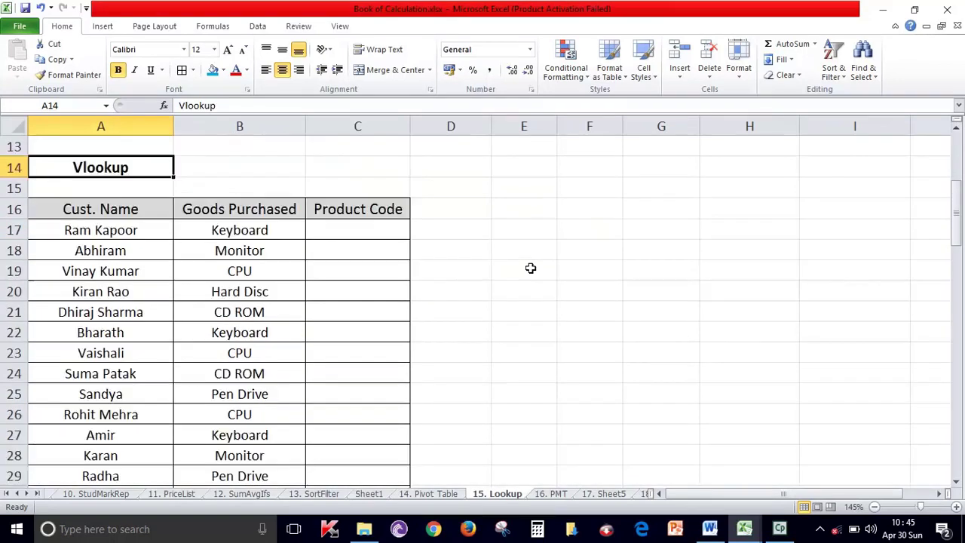
scroll(392, 422, down, 1)
Step: Select the customer purchases table in A16:C30
drag(357, 435, 83, 147)
scroll(586, 288, up, 4)
scroll(586, 289, down, 3)
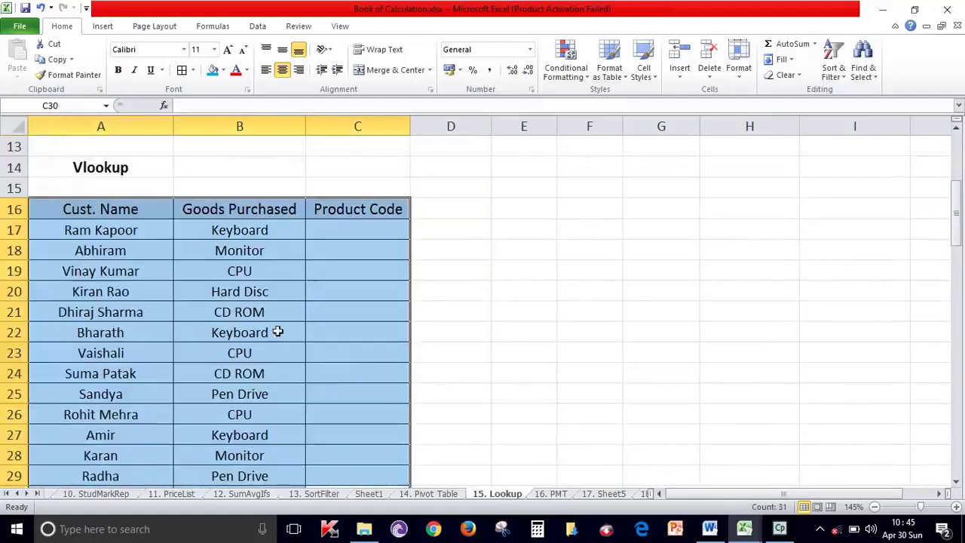
scroll(520, 390, down, 1)
click(520, 390)
scroll(453, 441, up, 1)
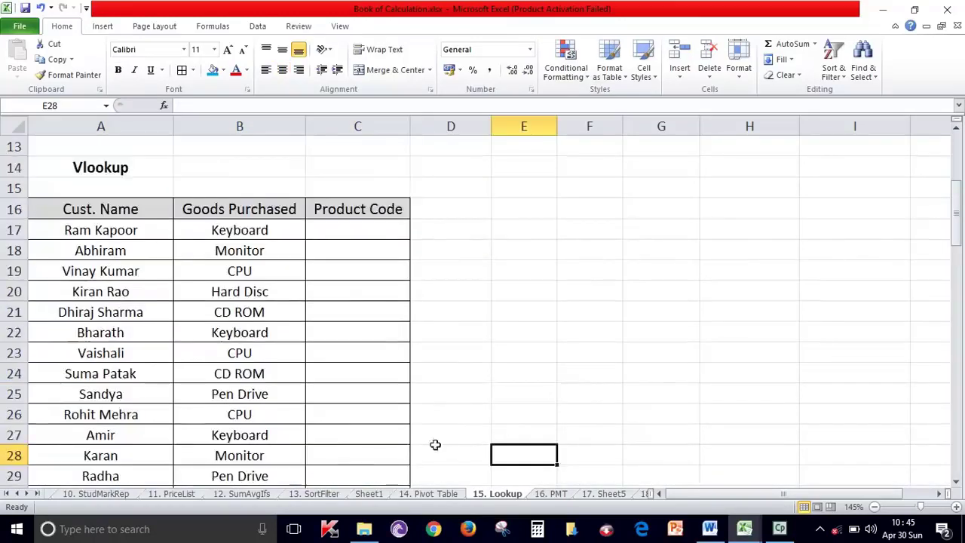
scroll(408, 464, down, 1)
mouse_move(83, 147)
mouse_down()
mouse_move(270, 250)
mouse_move(358, 434)
mouse_up()
scroll(319, 327, up, 2)
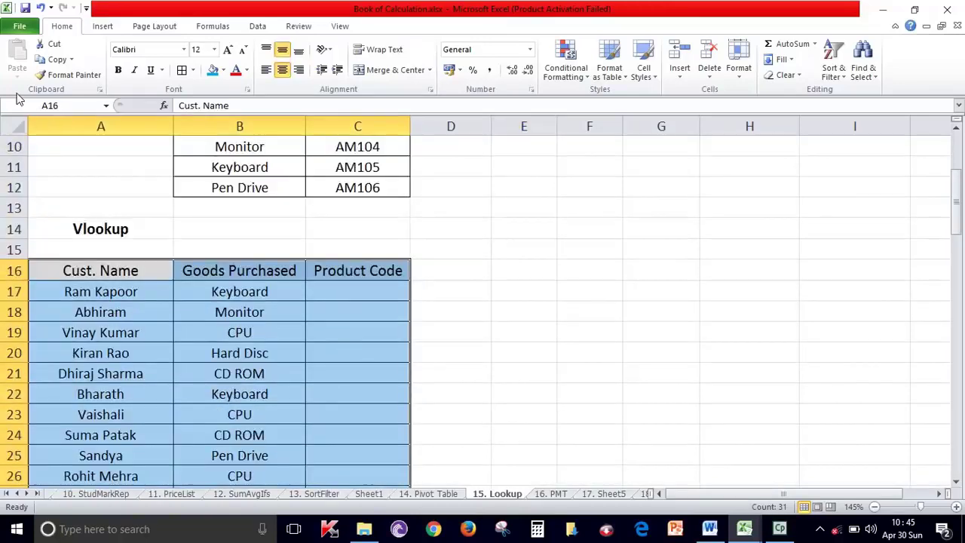
Step: Copy the customer table and paste it starting at F2
click(45, 59)
scroll(352, 367, up, 3)
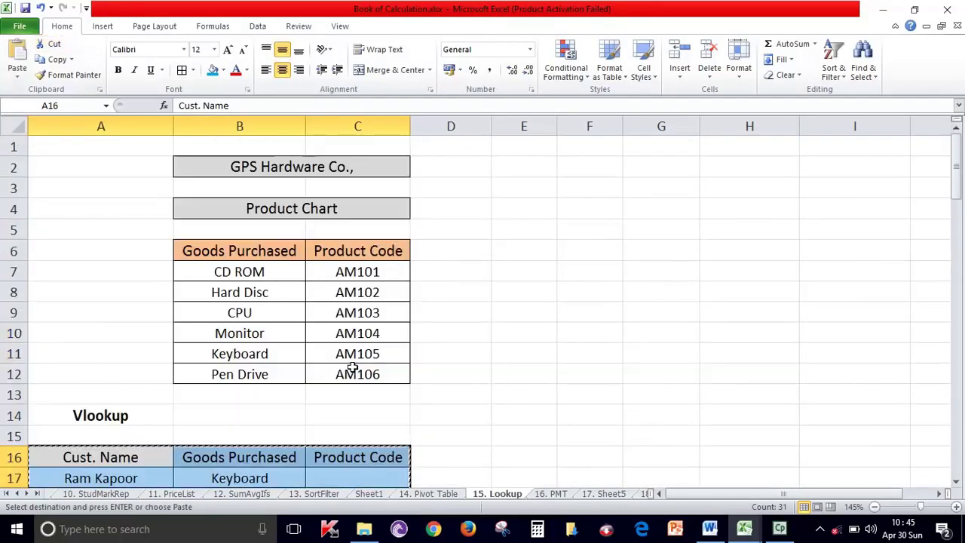
click(588, 162)
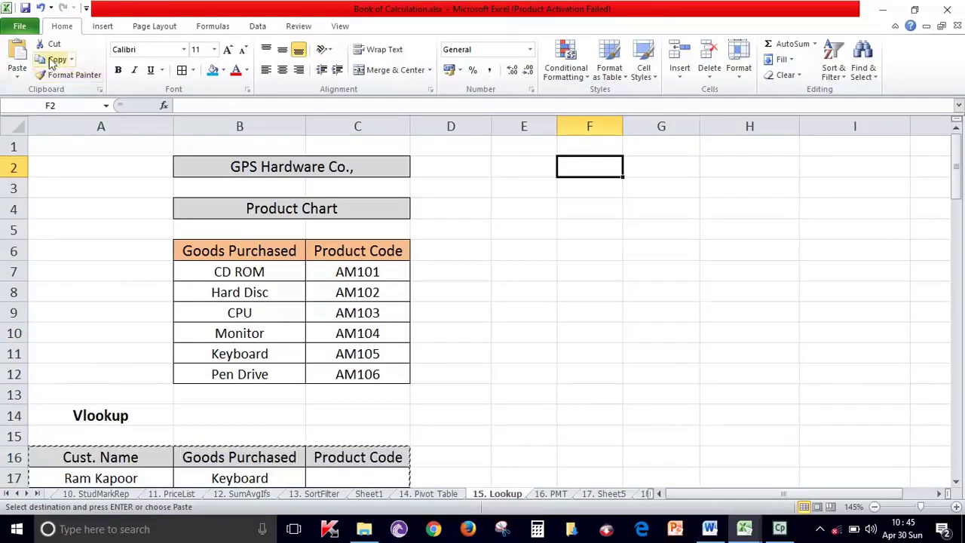
click(18, 51)
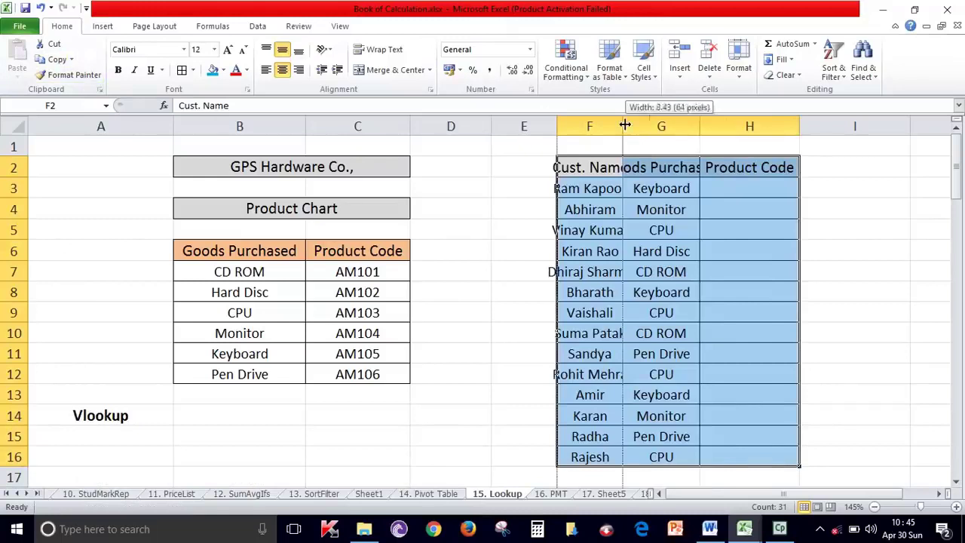
Step: Resize columns F and G to fit the customer names and the Goods Purchased header
drag(623, 127, 696, 133)
drag(771, 127, 797, 127)
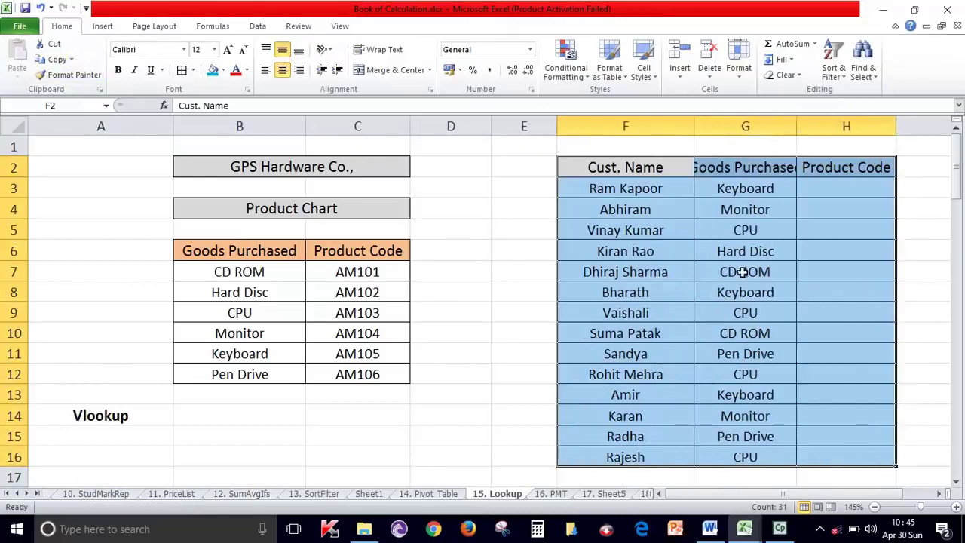
drag(694, 128, 659, 128)
click(528, 265)
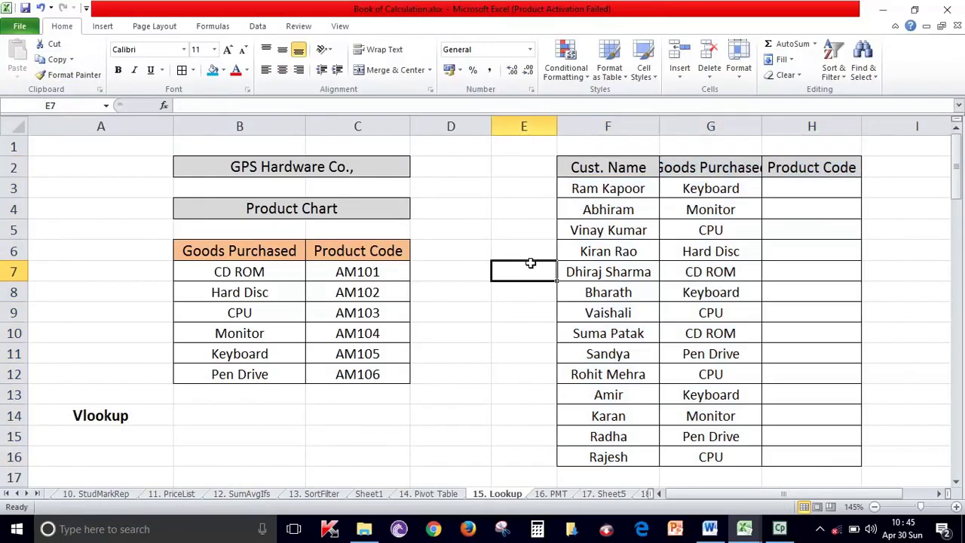
drag(762, 126, 804, 132)
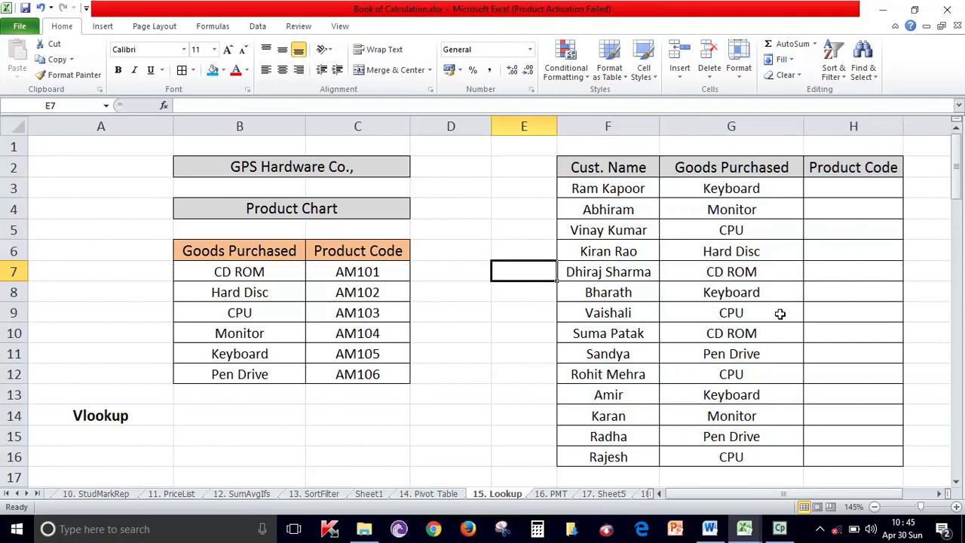
click(804, 322)
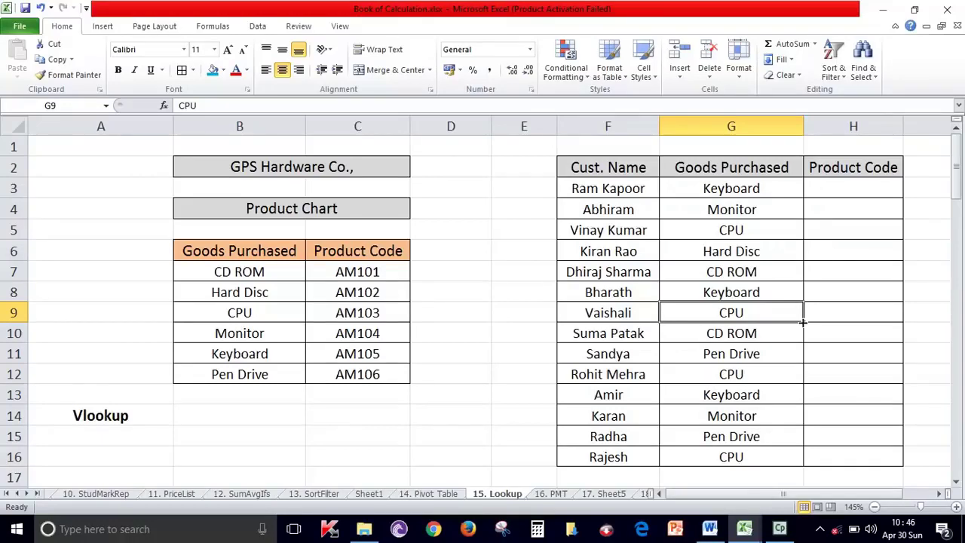
Step: Highlight the customer names and purchased goods, then select the first empty Product Code cell
drag(629, 187, 619, 451)
mouse_move(771, 181)
mouse_down()
mouse_move(774, 471)
mouse_move(772, 448)
mouse_up()
drag(640, 195, 629, 453)
drag(686, 187, 667, 457)
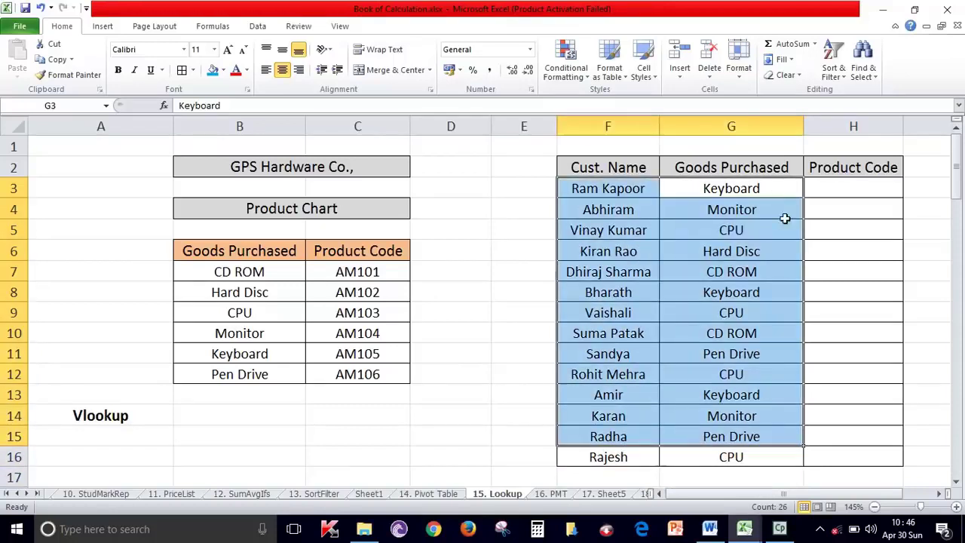
click(776, 194)
click(843, 181)
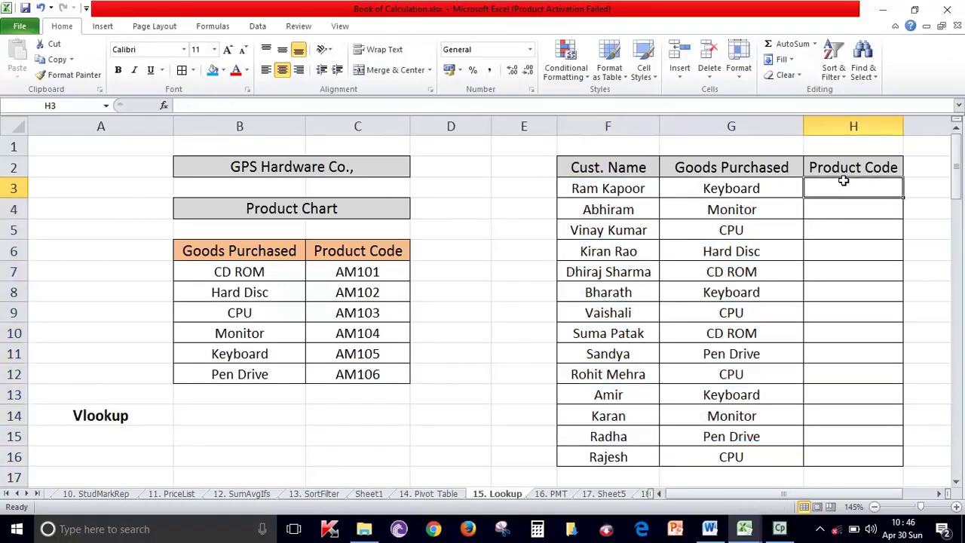
click(783, 187)
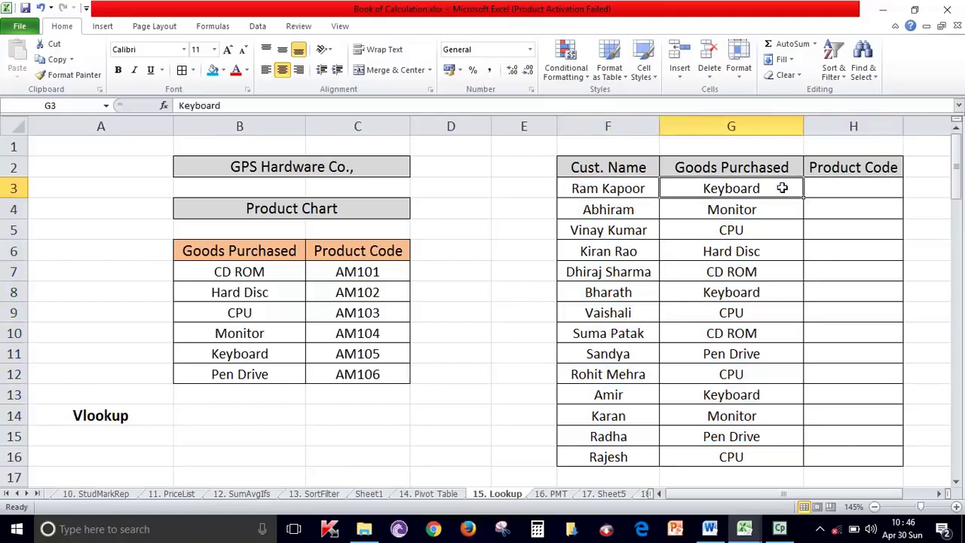
click(836, 187)
click(776, 207)
click(839, 207)
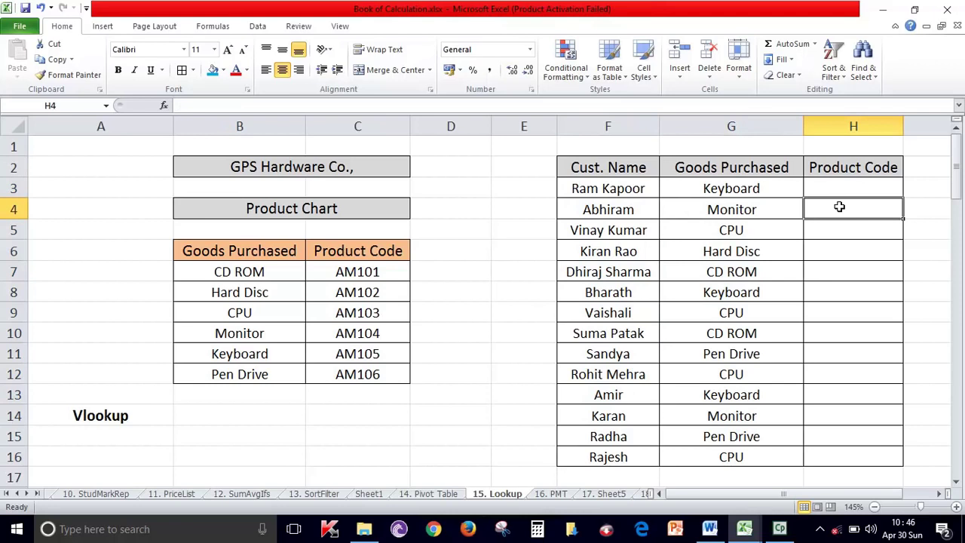
drag(831, 168, 825, 456)
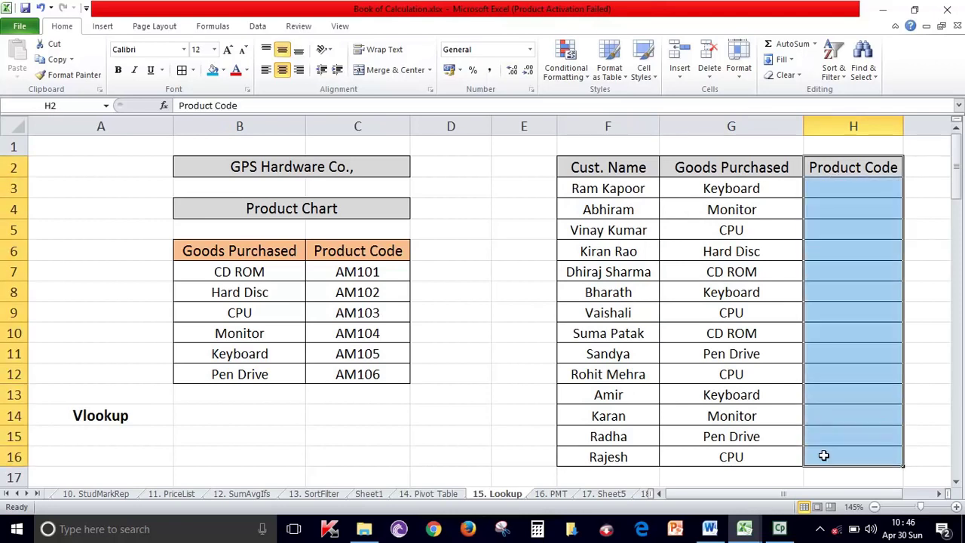
click(263, 250)
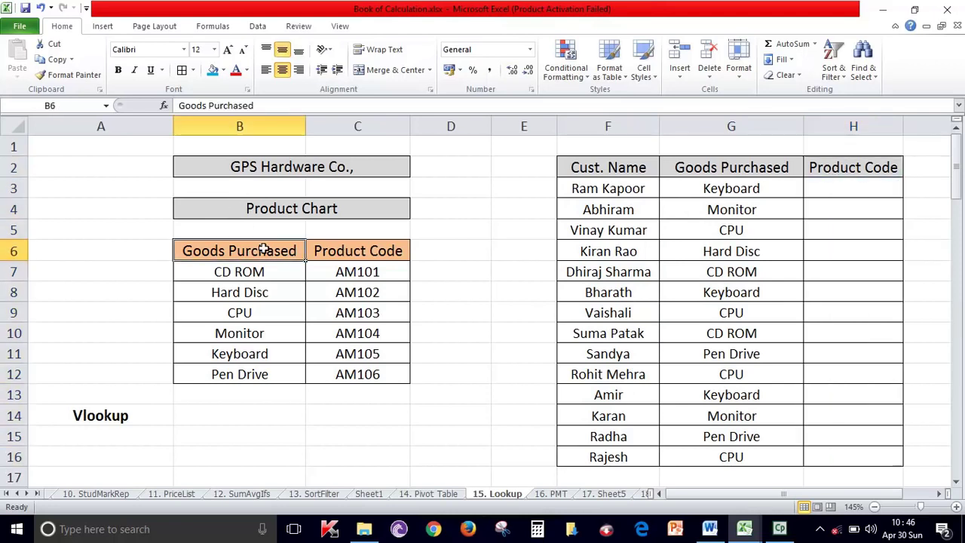
drag(226, 270, 243, 371)
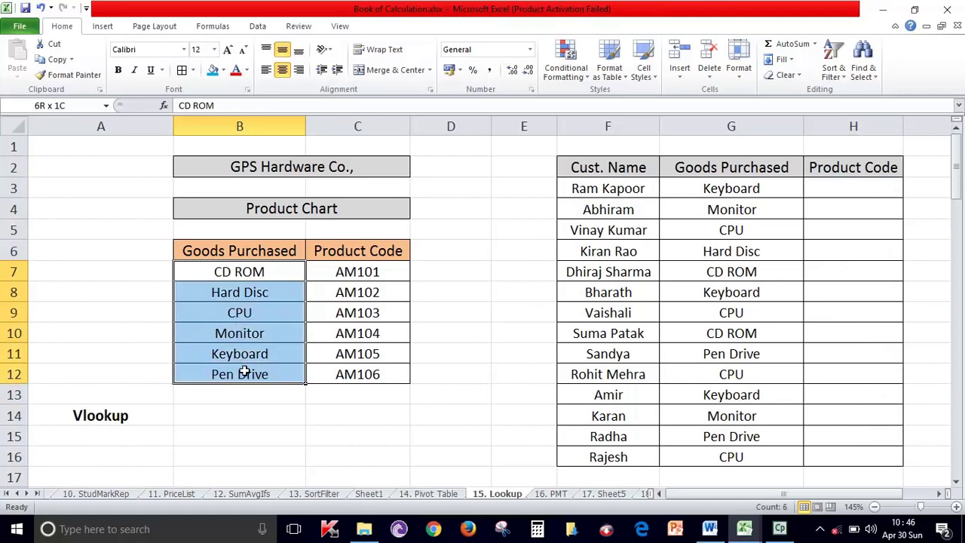
drag(347, 268, 350, 374)
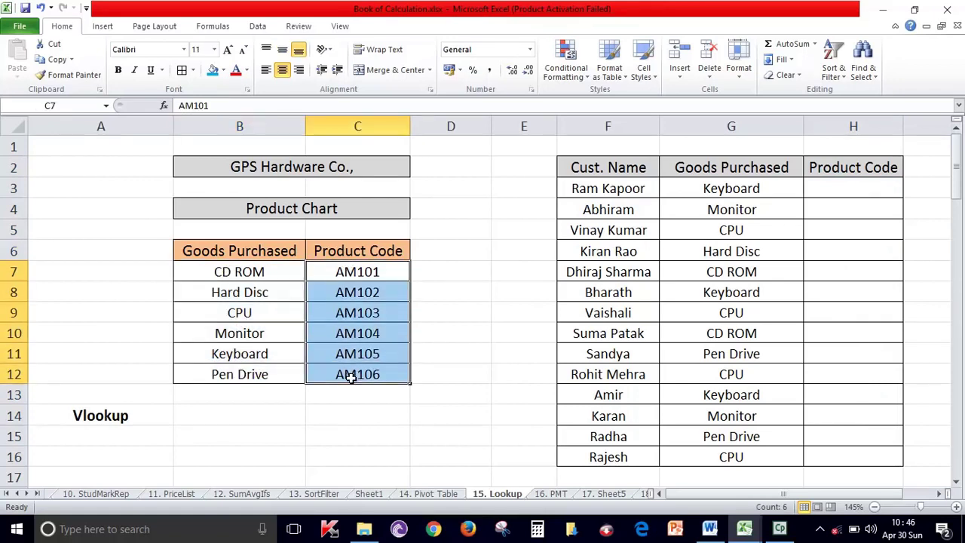
click(237, 275)
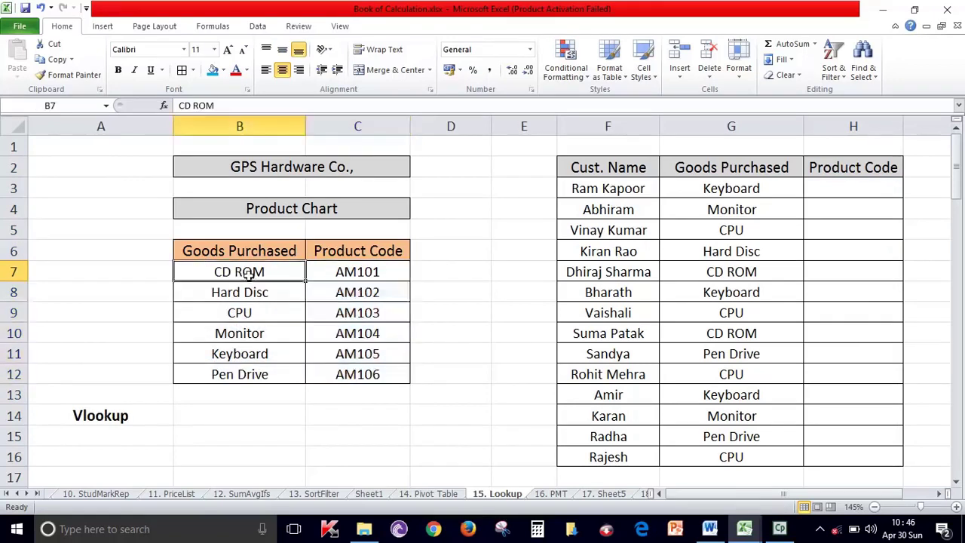
drag(236, 275, 377, 269)
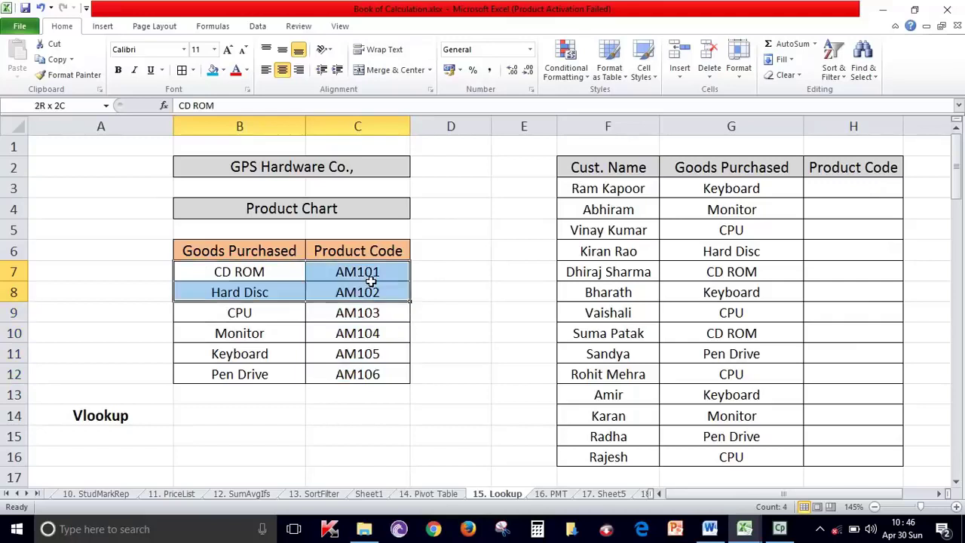
click(847, 187)
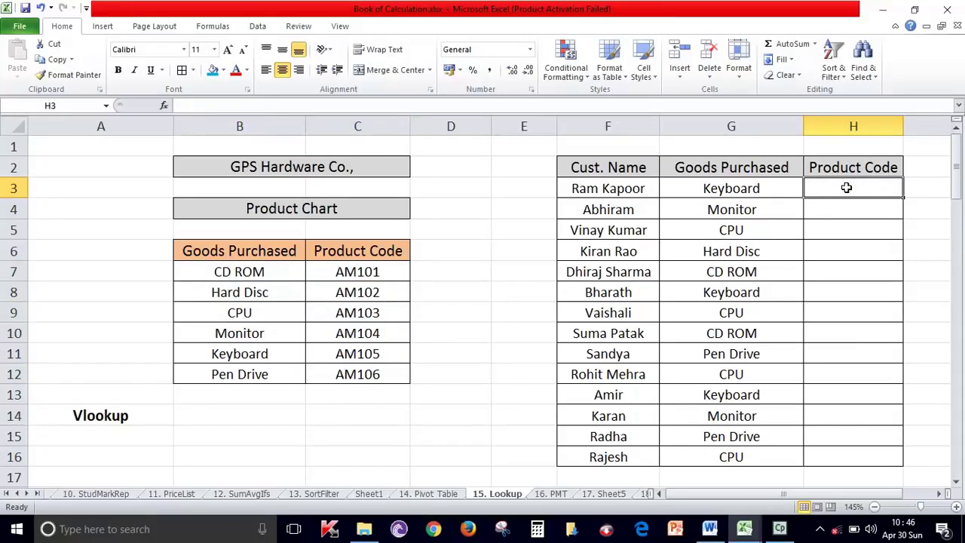
mouse_move(135, 220)
mouse_down()
mouse_move(440, 346)
mouse_move(437, 377)
mouse_up()
click(397, 359)
click(240, 253)
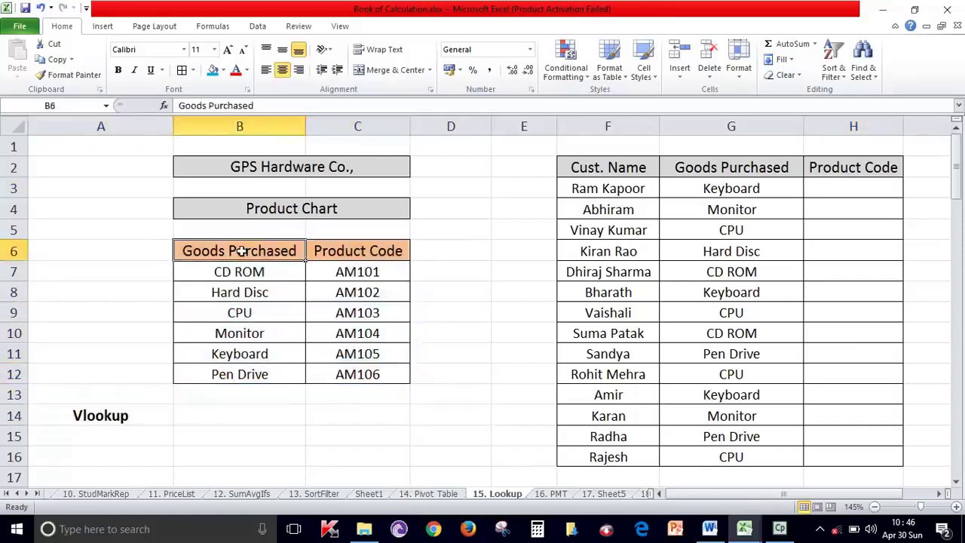
drag(240, 252, 360, 374)
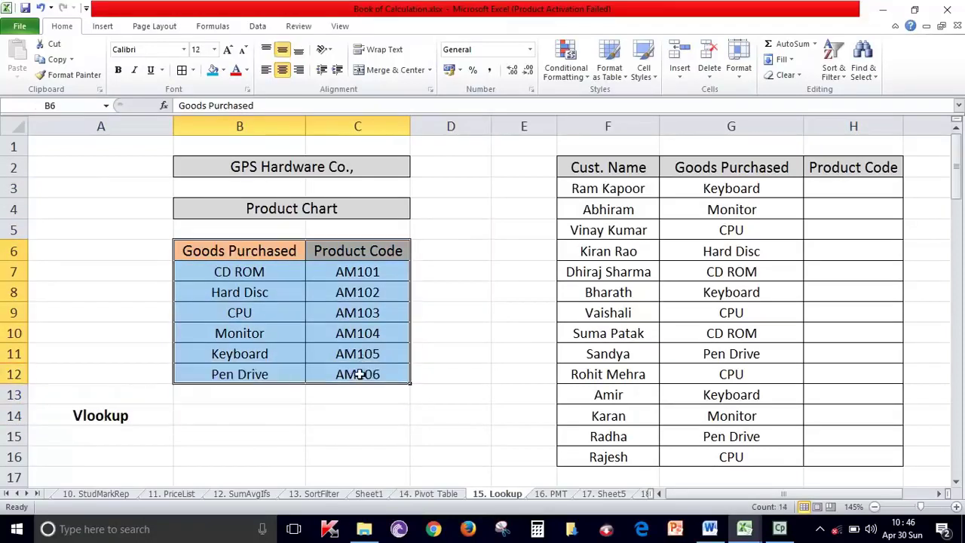
click(871, 188)
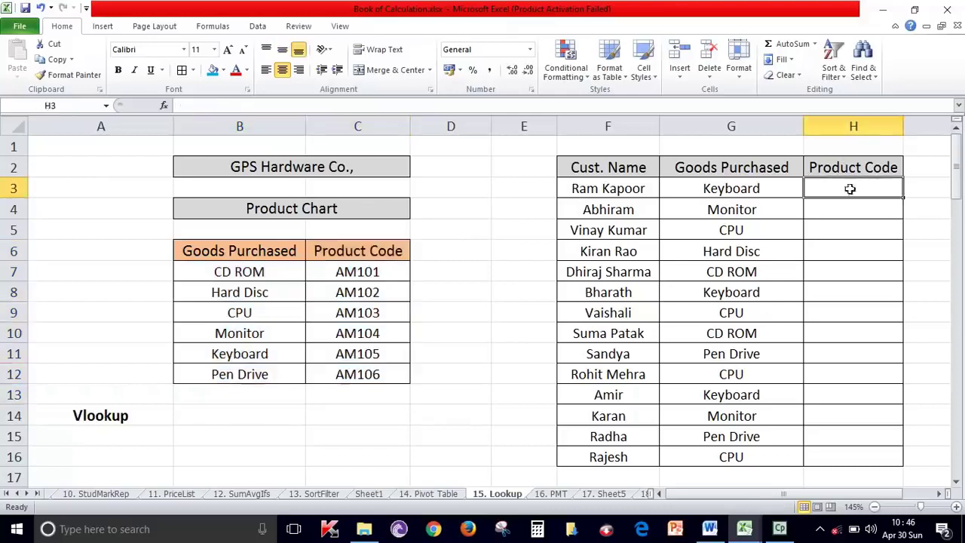
drag(605, 169, 847, 453)
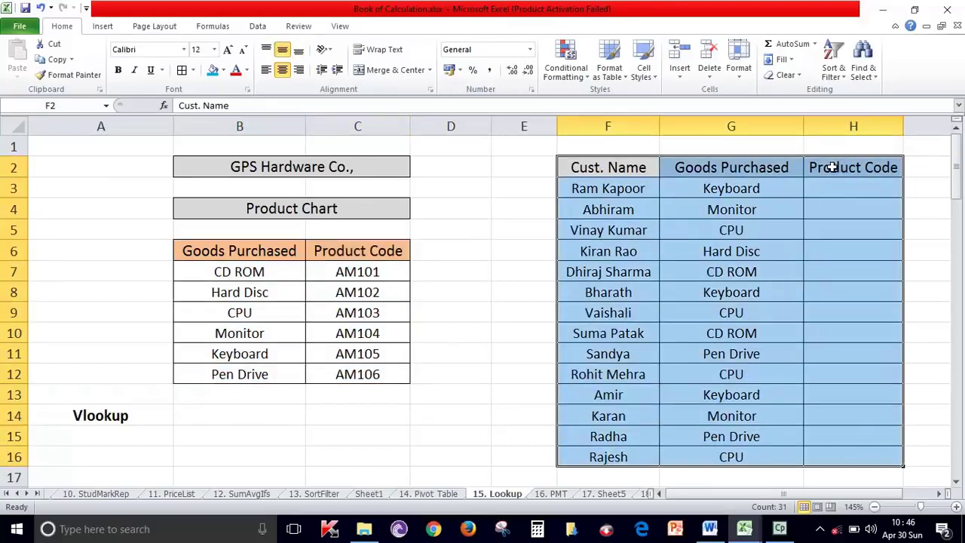
click(838, 198)
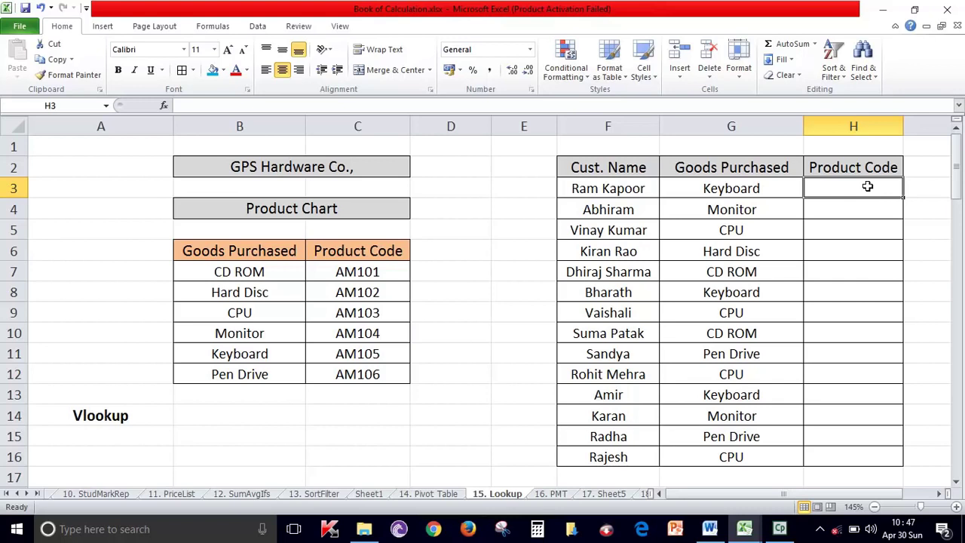
drag(869, 186, 869, 457)
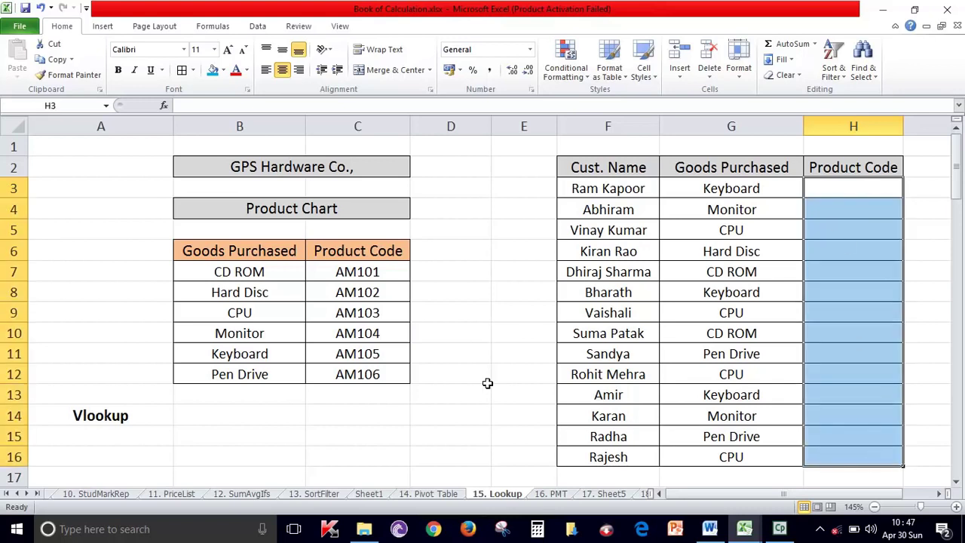
click(844, 184)
drag(359, 270, 368, 374)
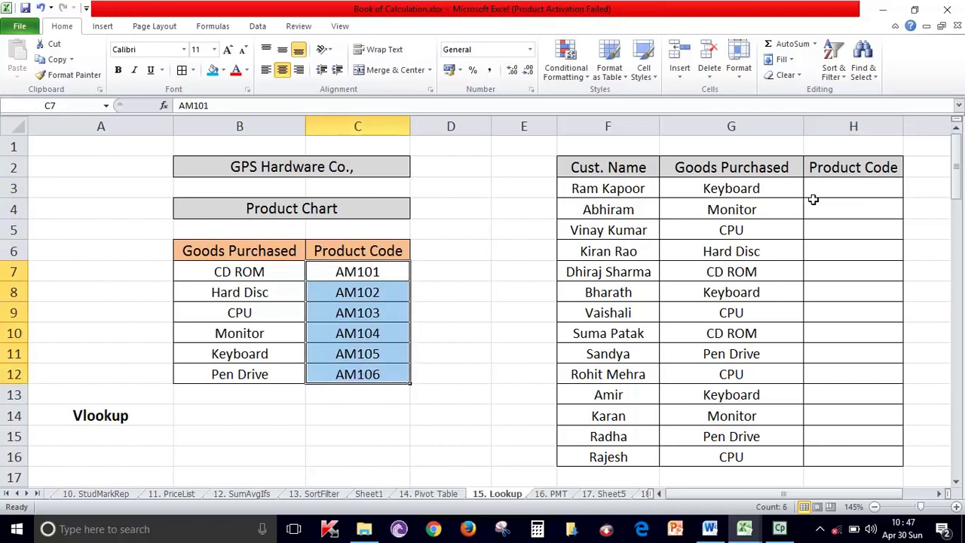
click(846, 190)
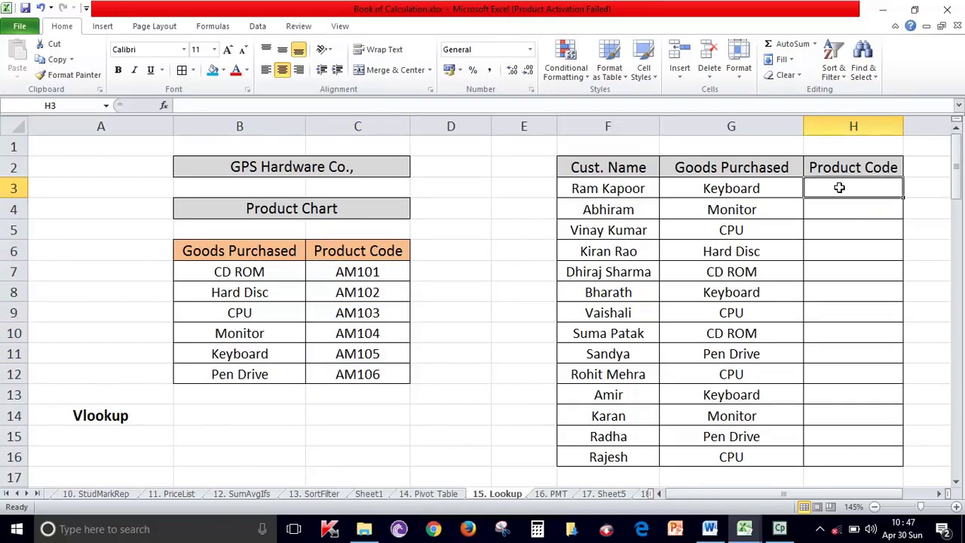
click(854, 211)
click(860, 187)
Step: Insert a VLOOKUP in H3 with G3 (Keyboard) as the lookup value
click(227, 30)
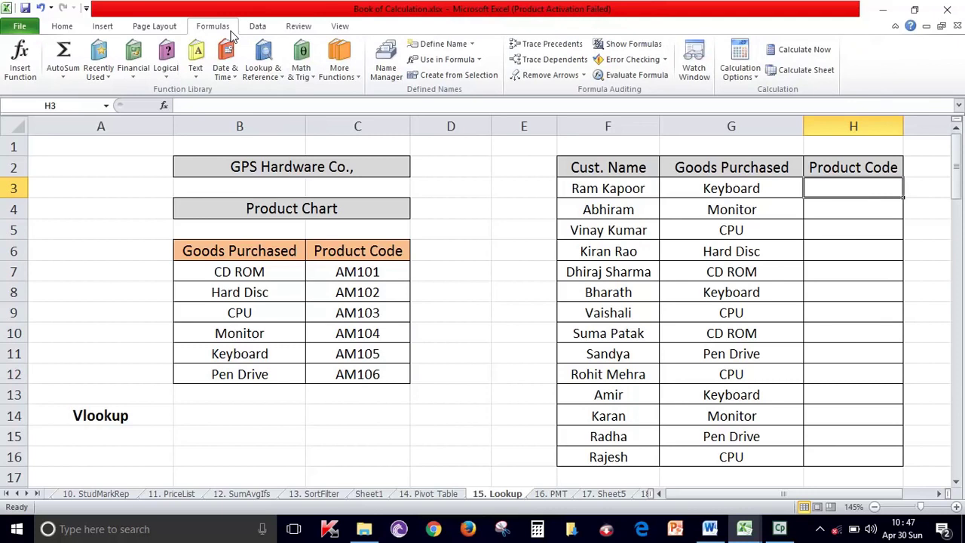
click(272, 76)
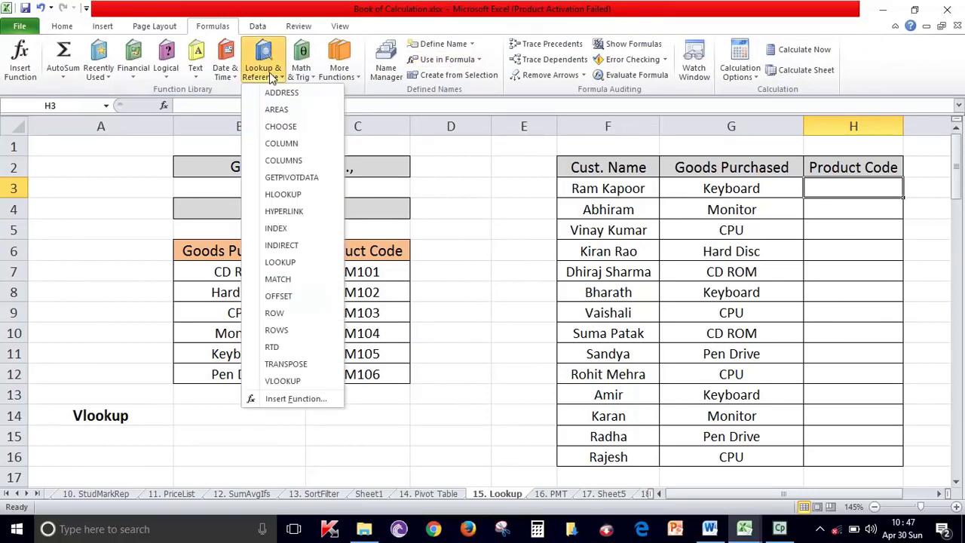
click(300, 382)
mouse_move(629, 171)
mouse_down()
mouse_move(612, 239)
mouse_move(561, 13)
mouse_move(458, 38)
mouse_up()
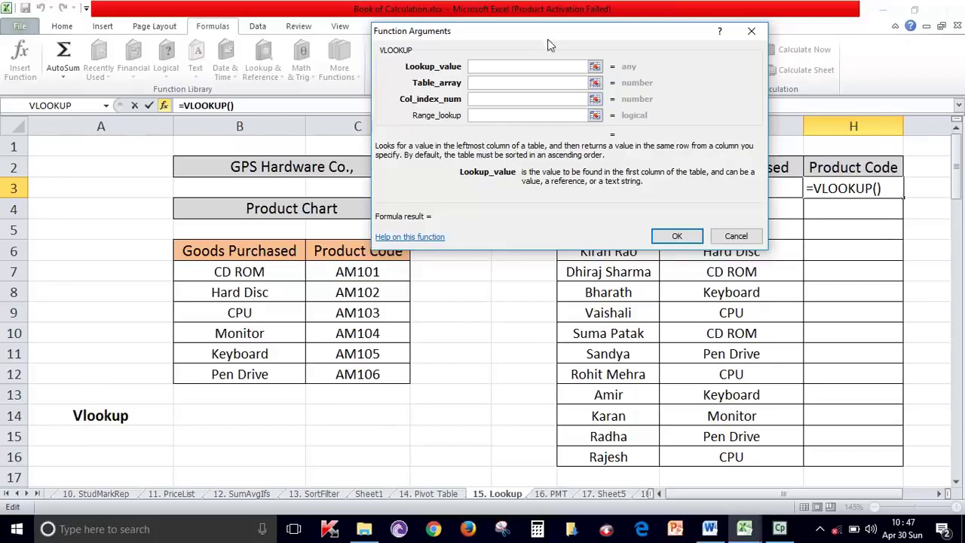
drag(547, 38, 660, 79)
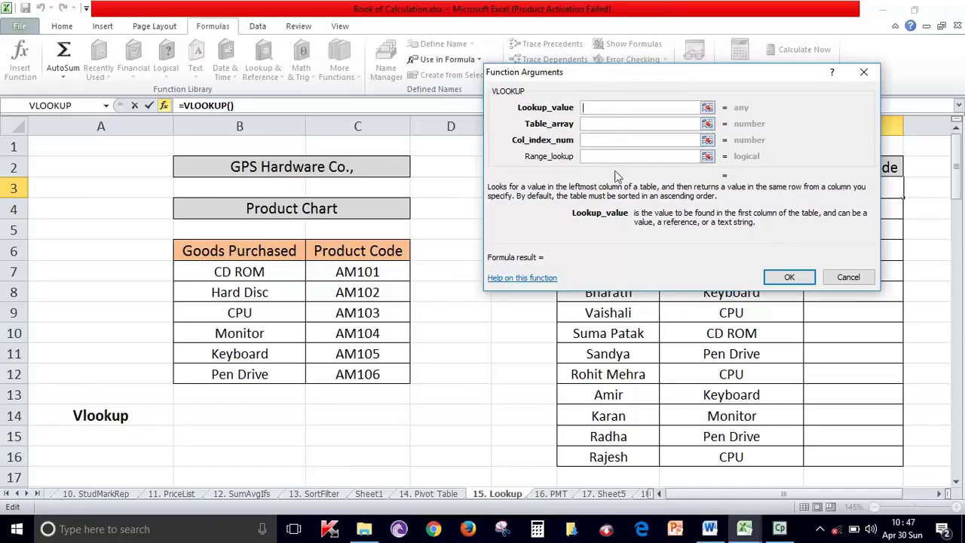
drag(636, 80, 308, 40)
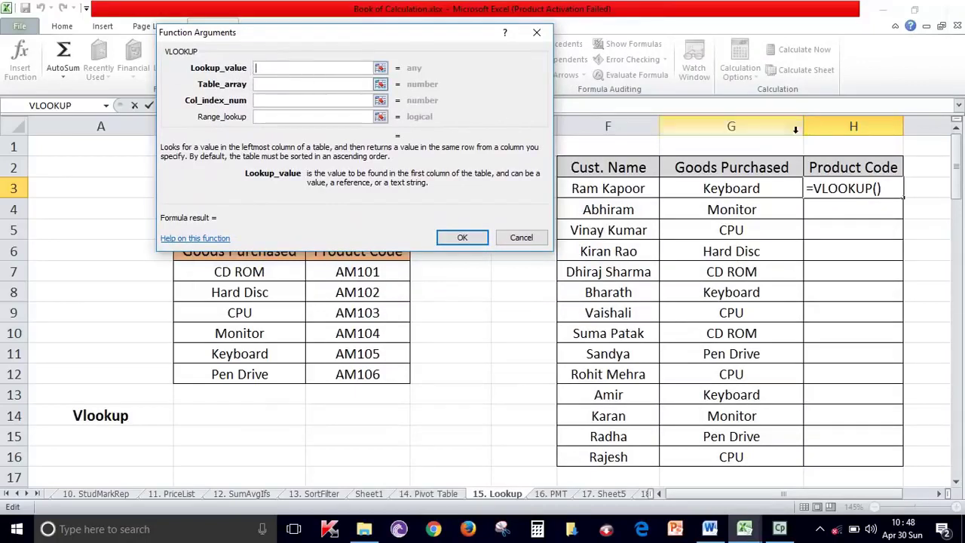
click(772, 189)
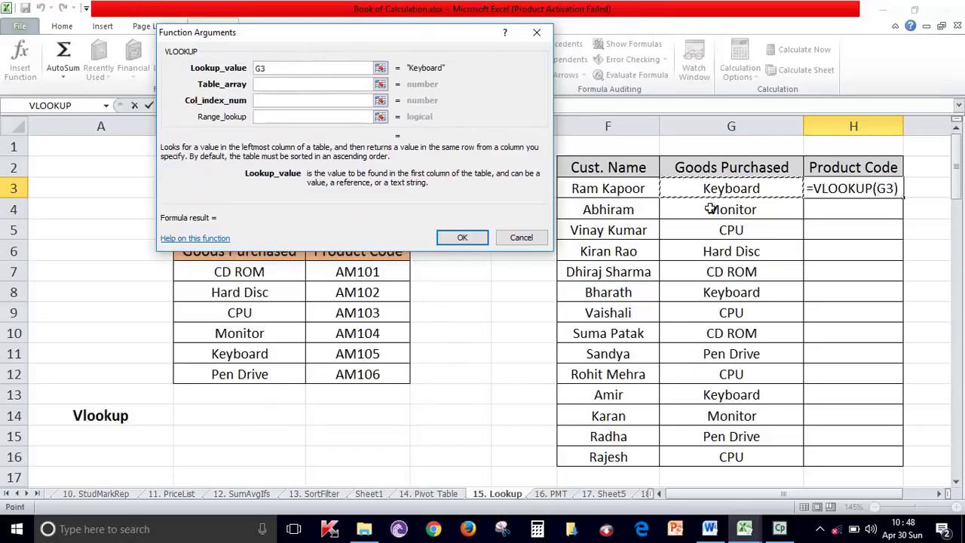
drag(414, 38, 963, 235)
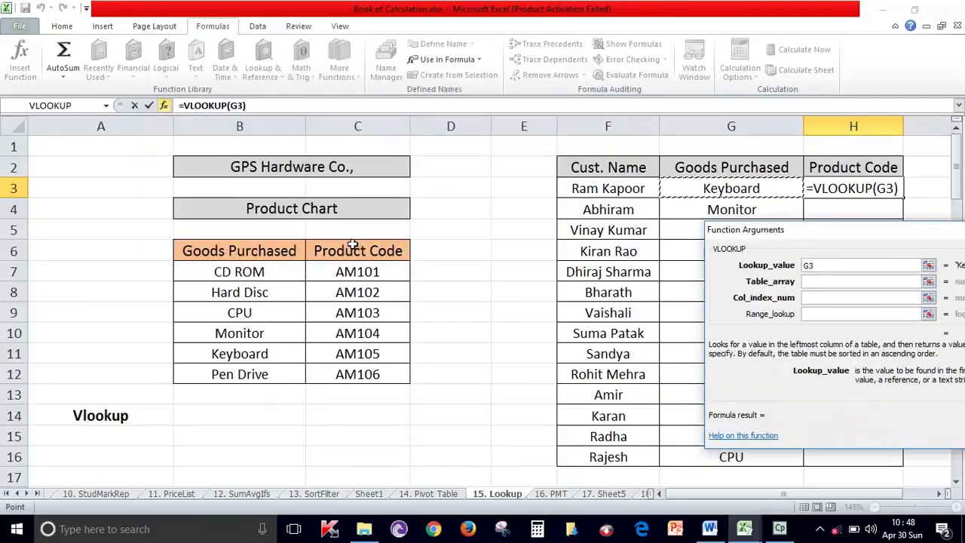
drag(875, 235, 214, 31)
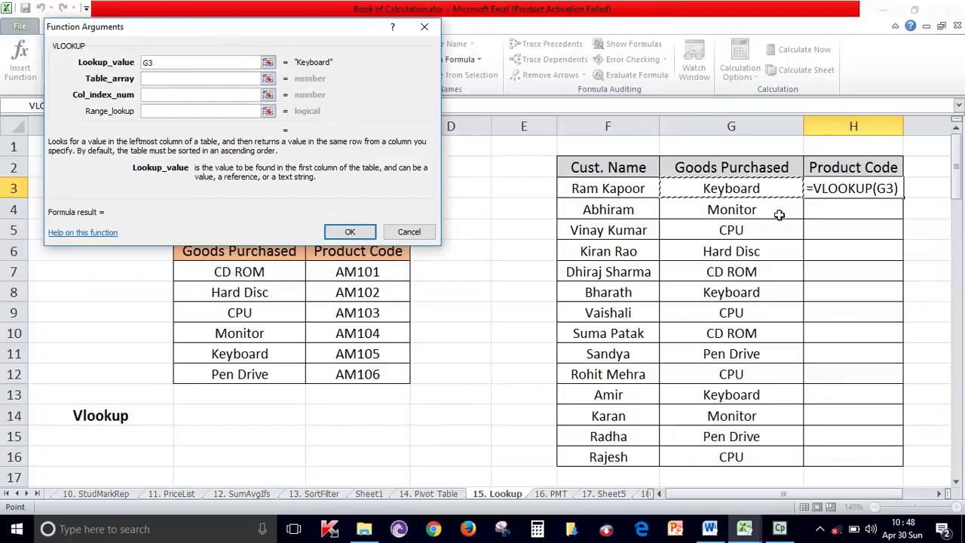
Step: Set table range B:I, column index 2 and exact match 0, then confirm the formula
click(151, 78)
mouse_move(238, 44)
mouse_down()
mouse_move(537, 85)
mouse_move(752, 101)
mouse_up()
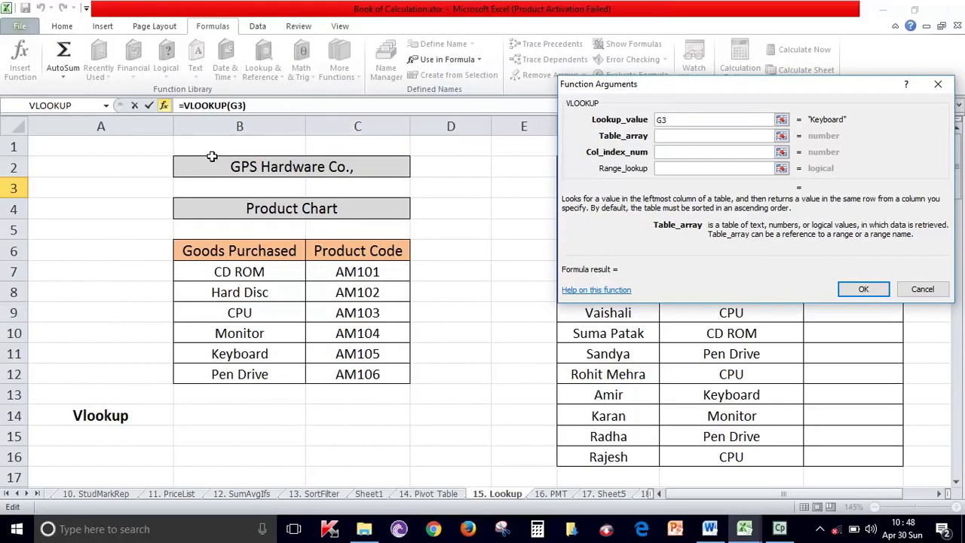
mouse_move(240, 126)
mouse_down()
mouse_move(349, 131)
mouse_move(343, 332)
mouse_up()
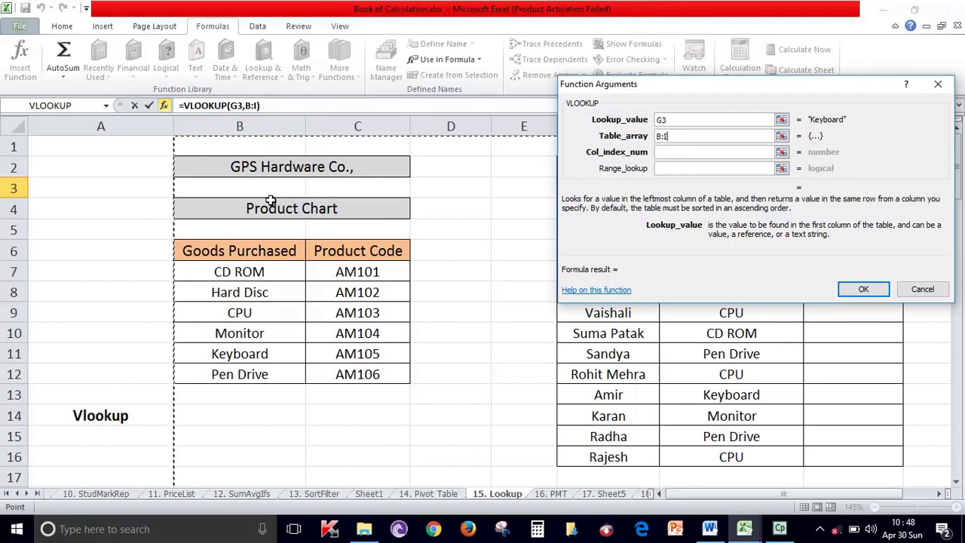
drag(332, 122, 365, 102)
click(679, 152)
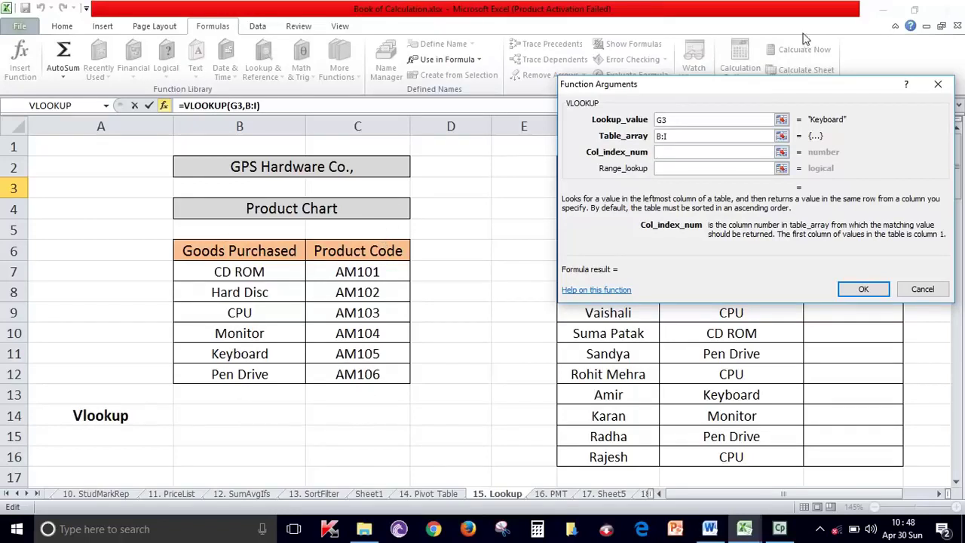
drag(768, 80, 772, 293)
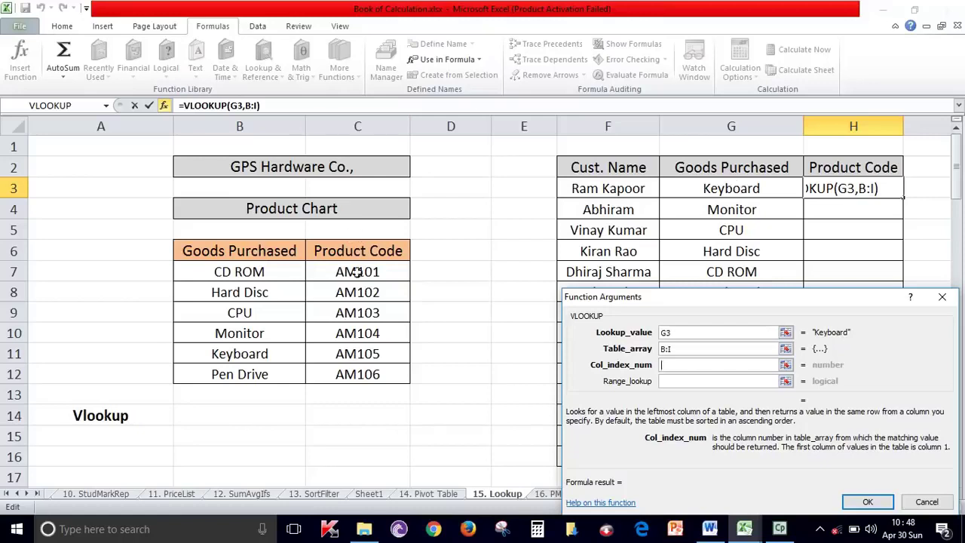
drag(709, 304, 560, 40)
text(2)
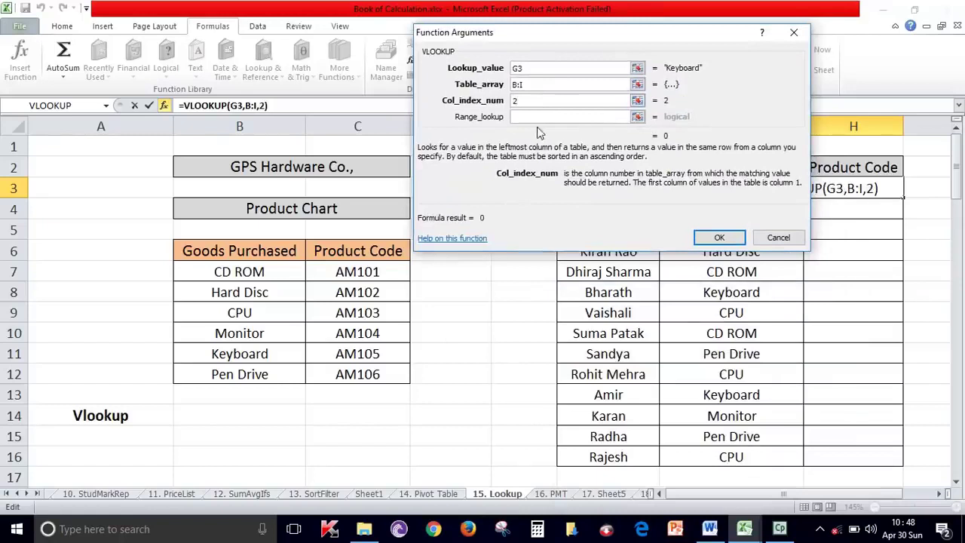
click(542, 116)
text(0)
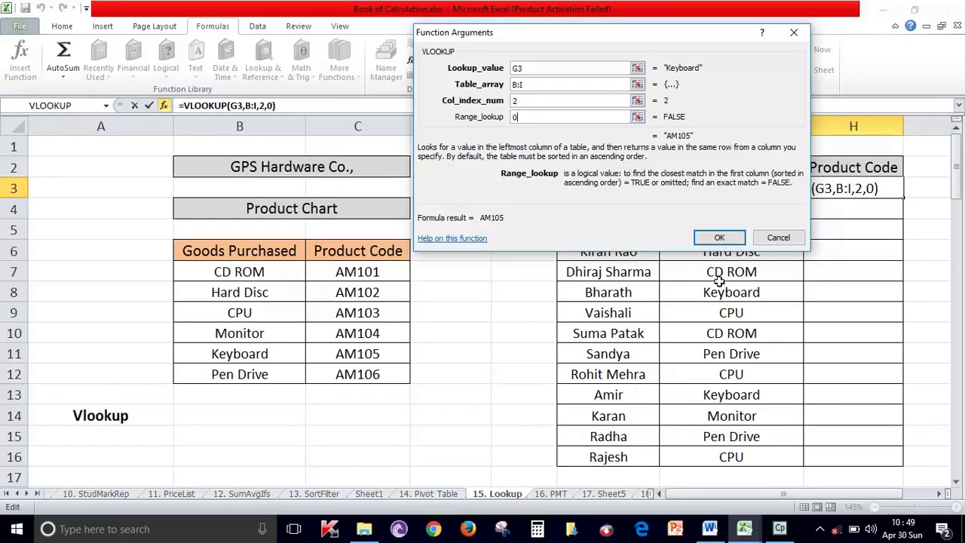
click(728, 236)
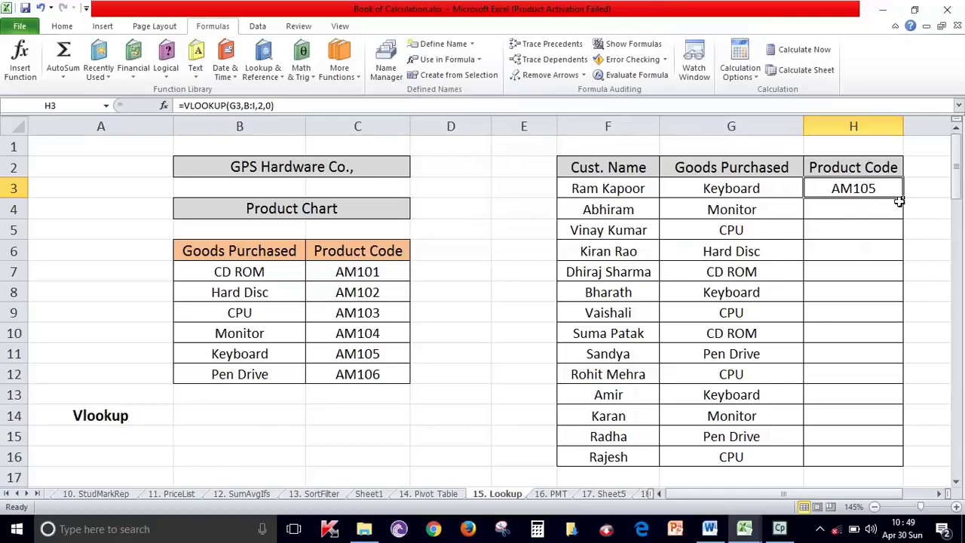
Step: Fill H3's formula down, then clear H4:H16 and select H4
drag(904, 198, 904, 464)
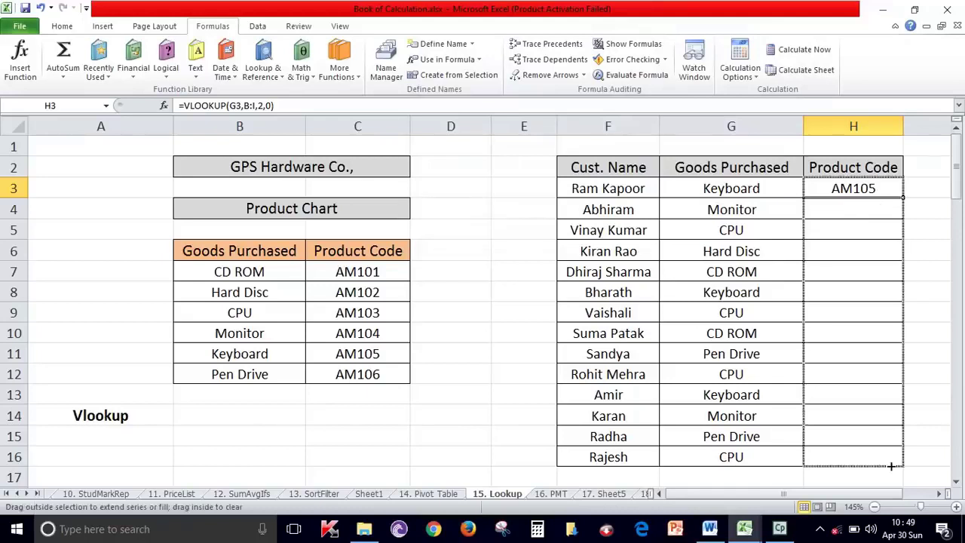
drag(879, 216, 862, 452)
key(Delete)
click(862, 209)
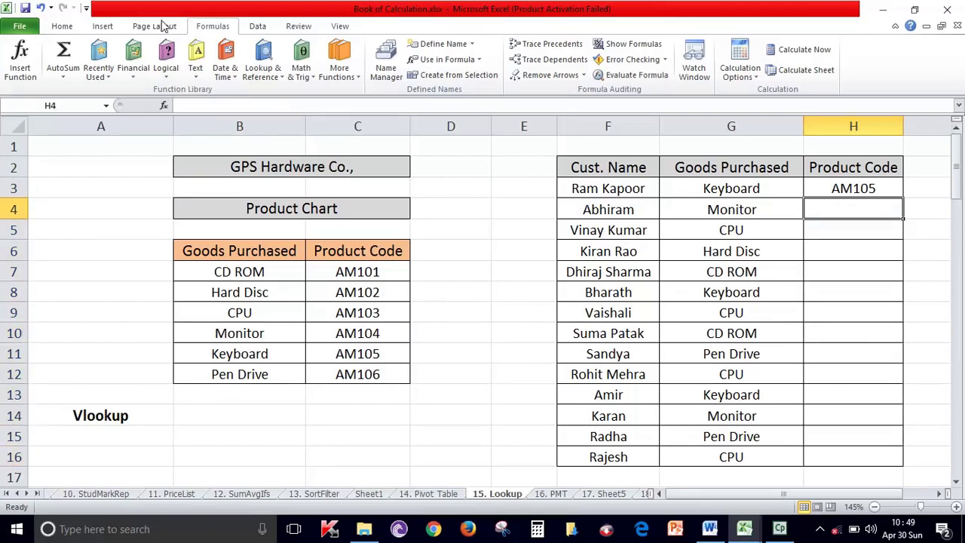
Step: Enter =VLOOKUP(G4,B:I,2,0) in H4, returning AM104, and fill it down to H16
click(253, 75)
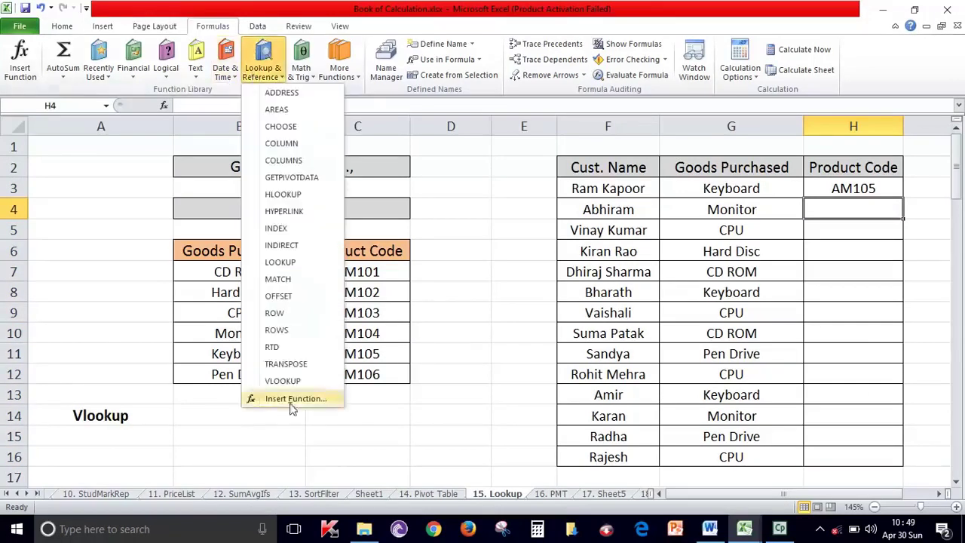
click(305, 383)
drag(523, 35, 375, 22)
click(770, 211)
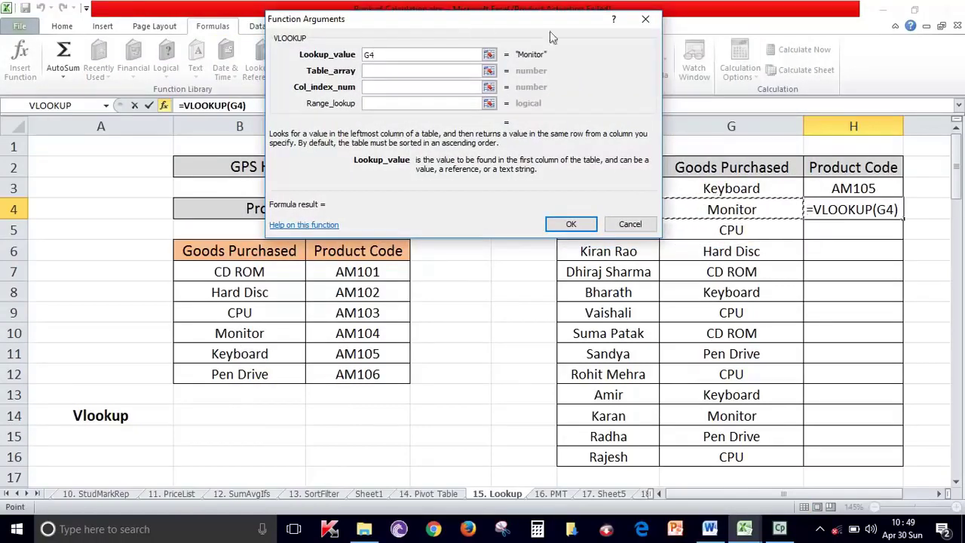
drag(457, 31, 688, 42)
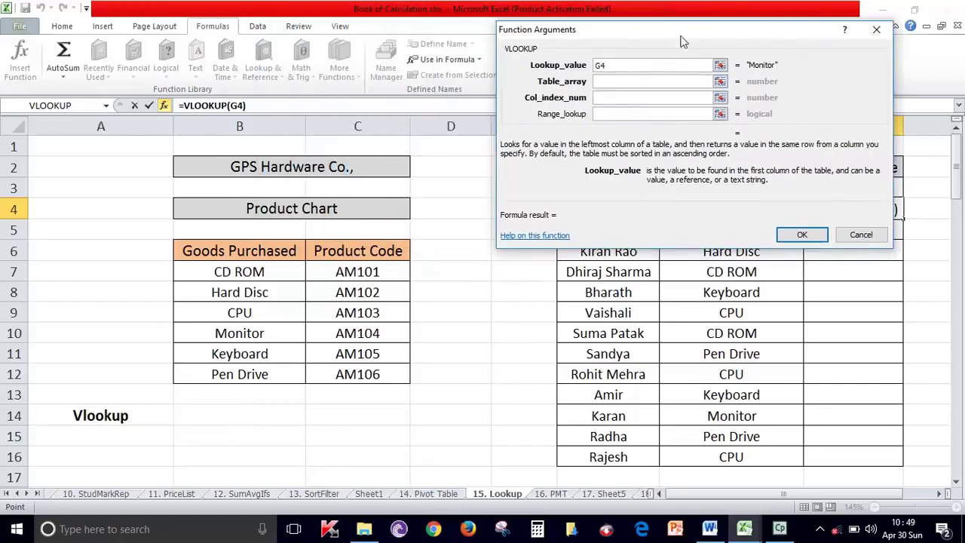
click(609, 82)
drag(221, 121, 928, 126)
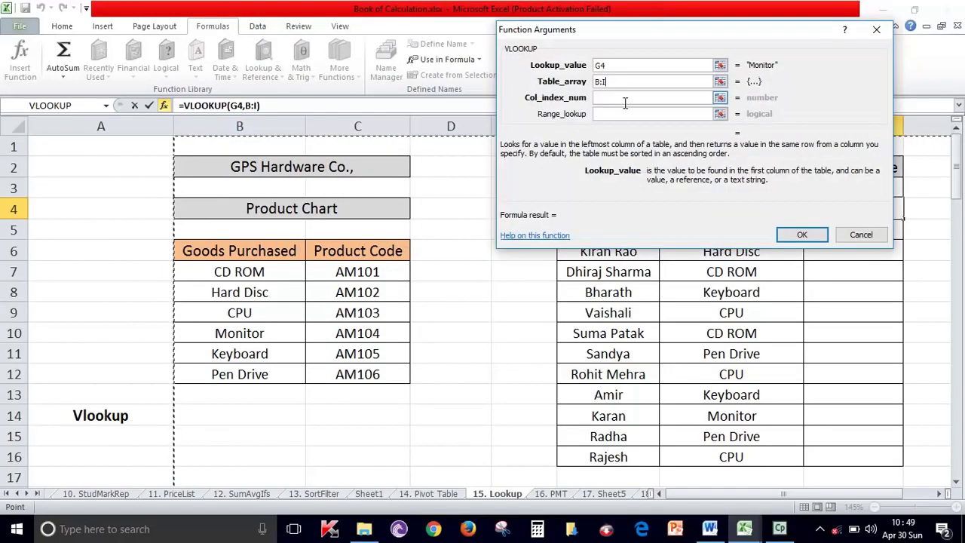
click(632, 100)
text(2)
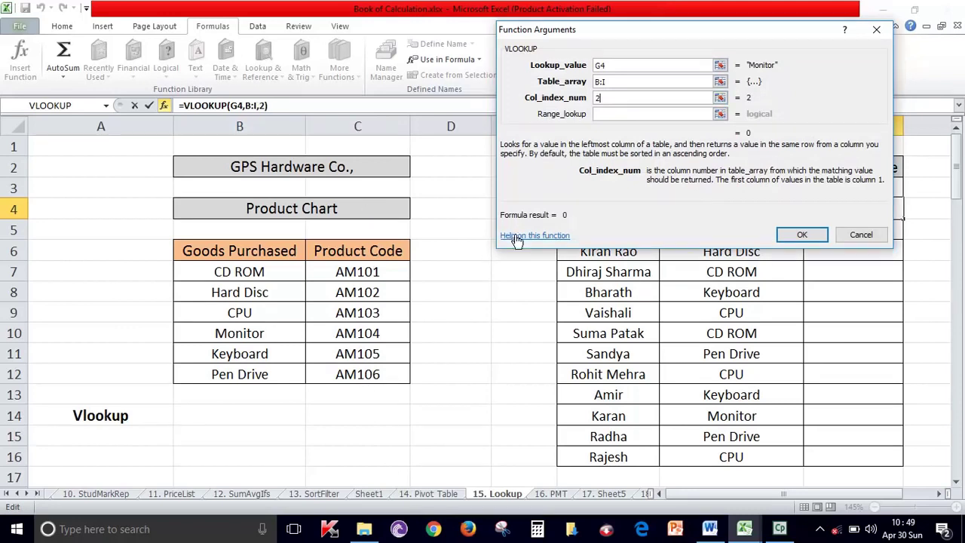
click(619, 114)
text(0)
click(802, 235)
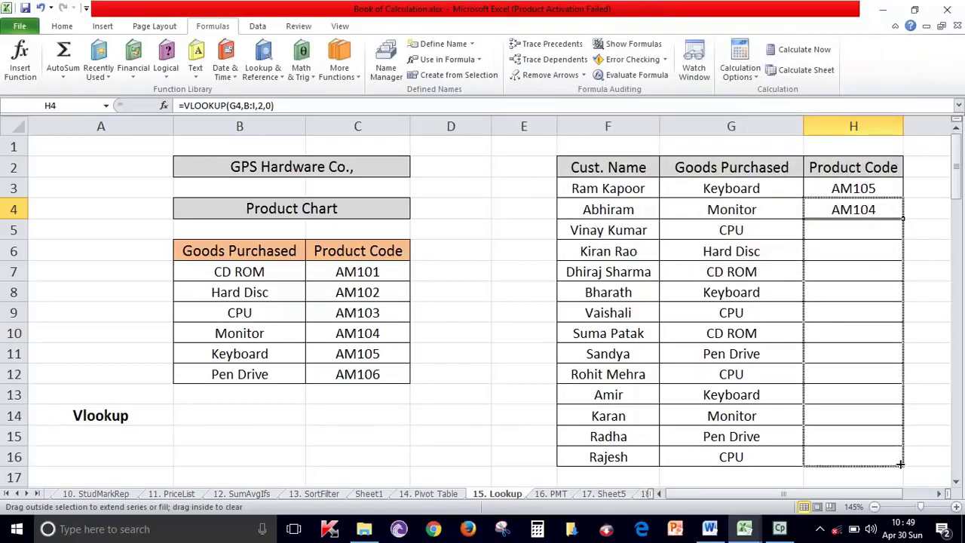
drag(902, 219, 903, 457)
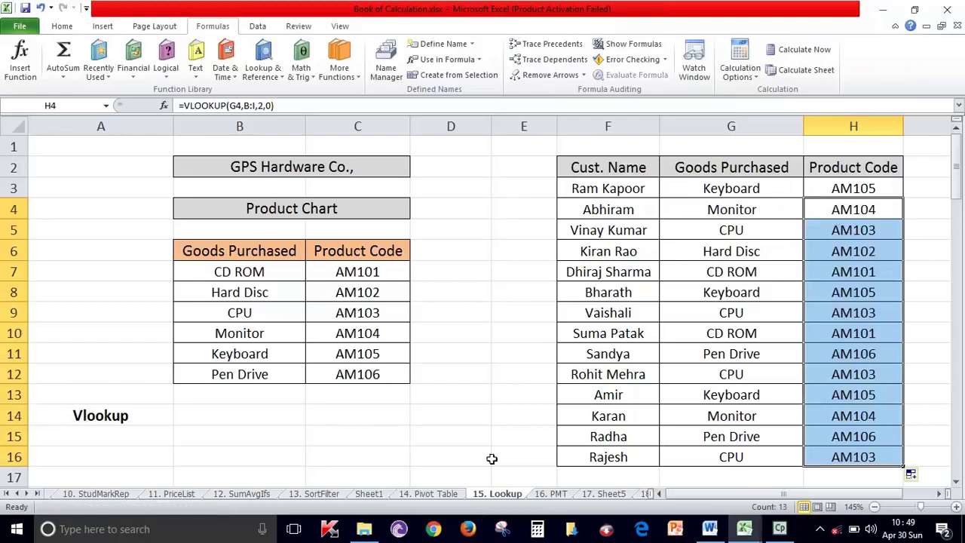
Step: Switch to the 16. PMT sheet to view its EMI Calculation tables
click(546, 495)
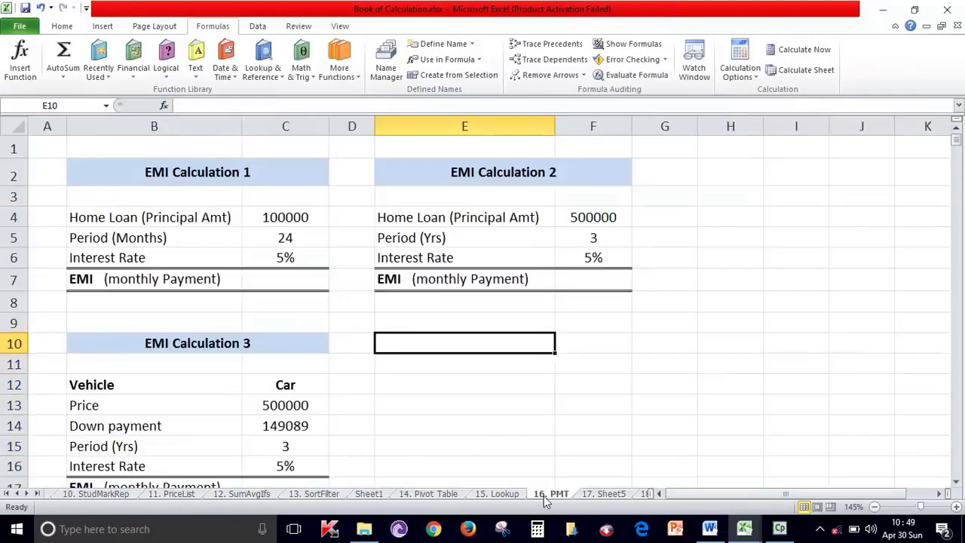
click(505, 428)
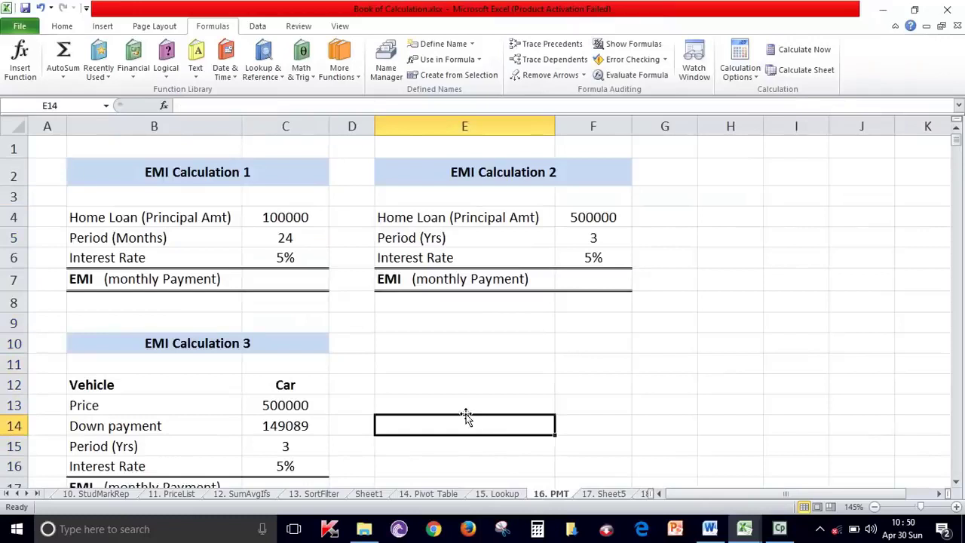
ctrl+scroll(465, 414, up, 2)
scroll(465, 414, up, 1)
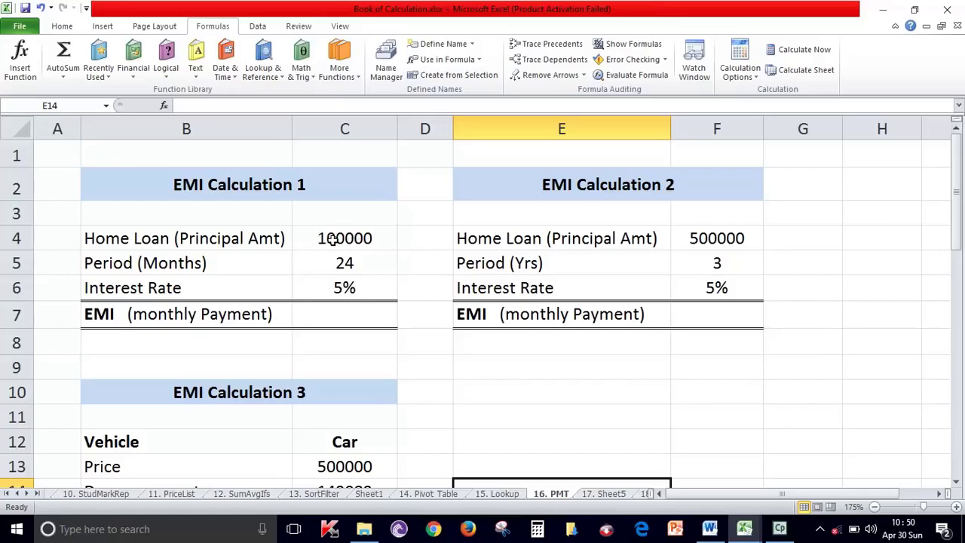
Step: Review the principal 100000, 24-month period and 5% rate, then make the EMI row 7 taller
click(335, 242)
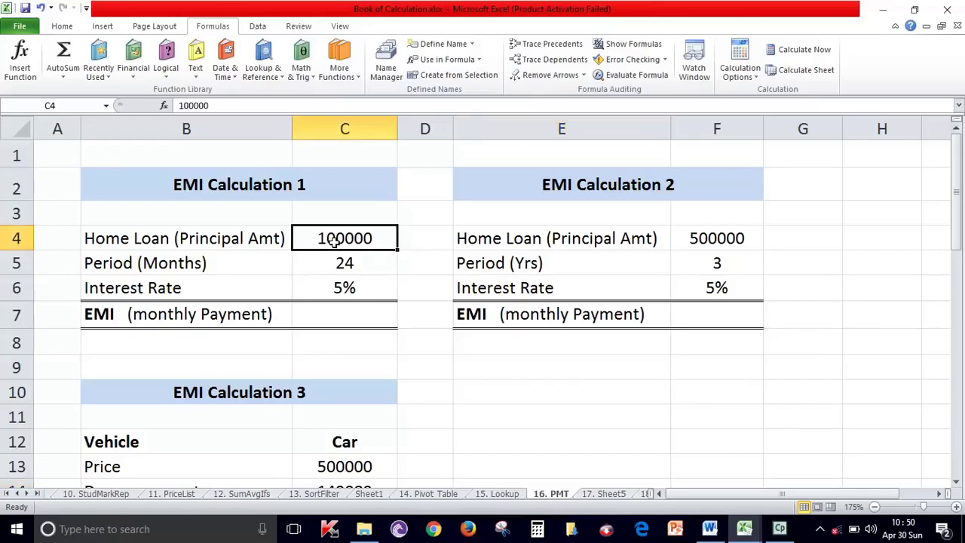
click(370, 288)
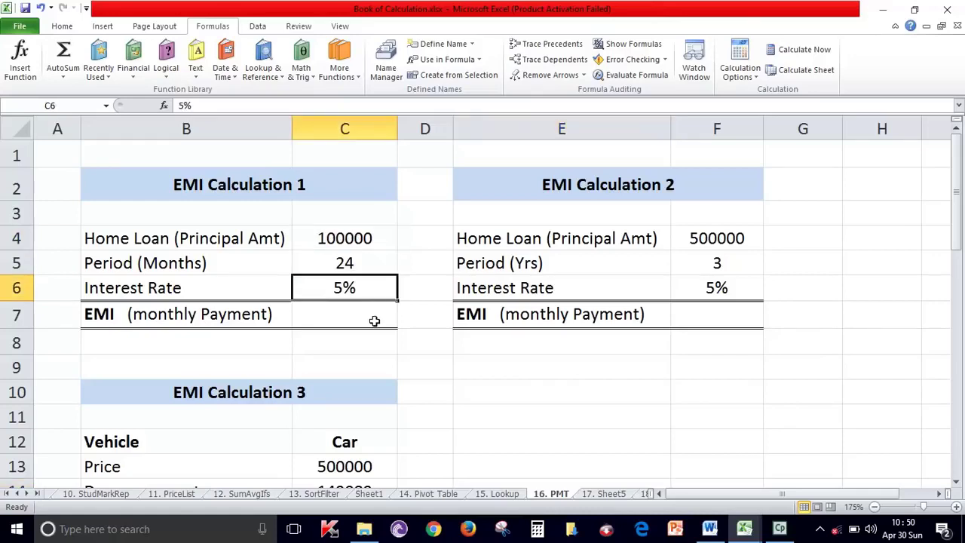
click(372, 264)
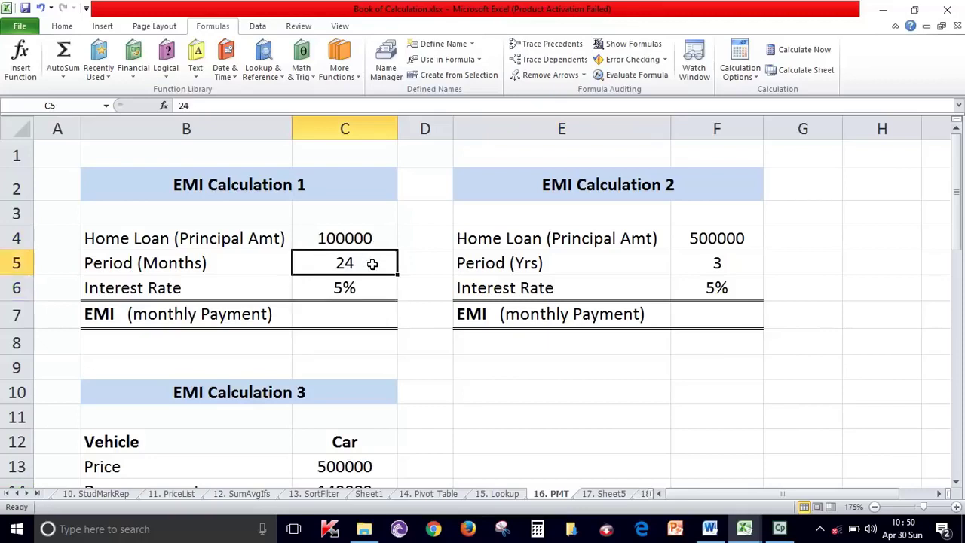
click(350, 318)
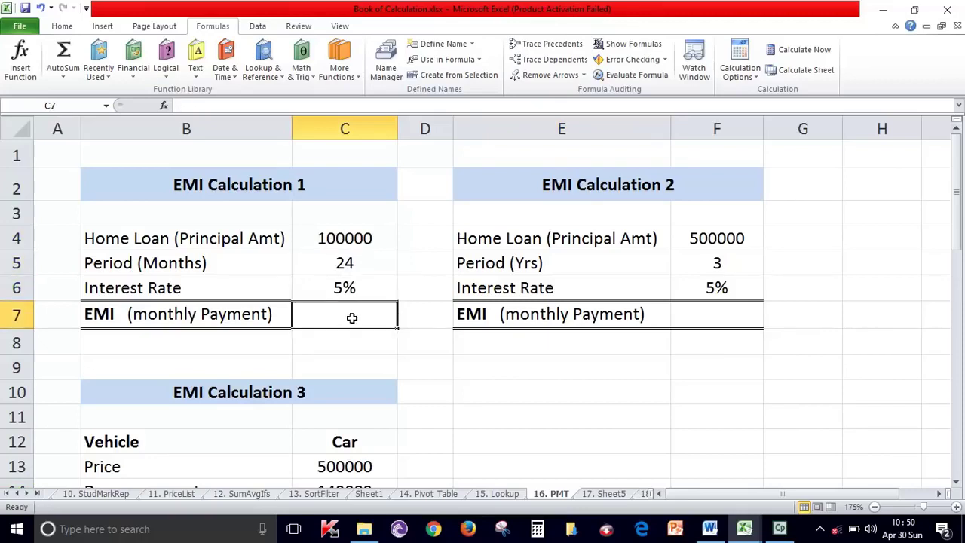
mouse_move(9, 325)
mouse_down()
mouse_move(9, 343)
mouse_move(15, 328)
mouse_move(17, 340)
mouse_up()
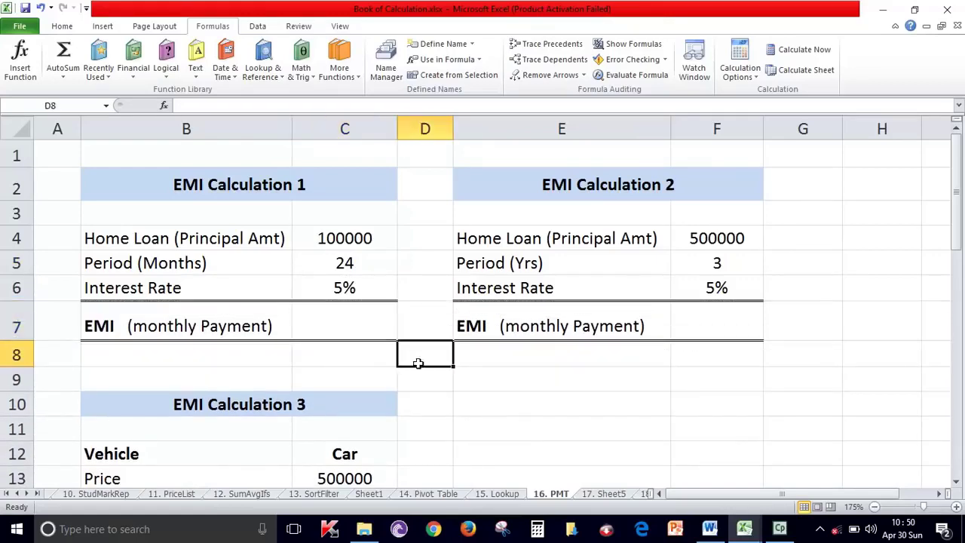
click(365, 333)
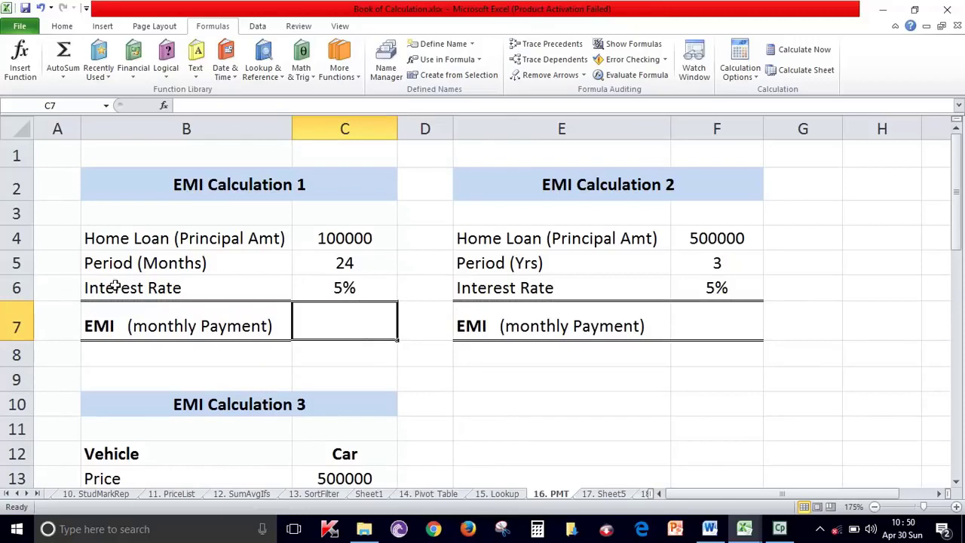
Step: Highlight the principal, period and interest rate rows, then return to the empty EMI cell C7
click(348, 235)
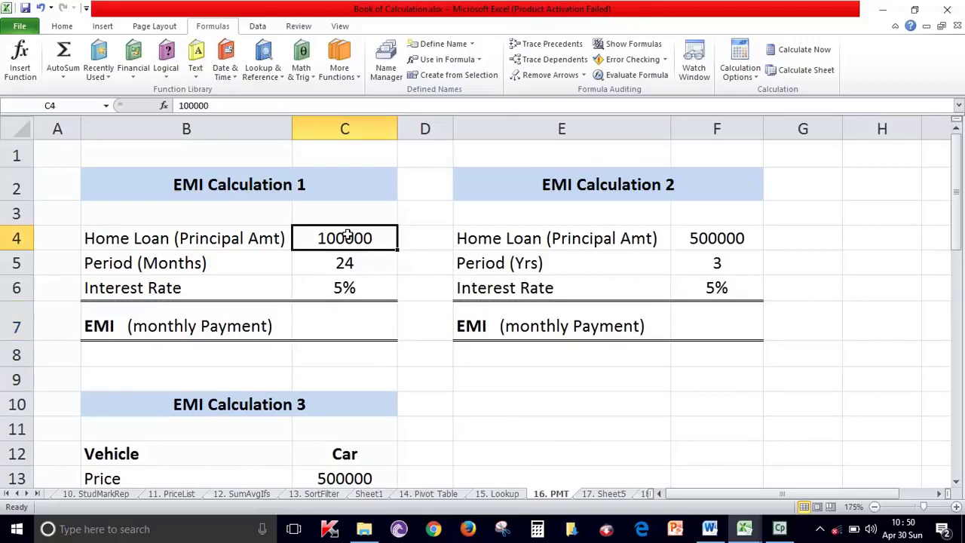
drag(149, 247, 359, 240)
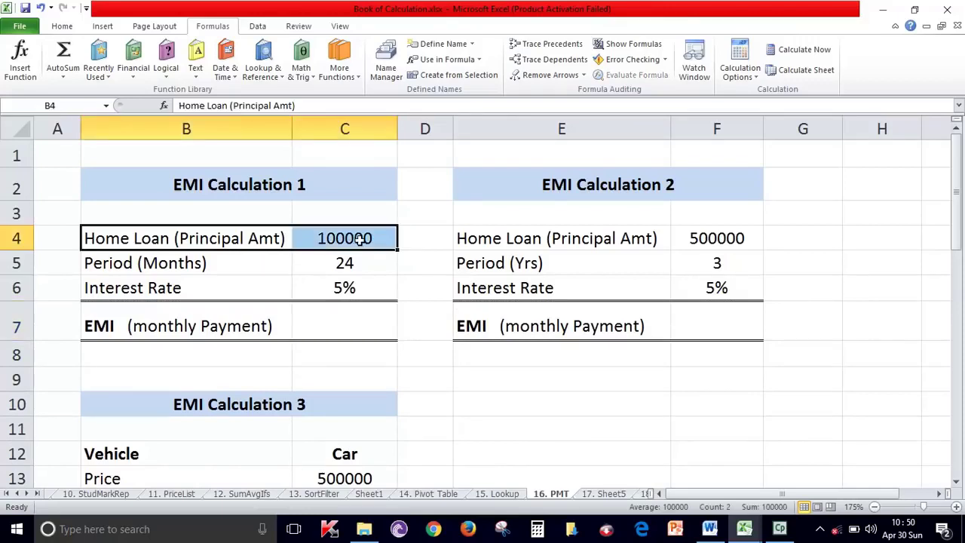
drag(145, 262, 345, 263)
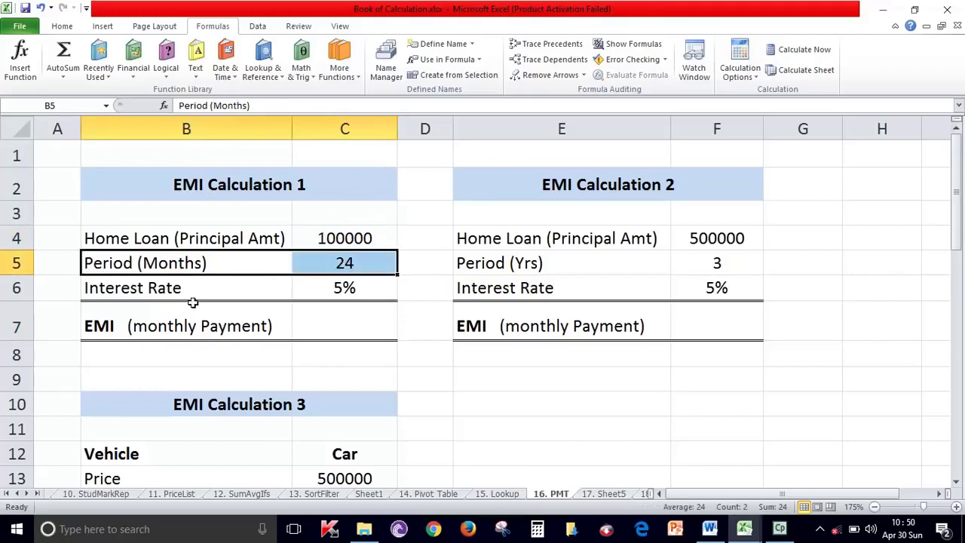
drag(189, 290, 308, 288)
click(360, 334)
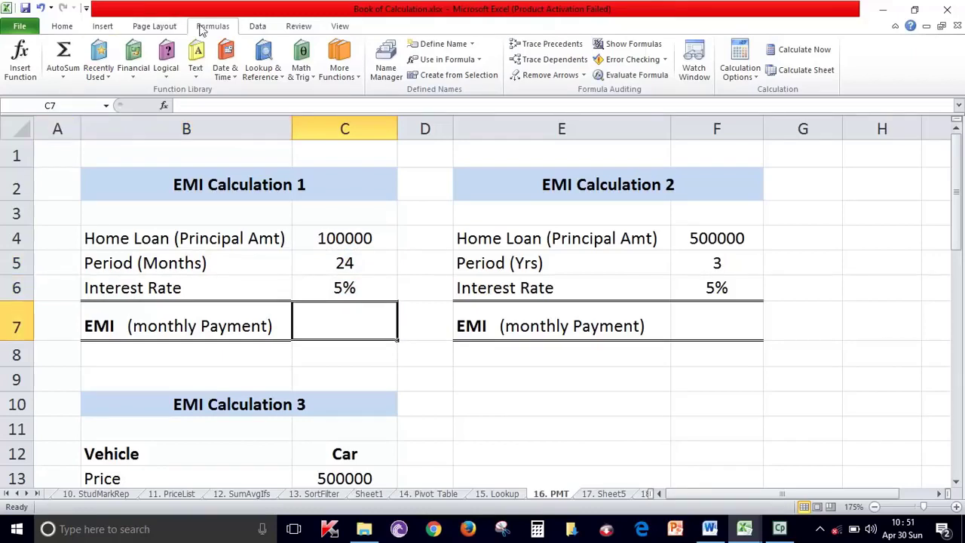
Step: Insert an empty PMT function into C7 from the Financial functions list
click(351, 81)
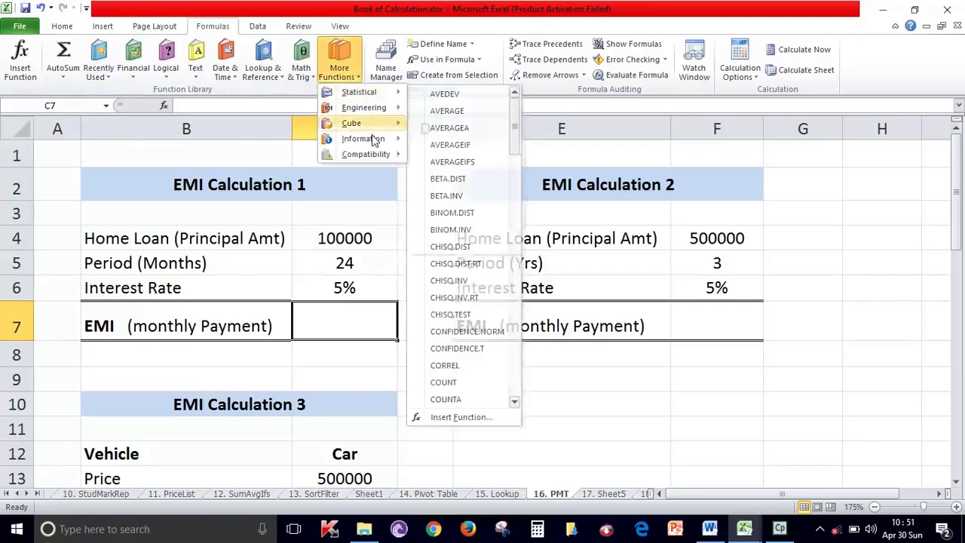
mouse_move(363, 139)
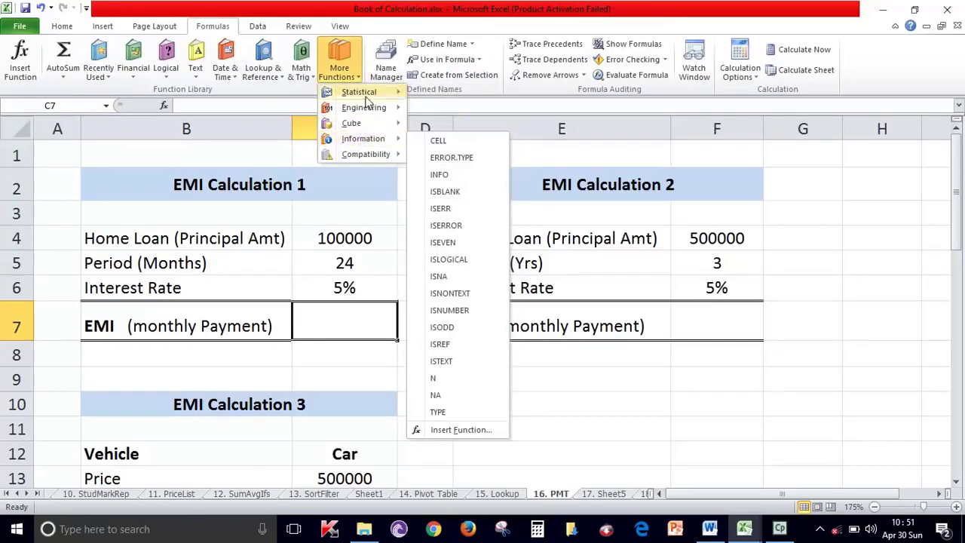
mouse_move(352, 123)
click(253, 102)
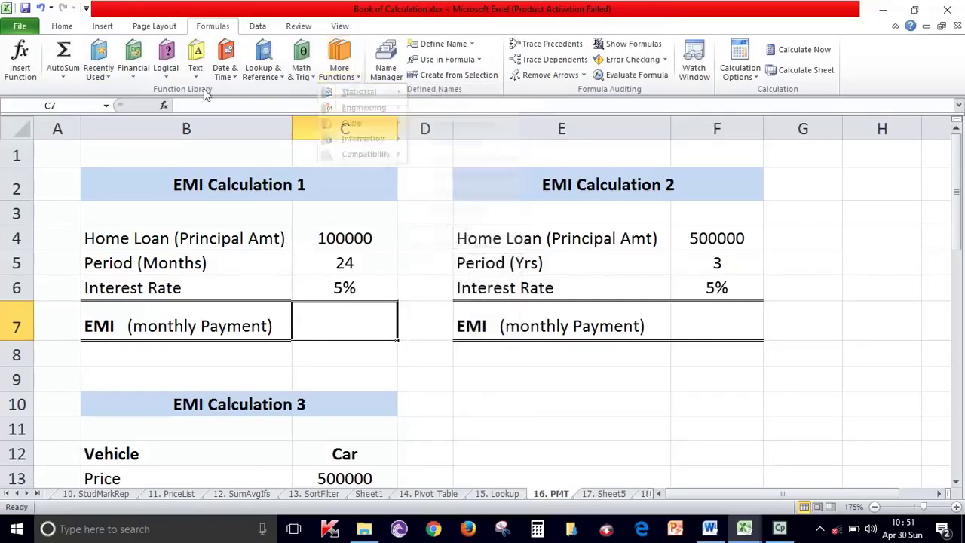
click(136, 76)
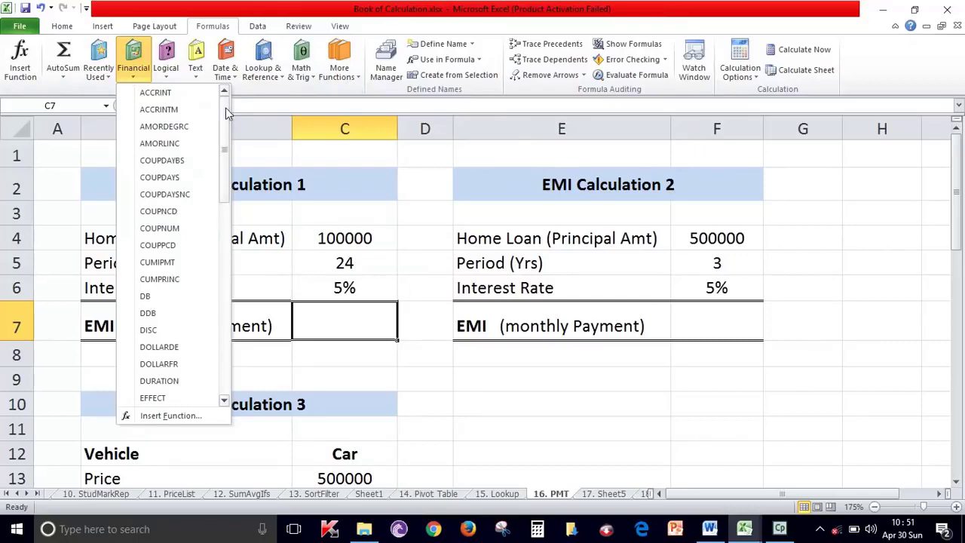
drag(228, 112, 224, 244)
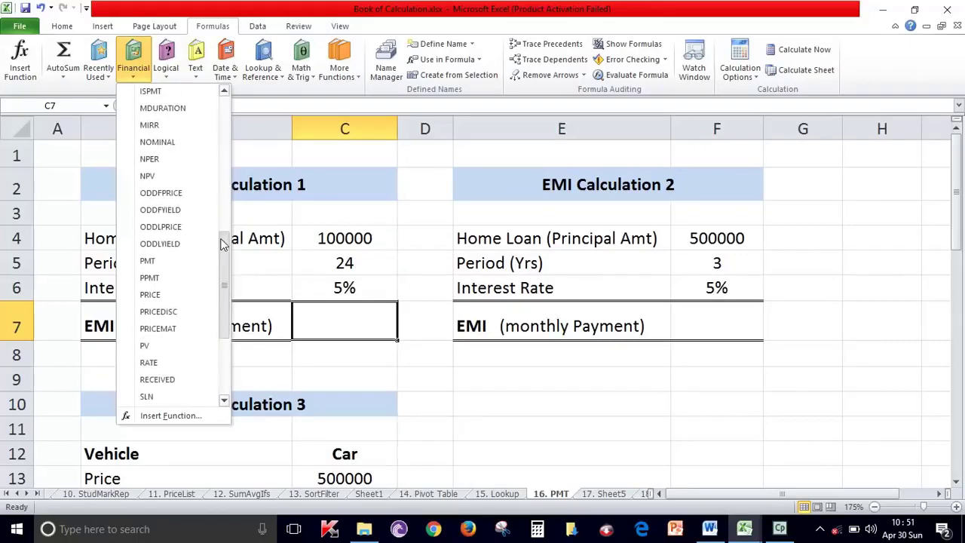
click(147, 260)
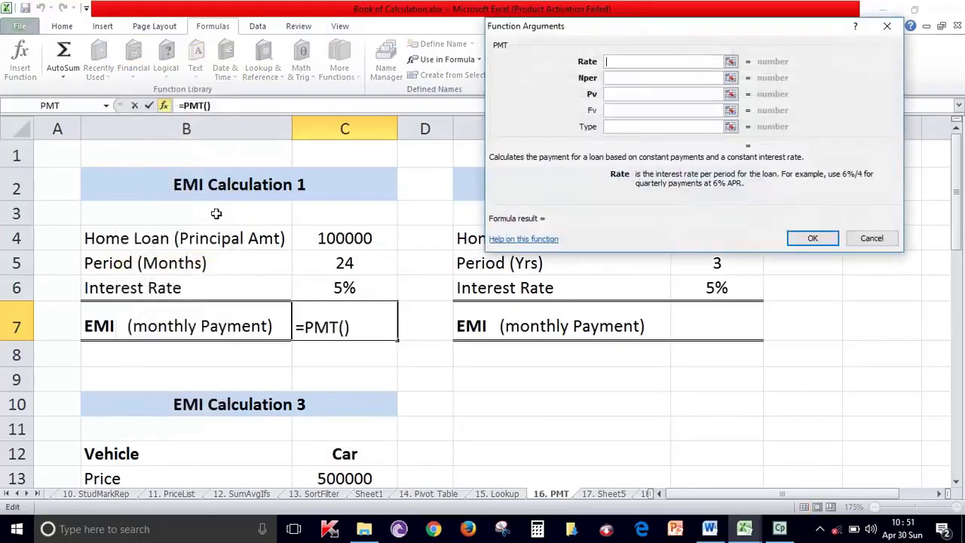
Step: Set PMT's Rate to C6/12, Nper to C5 and Pv to C4, giving a (4,387) monthly EMI
drag(595, 28, 563, 152)
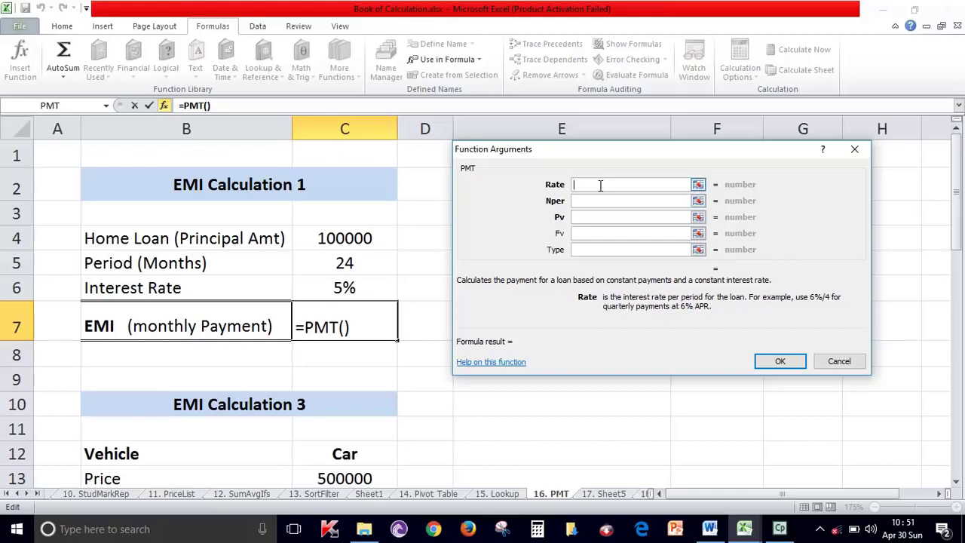
click(359, 286)
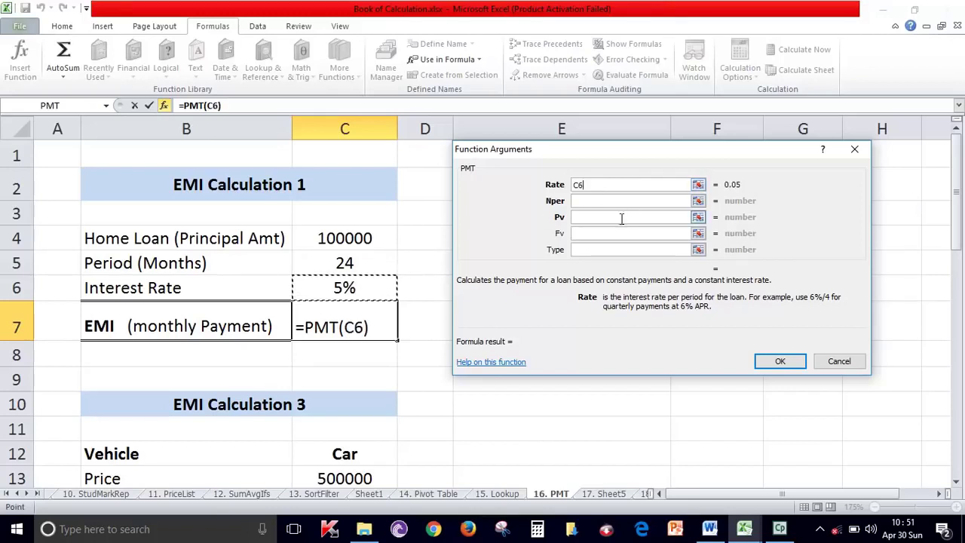
text(/)
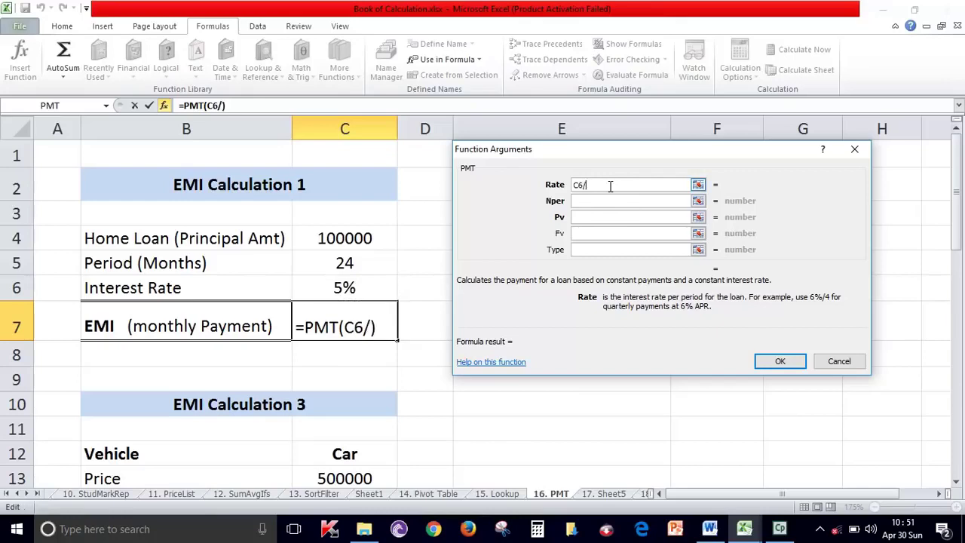
text(12)
click(637, 200)
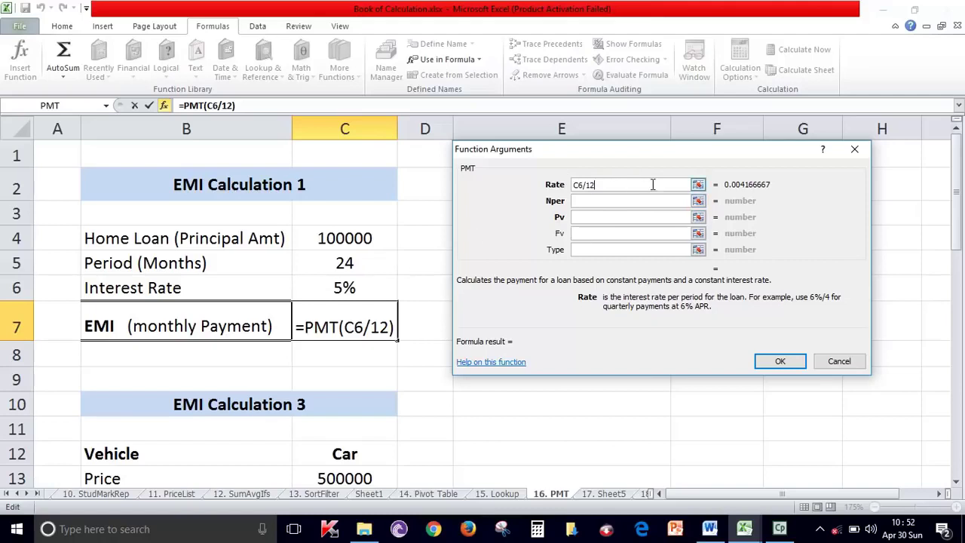
click(587, 202)
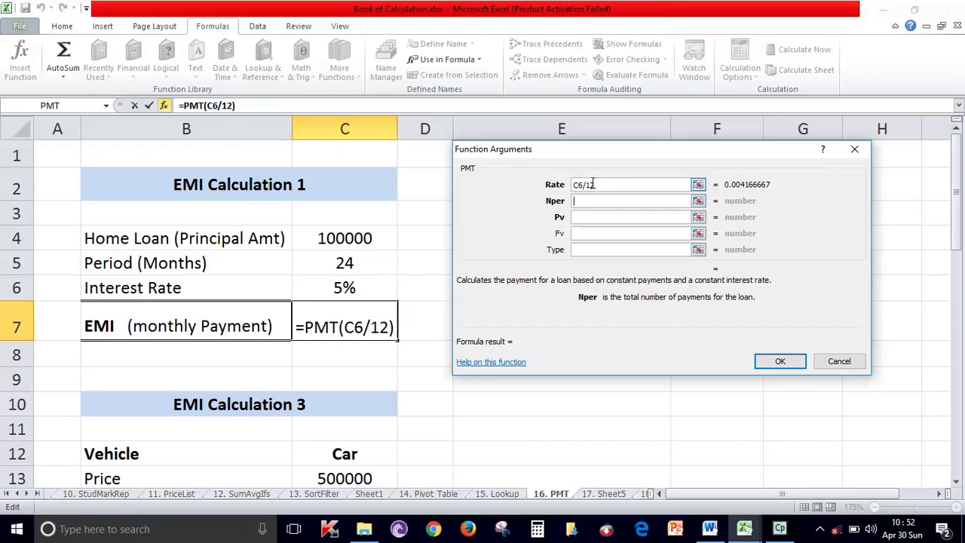
click(368, 267)
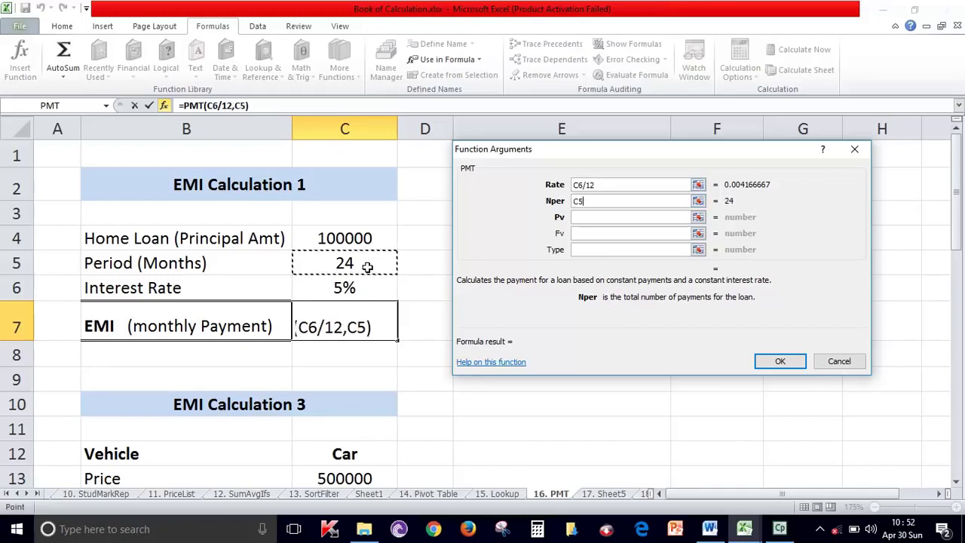
click(593, 219)
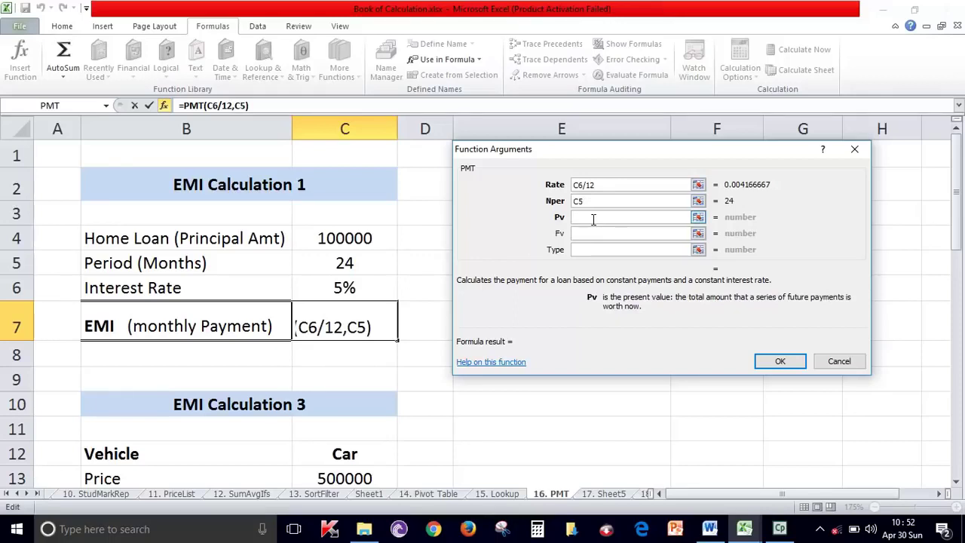
click(371, 238)
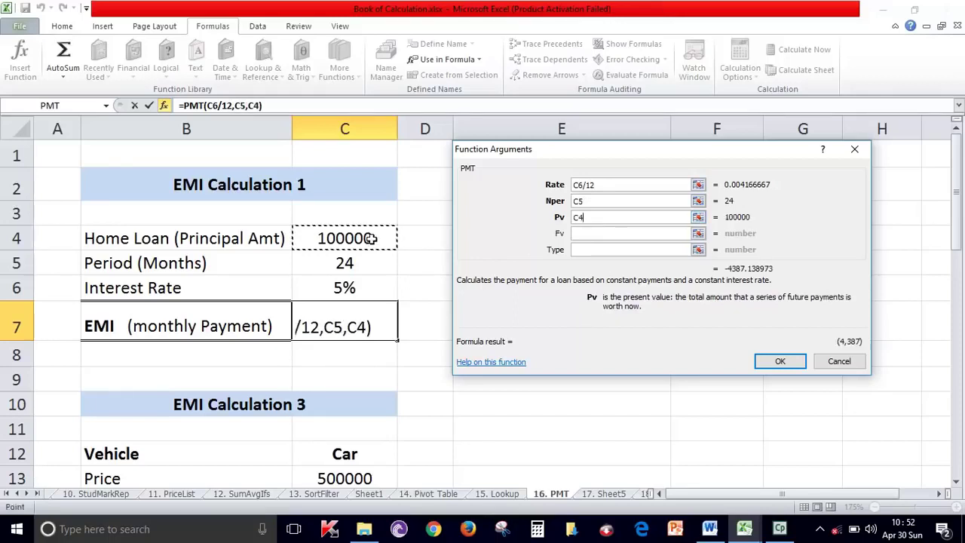
click(780, 361)
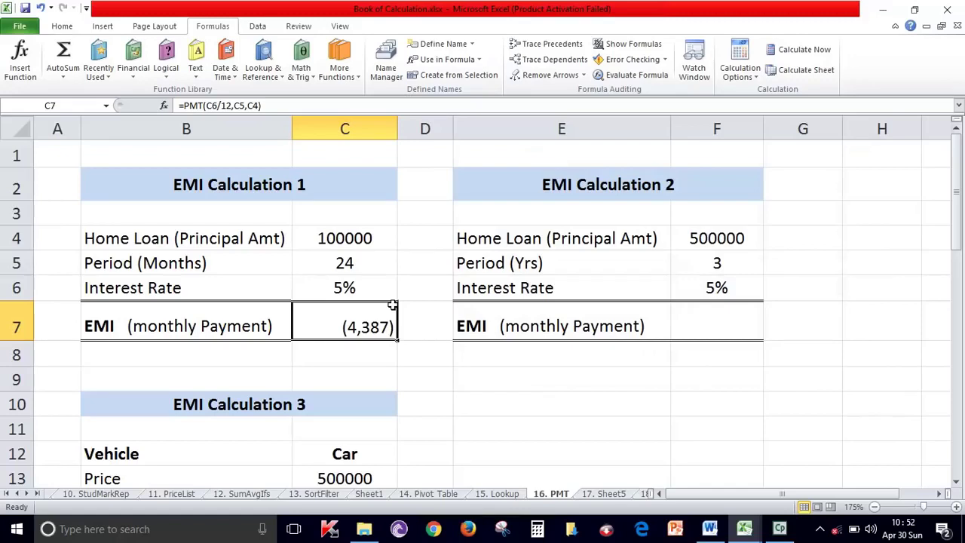
Step: Review the C4–C7 inputs and format the EMI in C7 as comma style, showing (4,387.14)
click(373, 291)
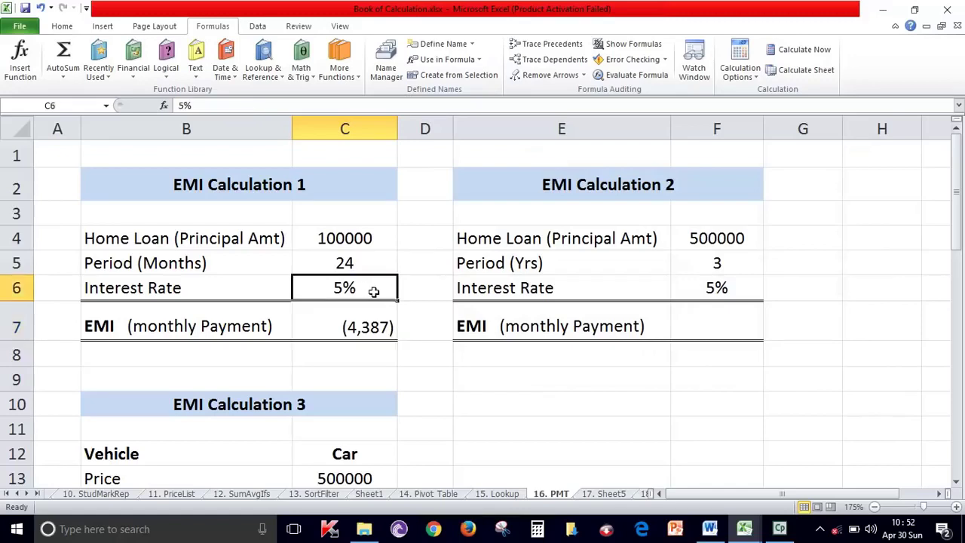
click(365, 261)
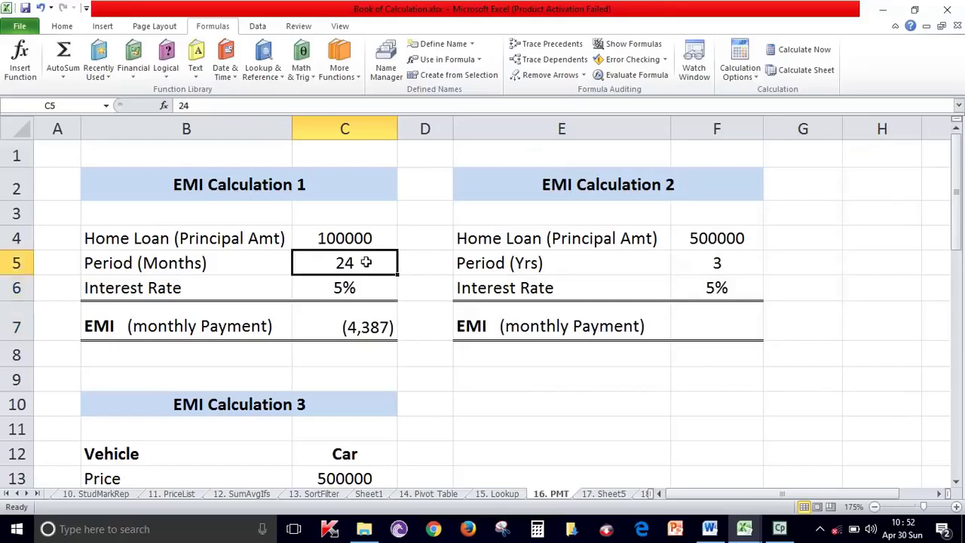
click(370, 238)
click(373, 325)
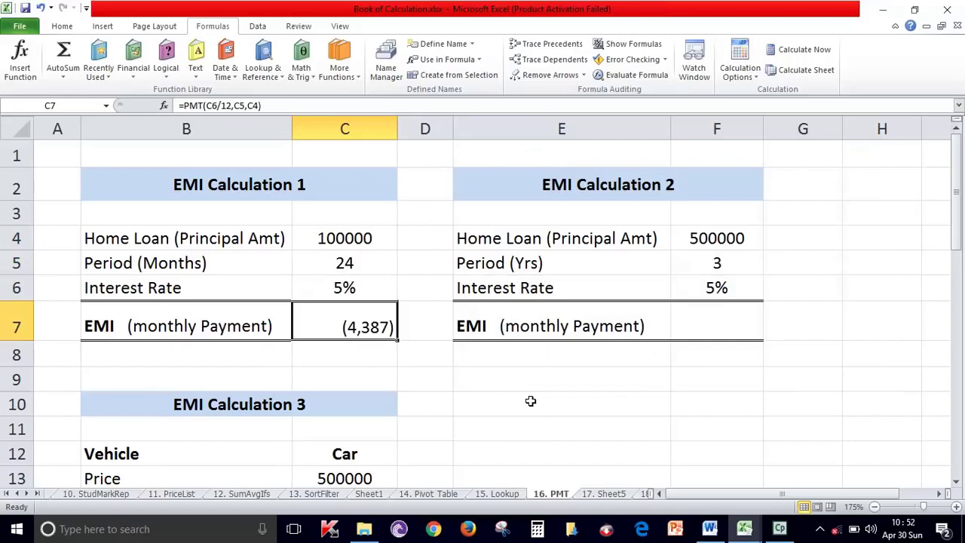
click(824, 451)
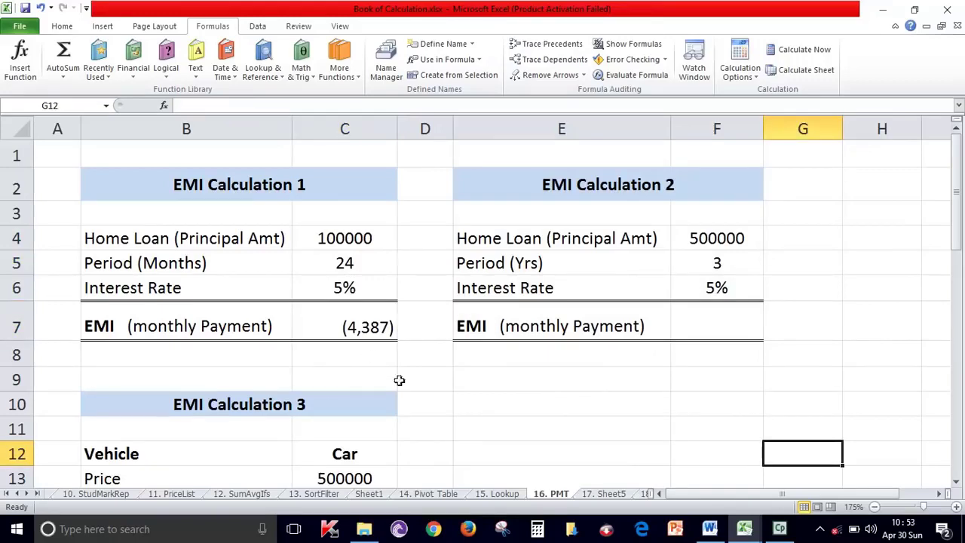
click(357, 332)
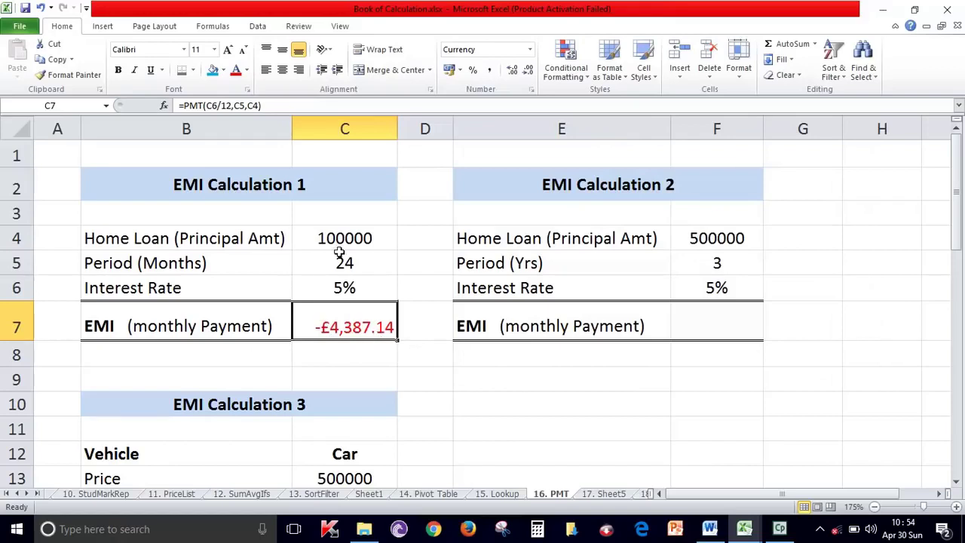
click(490, 70)
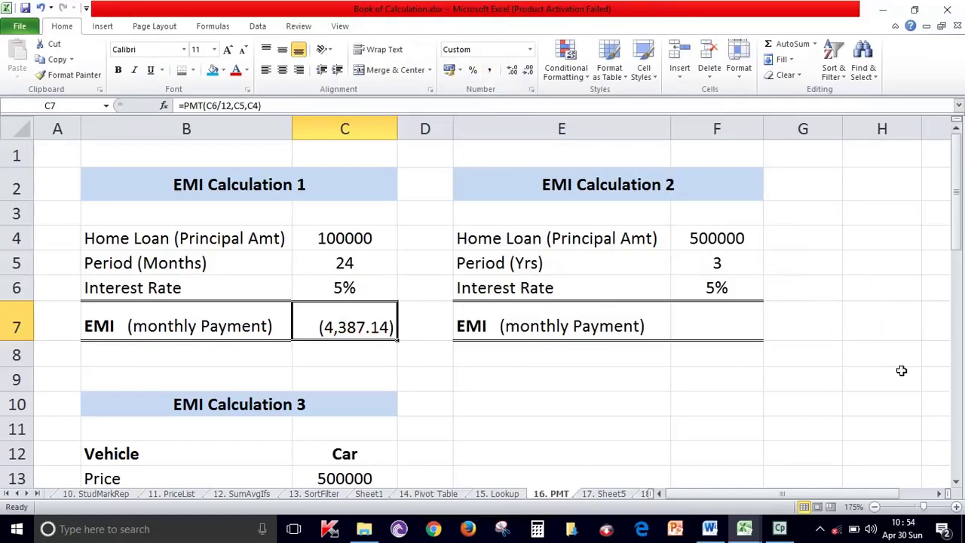
click(802, 419)
Step: Review Calculation 2's principal, period in years and interest rate, then select EMI cell F7
click(722, 328)
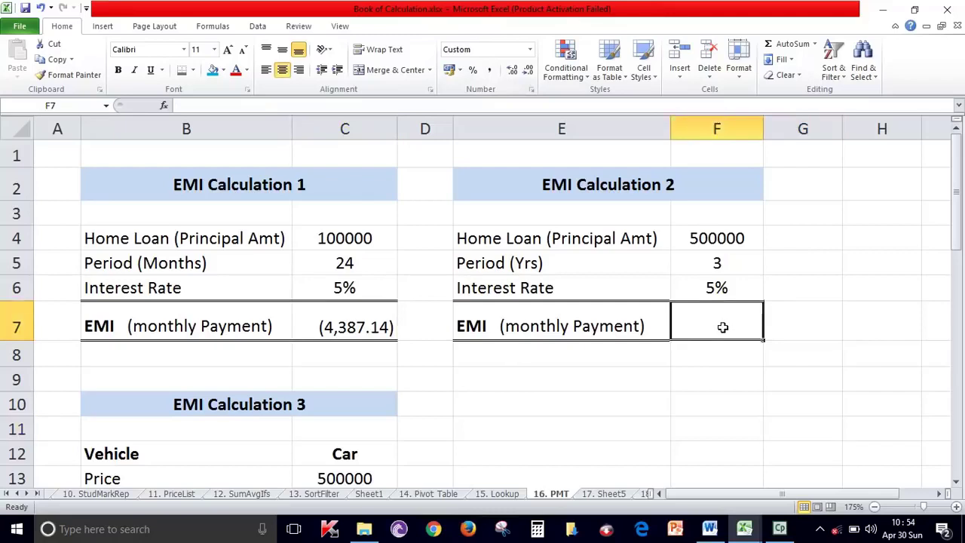
drag(645, 240, 753, 238)
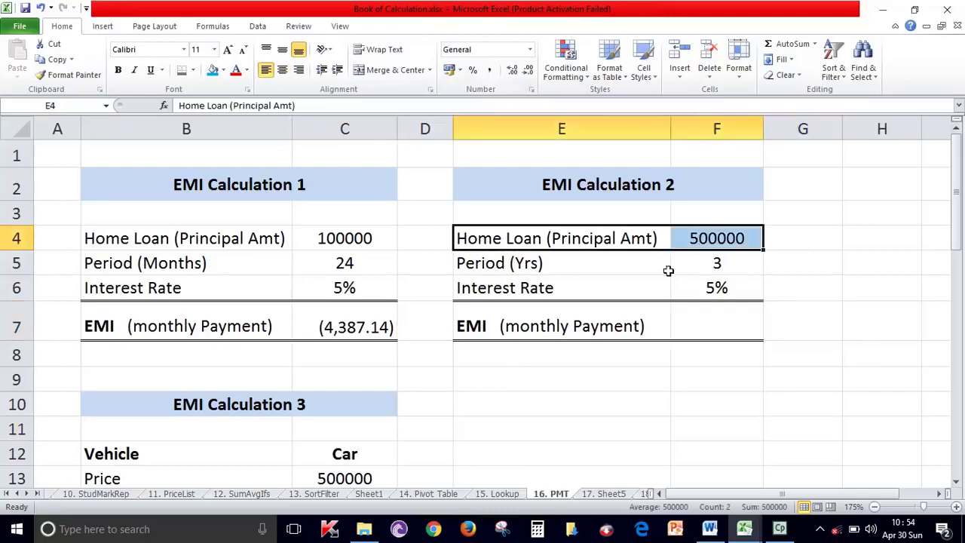
drag(481, 260, 721, 256)
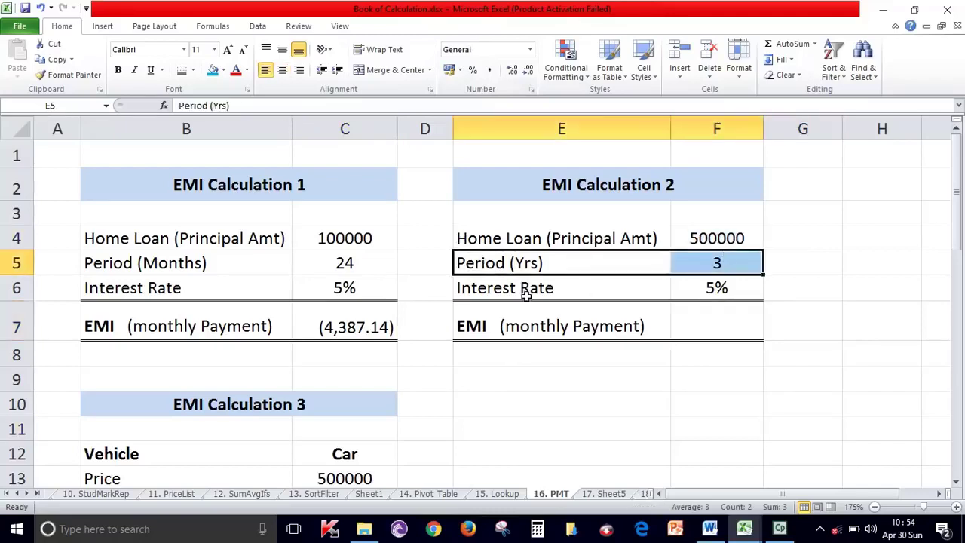
drag(528, 291, 722, 288)
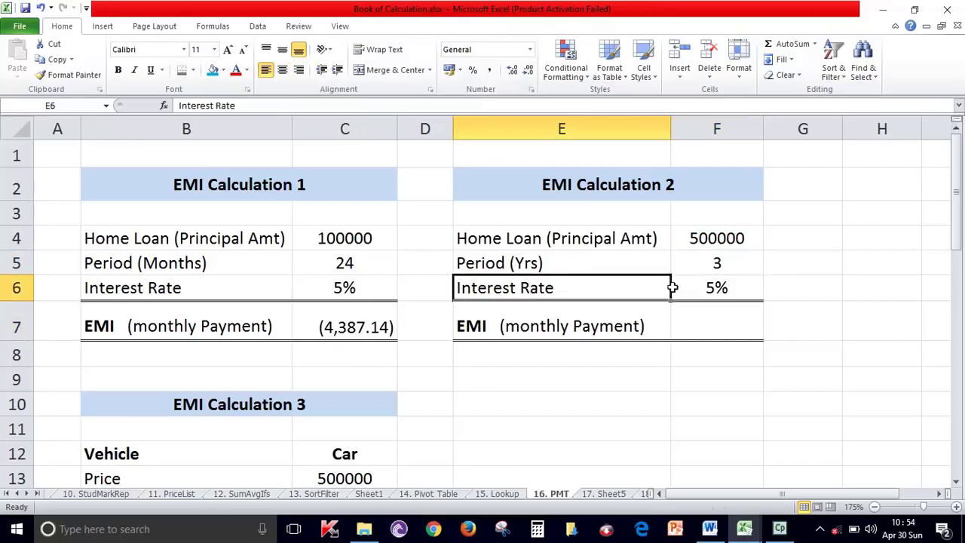
click(725, 321)
click(716, 262)
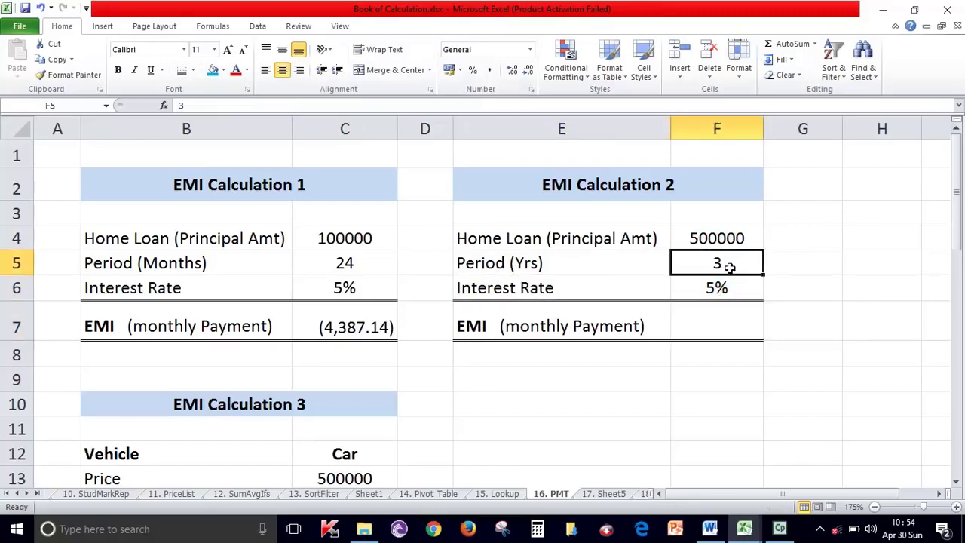
click(725, 239)
click(733, 287)
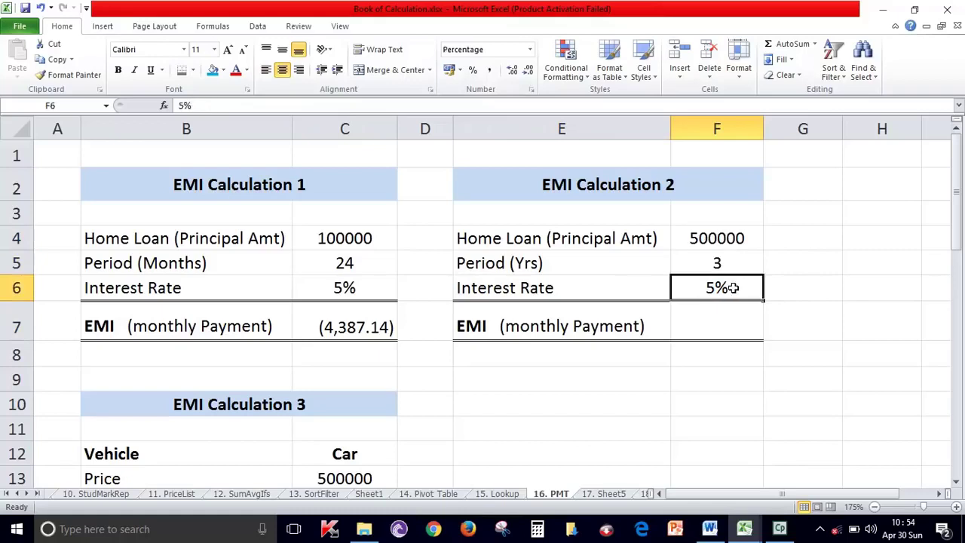
click(740, 320)
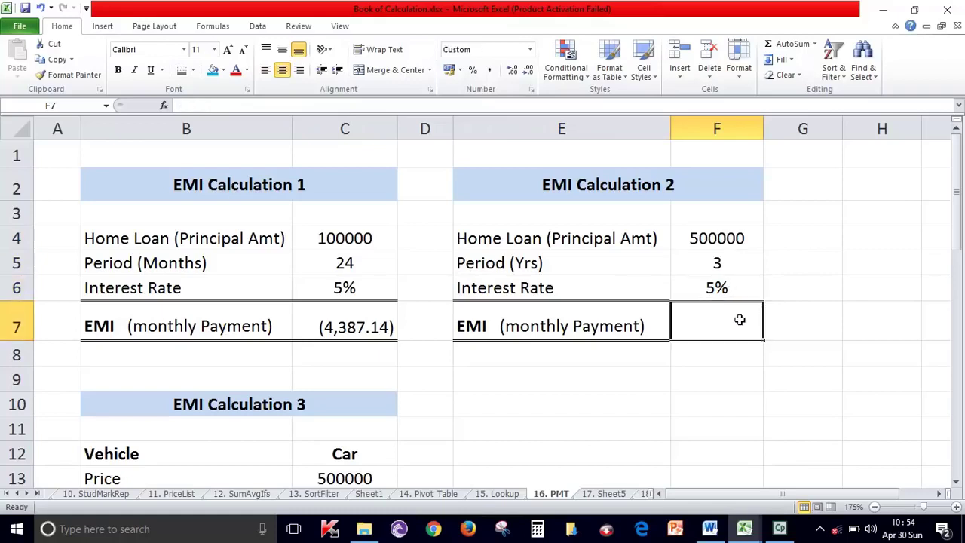
Step: Insert the PMT function into F7 from the Financial functions list
click(197, 27)
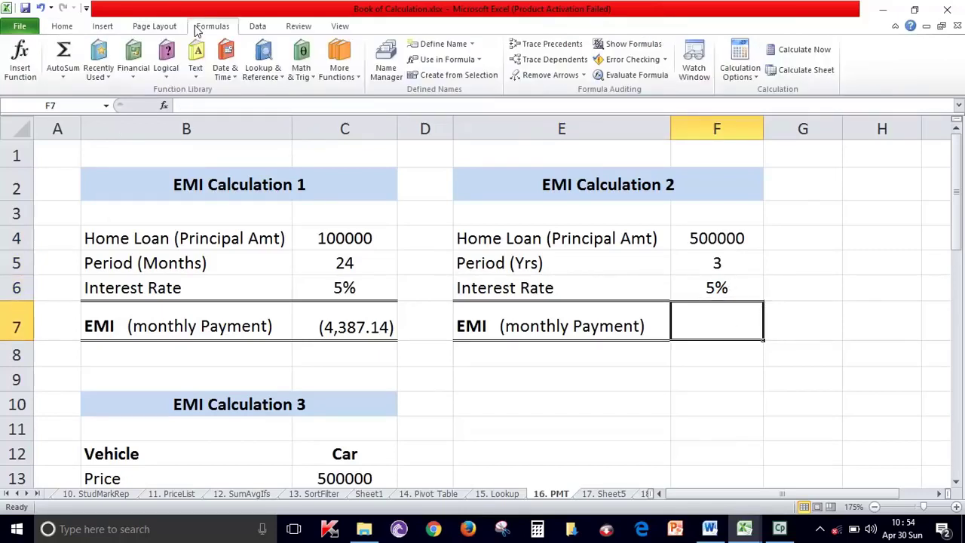
click(133, 76)
scroll(144, 377, down, 5)
scroll(168, 354, down, 5)
scroll(168, 355, down, 1)
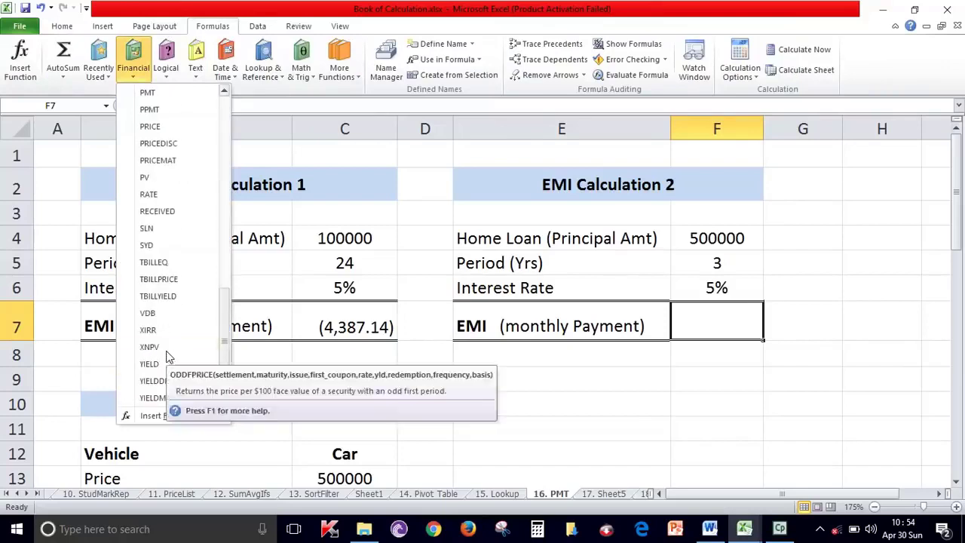
click(173, 94)
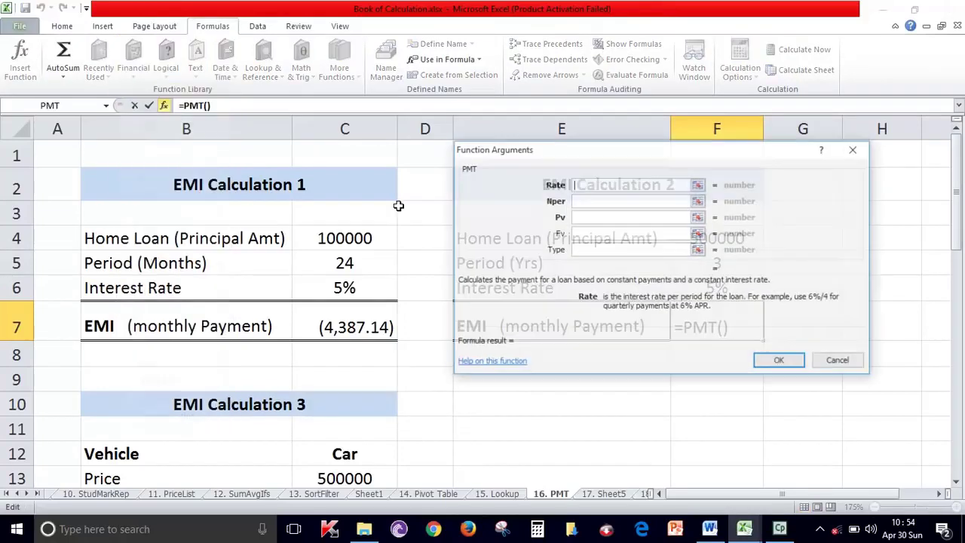
drag(629, 151, 235, 87)
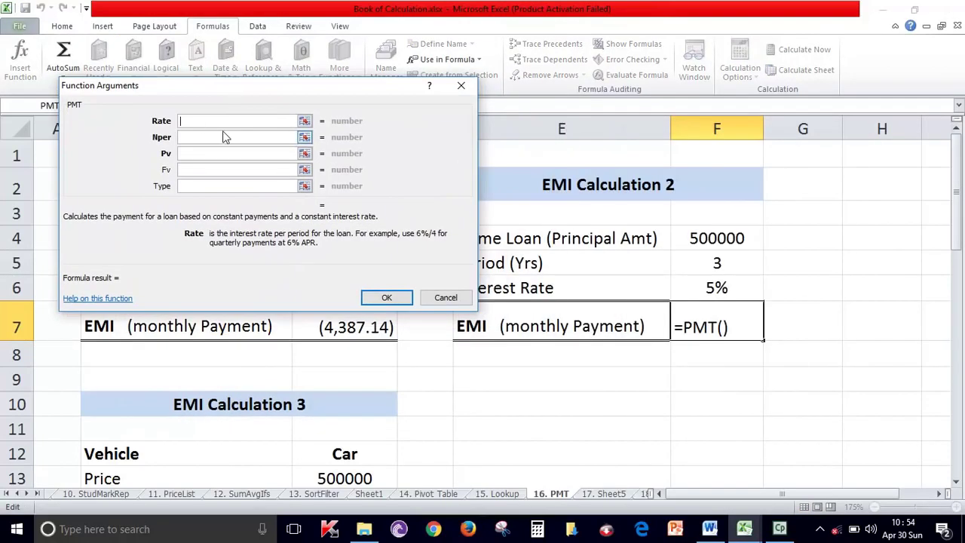
Step: Set Rate to F6/12, Nper to F5*12 and Pv to F4, giving a (14,985) monthly EMI
click(738, 288)
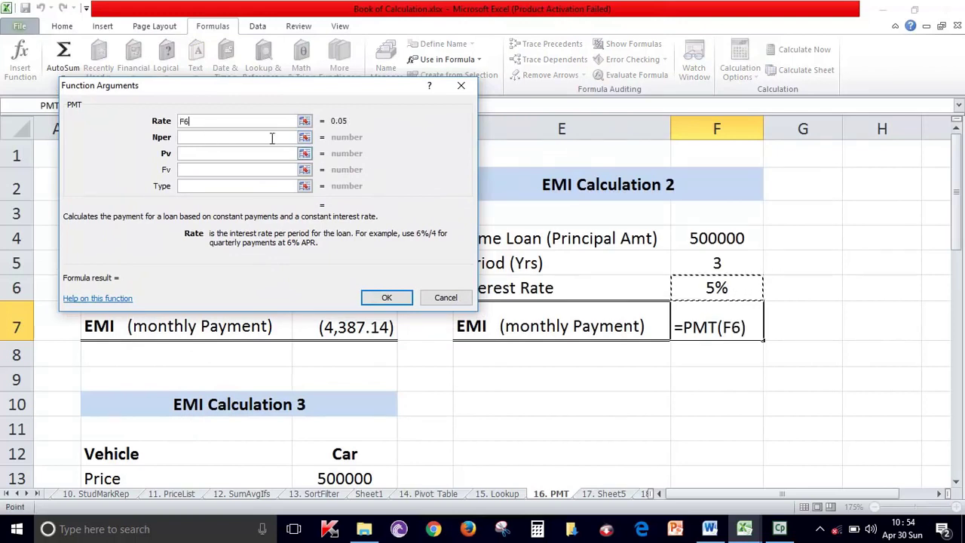
click(212, 123)
text(/)
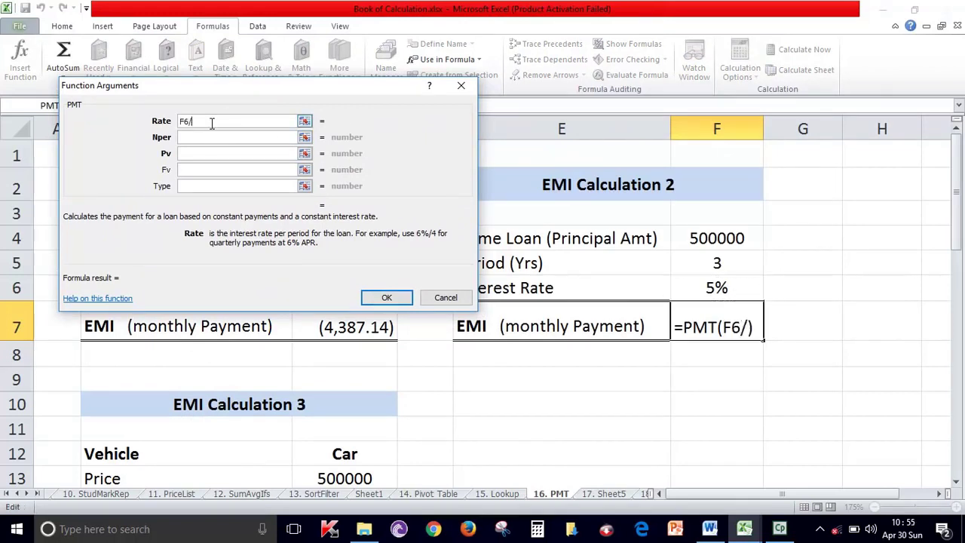
text(12)
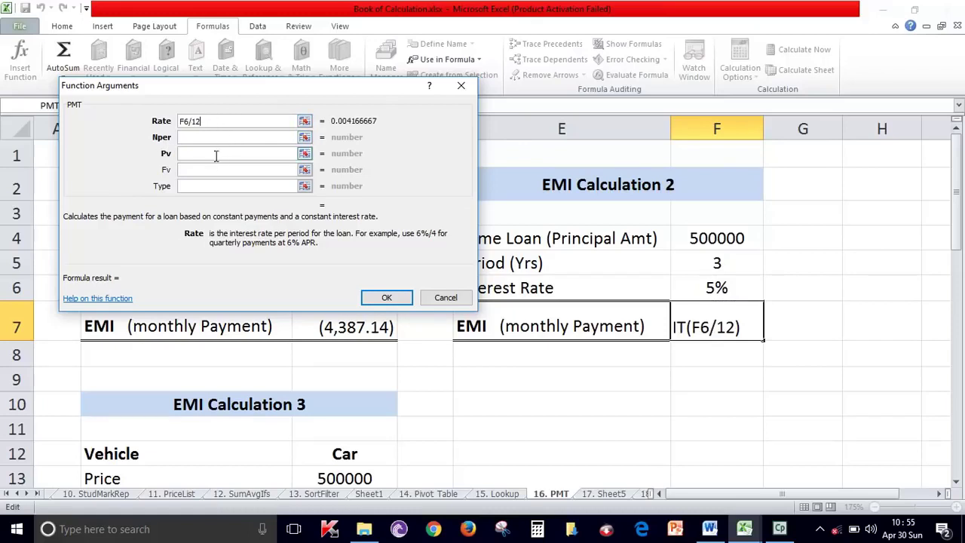
click(210, 138)
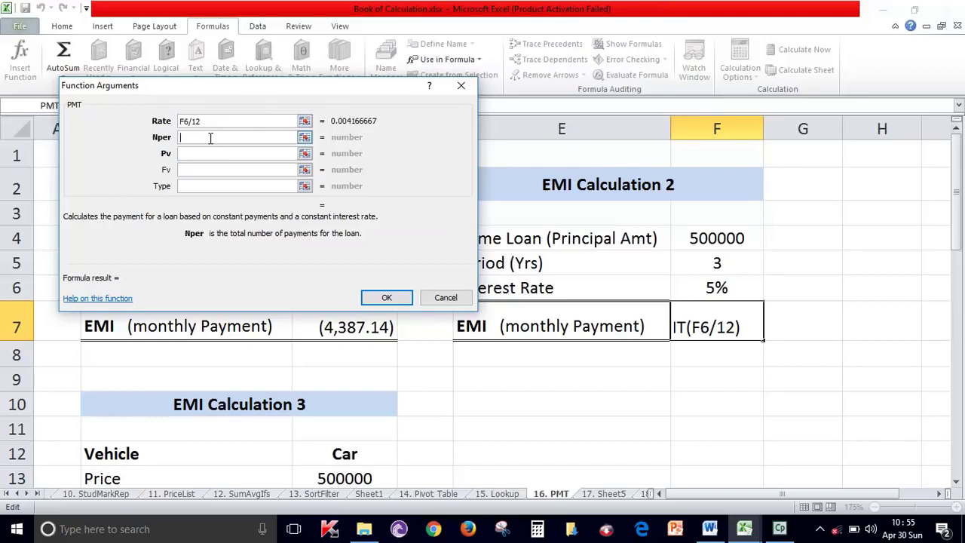
click(746, 267)
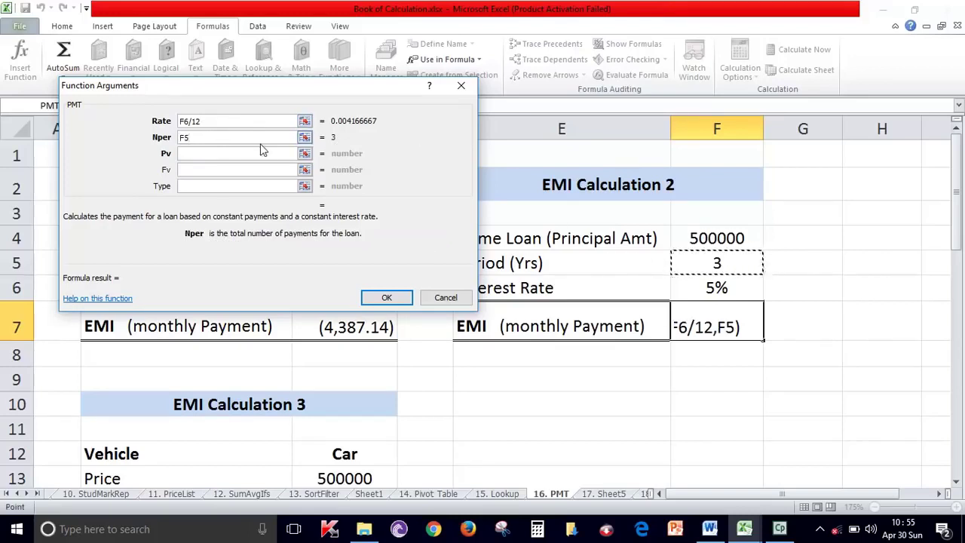
drag(316, 85, 747, 371)
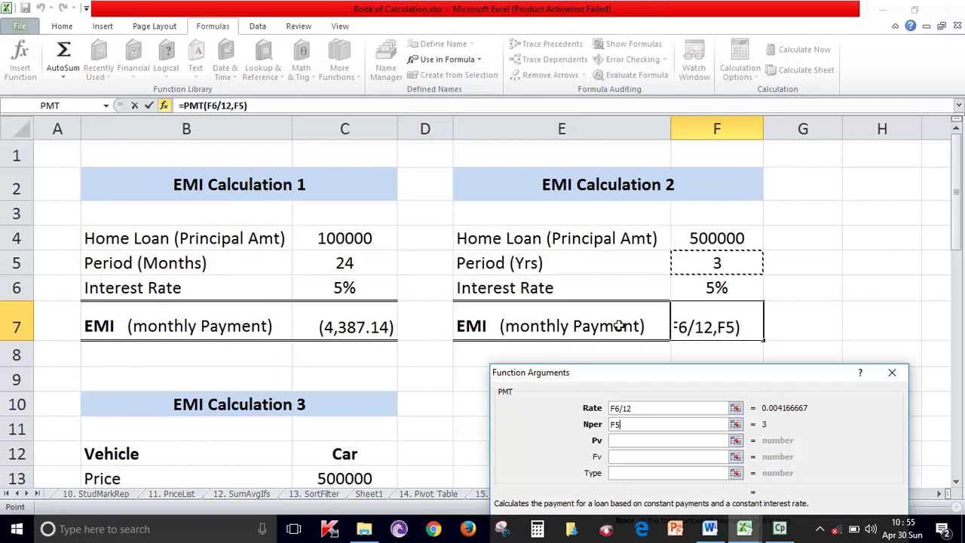
drag(707, 381, 273, 69)
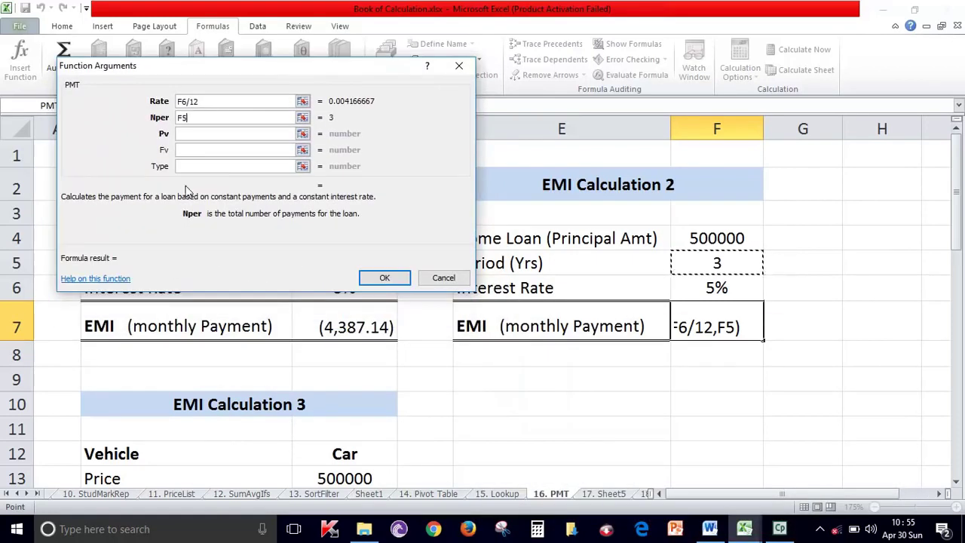
click(214, 118)
text(*12)
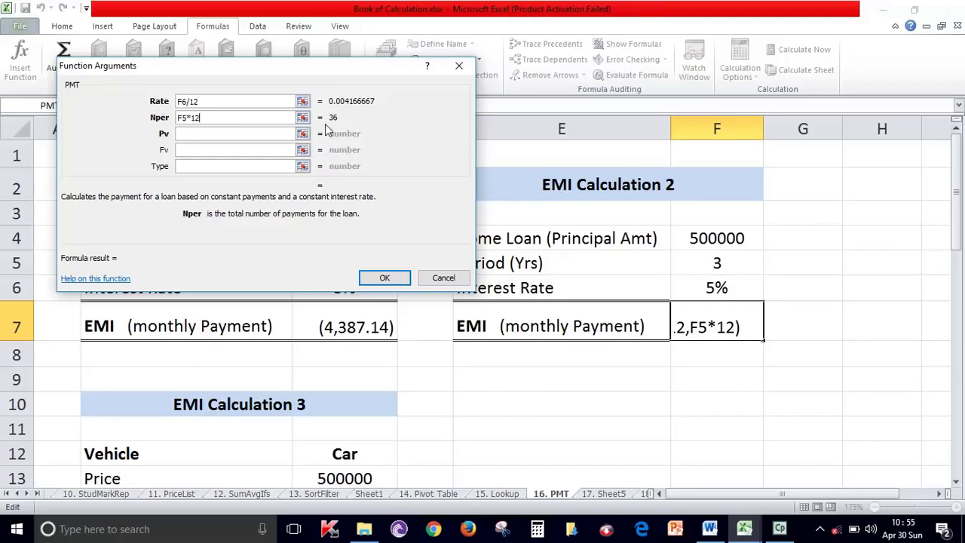
click(207, 134)
click(717, 238)
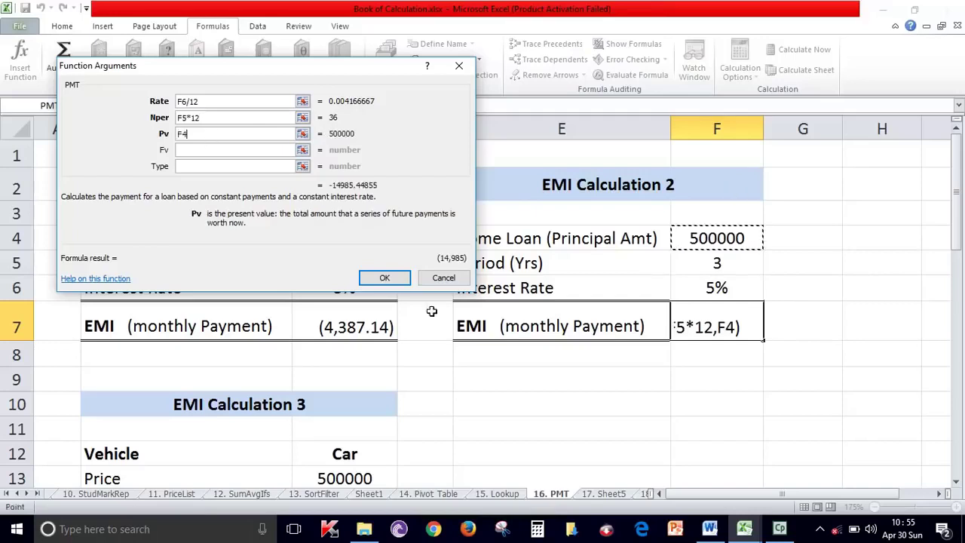
click(378, 278)
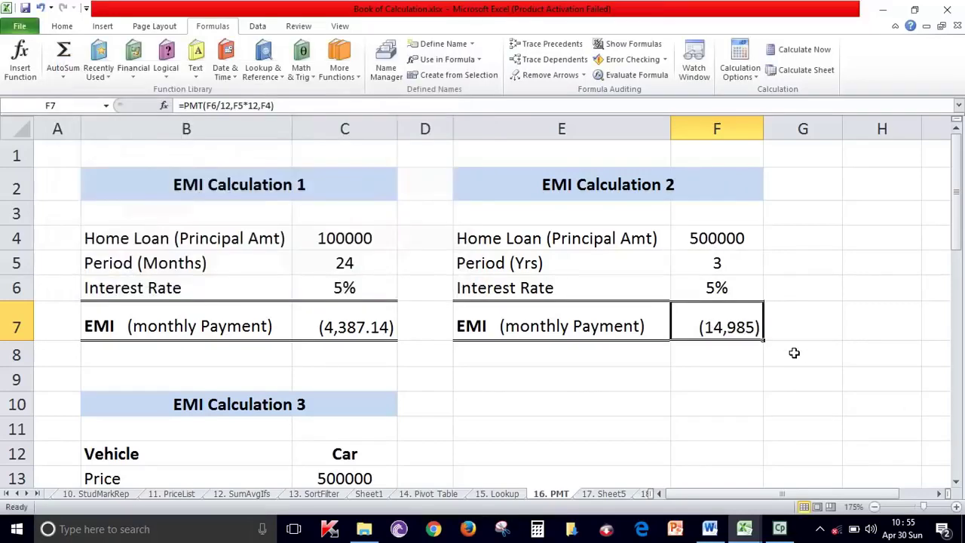
Step: Enter 150000 as the car loan down payment in C14
scroll(794, 353, down, 3)
scroll(790, 353, up, 3)
scroll(599, 374, down, 4)
scroll(453, 351, up, 2)
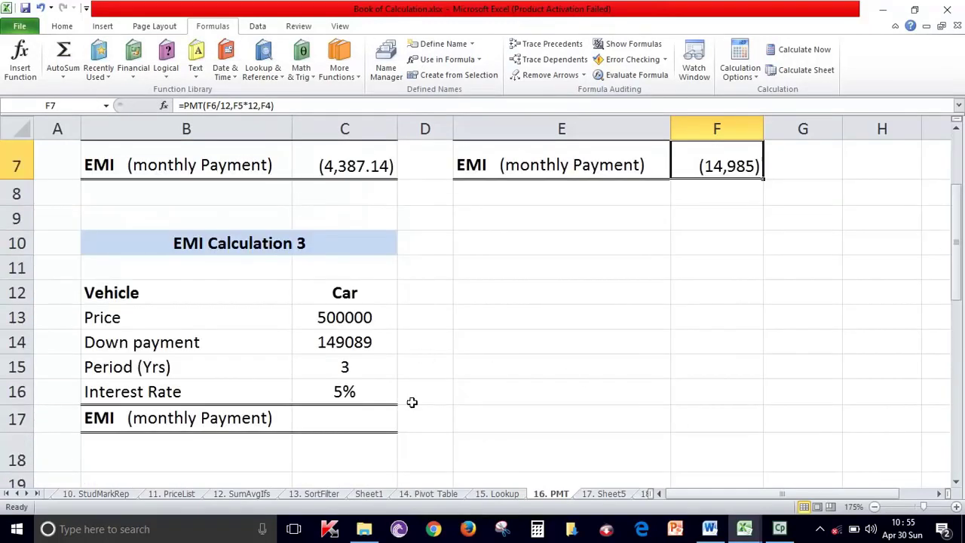
click(362, 421)
scroll(626, 406, down, 2)
scroll(343, 328, up, 1)
click(374, 234)
click(373, 251)
text(150000)
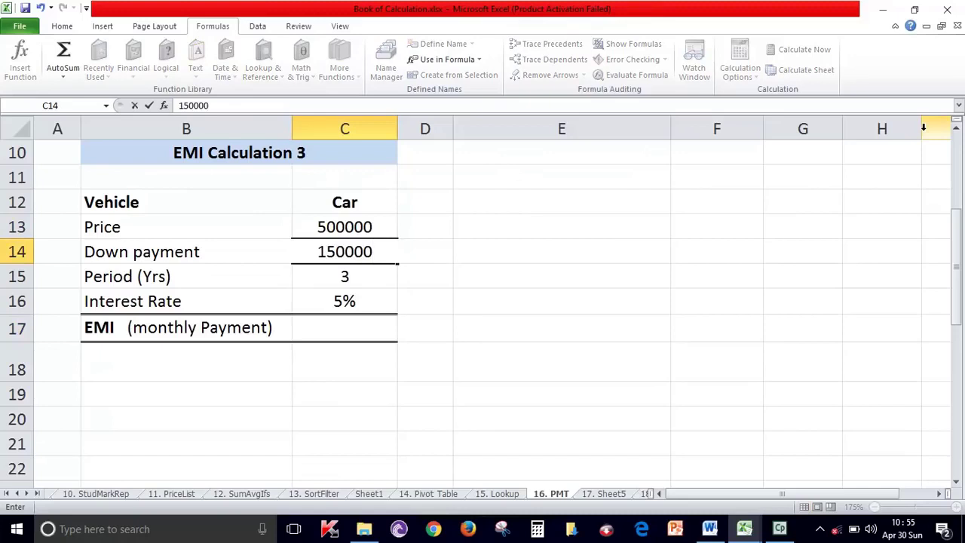
key(Return)
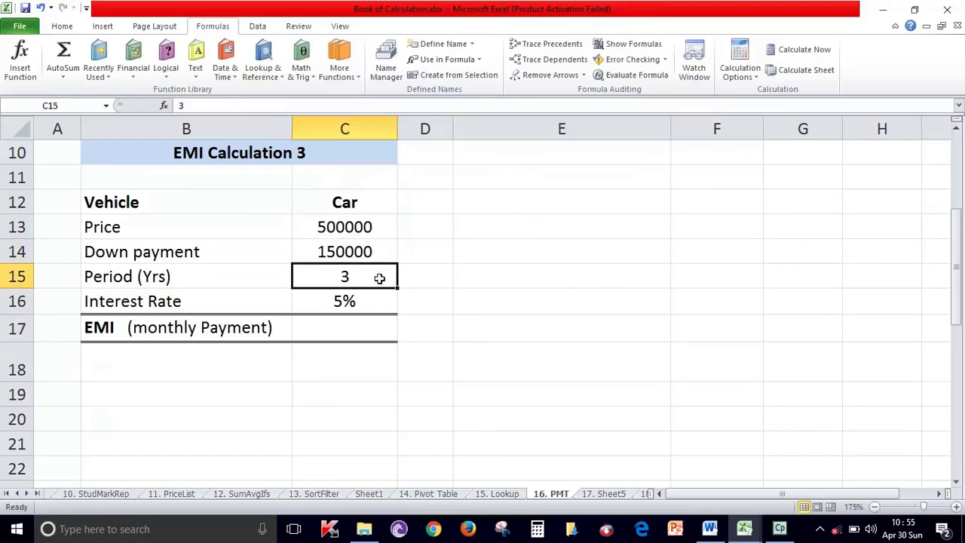
click(367, 255)
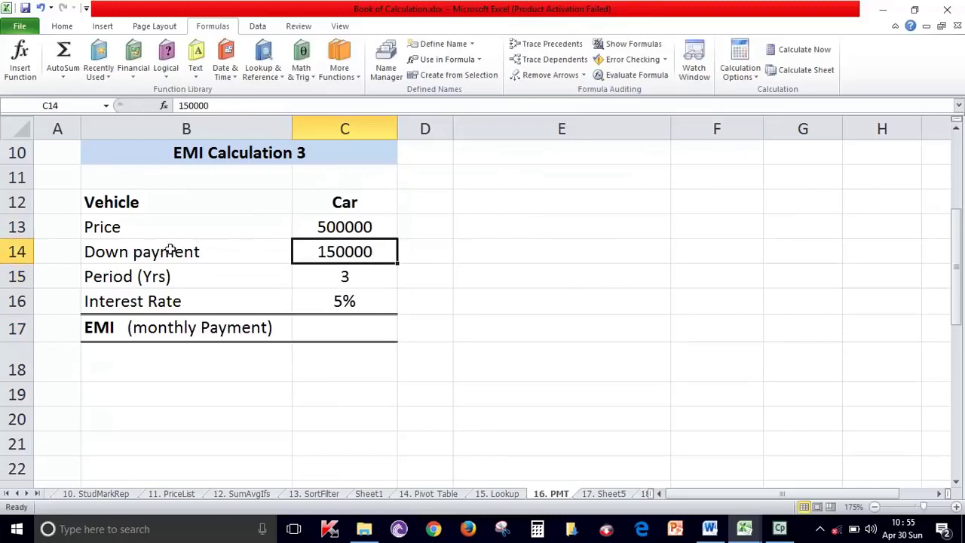
Step: Review Calculation 3's price, down payment, period and rate rows, then open Financial functions for C17
drag(178, 230, 347, 228)
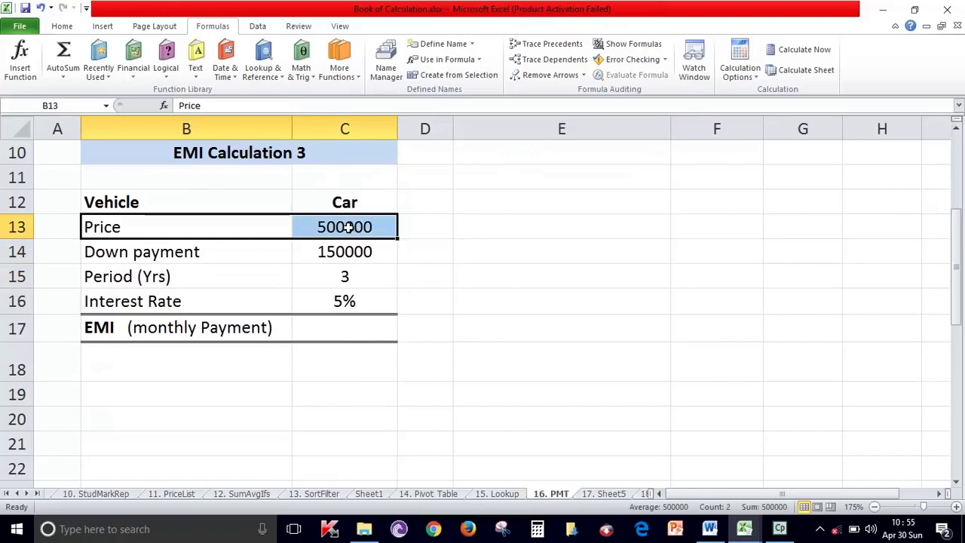
drag(198, 252, 345, 250)
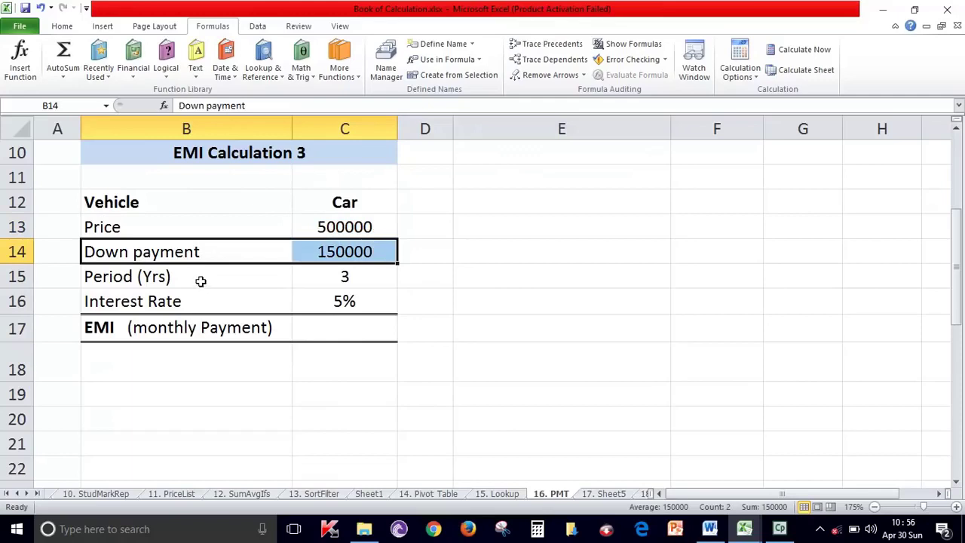
drag(199, 279, 355, 276)
drag(249, 302, 375, 304)
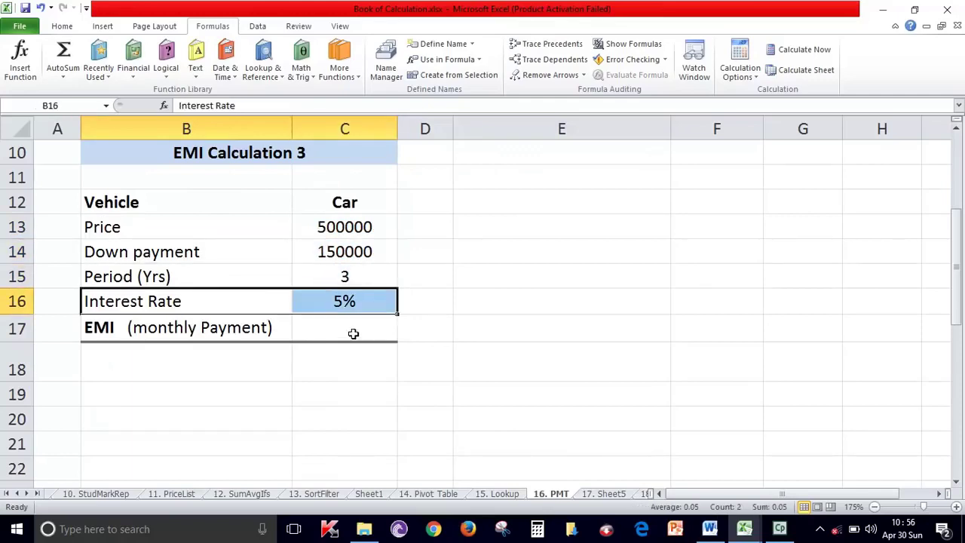
click(368, 333)
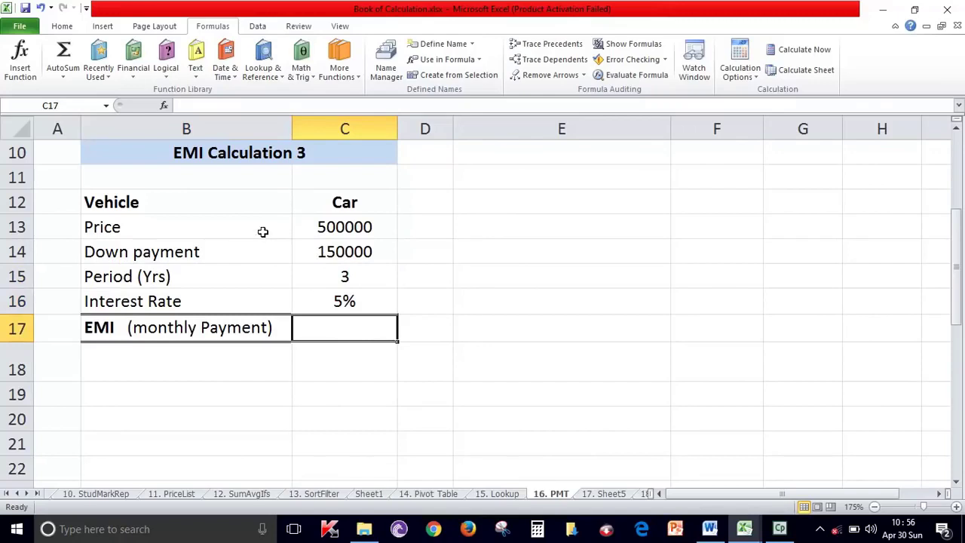
click(133, 60)
scroll(178, 330, down, 5)
scroll(178, 328, down, 5)
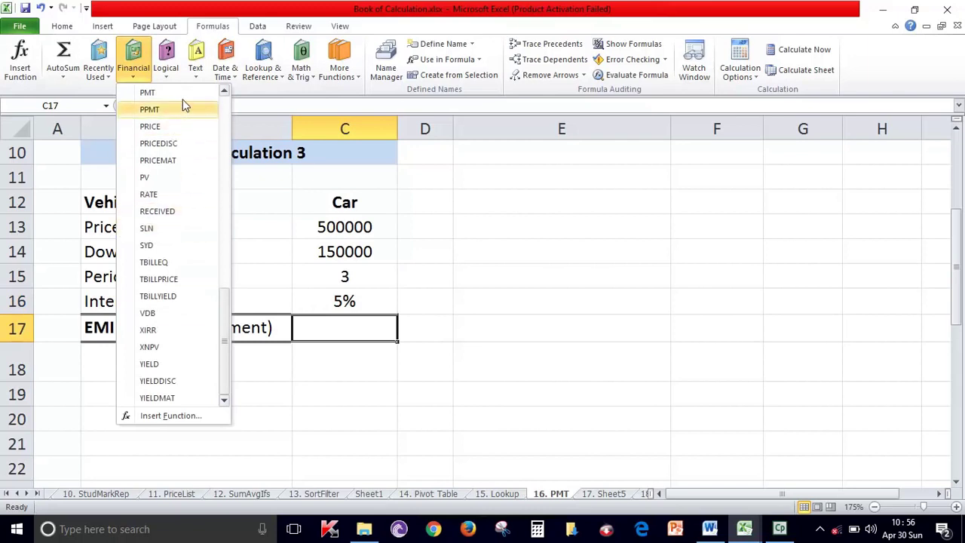
Step: Build the car EMI in C17 as =PMT(C16/12,C15*12,C13-C14), giving (10,490)
click(179, 109)
drag(655, 89, 810, 108)
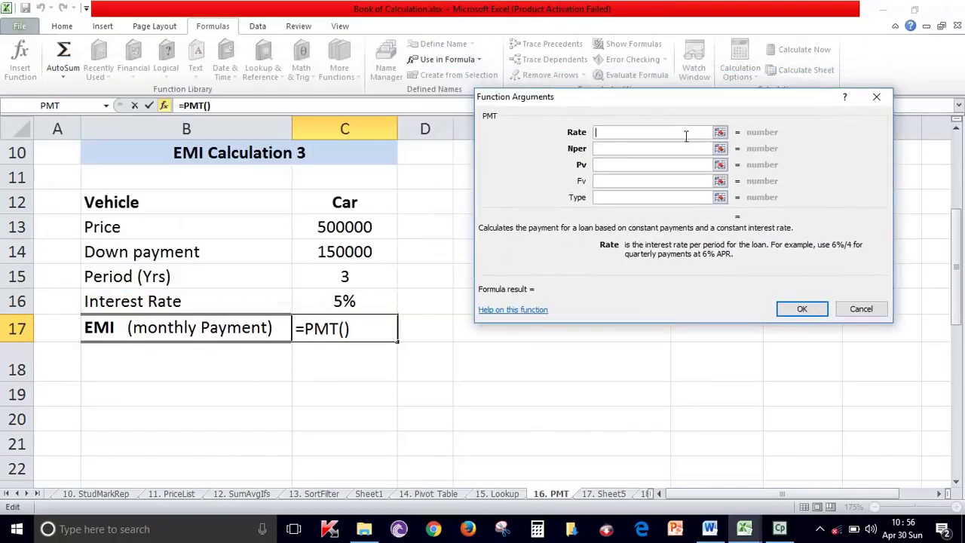
click(381, 298)
text(/)
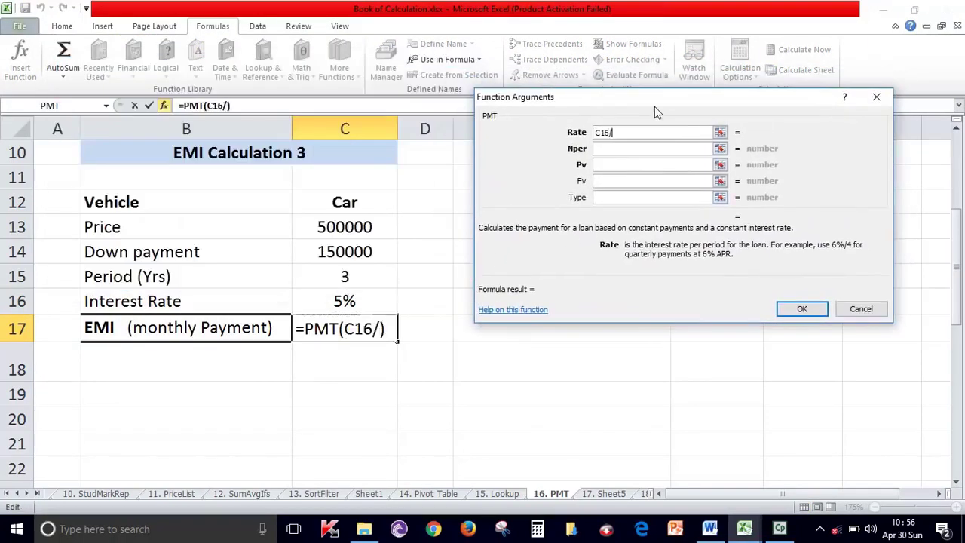
text(12)
key(Tab)
click(345, 276)
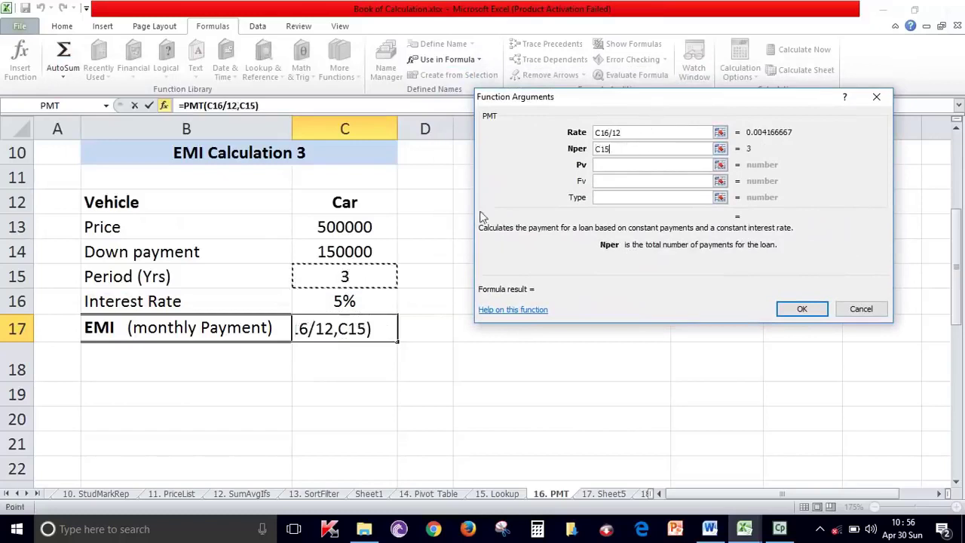
text(*12)
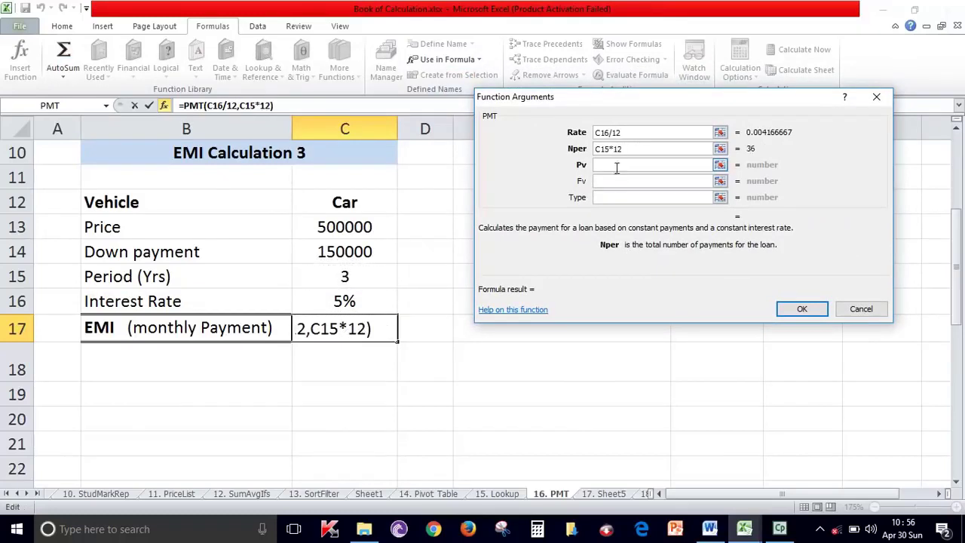
click(617, 165)
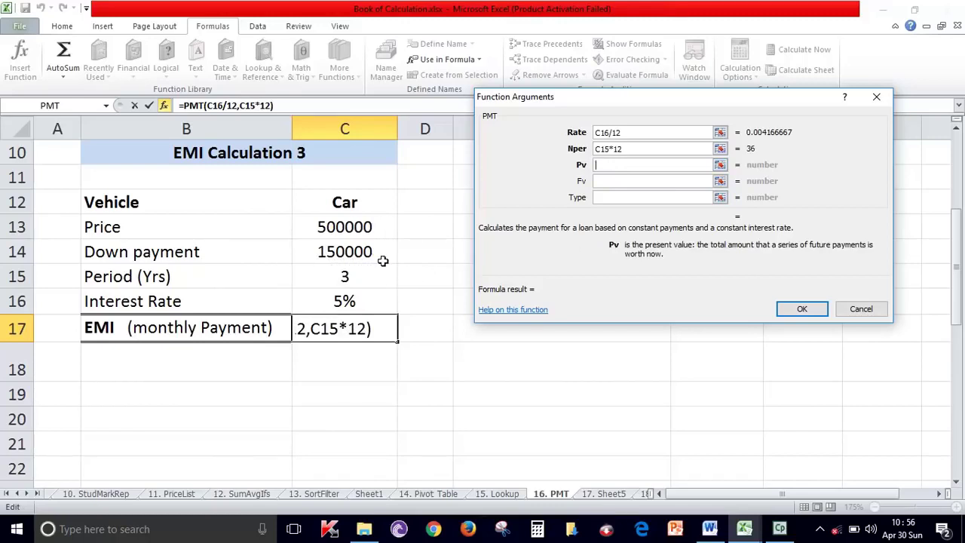
click(370, 227)
text(-)
click(370, 252)
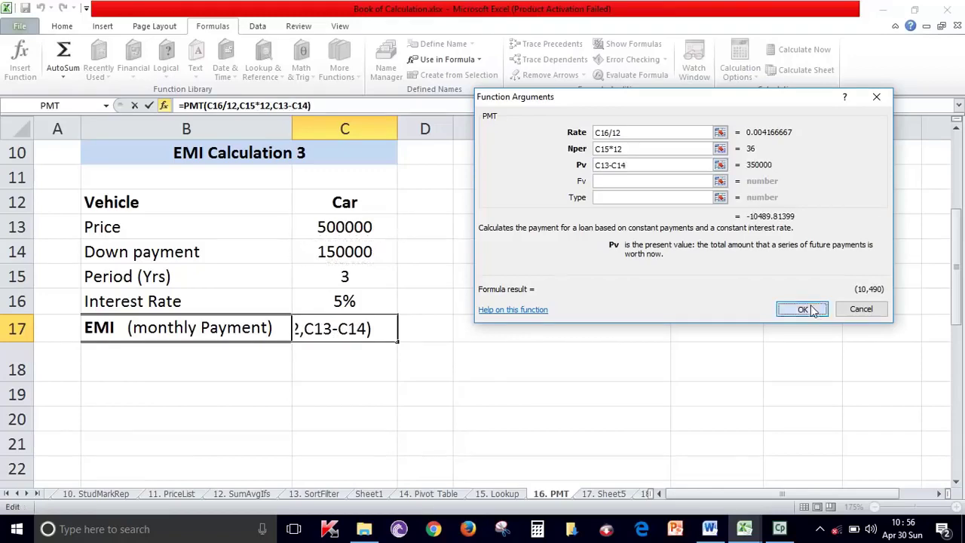
click(810, 313)
click(313, 360)
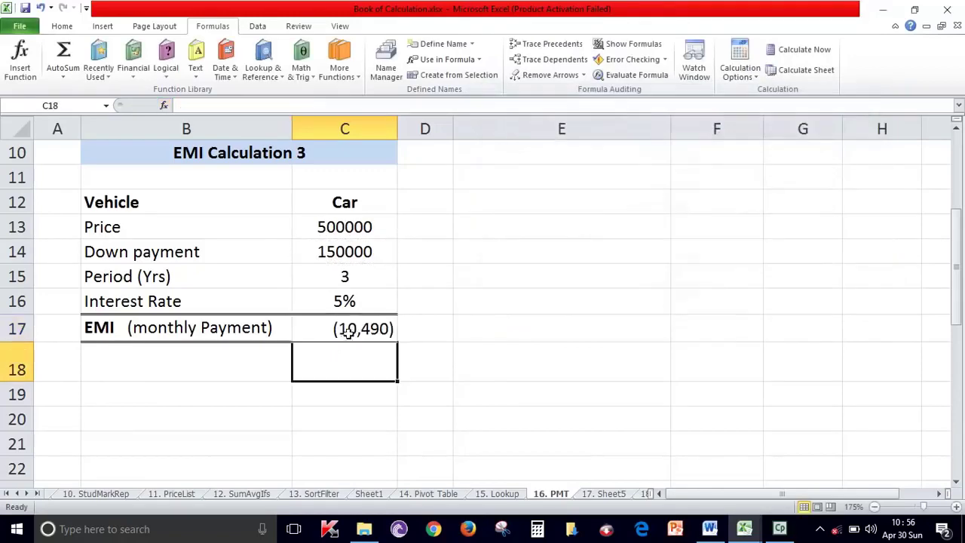
click(352, 329)
scroll(385, 355, up, 3)
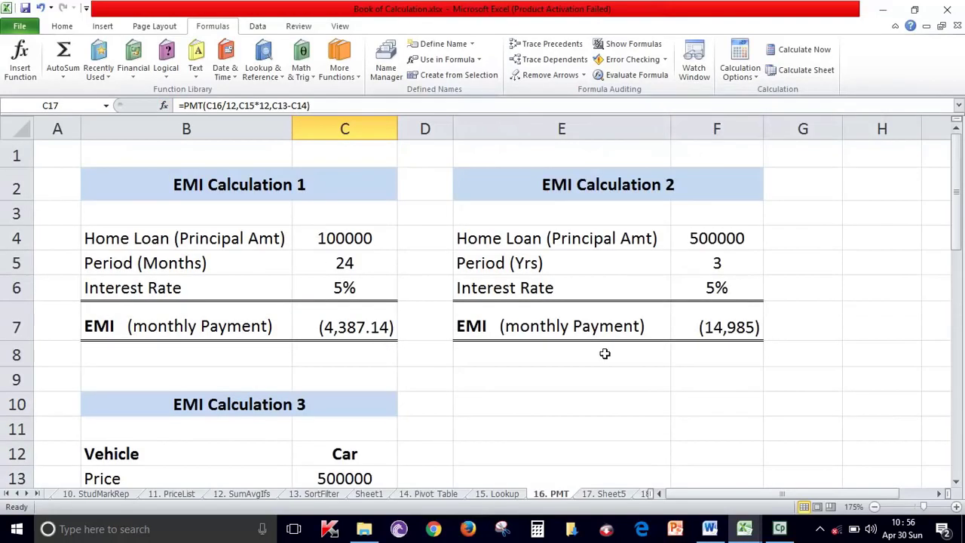
scroll(605, 355, down, 1)
click(620, 388)
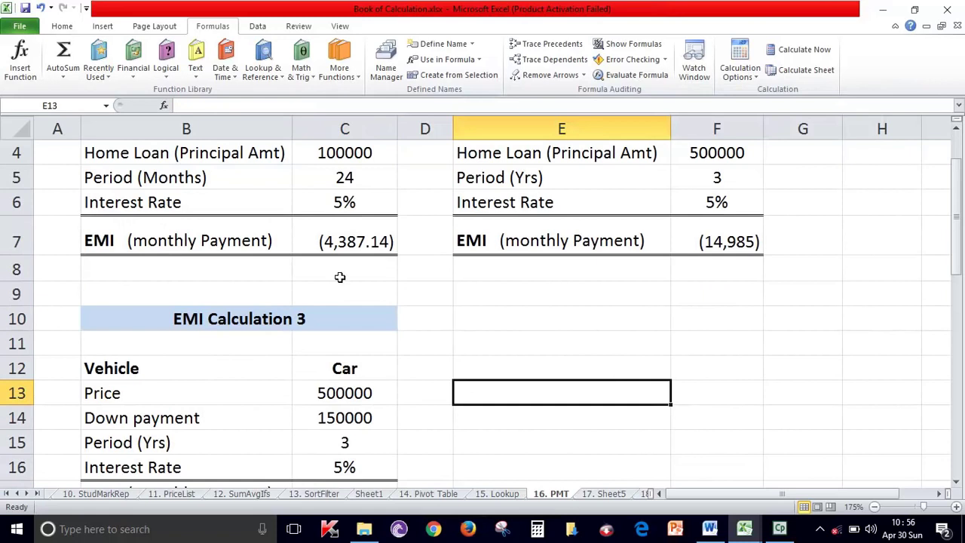
click(362, 246)
scroll(443, 288, up, 1)
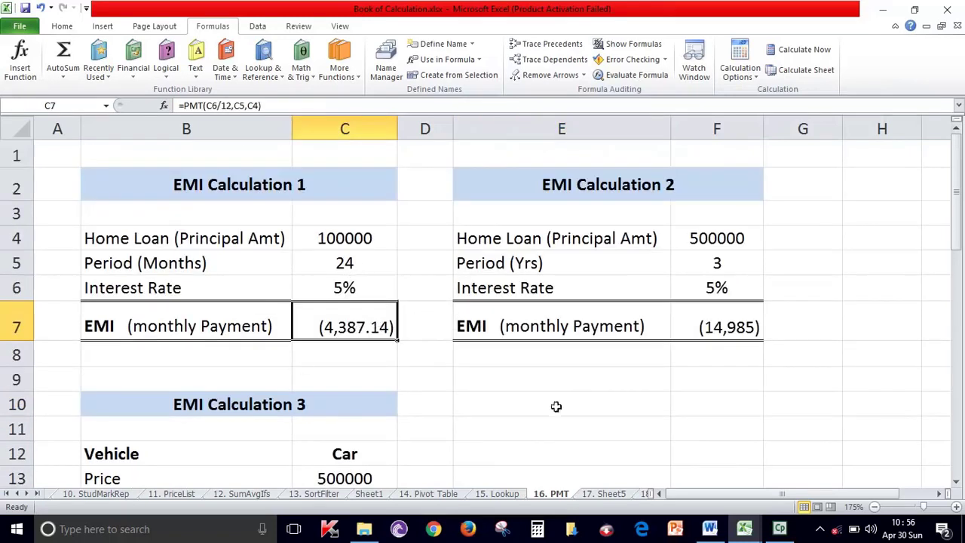
click(608, 414)
text(=)
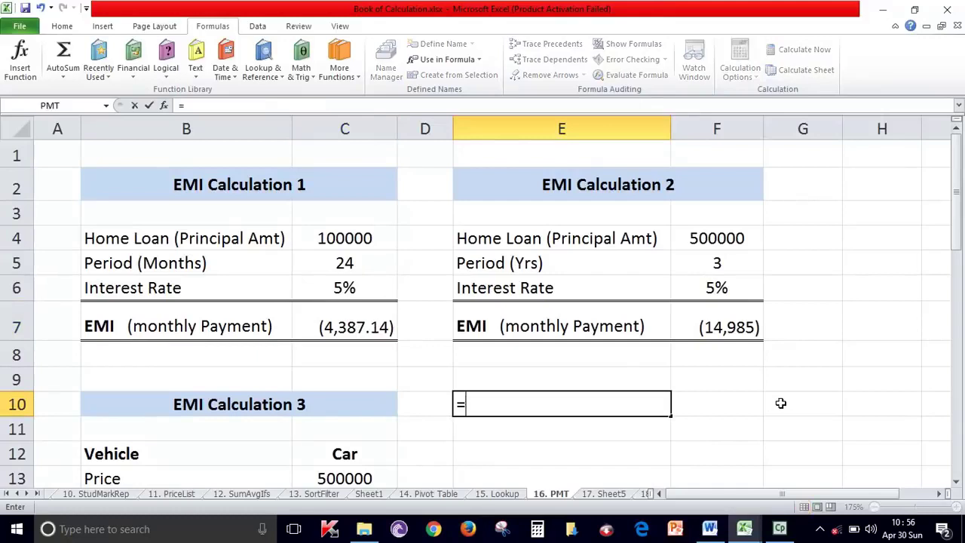
text(4387.14)
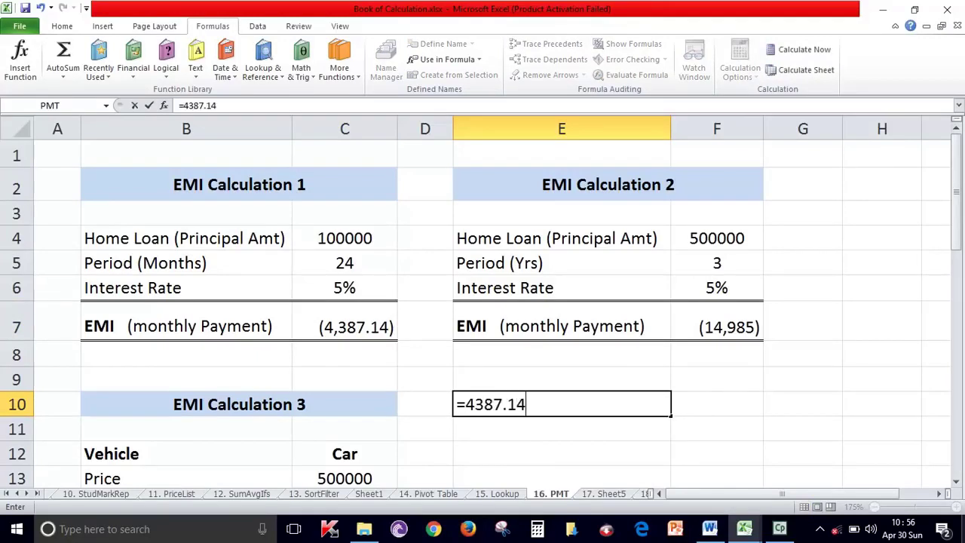
text(*24)
key(Return)
click(559, 406)
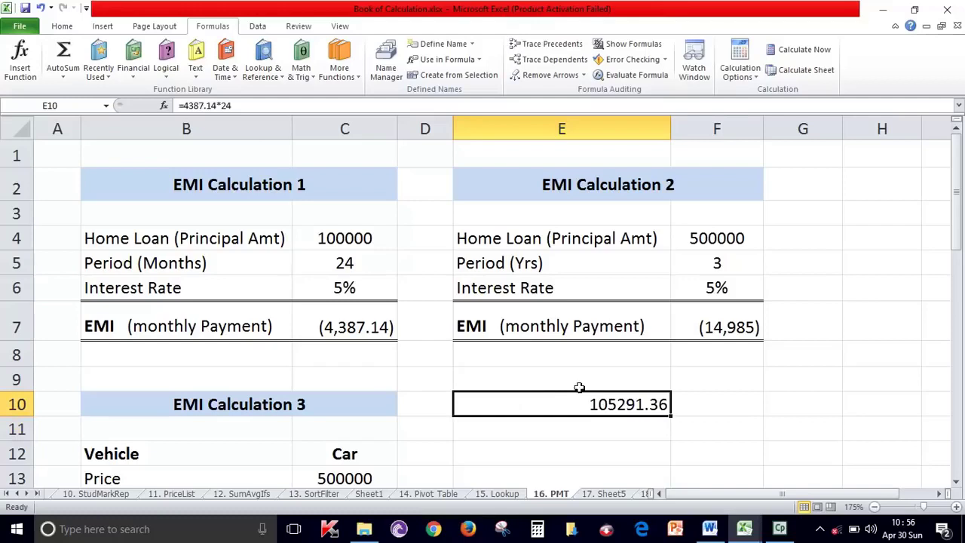
click(349, 240)
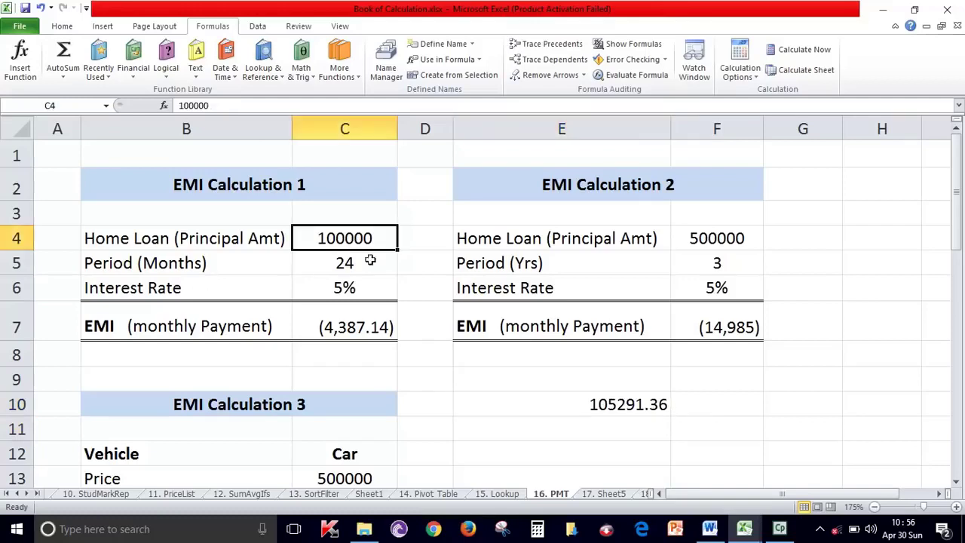
click(637, 405)
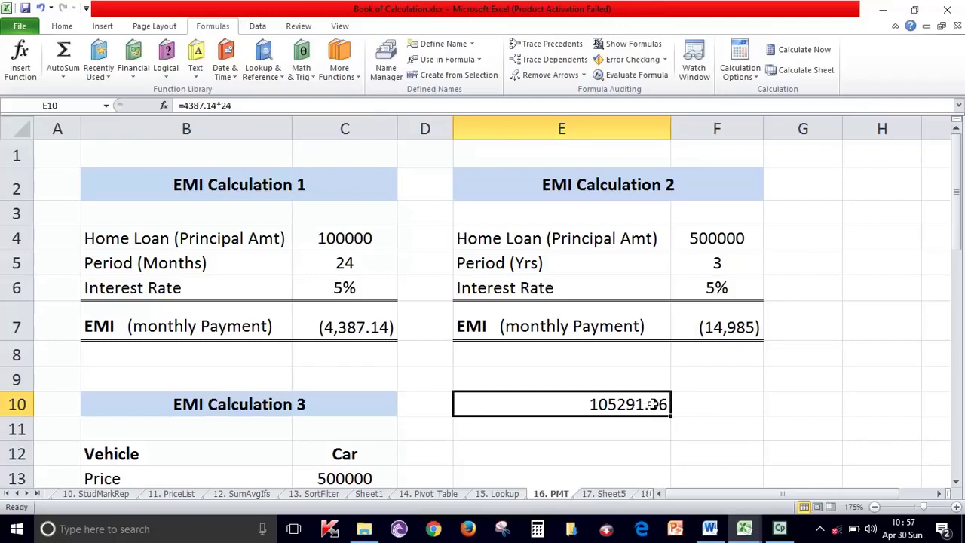
key(Delete)
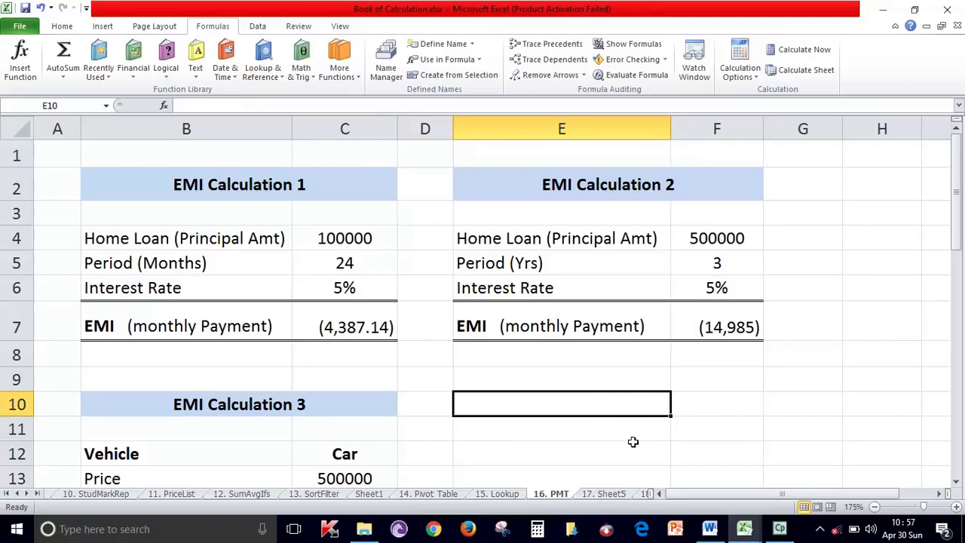
click(634, 446)
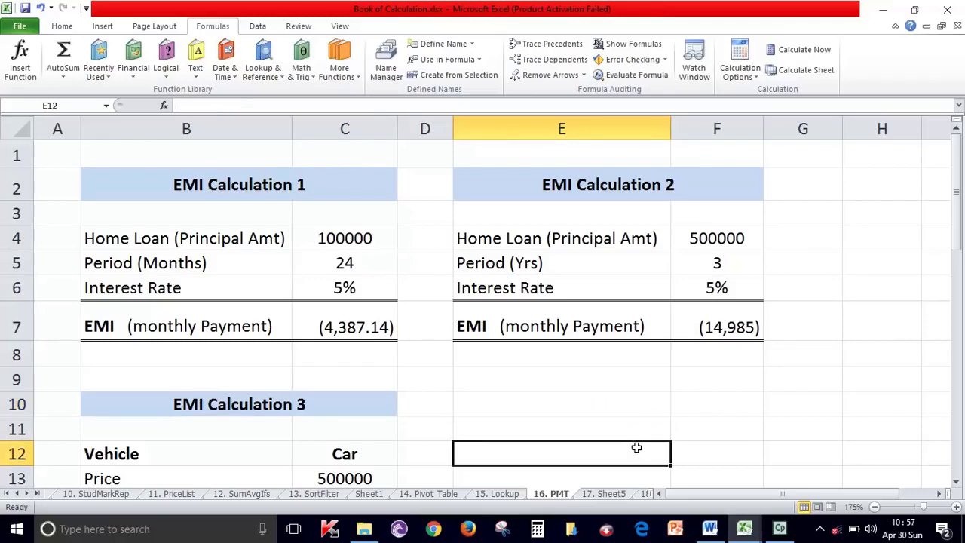
click(27, 493)
click(27, 493)
click(28, 493)
click(27, 493)
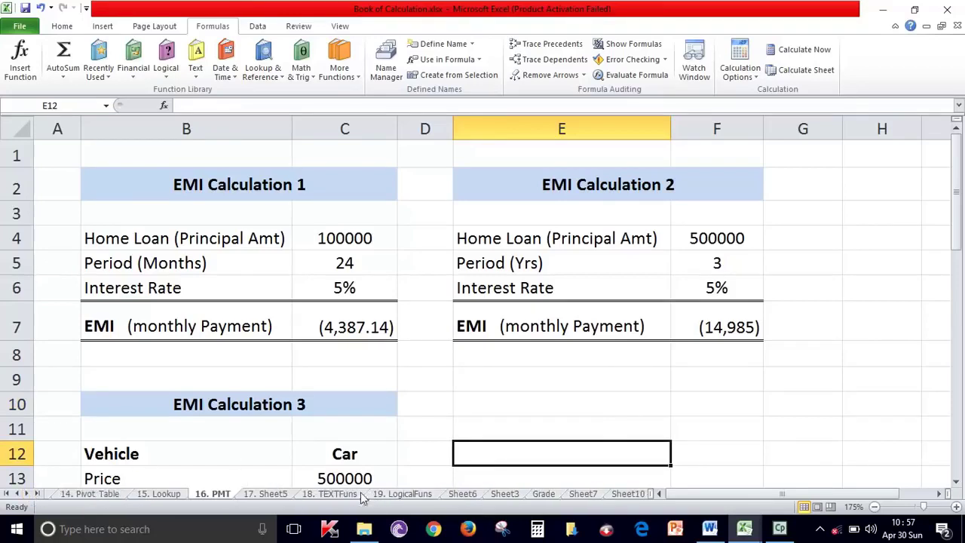
Step: Switch to the 18. TEXTFuns sheet after briefly revisiting the 17. Sheet5 subtotal sheet
click(325, 496)
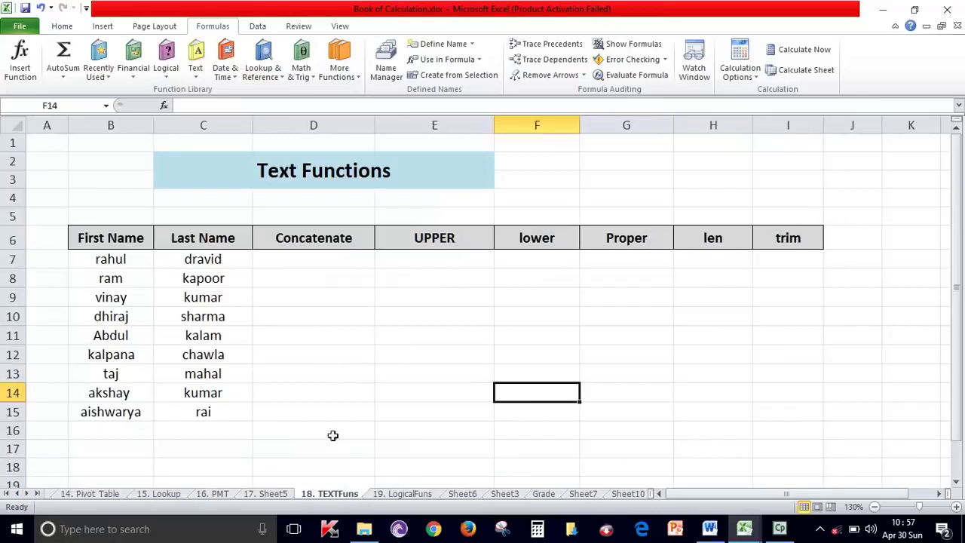
click(285, 496)
click(406, 349)
click(328, 495)
Step: Review the Concatenate, UPPER, lower, Proper, len and trim column headings
click(282, 237)
click(439, 232)
click(568, 240)
click(626, 237)
click(726, 237)
click(818, 240)
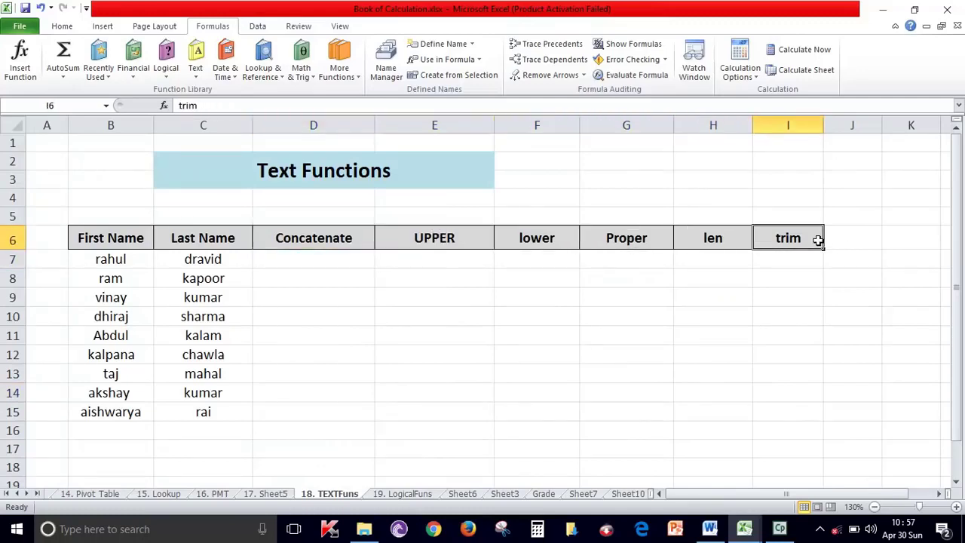
drag(819, 239, 271, 252)
click(370, 335)
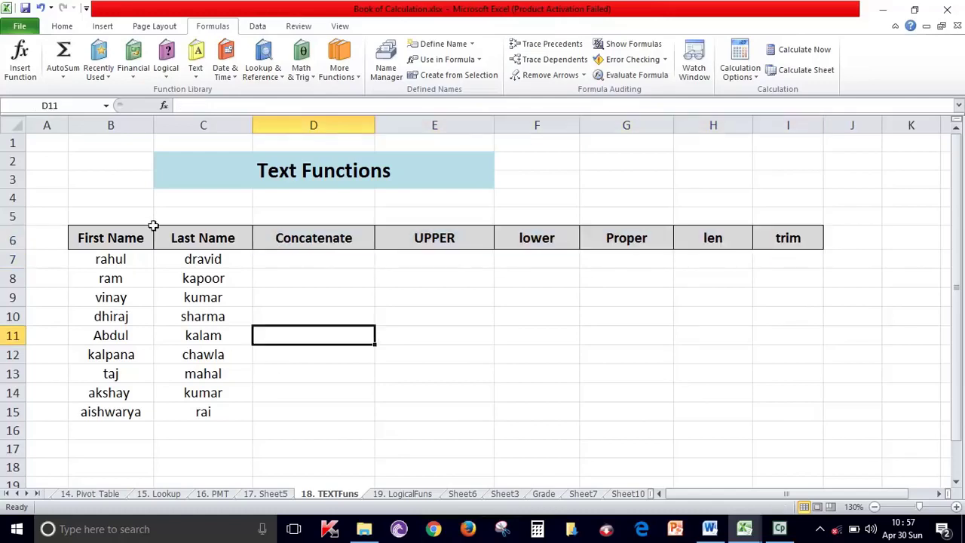
Step: Select the first names in B7:B15 and the last names in C7:C15
drag(124, 264, 138, 408)
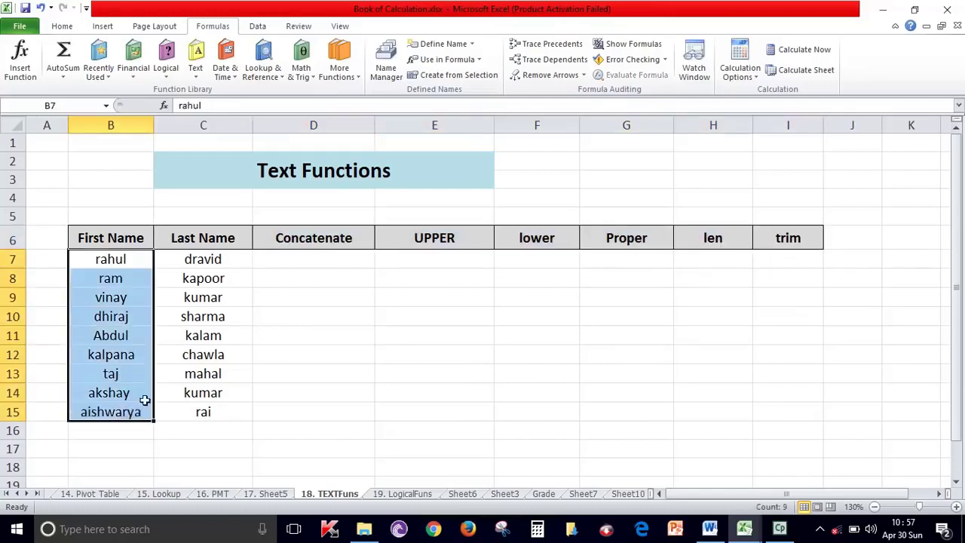
drag(236, 262, 208, 411)
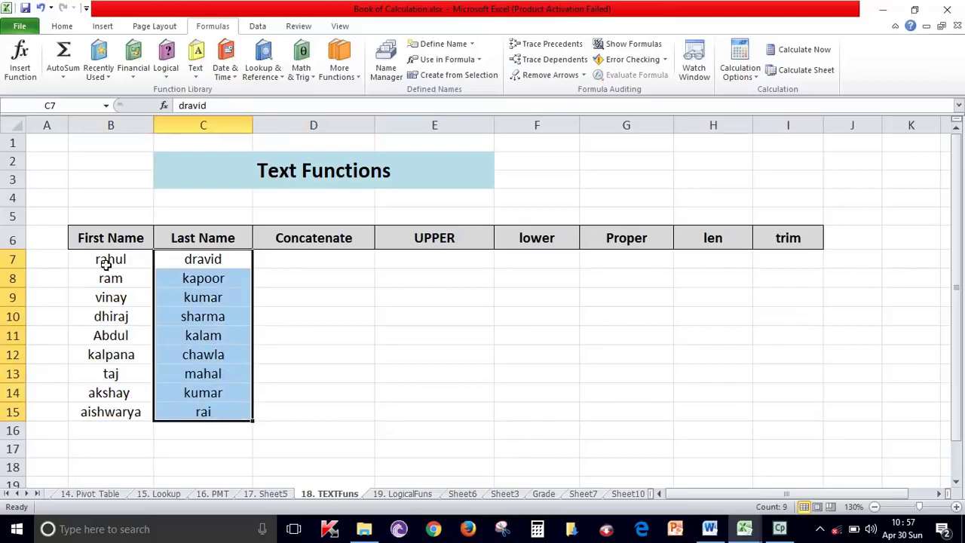
drag(107, 258, 103, 394)
drag(189, 259, 195, 407)
Step: Widen Concatenate column D and begin editing D7 to join B7 and C7
drag(375, 125, 393, 125)
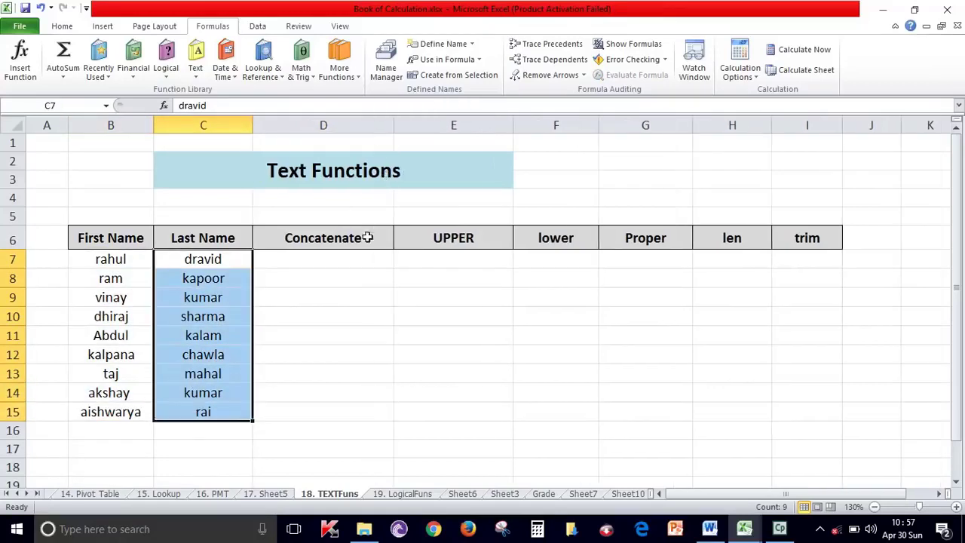
click(347, 264)
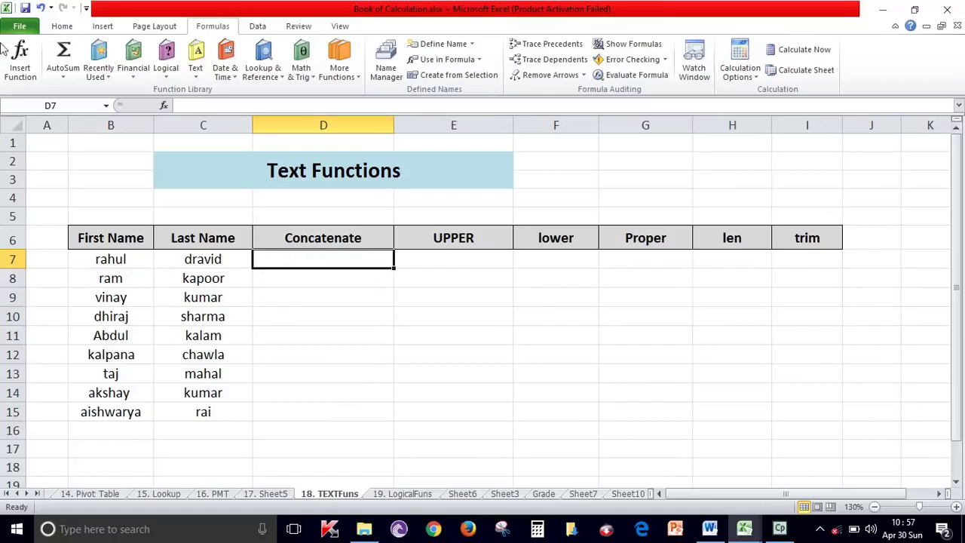
click(171, 367)
click(111, 259)
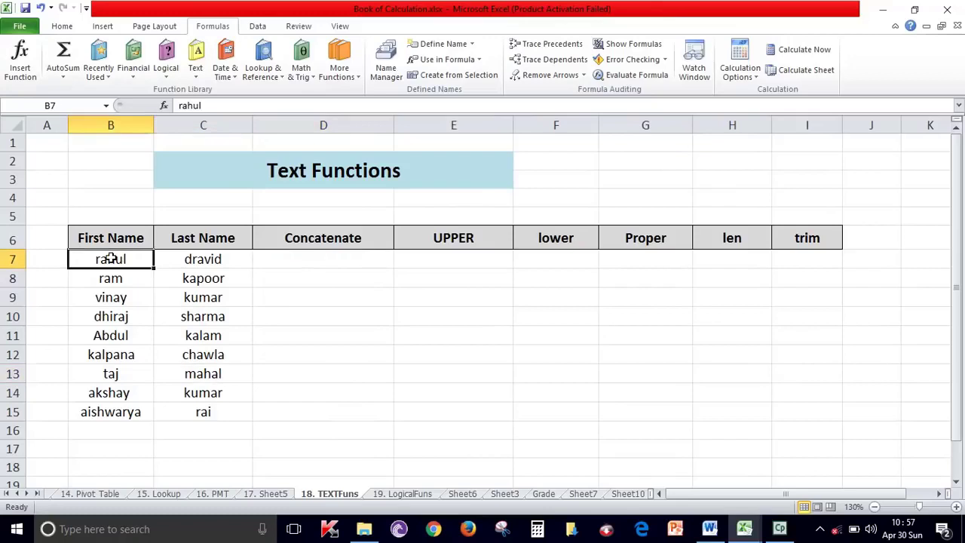
click(215, 262)
drag(114, 260, 185, 259)
double_click(317, 254)
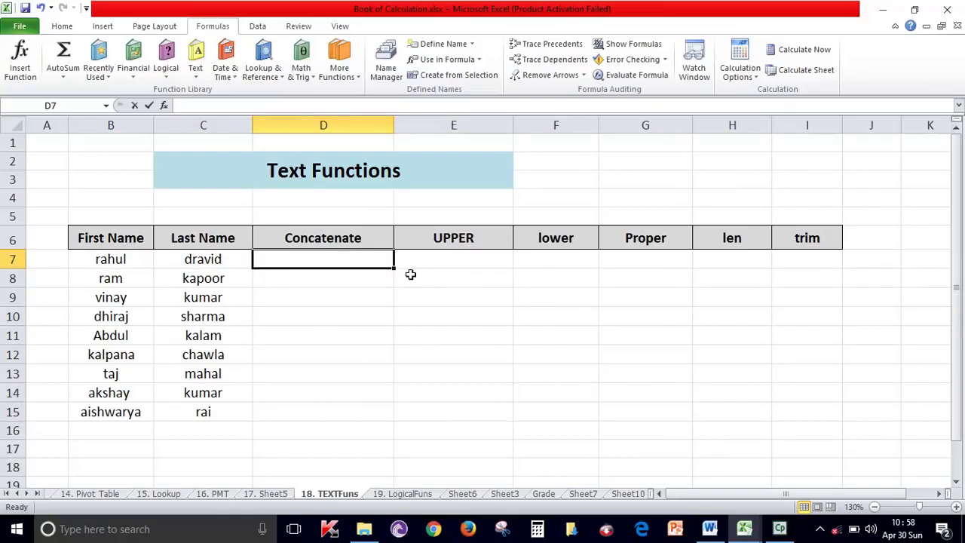
Step: Enter =CONCATENATE(B7,C7) in D7 and fill it down through D15
text(=concatenate)
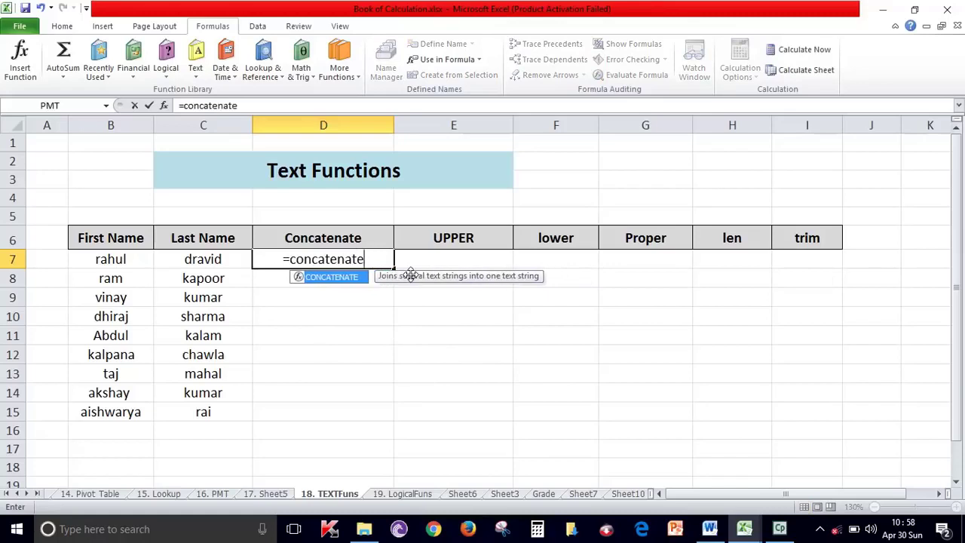
text(()
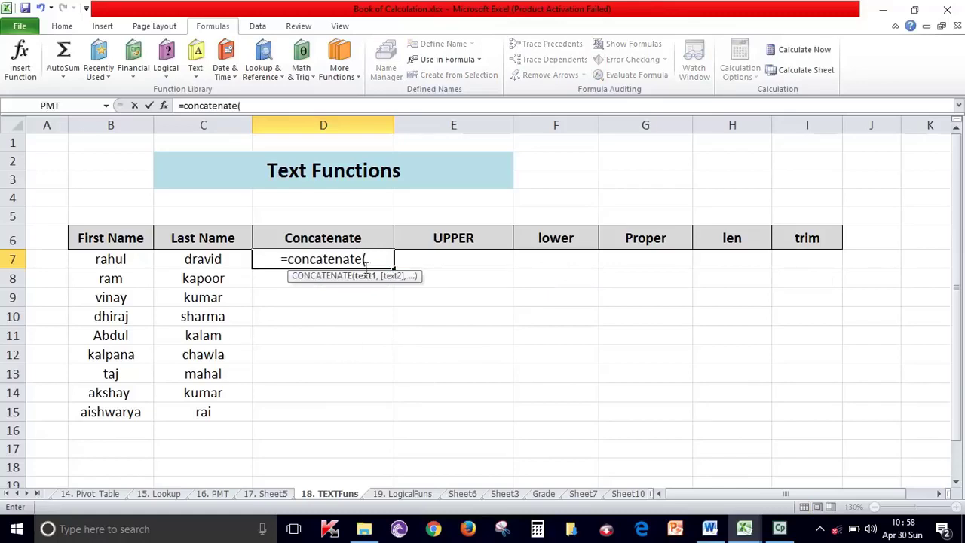
click(133, 261)
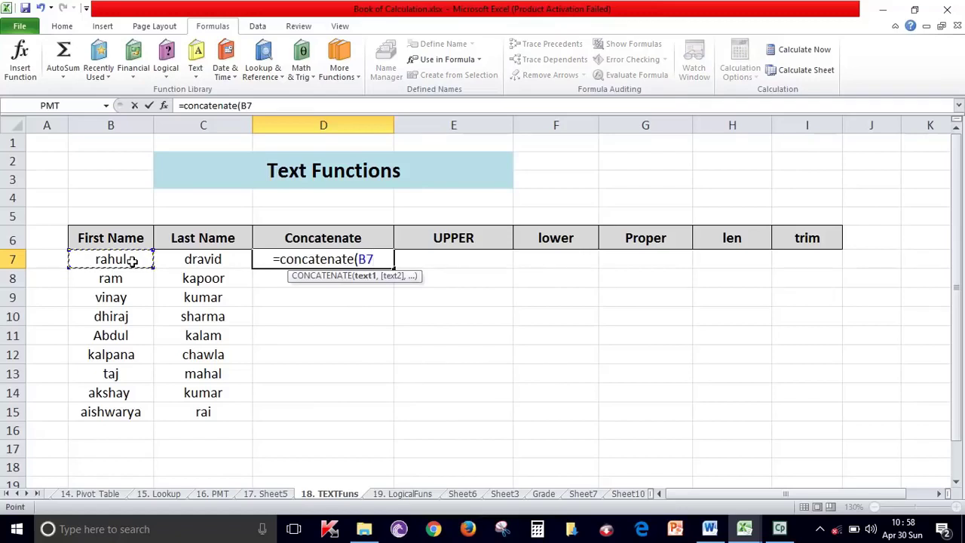
text(,)
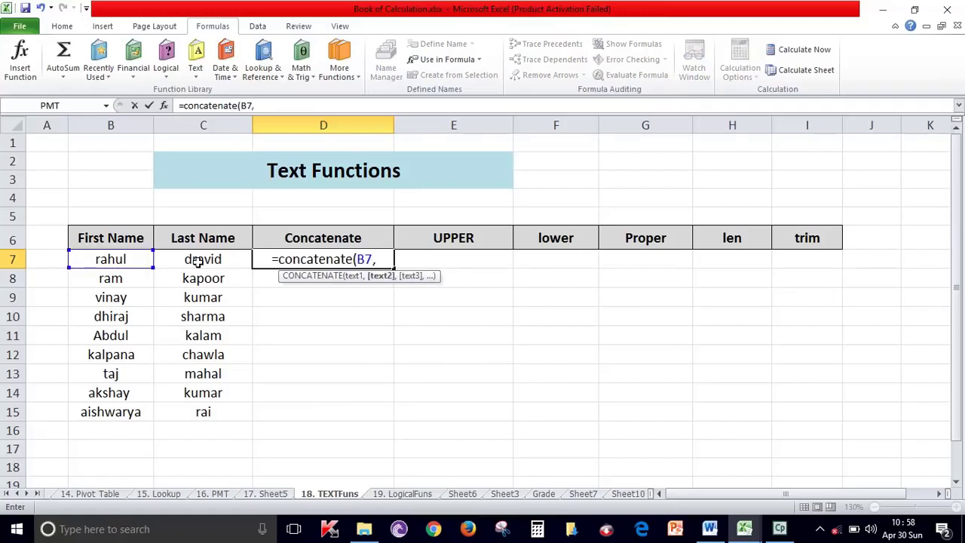
click(196, 261)
text(,)
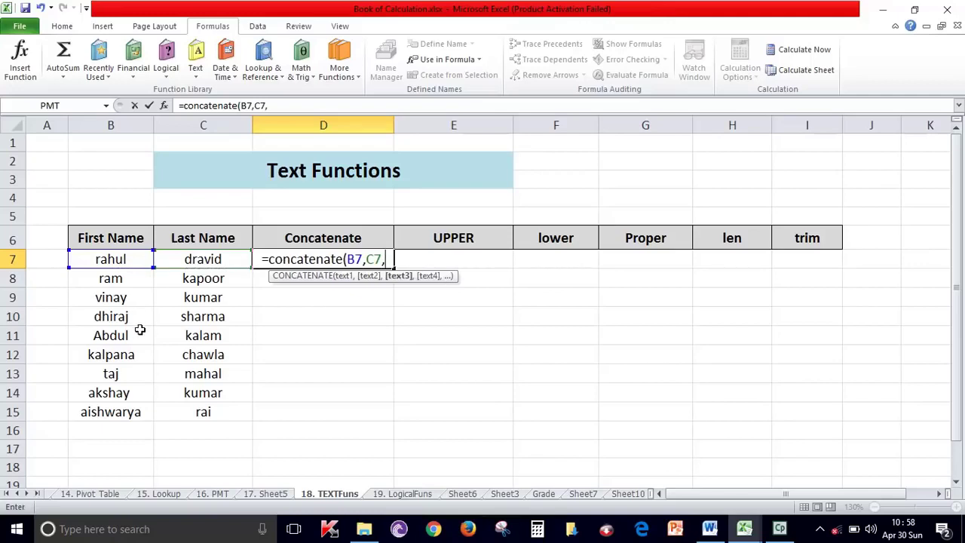
key(BackSpace)
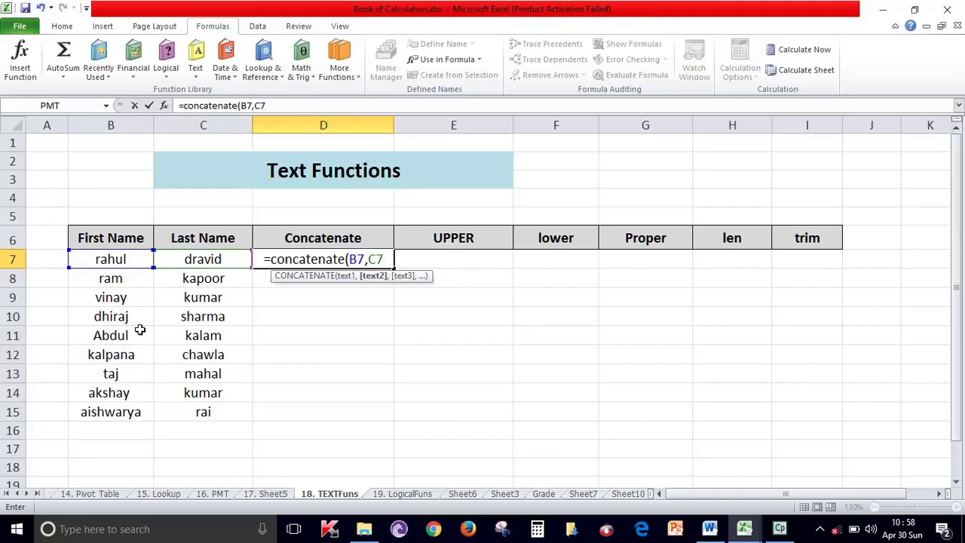
text())
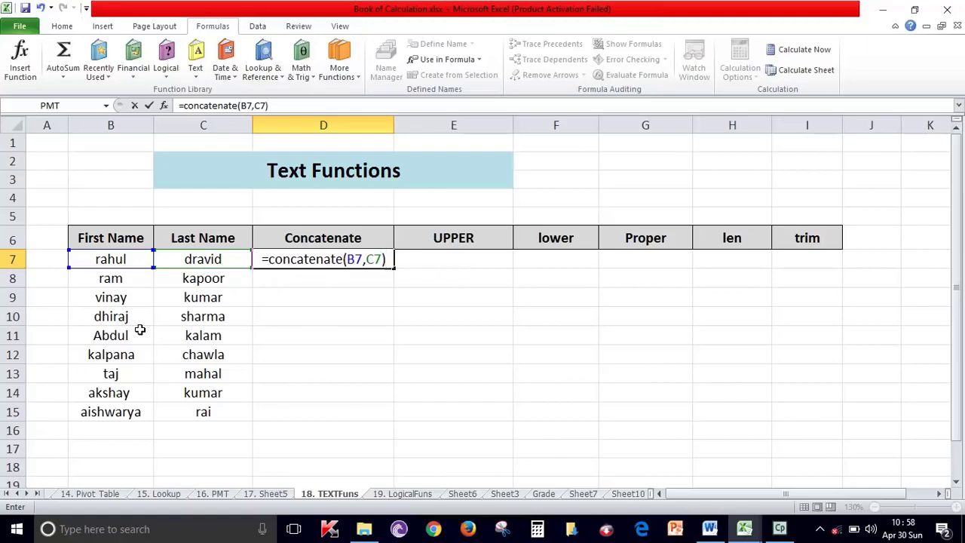
key(Return)
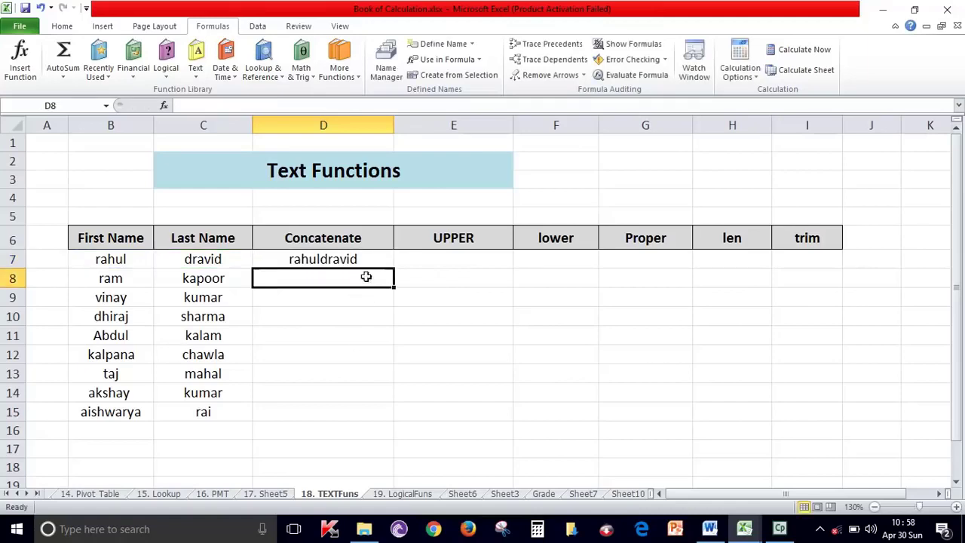
click(364, 264)
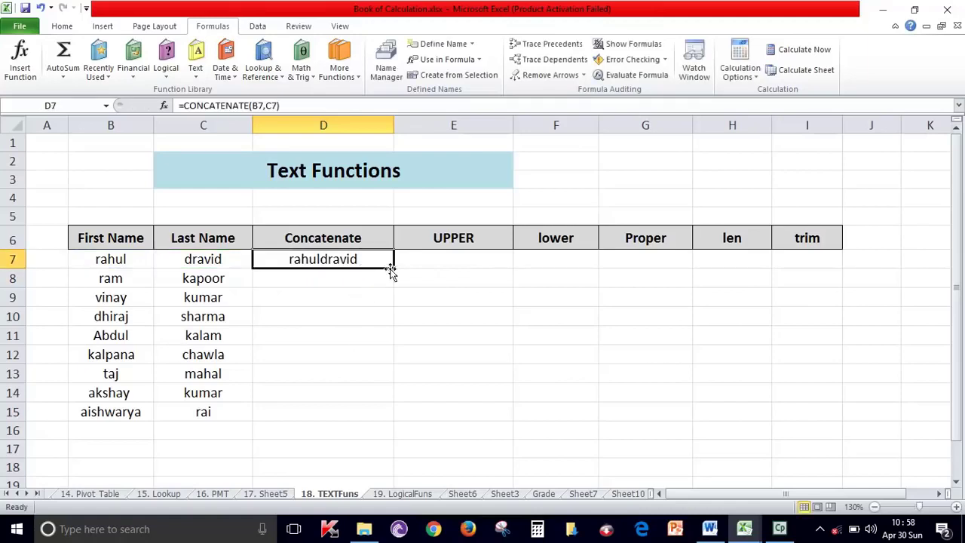
drag(393, 268, 379, 416)
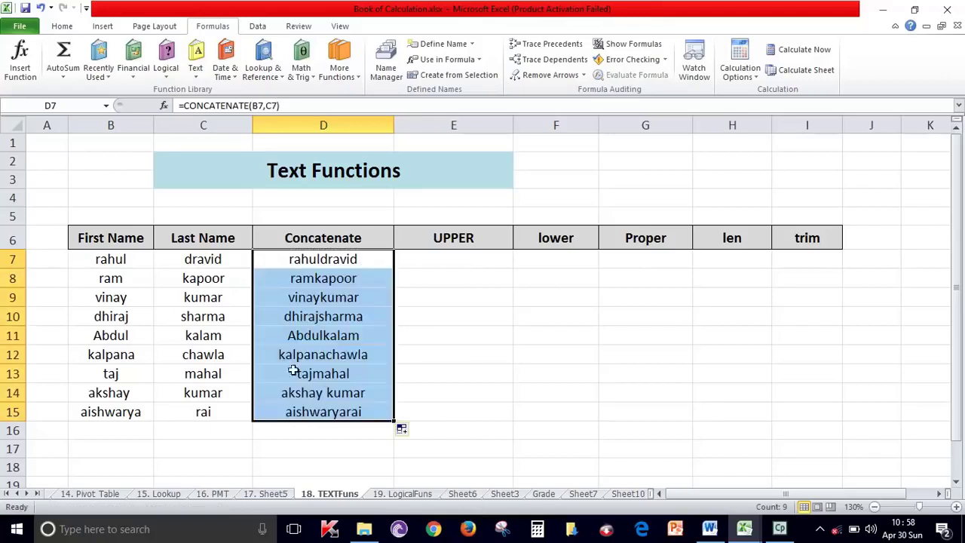
click(434, 353)
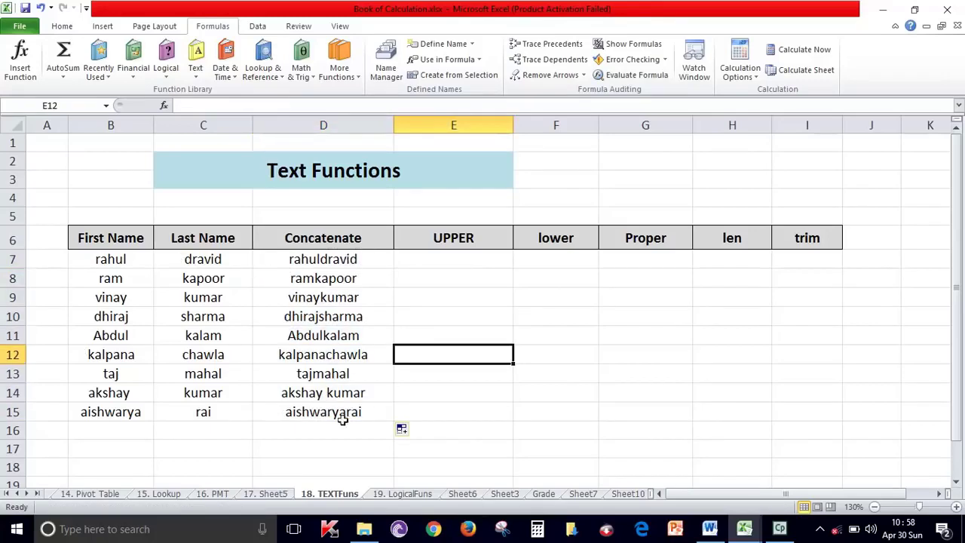
drag(345, 261, 334, 405)
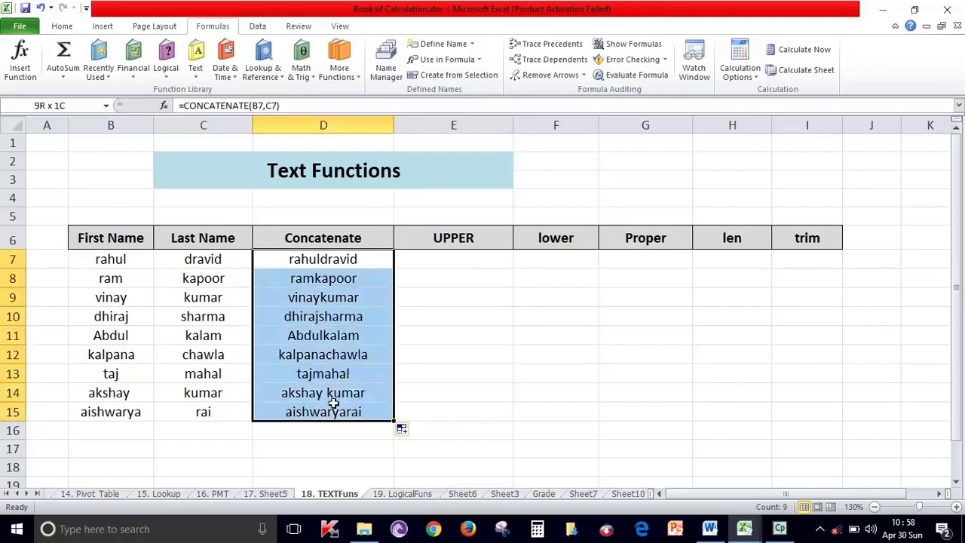
Step: Clear D7:D15 and enter =CONCATENATE(B7," ",C7) in D7 to join names with a space
key(Delete)
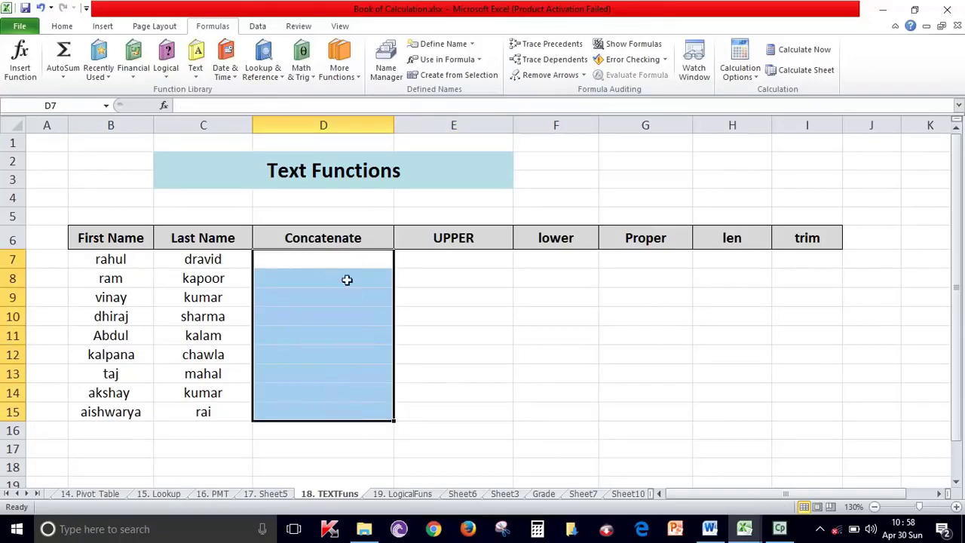
click(359, 260)
text(=)
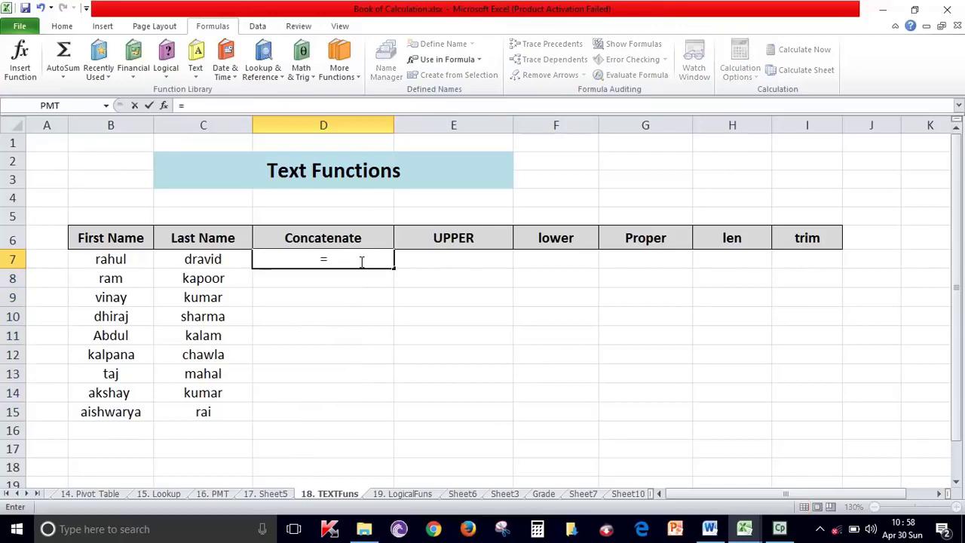
text(con)
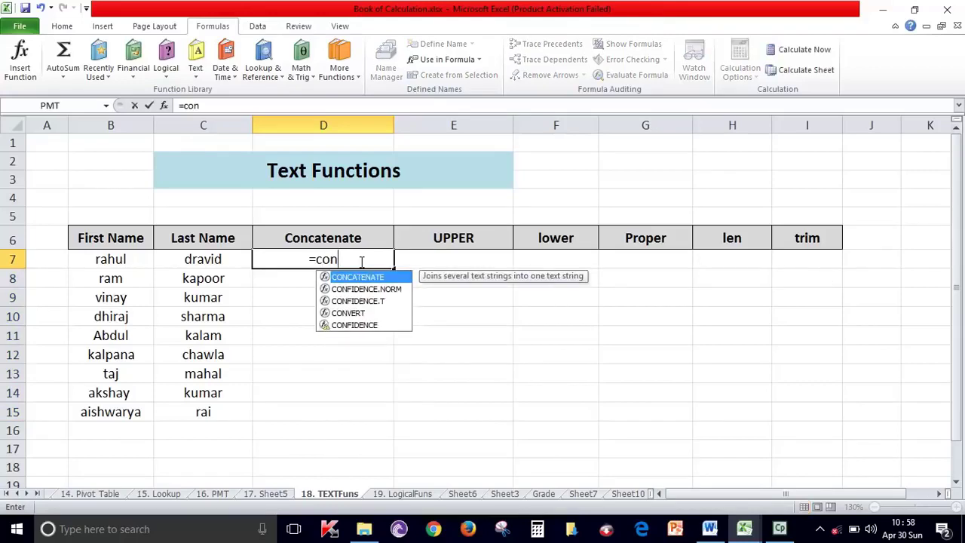
key(Tab)
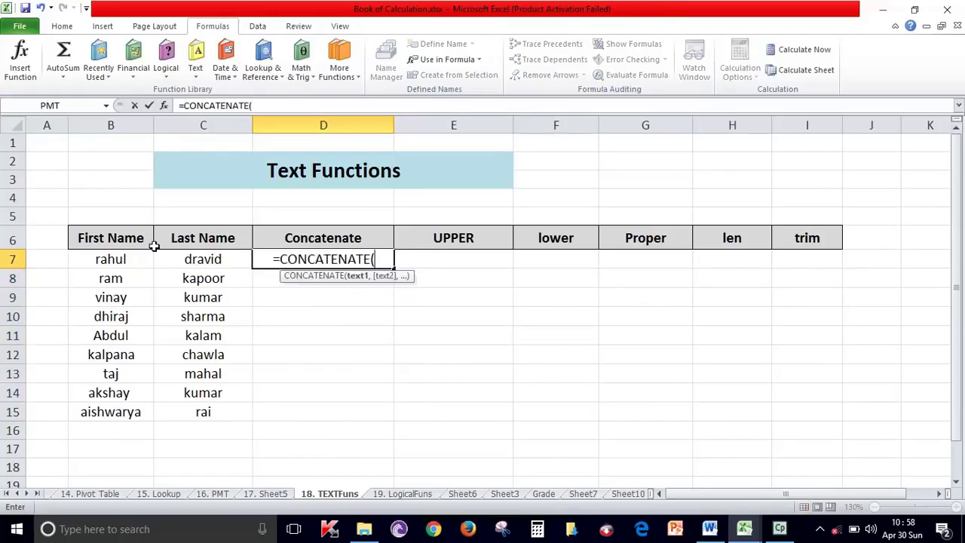
click(134, 256)
text(,)
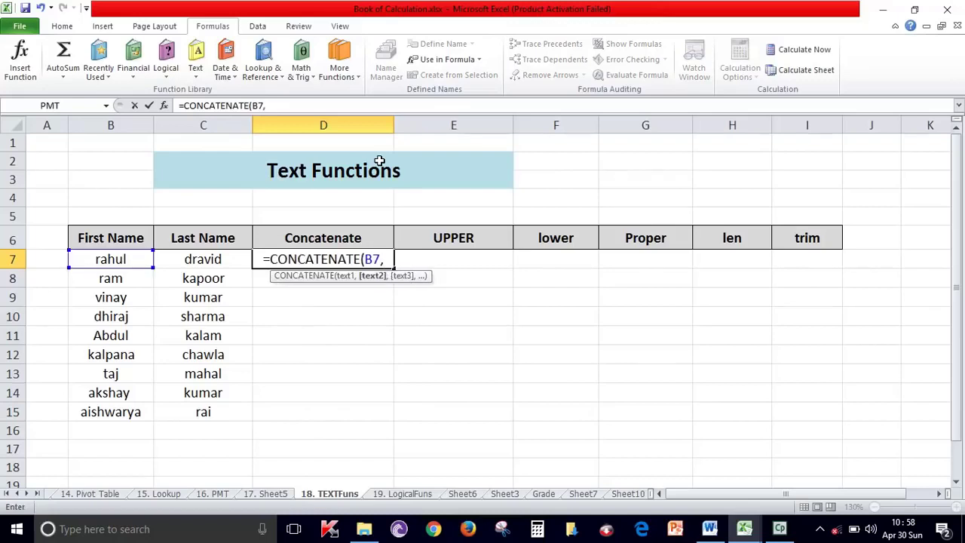
text(")
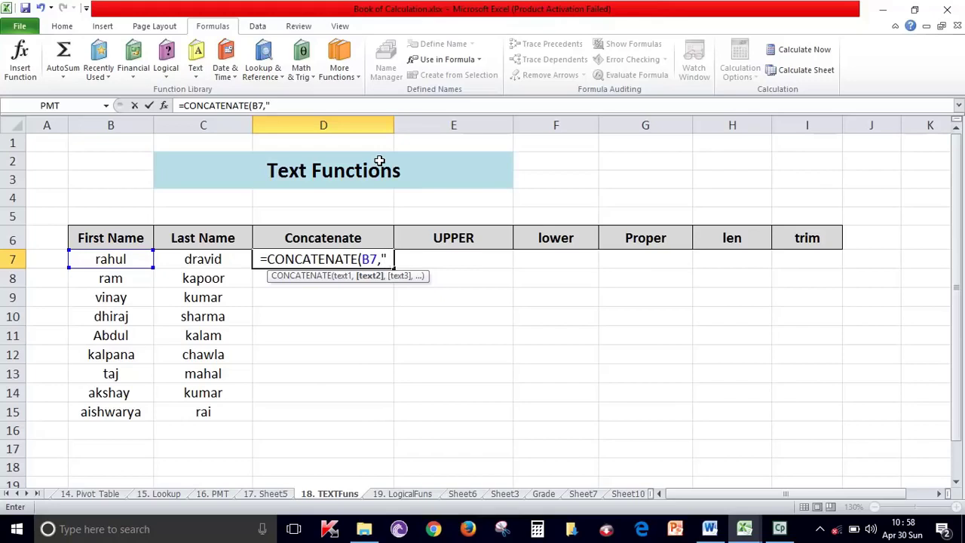
text(")
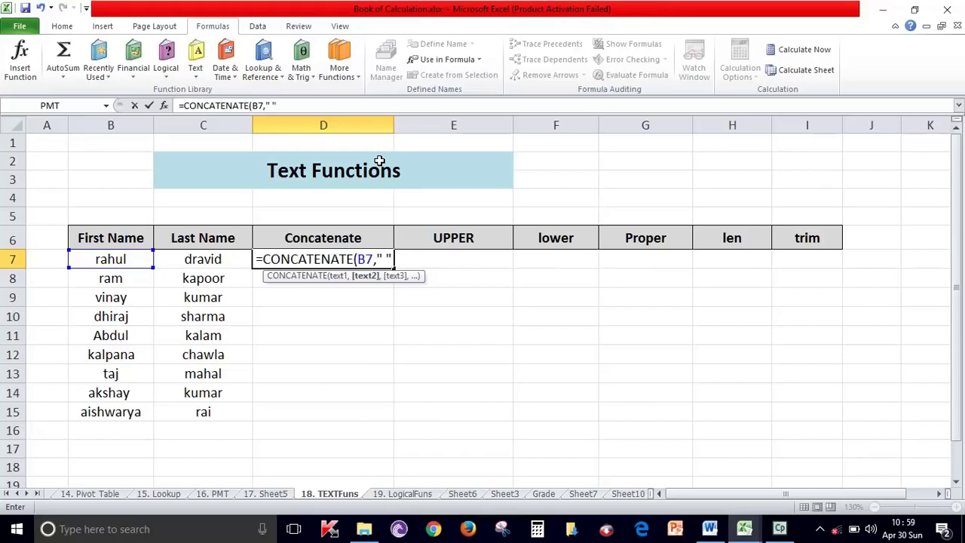
text(,)
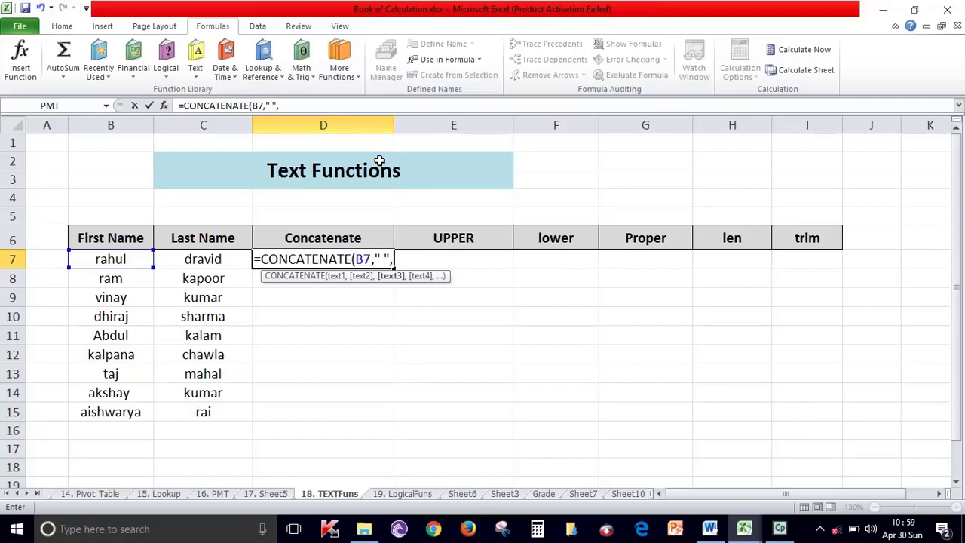
click(203, 260)
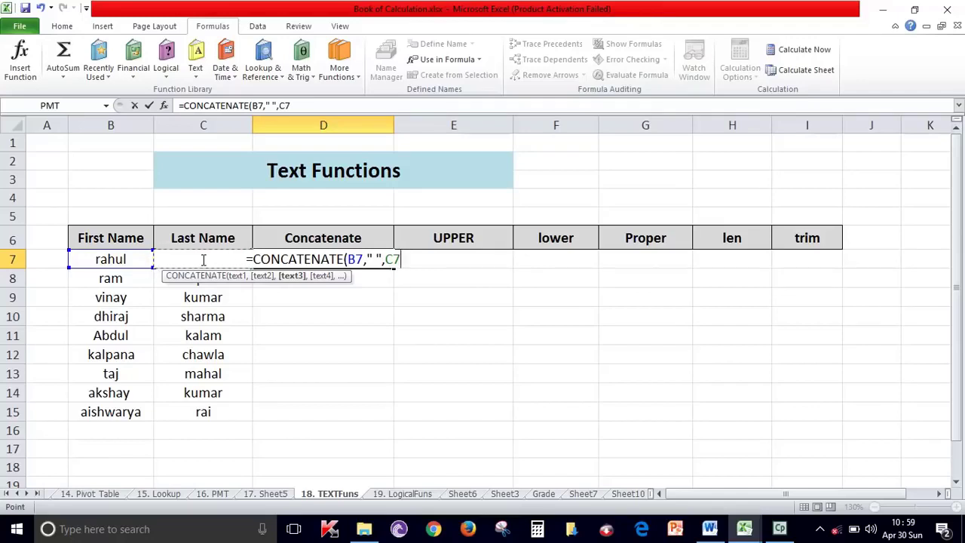
text())
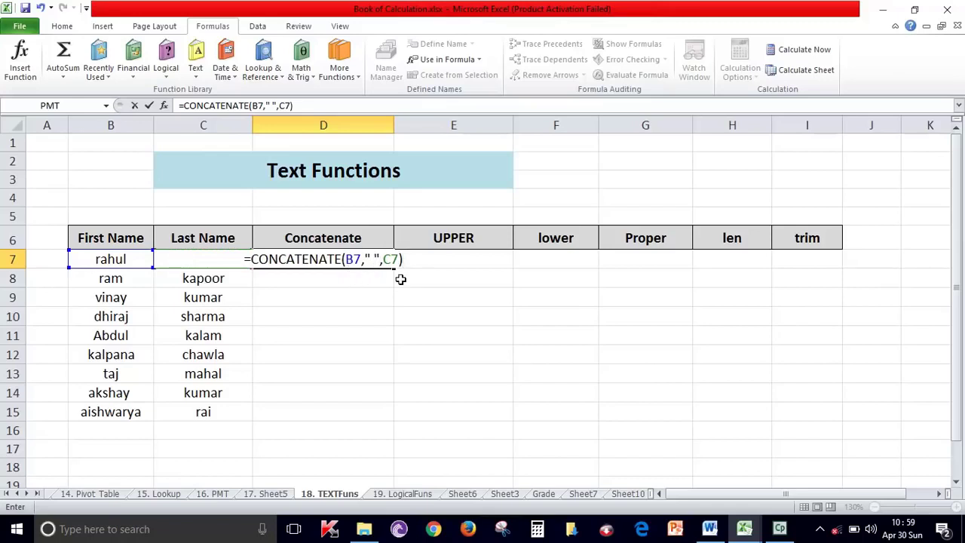
key(Return)
Step: Fill the CONCATENATE formula from D7 down through D15
click(351, 258)
drag(394, 268, 397, 416)
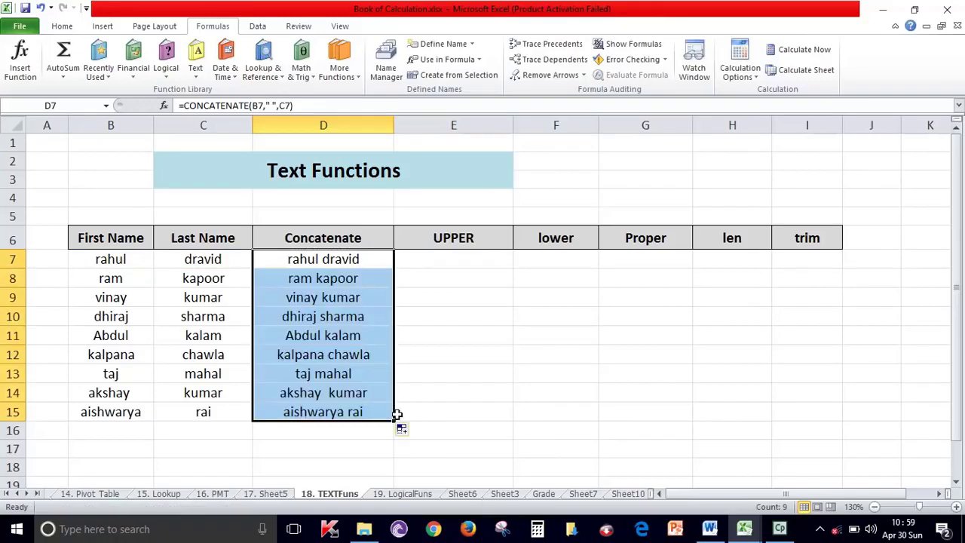
click(457, 261)
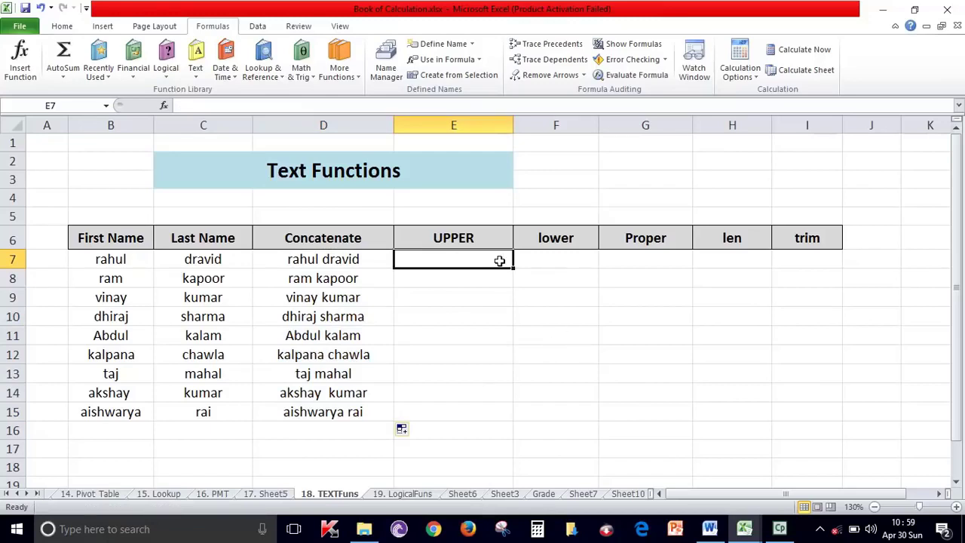
Step: Enter =UPPER(D7) in E7 to capitalise the joined name
drag(374, 259, 366, 416)
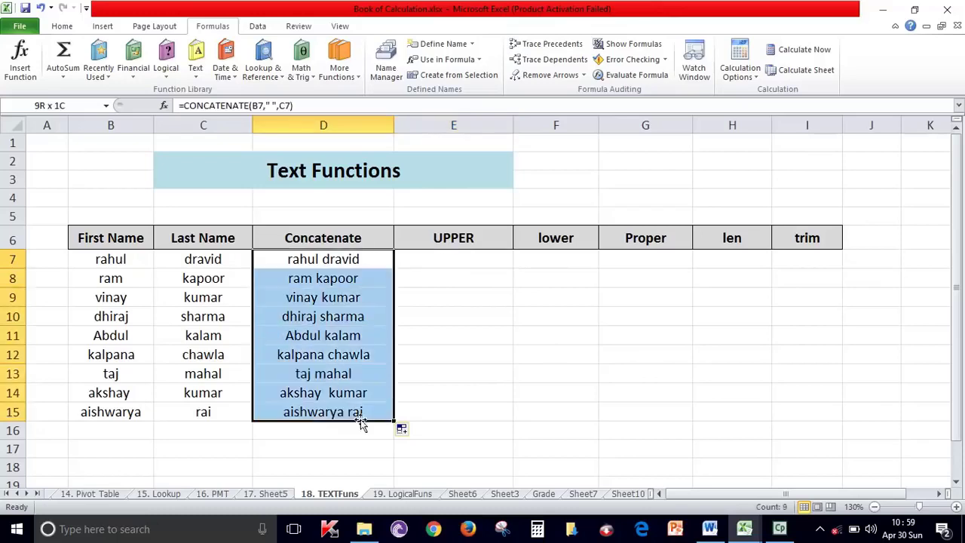
drag(435, 261, 436, 417)
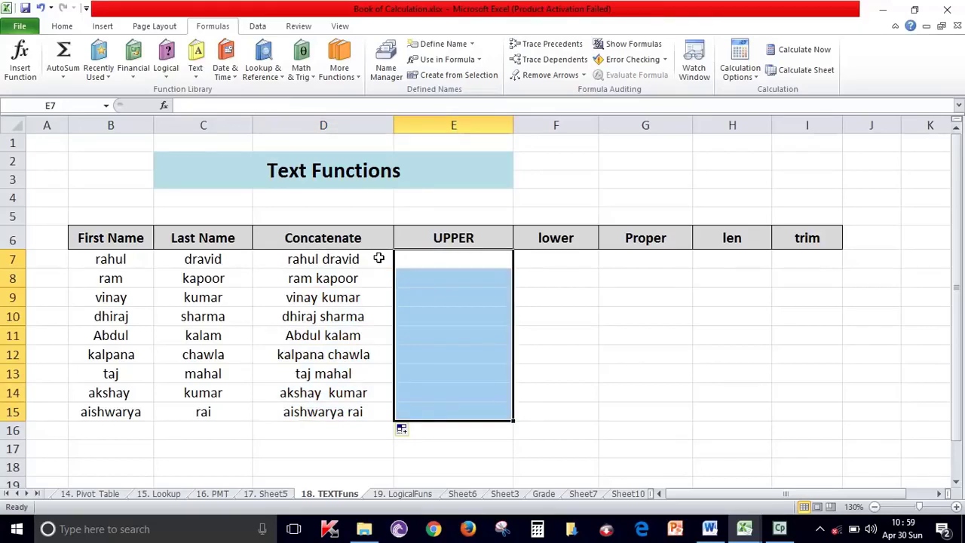
drag(378, 258, 386, 407)
click(458, 261)
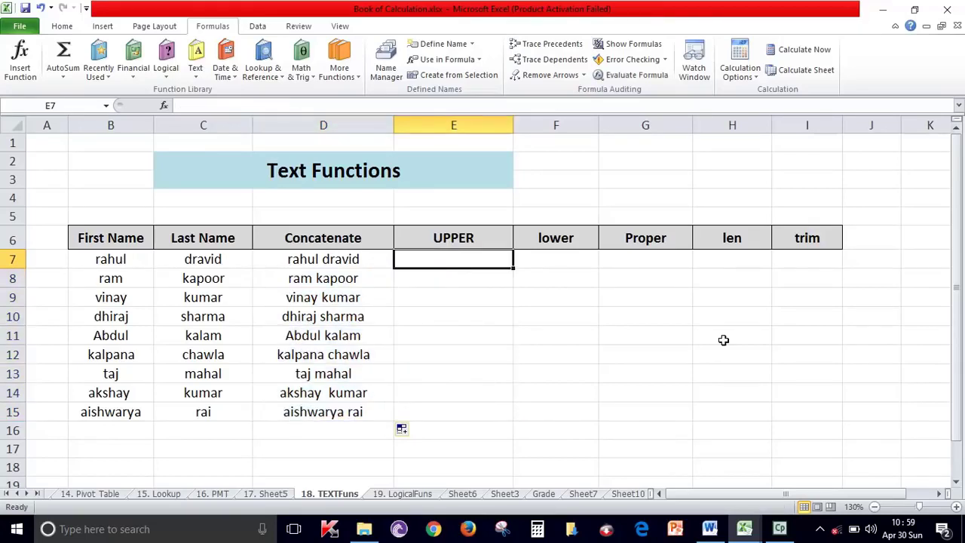
text(=upper)
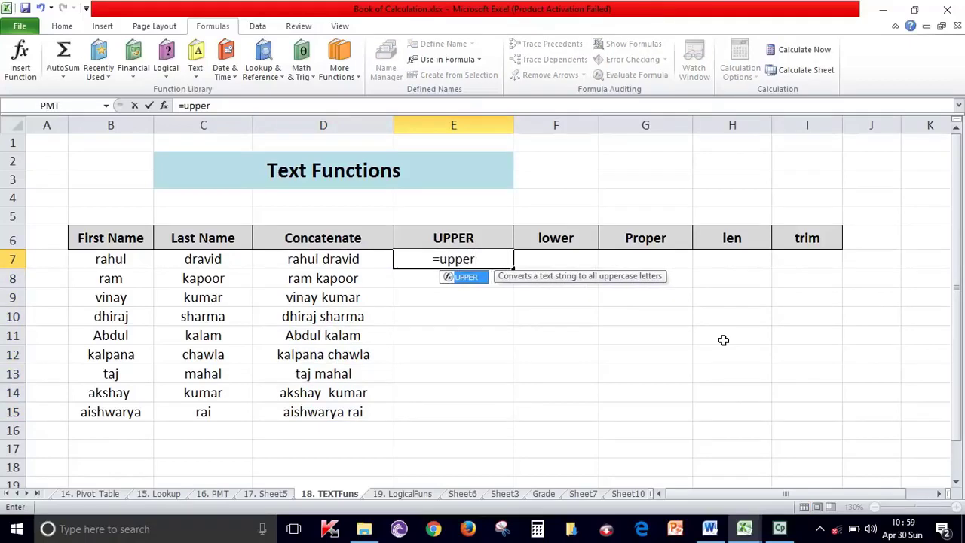
text(()
click(299, 259)
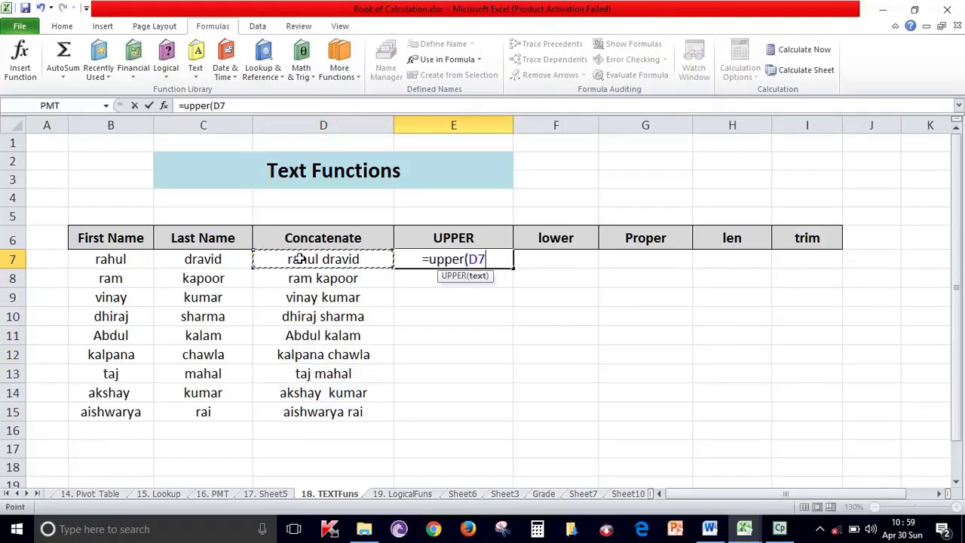
text())
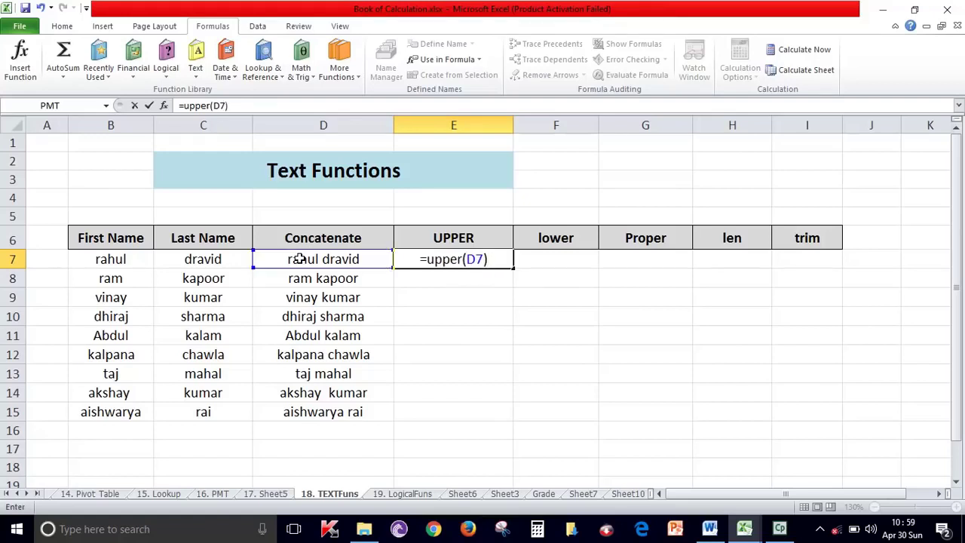
key(Return)
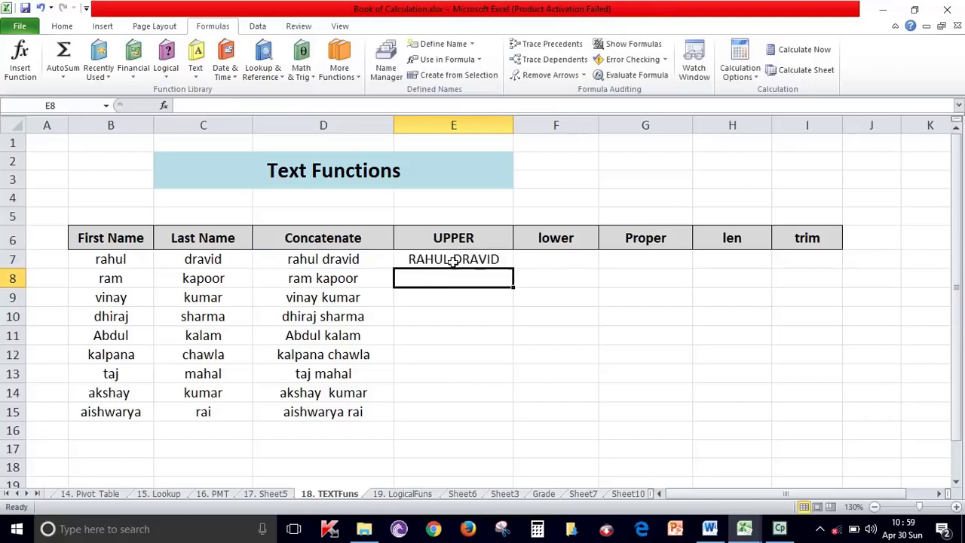
Step: Fill the UPPER formula down to E15, widen column E, and start =LOWER( in F7
click(448, 263)
drag(513, 269, 514, 420)
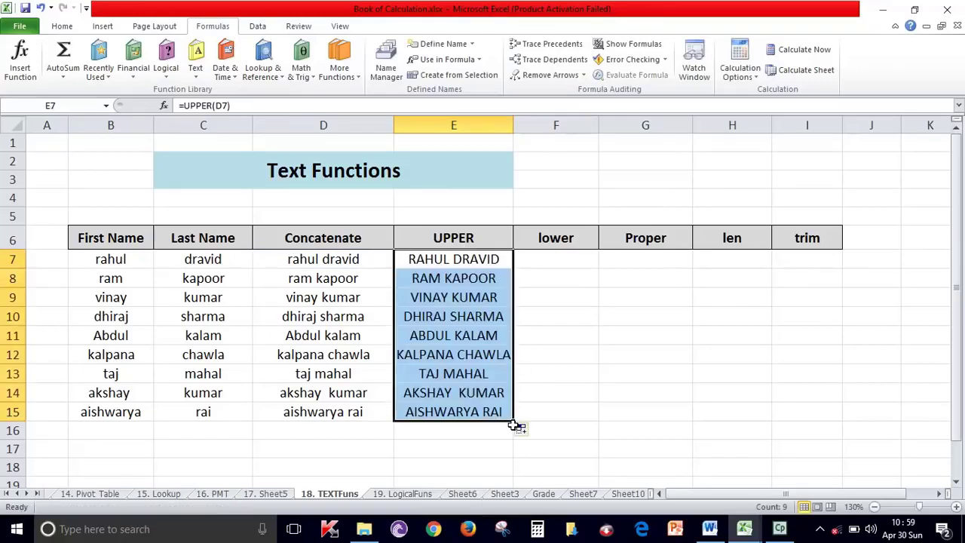
drag(514, 125, 526, 129)
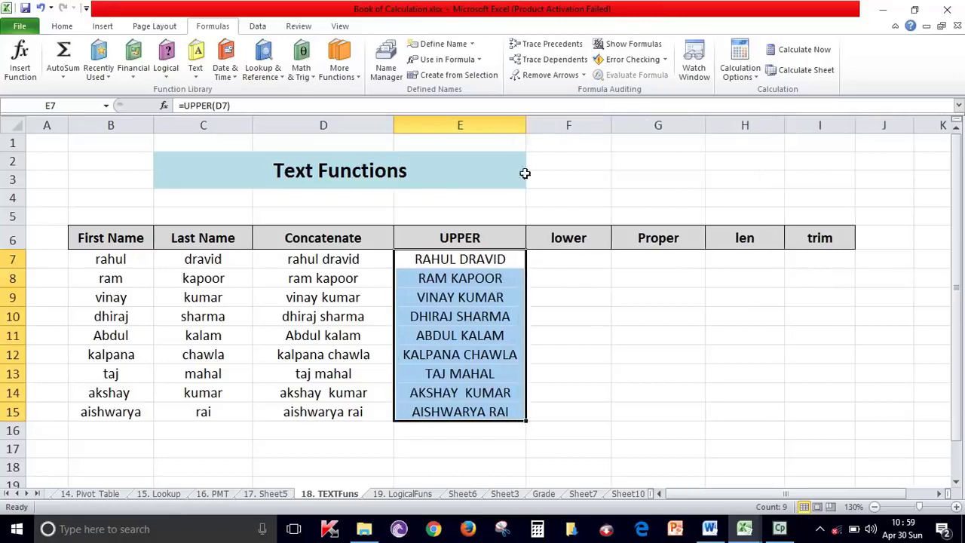
click(562, 264)
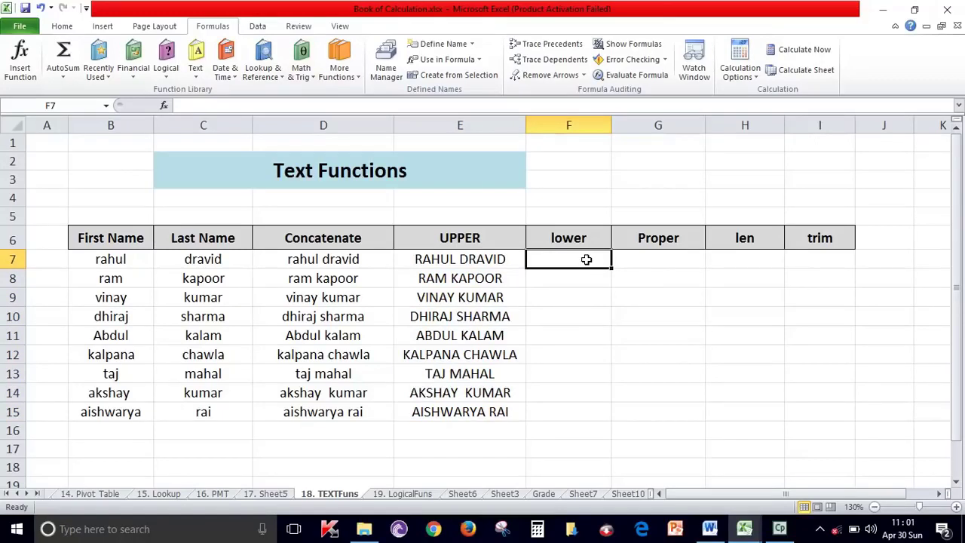
text(=)
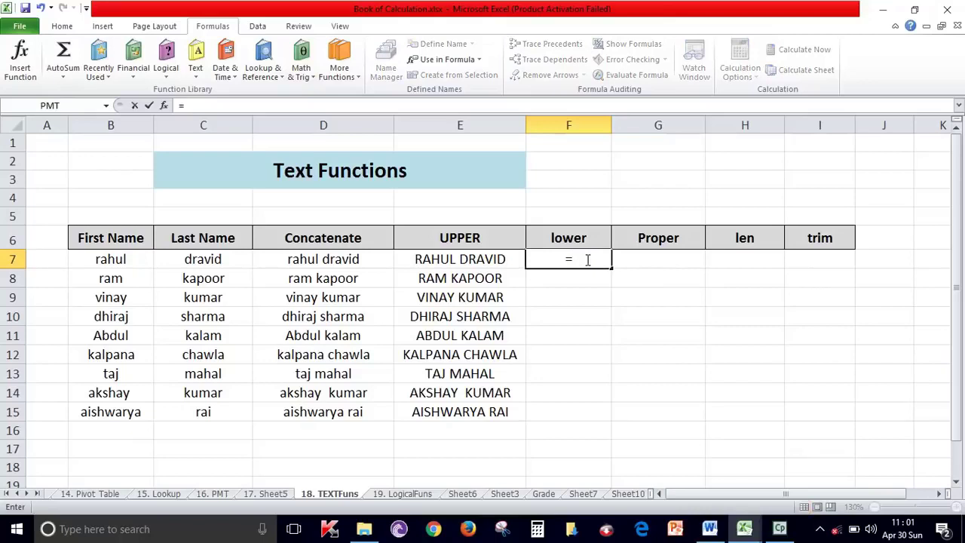
text(lower)
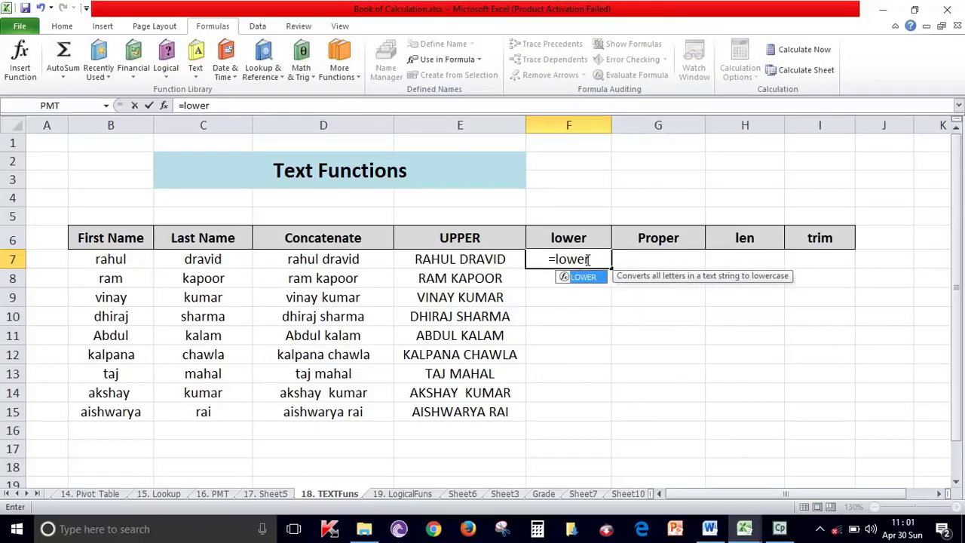
text(()
Step: Complete =LOWER(E7) in F7, fill it down to F15, and widen column F
click(494, 265)
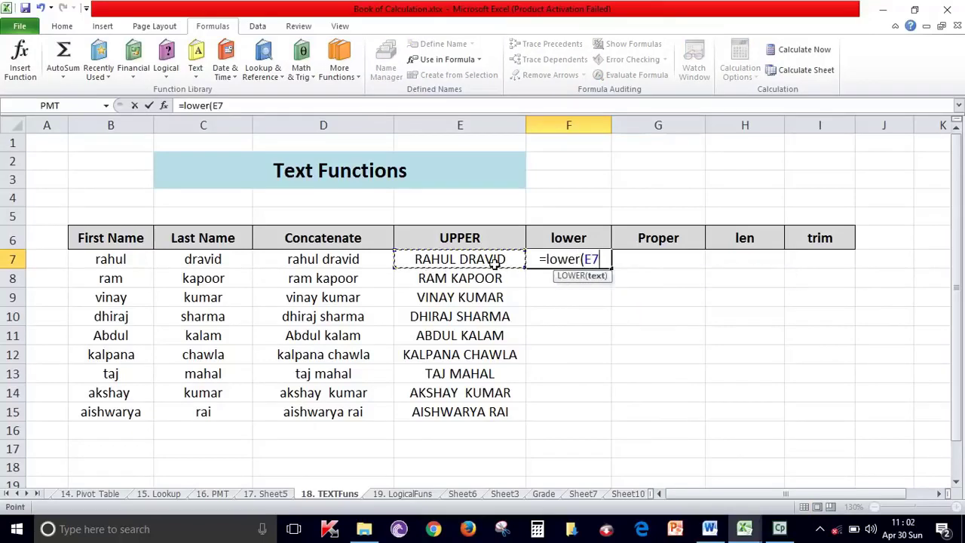
text())
key(Return)
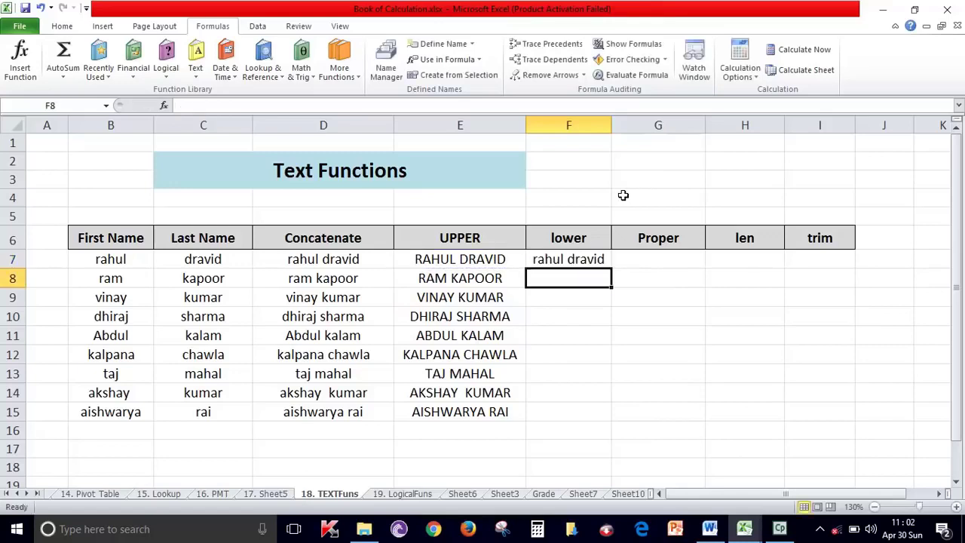
click(596, 263)
drag(611, 269, 603, 429)
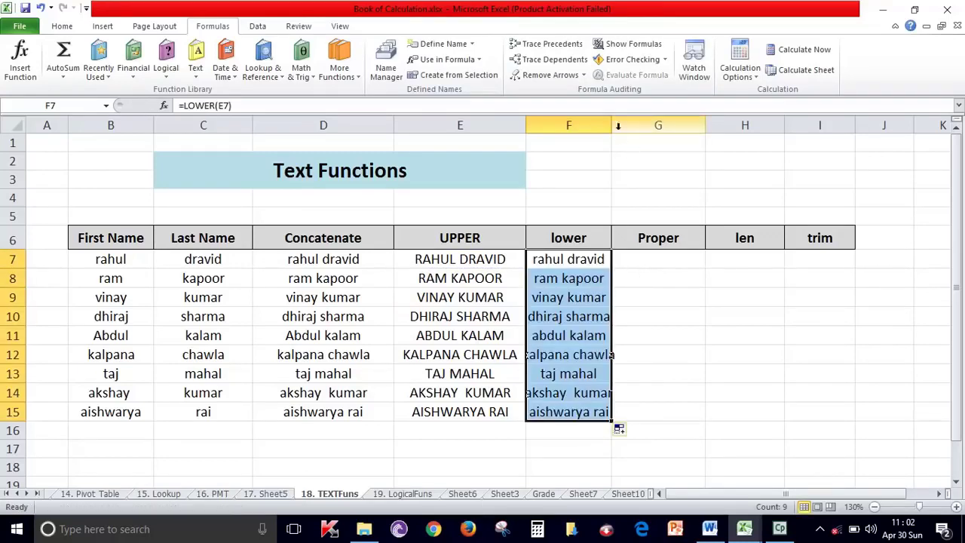
drag(611, 125, 634, 125)
Step: Widen column G, enter =PROPER(F7) in G7, and fill it down to G15
click(697, 264)
drag(728, 125, 753, 125)
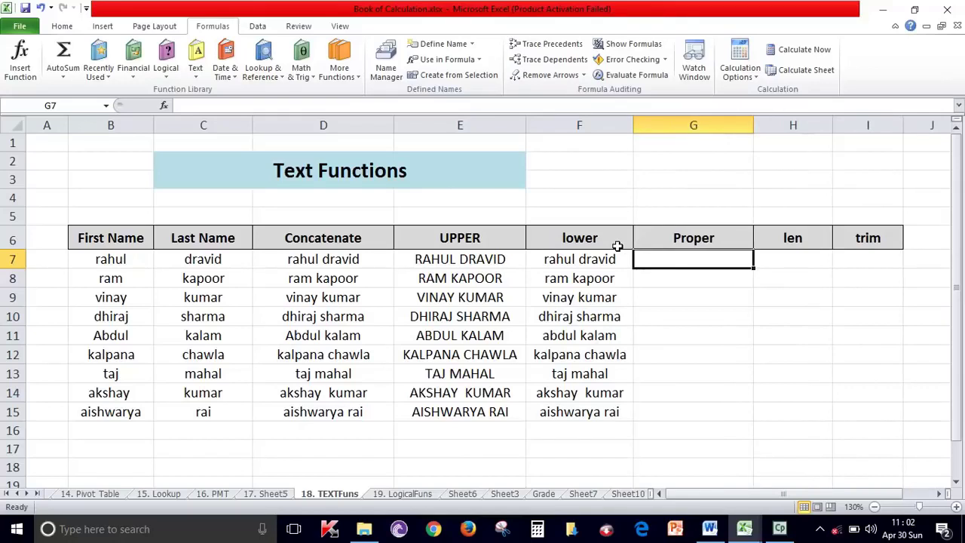
text(=proper()
click(596, 259)
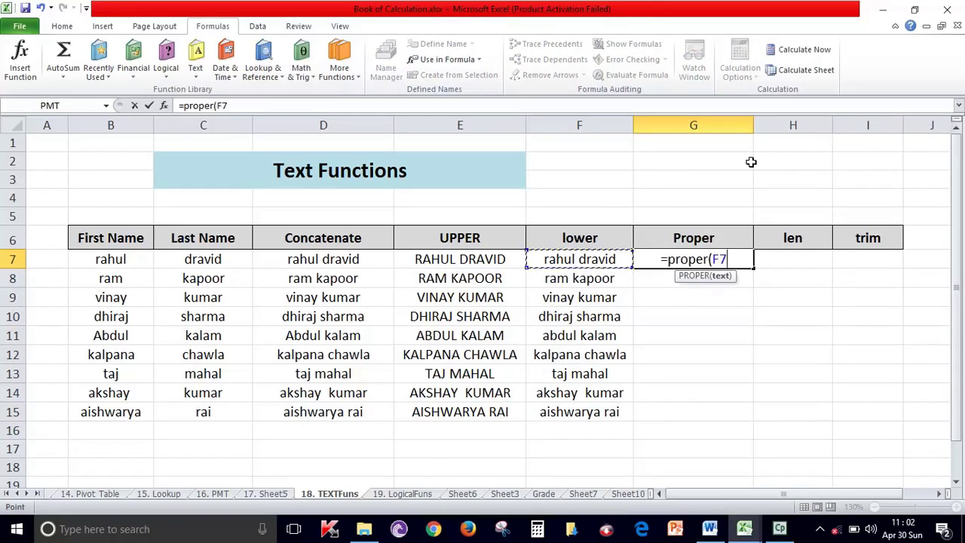
text())
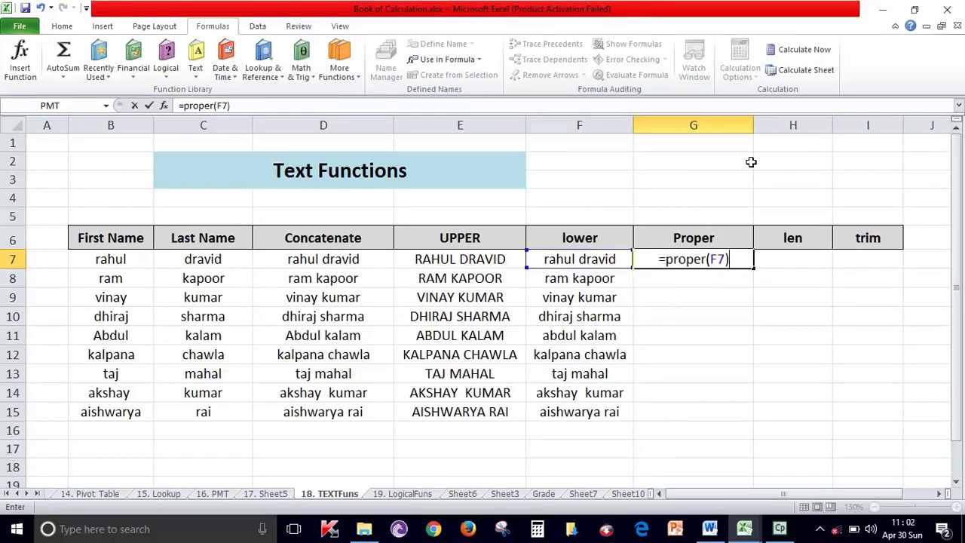
key(Return)
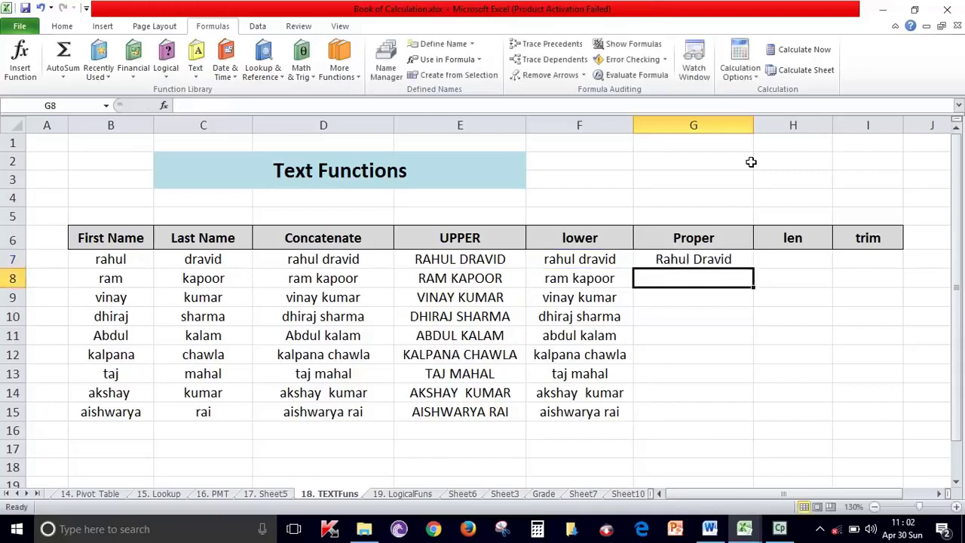
click(682, 260)
drag(753, 270, 753, 421)
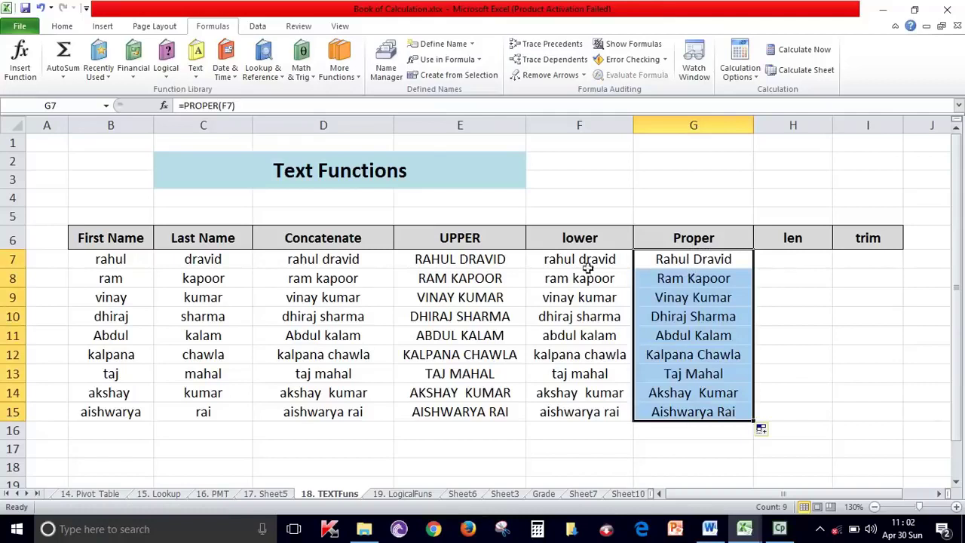
click(797, 263)
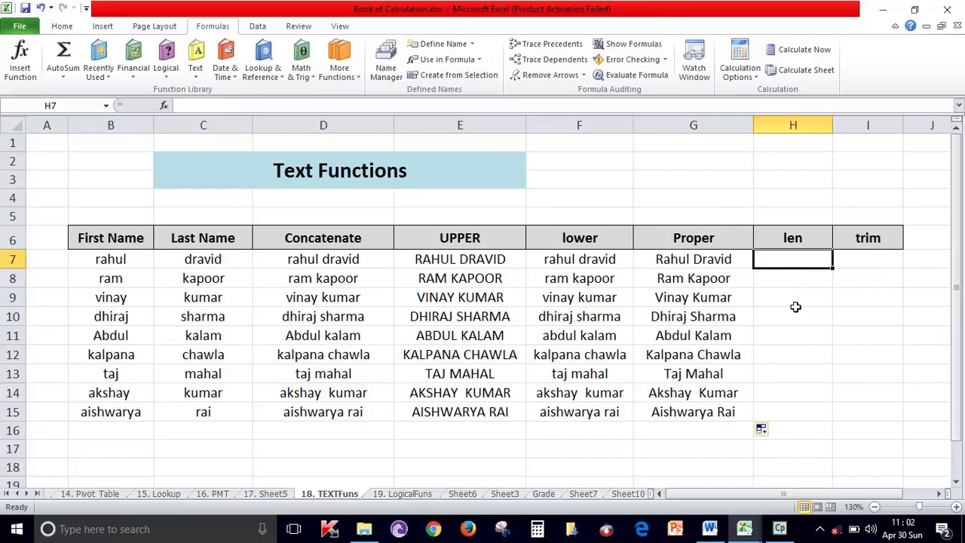
Step: Try =LEN(B7) in H7, then delete that trial result
text(=len)
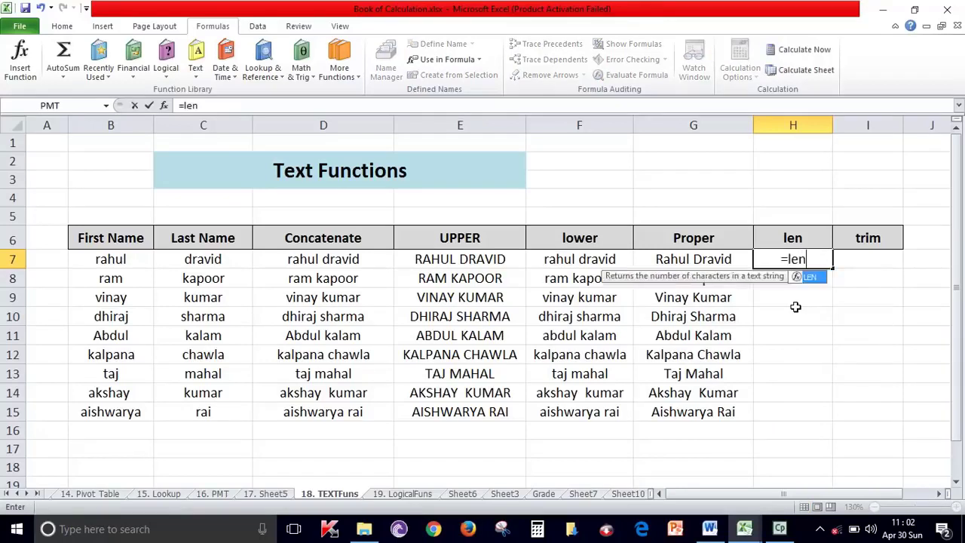
text(()
click(96, 260)
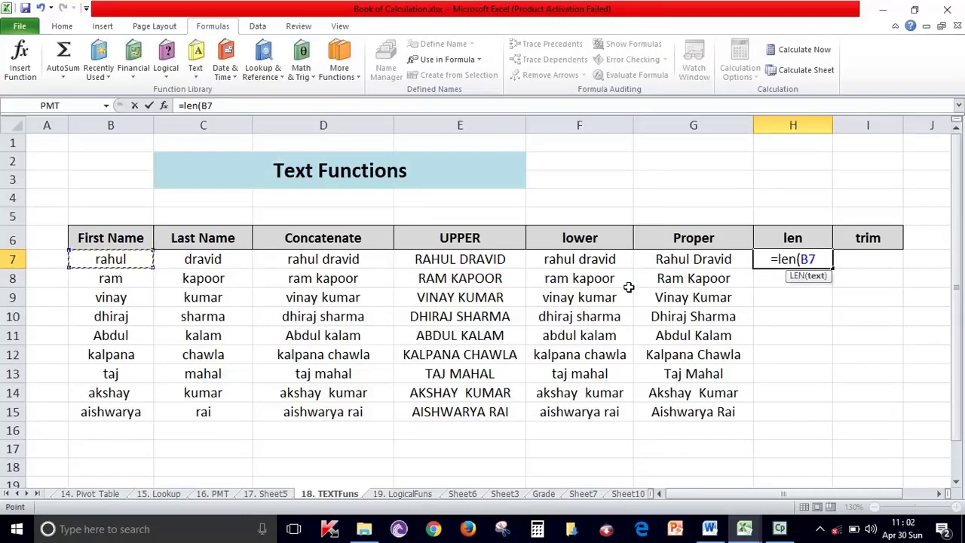
text())
key(Return)
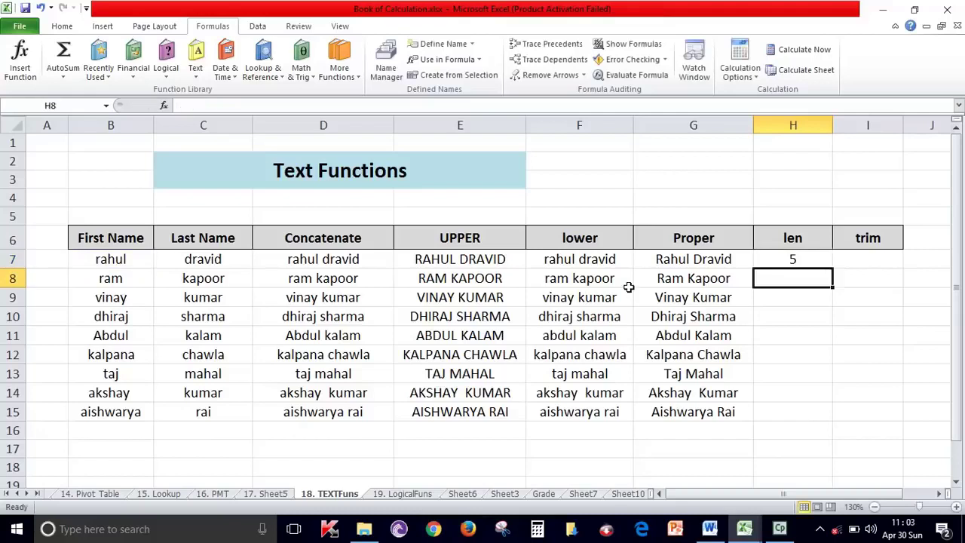
click(774, 260)
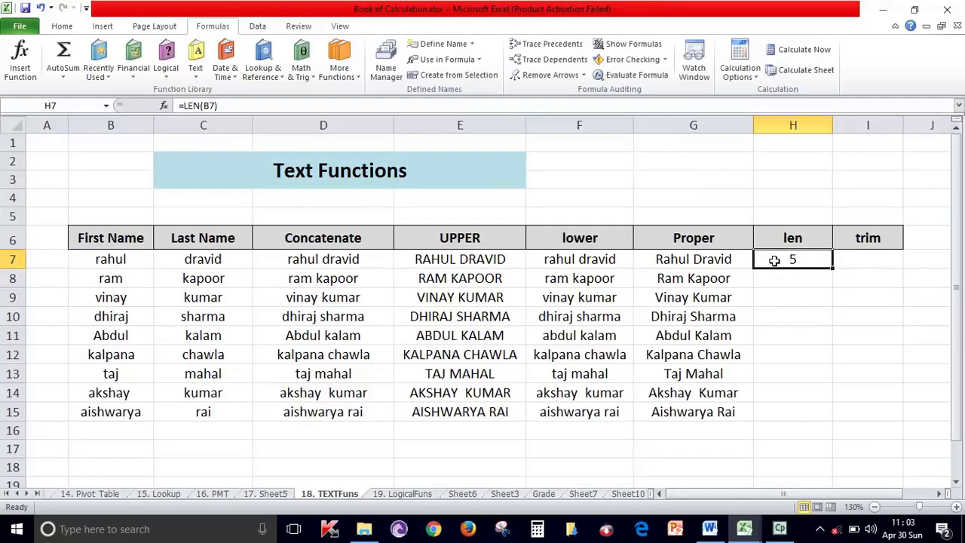
key(Delete)
click(702, 262)
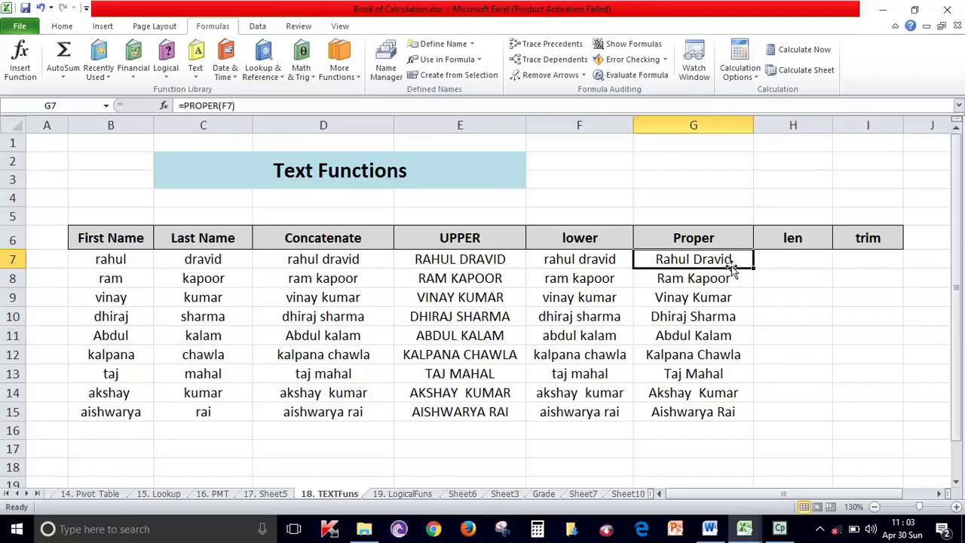
ctrl+scroll(743, 264, up, 3)
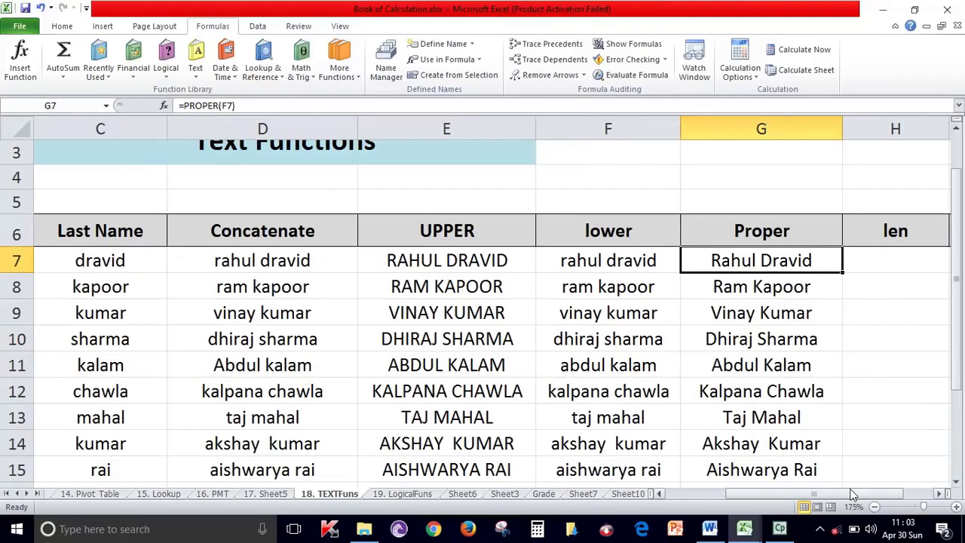
click(939, 493)
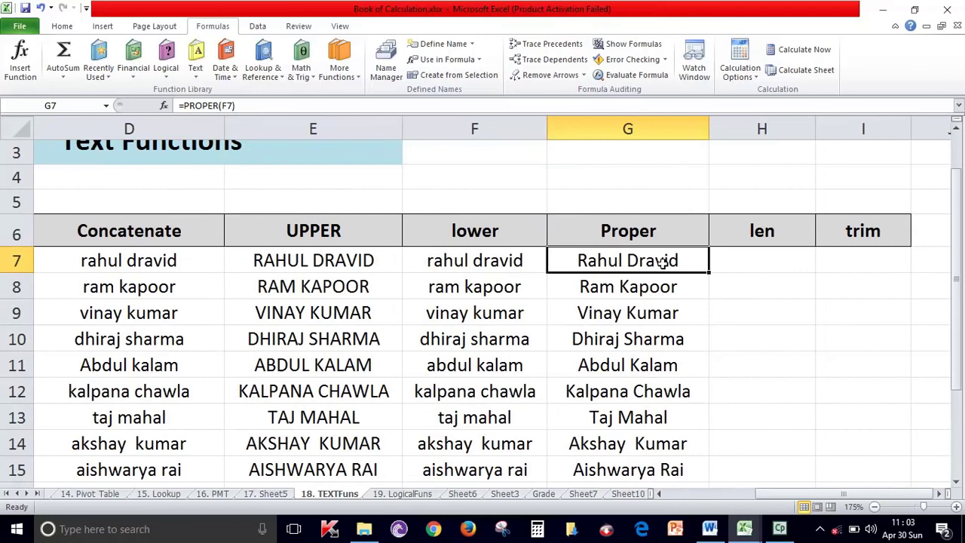
Step: Enter =LEN(G7) in H7 and fill it down to H15
click(731, 258)
text(=)
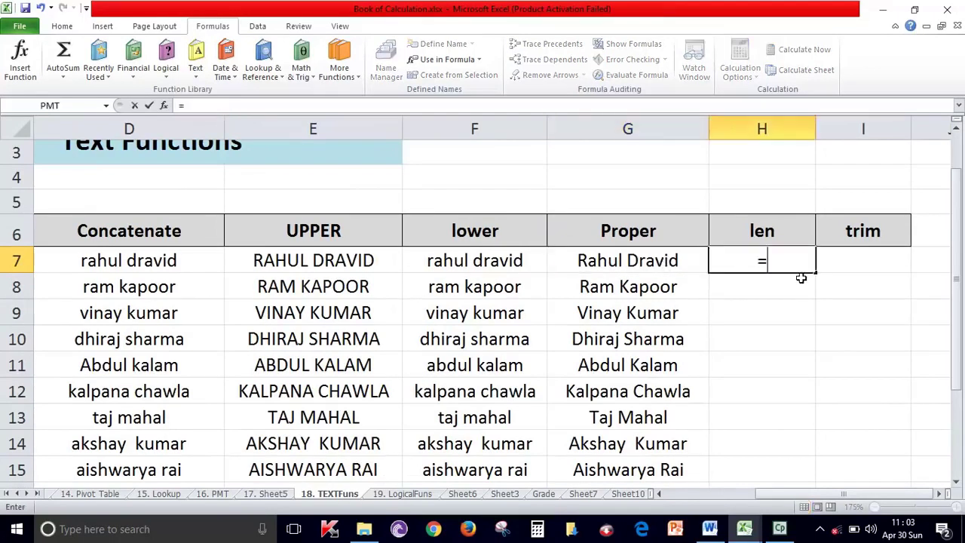
text(len()
key(Left)
text())
key(Return)
click(798, 265)
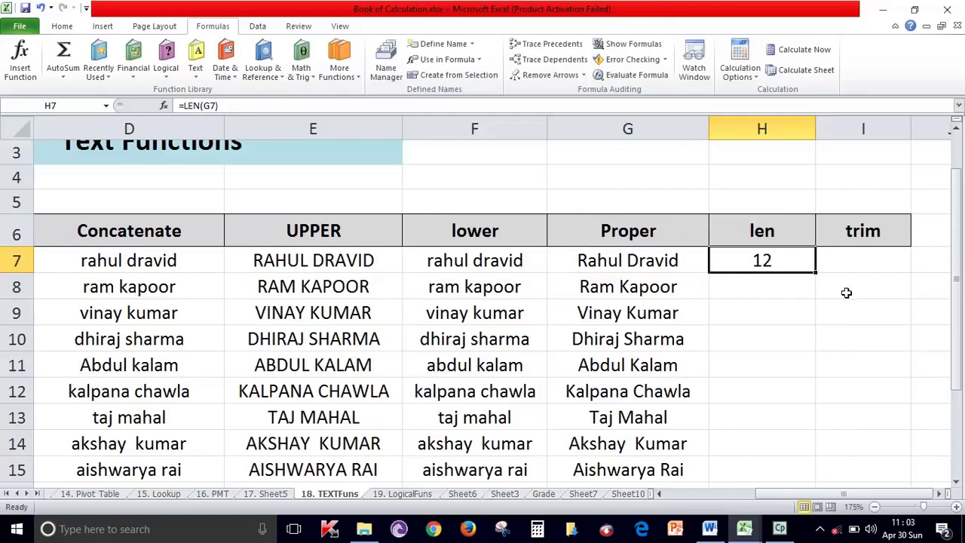
drag(815, 273, 797, 469)
ctrl+scroll(801, 459, down, 2)
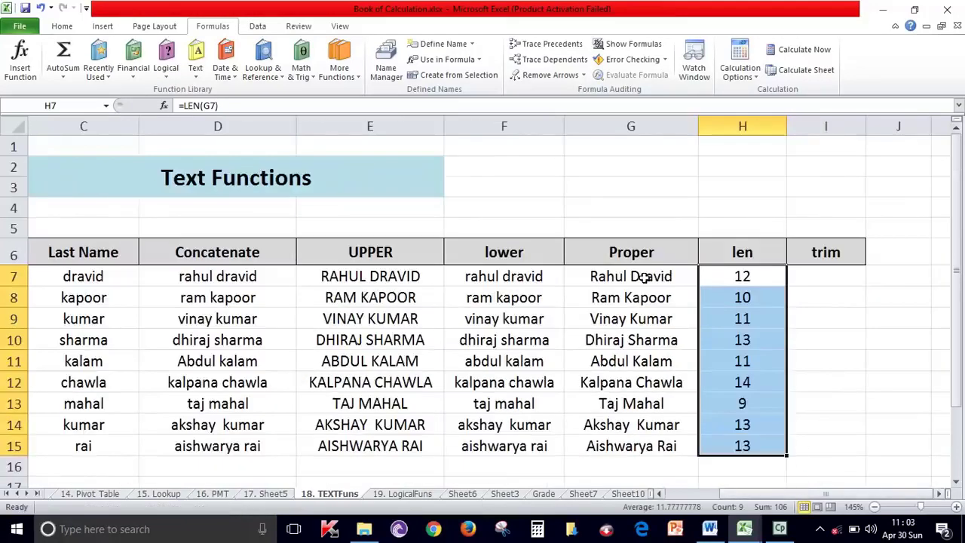
click(827, 255)
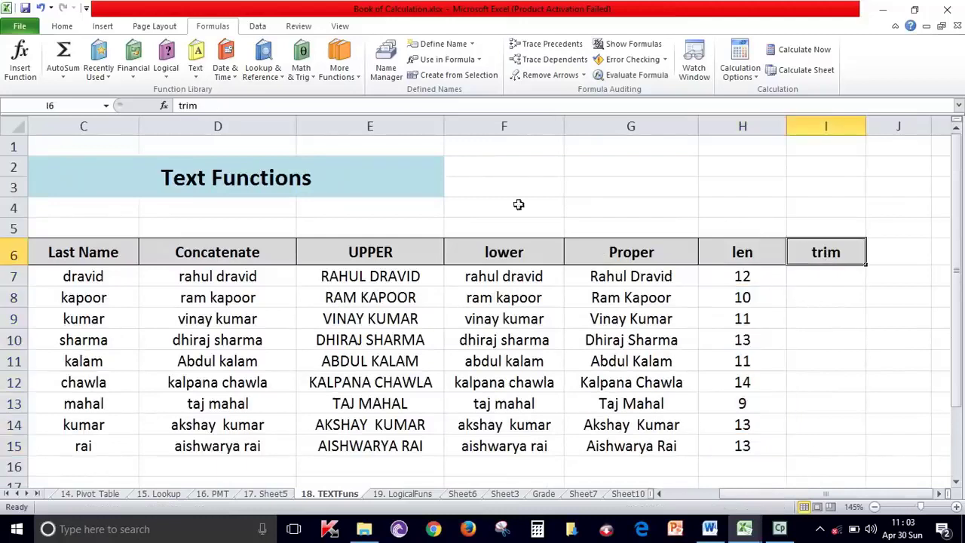
Step: Type the sample text 'rahul dravid' with extra spaces into G3
click(615, 187)
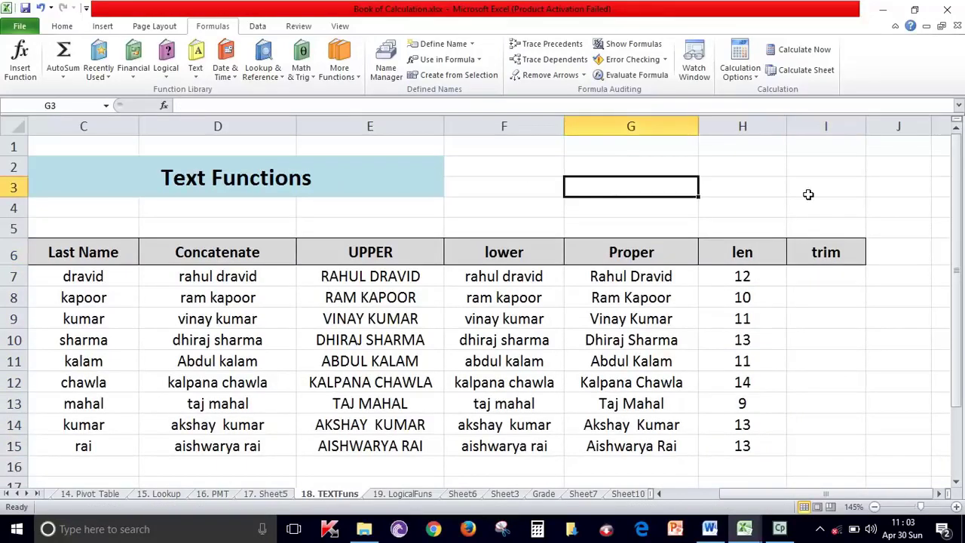
text(rahul)
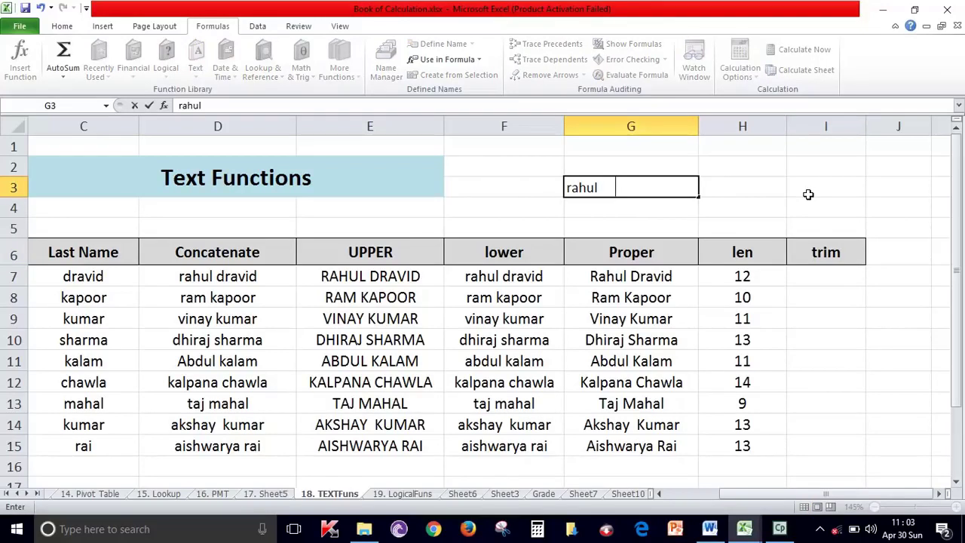
text(    dravid    .)
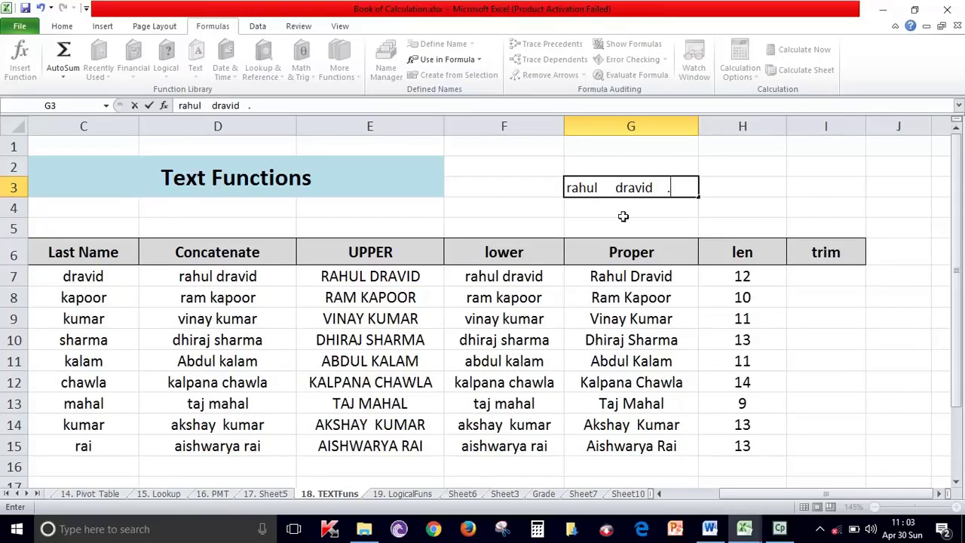
click(664, 213)
click(662, 190)
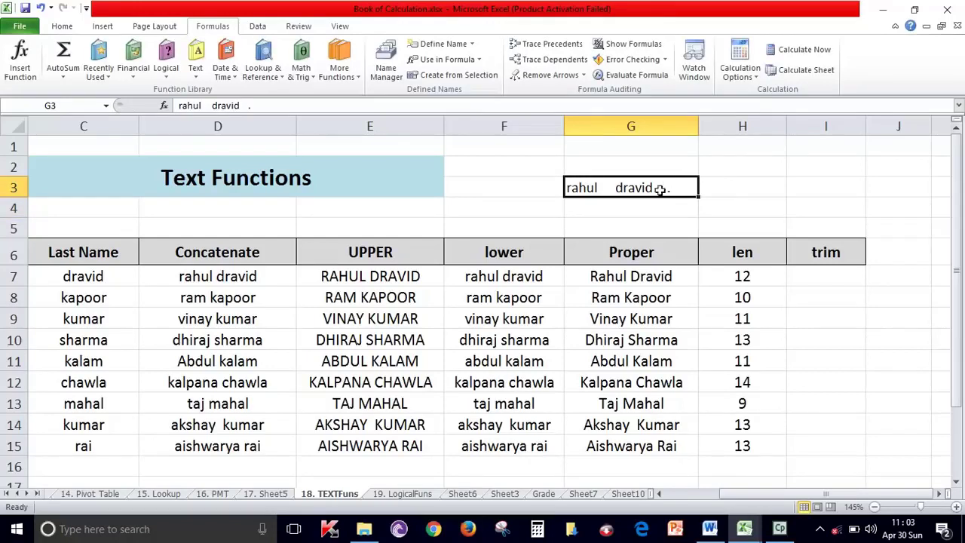
Step: Widen column I, enter =TRIM(G3) in I7, then switch to the 17. Sheet5 tab
drag(866, 127, 884, 131)
click(791, 276)
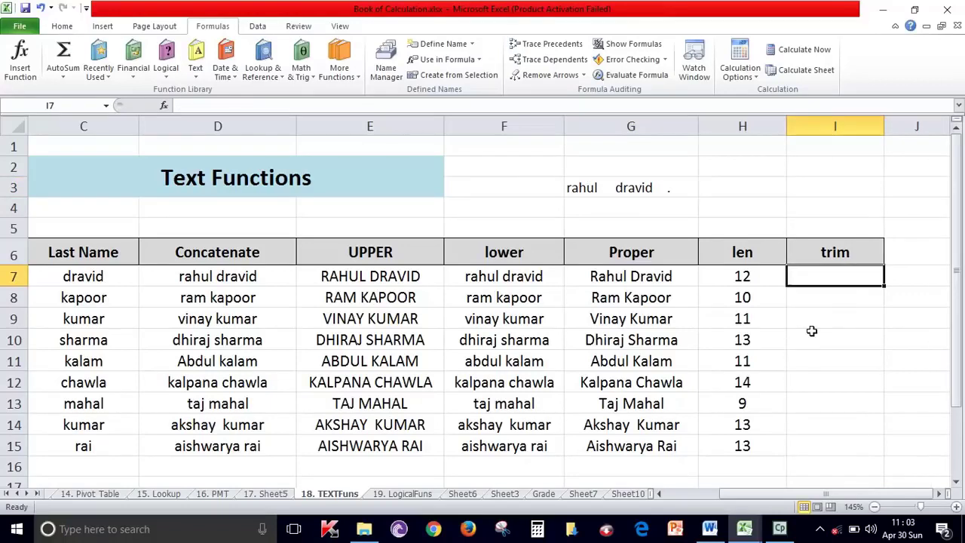
text(=)
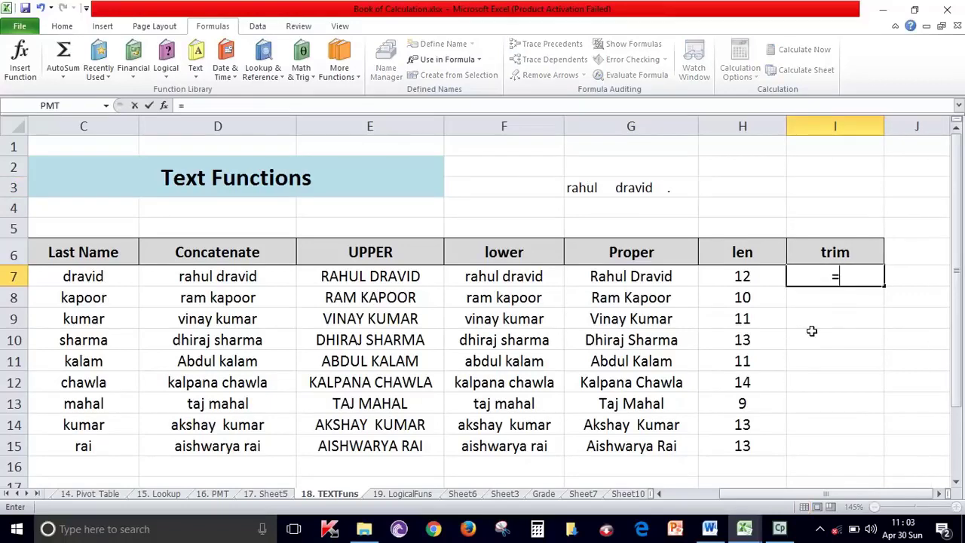
text(trim)
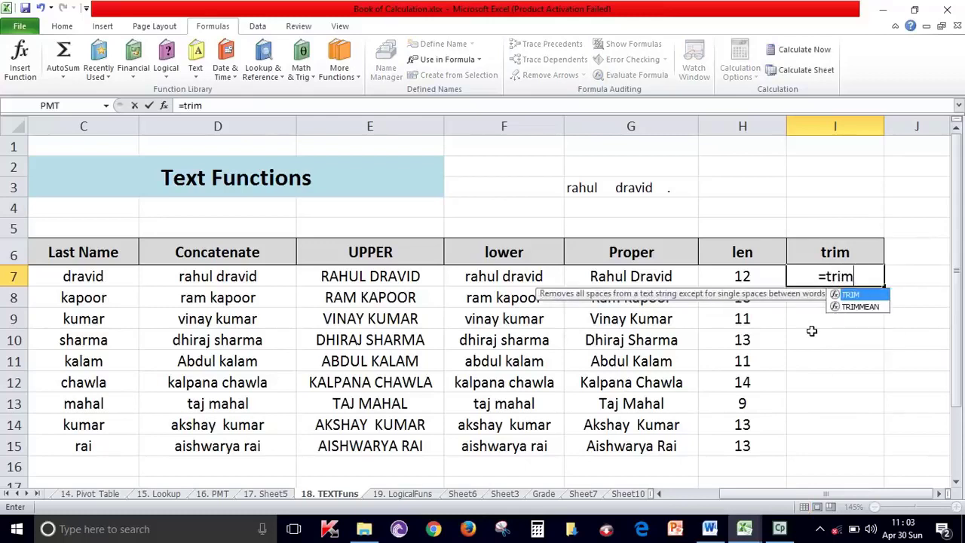
text(()
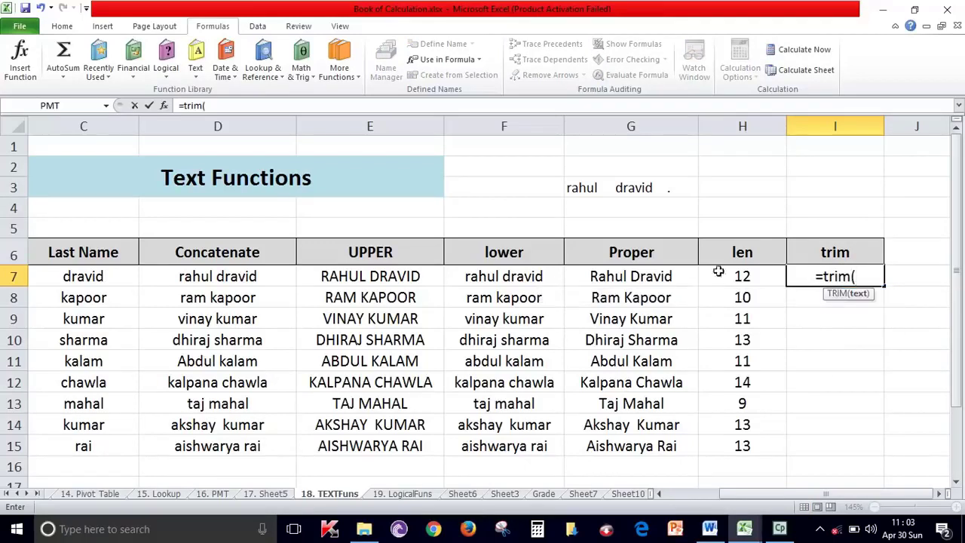
click(631, 192)
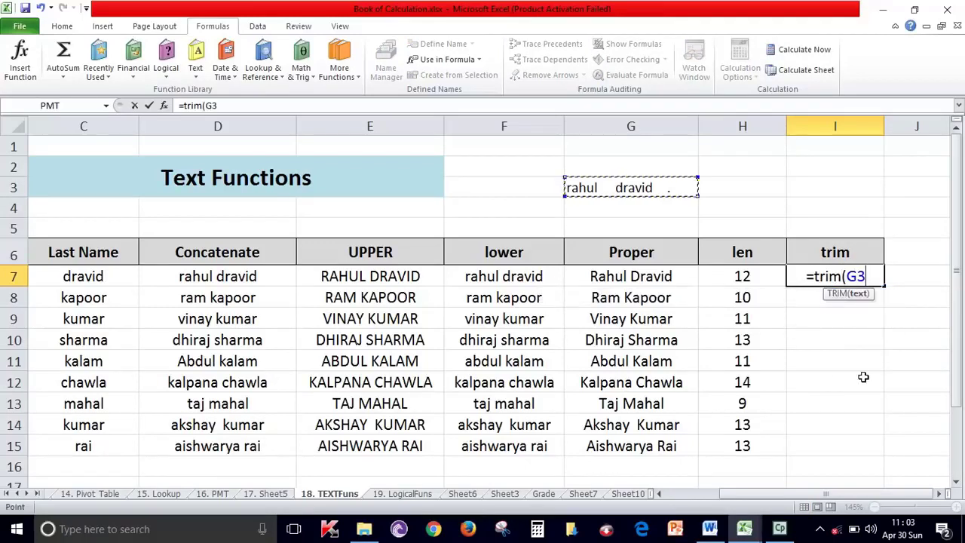
text())
key(Return)
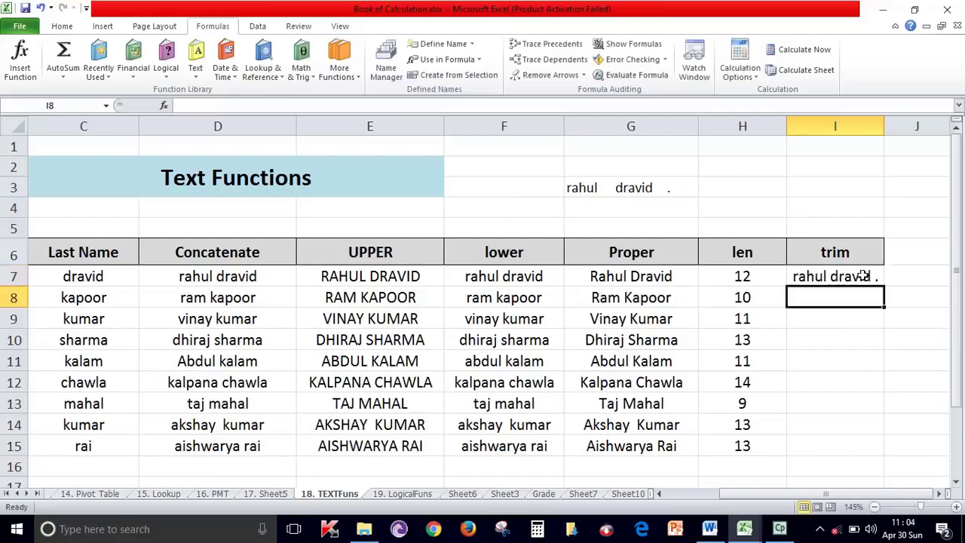
click(867, 277)
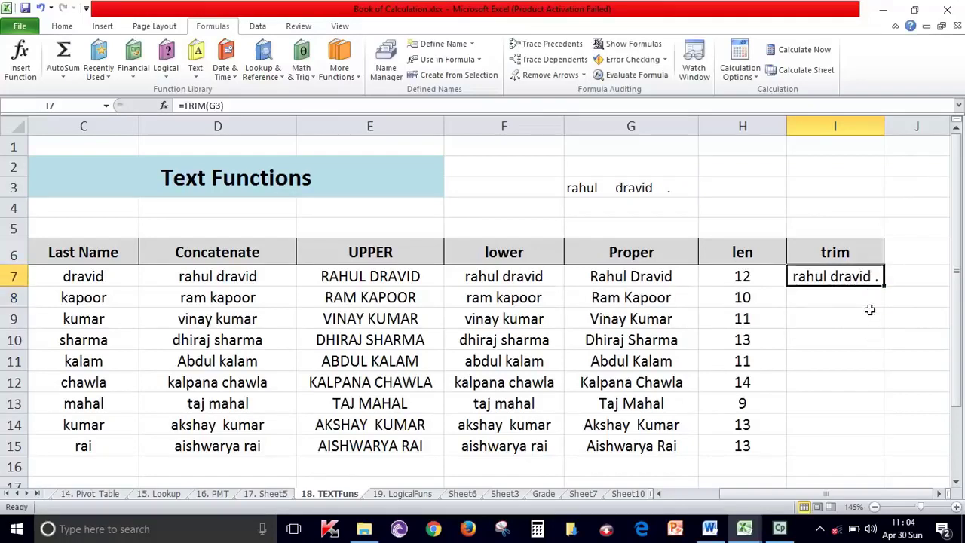
click(842, 316)
click(843, 377)
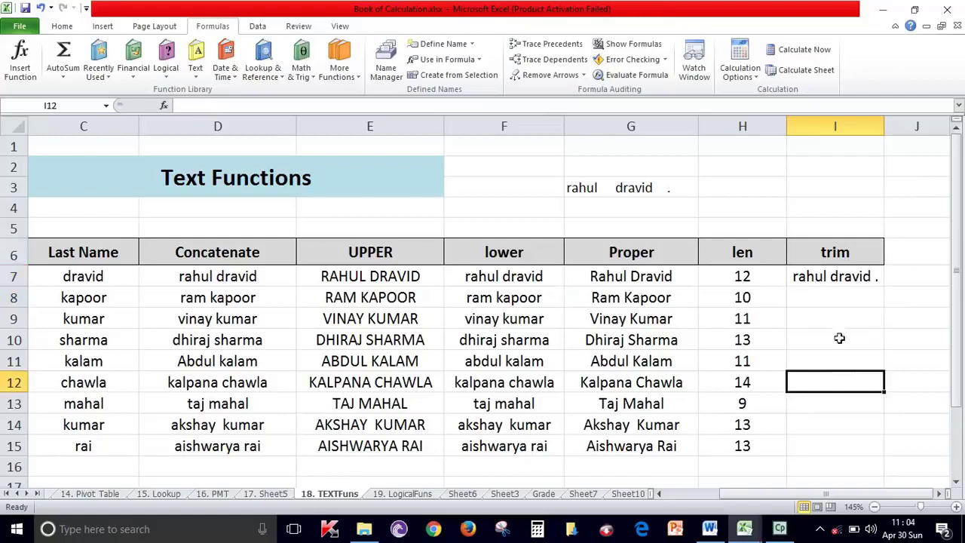
click(844, 276)
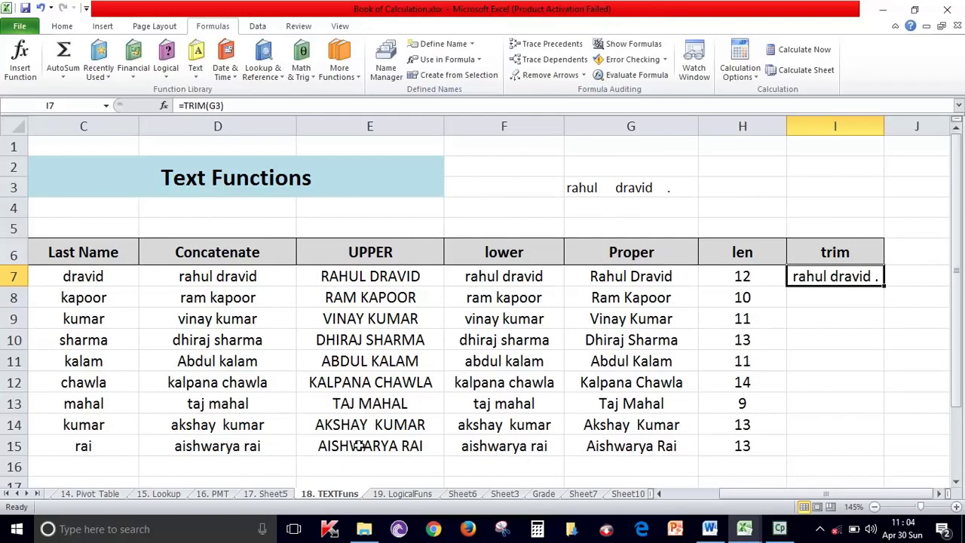
click(279, 494)
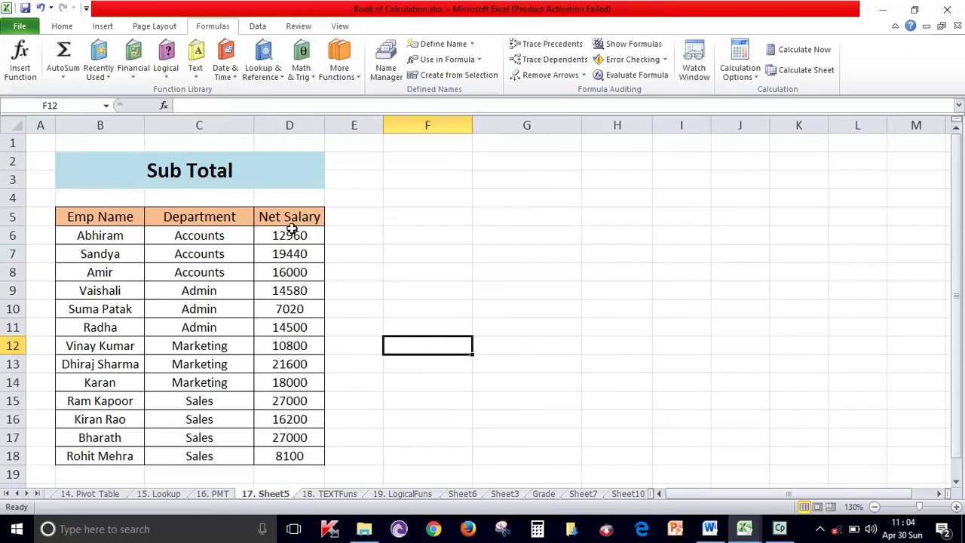
Step: Highlight the Net Salary values and the Accounts, Admin and Marketing row groups
drag(296, 236, 309, 452)
click(295, 470)
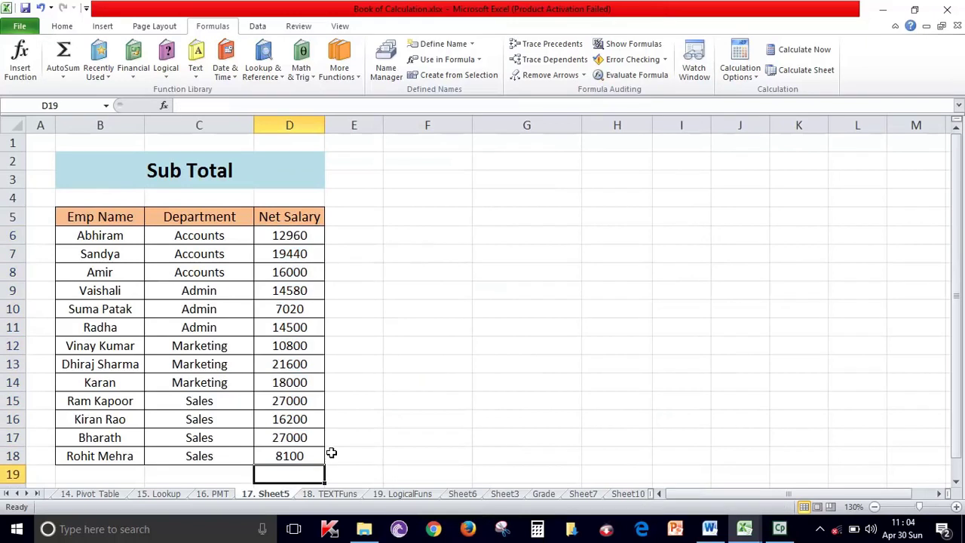
mouse_move(296, 235)
mouse_down()
mouse_move(301, 298)
mouse_move(307, 283)
mouse_up()
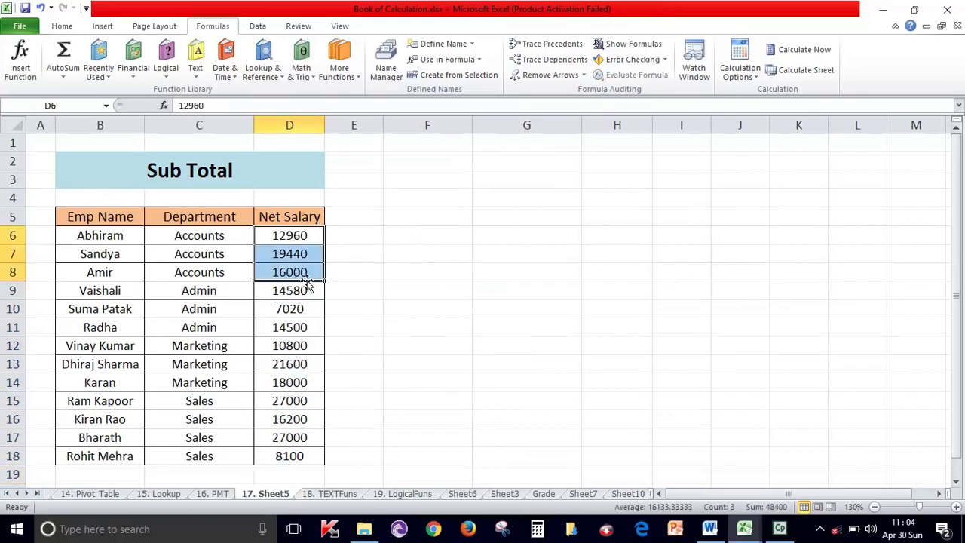
click(369, 261)
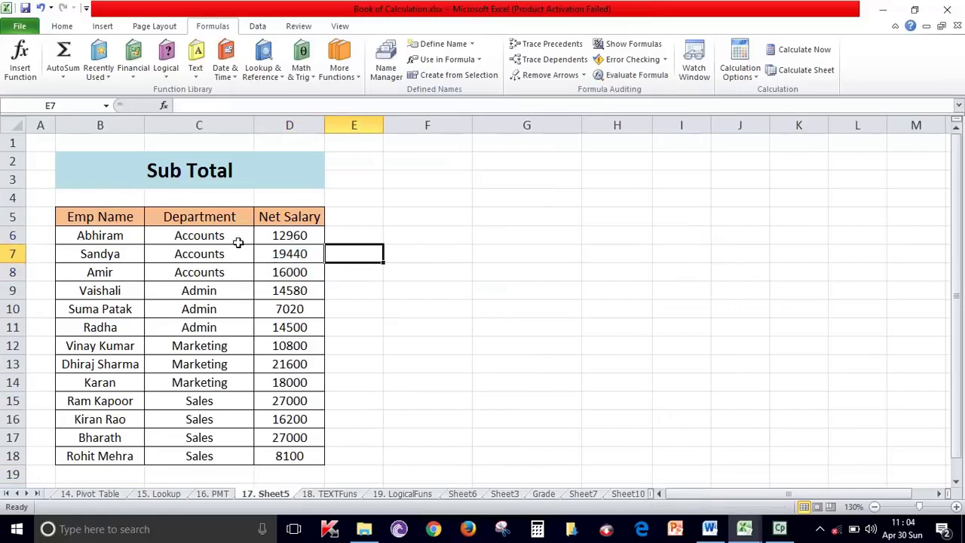
drag(298, 233, 309, 458)
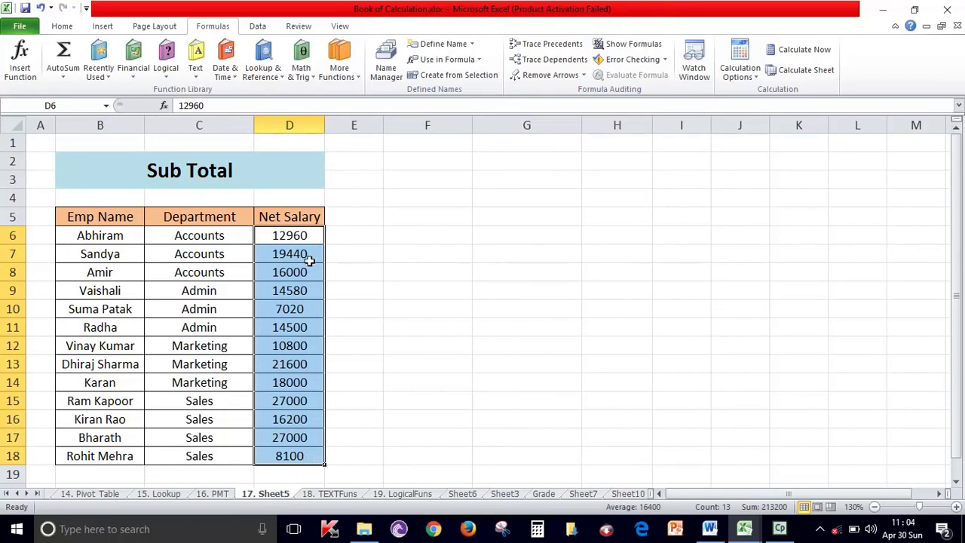
click(362, 324)
mouse_move(198, 236)
mouse_down()
mouse_move(241, 269)
mouse_move(300, 277)
mouse_up()
drag(359, 279, 359, 279)
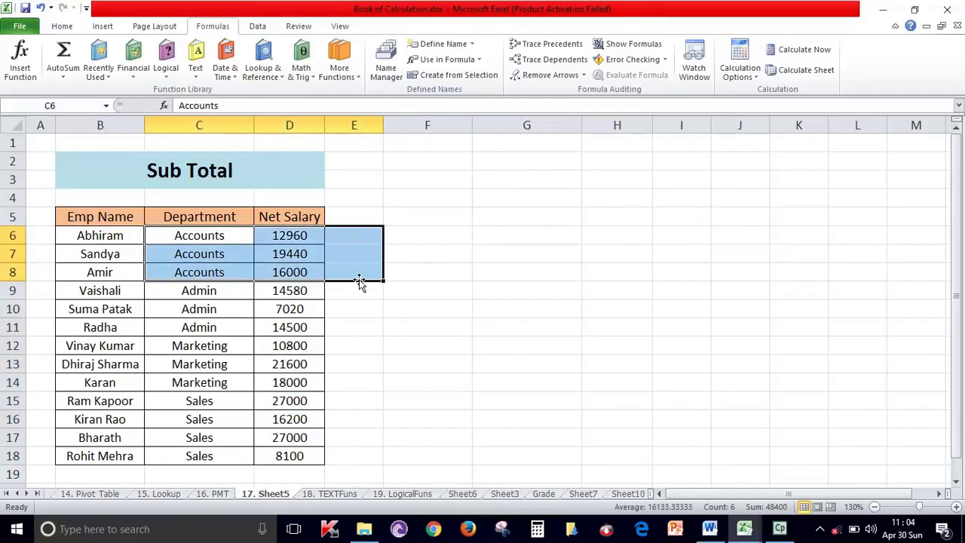
drag(218, 292, 359, 331)
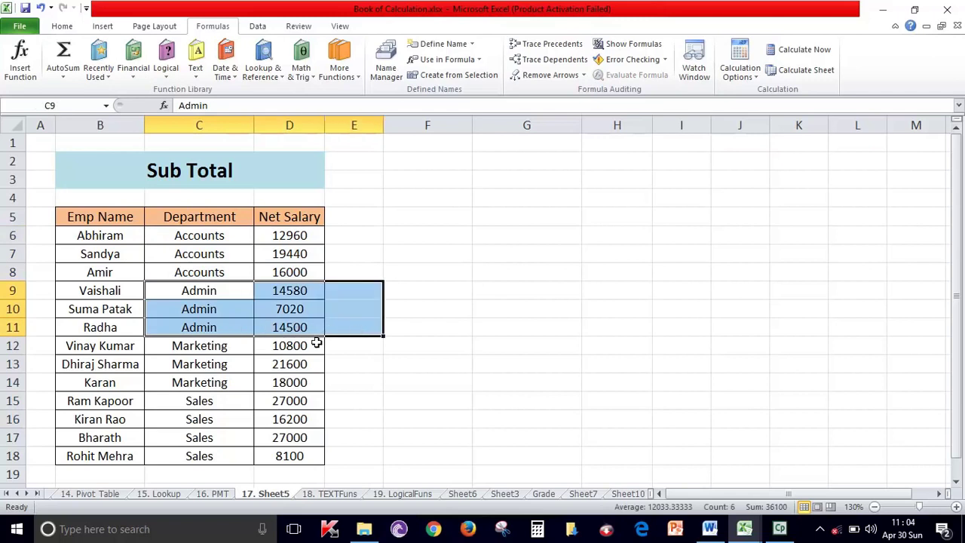
drag(199, 345, 377, 392)
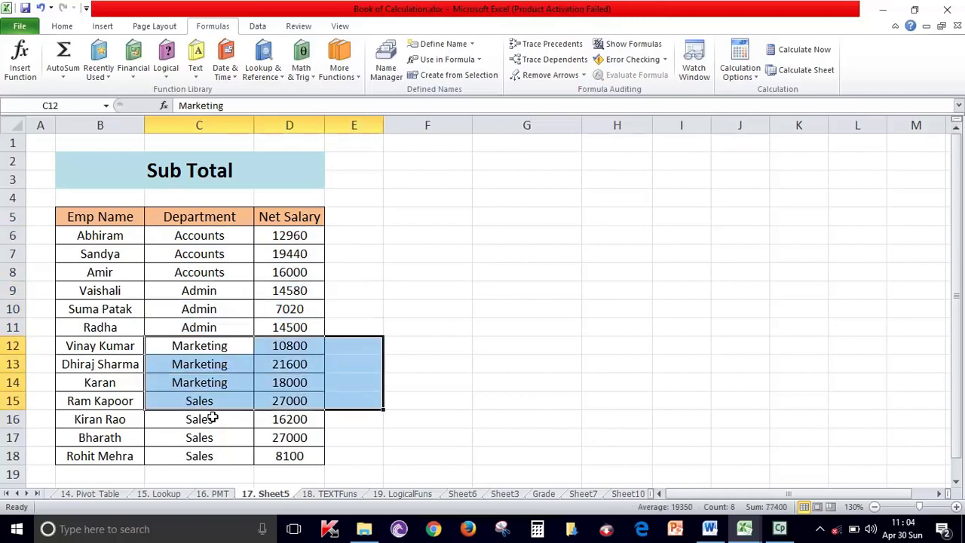
drag(217, 410, 318, 429)
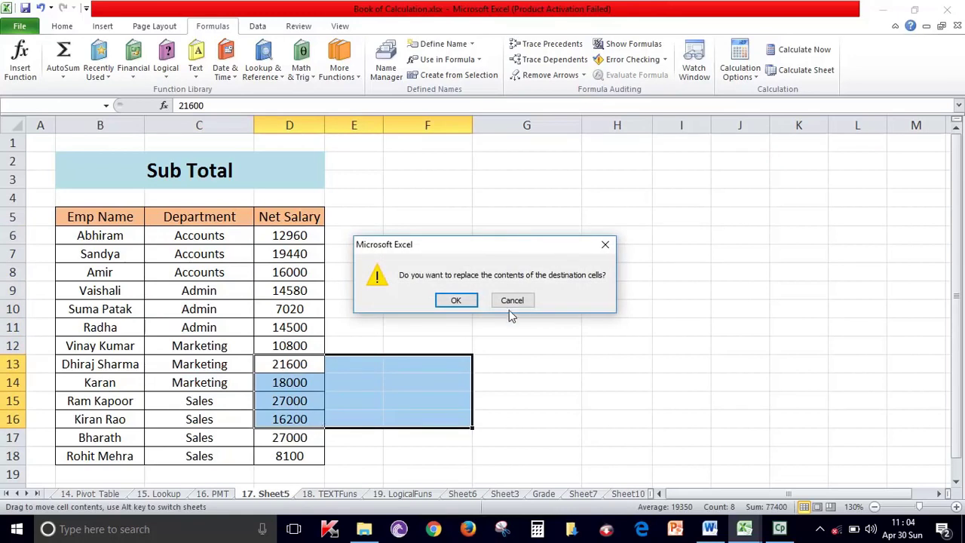
click(511, 299)
click(437, 400)
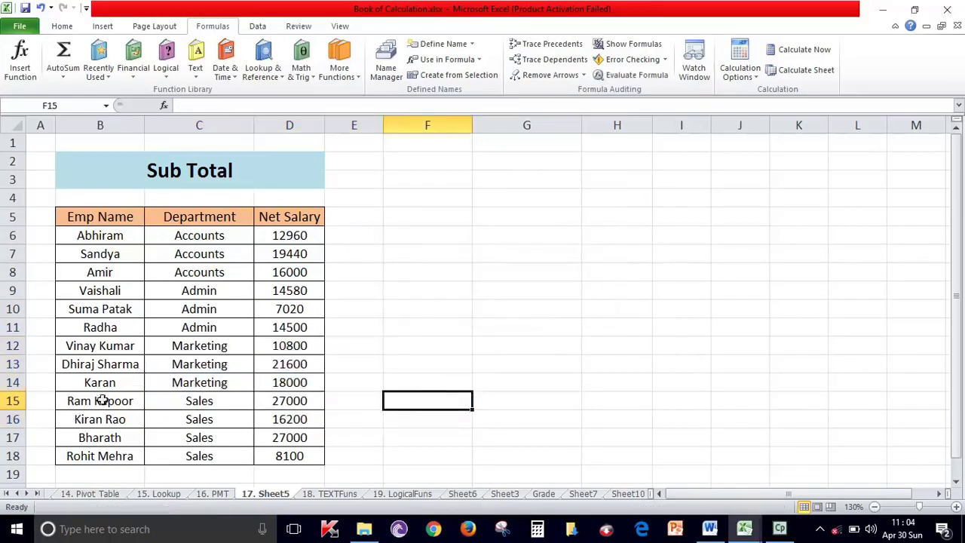
Step: Point out each department's entries, then select the table from Emp Name to the last salary
mouse_move(79, 224)
mouse_down()
mouse_move(401, 302)
mouse_move(331, 456)
mouse_up()
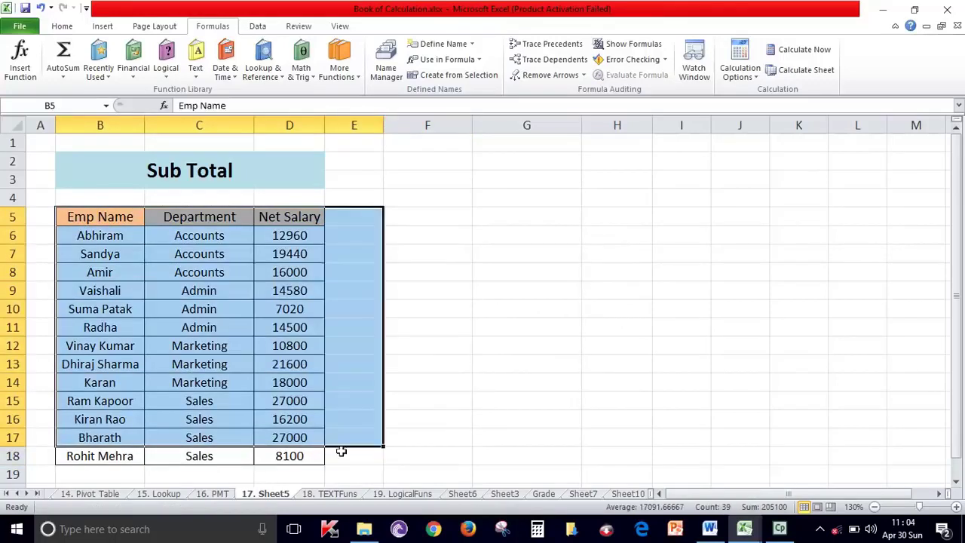
click(330, 457)
drag(231, 236, 233, 332)
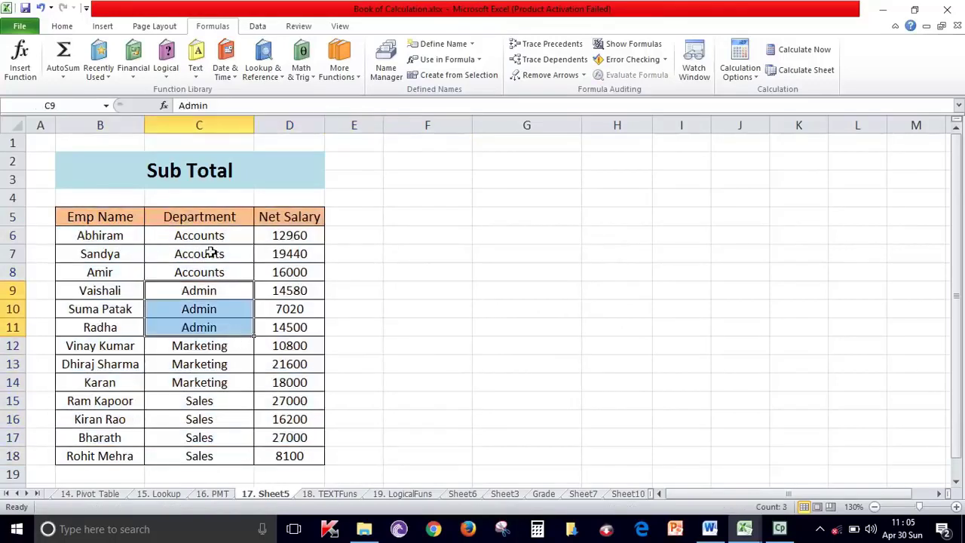
drag(223, 216, 224, 457)
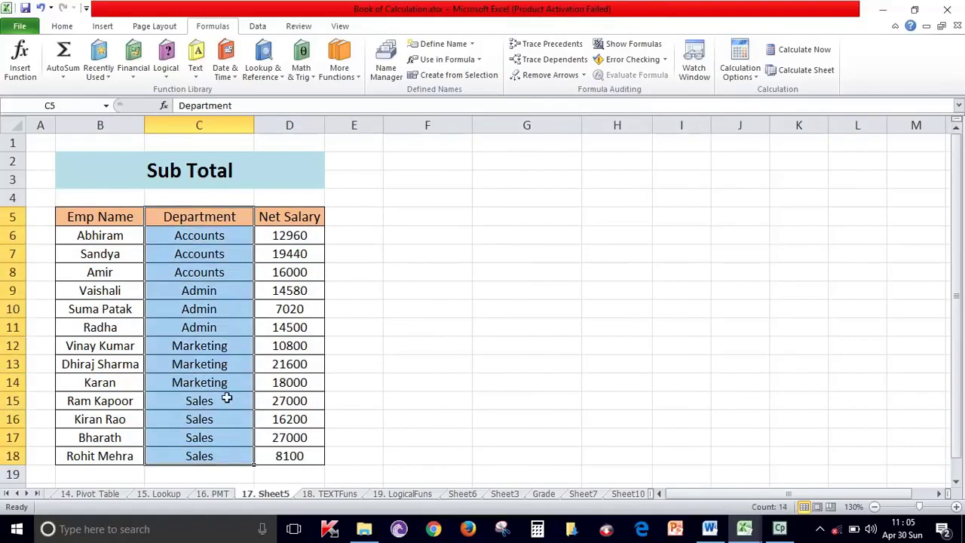
drag(226, 233, 221, 327)
click(215, 237)
drag(215, 236, 221, 272)
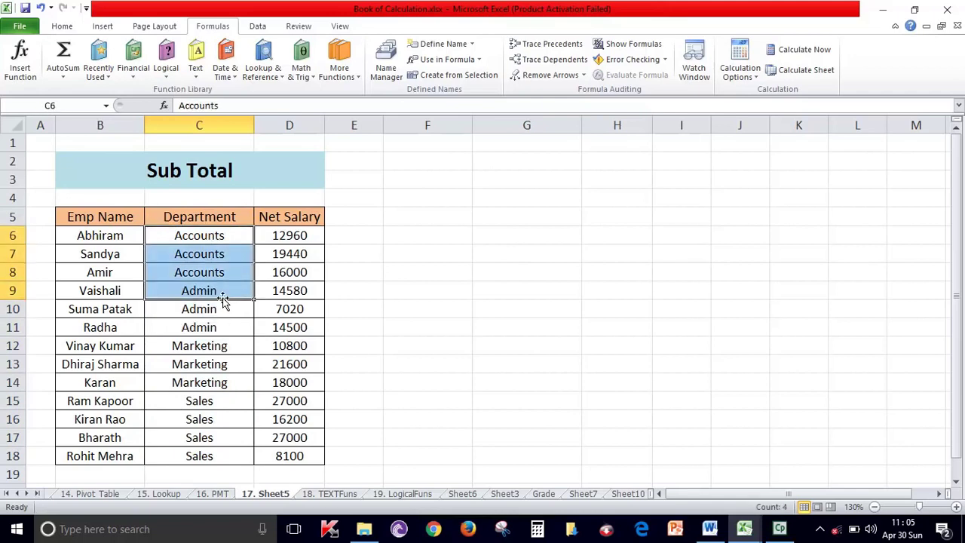
click(221, 343)
drag(221, 344, 218, 450)
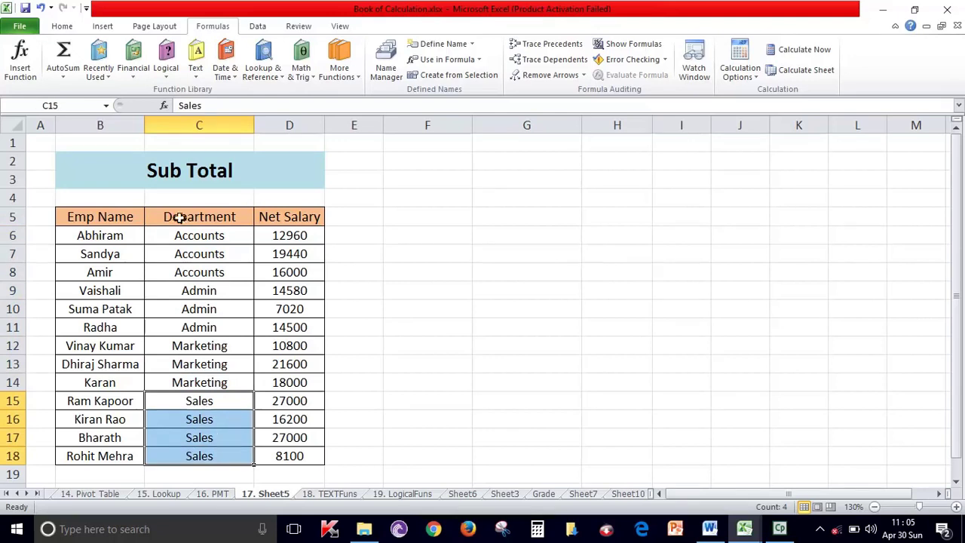
drag(183, 236, 189, 260)
drag(167, 361, 259, 362)
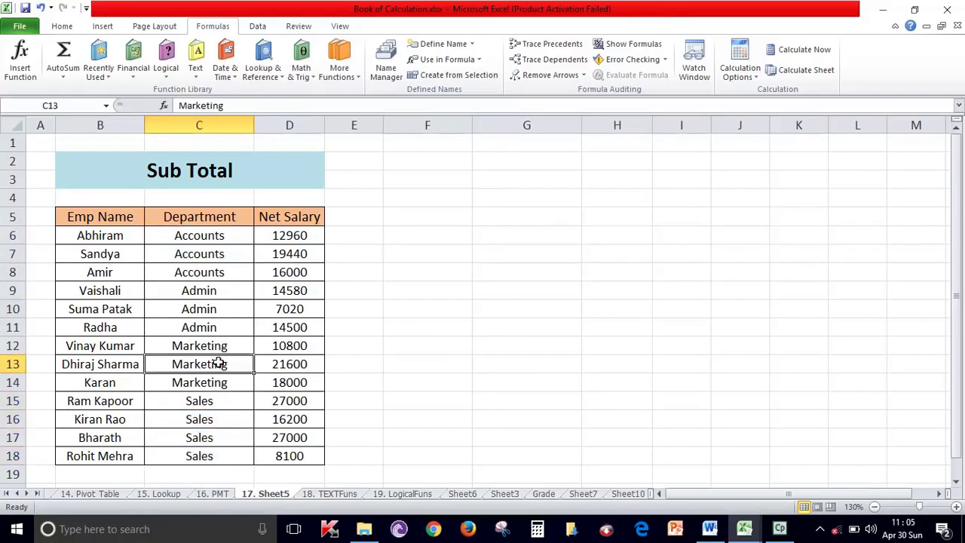
drag(172, 457, 305, 450)
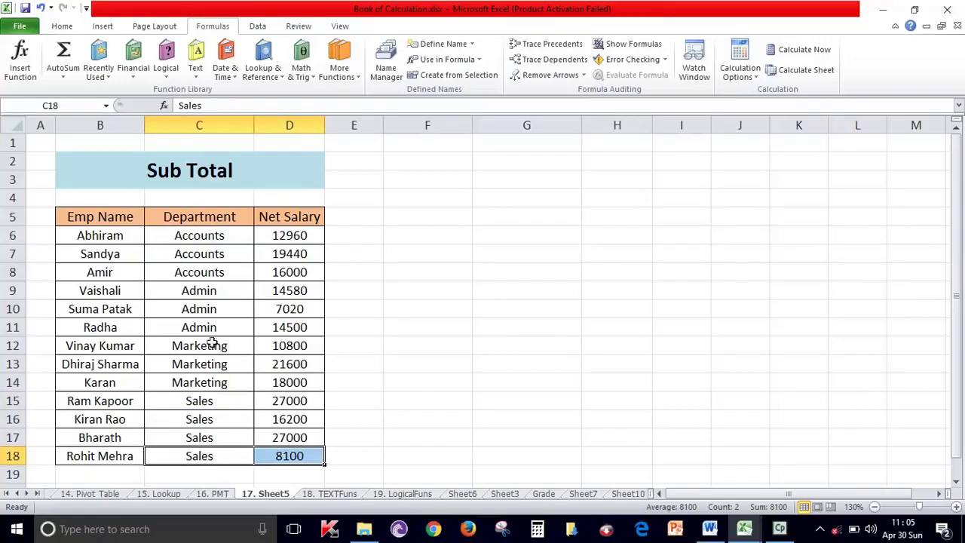
drag(79, 217, 276, 465)
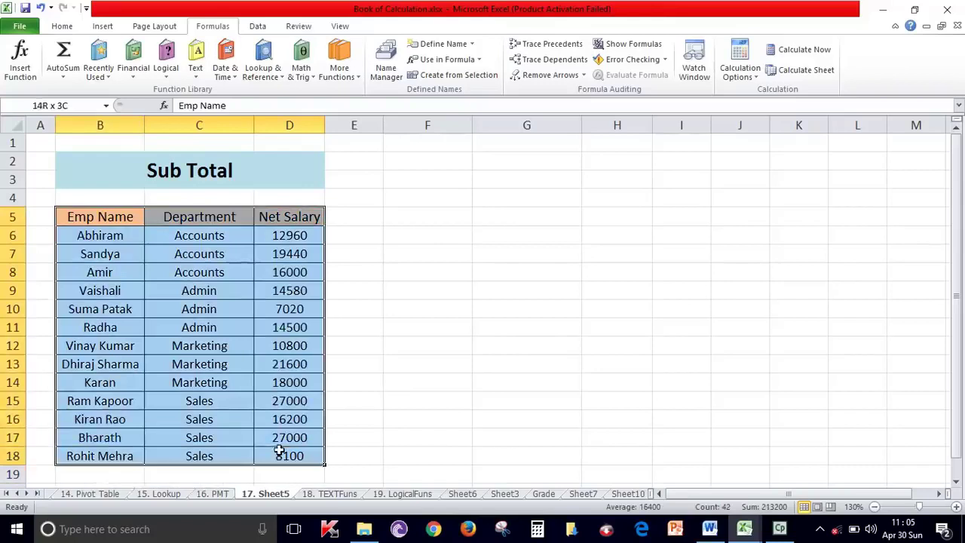
Step: Open Data > Subtotal and set At each change in to Department
click(260, 28)
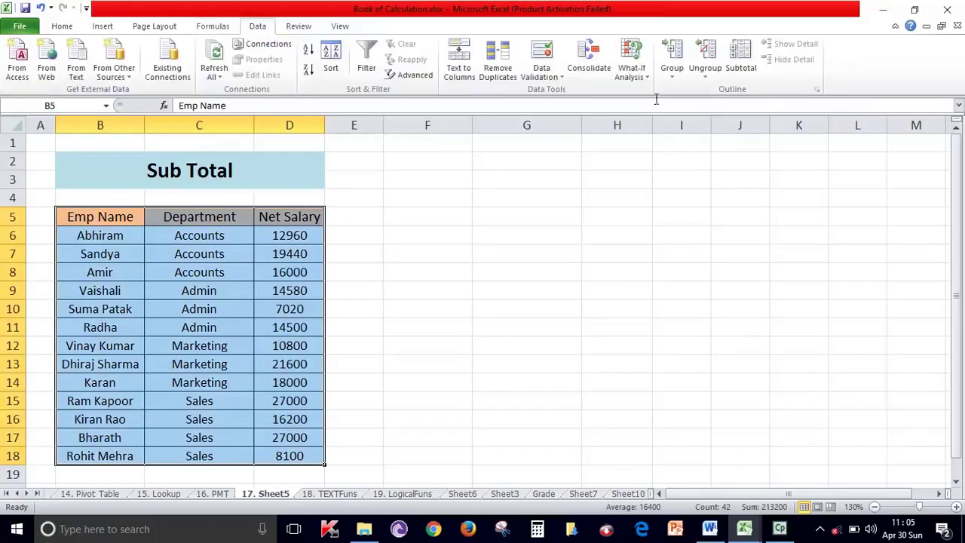
click(742, 61)
mouse_move(657, 102)
mouse_down()
mouse_move(497, 205)
mouse_move(448, 198)
mouse_up()
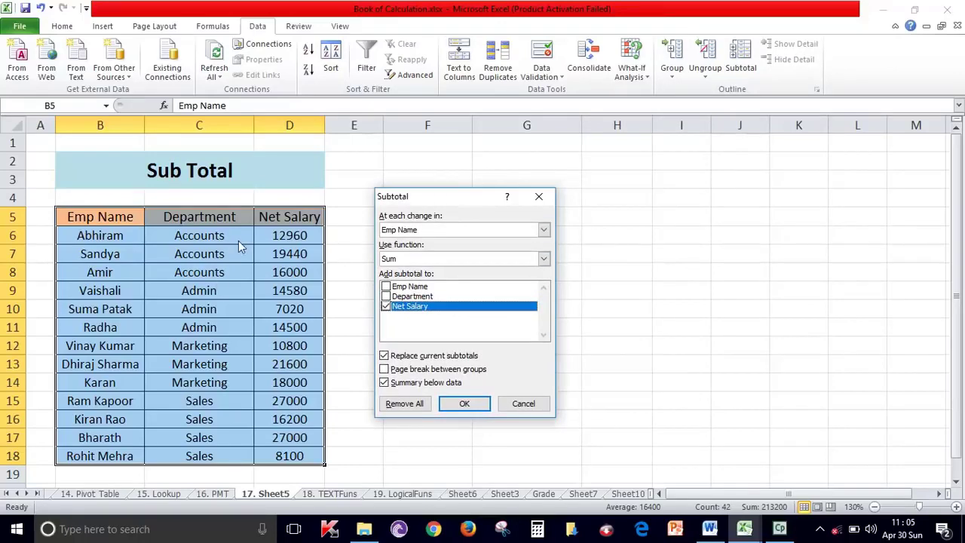
click(542, 230)
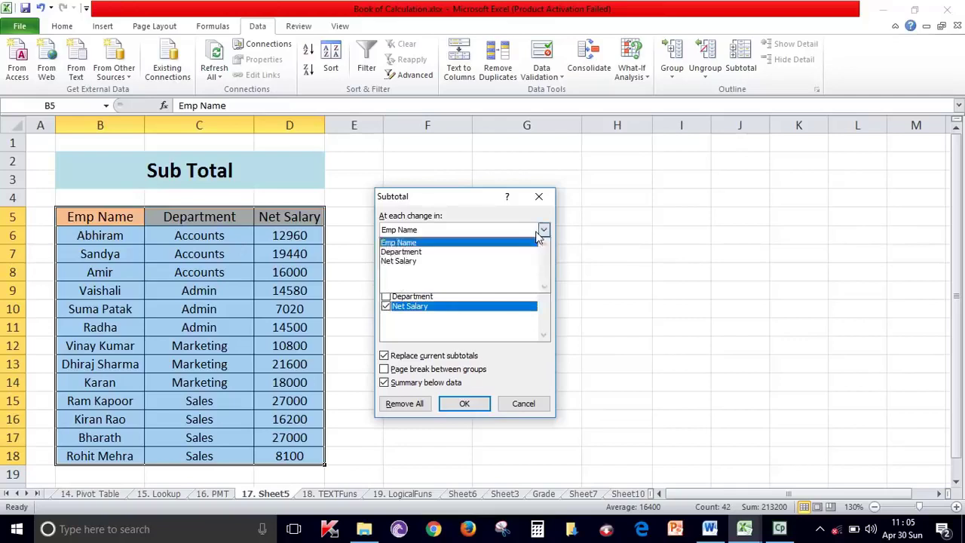
click(430, 252)
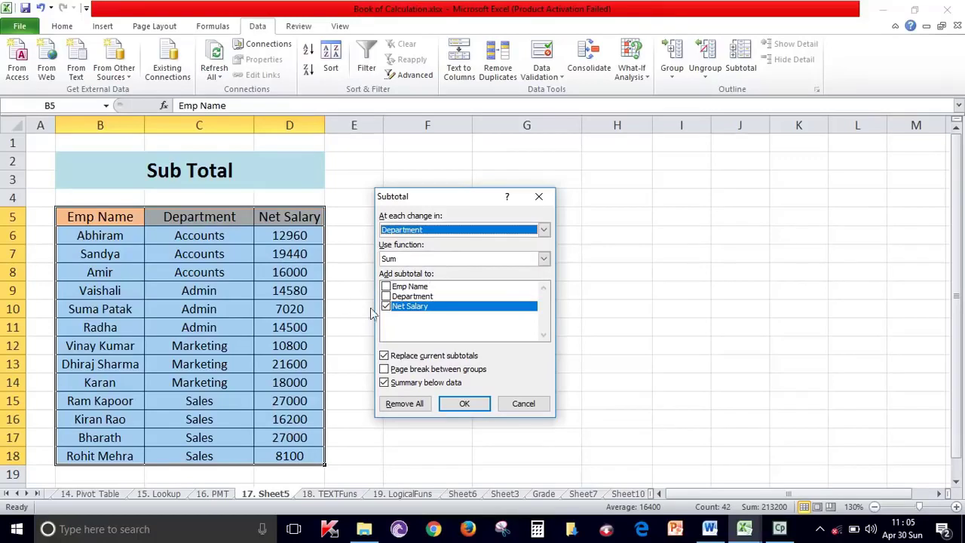
click(470, 405)
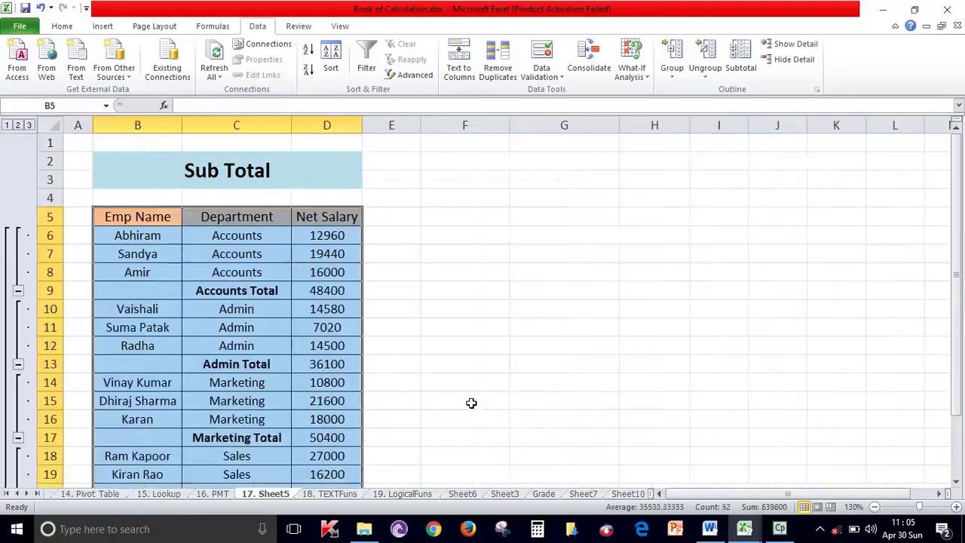
scroll(480, 386, down, 4)
click(479, 386)
scroll(480, 385, up, 2)
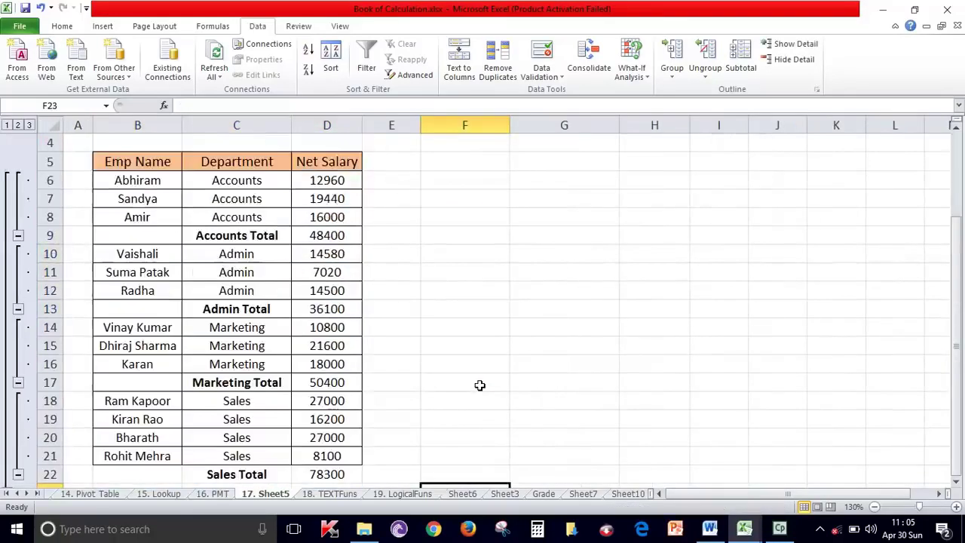
scroll(480, 386, up, 1)
drag(234, 291, 381, 291)
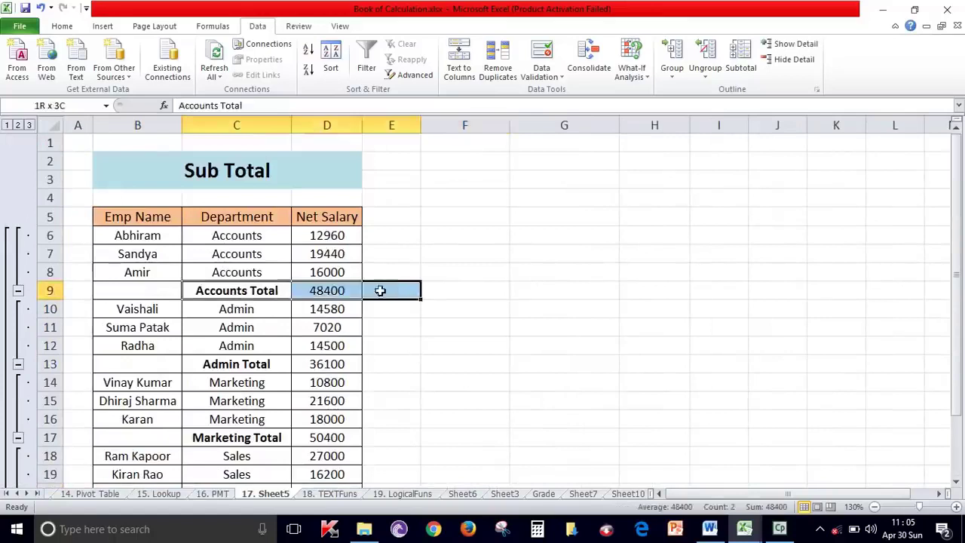
drag(233, 364, 385, 365)
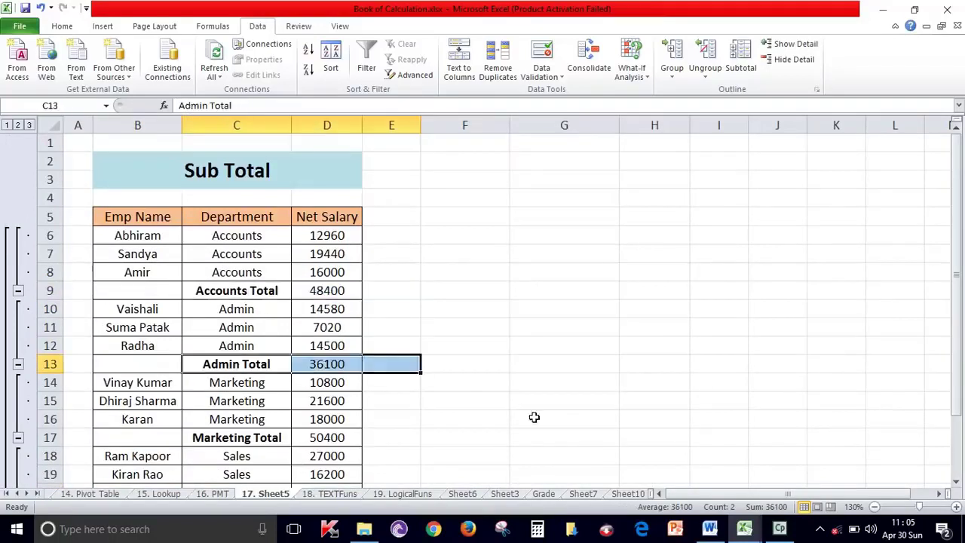
scroll(533, 415, down, 2)
drag(230, 326, 384, 327)
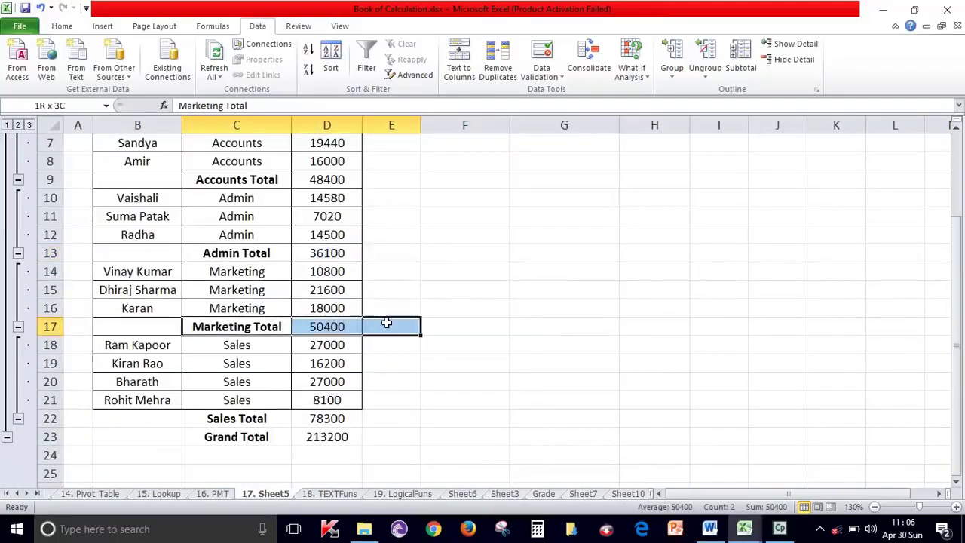
drag(220, 418, 397, 416)
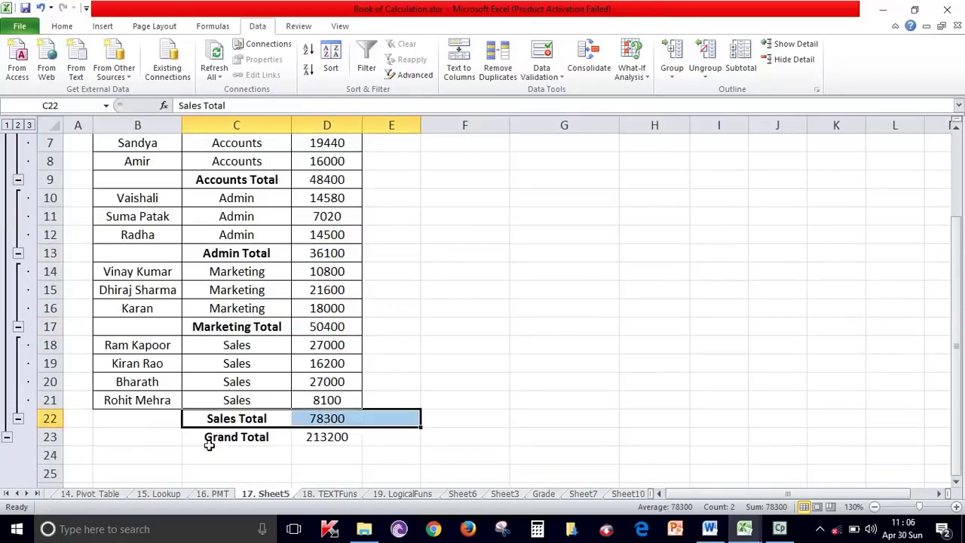
drag(209, 440, 373, 437)
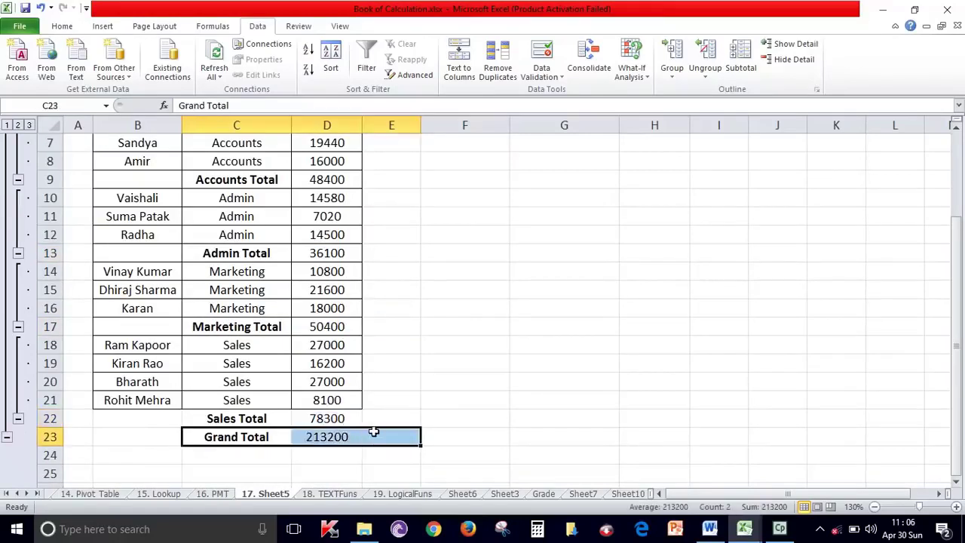
scroll(374, 430, up, 1)
scroll(373, 431, up, 1)
drag(241, 235, 353, 272)
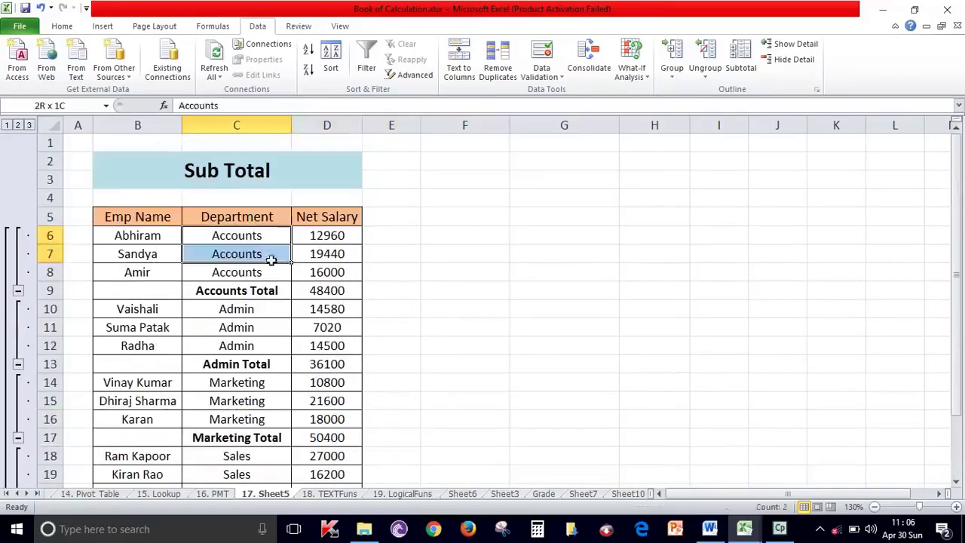
click(279, 324)
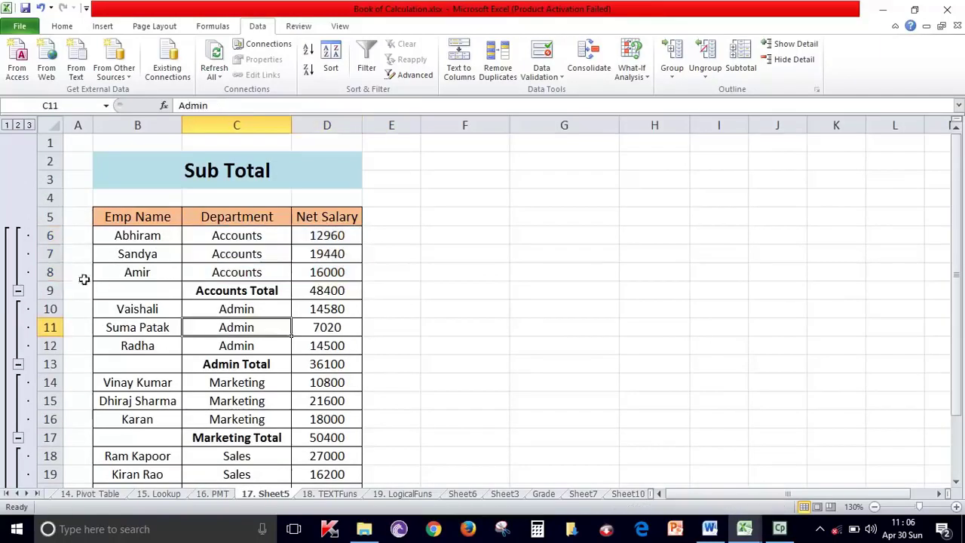
click(51, 289)
click(246, 292)
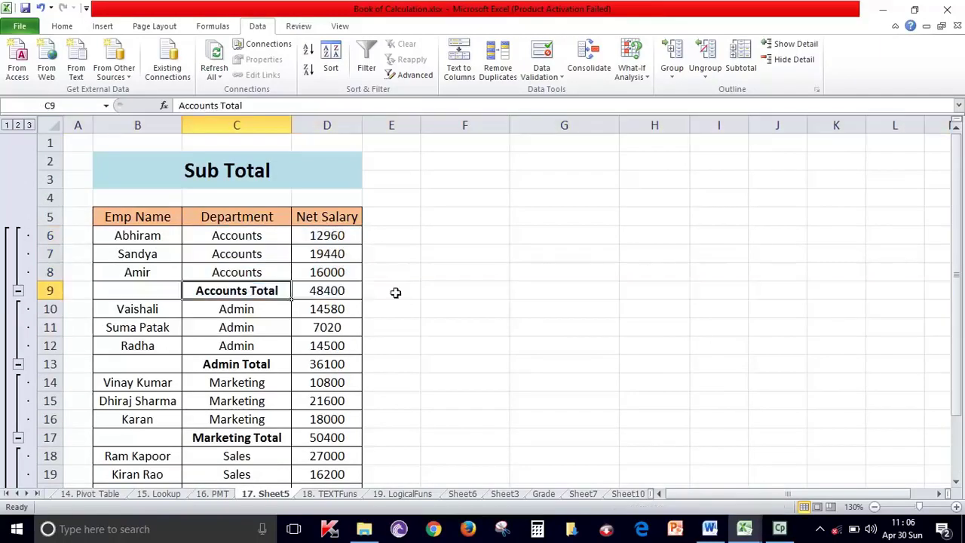
drag(271, 291, 354, 290)
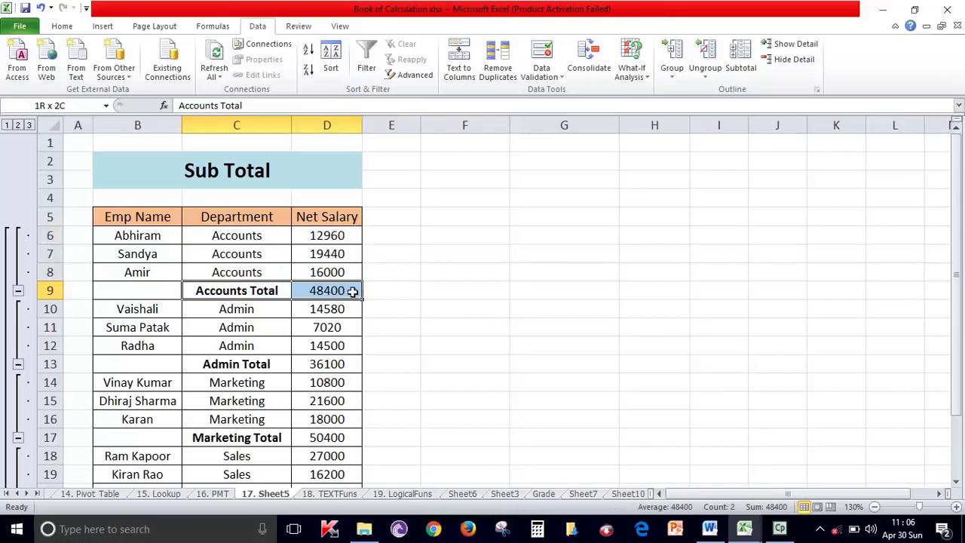
click(339, 234)
mouse_move(340, 234)
mouse_down()
mouse_move(340, 268)
mouse_move(317, 296)
mouse_up()
click(336, 291)
scroll(445, 305, down, 1)
click(316, 306)
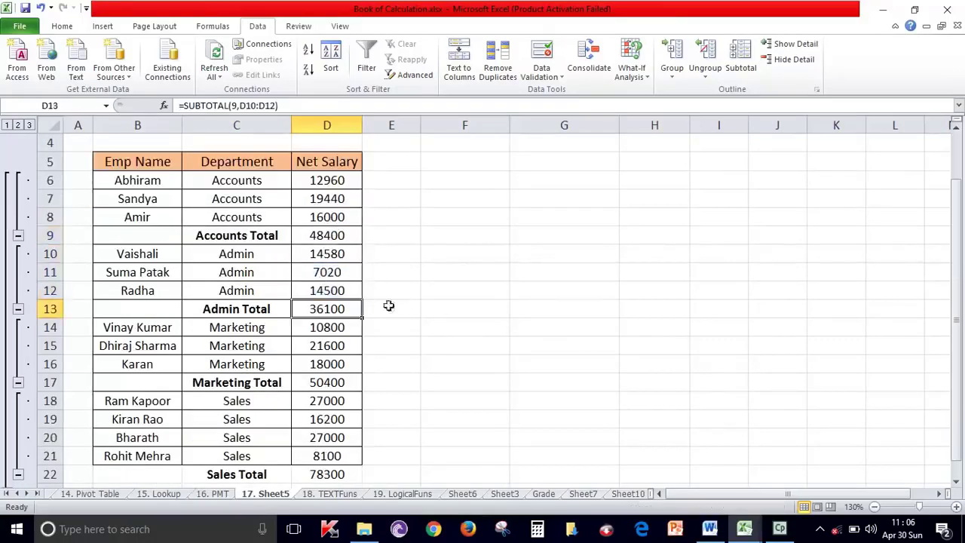
scroll(348, 344, down, 3)
scroll(348, 310, up, 1)
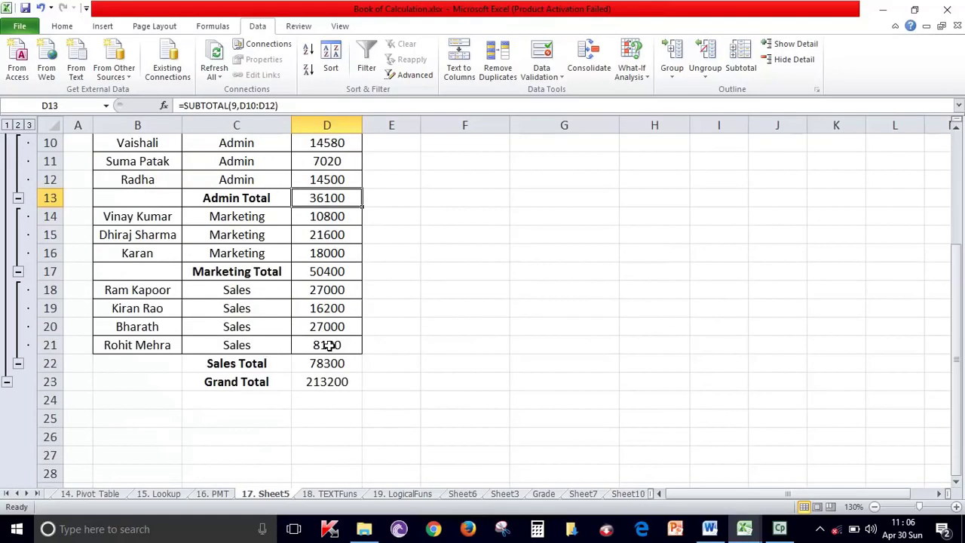
click(317, 382)
scroll(329, 399, up, 2)
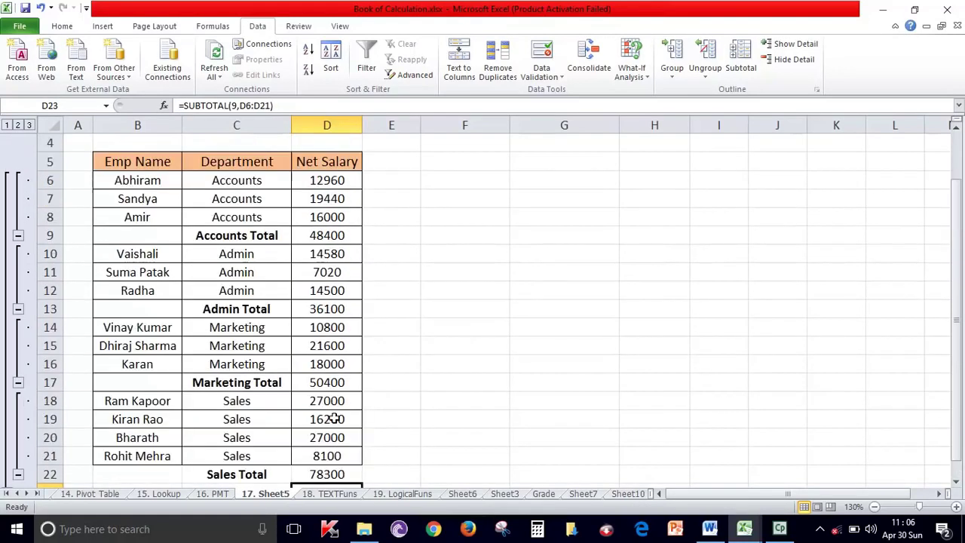
drag(328, 457, 323, 189)
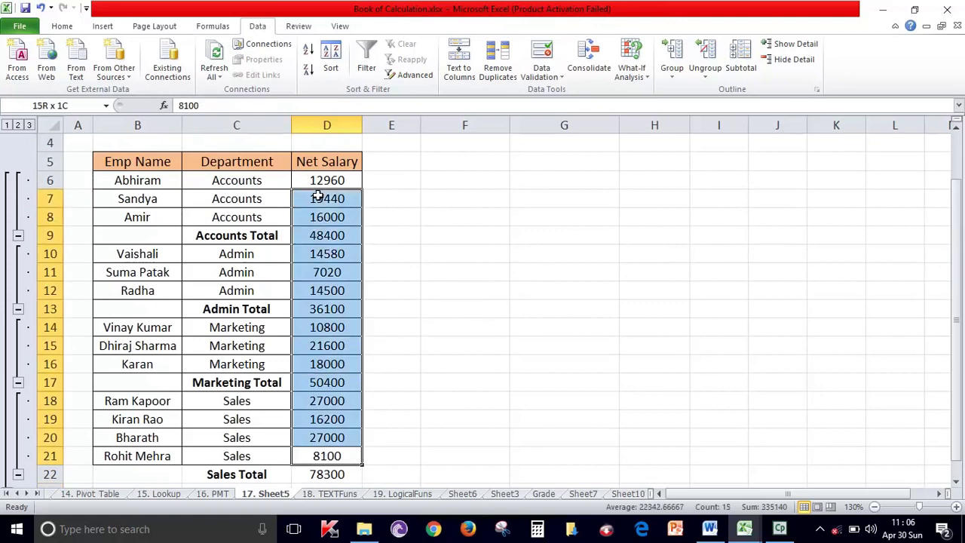
click(586, 276)
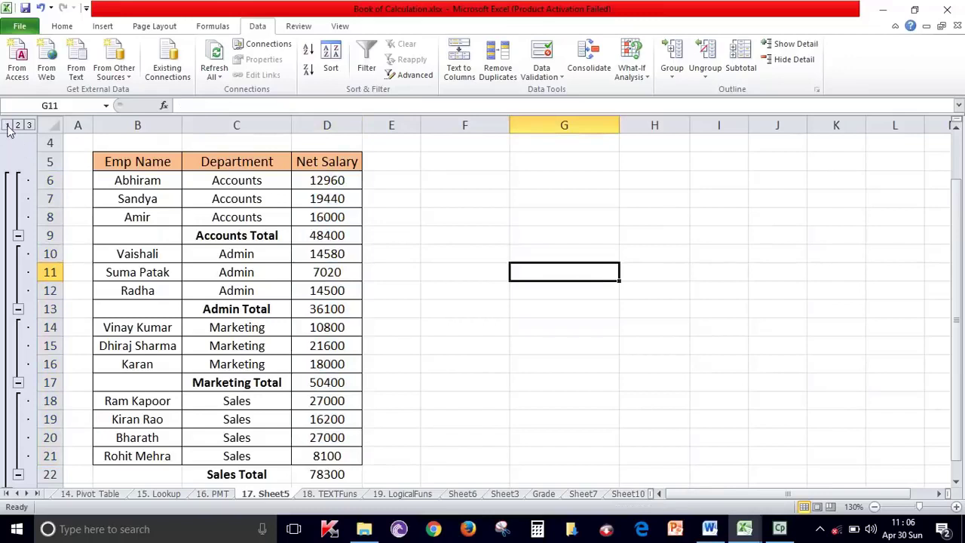
Step: View outline levels 1, 2 and 3: Grand Total, department subtotals, then every row
click(7, 126)
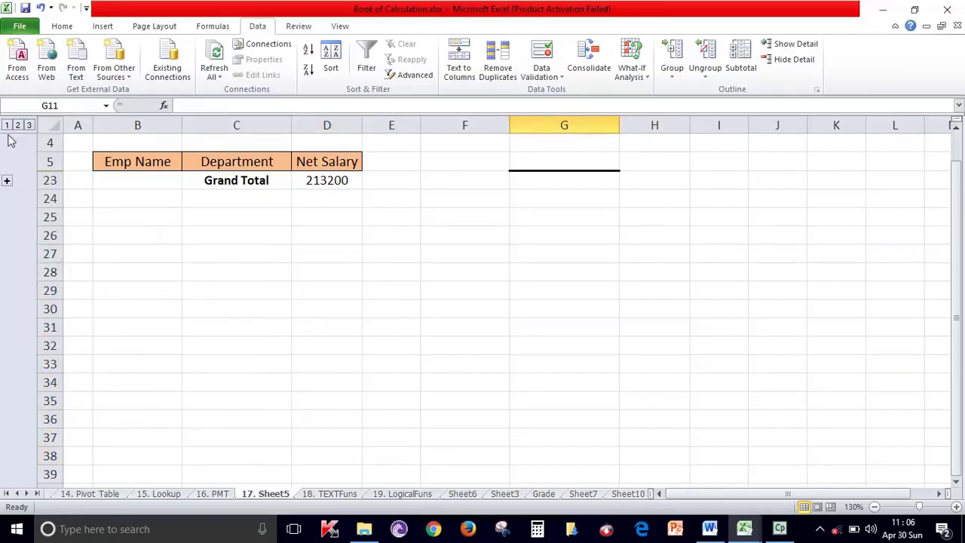
click(19, 127)
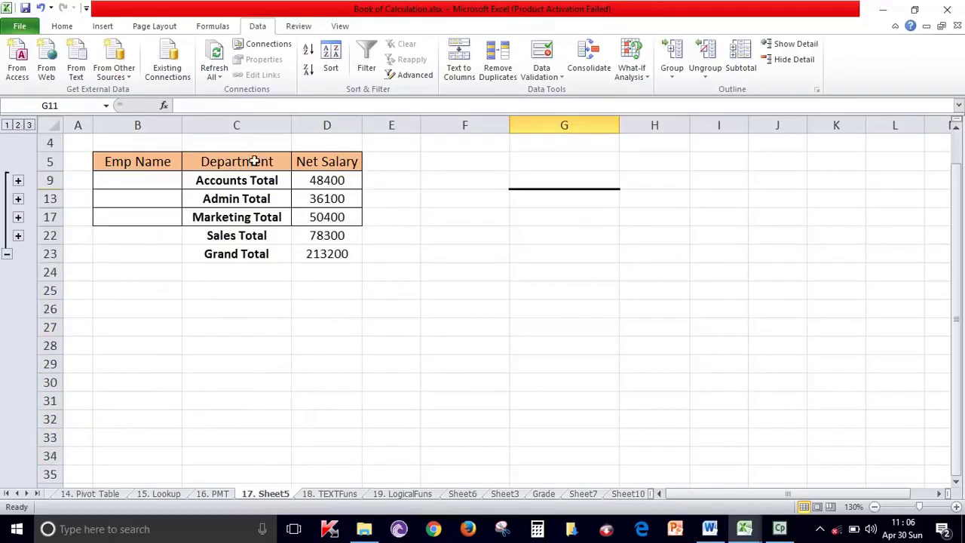
click(29, 125)
Step: Remove All subtotals twice, clearing the leftover Sales Total and Grand Total rows
mouse_move(156, 159)
mouse_down()
mouse_move(329, 437)
mouse_move(329, 456)
mouse_up()
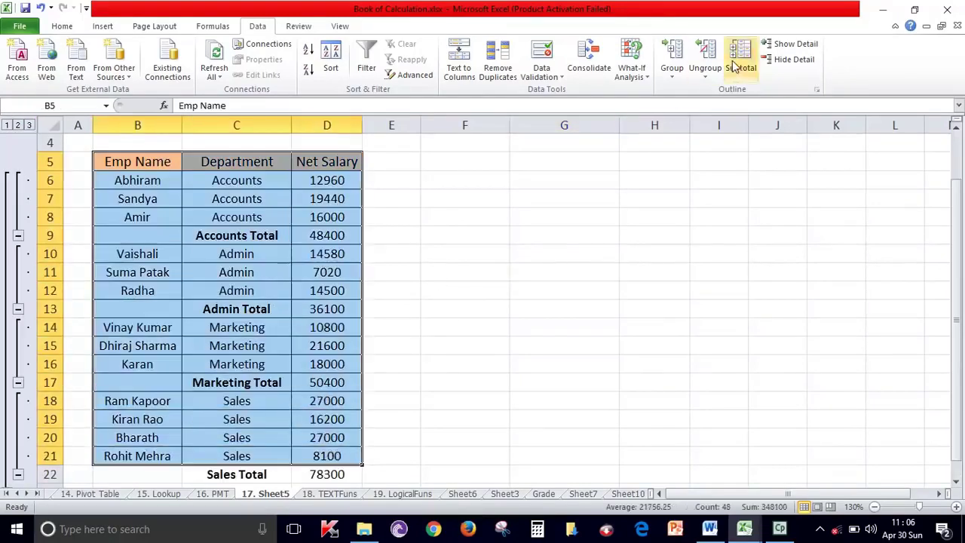
click(742, 56)
click(407, 403)
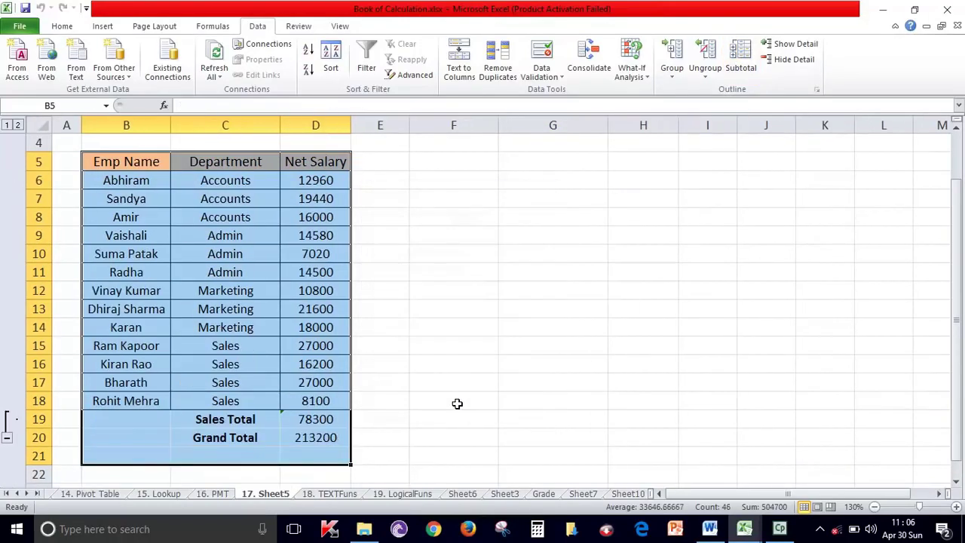
click(478, 325)
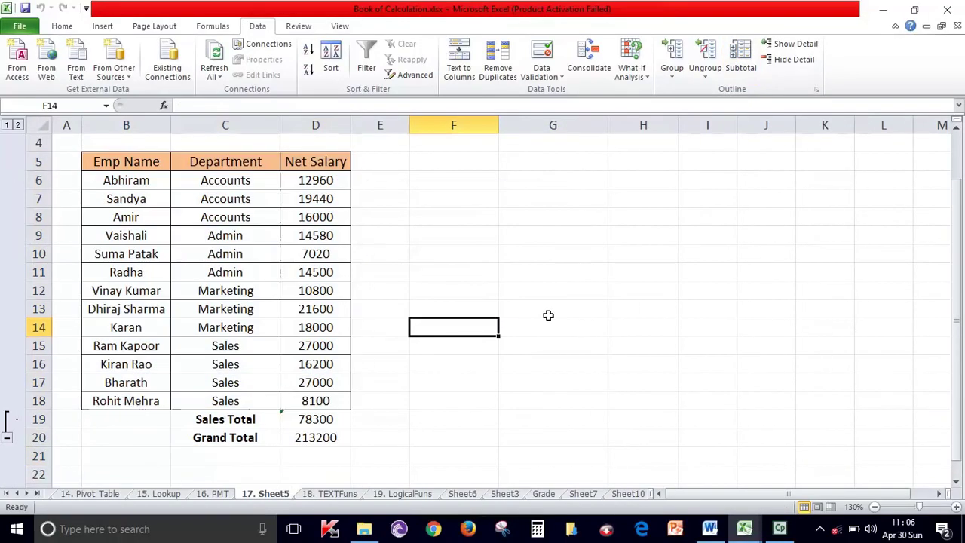
drag(319, 438, 125, 161)
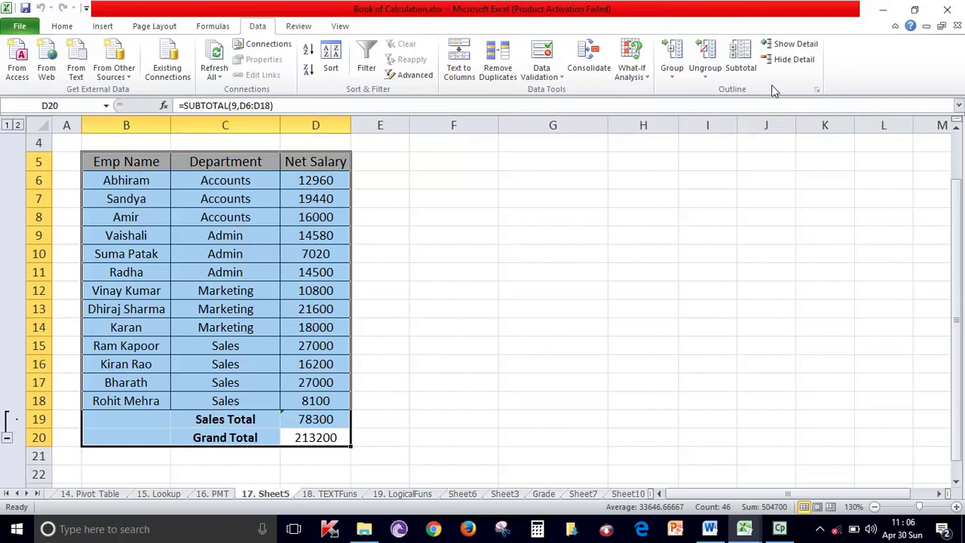
click(741, 68)
click(407, 402)
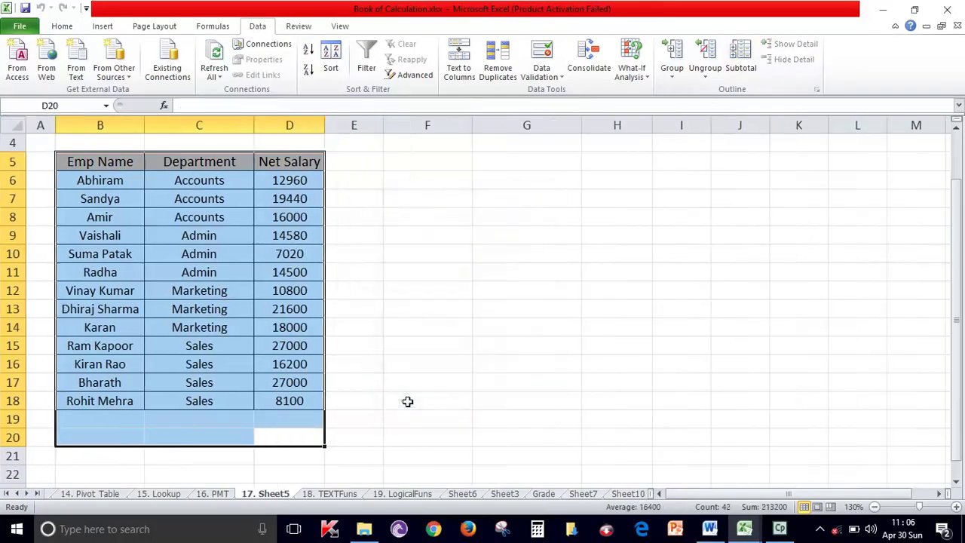
click(441, 359)
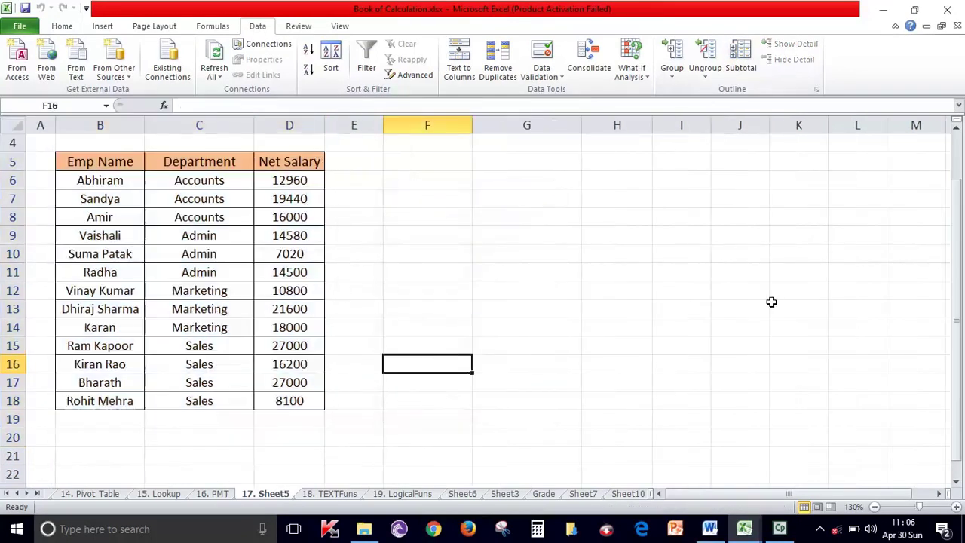